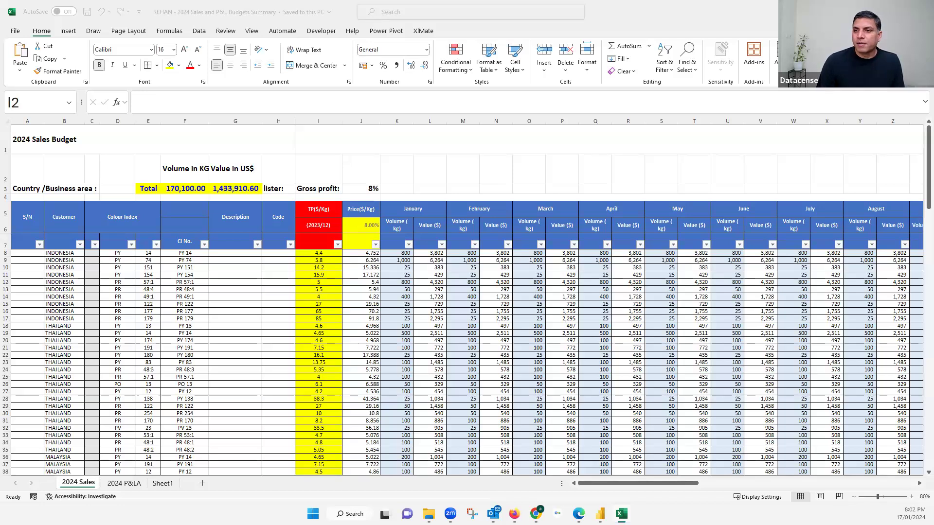
- Review the monthly volume and value columns of the 2024 Sales sheet, from the TP($/Kg) column across to the summary tables
click(320, 254)
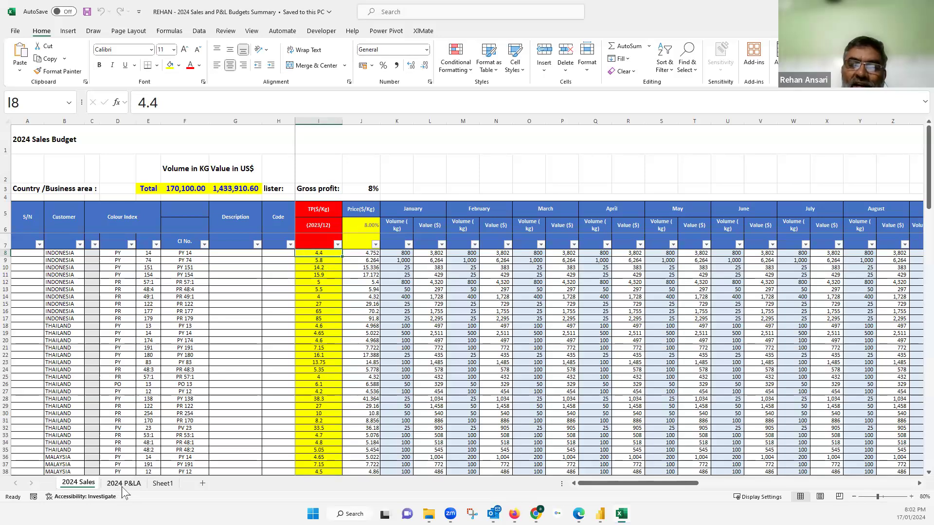
click(560, 371)
key(Right)
key(Right)
key(Right)
key(Right)
key(Right)
key(Right)
key(Right)
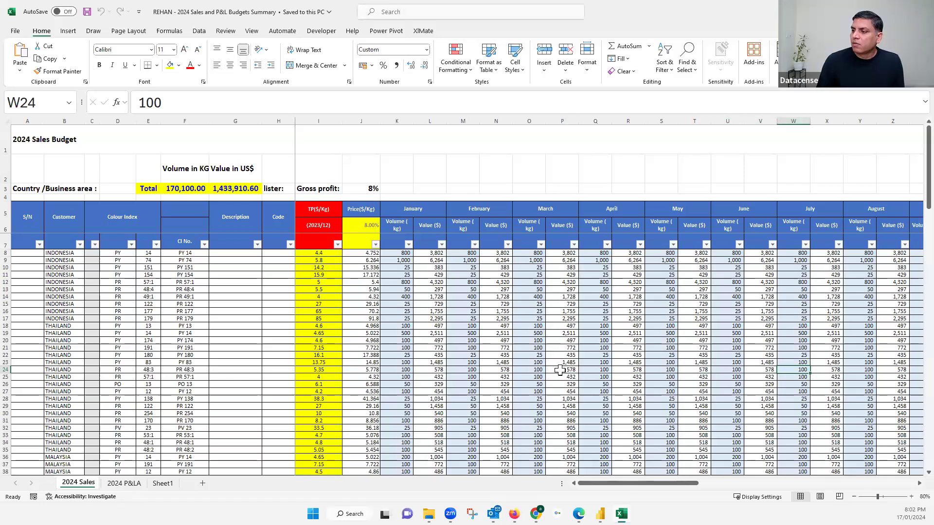
drag(646, 486, 823, 504)
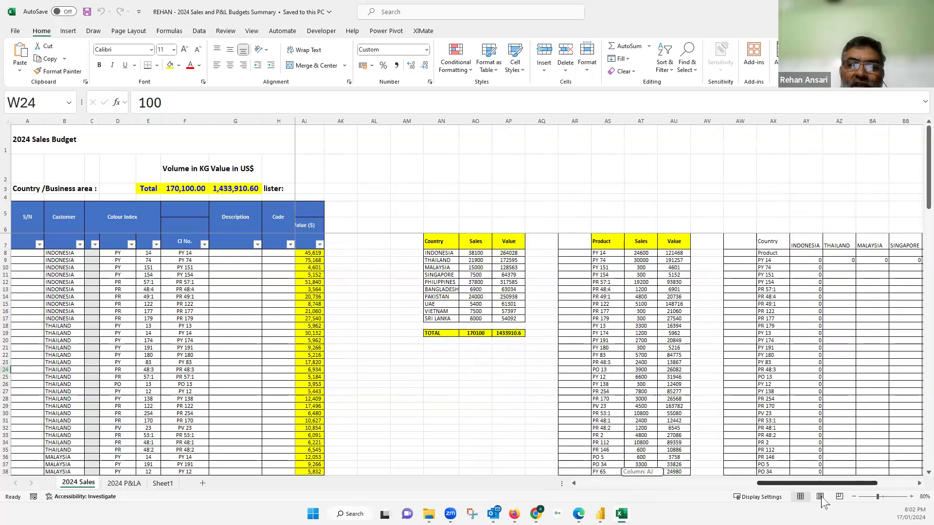
- Examine the SUMIF formulas in the Sales and Value columns of the country and product summary tables, including the F8:F139 criteria range
click(482, 253)
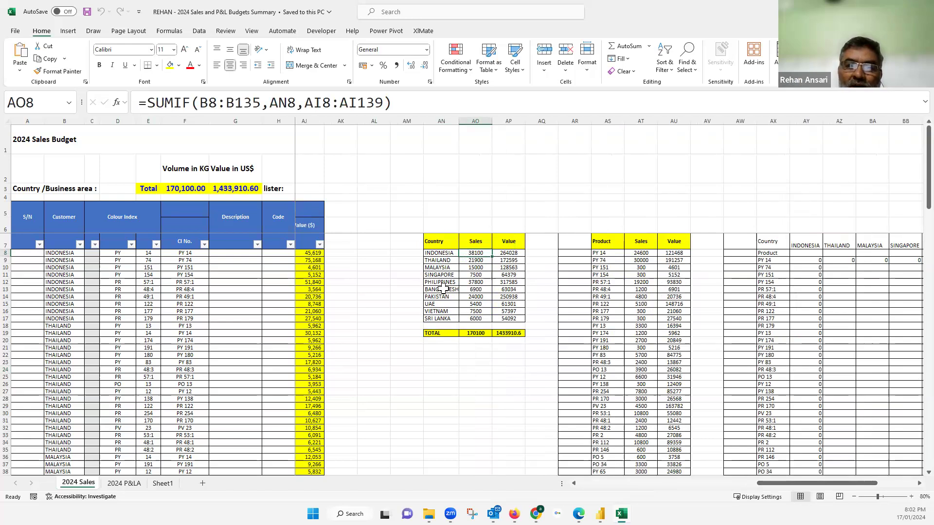
drag(443, 253, 445, 306)
click(479, 297)
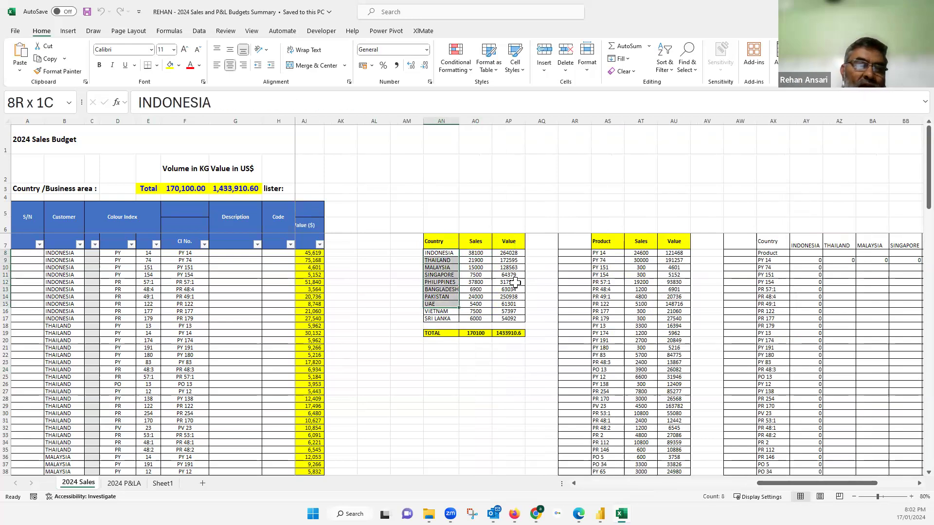
click(516, 283)
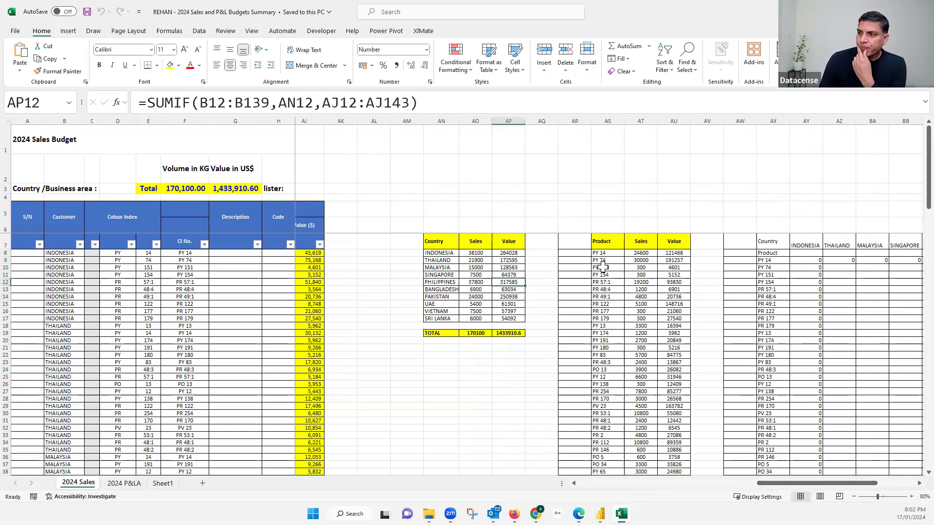
click(673, 254)
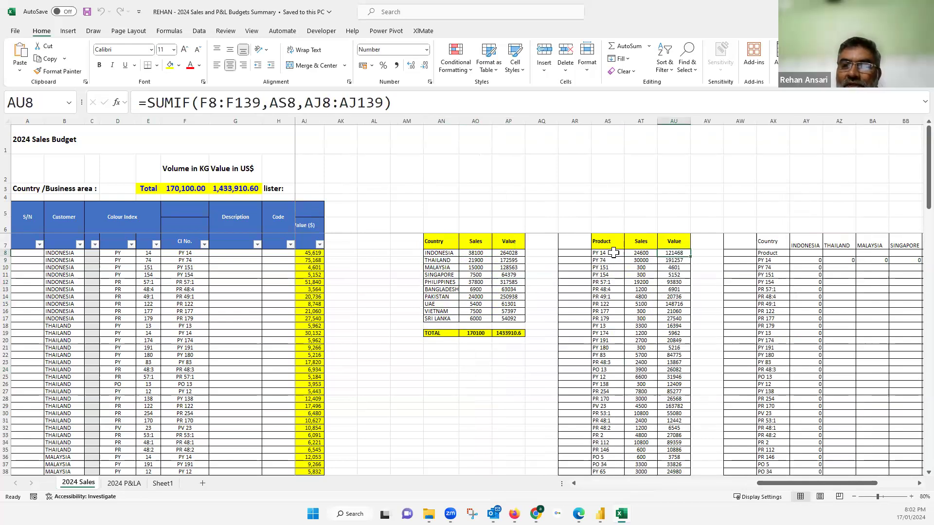
key(Left)
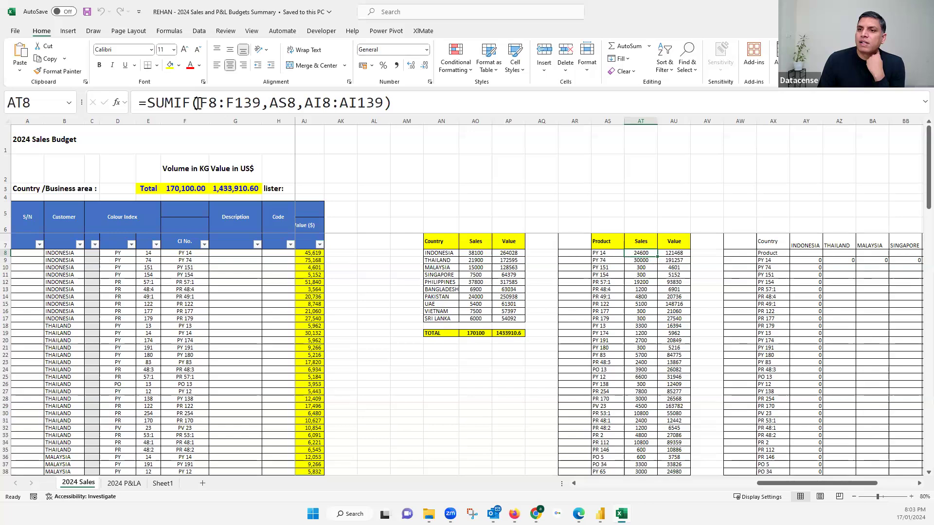
drag(199, 104, 261, 106)
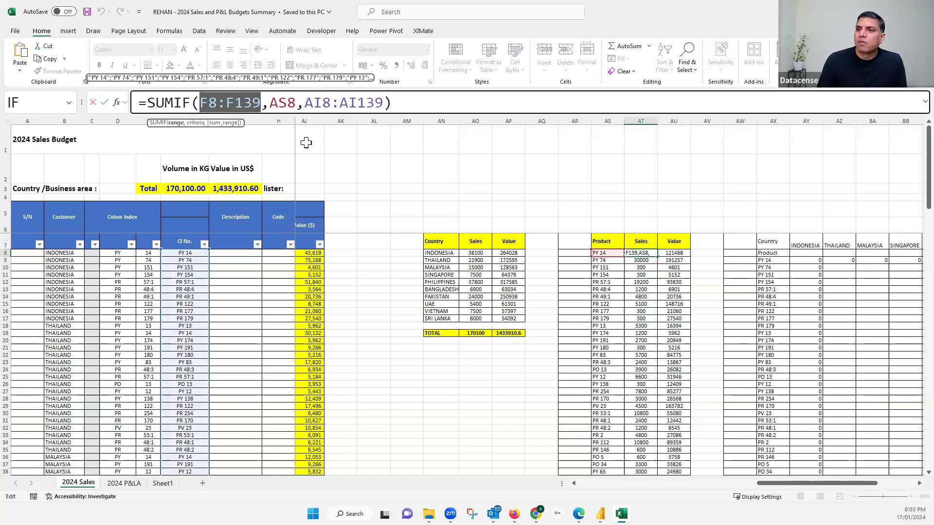
click(263, 103)
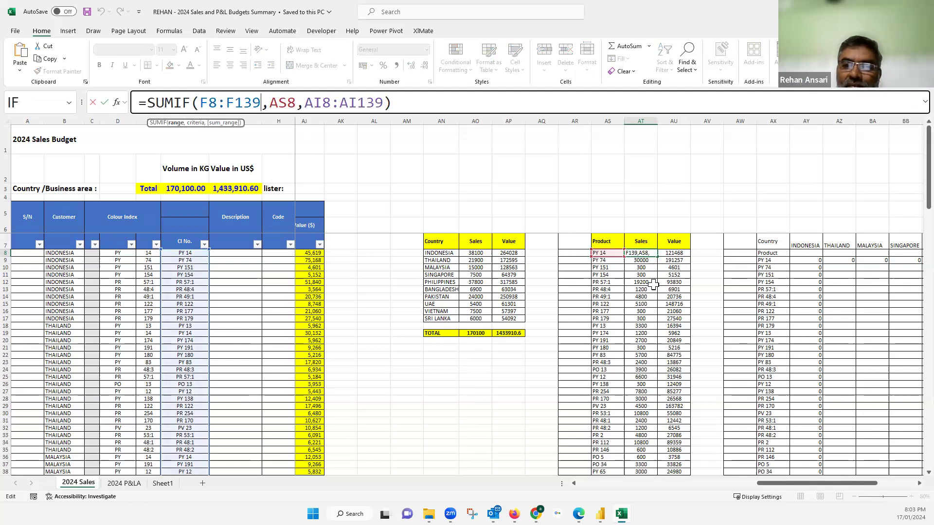
key(ctrl+Return)
- Examine the SUMIFS formula for PY 14 and INDONESIA in the product-by-country matrix and the TOTAL volume column it sums
drag(815, 483, 609, 254)
click(609, 259)
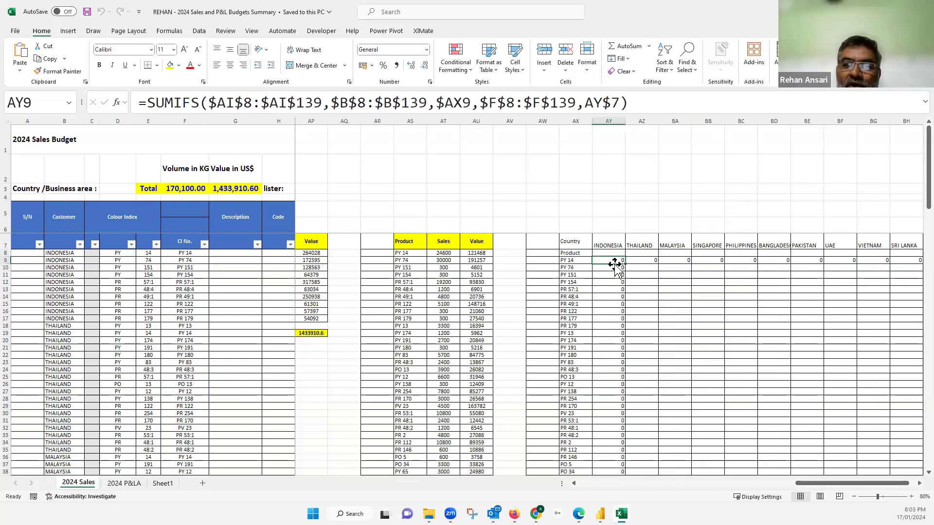
click(615, 245)
click(580, 260)
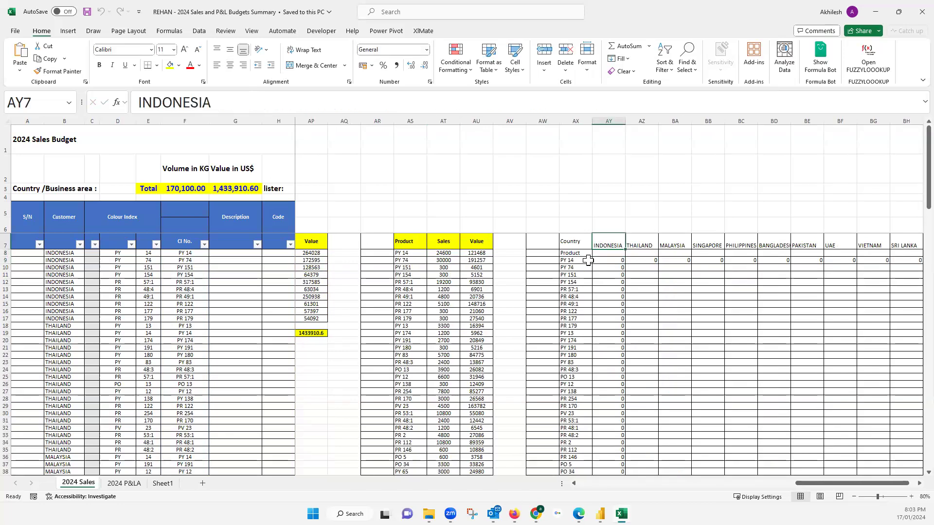
click(620, 260)
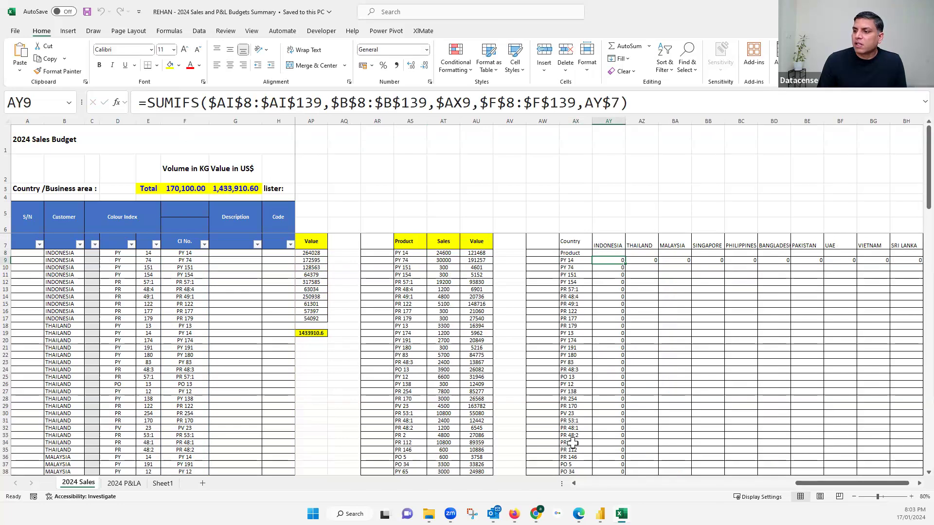
drag(788, 484, 717, 500)
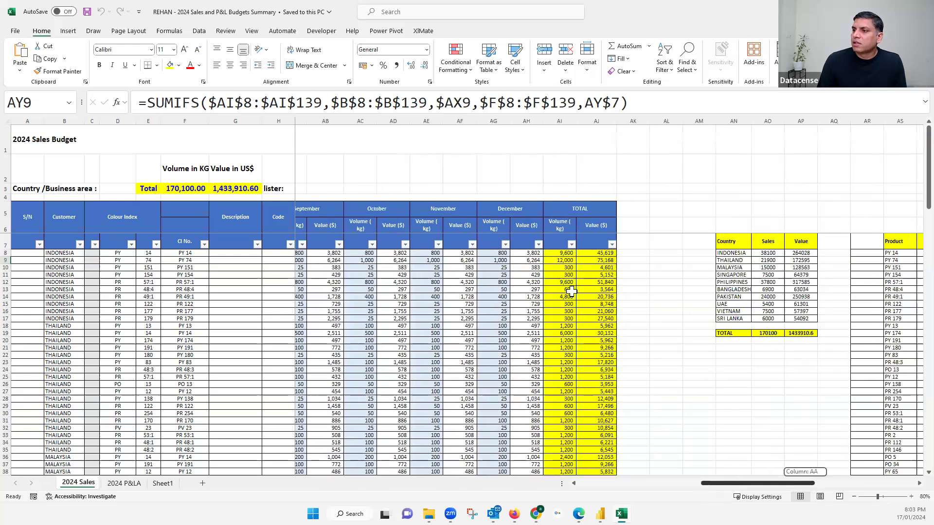
drag(560, 226, 557, 323)
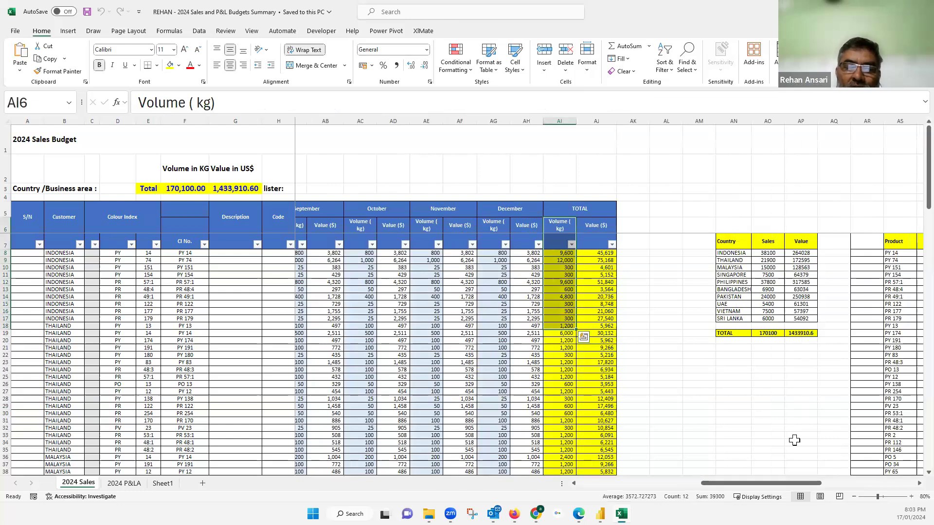
- Compare the matrix's product and country headings with the CI No. and Customer columns of the sales data
drag(812, 486, 873, 497)
scroll(579, 267, right, 1)
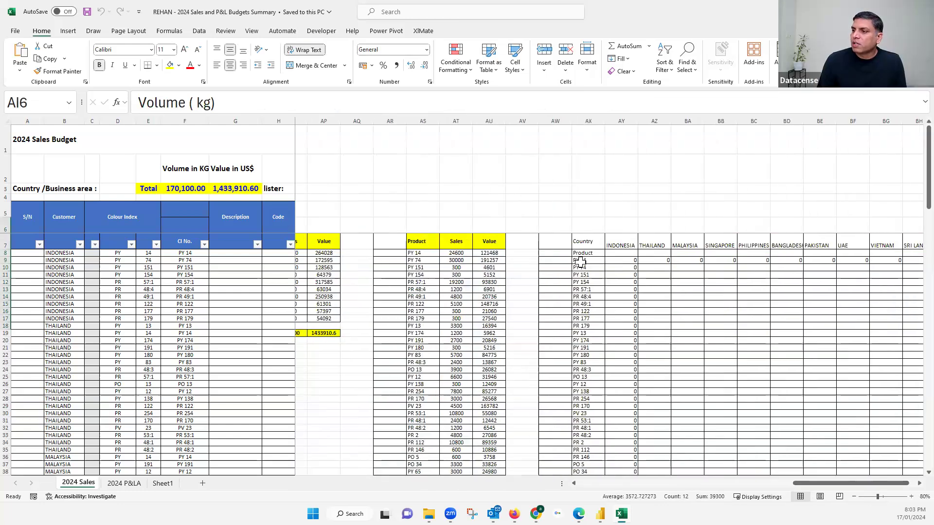
click(584, 261)
click(623, 246)
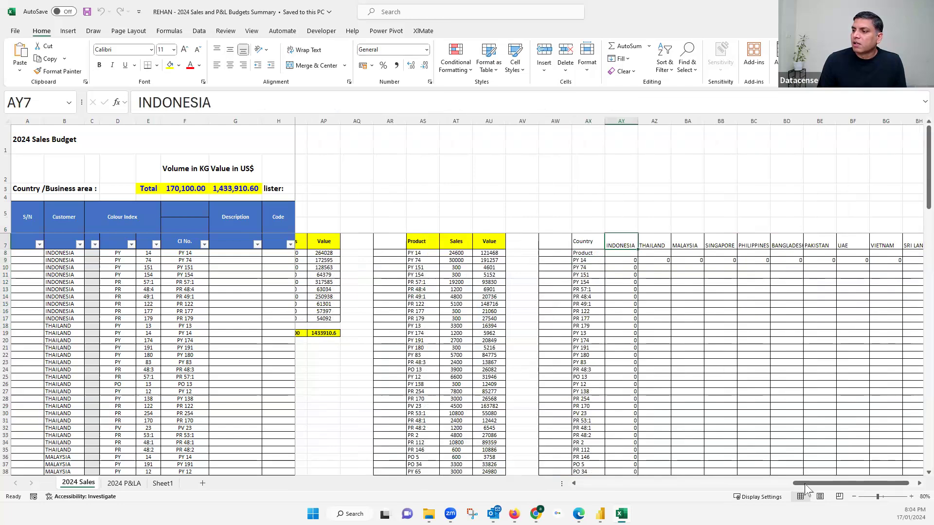
drag(789, 487, 687, 499)
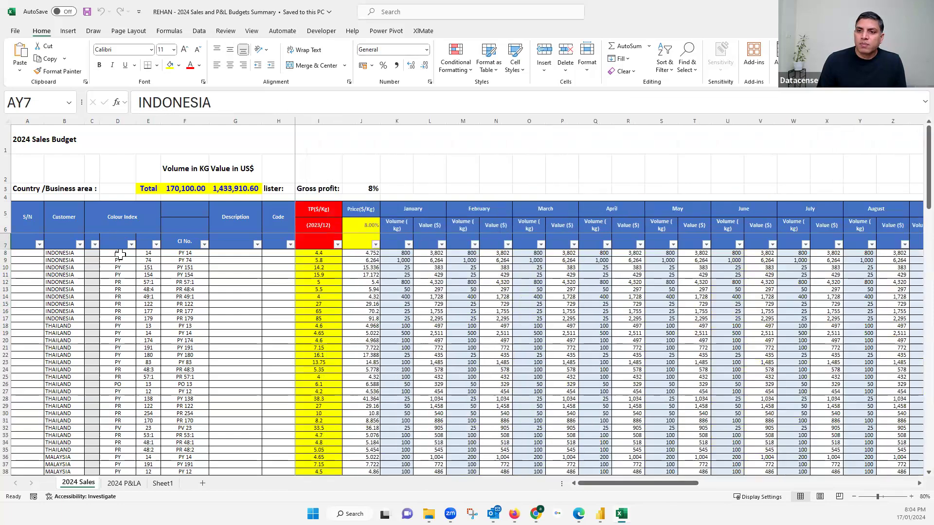
click(183, 254)
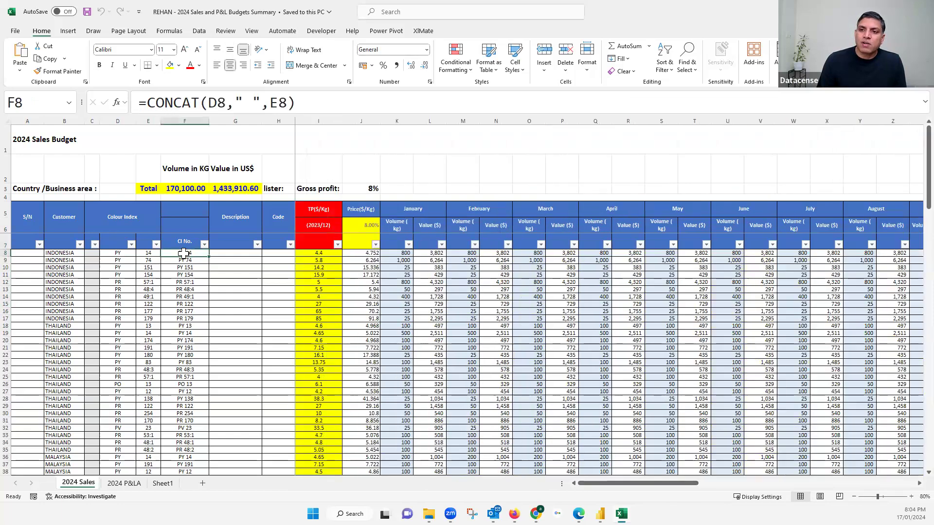
click(60, 261)
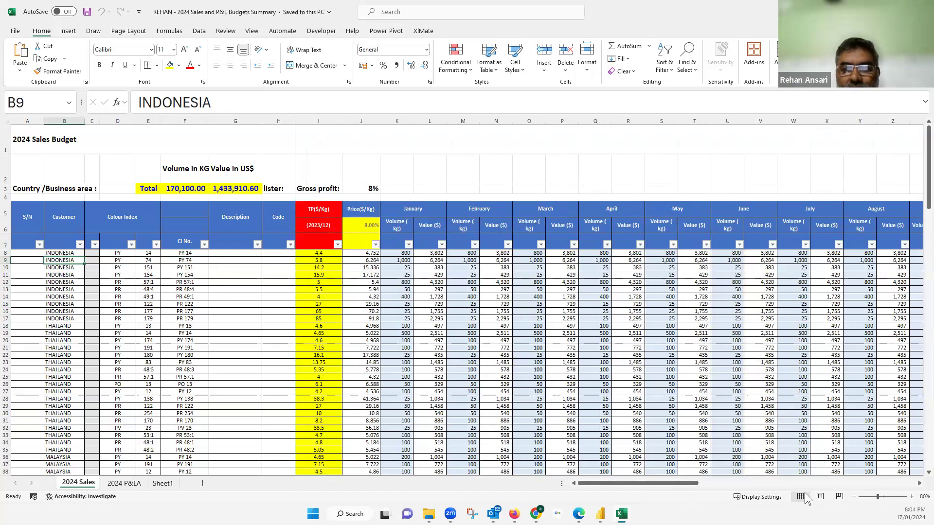
- Inspect the sum range, first criteria range and first criterion of the SUMIFS formula in AY9
drag(639, 484, 852, 484)
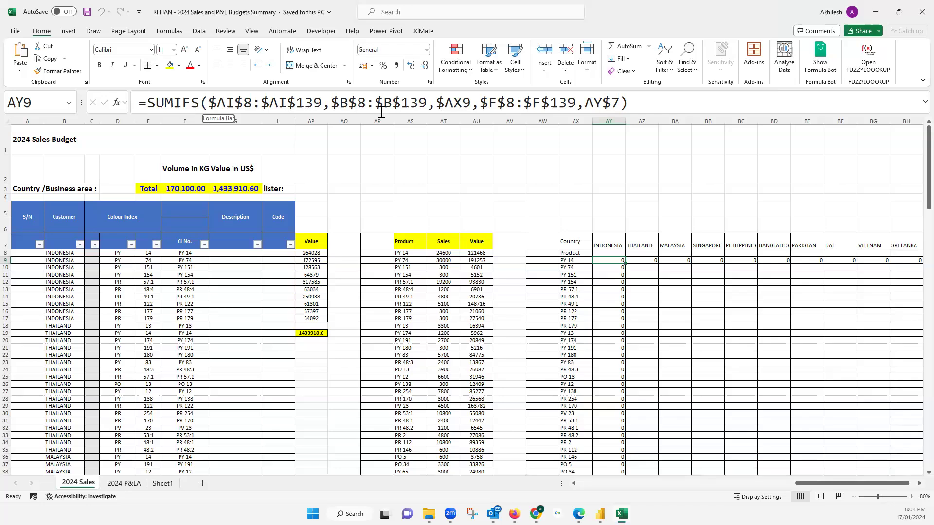
drag(332, 102, 428, 103)
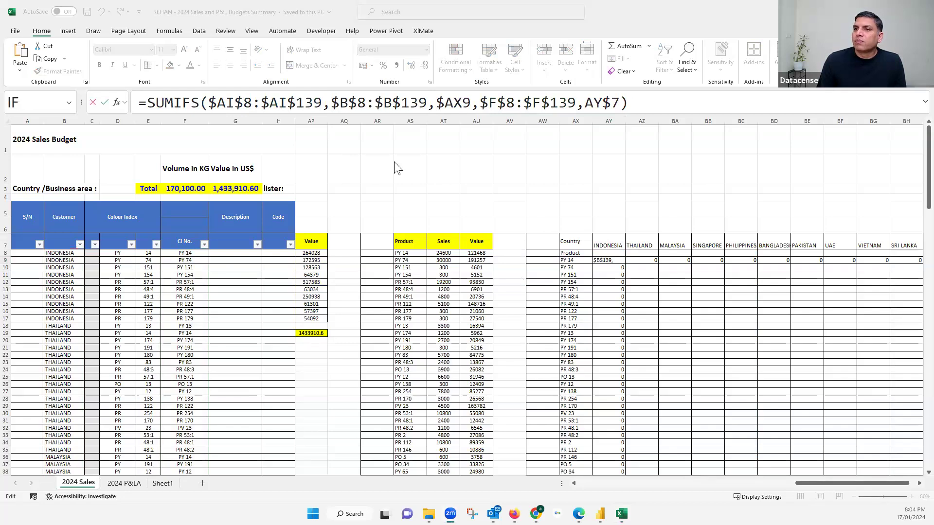
click(334, 102)
click(222, 123)
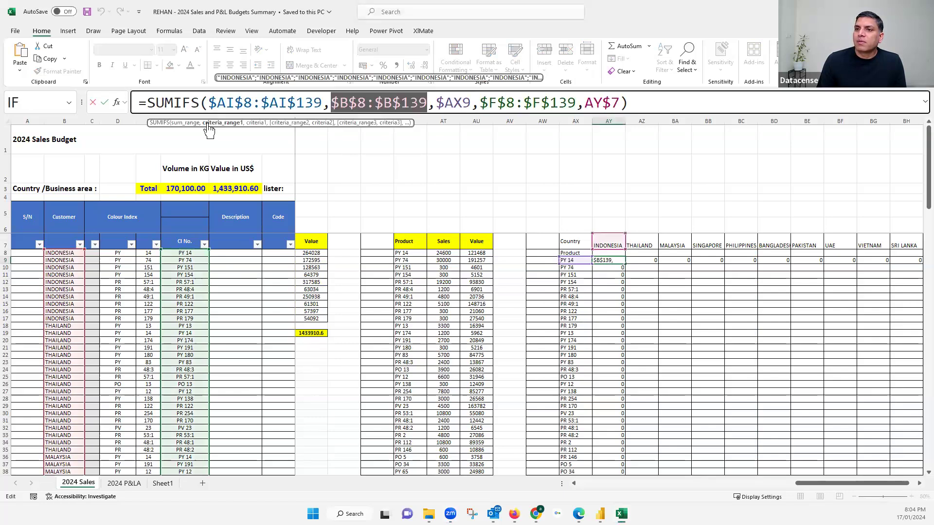
click(190, 124)
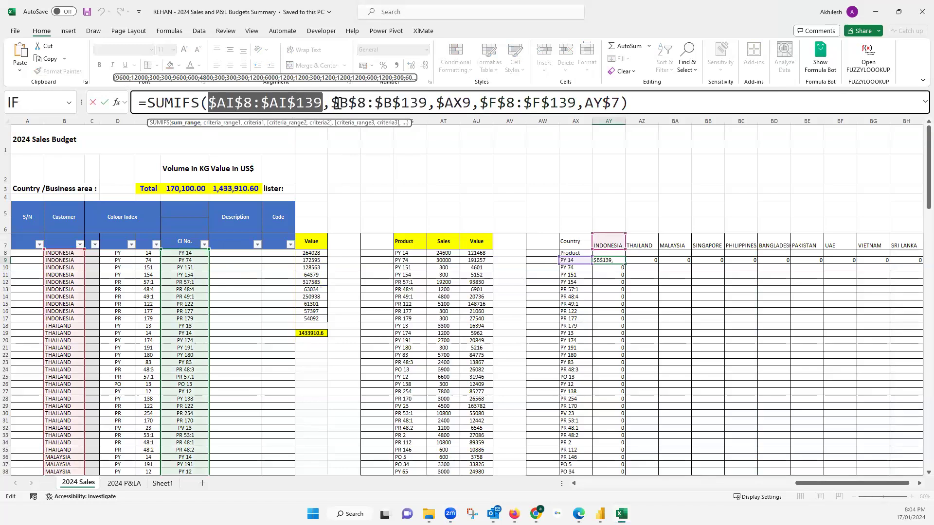
drag(332, 101, 429, 103)
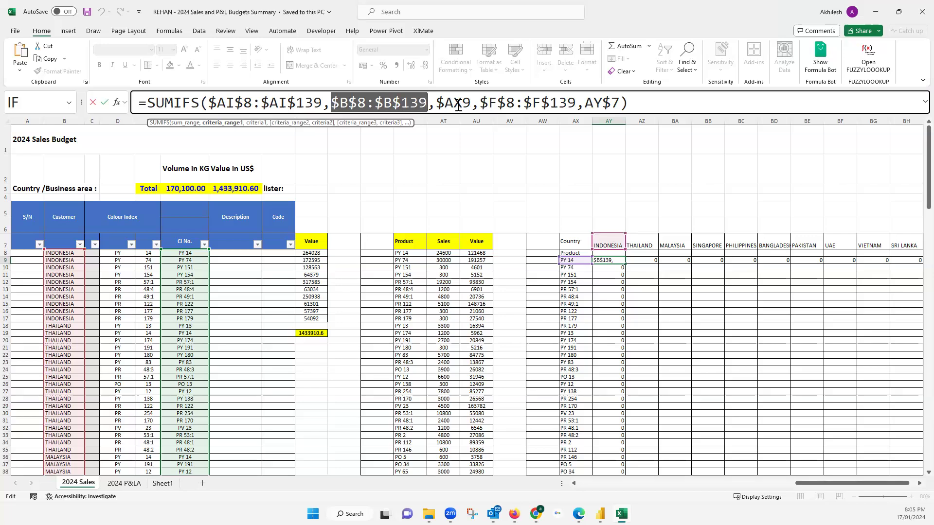
click(256, 123)
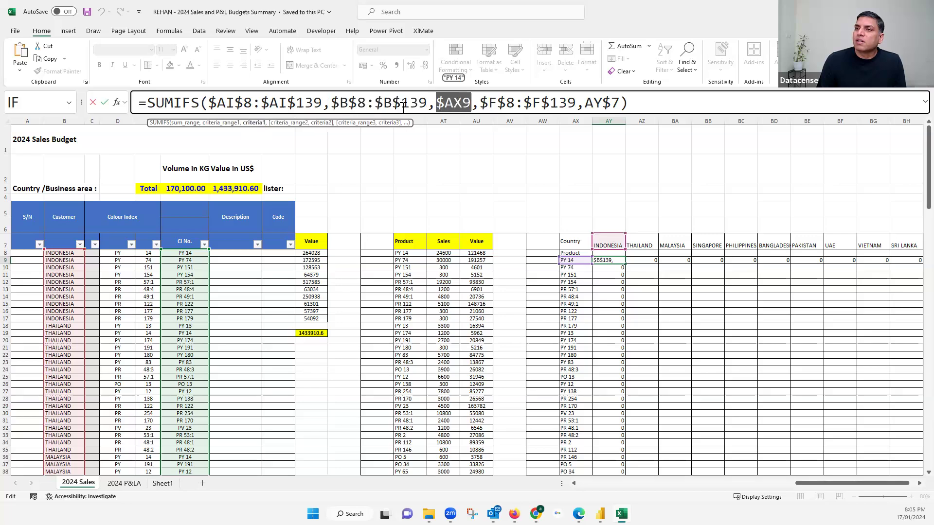
click(225, 124)
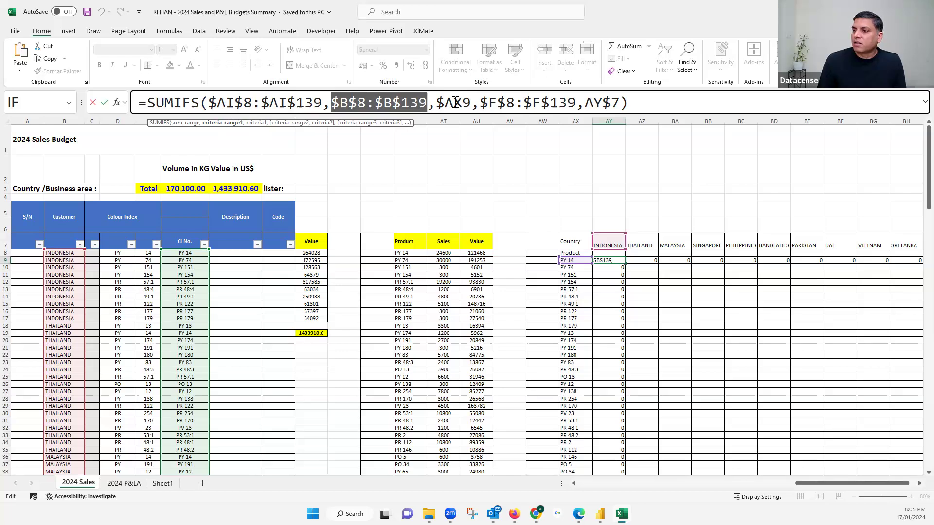
- Change the first criterion in AY9's SUMIFS formula to AY$9, locking only the row
drag(462, 102, 453, 102)
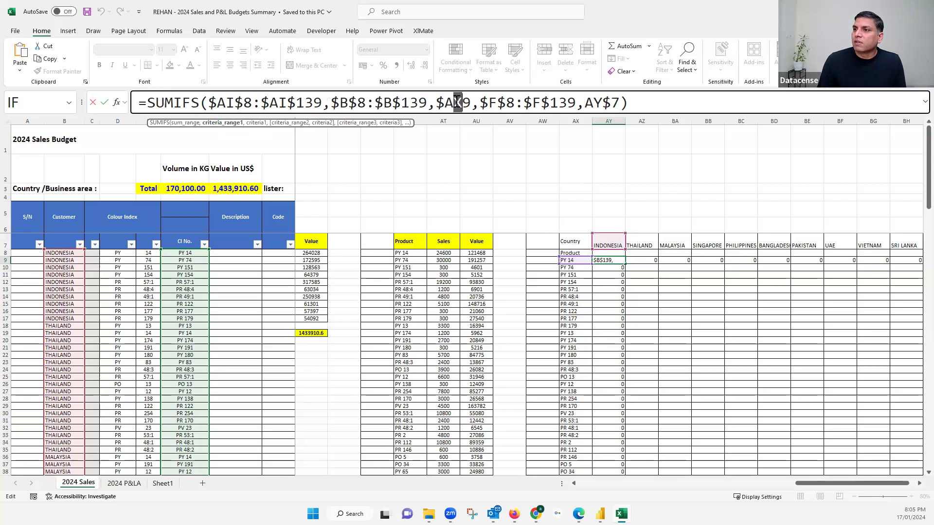
text(Y)
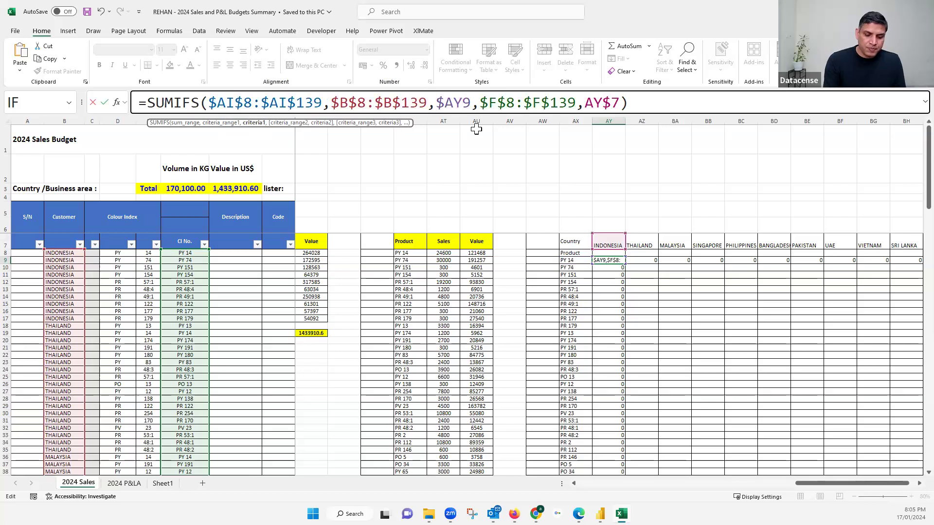
text($)
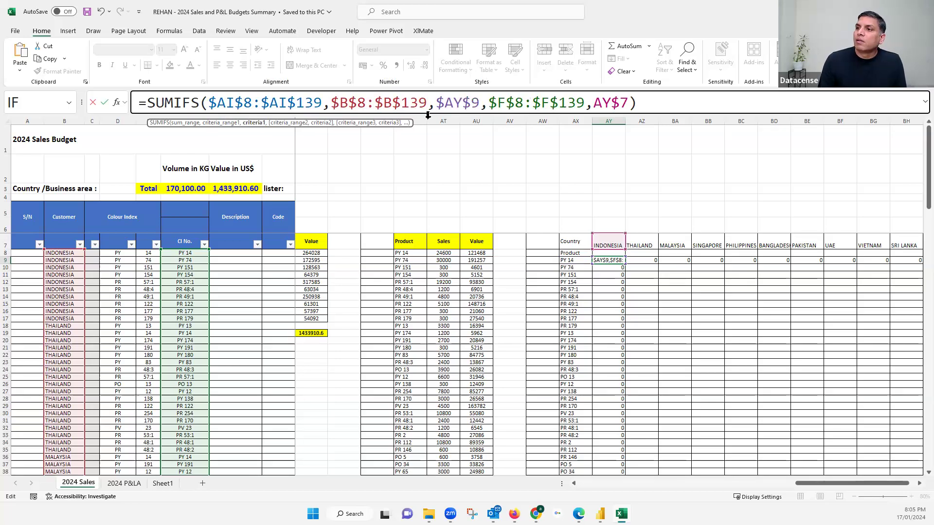
click(449, 102)
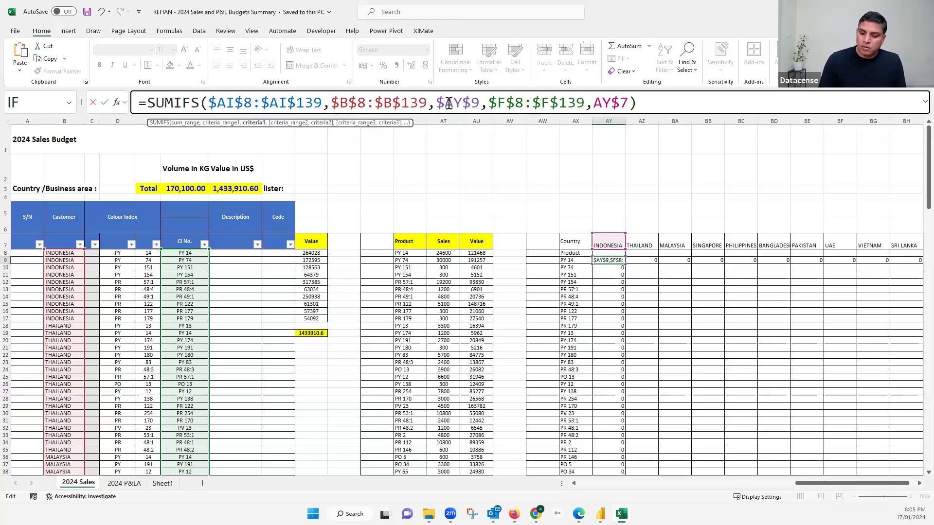
key(BackSpace)
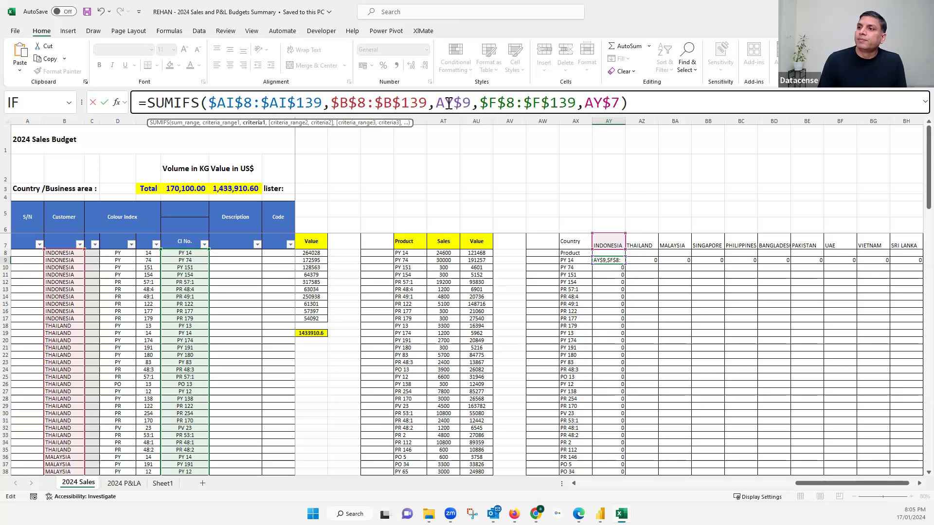
- Review the second criteria range in AY9's SUMIFS formula and change its second criterion reference to AX$9
click(482, 102)
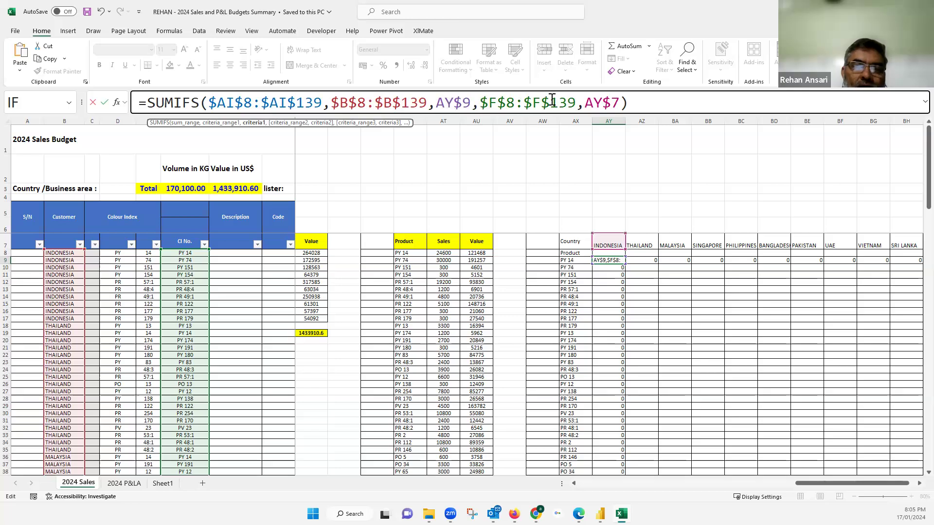
shift+click(569, 102)
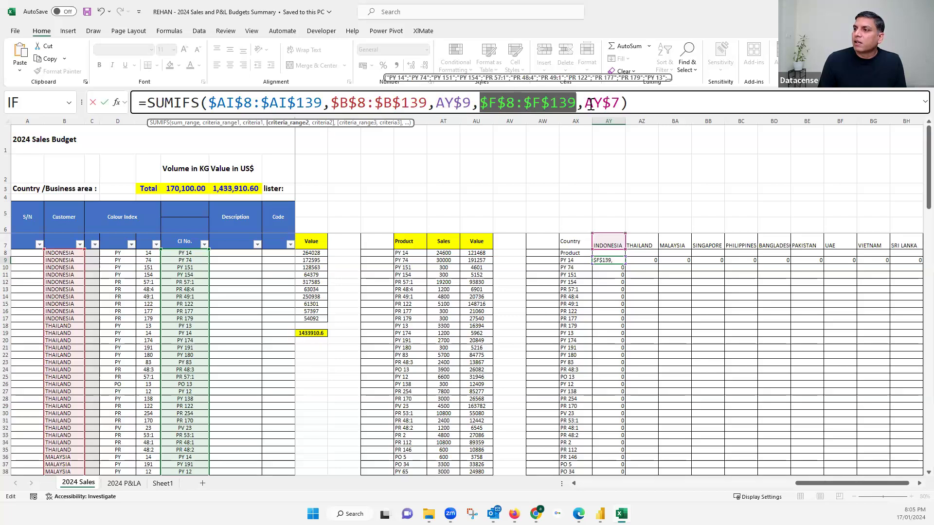
drag(623, 103, 584, 103)
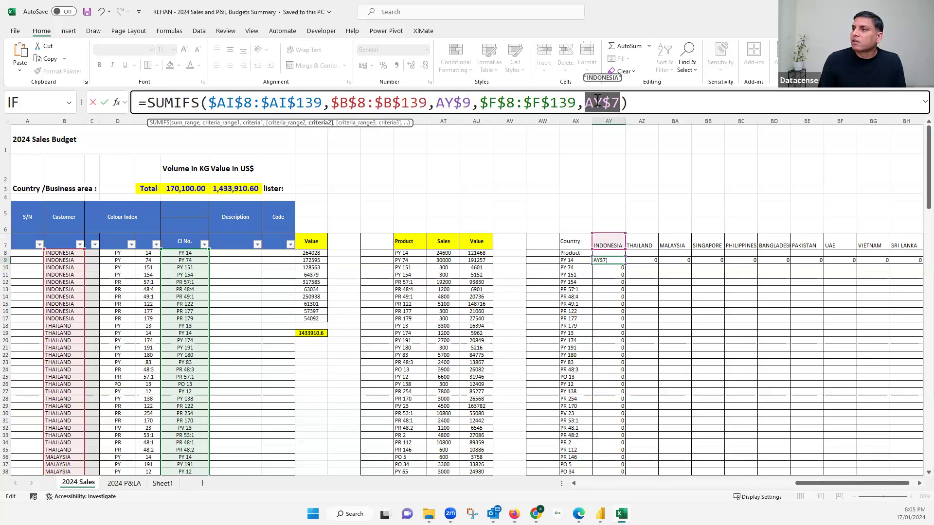
drag(602, 102, 596, 102)
text(X)
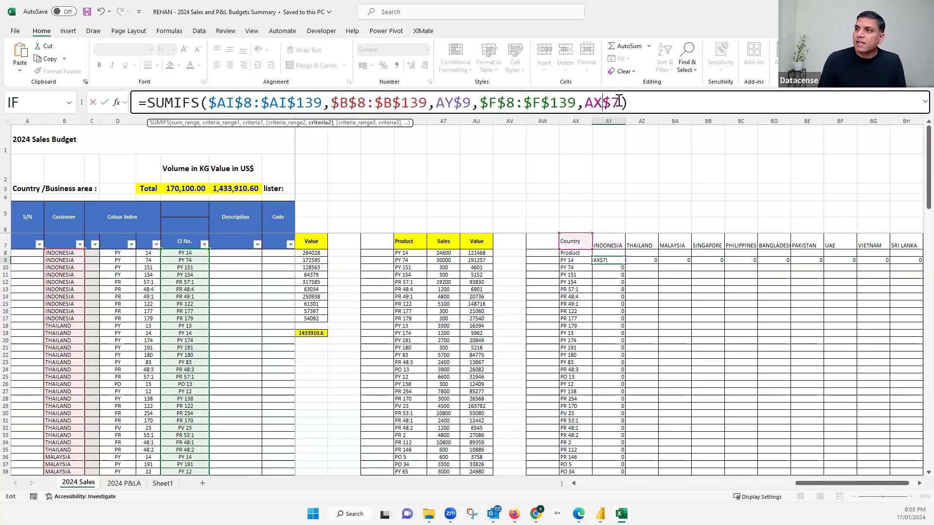
double_click(614, 103)
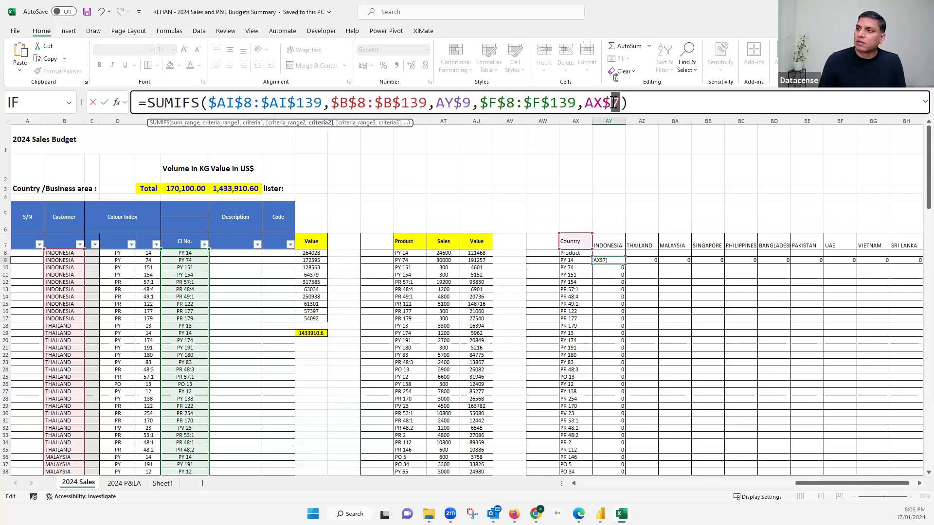
text(9)
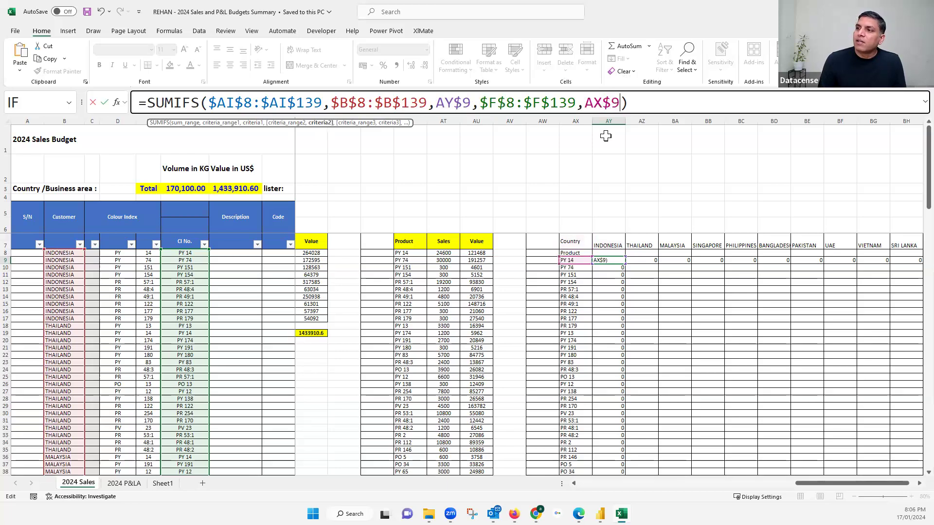
- Lock only the column of the second criterion as $AX9, enter the formula in AY9 and dismiss the circular reference warning
click(621, 103)
key(F4)
key(F4)
key(F4)
key(F4)
key(F4)
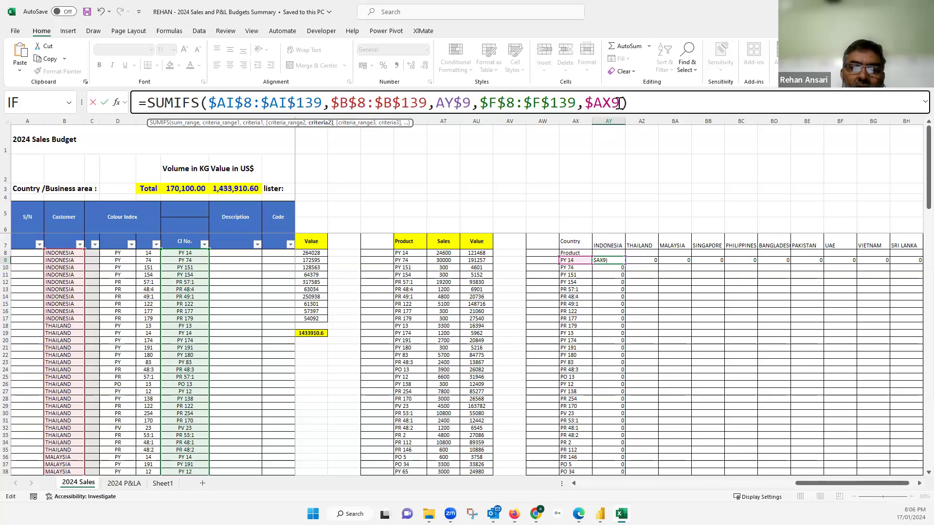
key(ctrl+Return)
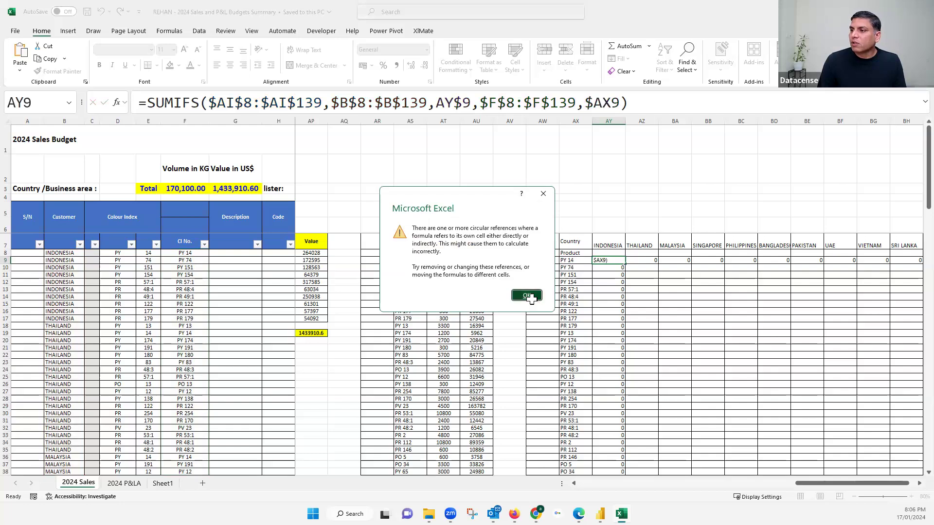
key(Return)
- Copy the SUMIFS formula from AY9 and paste it across the whole product-by-country matrix, AY9:BH43
click(618, 261)
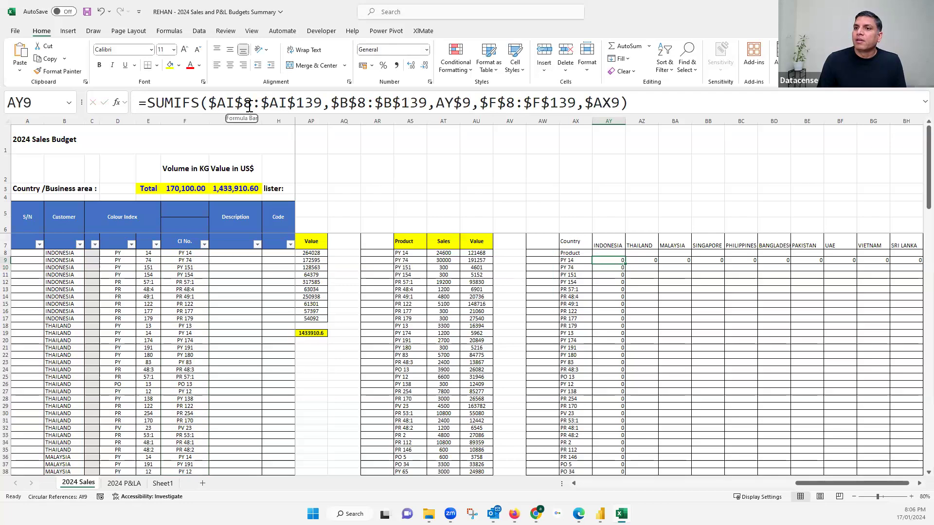
click(578, 260)
click(611, 247)
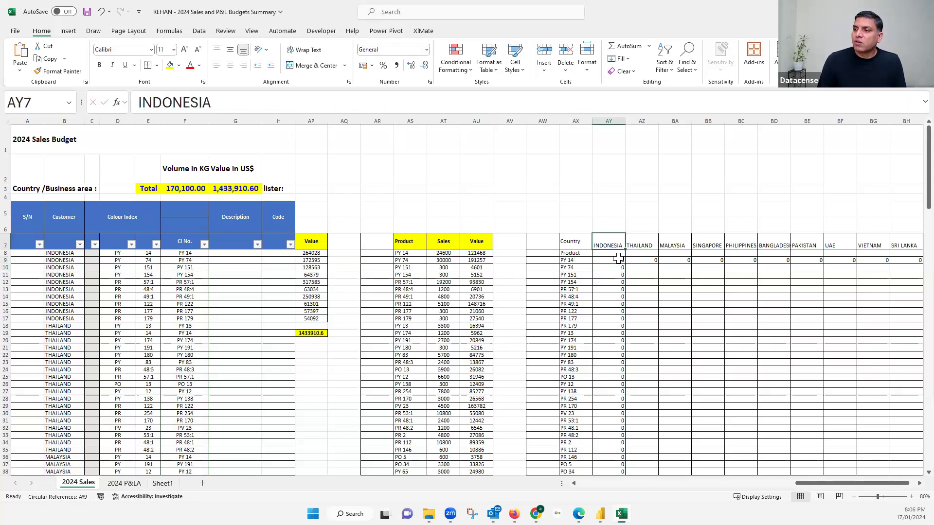
click(619, 260)
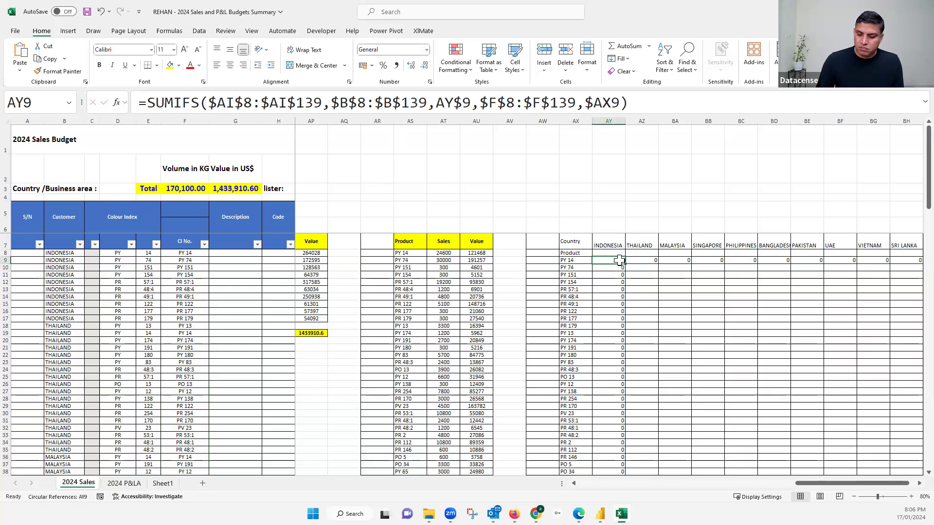
key(ctrl+c)
key(ctrl+shift+Right)
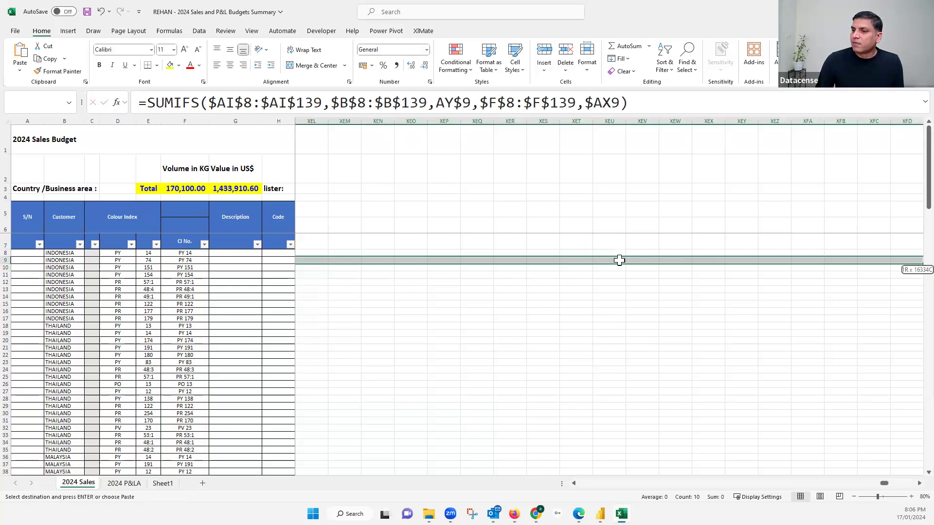
key(ctrl+shift+Left)
key(ctrl+shift+Down)
key(ctrl+v)
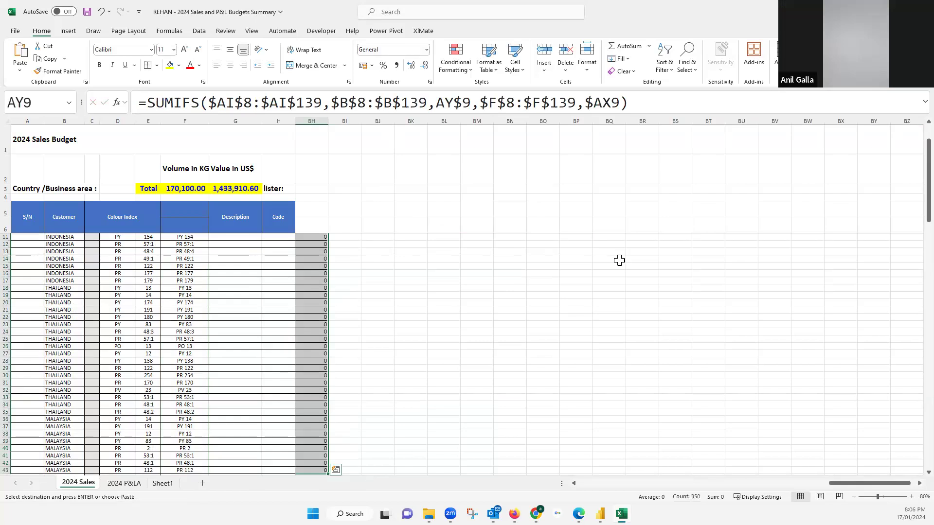
- Examine the pasted matrix and compare the PY 14 product heading in AX9 with the CI No. entry in F8
drag(871, 484, 764, 483)
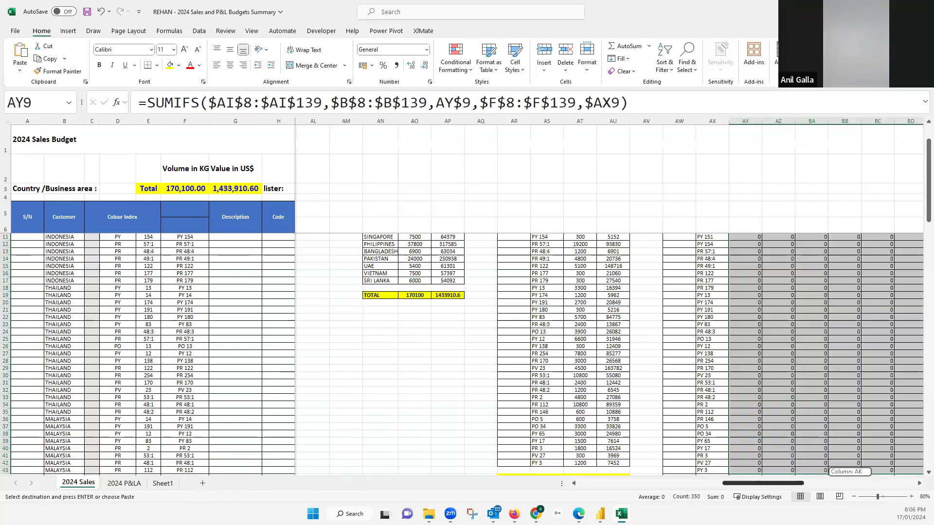
scroll(661, 299, right, 3)
scroll(659, 298, up, 2)
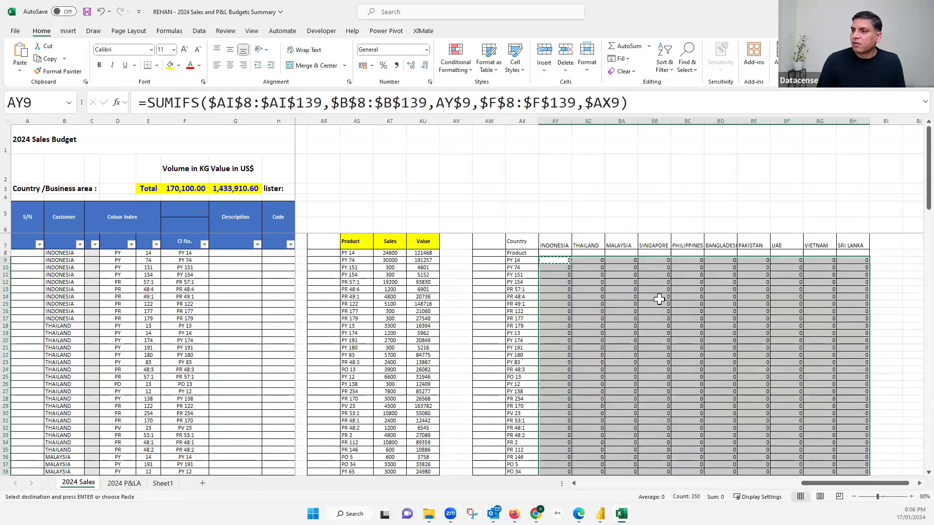
click(518, 262)
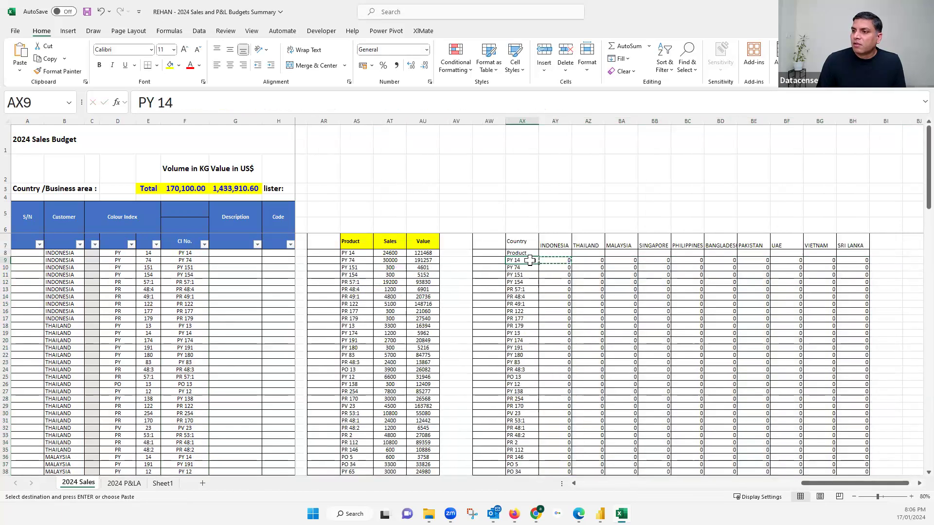
double_click(519, 262)
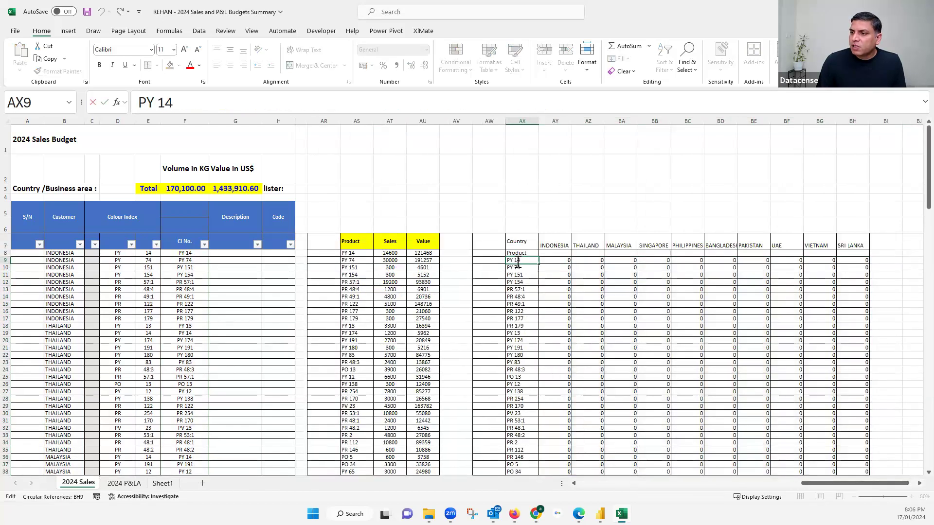
key(Escape)
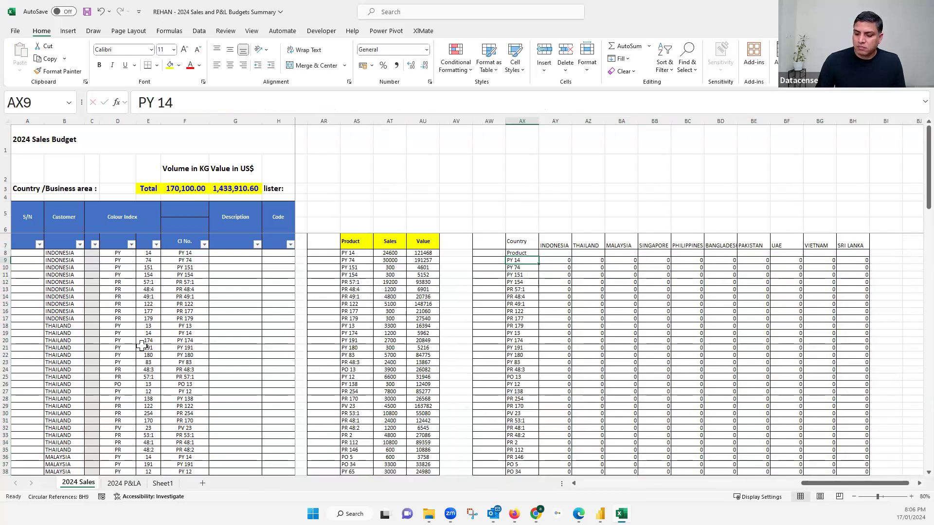
key(Left)
key(Left)
key(Left)
key(Left)
key(Left)
key(Left)
key(Left)
key(Left)
key(Left)
key(Left)
key(Left)
key(Left)
key(Left)
key(Left)
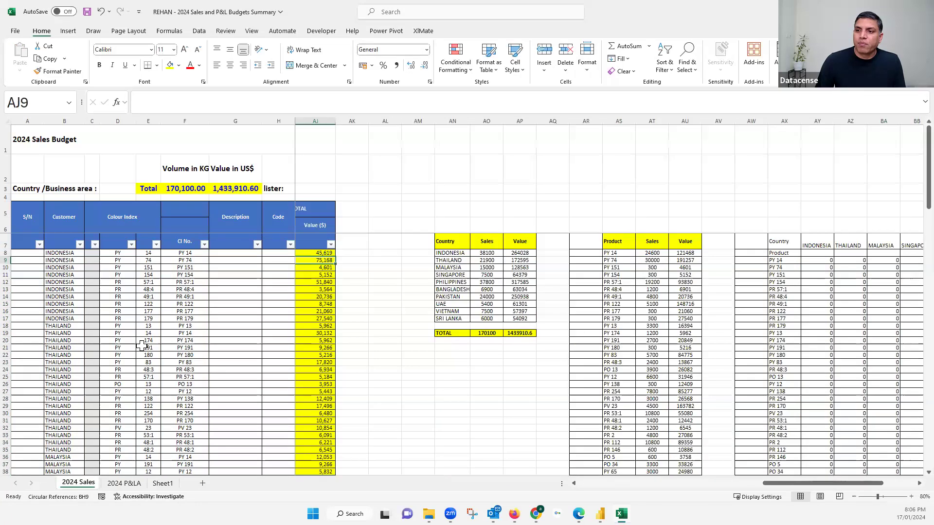
key(Left)
key(Left)
key(Left)
key(Left)
key(Left)
key(Left)
key(Left)
key(Left)
key(Left)
key(Left)
key(Left)
key(Left)
key(Left)
key(Left)
key(Left)
key(Left)
key(Left)
key(Left)
key(Left)
key(Left)
key(Left)
key(Left)
key(Left)
key(Left)
key(Left)
key(Left)
key(Left)
key(Left)
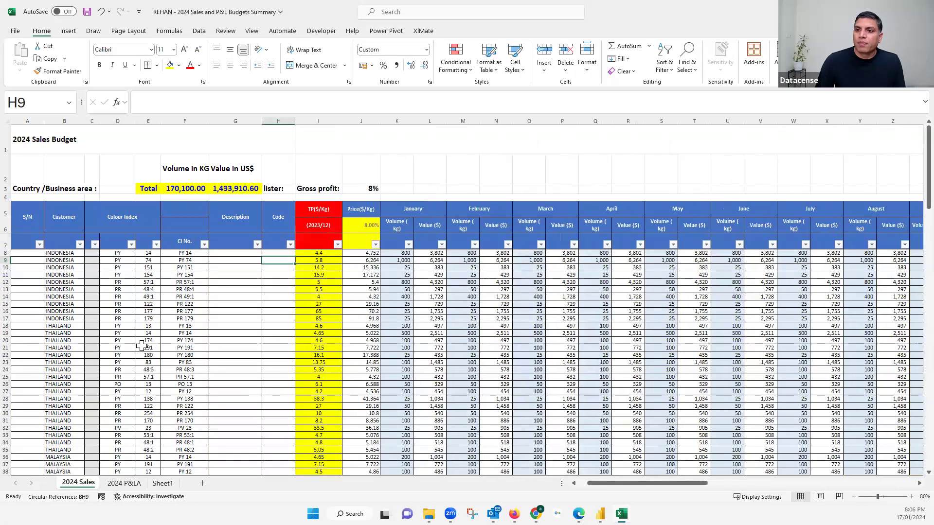
key(Left)
key(Left)
key(Left)
key(Right)
key(Up)
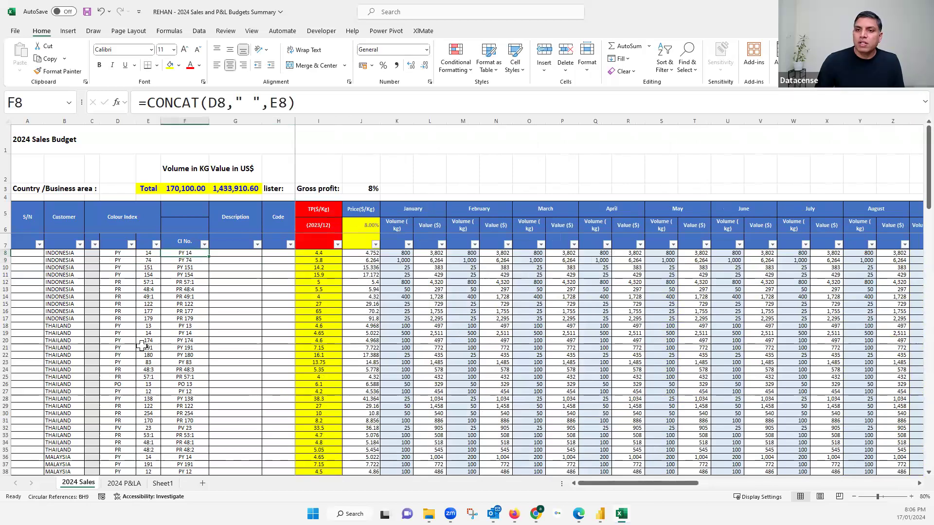
- Inspect the customer entry in B8, the CONCAT formula in F8 and the colour index entries it joins
key(Left)
key(Left)
key(Left)
key(Left)
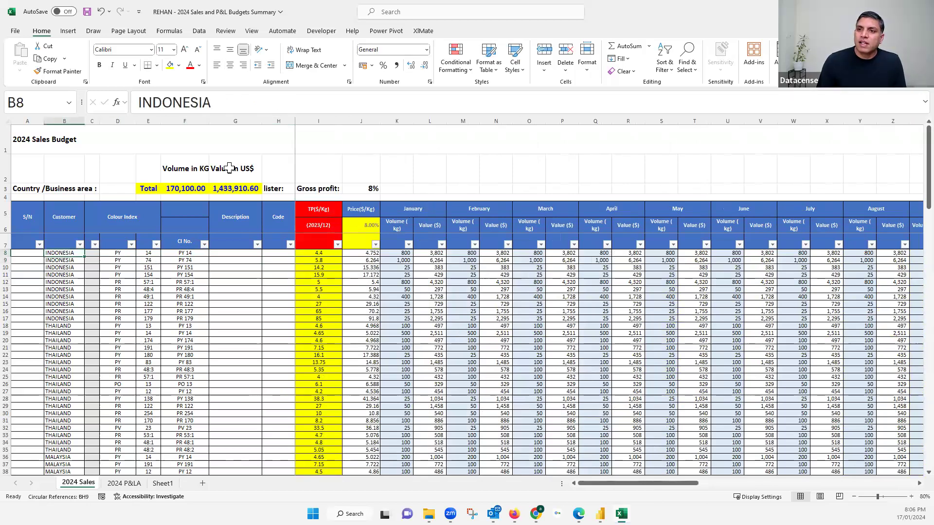
double_click(196, 253)
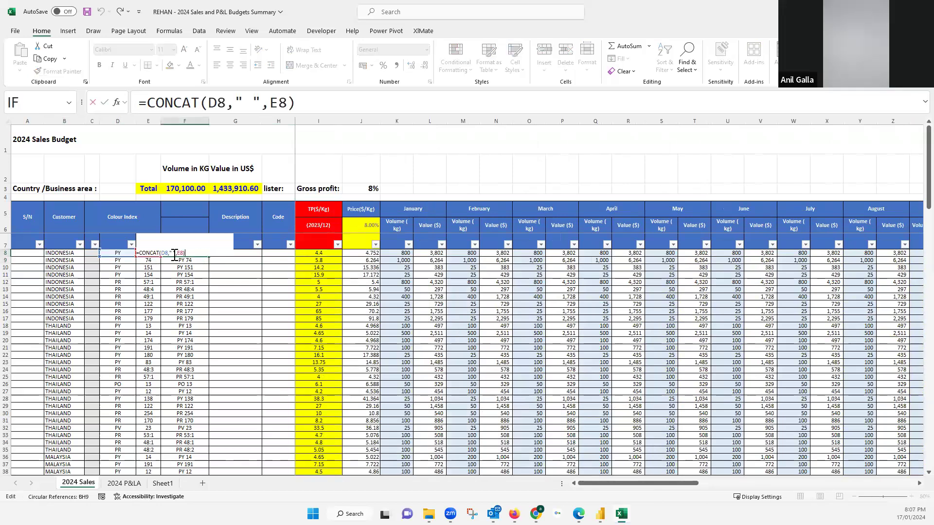
key(Escape)
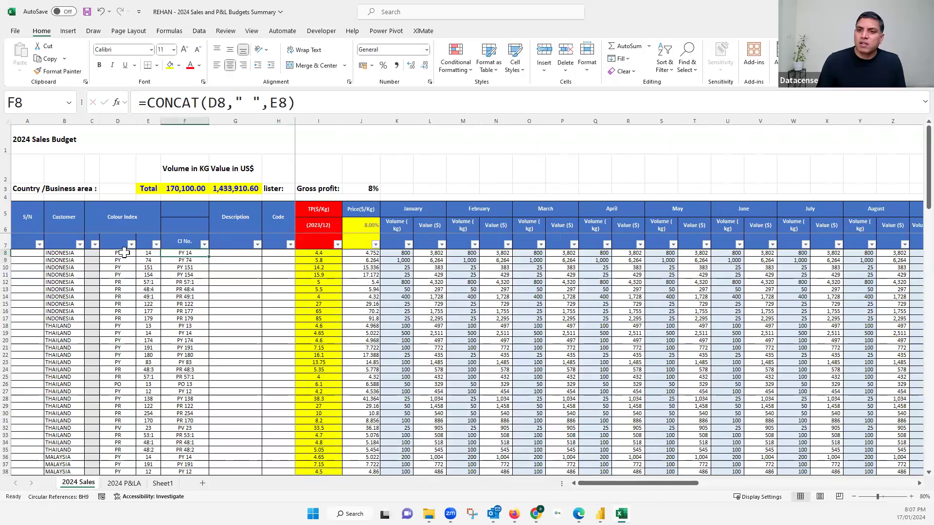
key(Left)
key(Left)
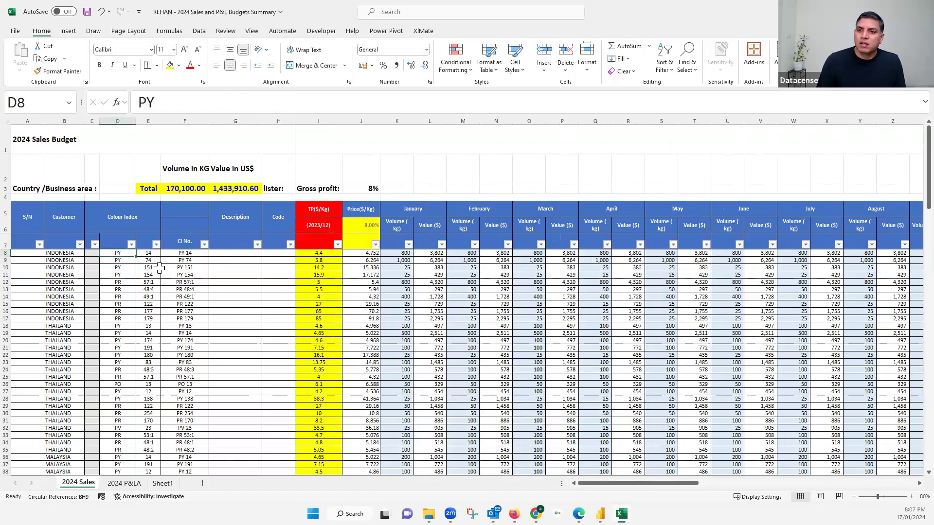
key(Right)
key(Right)
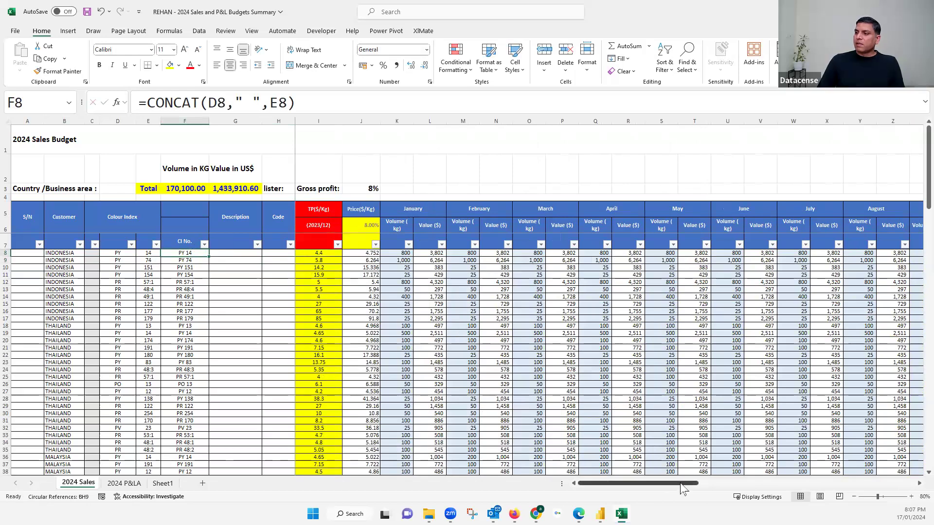
- Change the sum range in AY9's SUMIFS formula to the whole column, $AI:$AI
click(870, 484)
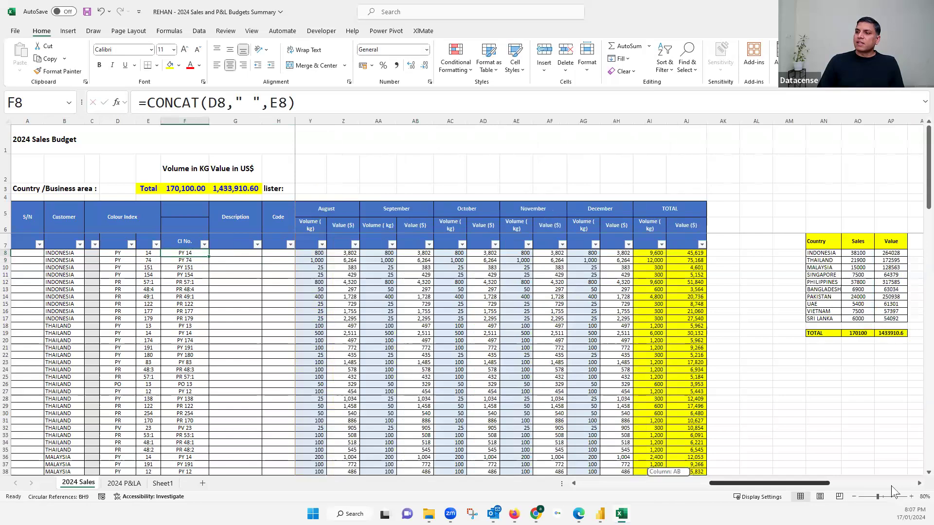
click(886, 484)
scroll(628, 299, right, 1)
click(606, 261)
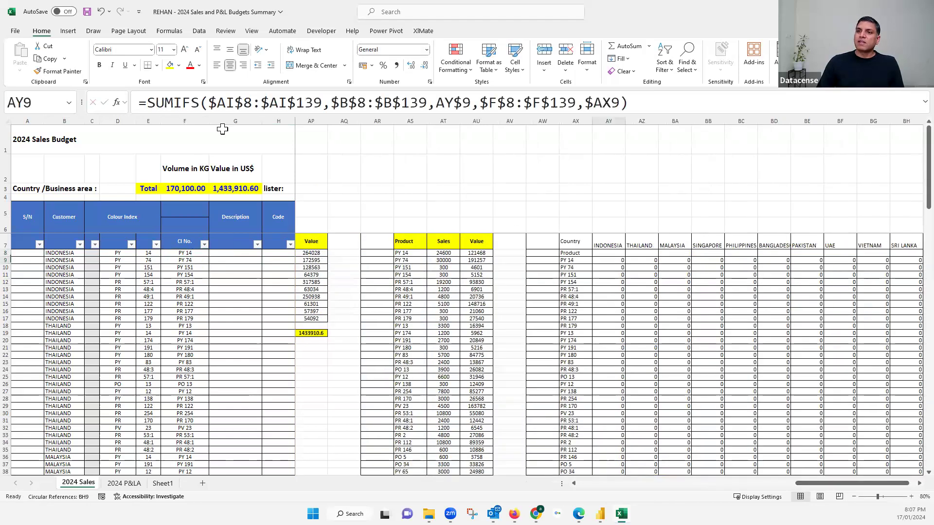
double_click(249, 105)
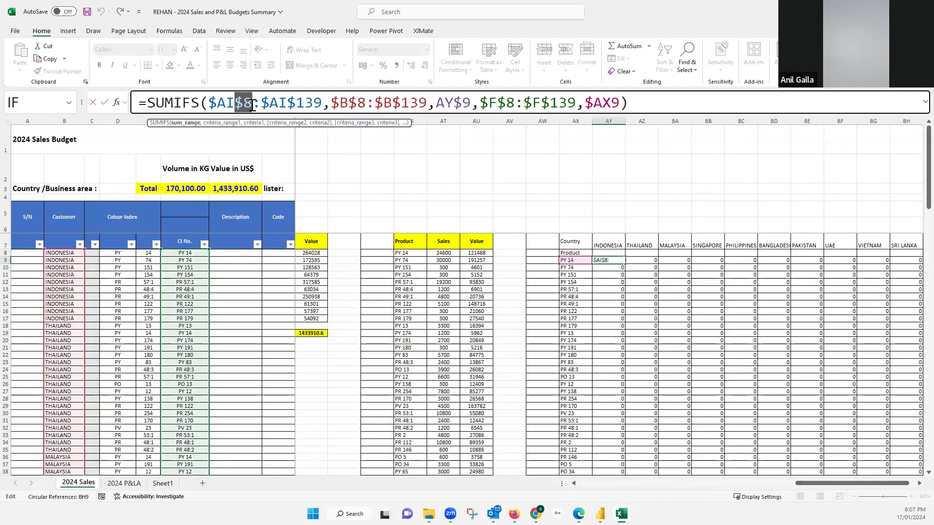
key(BackSpace)
double_click(273, 102)
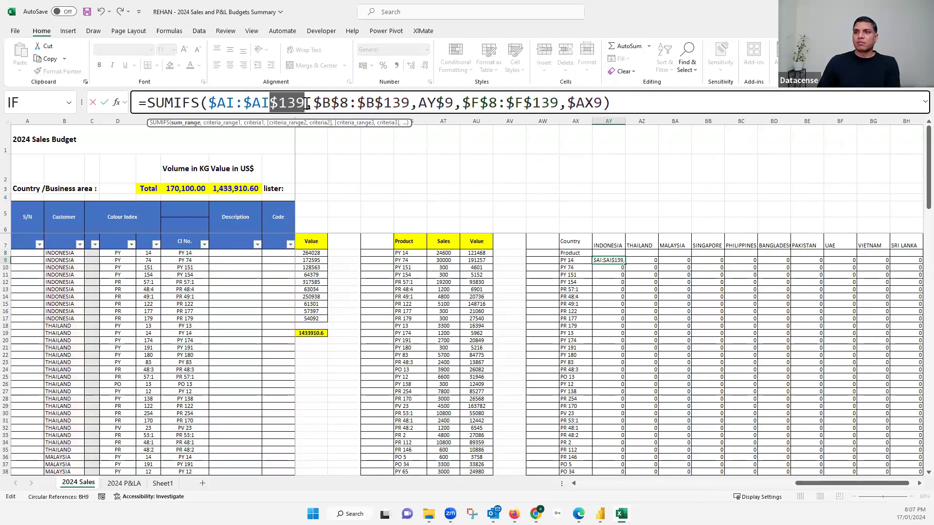
key(BackSpace)
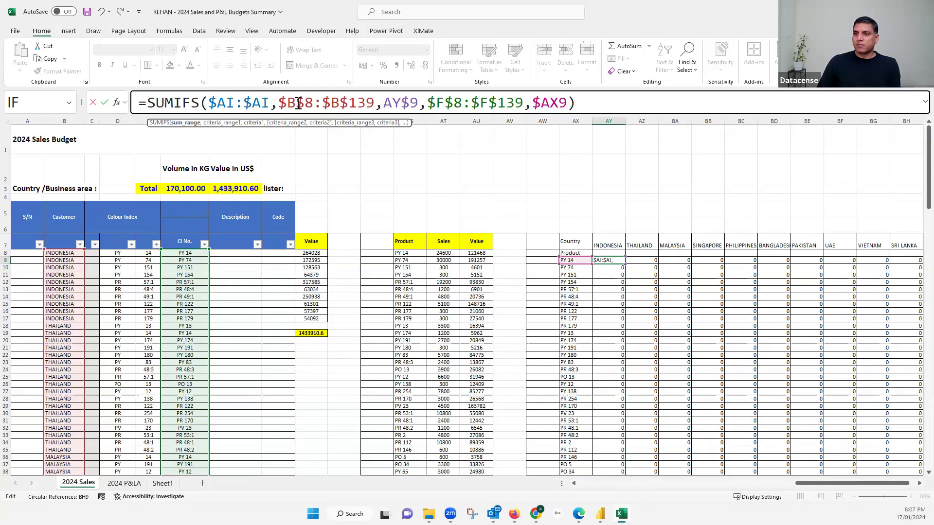
- Change the first criteria range in AY9's SUMIFS formula to the whole column, $B:$B
drag(298, 104, 321, 97)
key(BackSpace)
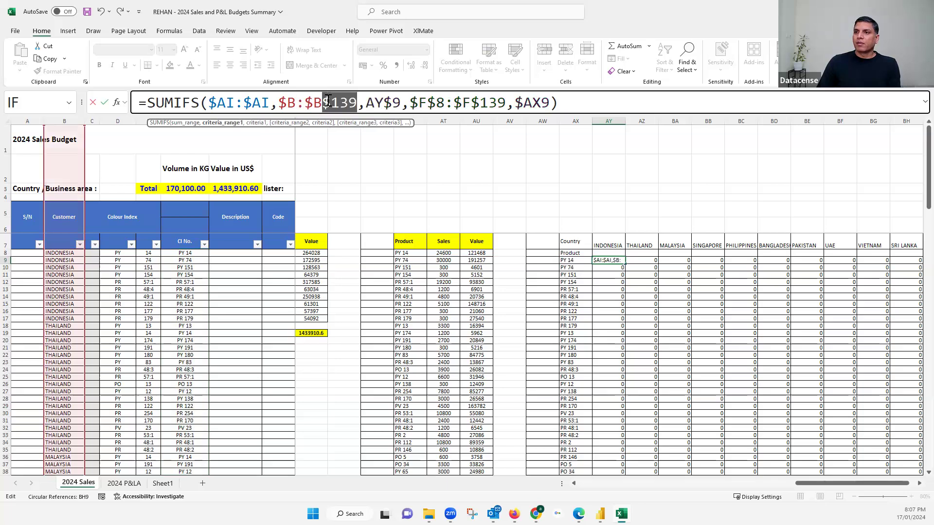
key(BackSpace)
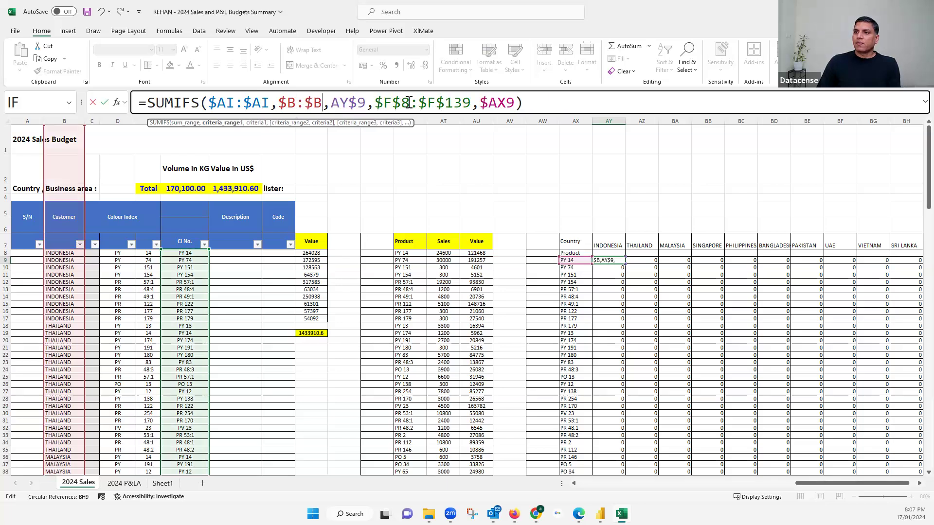
- Change the second criteria range in AY9's SUMIFS formula to the whole column, $F:$F, and review the formula
drag(410, 103, 393, 103)
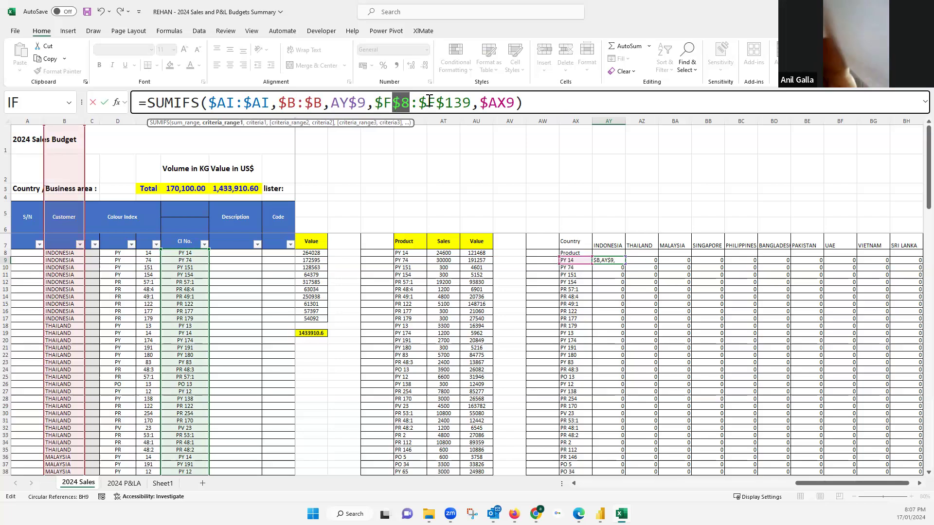
key(BackSpace)
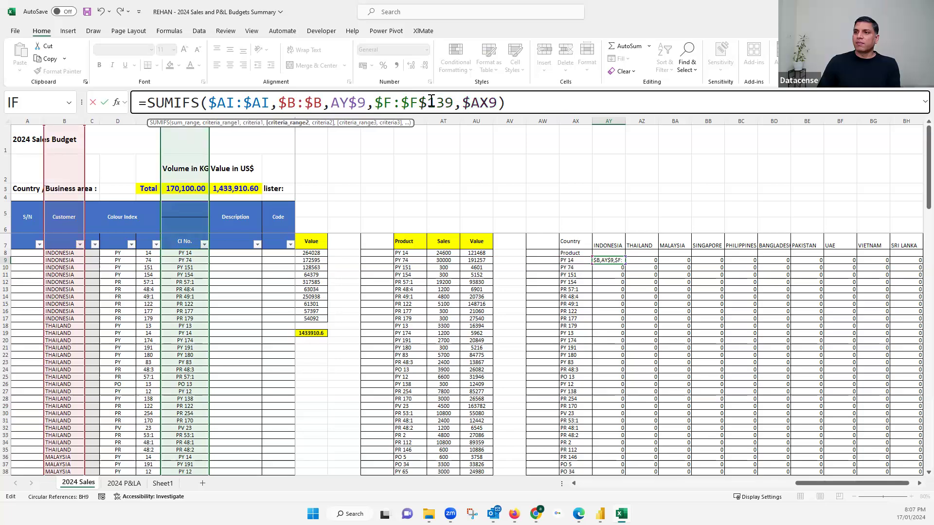
drag(420, 103, 453, 102)
key(BackSpace)
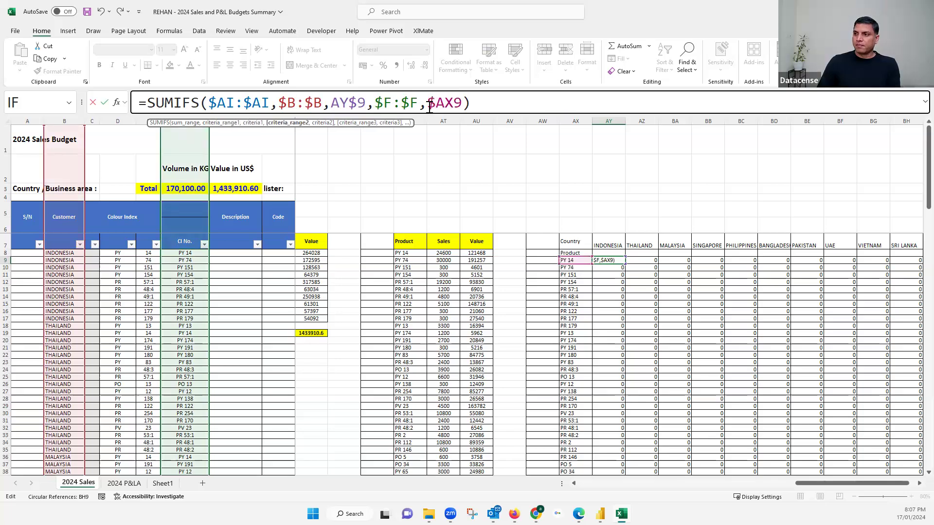
key(Return)
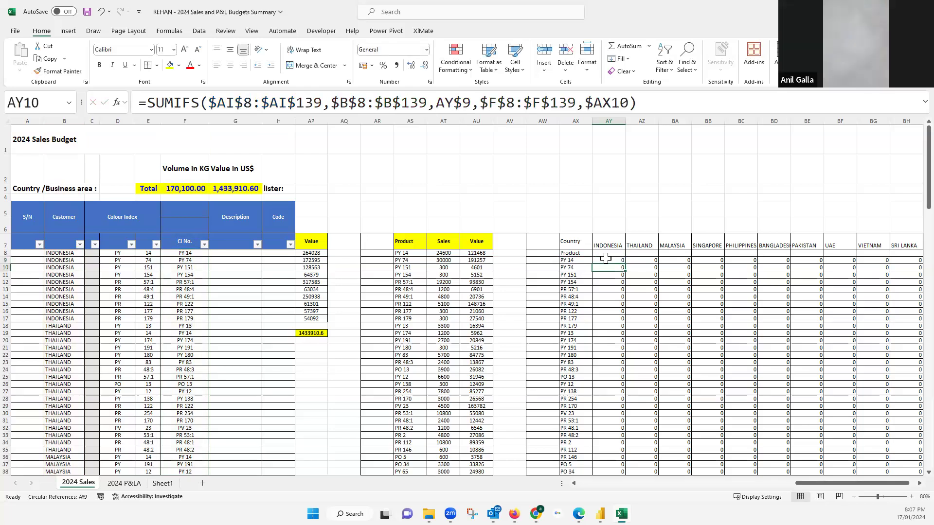
key(Up)
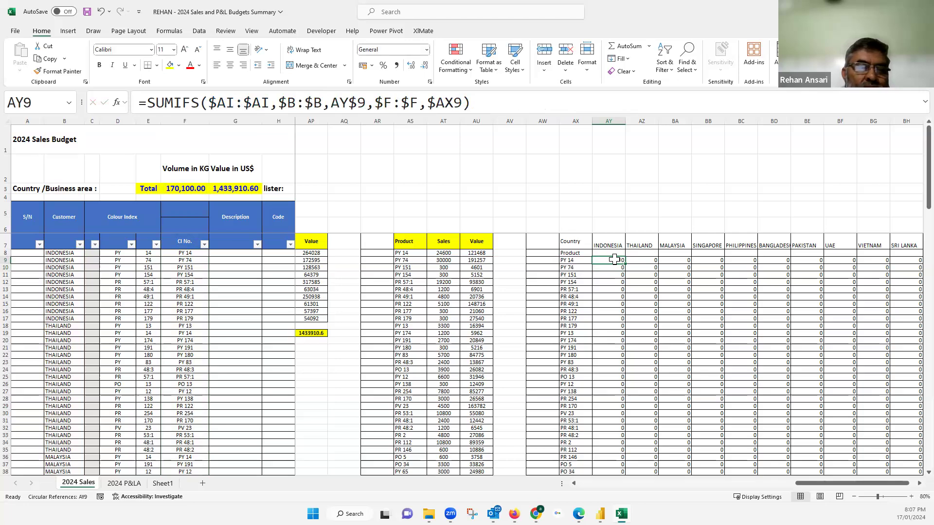
click(265, 102)
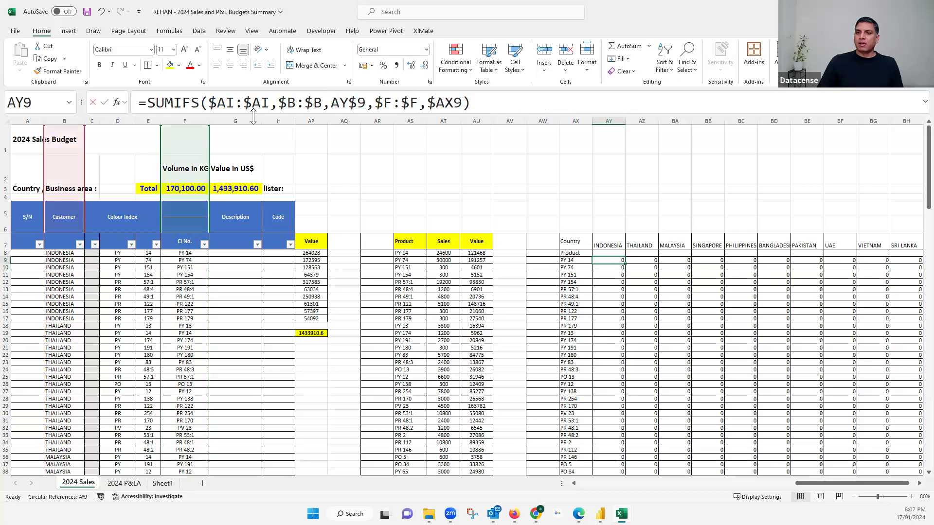
key(Escape)
- Filter the CI No. column of the sales budget to show only PY 14
drag(793, 485, 205, 250)
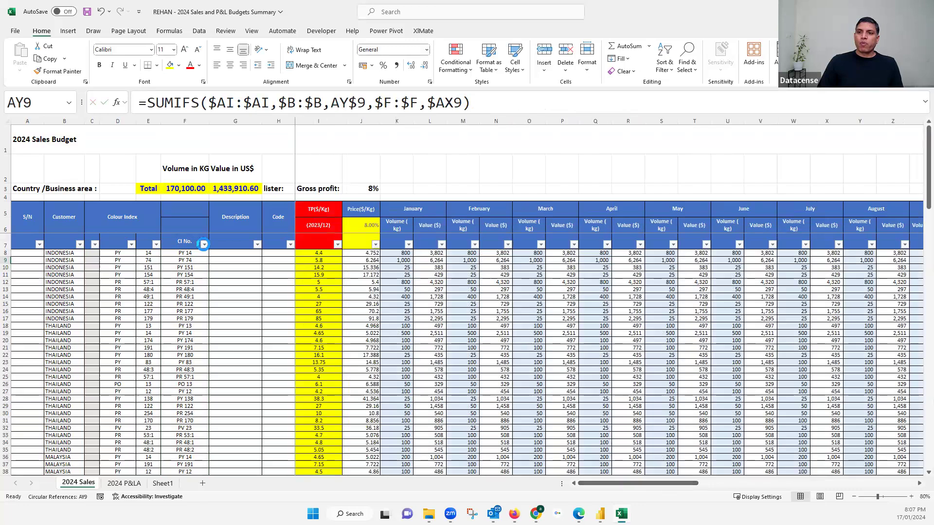
click(204, 244)
click(108, 372)
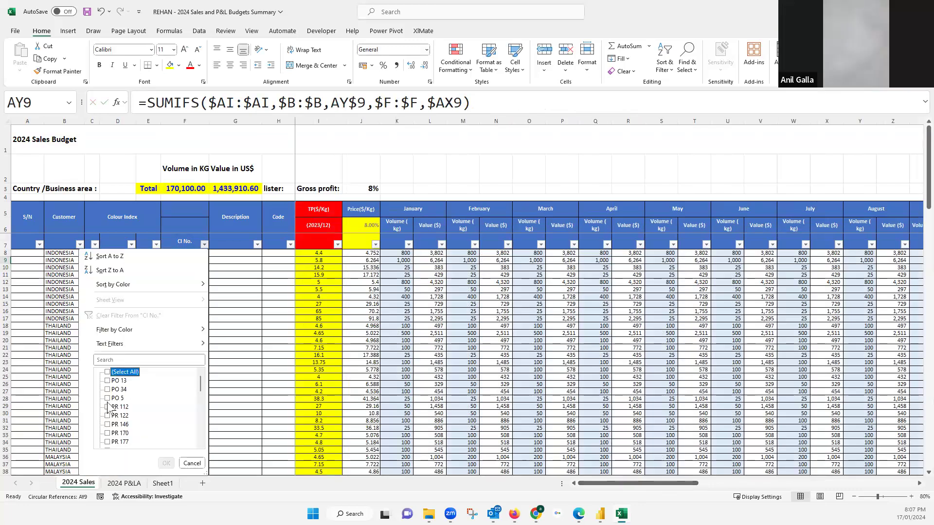
scroll(118, 423, down, 3)
scroll(119, 424, down, 5)
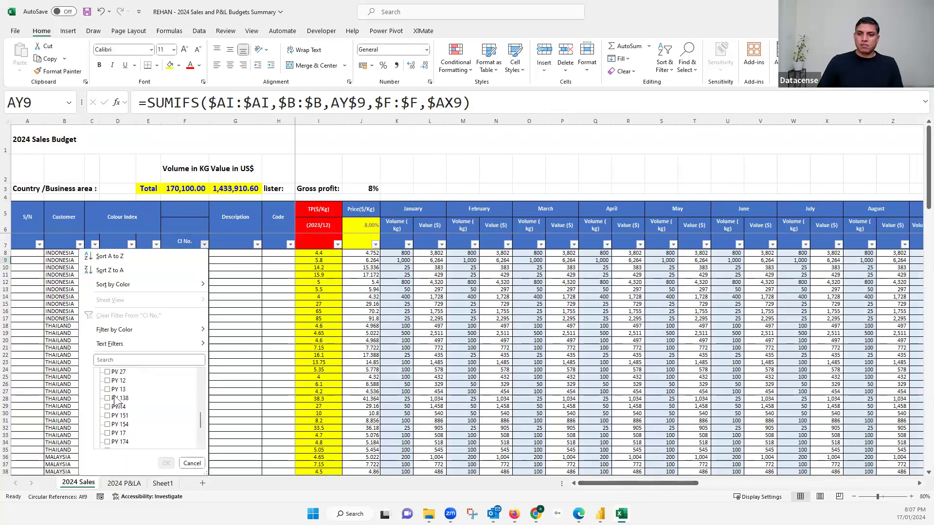
click(107, 407)
click(166, 464)
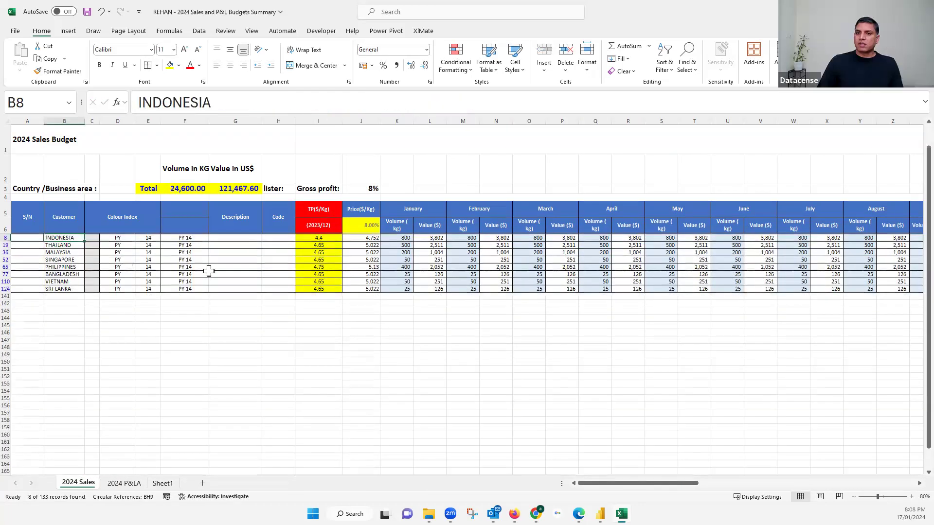
- Check the filtered PY 14 rows across the months and inspect Indonesia's total volume formula in AI8
scroll(208, 271, up, 1)
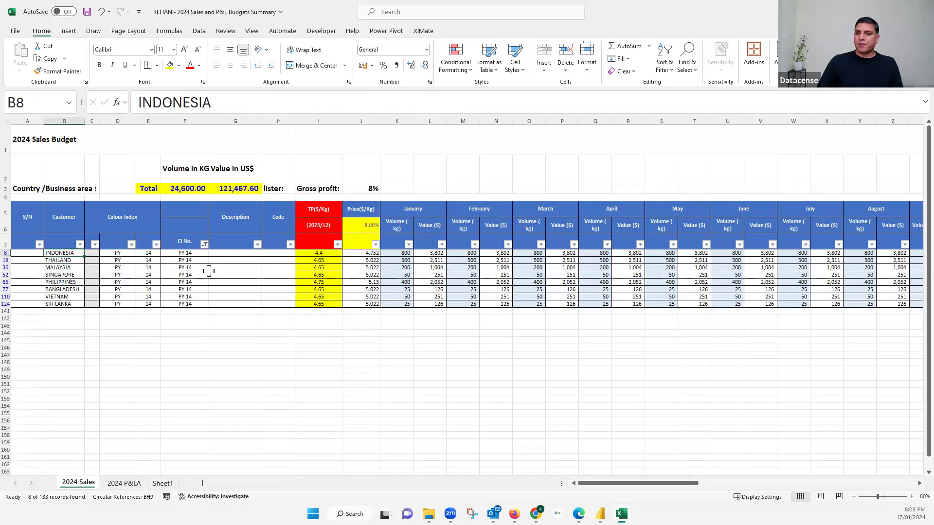
key(Right)
key(Right)
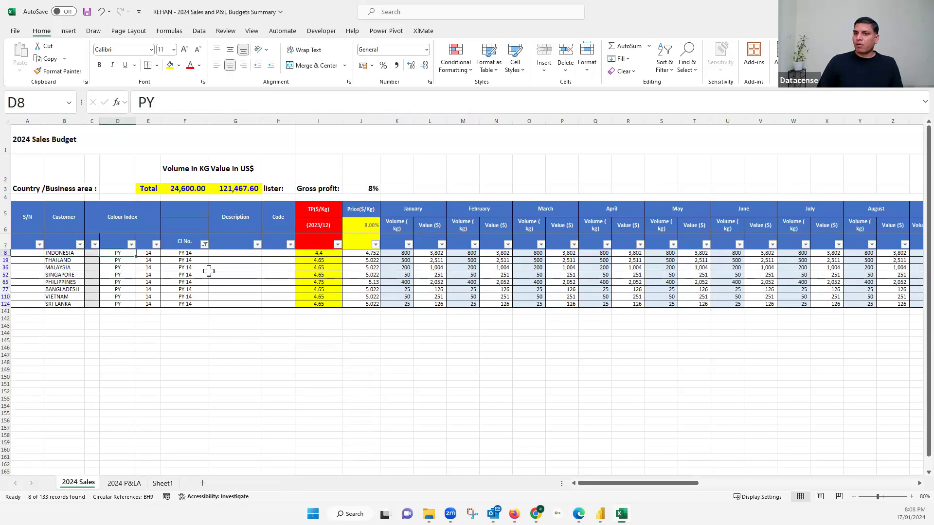
key(Right)
key(Right)
key(Right)
key(Right)
key(Right)
key(Right)
key(Right)
key(Right)
key(Right)
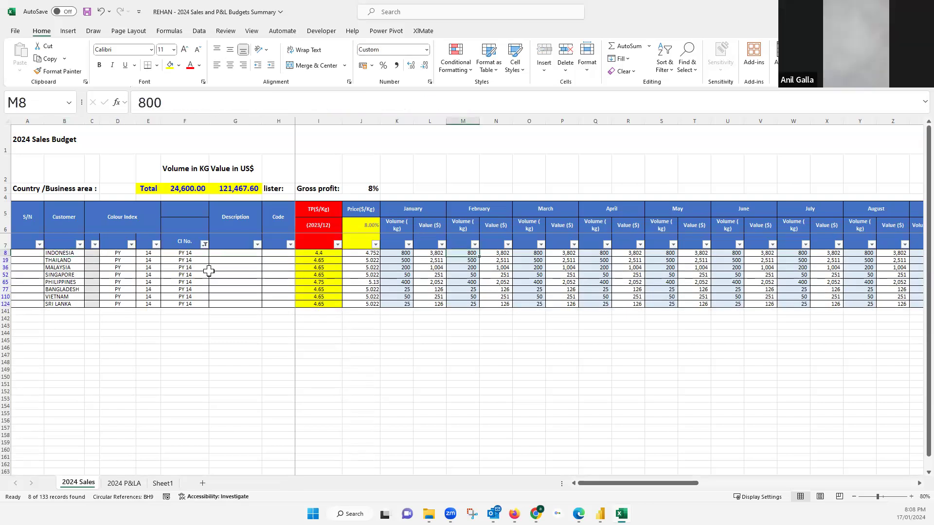
key(Right)
key(Right)
key(Right)
key(Right)
key(Right)
key(Right)
key(Right)
key(Right)
key(Right)
key(Right)
key(Right)
key(Right)
key(Right)
key(Right)
key(Right)
key(Right)
key(Right)
key(Right)
key(Right)
key(Right)
key(Right)
key(Right)
key(Right)
key(Right)
key(Right)
key(Right)
key(Right)
key(Right)
key(Right)
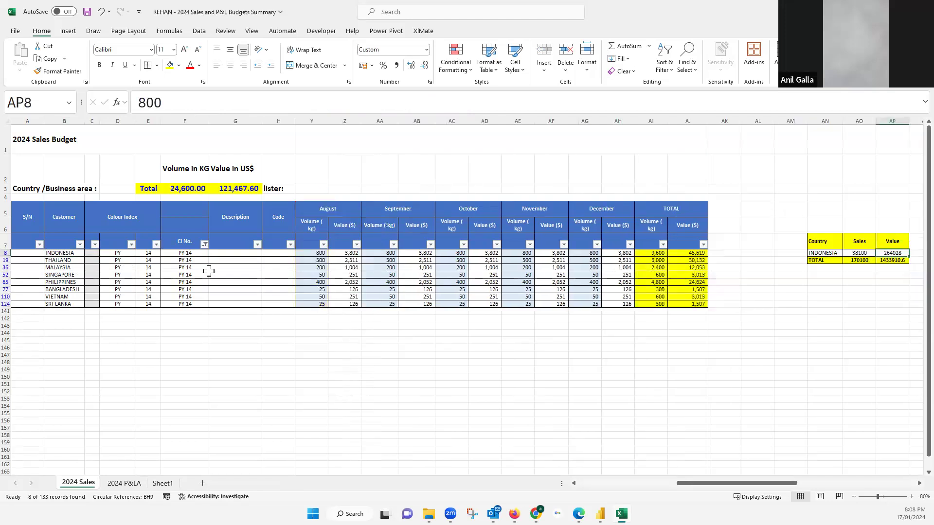
key(Right)
key(Left)
key(Left)
key(Left)
key(Left)
key(Left)
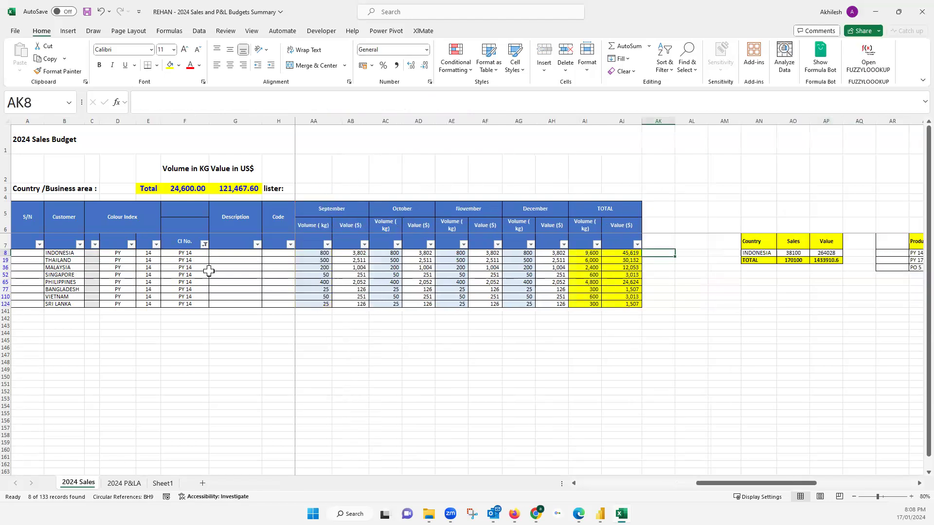
key(Left)
key(Left)
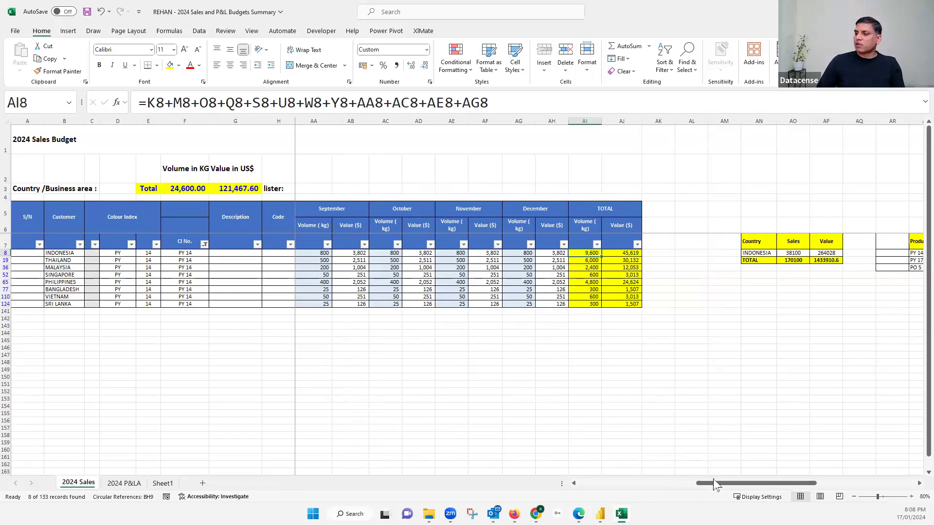
- Clear the filter from the CI No. column
drag(718, 484, 205, 248)
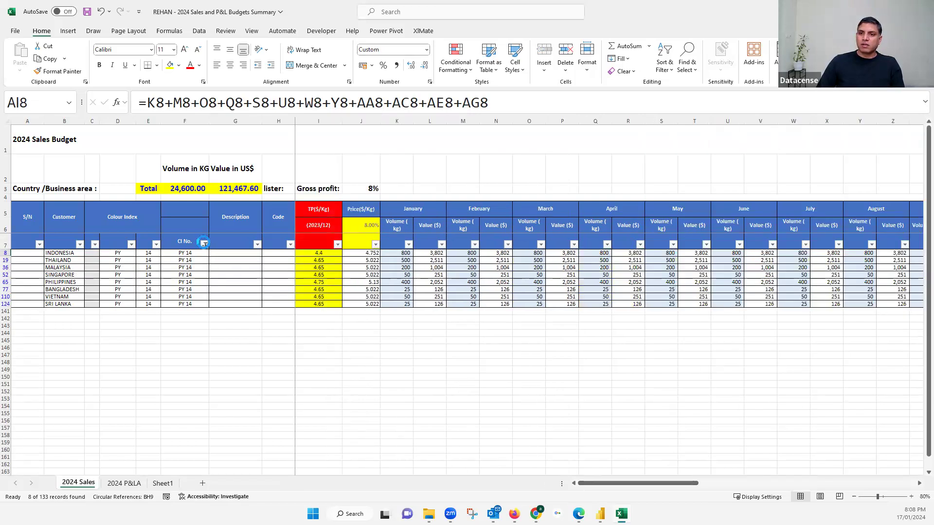
click(204, 245)
click(117, 316)
- Group the January to December columns, K to AH, and collapse the group
click(397, 120)
drag(916, 190, 916, 229)
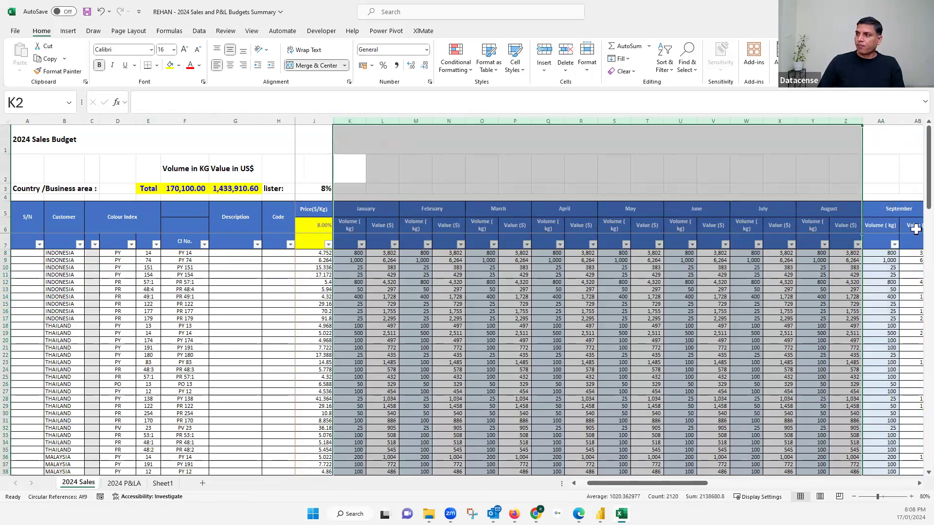
key(ctrl+a)
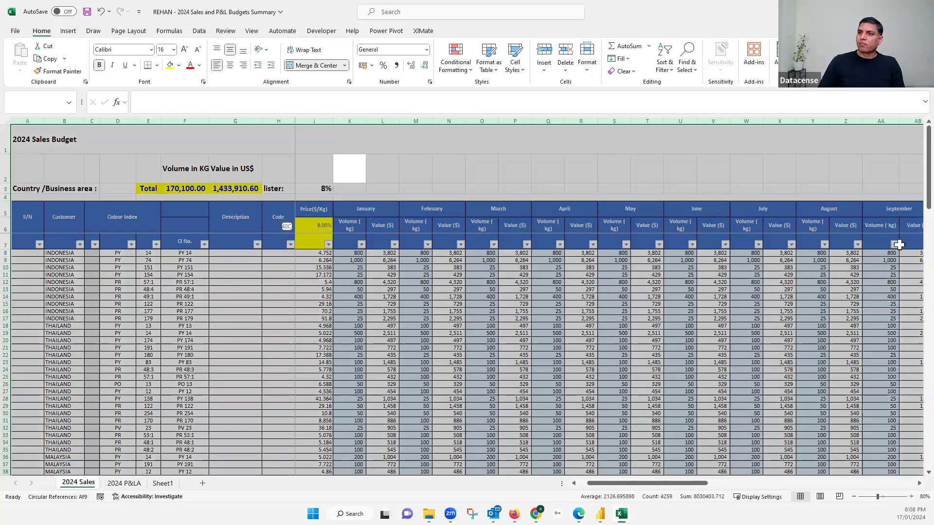
key(Left)
click(354, 118)
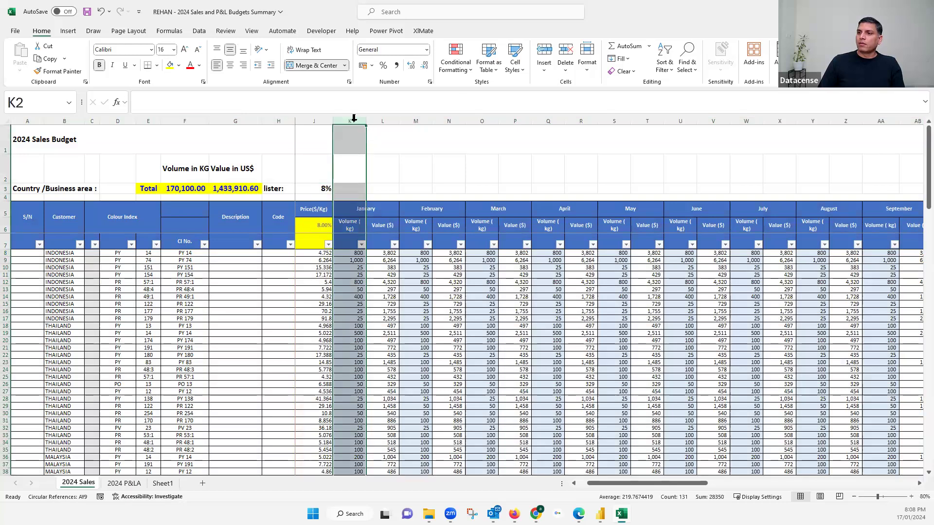
drag(788, 156, 742, 231)
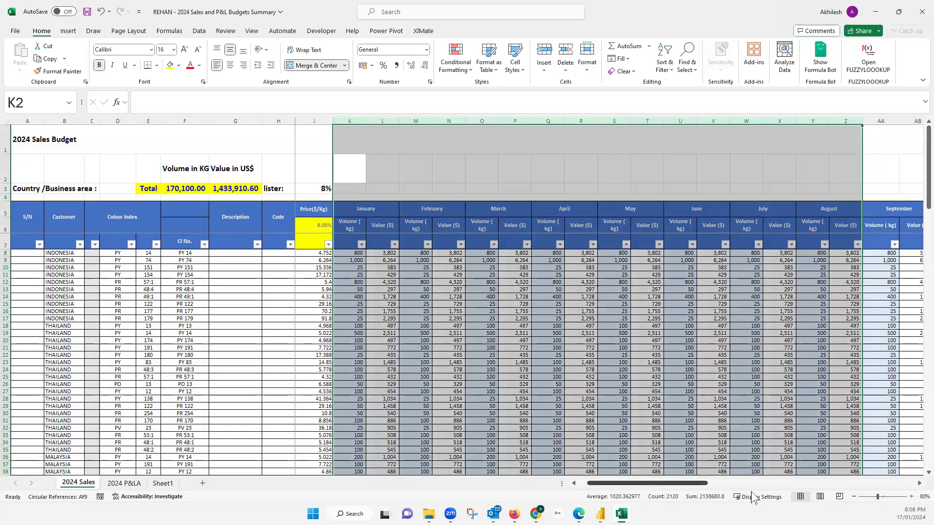
scroll(633, 307, right, 5)
scroll(545, 141, right, 4)
shift+click(529, 118)
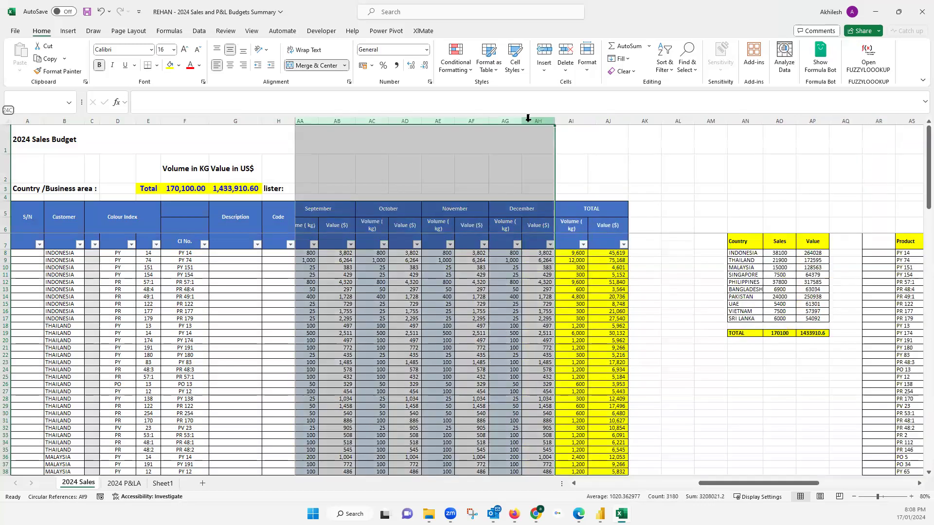
click(200, 31)
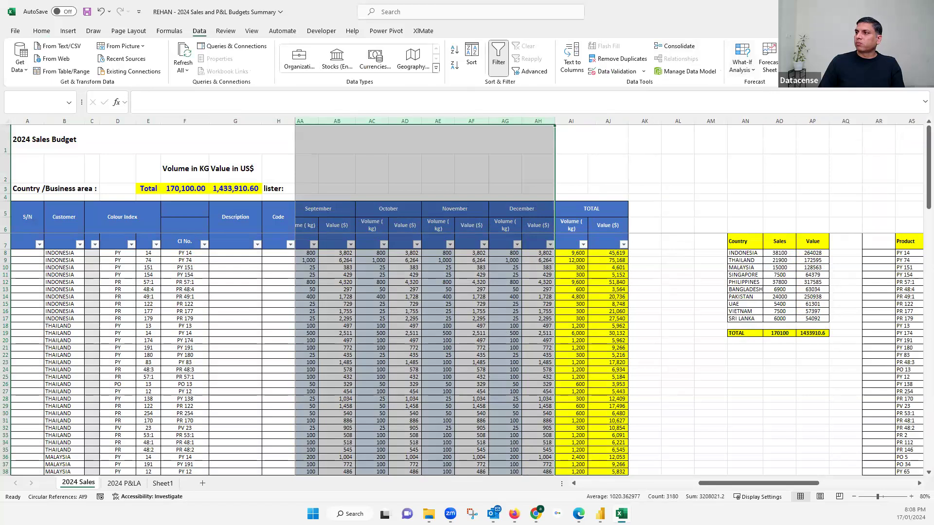
key(shift+alt+Right)
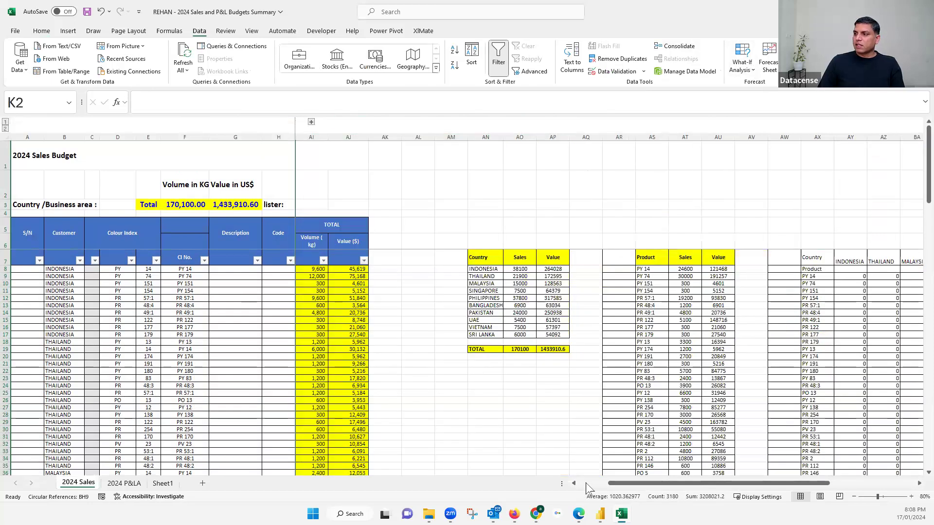
- Hide columns AN to AU, which hold the Country and Product summary tables
drag(571, 137, 809, 161)
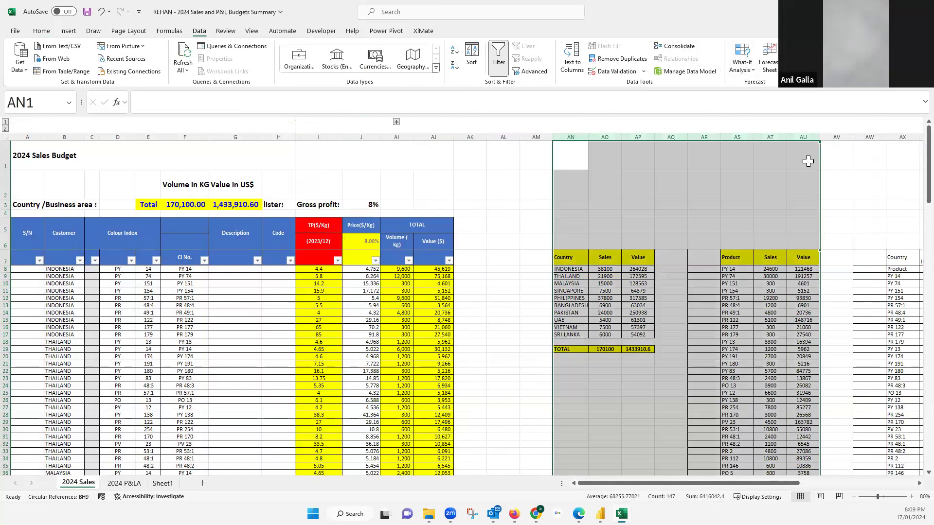
key(ctrl+0)
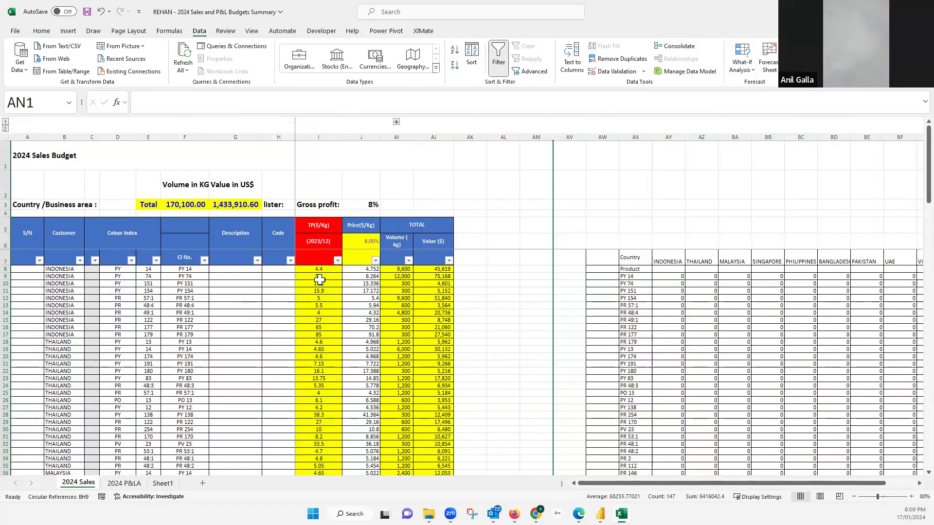
- Review the total volume column AI, the Customer column B and the CI No. column F as the SUMIFS ranges
click(395, 270)
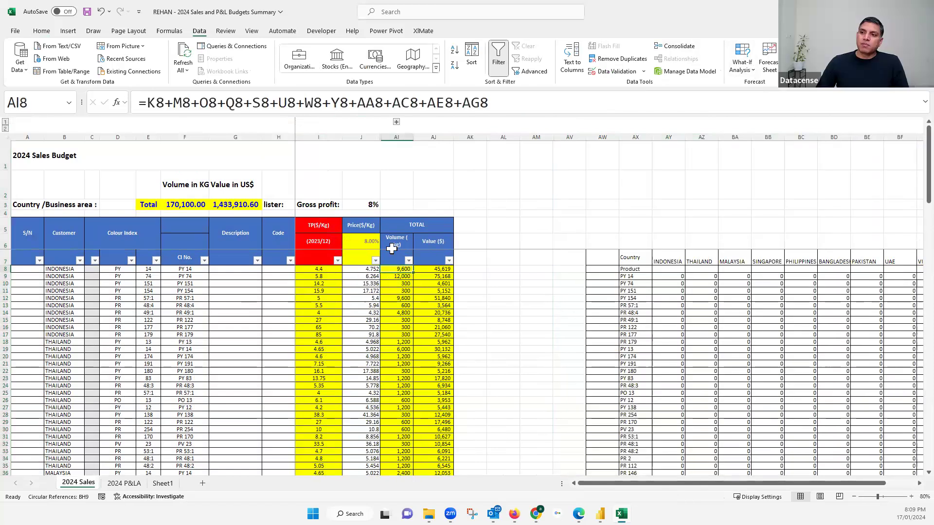
click(397, 137)
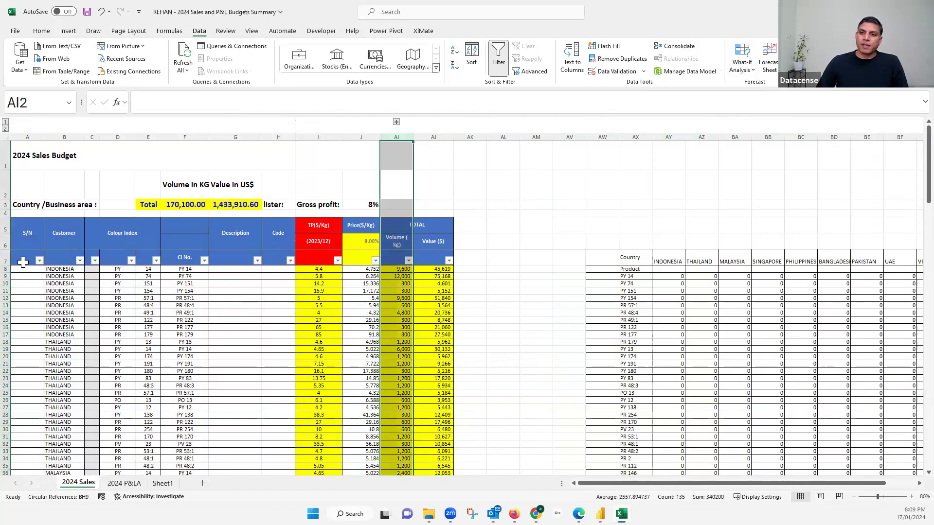
click(64, 135)
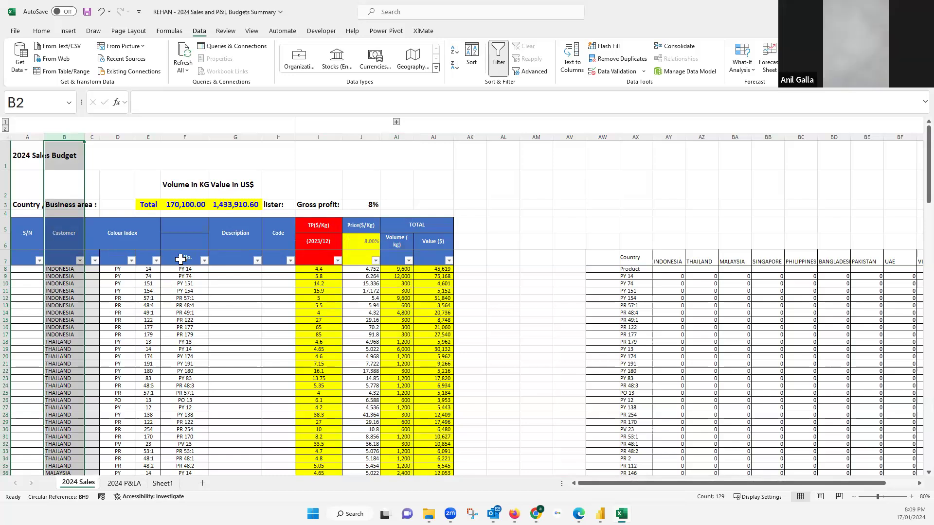
click(180, 259)
click(185, 137)
click(69, 136)
click(182, 134)
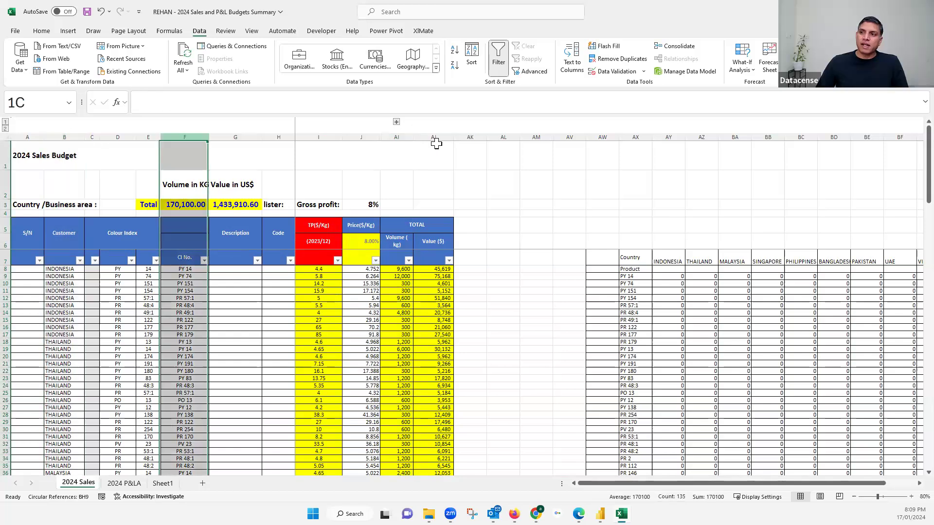
click(397, 134)
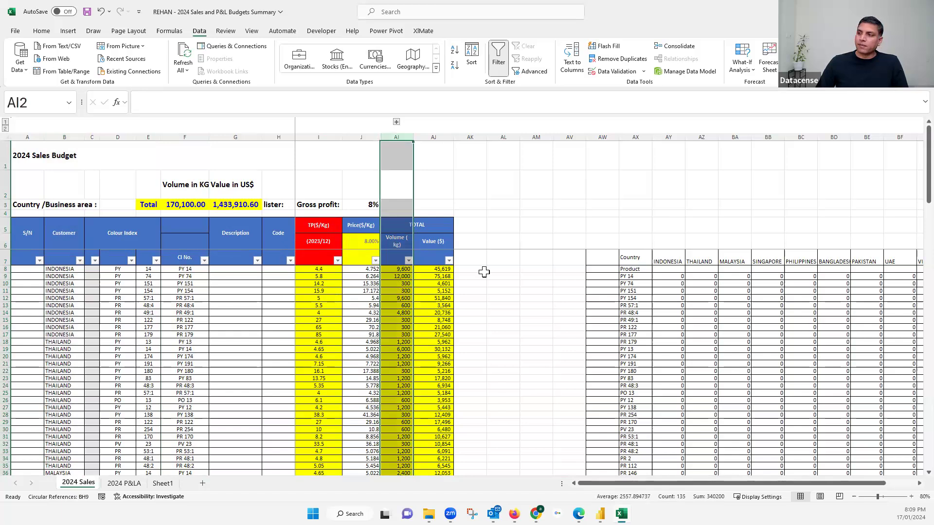
- Compare the matrix's two criteria cells, the INDONESIA heading in AY7 and the PY 14 product in AX9
click(669, 261)
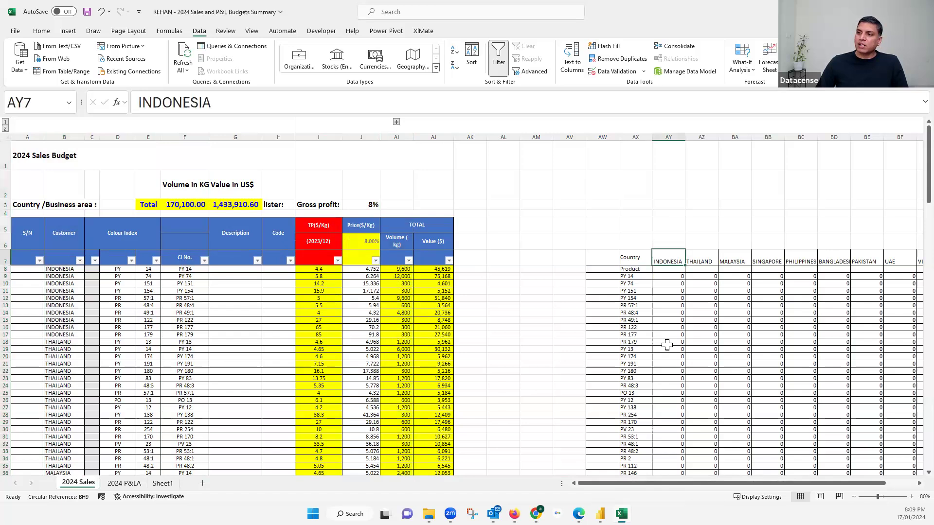
click(636, 277)
click(668, 261)
click(632, 276)
click(672, 259)
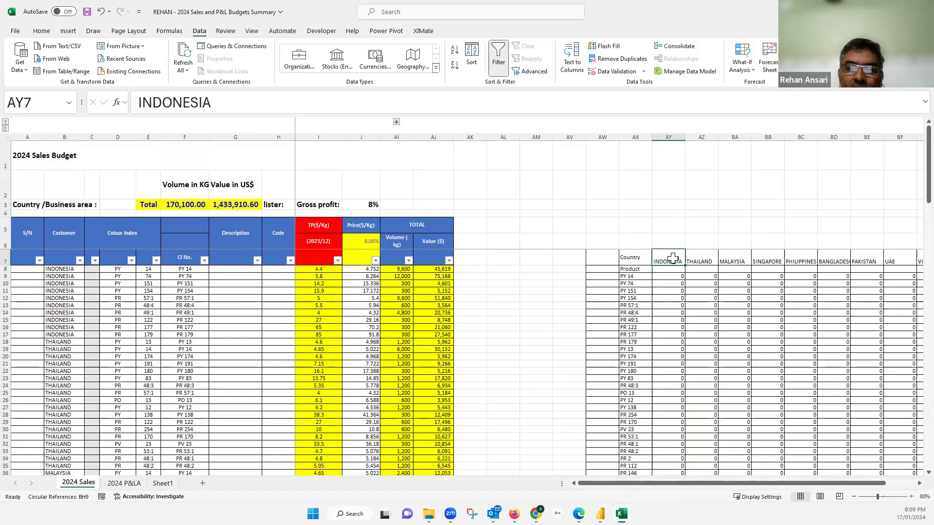
click(650, 193)
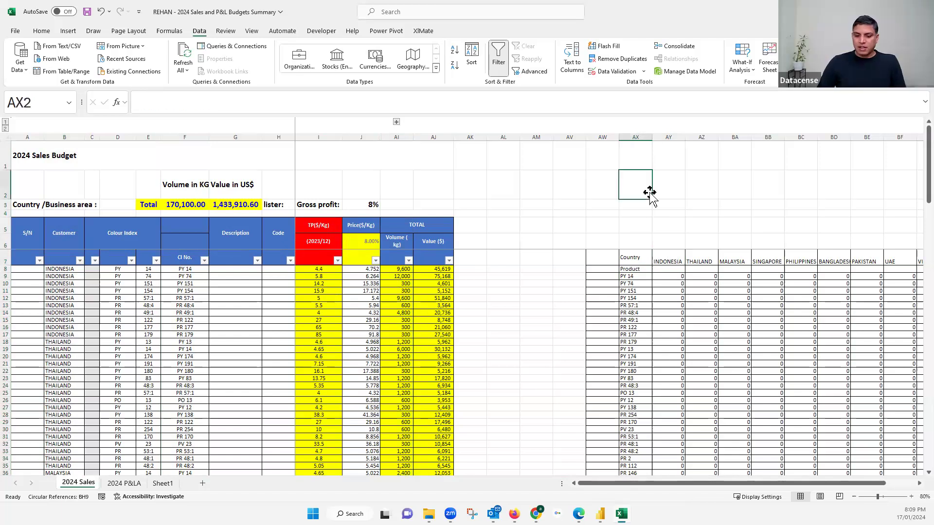
text(=)
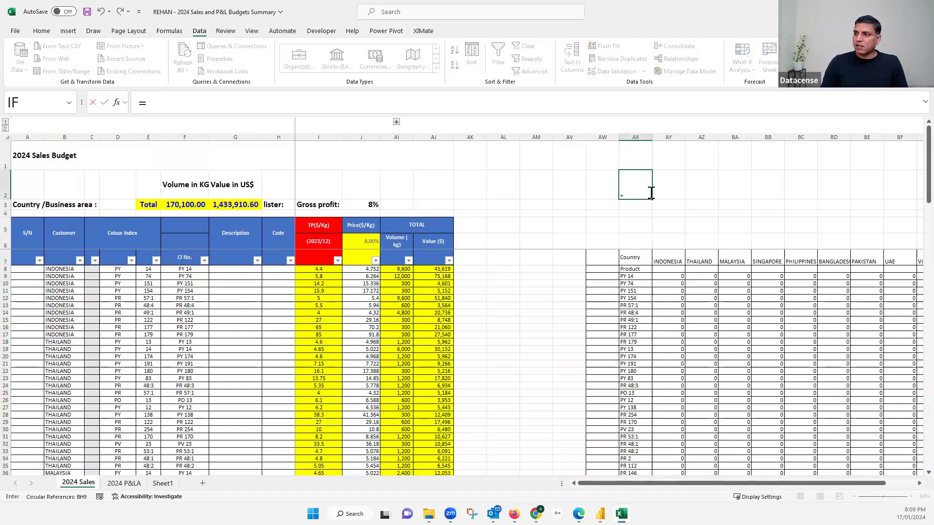
key(Escape)
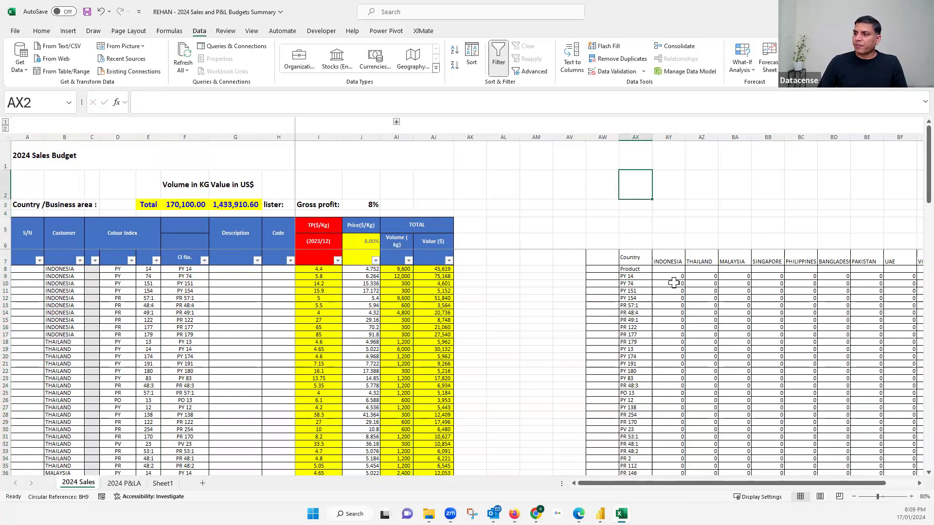
- Start a new SUMIFS formula in AY9 with the total volume column as the absolute sum range $AI:$AI
click(676, 275)
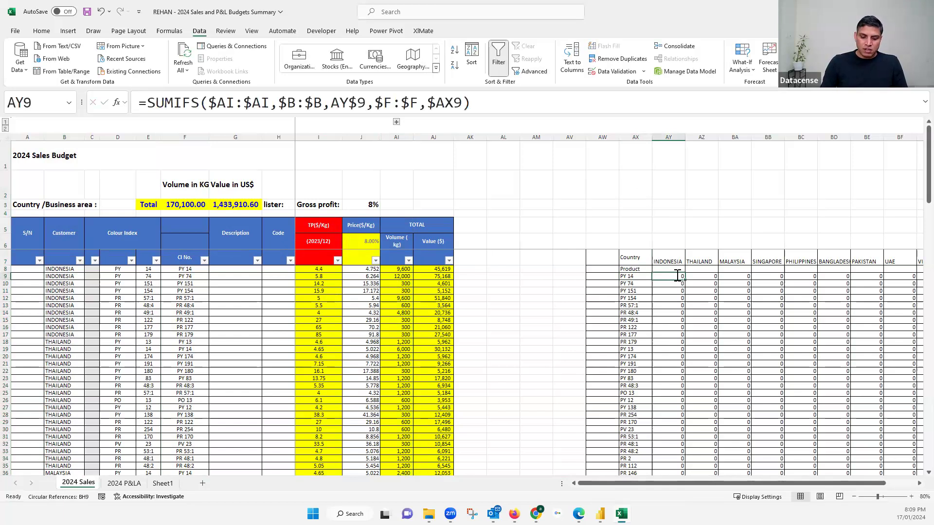
text(=sumif)
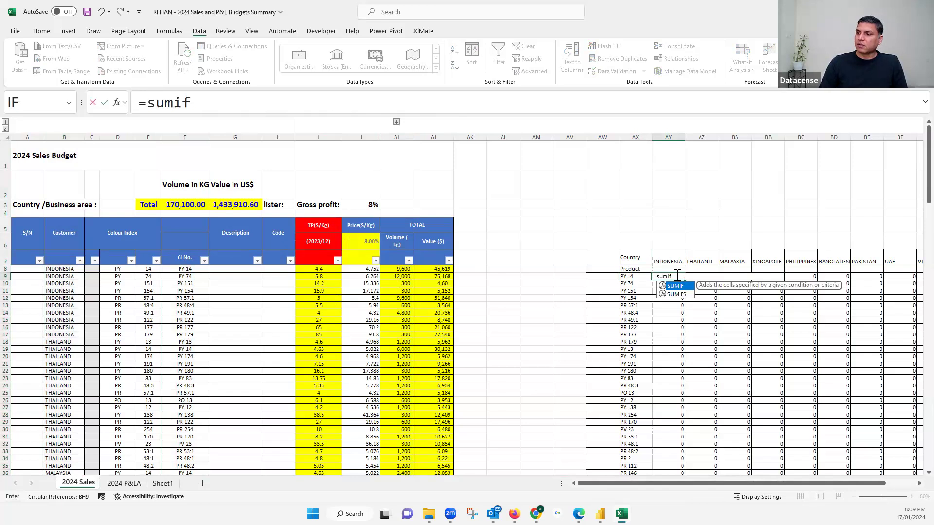
text(s)
key(Tab)
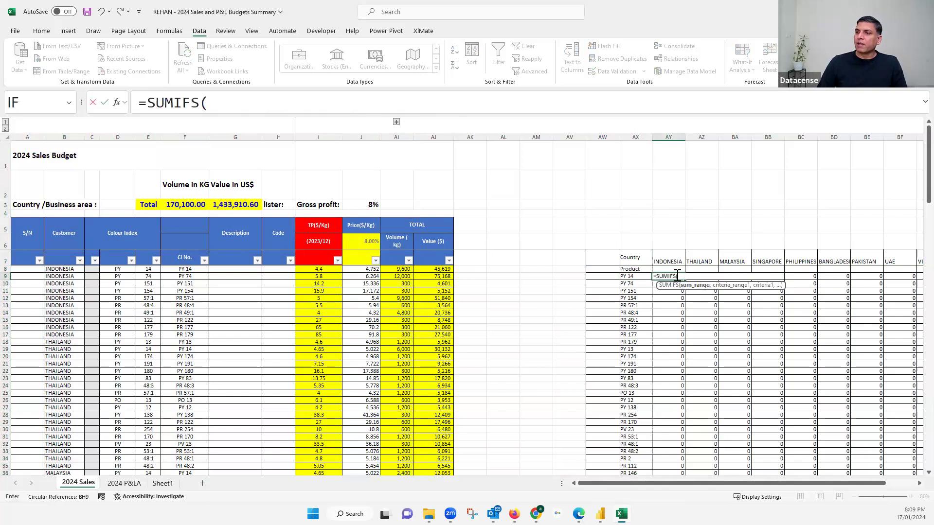
click(218, 105)
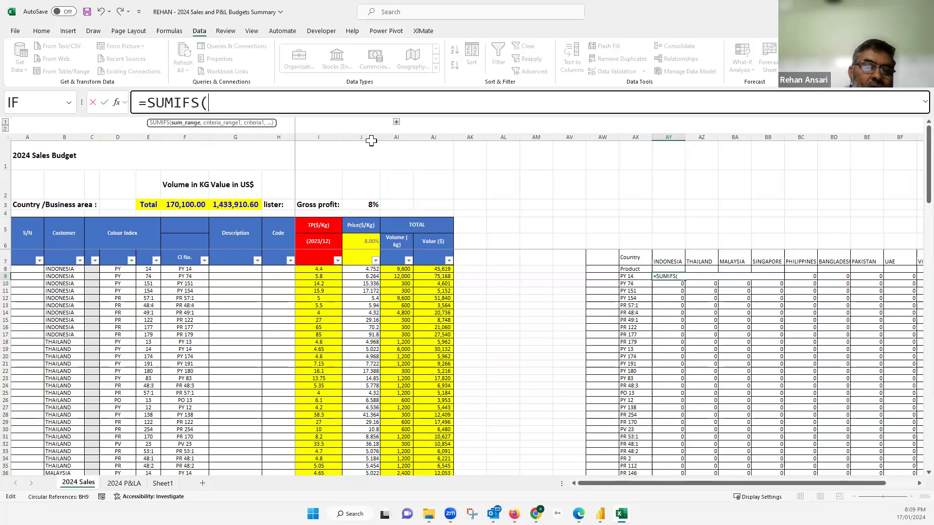
click(395, 136)
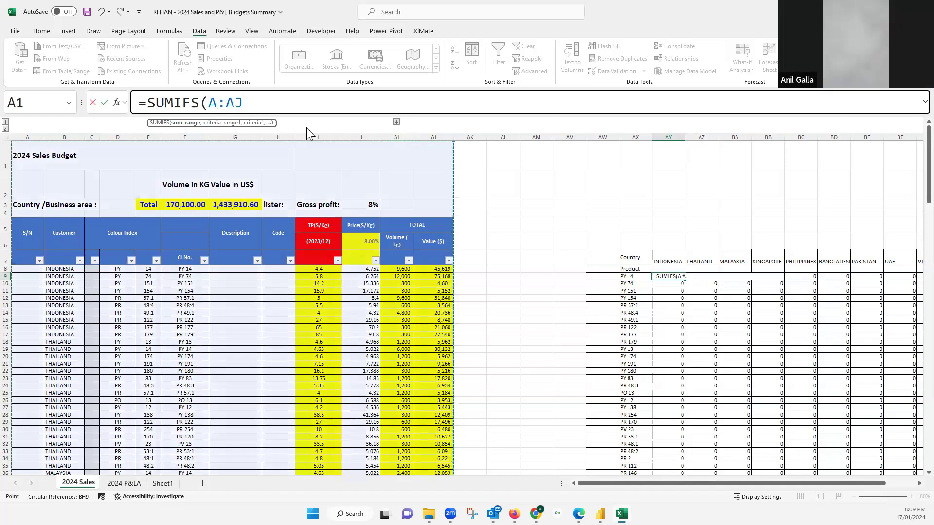
click(232, 109)
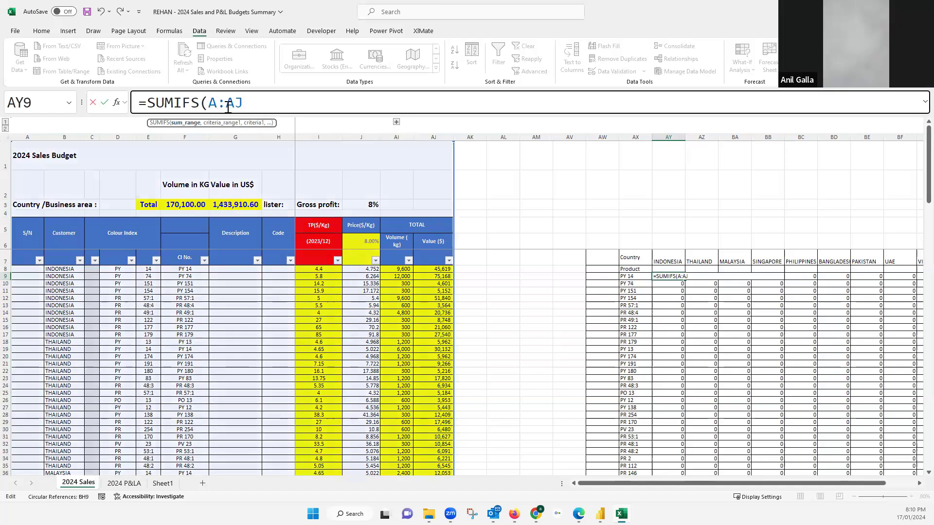
text(I)
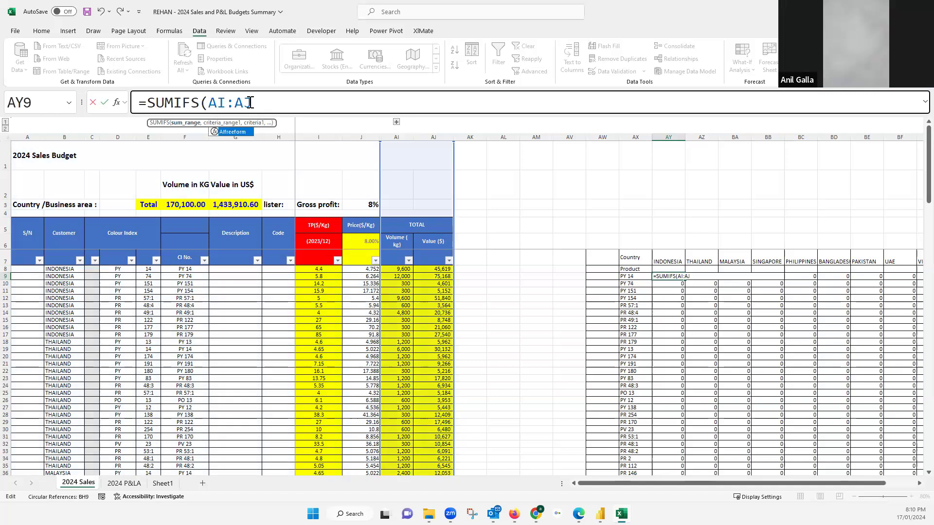
drag(250, 102, 247, 103)
text(I)
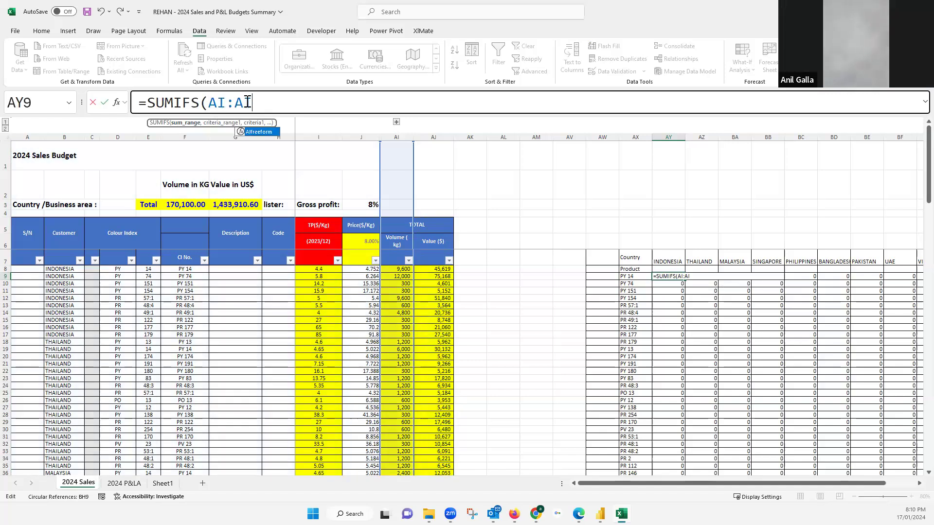
double_click(213, 102)
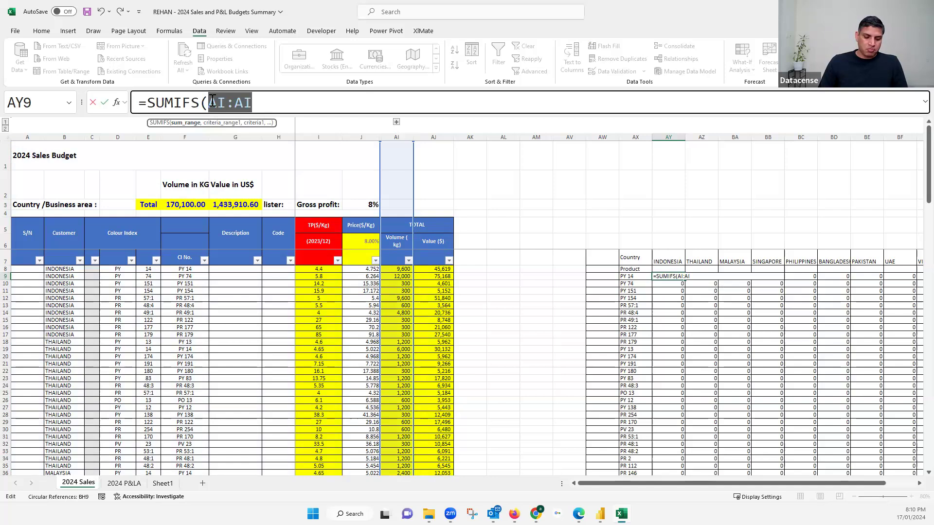
key(F4)
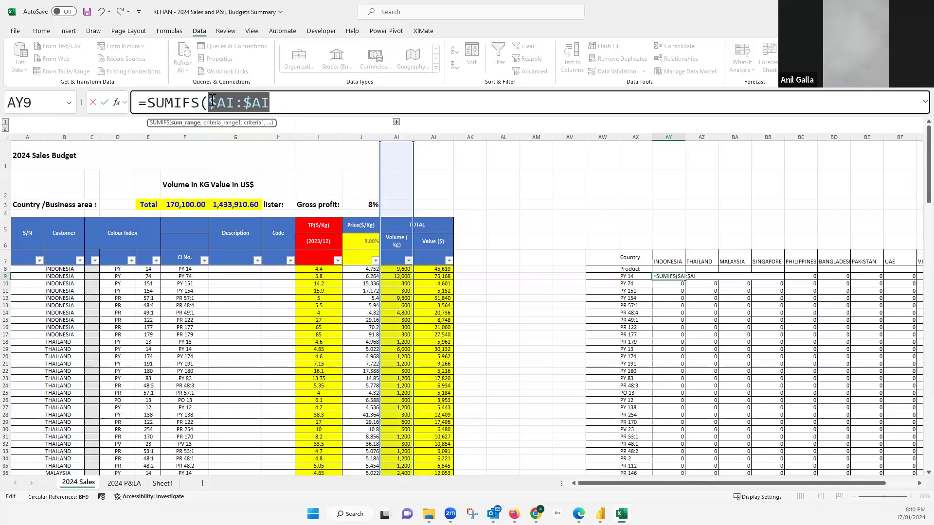
- Add the Customer column to the AY9 formula as the first criteria range, locked as $B:$B
click(279, 104)
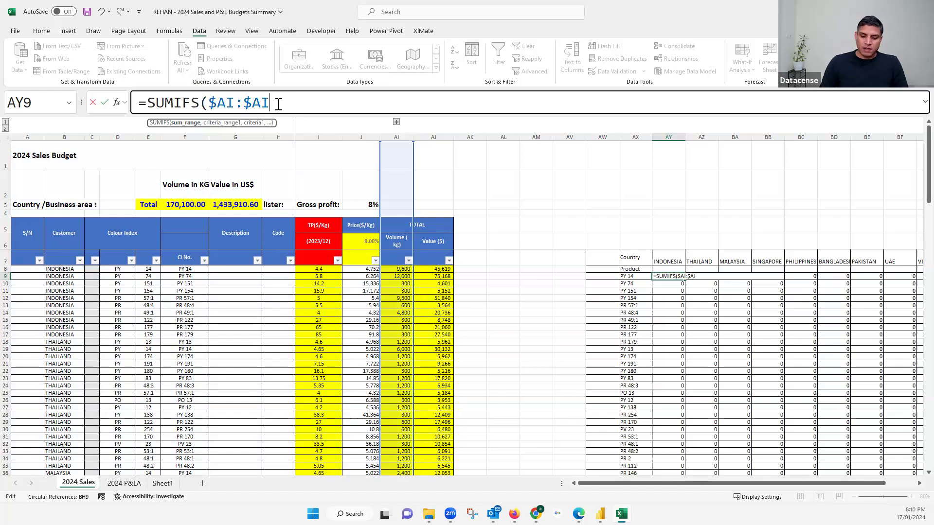
text(,A:AJ)
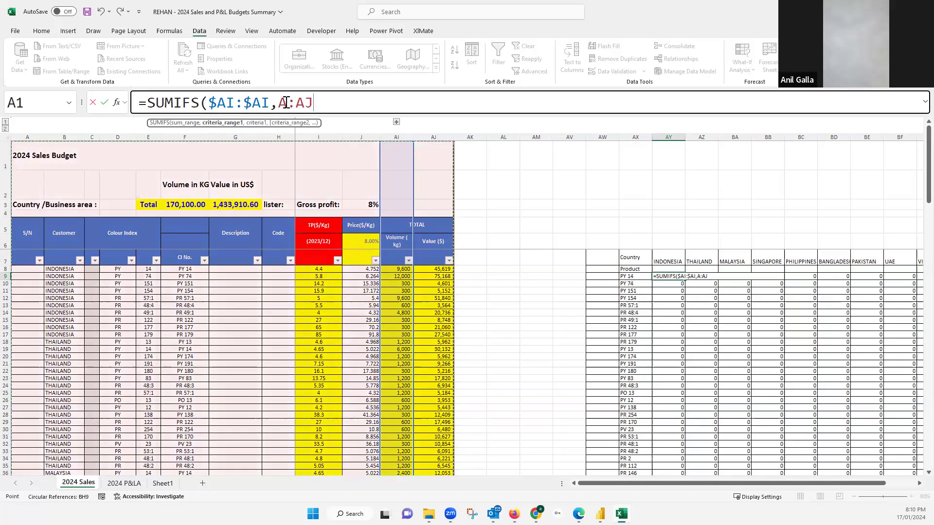
double_click(284, 102)
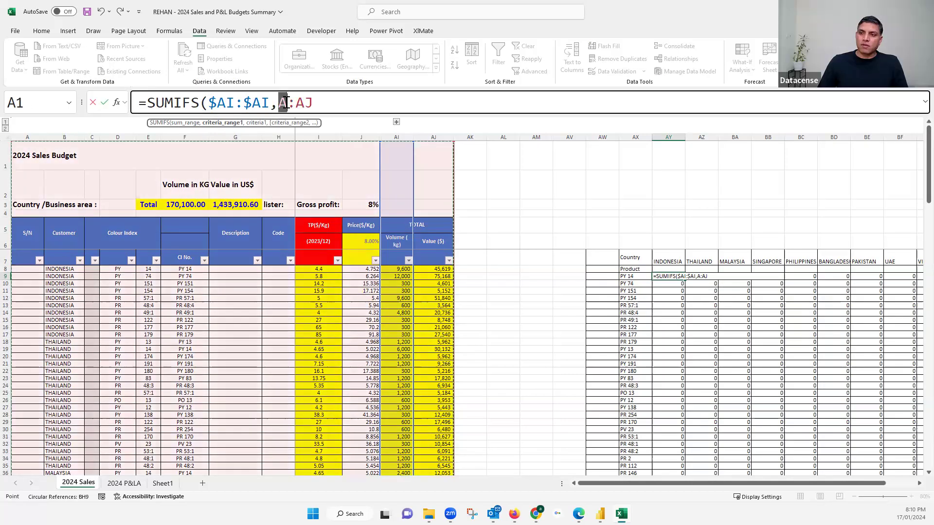
text(B)
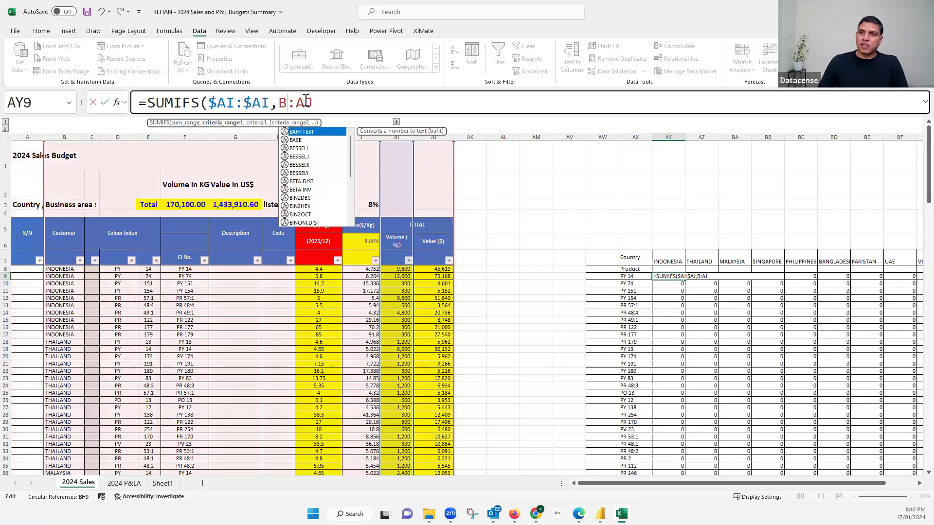
double_click(307, 101)
text(B)
shift+click(281, 99)
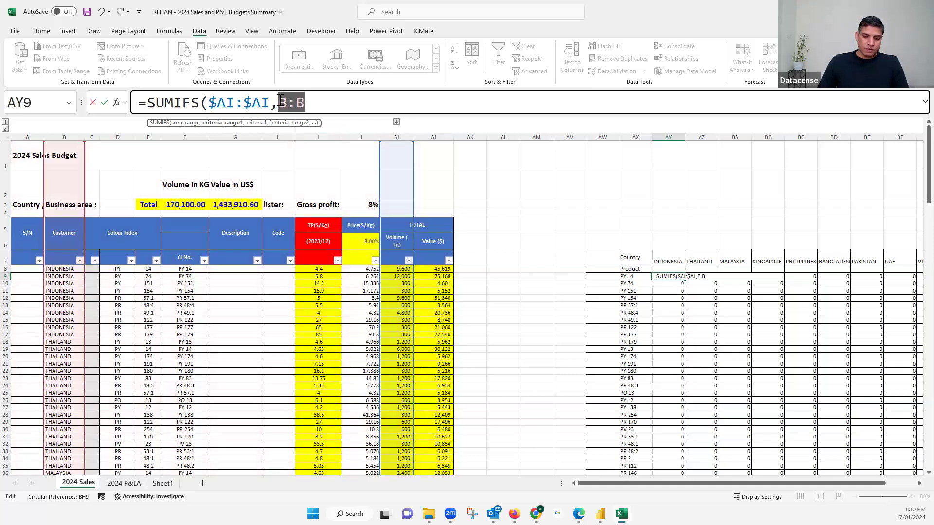
key(F4)
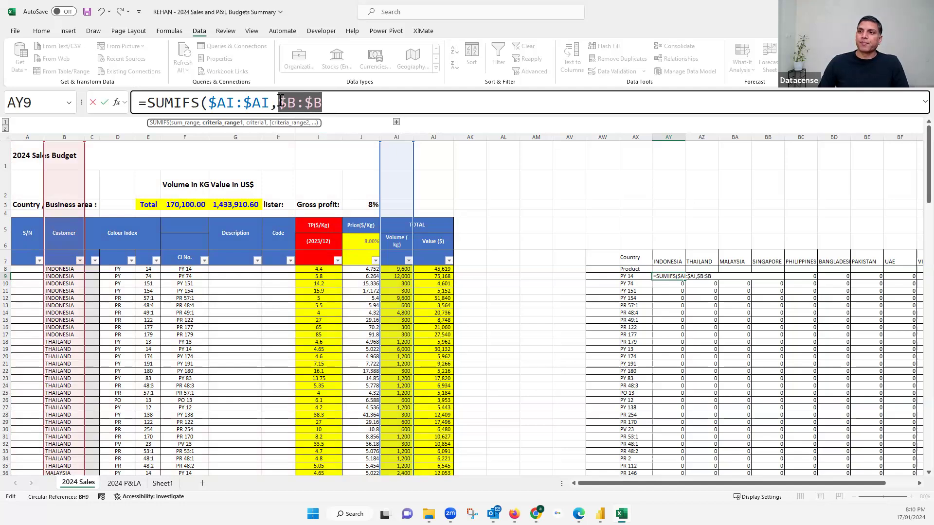
- Add the INDONESIA heading as the first criterion in the AY9 formula, with only its row locked as AY$7
click(335, 104)
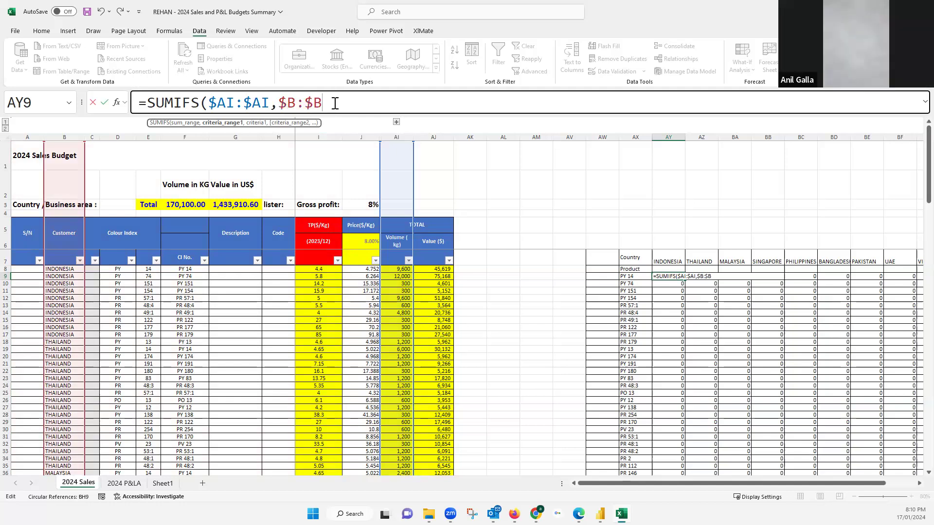
text(,)
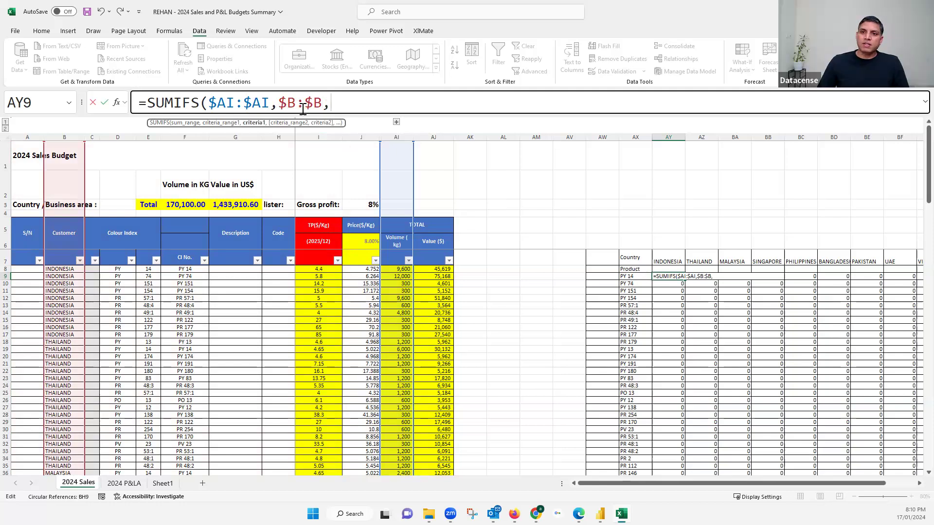
click(669, 259)
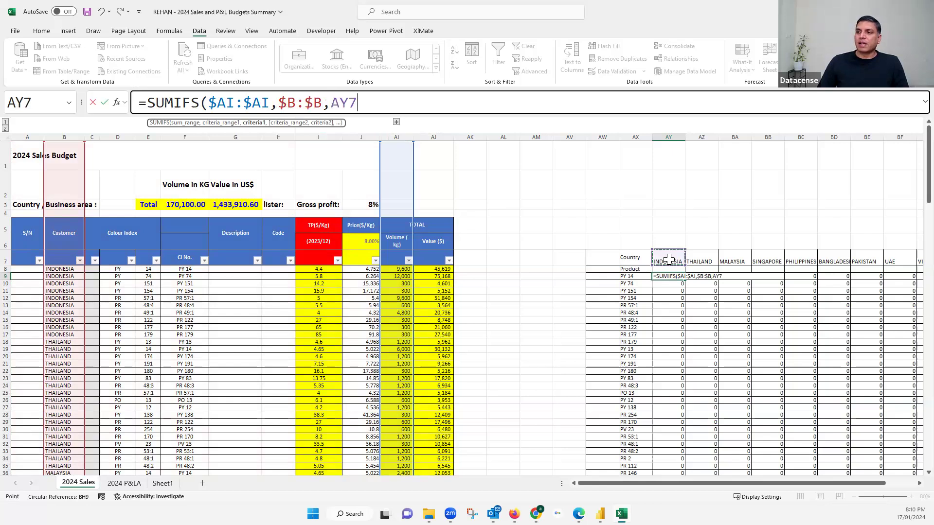
click(348, 100)
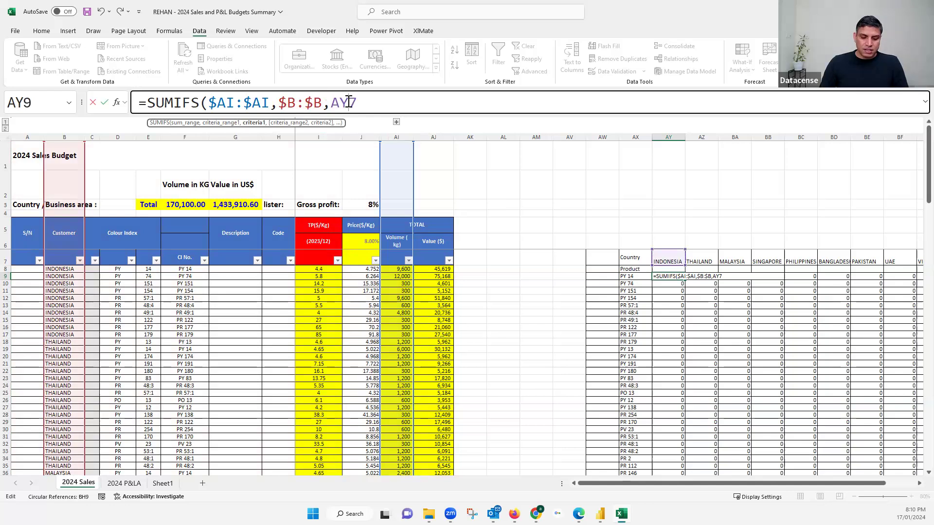
key(F4)
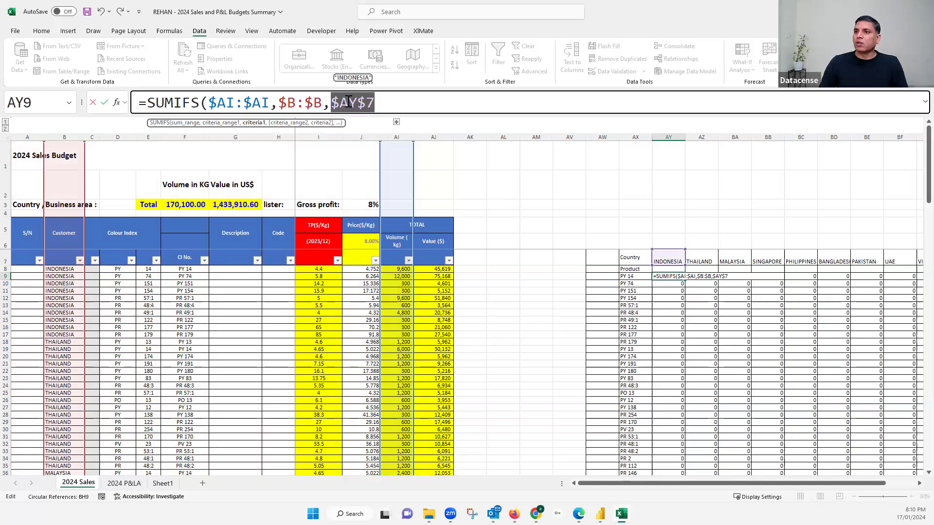
key(F4)
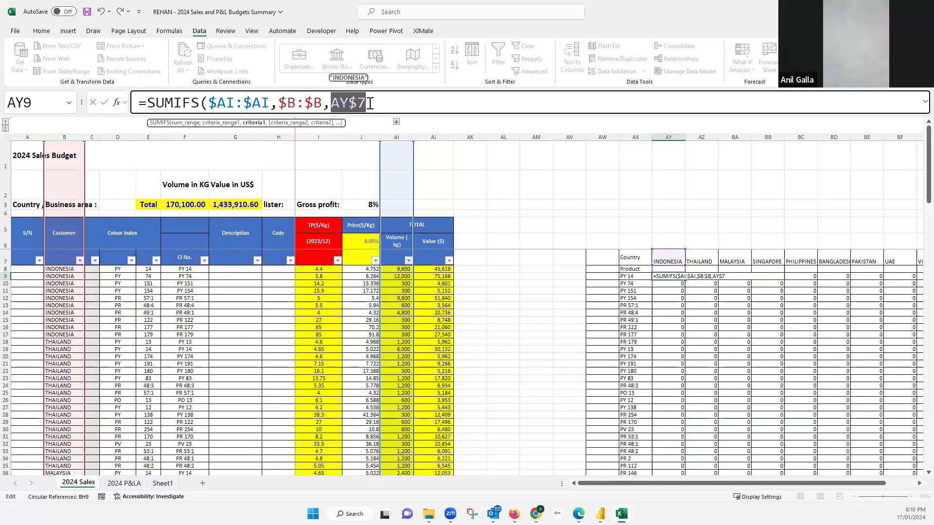
- Add the CI No. column as the second criteria range in the AY9 formula, locked as $F:$F
click(370, 103)
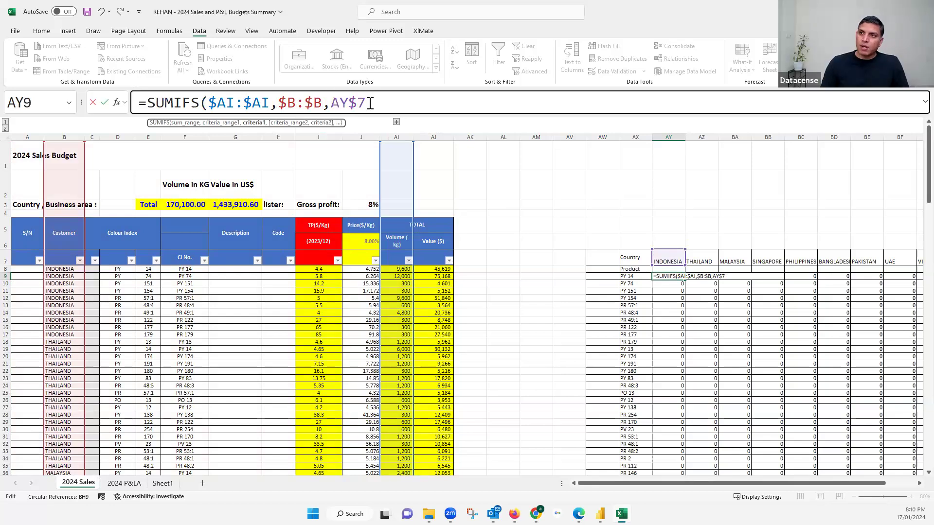
text(,)
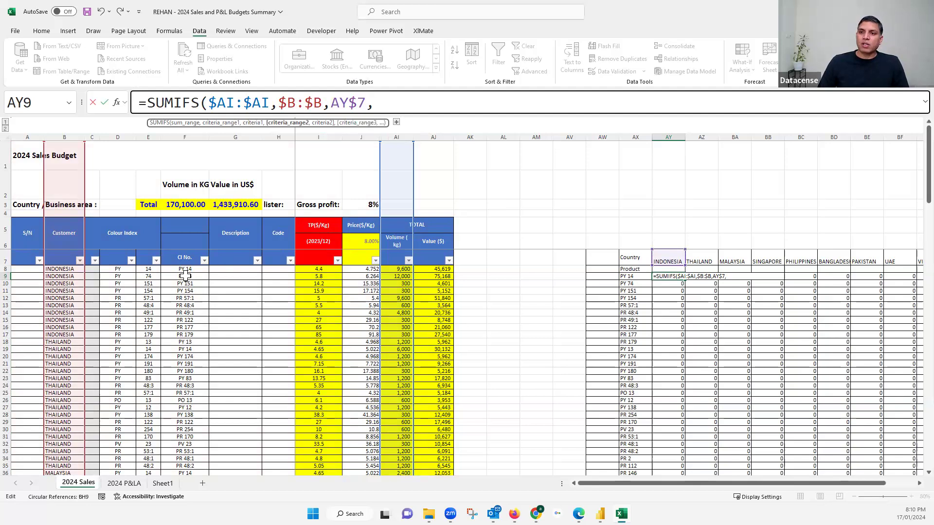
click(186, 136)
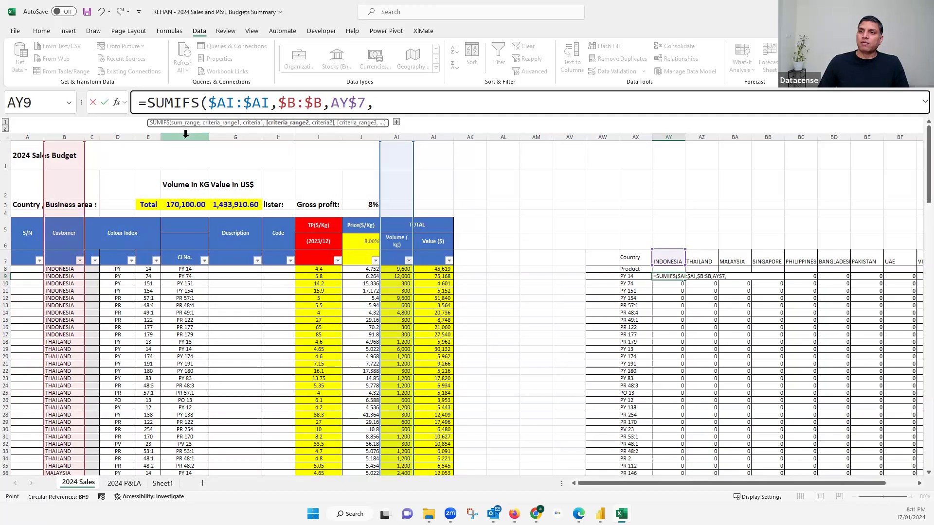
double_click(378, 103)
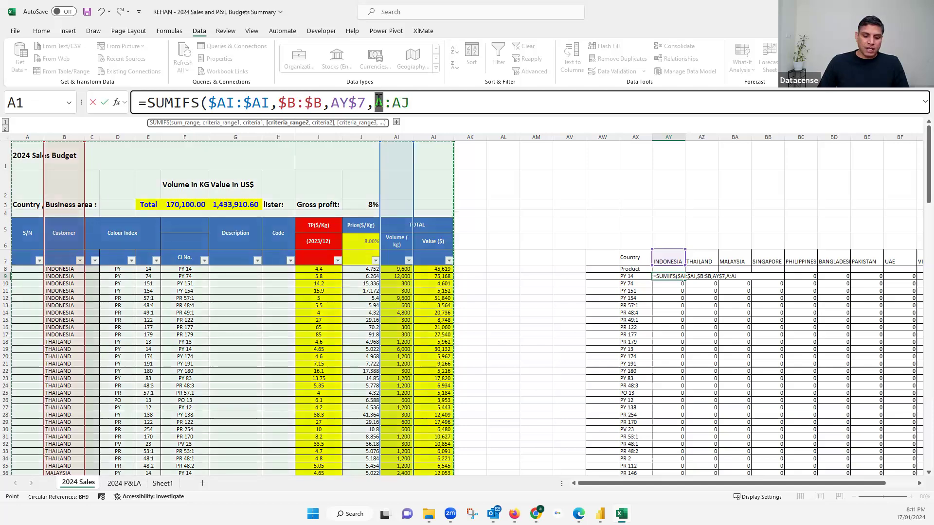
key(Delete)
text(F)
double_click(394, 102)
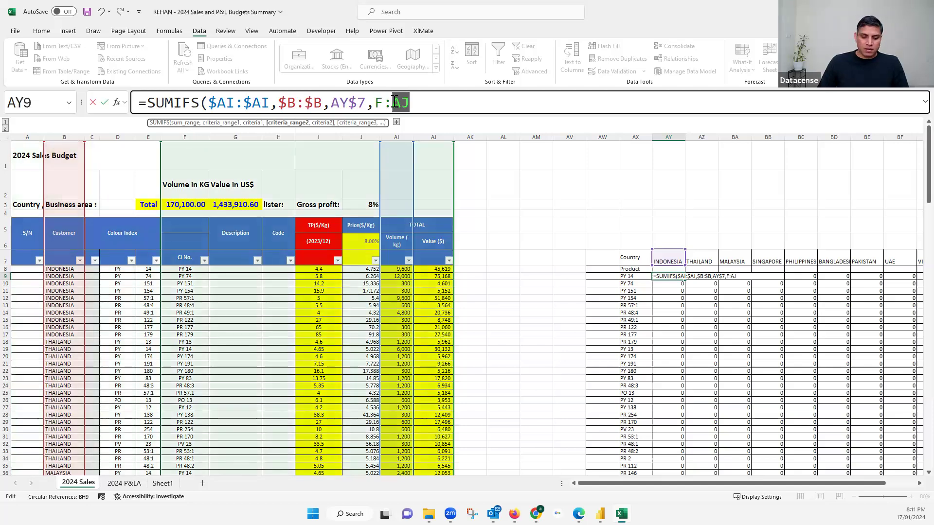
text(F)
drag(401, 102, 374, 102)
key(F4)
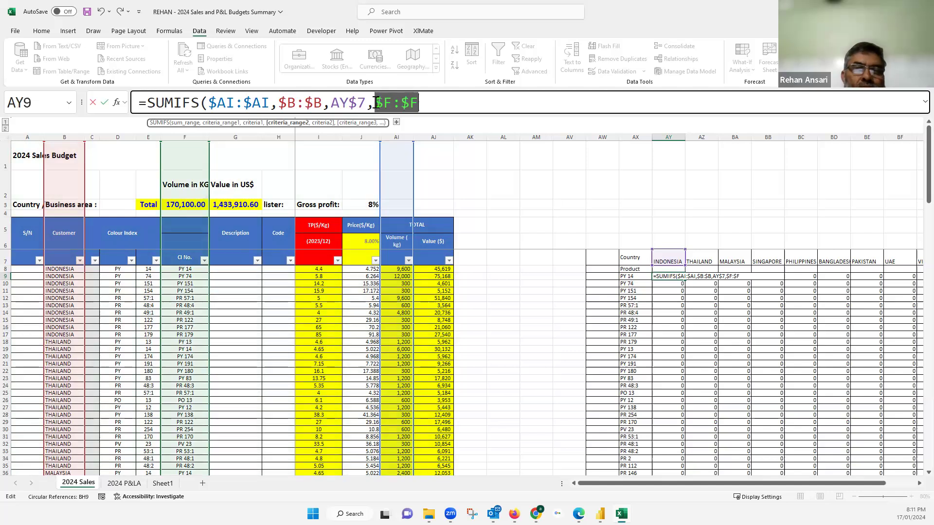
- Add the PY 14 product cell as the second criterion in the AY9 formula, with only its column locked as $AX9
click(431, 106)
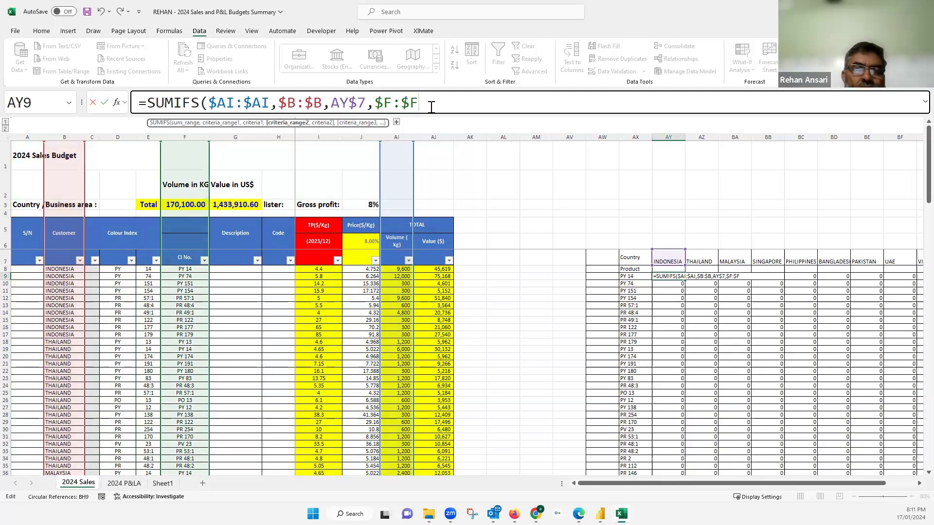
text(,)
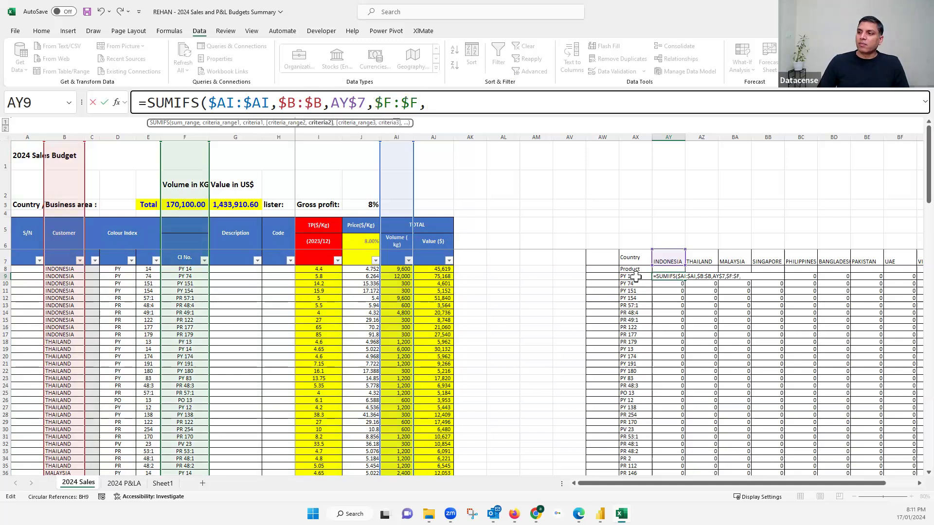
click(636, 276)
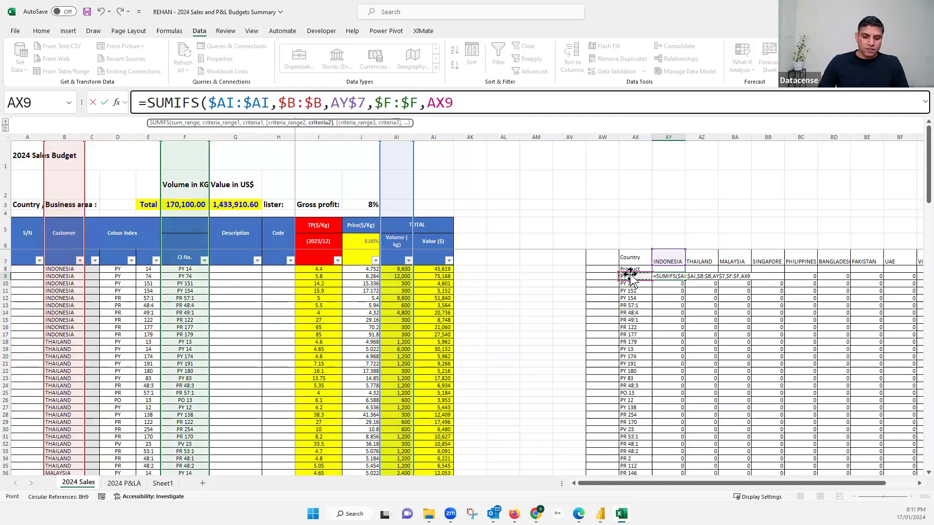
key(F4)
key(F4)
key(F4)
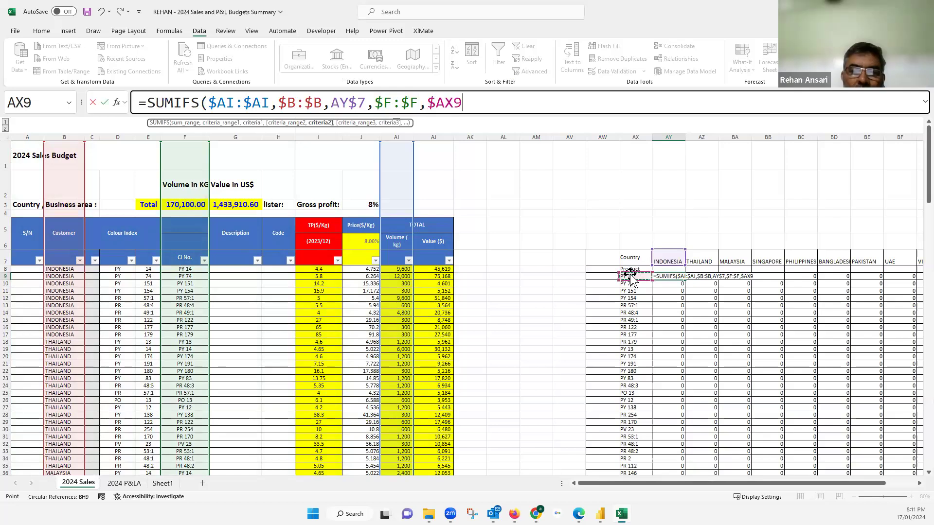
- Close the SUMIFS formula in AY9, enter it and reselect the cell
text())
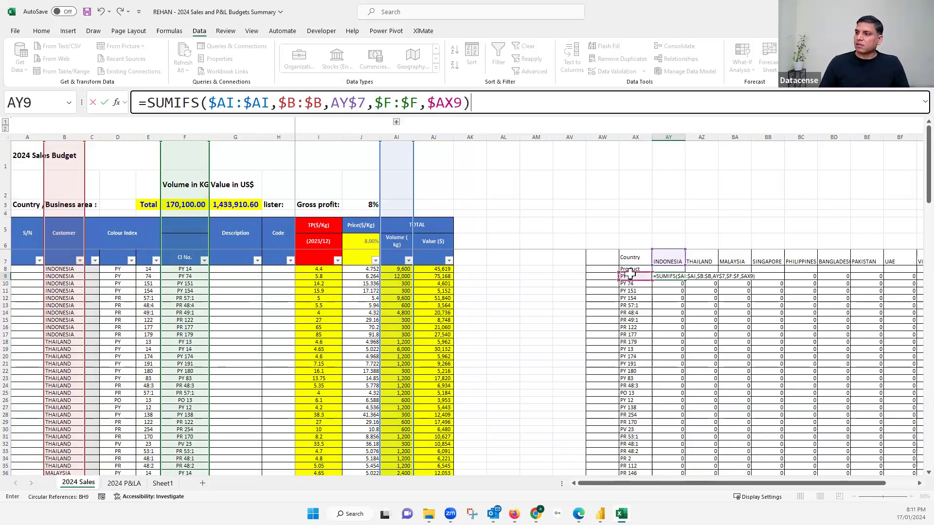
key(Return)
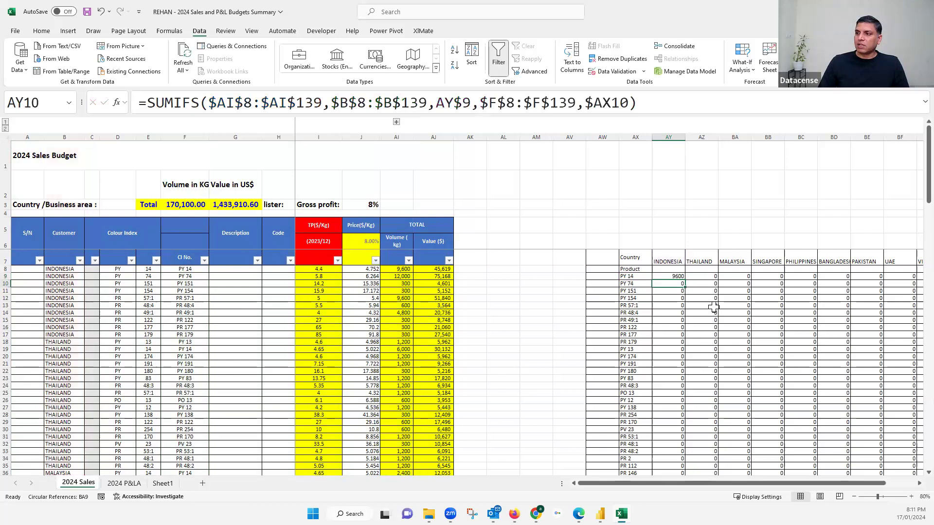
click(681, 275)
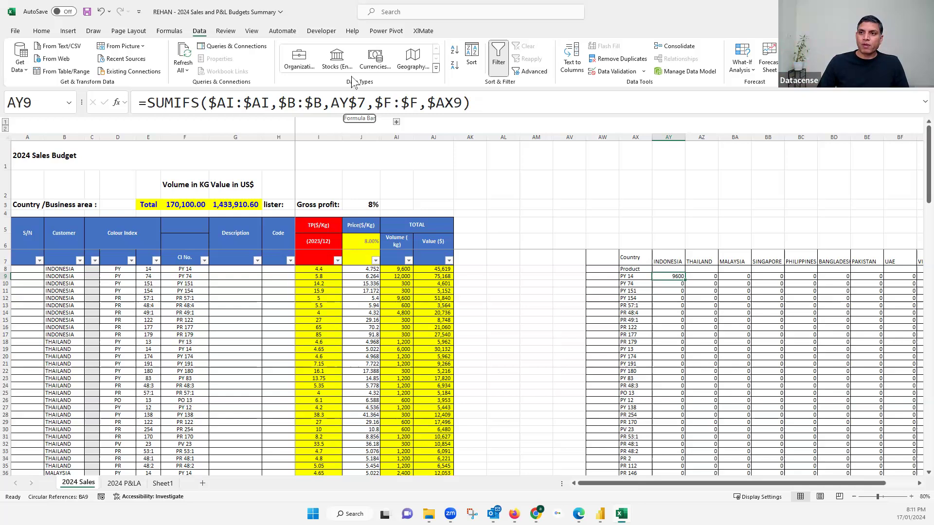
- Examine the AY9 formula's sum range, both criteria ranges and both criteria one by one, then leave the formula as it is
key(F2)
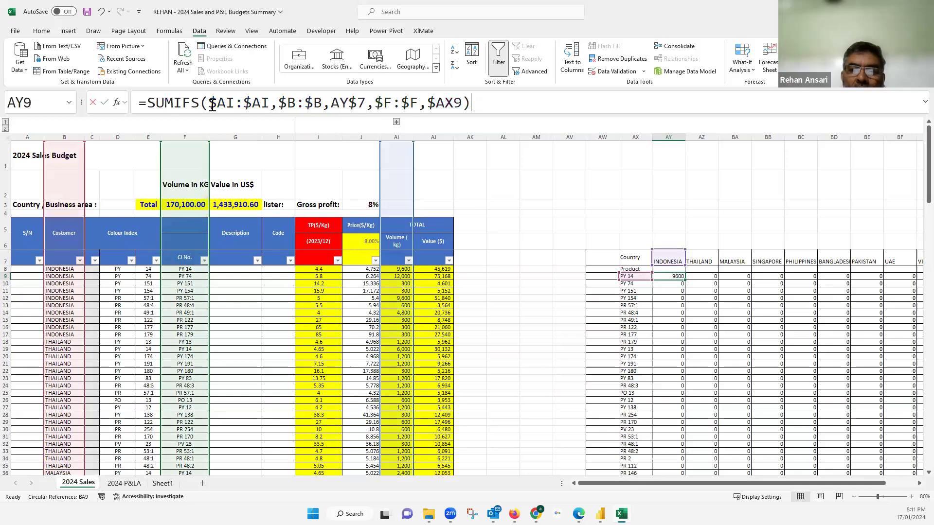
double_click(213, 104)
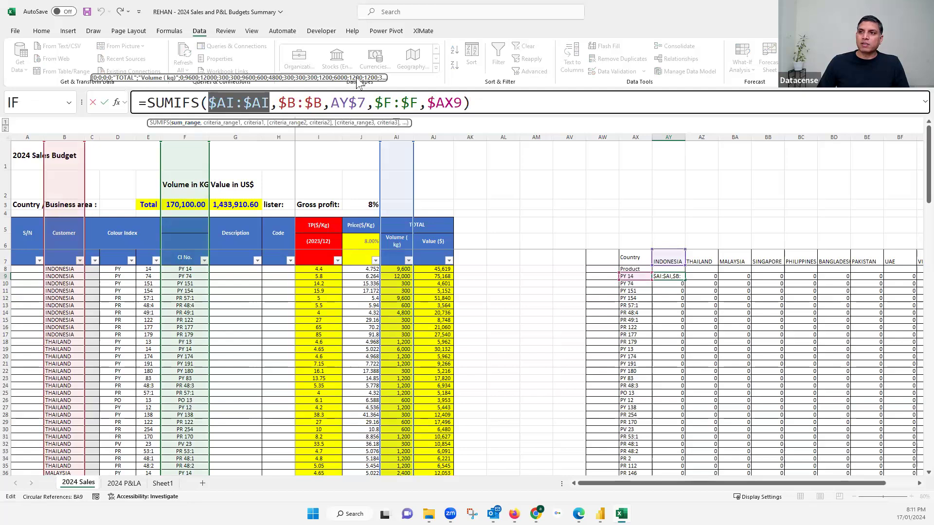
click(323, 104)
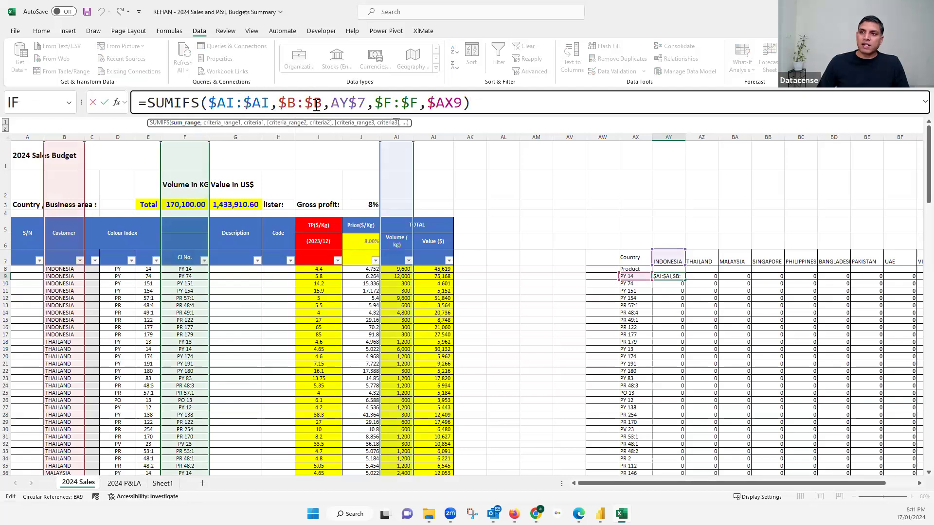
double_click(312, 104)
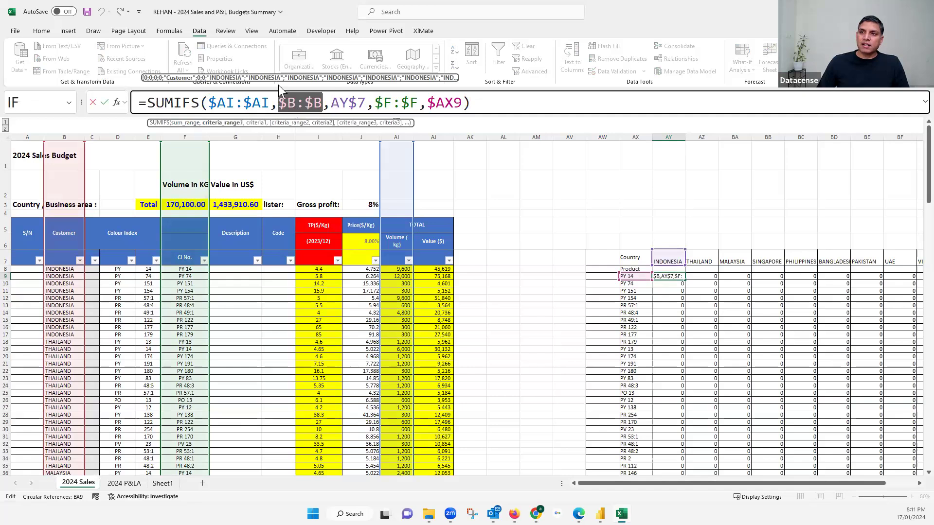
click(337, 103)
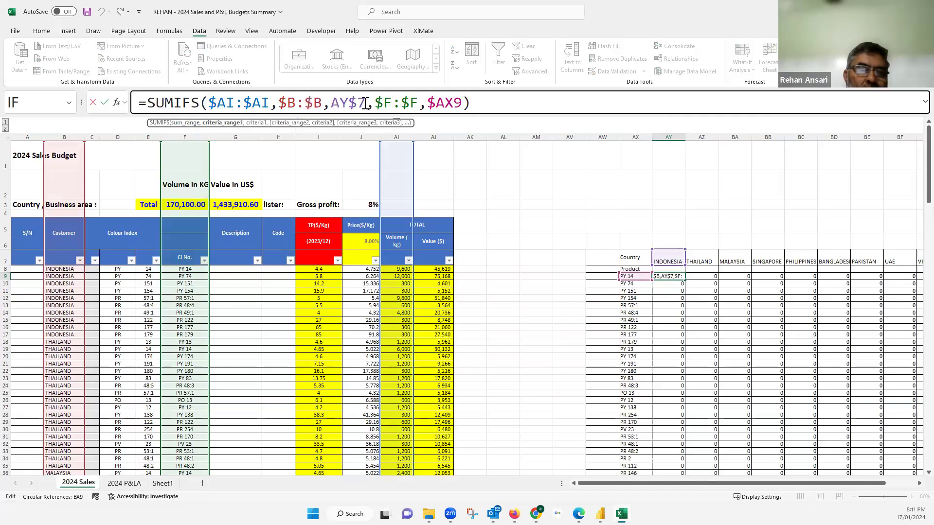
double_click(348, 102)
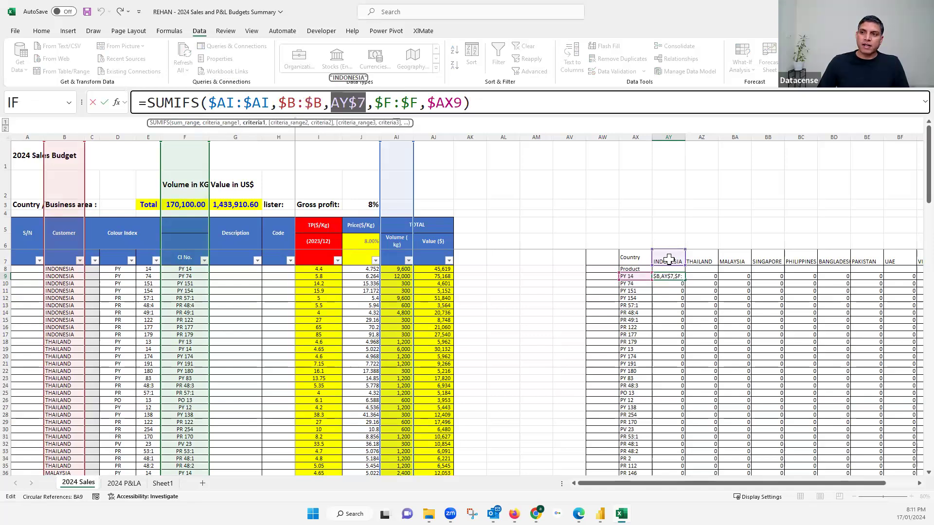
double_click(381, 104)
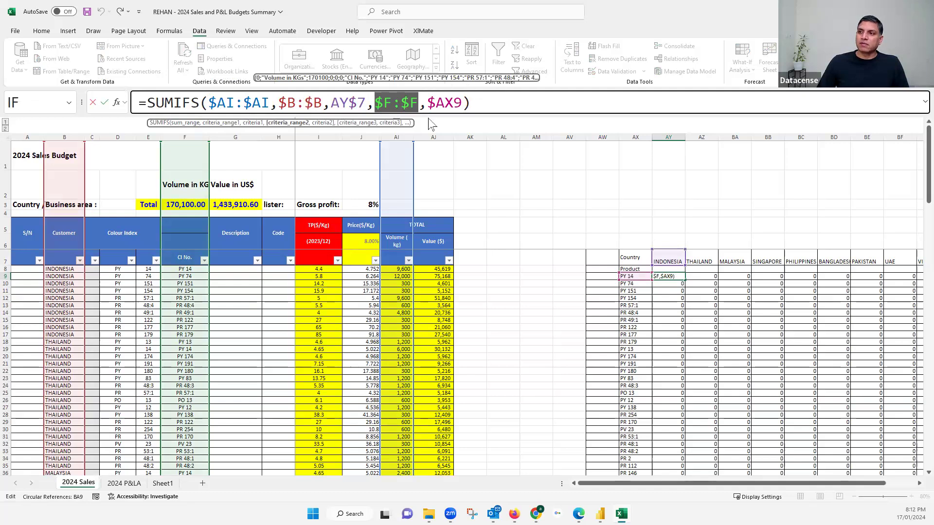
double_click(463, 104)
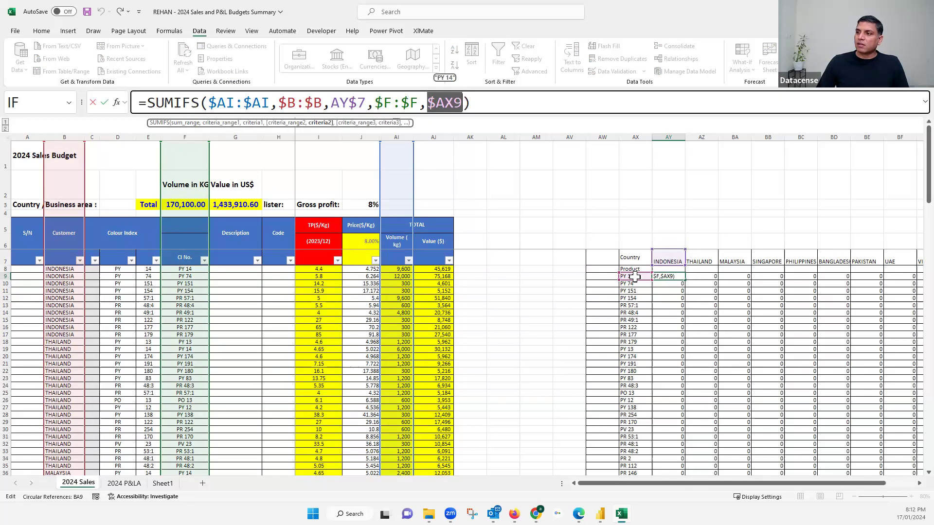
key(ctrl+Return)
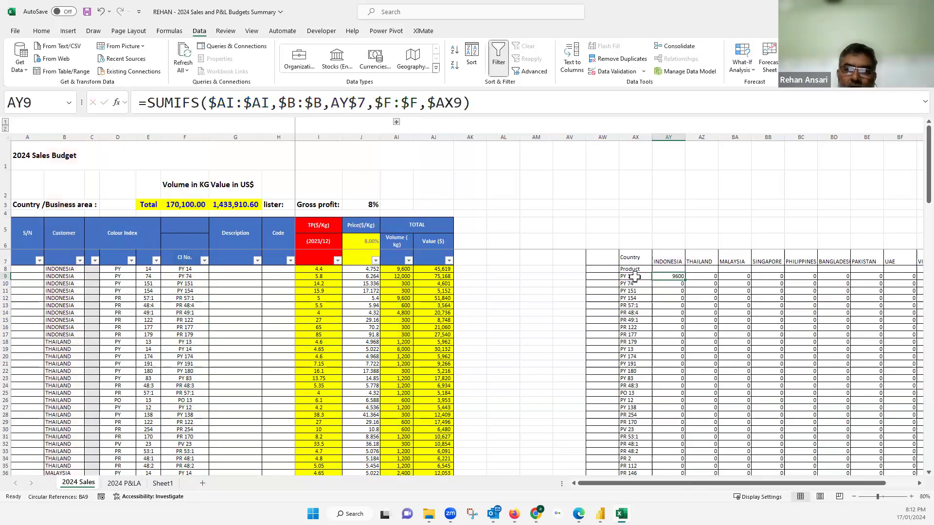
- Copy the AY9 formula across the whole product-by-country matrix, from PY 14 to the last product and from INDONESIA to SRI LANKA
key(ctrl+c)
key(ctrl+shift+Down)
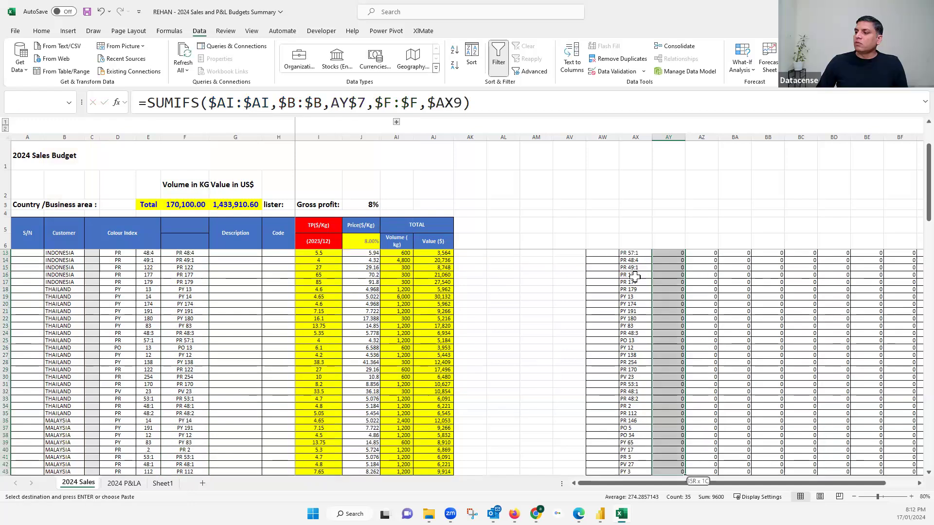
key(ctrl+shift+Right)
key(ctrl+v)
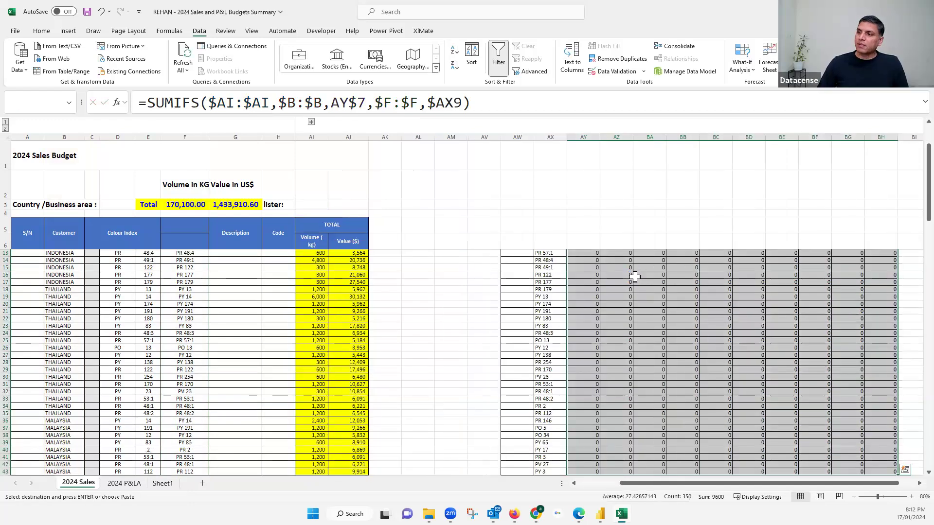
key(Escape)
scroll(700, 404, up, 2)
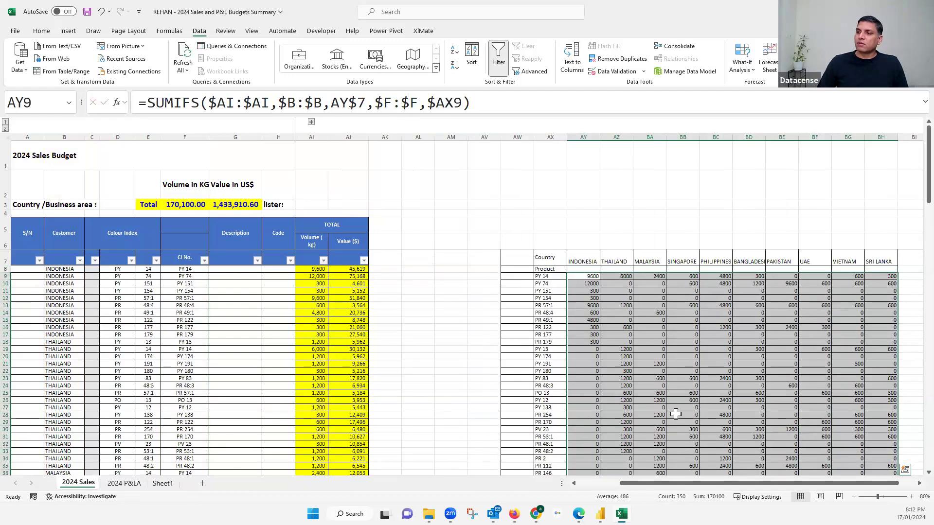
- Check the filled matrix down to its last product row and save the workbook
scroll(561, 389, down, 2)
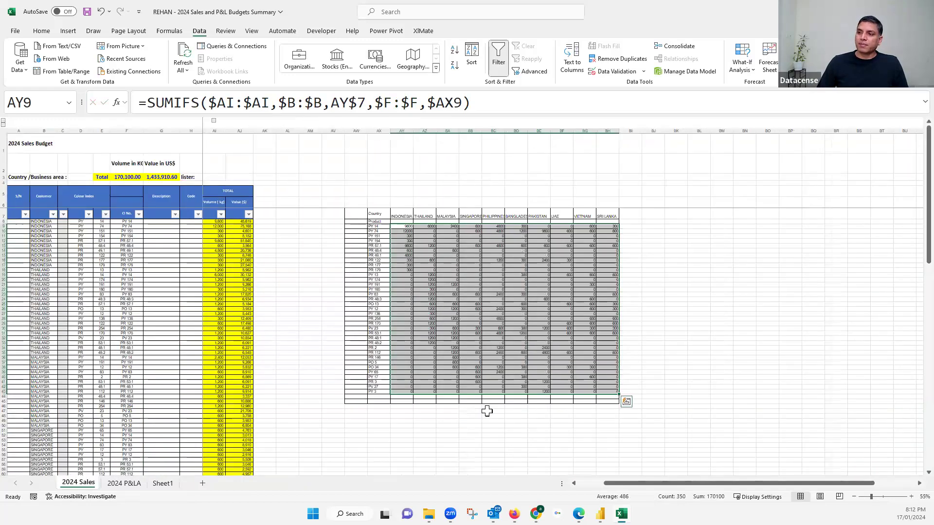
scroll(487, 411, up, 1)
click(566, 389)
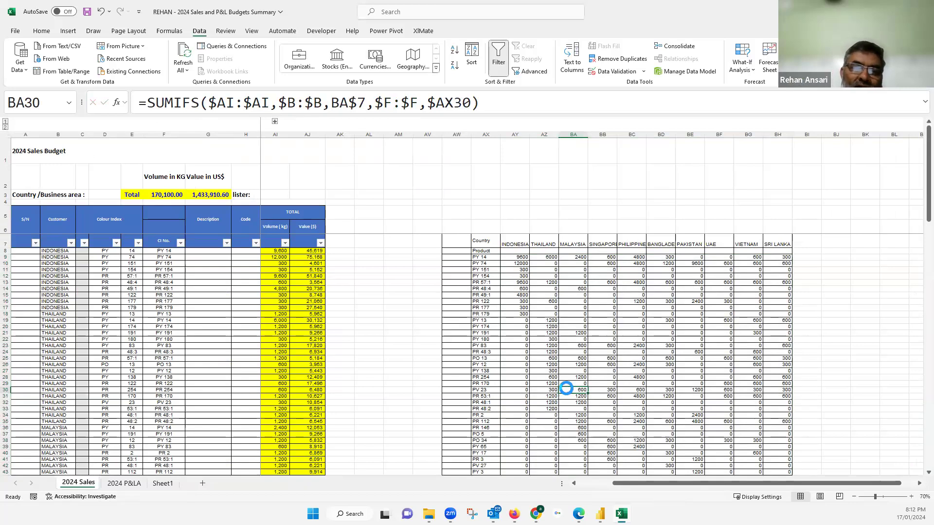
key(ctrl+s)
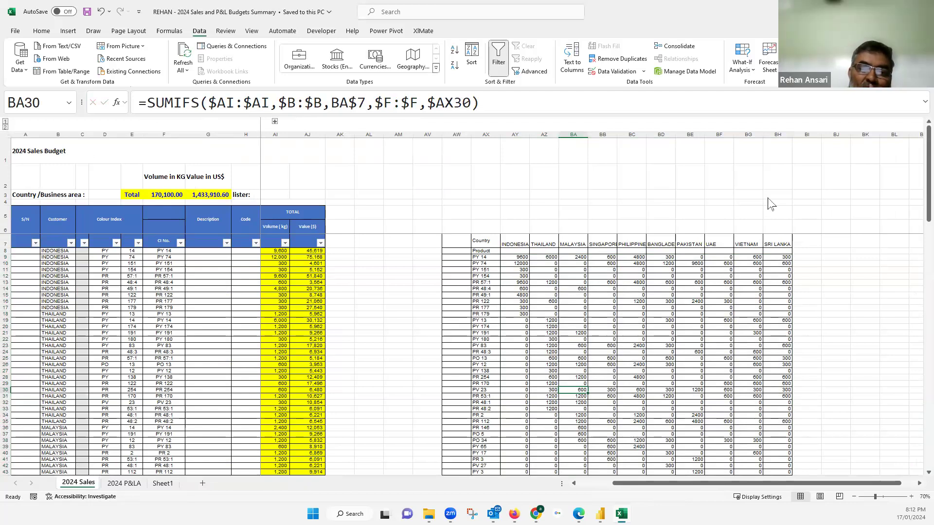
- Copy the complete SUMIFS formula text from AY9, including the equals sign, and leave the cell unedited
click(516, 257)
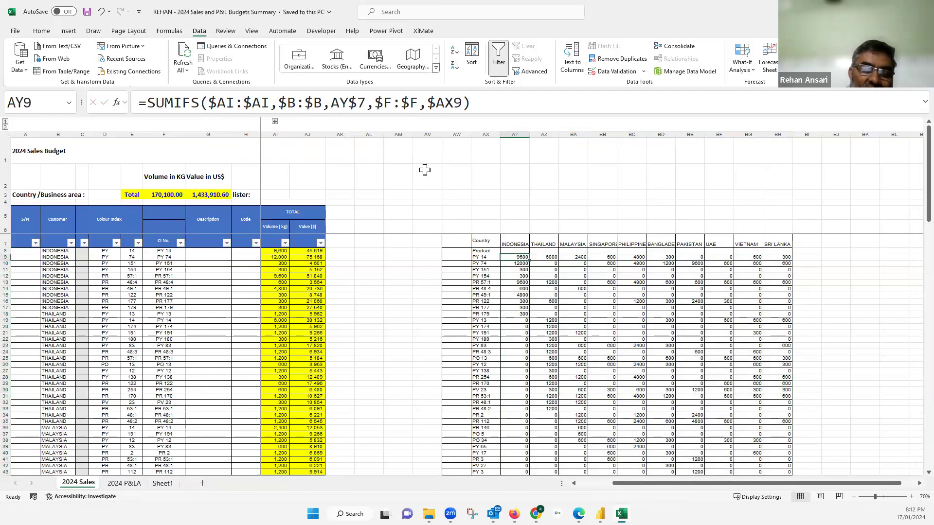
double_click(145, 111)
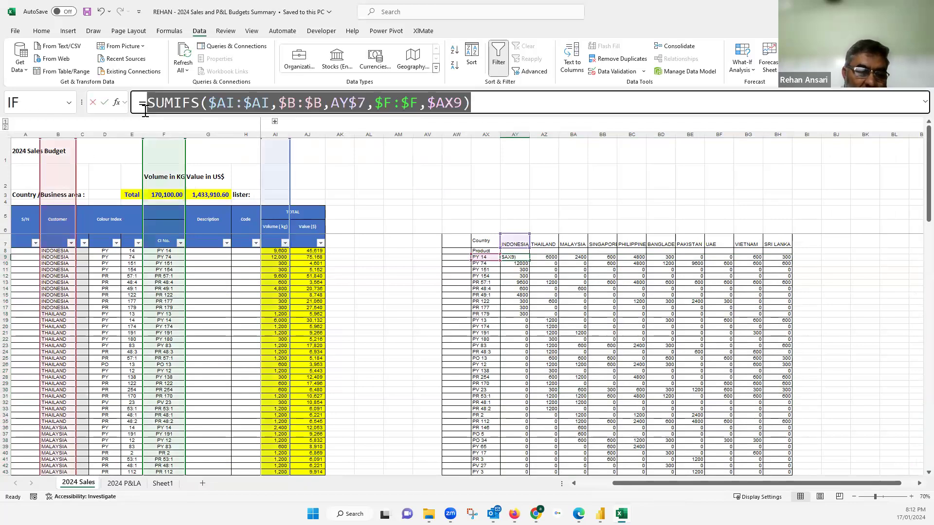
drag(145, 111, 135, 108)
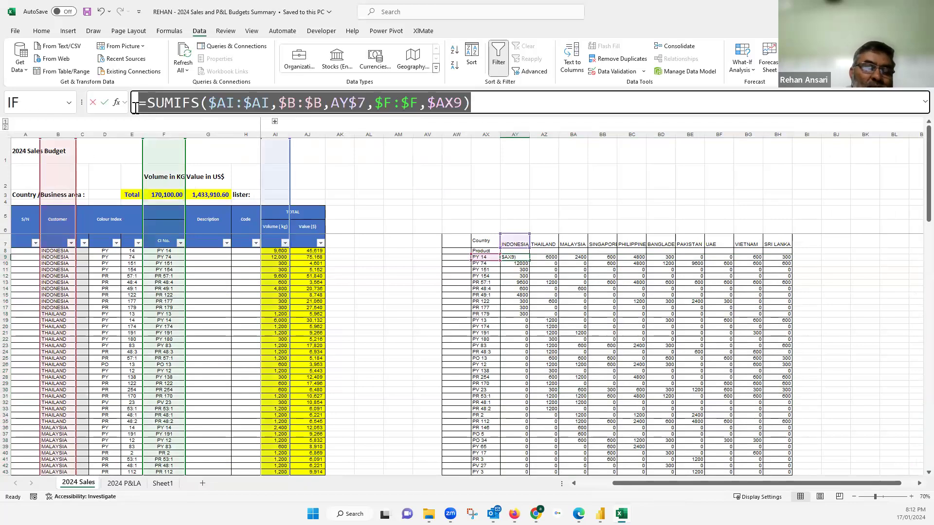
key(ctrl+c)
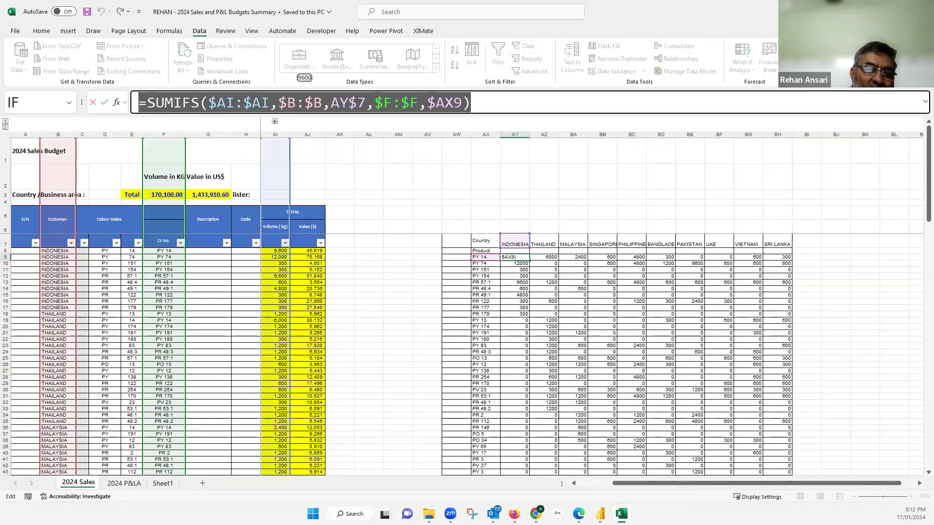
key(alt+Tab)
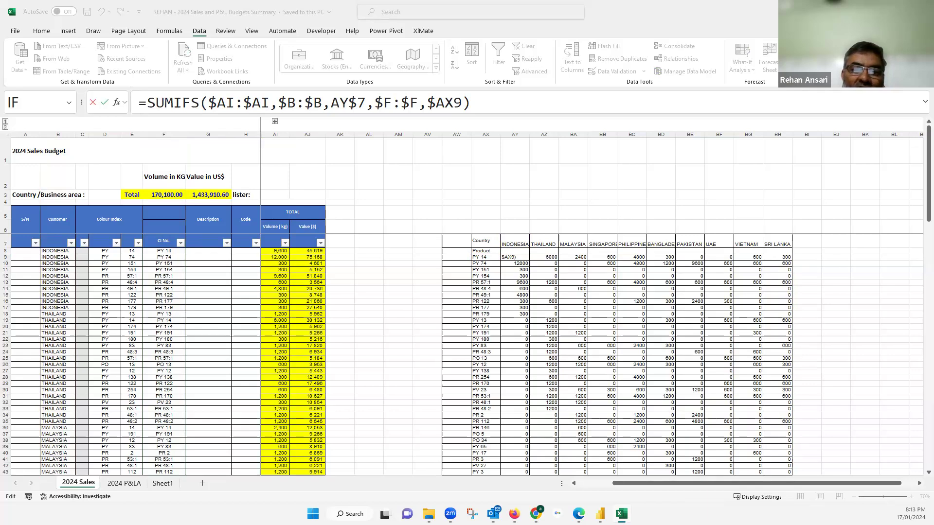
click(391, 194)
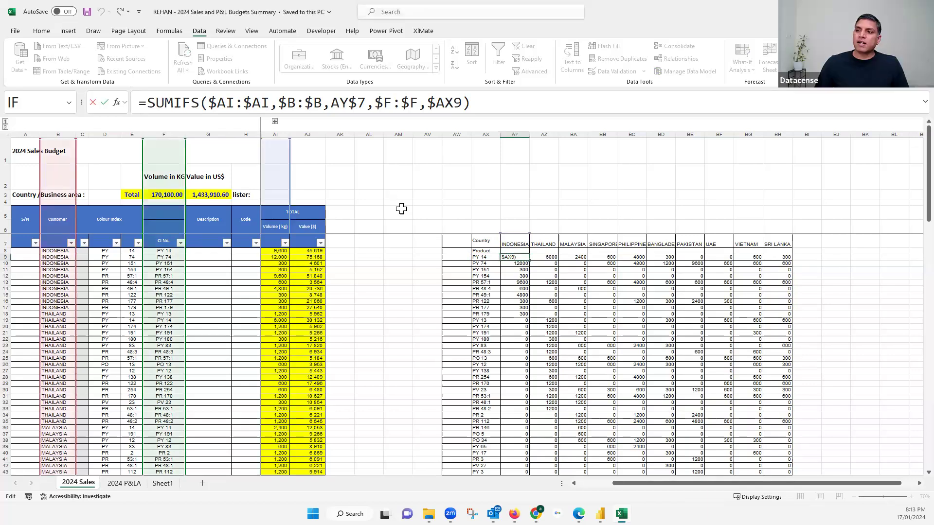
key(Escape)
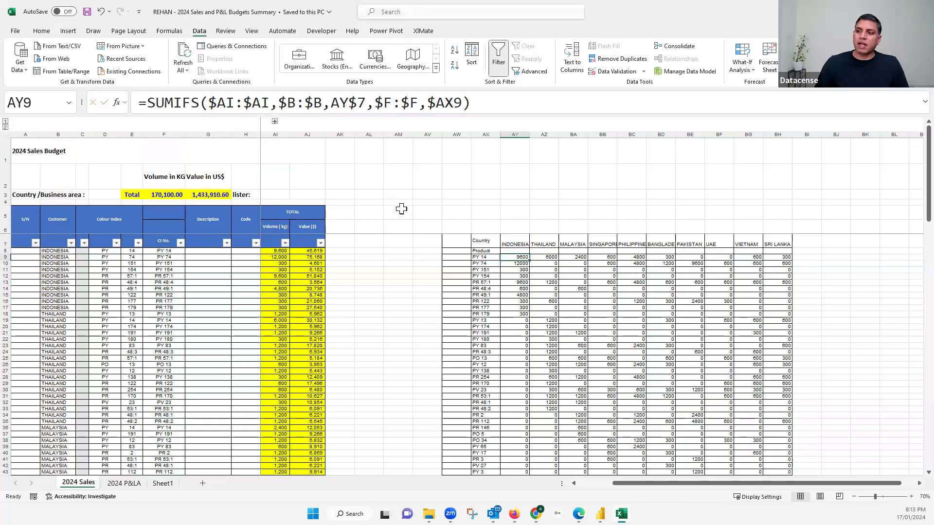
click(398, 212)
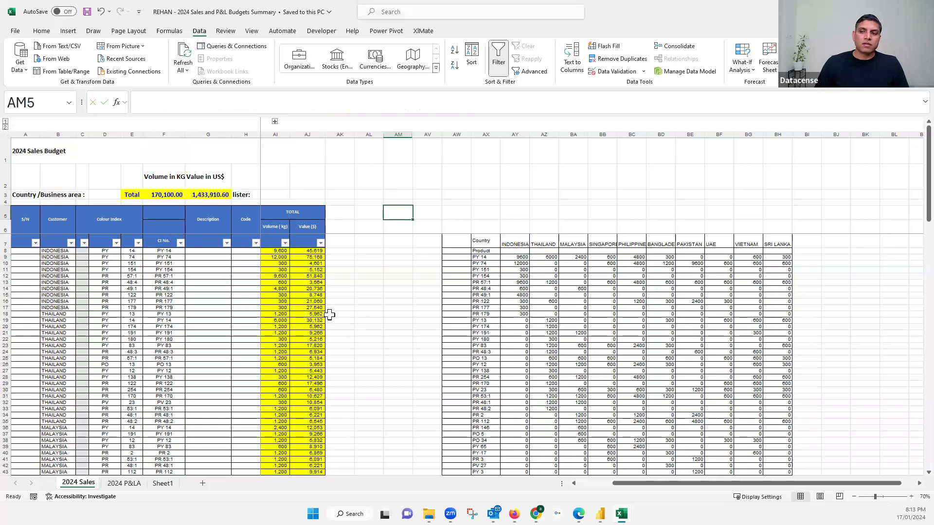
click(602, 483)
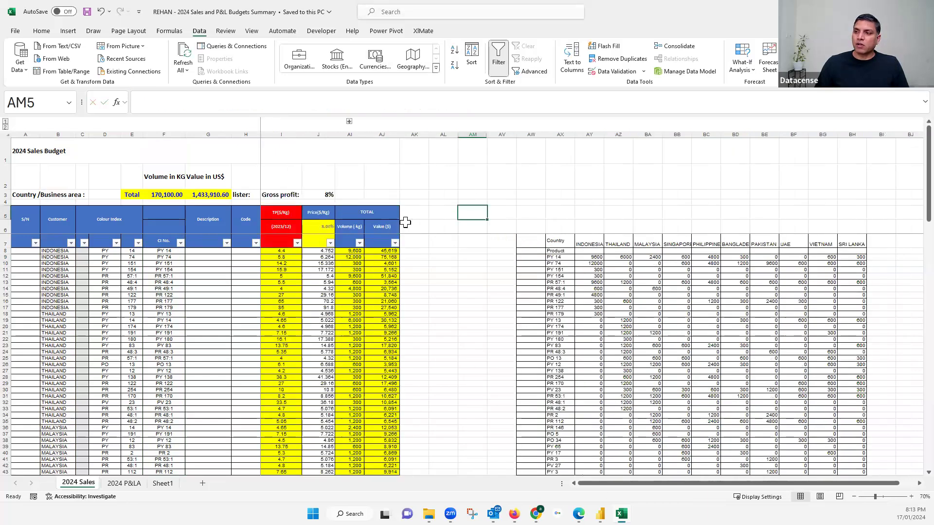
drag(473, 212, 783, 209)
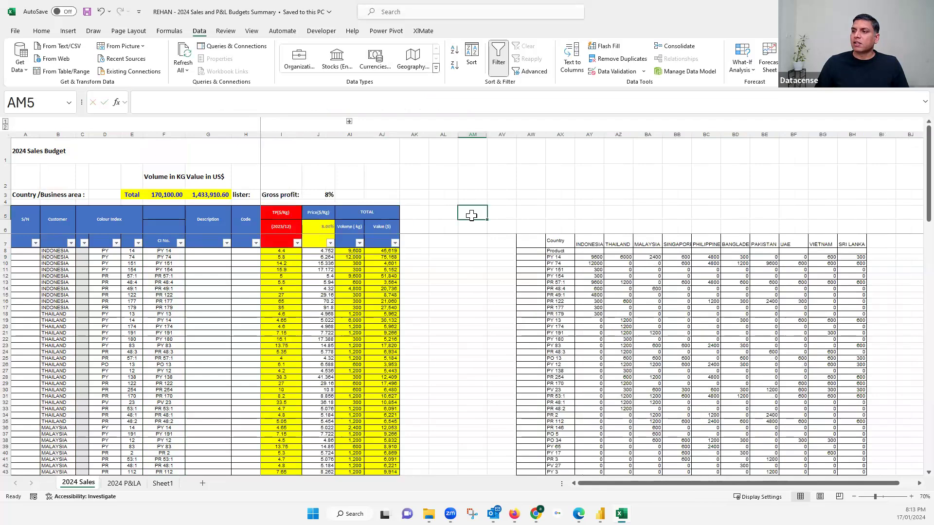
drag(483, 259, 480, 408)
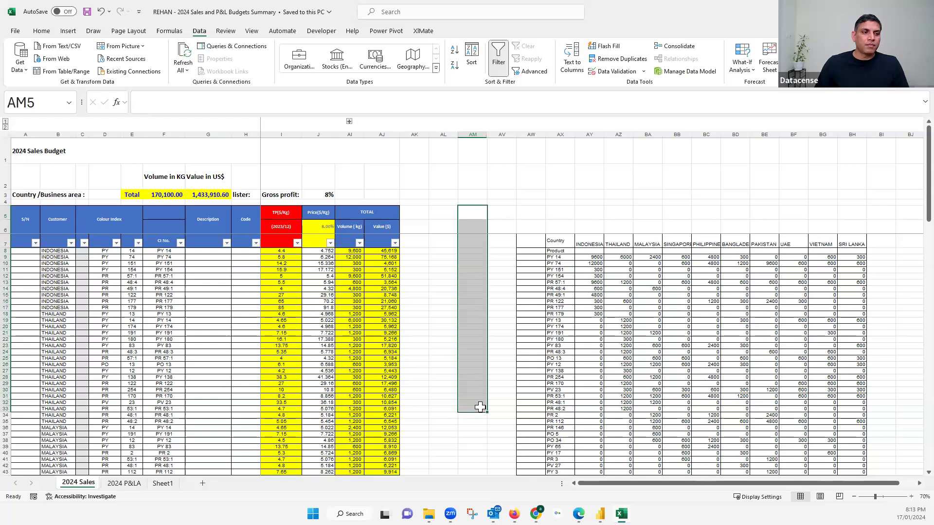
- Review the Country and Products lists on Sheet1 and return to the 2024 Sales sheet
click(163, 483)
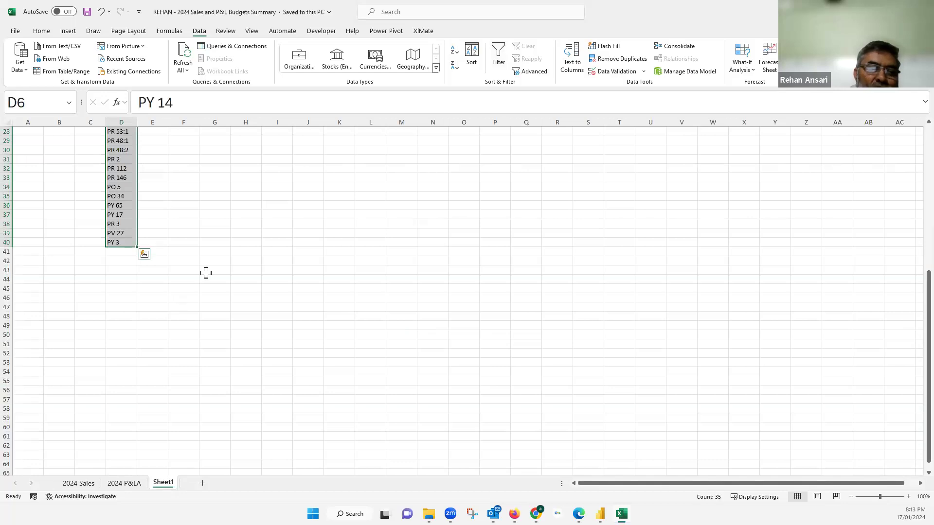
scroll(232, 183, up, 9)
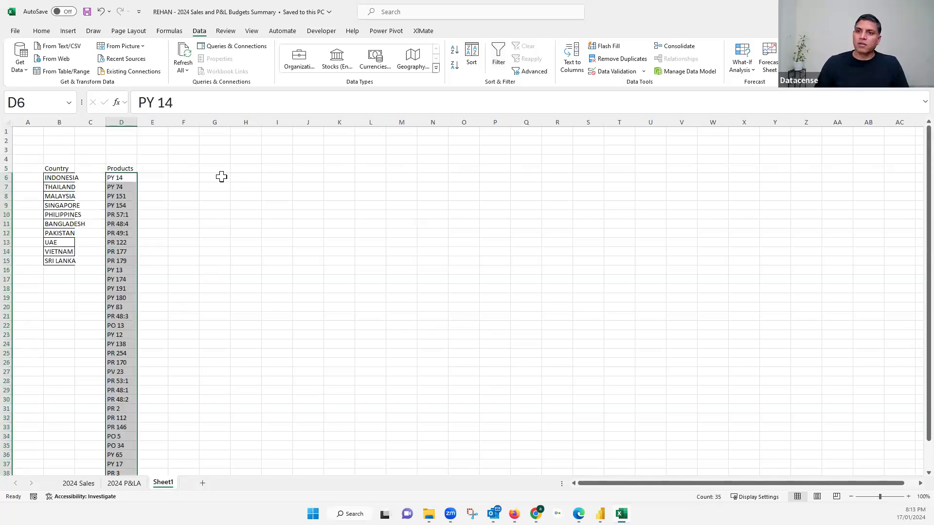
click(222, 176)
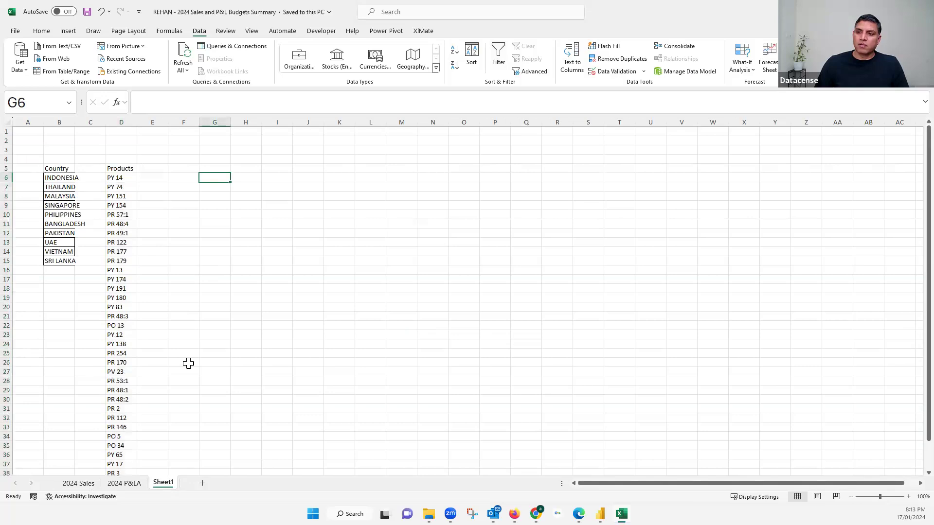
key(ctrl+Page_Up)
key(ctrl+Page_Up)
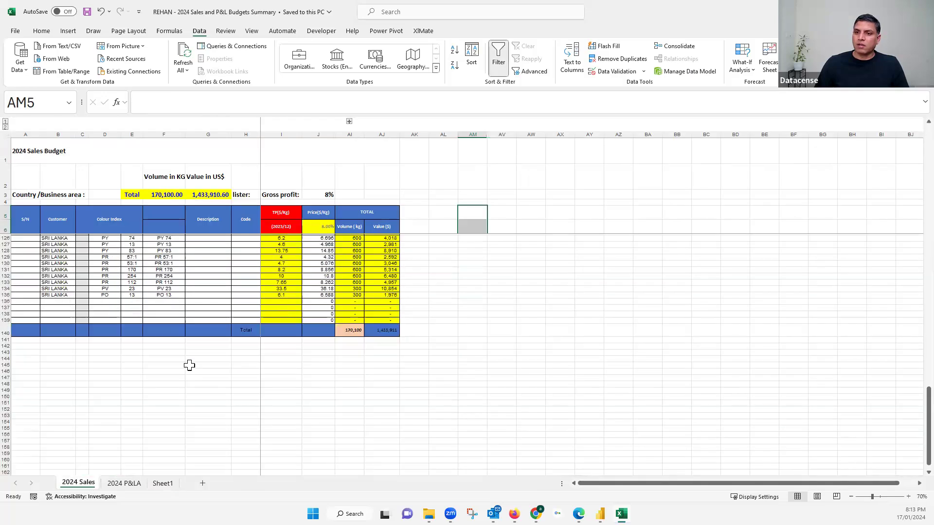
scroll(190, 365, down, 8)
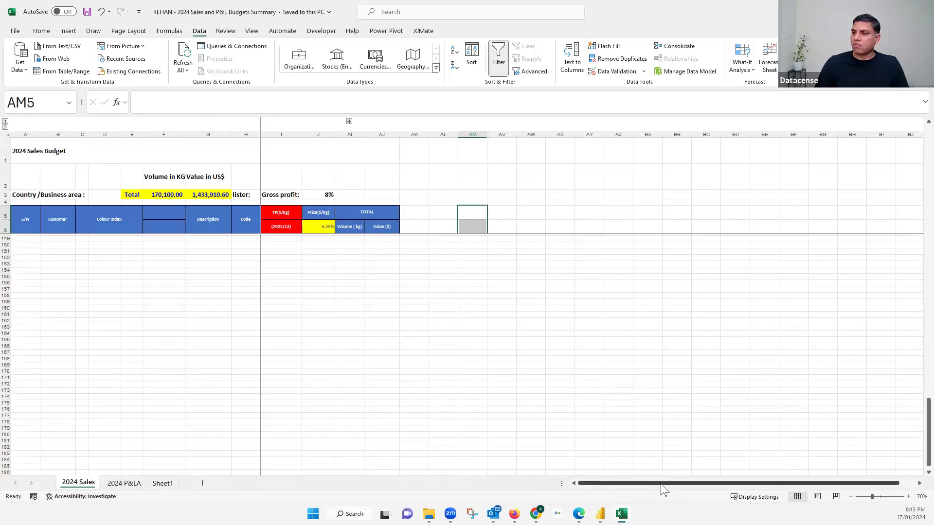
drag(737, 482, 803, 481)
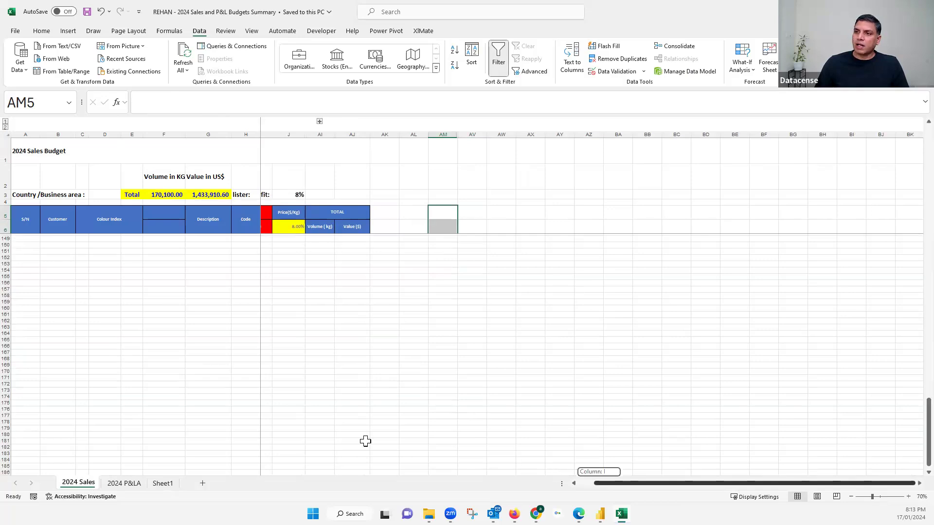
- Expand the grouped monthly columns on the 2024 Sales sheet and look through the month headings above the budget rows
click(319, 120)
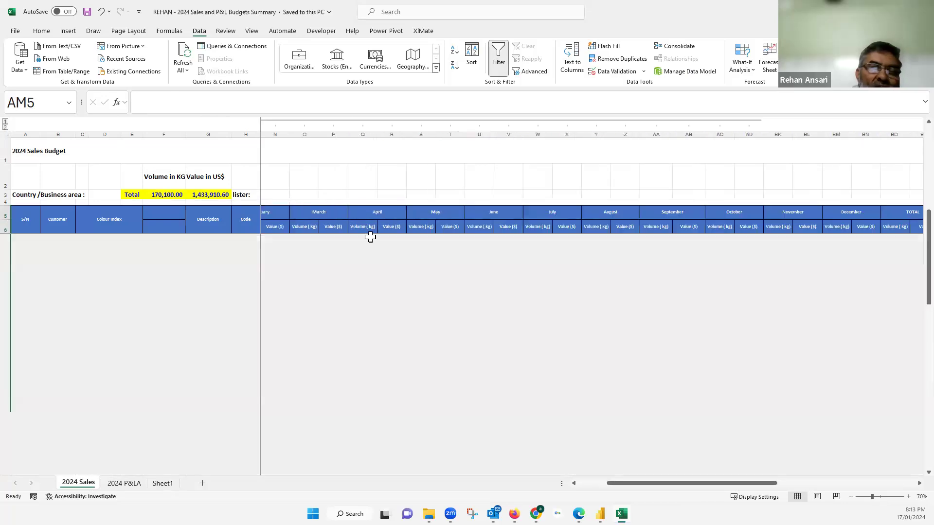
scroll(405, 330, down, 12)
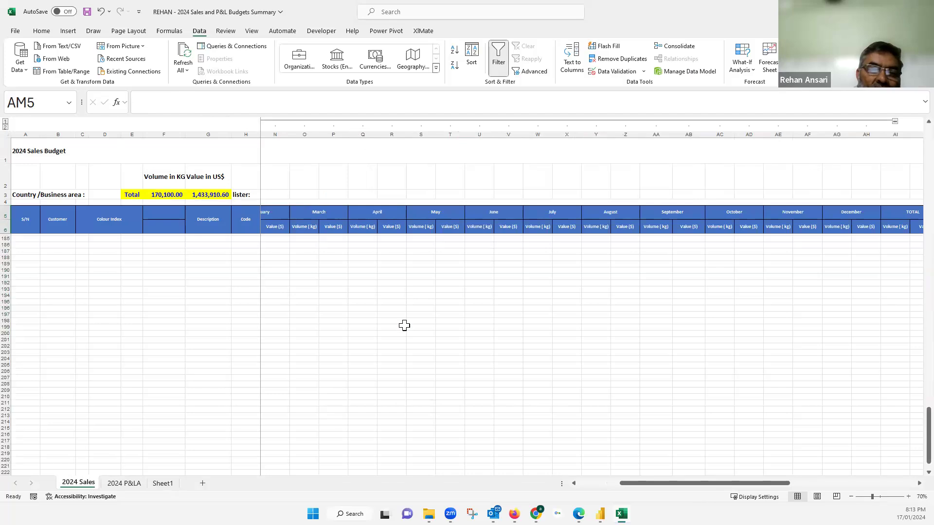
scroll(405, 326, up, 20)
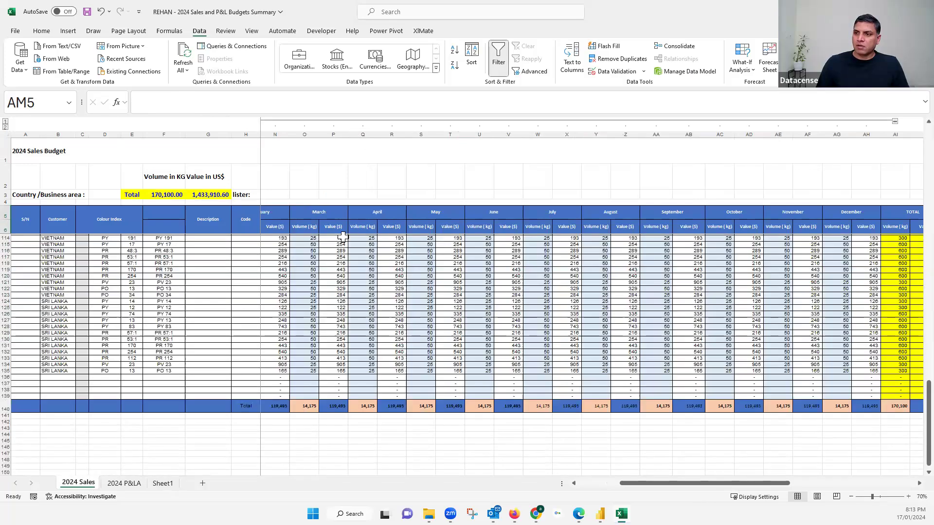
click(319, 212)
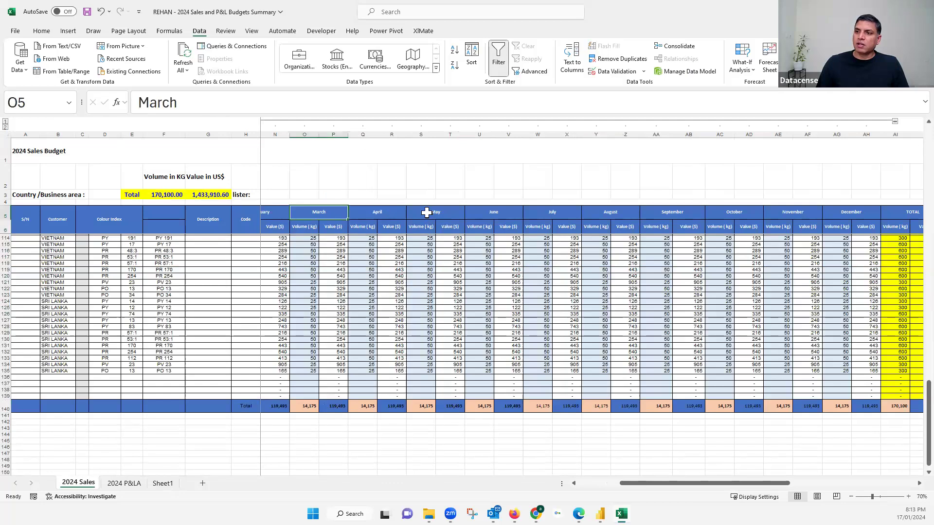
key(Right)
key(Right)
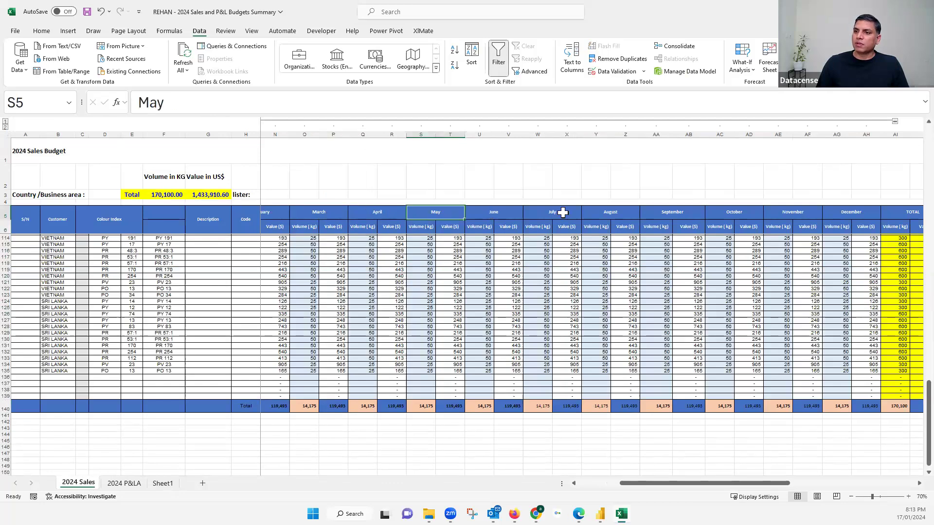
click(560, 212)
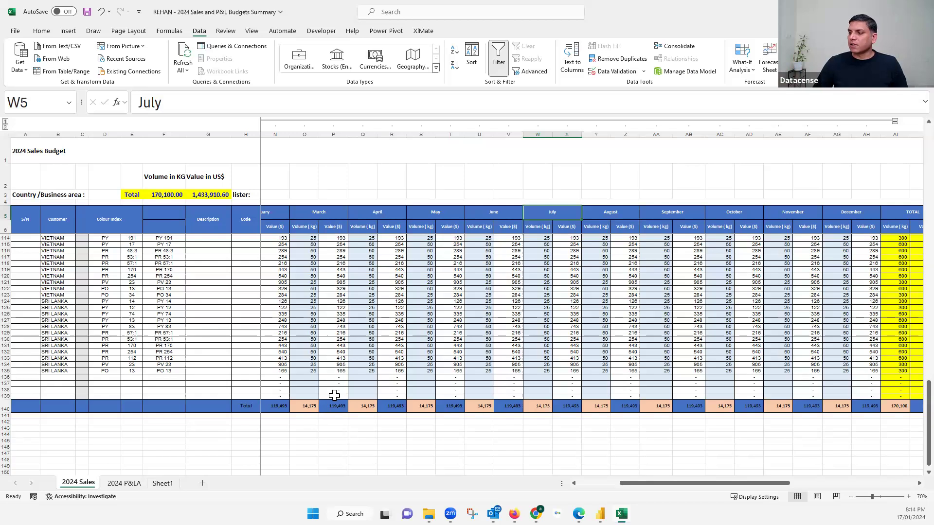
- Compare the January and February volume entries in the VIETNAM PY 191 row
click(574, 484)
click(574, 485)
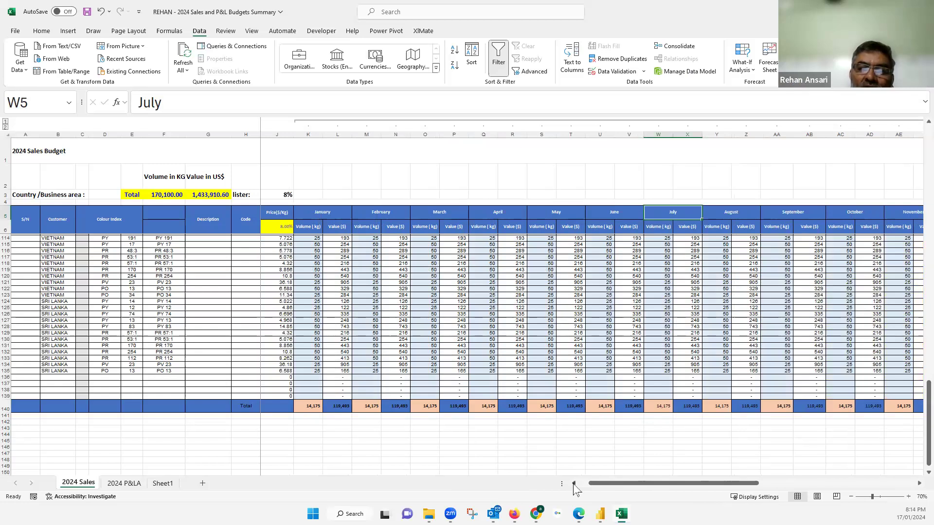
click(368, 237)
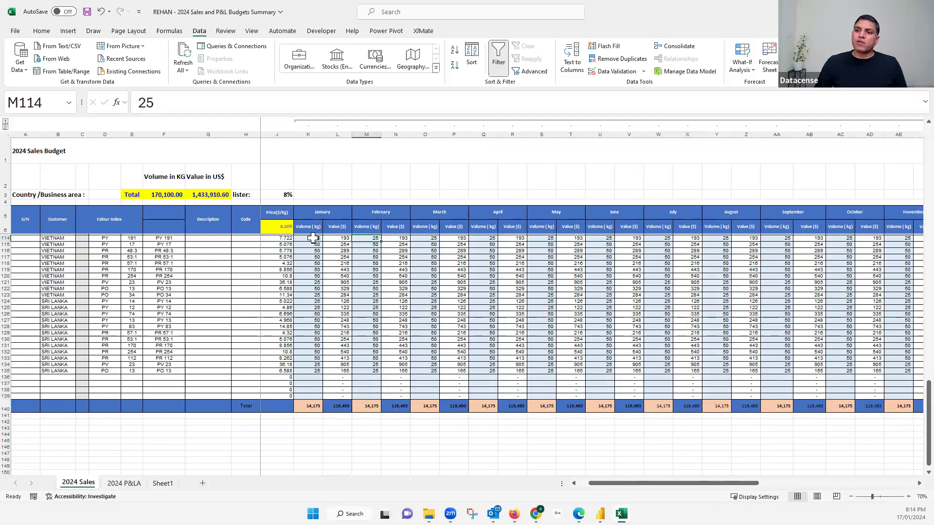
key(Left)
key(Left)
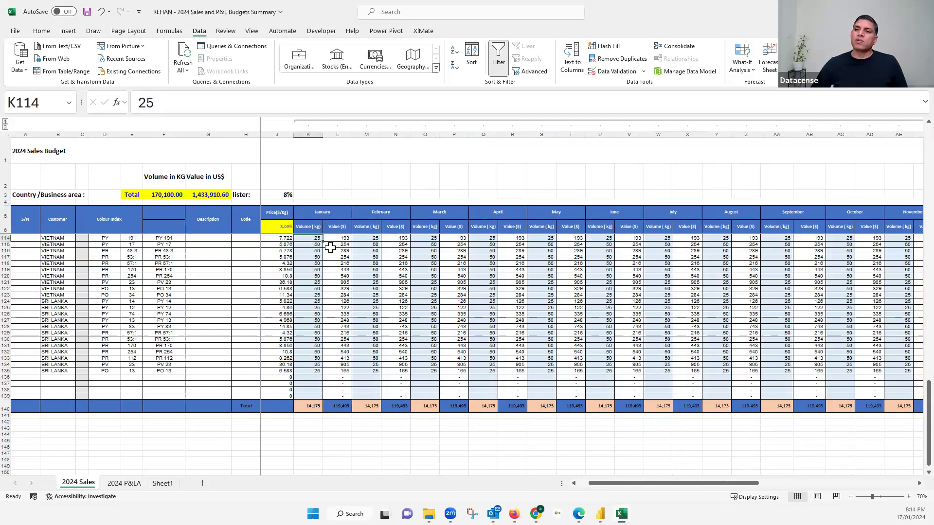
click(366, 239)
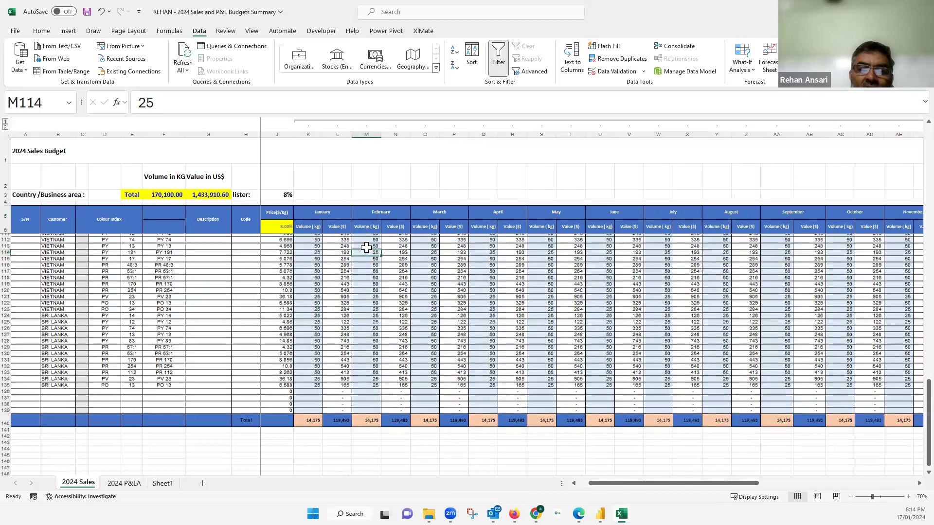
- Link the February volume of the first INDONESIA row, M8, to its January volume with =K8
scroll(366, 248, up, 20)
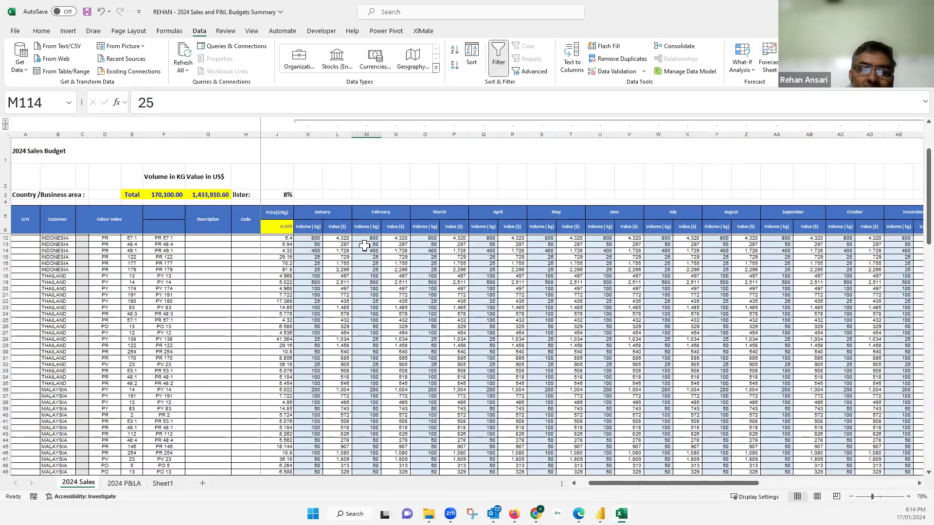
key(ctrl+Up)
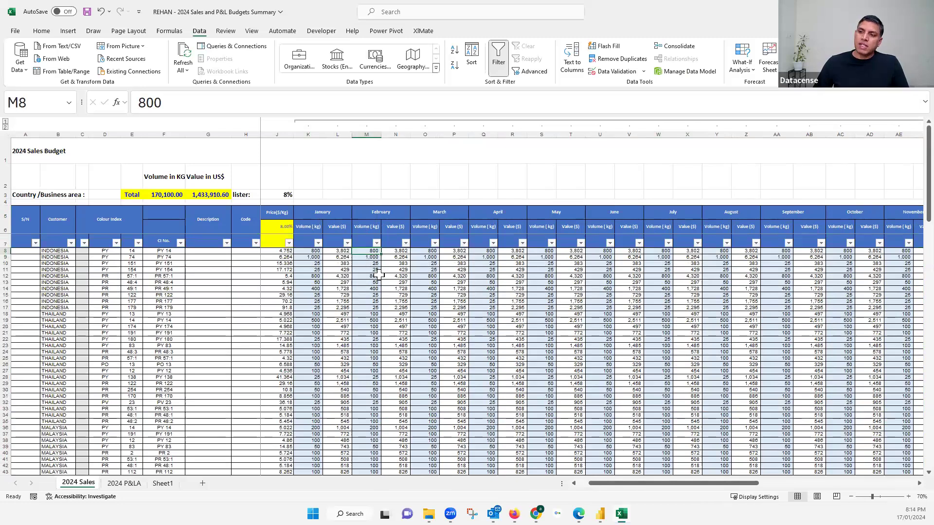
text(=)
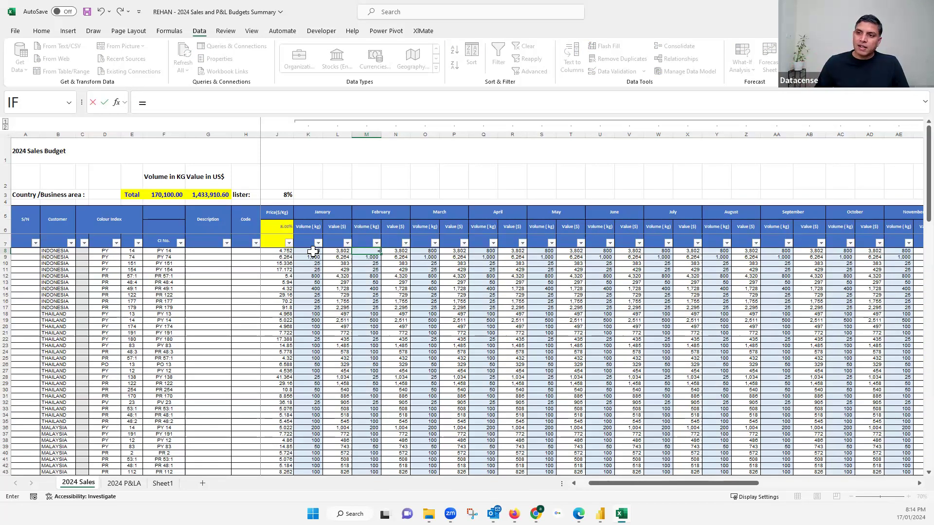
click(312, 251)
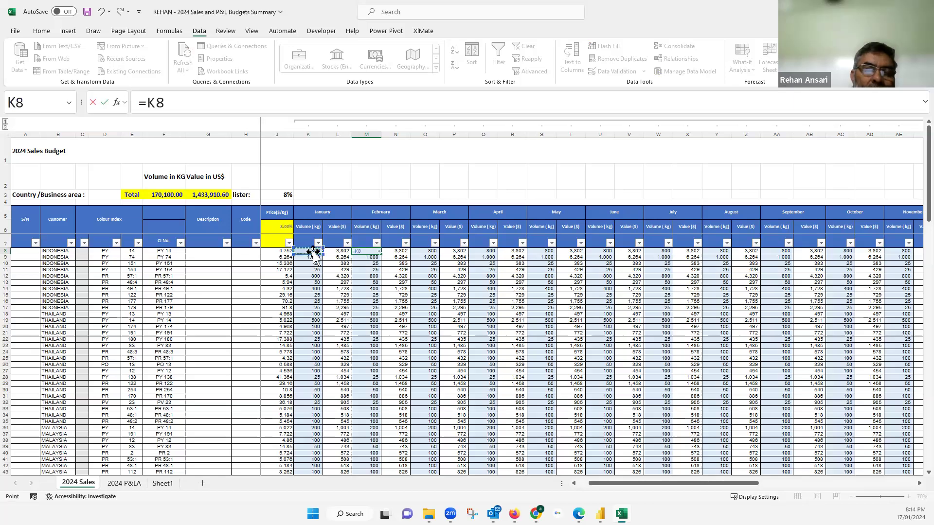
key(Return)
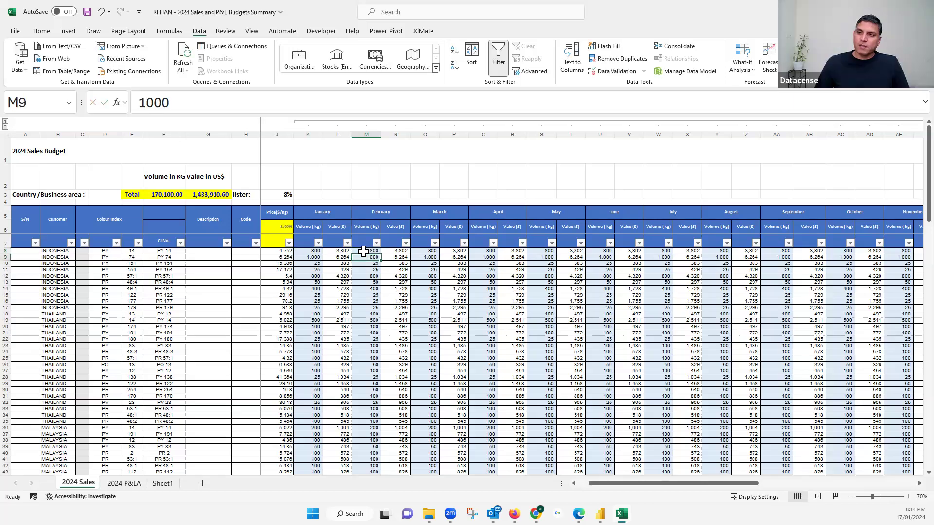
- Copy the M8 formula down the February volume column to the last SRI LANKA row
click(315, 251)
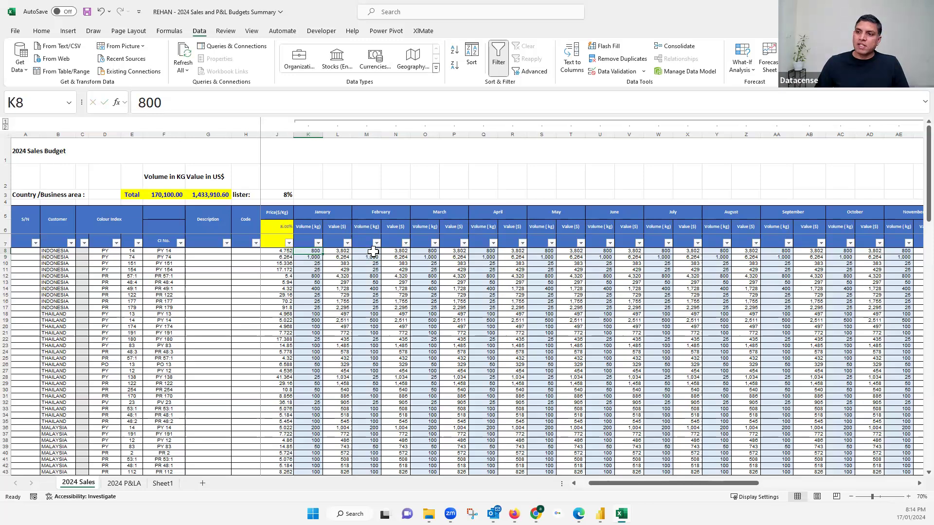
click(378, 252)
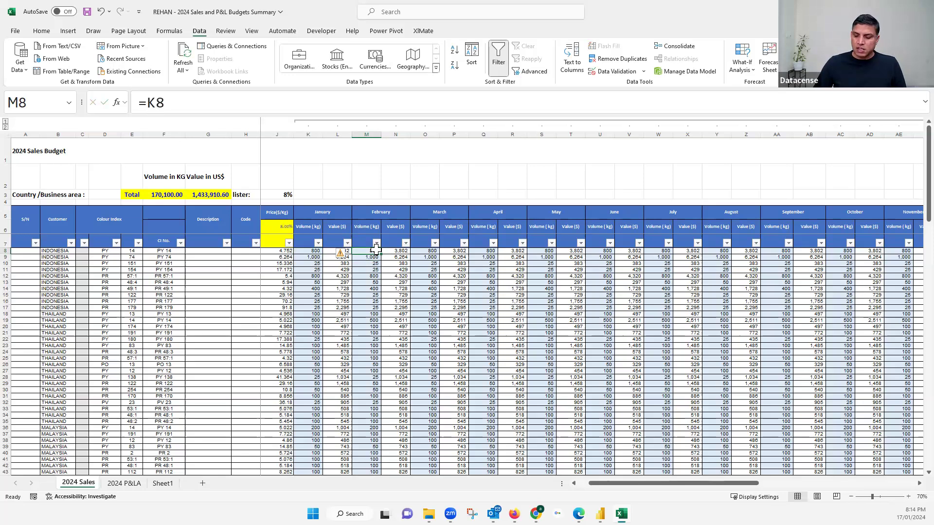
key(ctrl+c)
drag(376, 250, 376, 256)
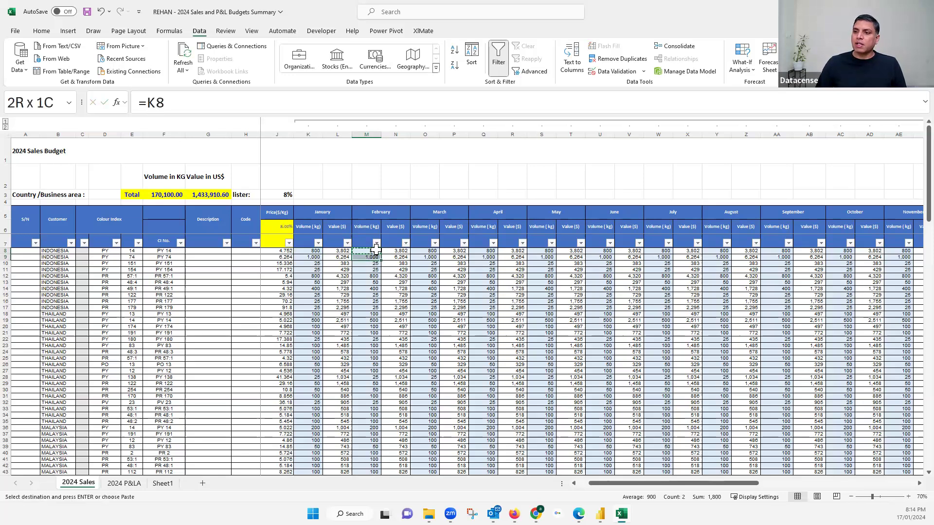
key(ctrl+shift+Down)
scroll(382, 411, down, 4)
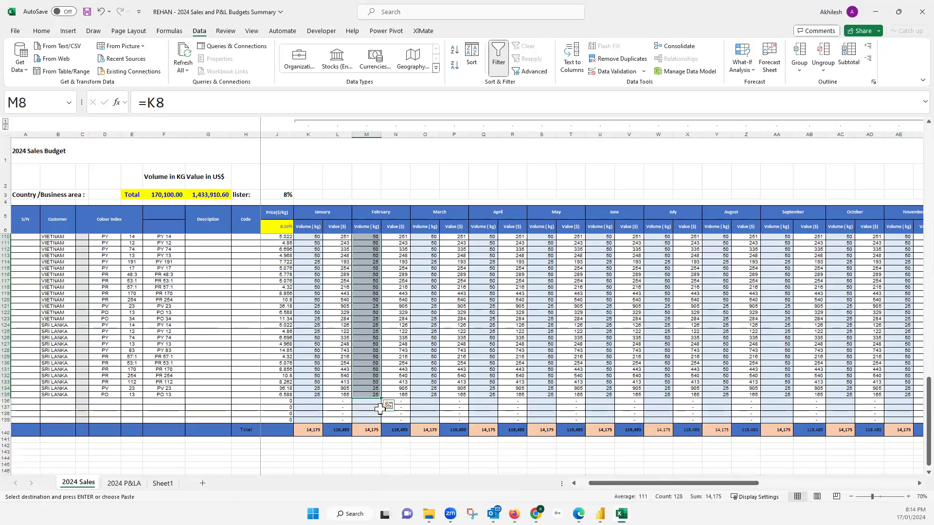
- Check the filled February volume column and inspect which January cell the M8 formula refers to, leaving it unedited
scroll(372, 354, up, 4)
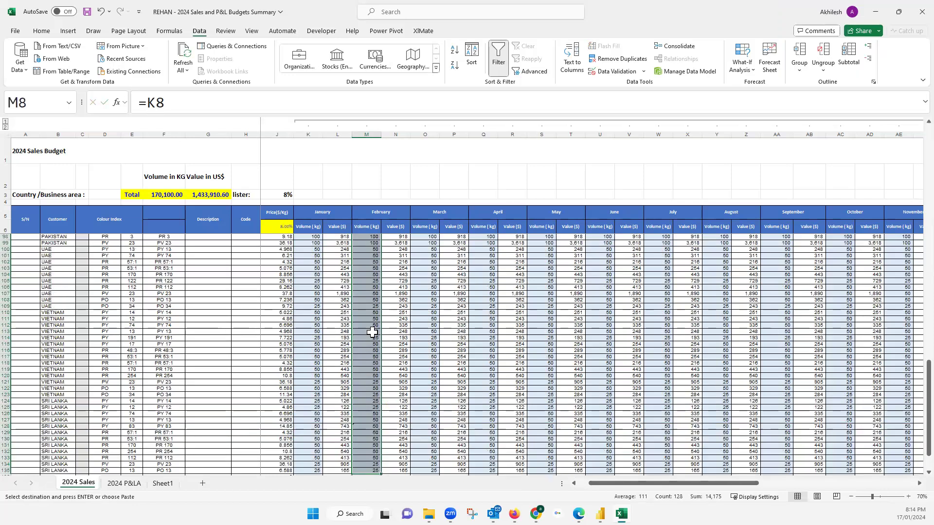
scroll(315, 264, up, 20)
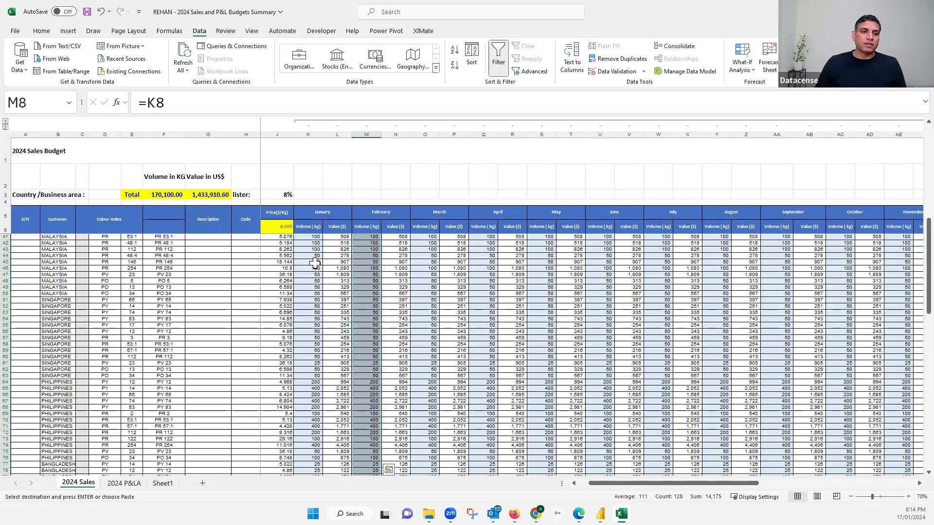
scroll(315, 263, up, 11)
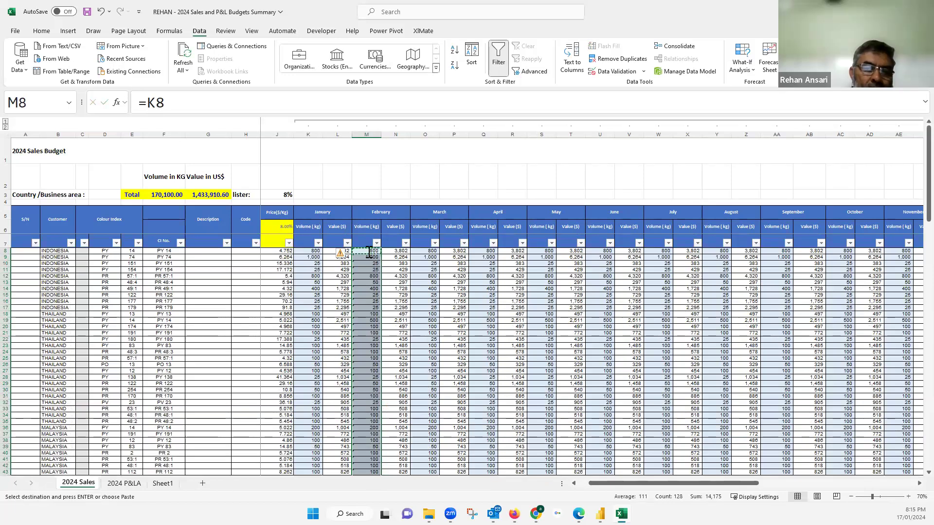
double_click(368, 250)
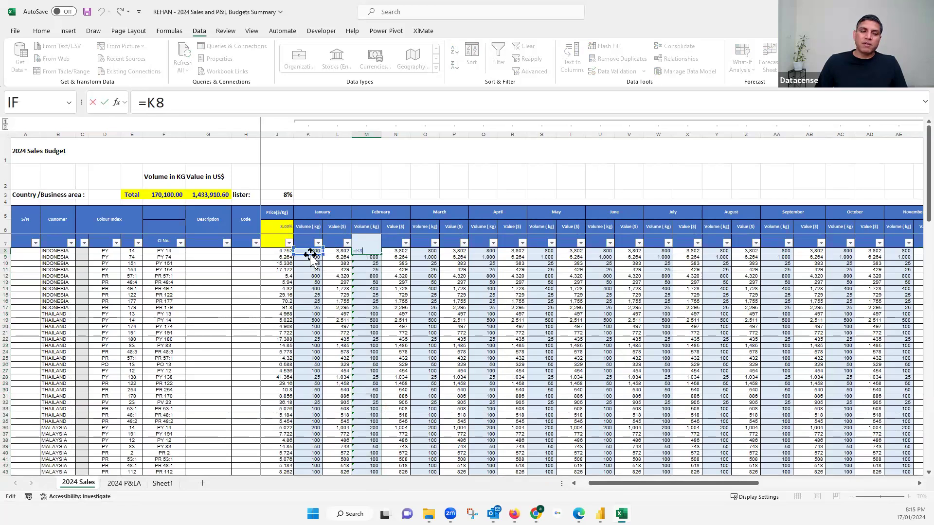
drag(310, 254, 371, 253)
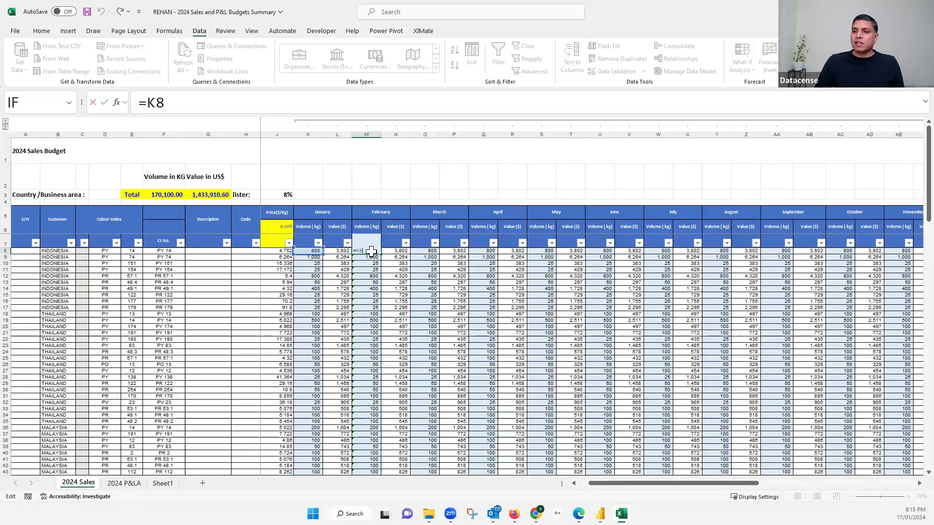
key(Escape)
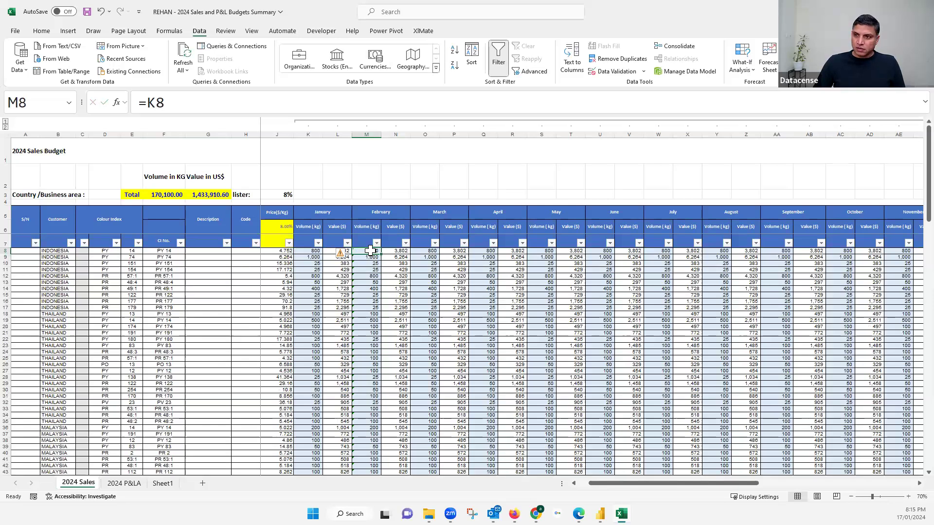
- Copy the February volume formulas from M8 to the last SRI LANKA row into the volume columns of March through December
key(ctrl+shift+Down)
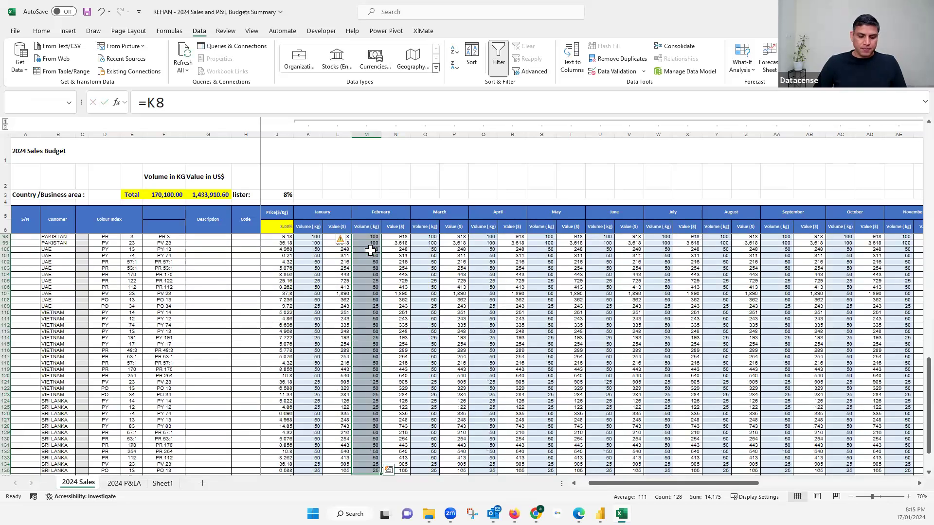
key(ctrl+c)
scroll(400, 263, up, 20)
scroll(430, 253, up, 3)
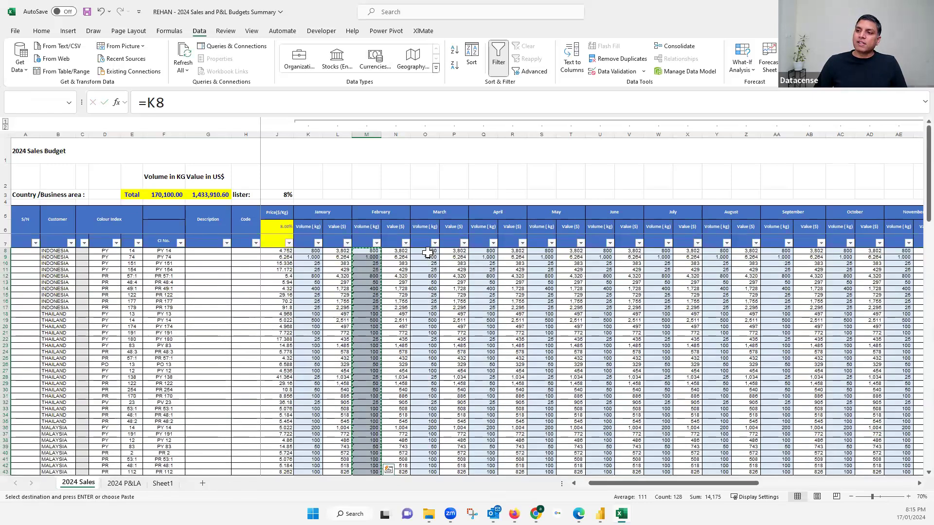
click(427, 250)
ctrl+click(483, 251)
ctrl+click(542, 250)
ctrl+click(600, 250)
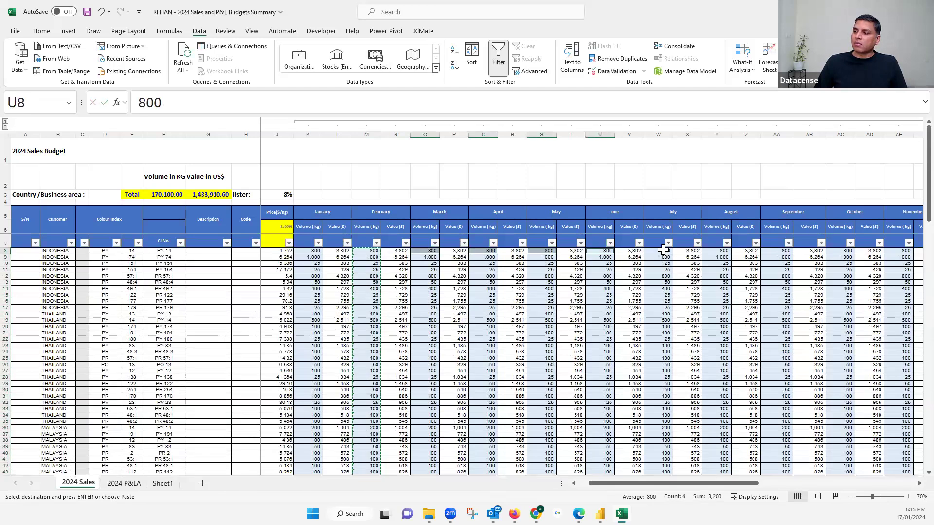
ctrl+click(659, 250)
ctrl+click(717, 251)
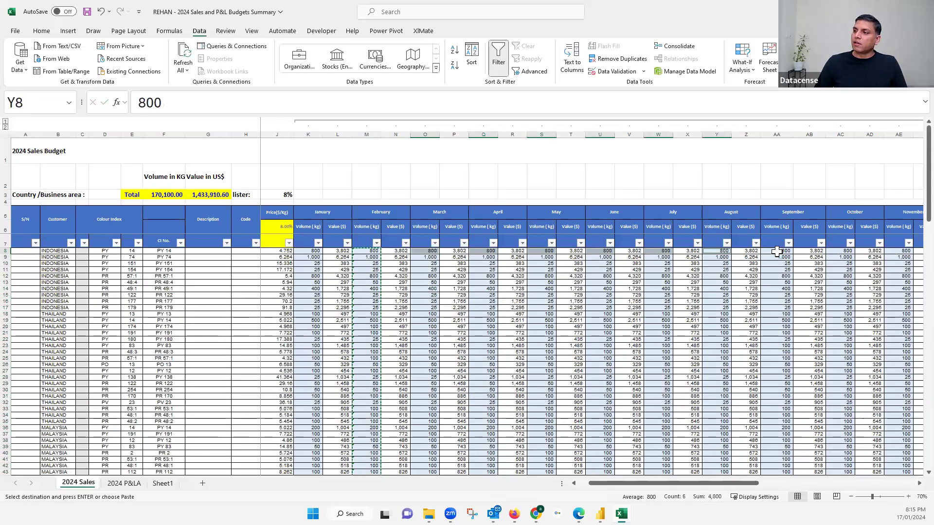
ctrl+click(777, 251)
ctrl+click(849, 251)
ctrl+click(899, 251)
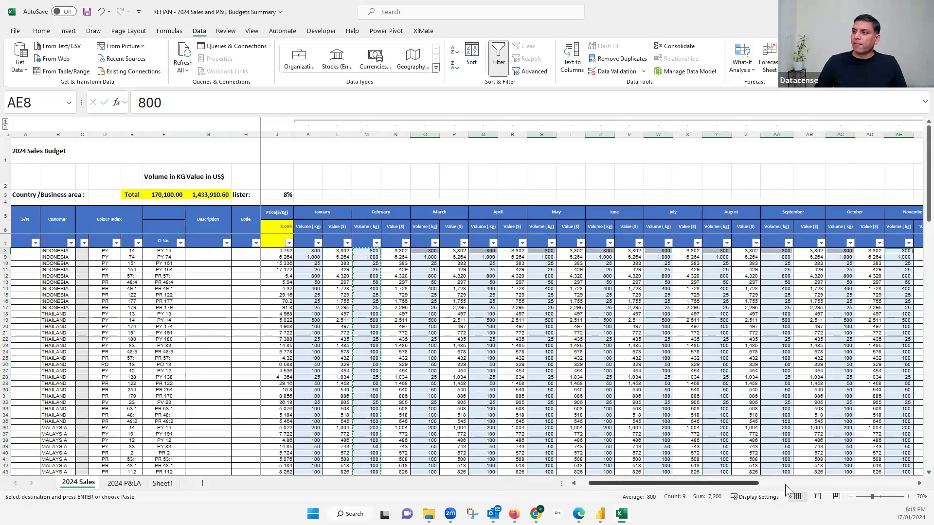
scroll(675, 299, right, 4)
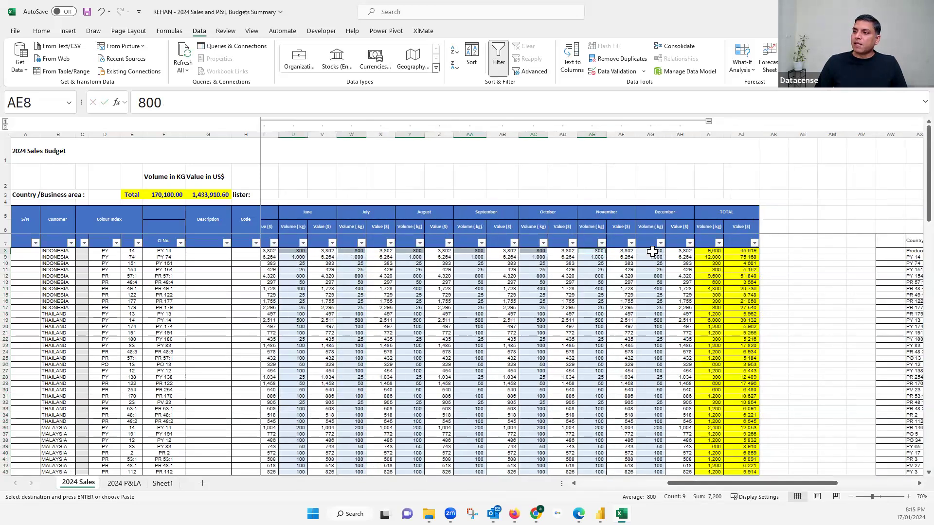
ctrl+click(655, 250)
key(Return)
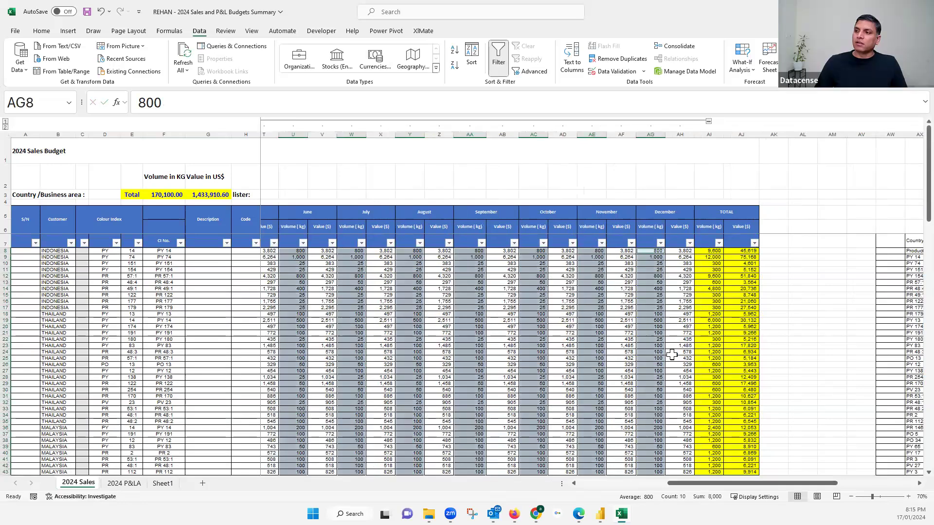
key(ctrl+c)
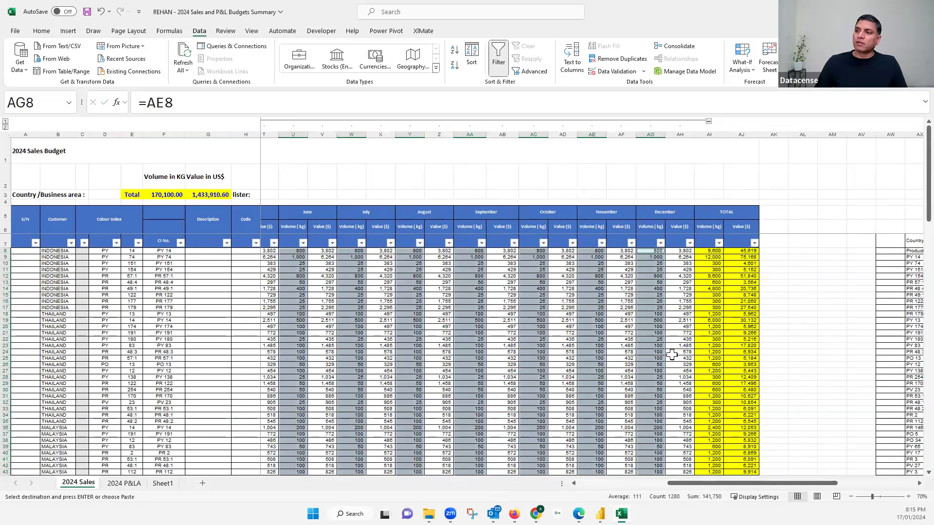
- Inspect the cell reference in the first December volume formula, AG8
click(652, 312)
click(649, 250)
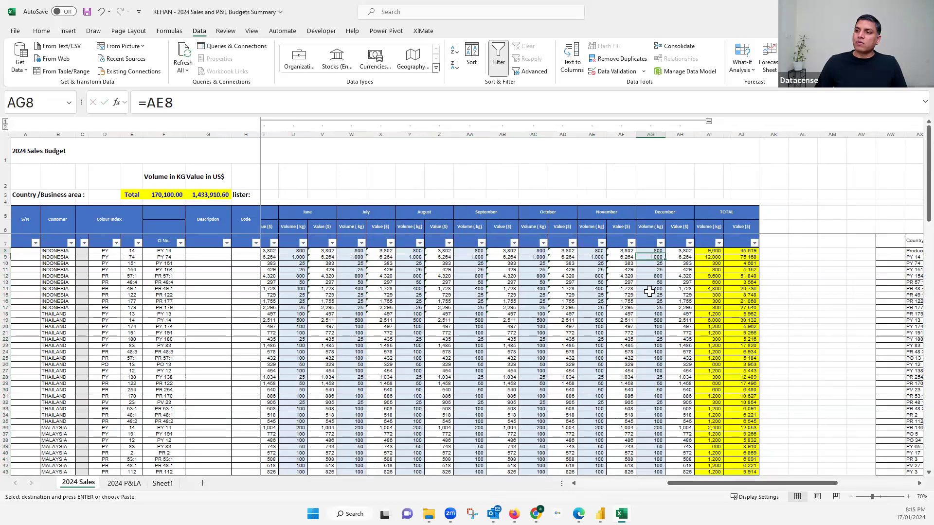
key(F2)
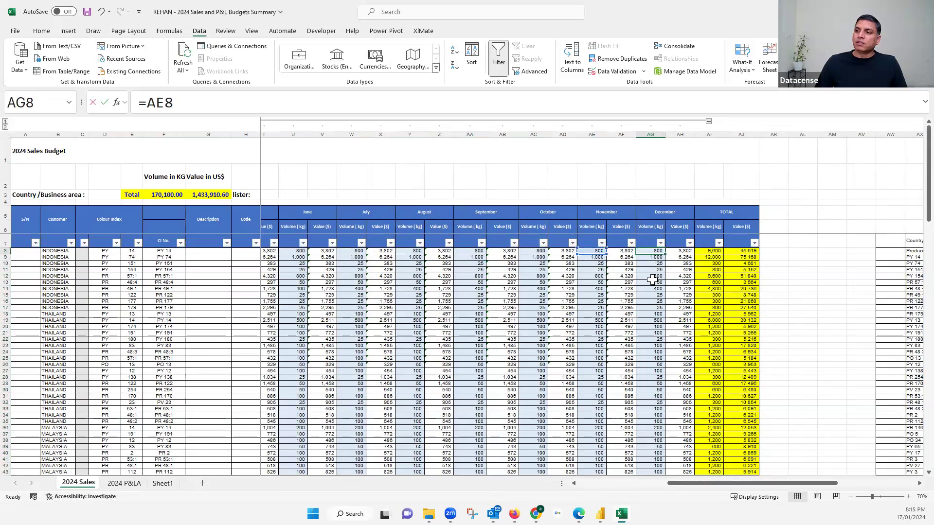
- Set the January volume of the first INDONESIA row, cell K8, to 1000
drag(678, 487, 533, 489)
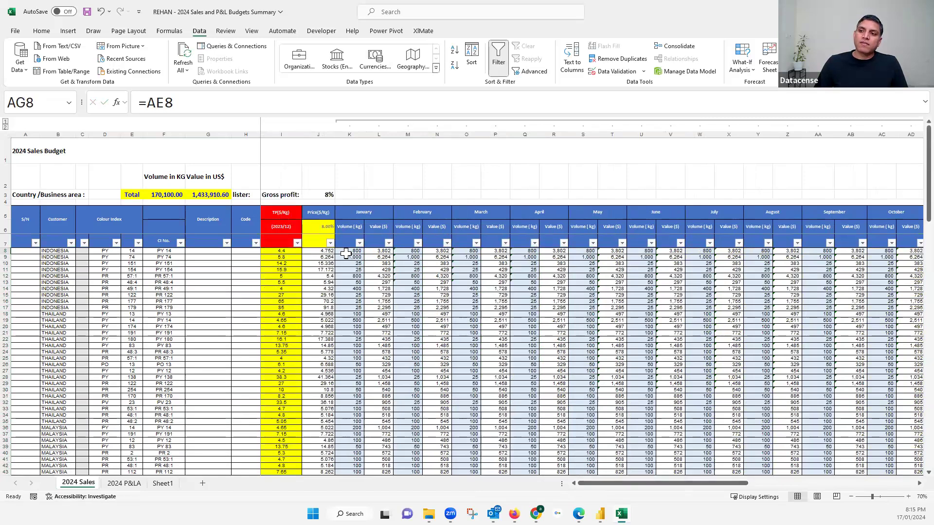
click(348, 252)
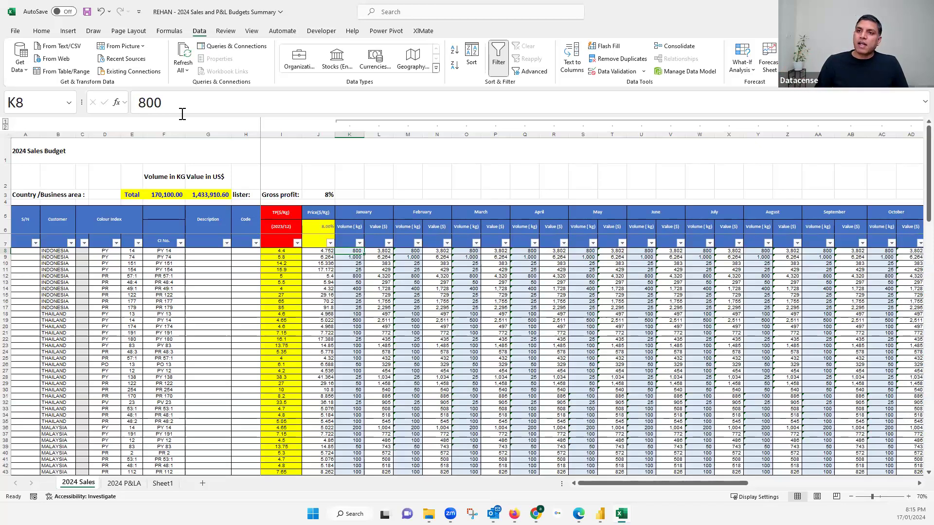
drag(163, 102, 141, 102)
text(100)
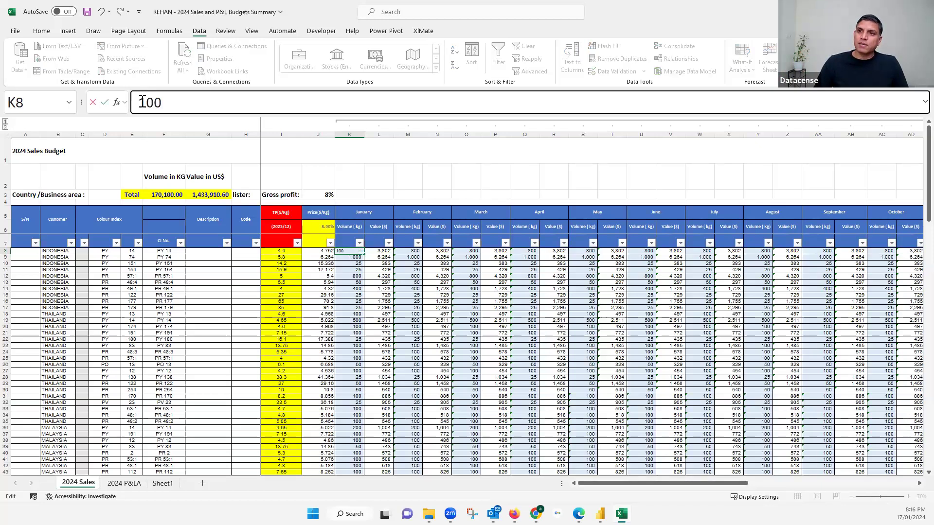
text(0)
key(Return)
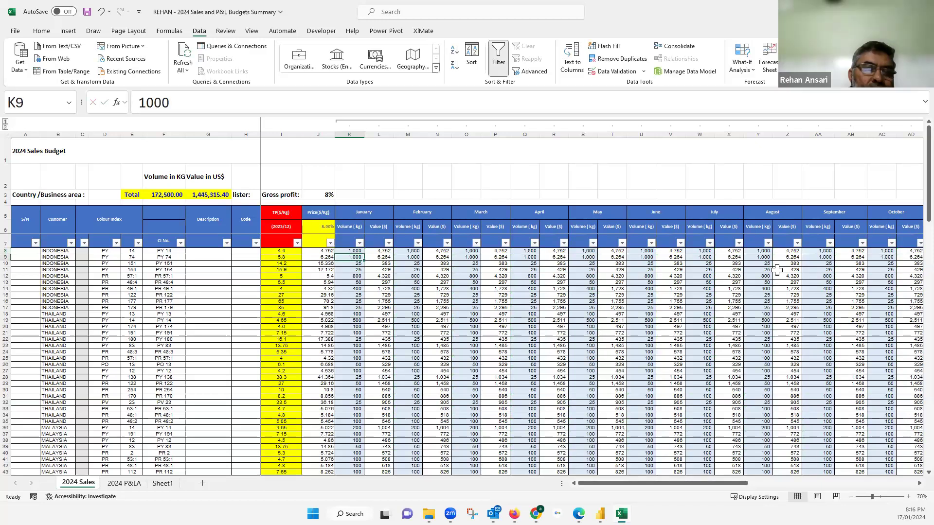
- Check how the new January volume carries through to December and the totals, and inspect the formulas in L8 and M8
scroll(810, 495, right, 5)
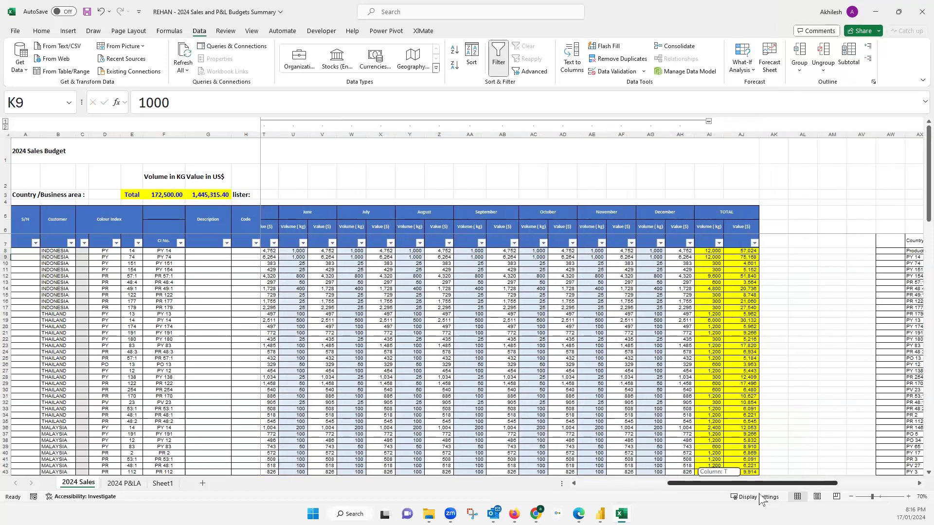
scroll(486, 426, left, 5)
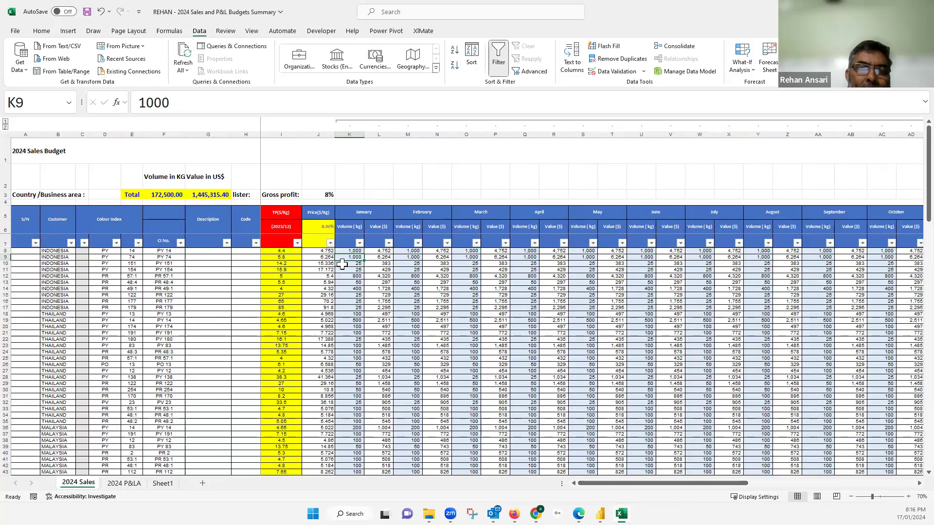
key(Up)
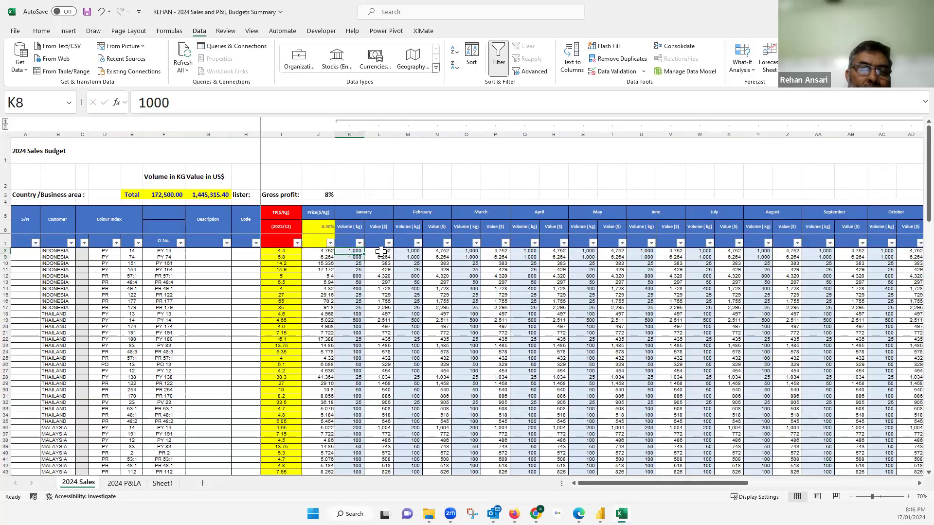
key(Right)
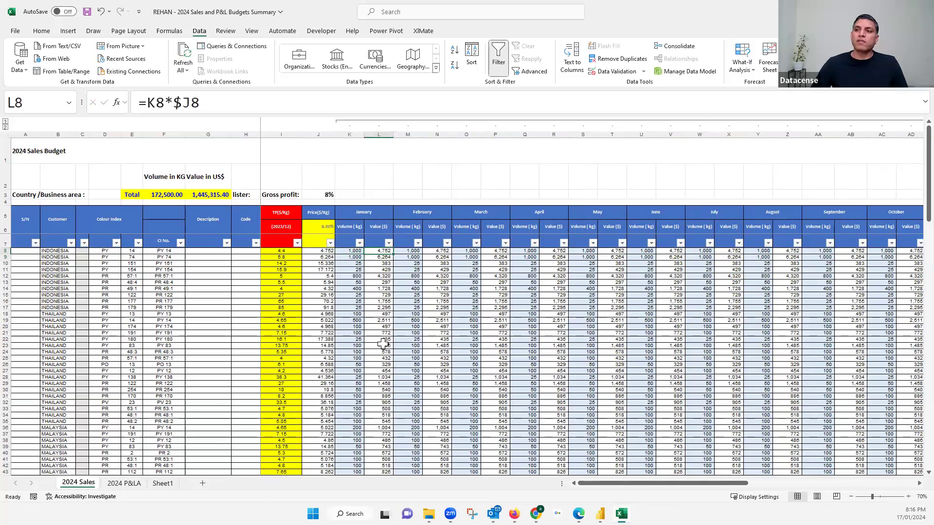
click(407, 252)
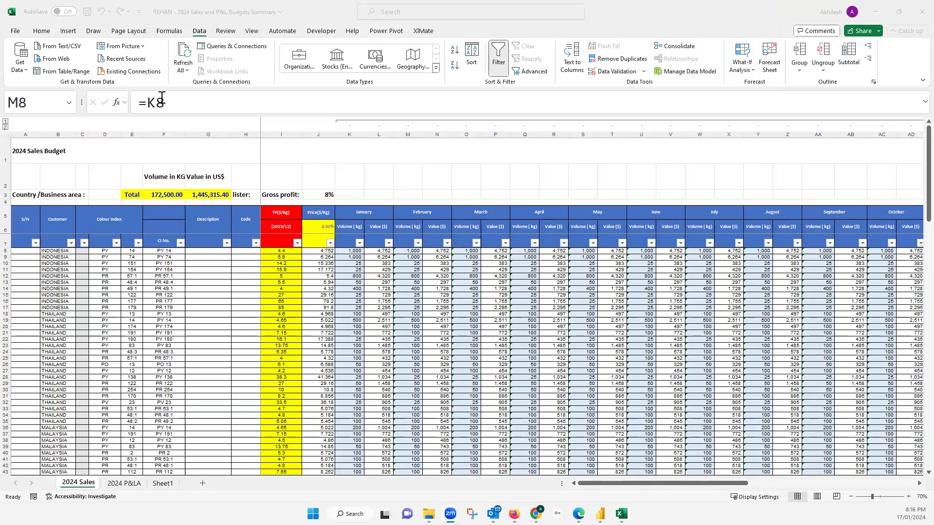
- Shade the January volume cells from K8 to the last SRI LANKA row with a light gold fill
drag(355, 250, 355, 443)
scroll(354, 433, down, 1)
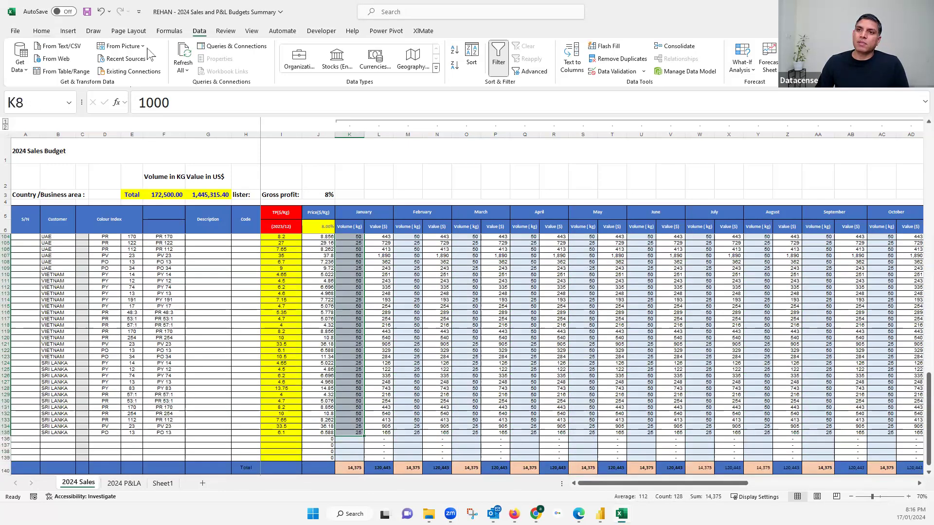
click(42, 31)
click(175, 65)
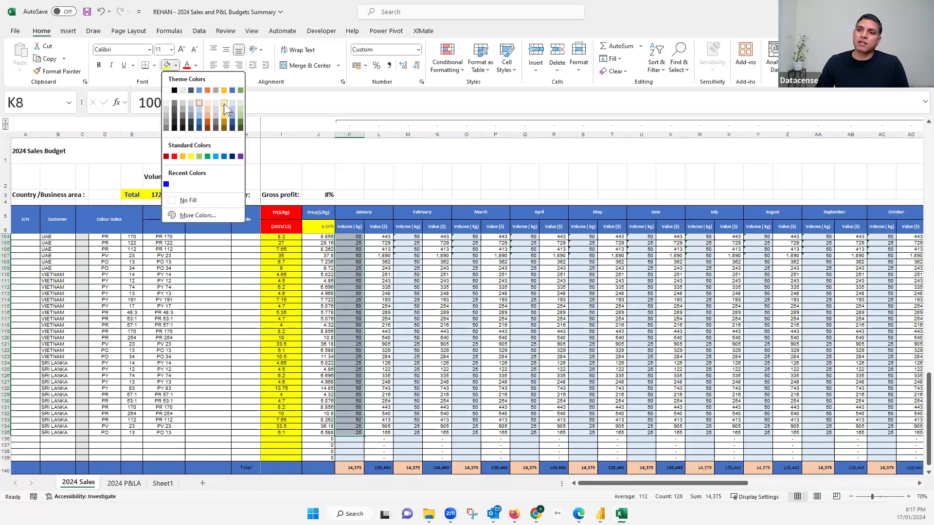
click(225, 101)
click(348, 350)
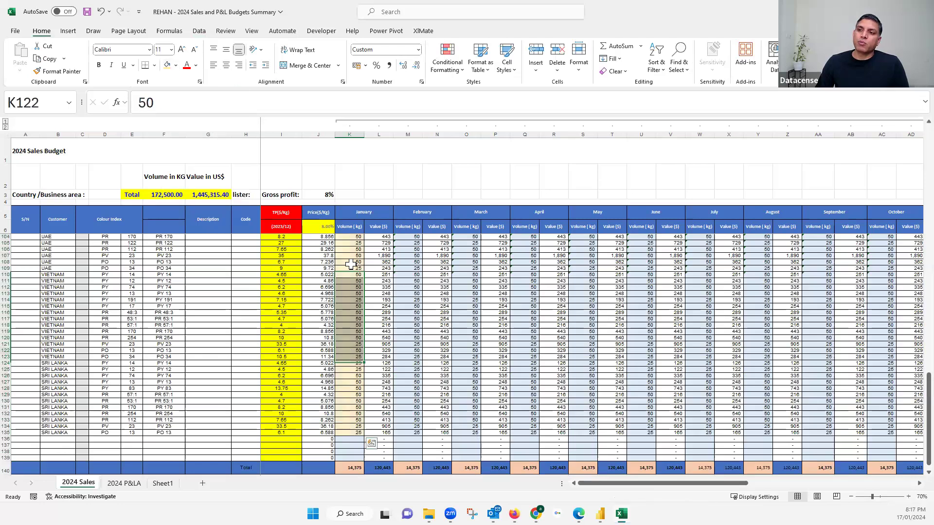
scroll(351, 256, up, 4)
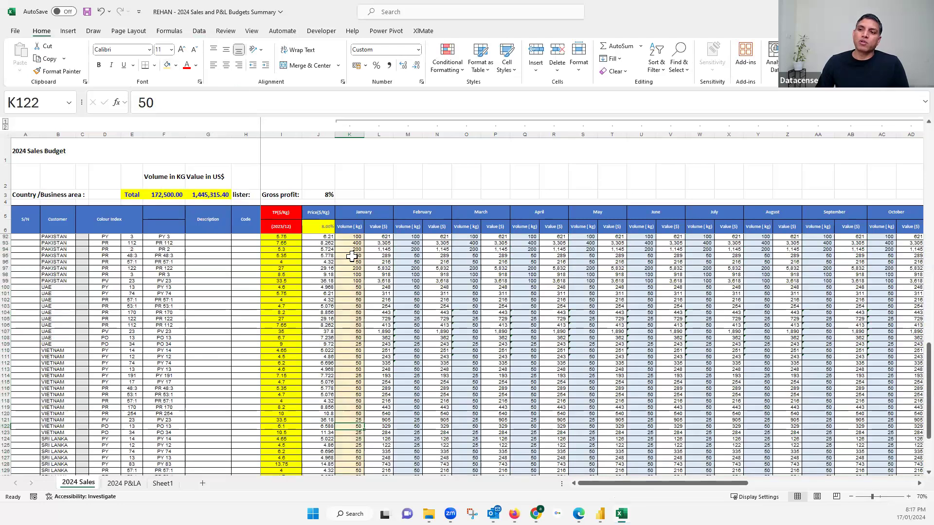
scroll(352, 255, up, 20)
click(349, 256)
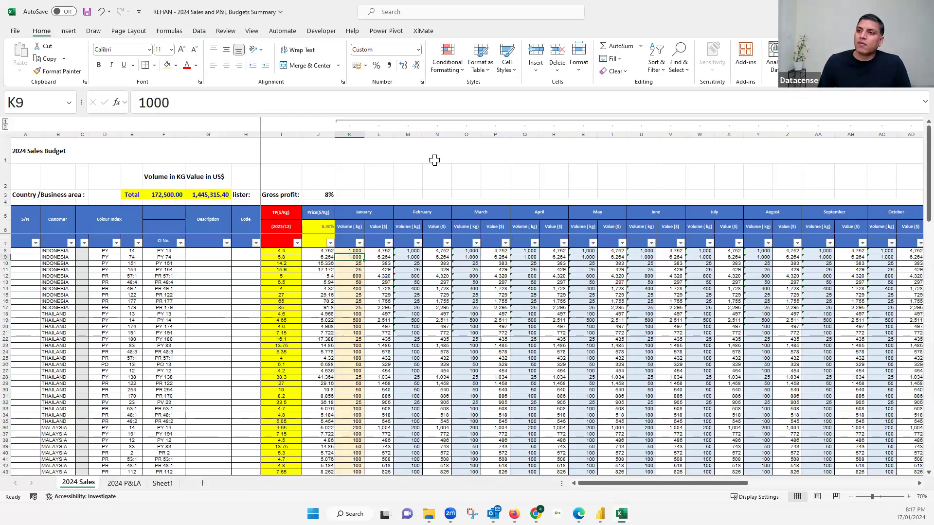
- Enter the labels Input, Fn and Param in cells M2, N2 and O2 above the monthly columns
click(416, 189)
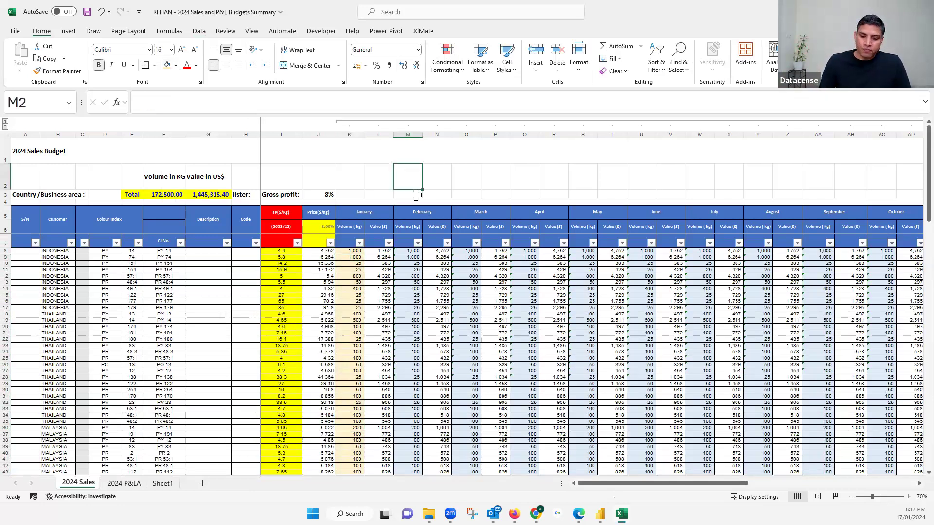
text(Input)
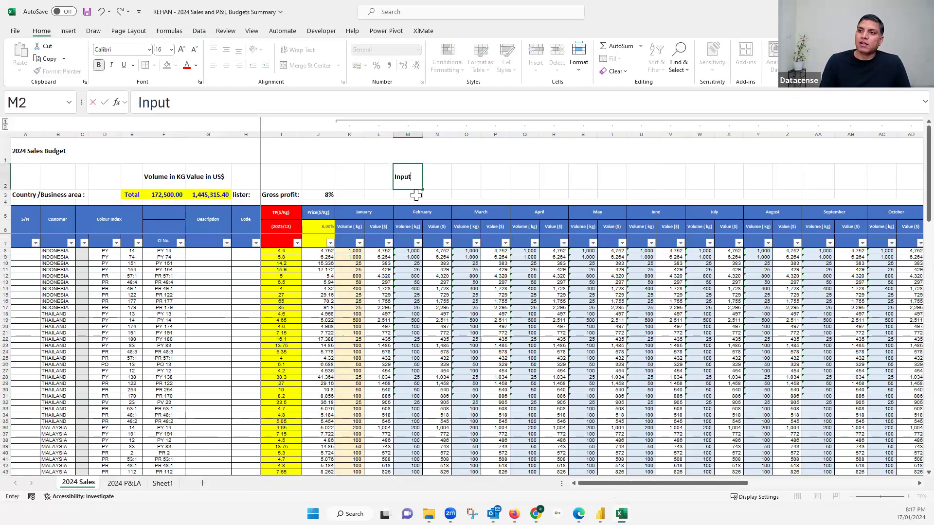
key(Tab)
text(Fr)
key(BackSpace)
text(f)
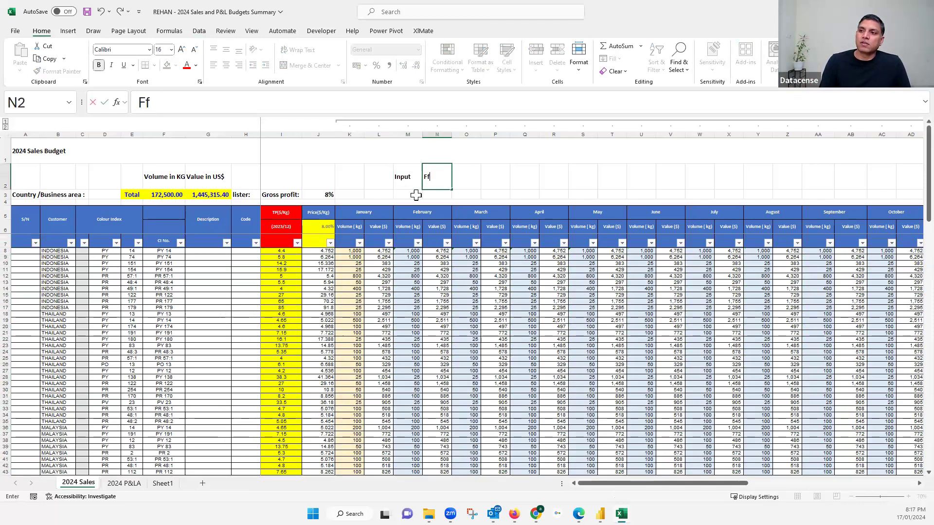
key(BackSpace)
text(n)
key(Tab)
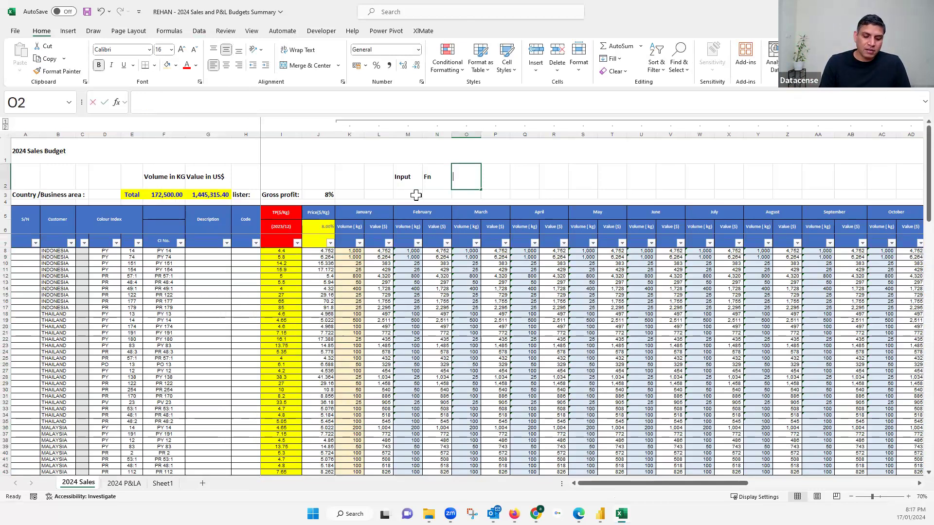
text(Param)
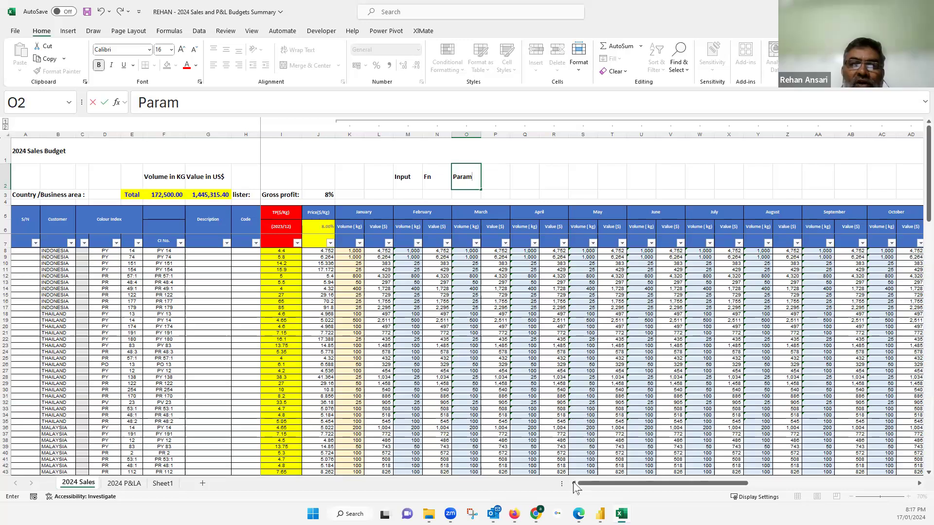
click(372, 258)
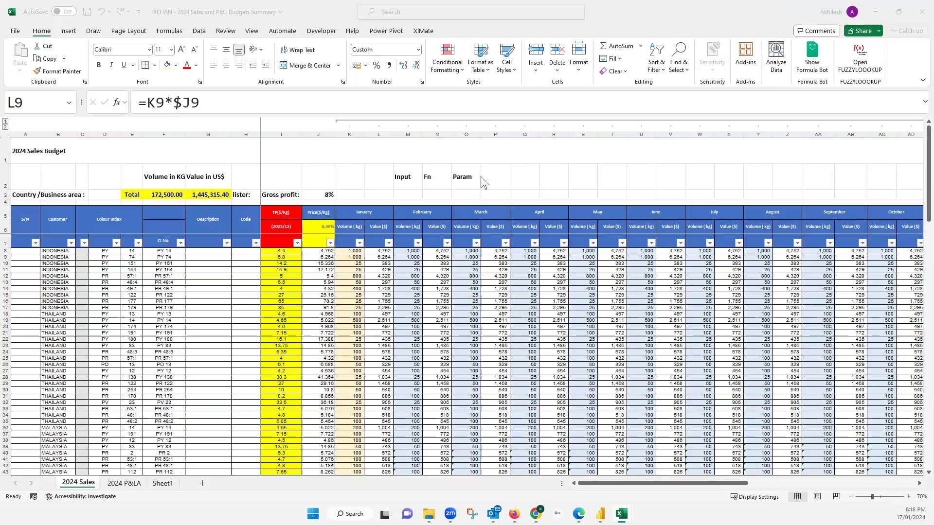
- Examine the CI No., Code, TP($/Kg), Price($/Kg) and January volume and value columns, including the formulas in F8 and J11
click(549, 179)
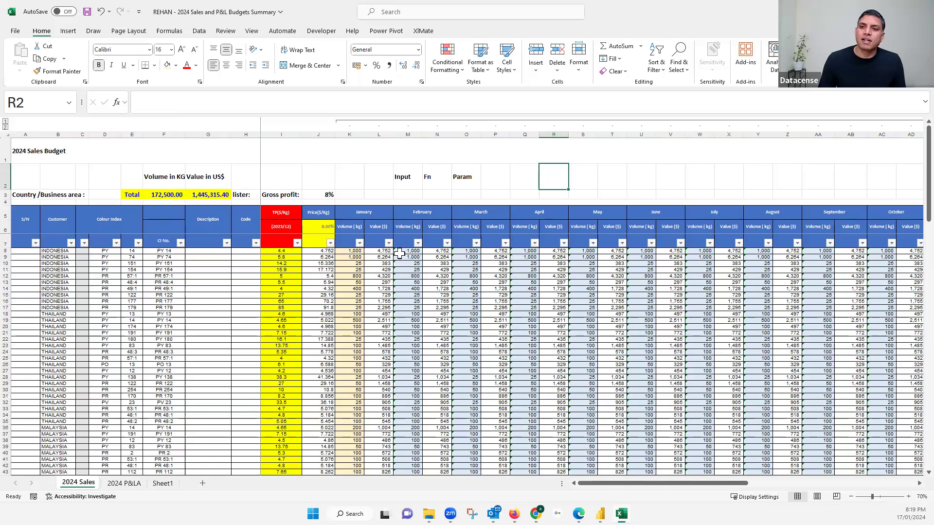
scroll(292, 267, up, 2)
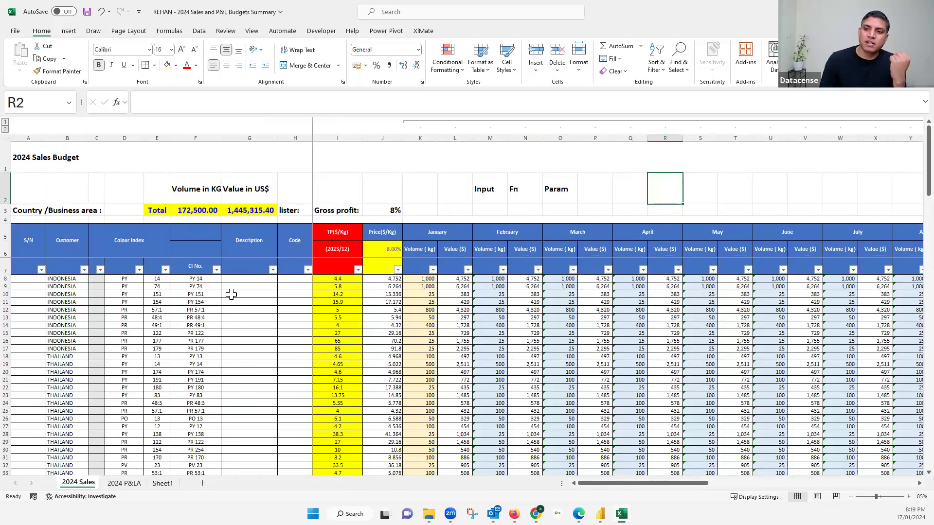
click(197, 279)
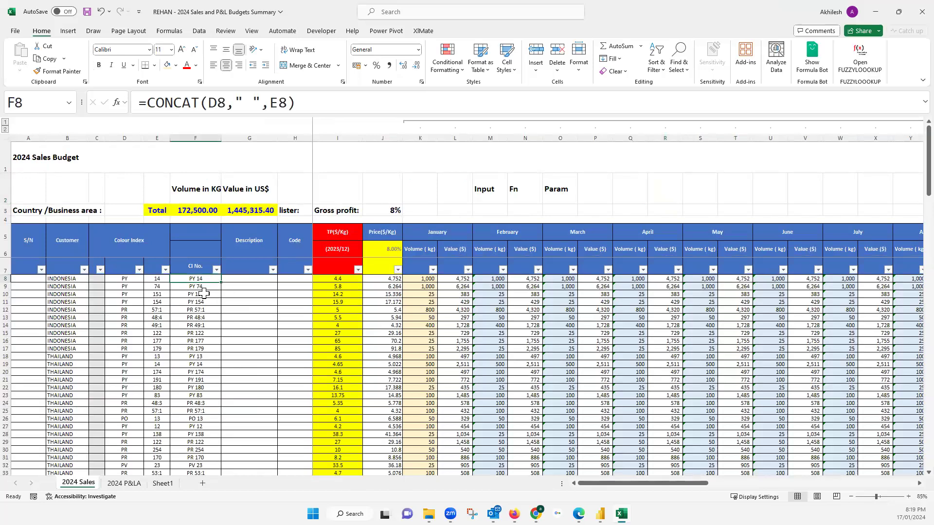
click(293, 248)
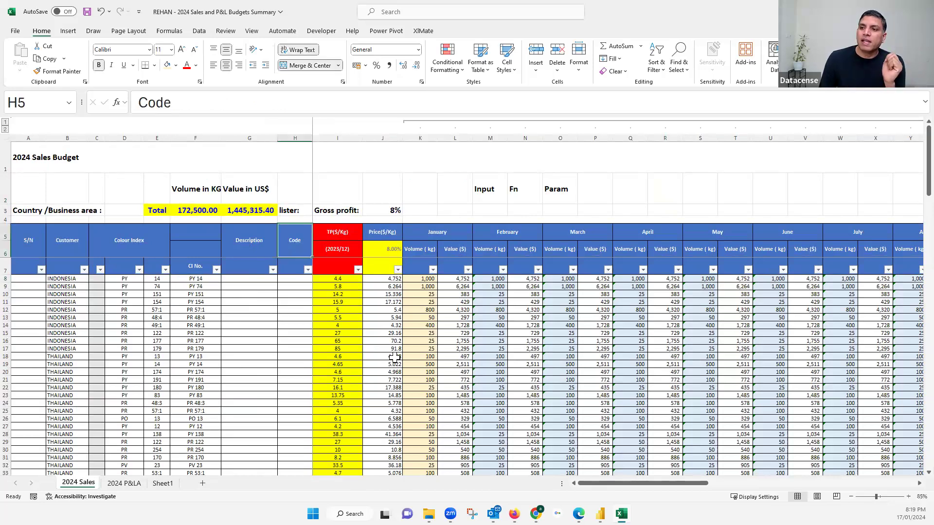
key(Right)
drag(338, 232, 341, 344)
click(342, 296)
click(377, 302)
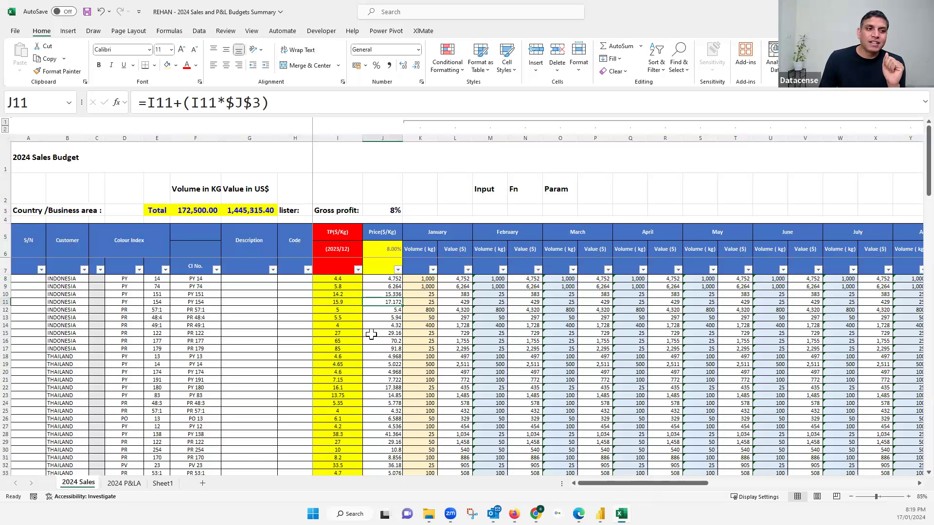
click(422, 249)
click(455, 250)
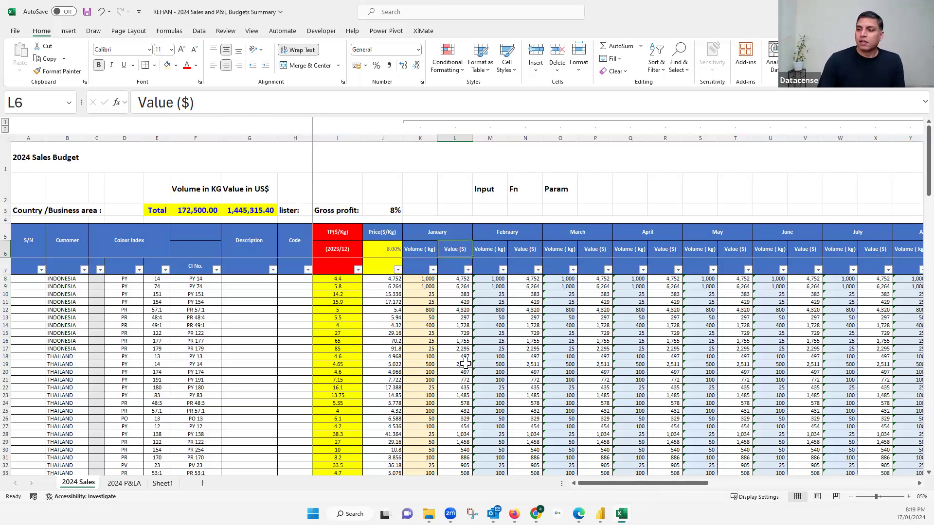
- Try to copy the Customer, Colour Index, Description, Code, TP($/Kg), Price($/Kg) and January Volume and Value headers together
click(77, 246)
ctrl+click(126, 243)
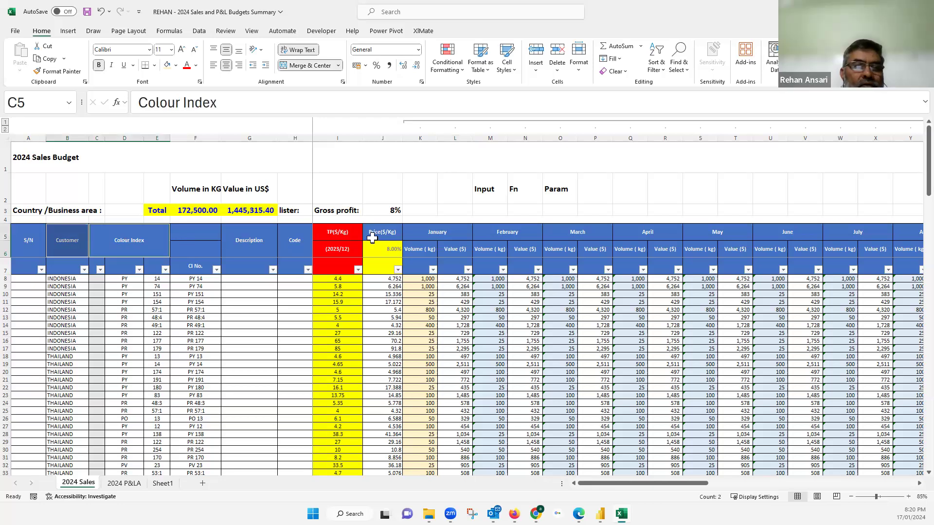
ctrl+click(250, 244)
ctrl+click(296, 244)
ctrl+click(338, 233)
ctrl+click(383, 233)
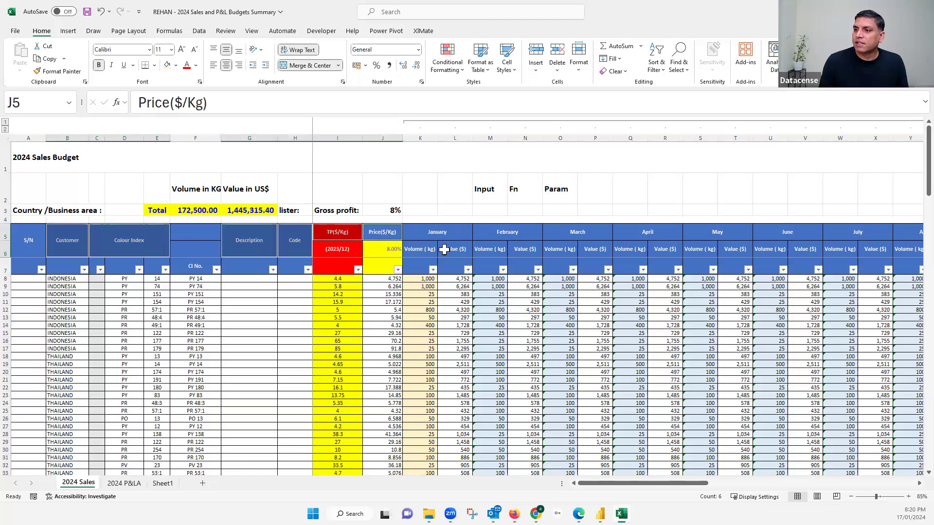
ctrl+click(432, 249)
ctrl+click(455, 253)
key(ctrl+c)
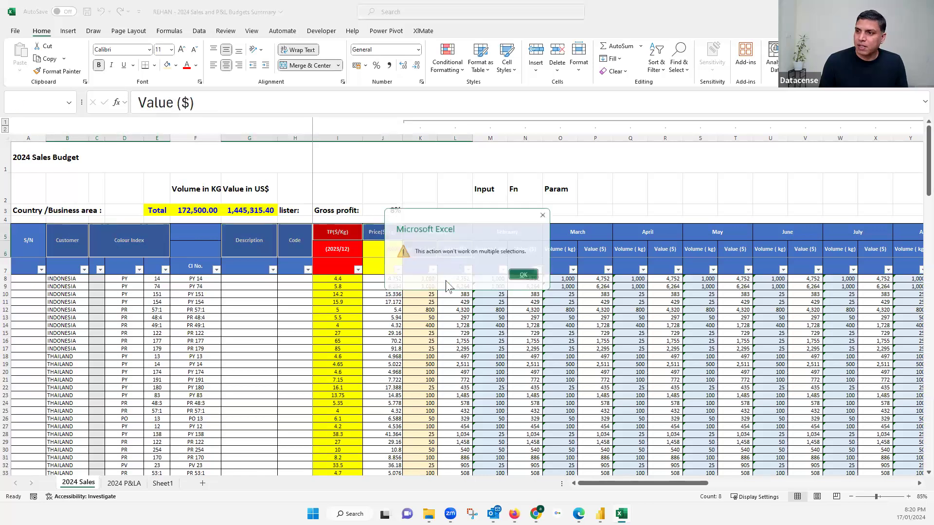
key(Return)
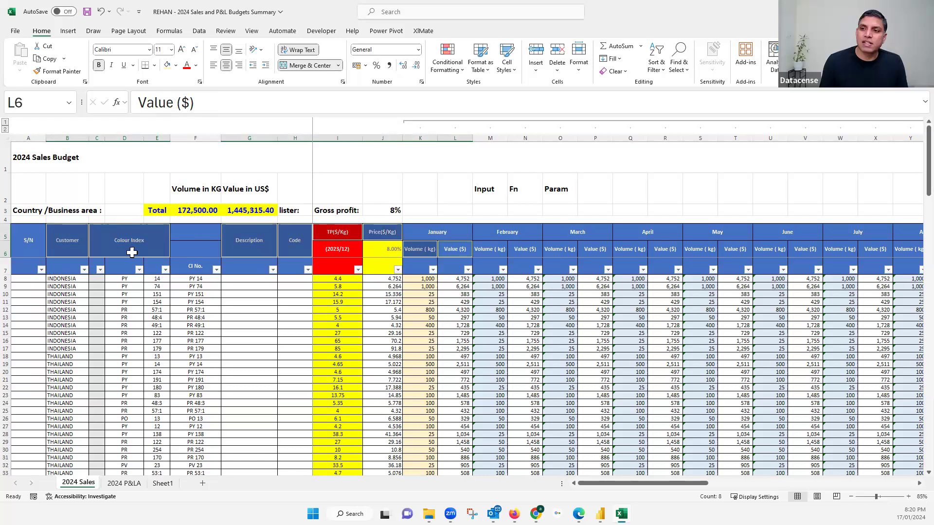
- Inspect the Colour Index header and the two-part TP($/Kg) header cells I5 and I6
click(141, 237)
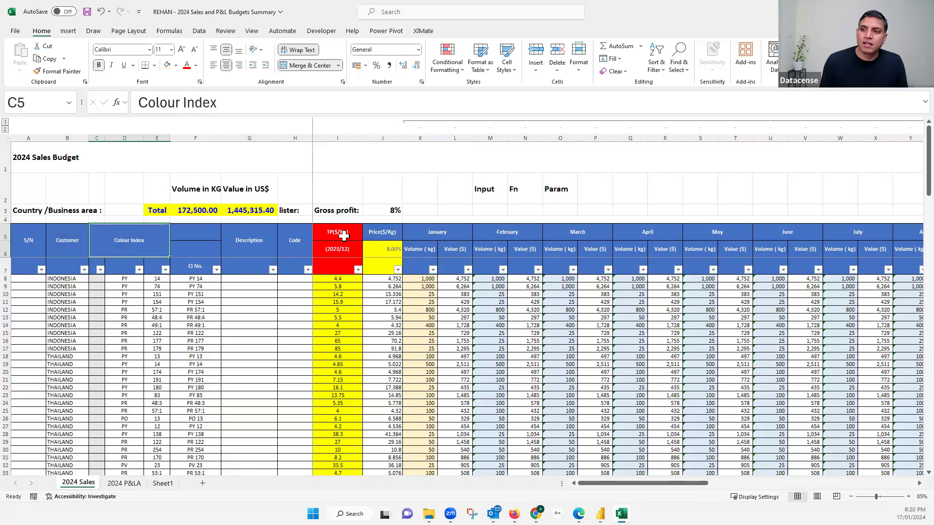
click(345, 251)
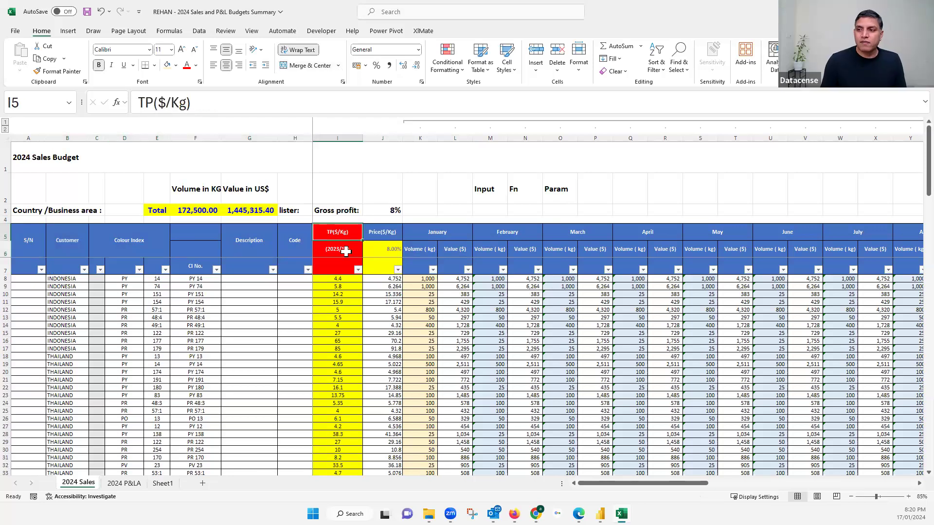
click(346, 251)
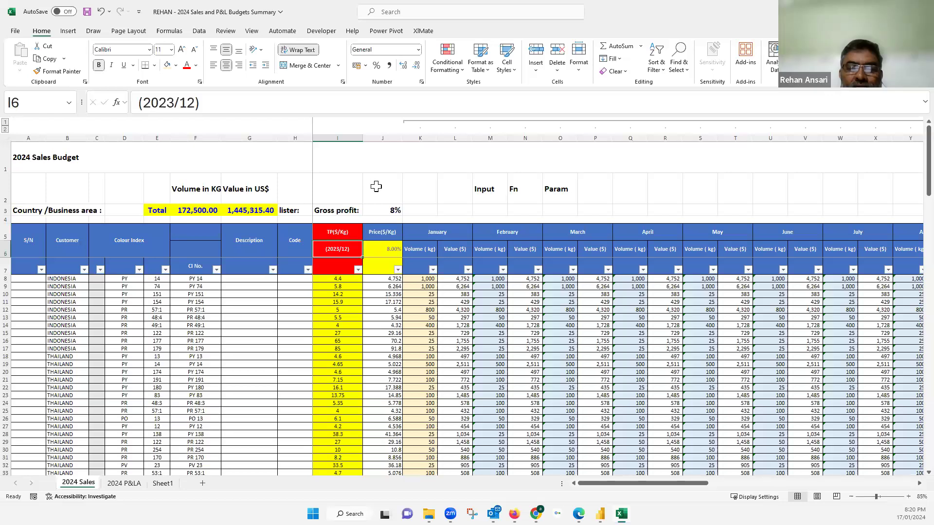
- Delete the Input, Fn and Param labels from row 2 above the monthly columns
drag(447, 193, 575, 200)
key(Delete)
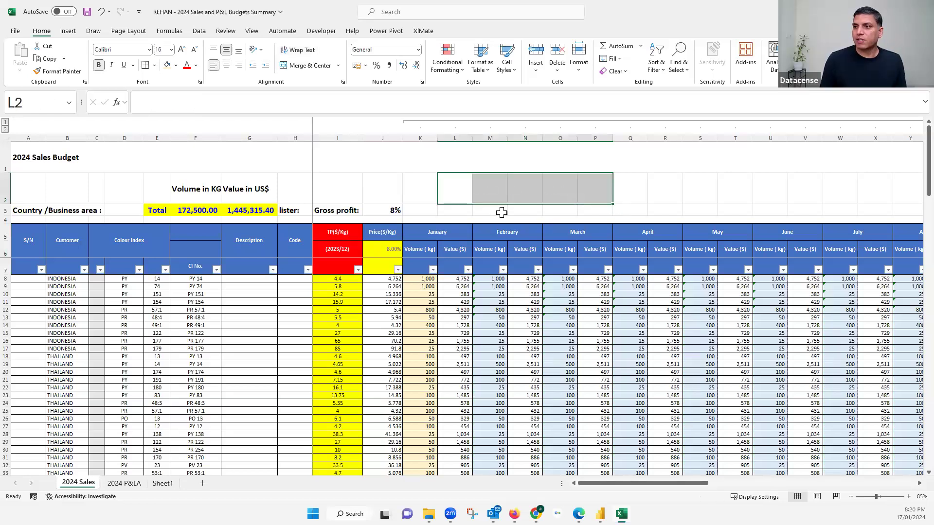
click(456, 186)
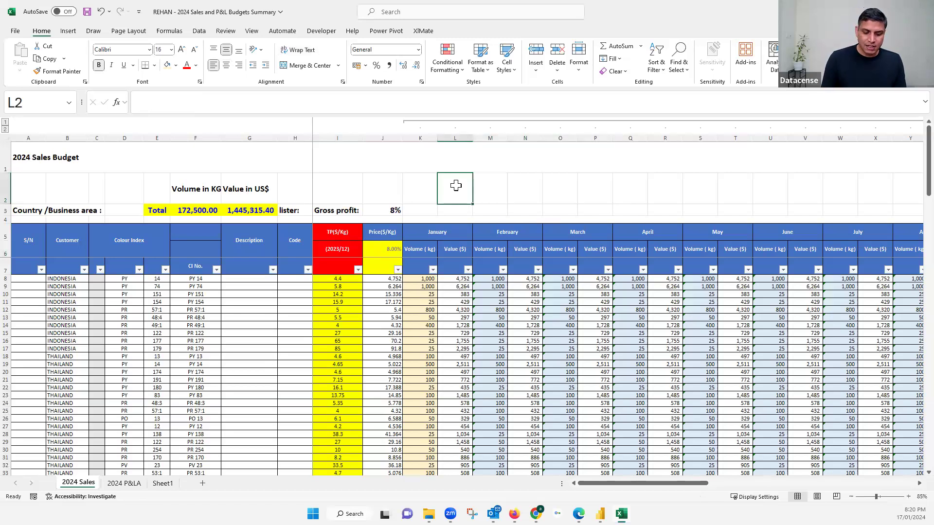
- Enter the headings SN, Customer and Color Index in cells L2, M2 and N2
text(SN)
key(Tab)
text(C)
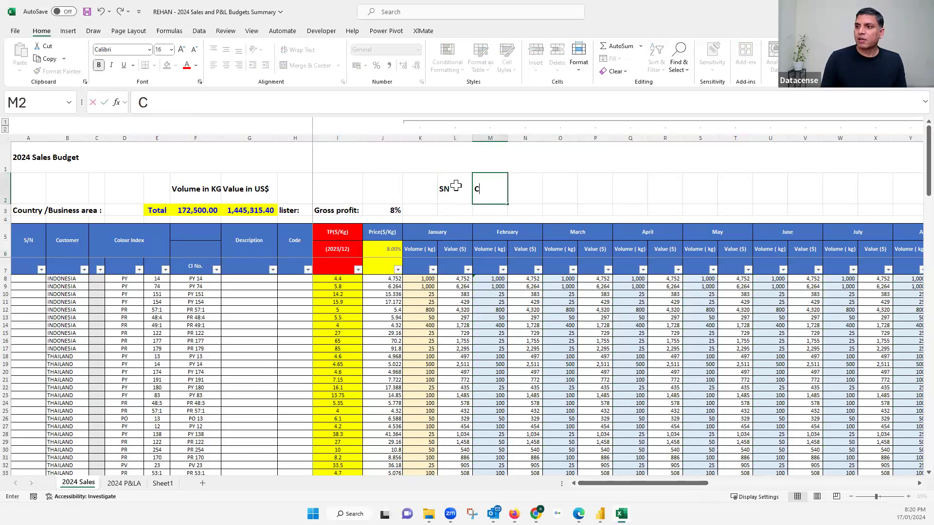
text(ustomer)
key(Tab)
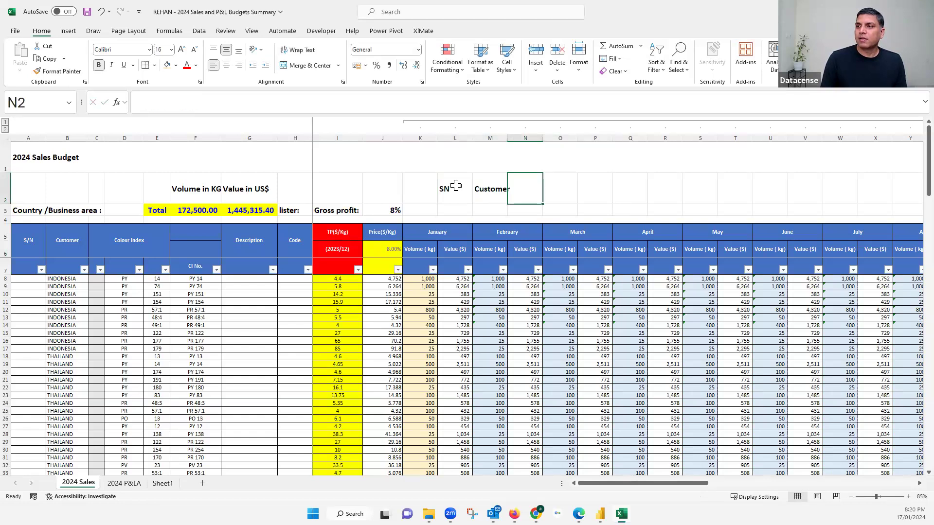
text(Color)
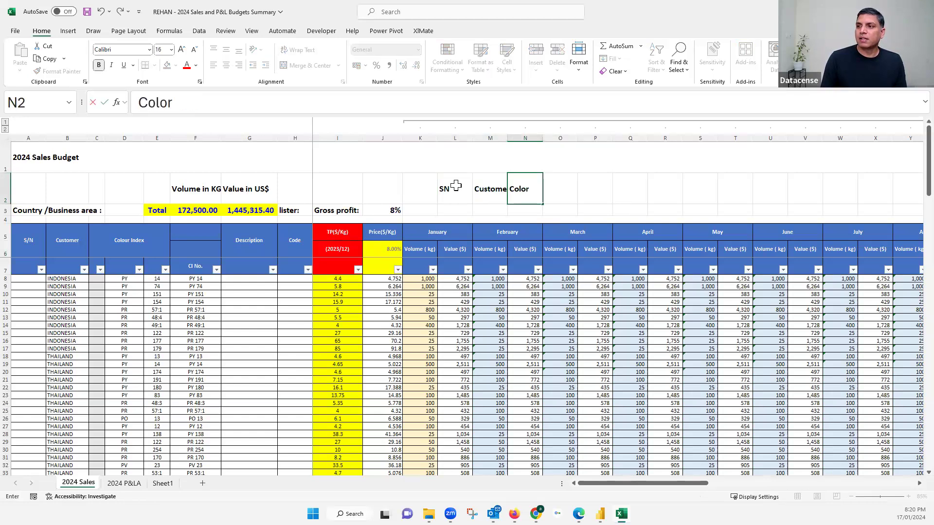
text( Index)
key(Tab)
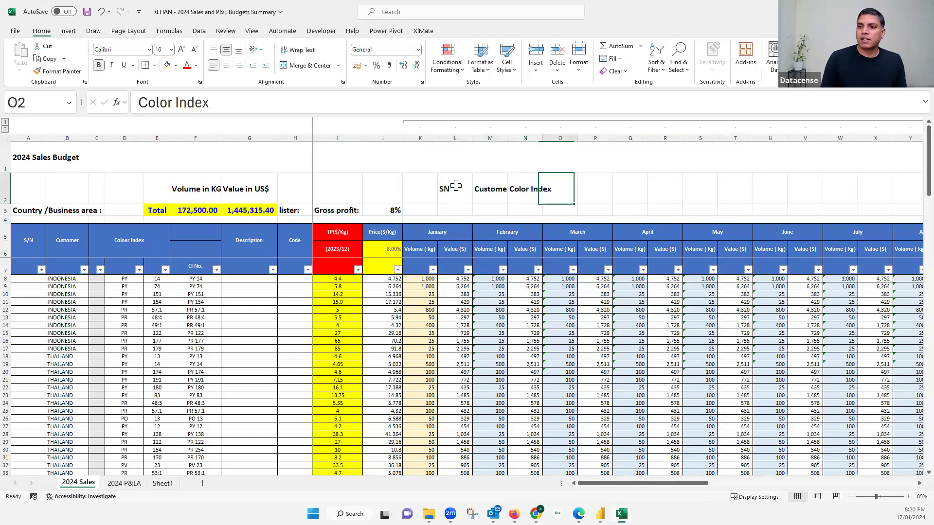
- Enter the headings CI and TRS/KG in cells O2 and P2
text(XI)
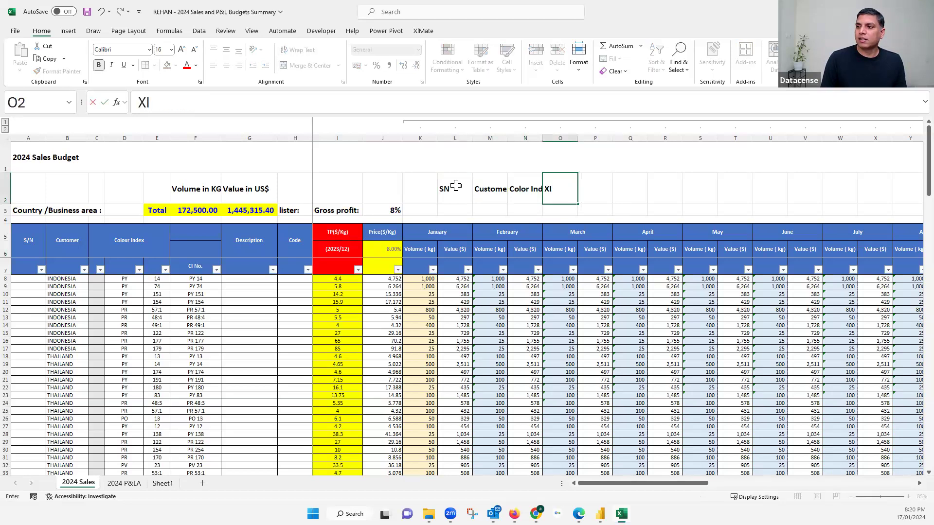
key(Tab)
key(Left)
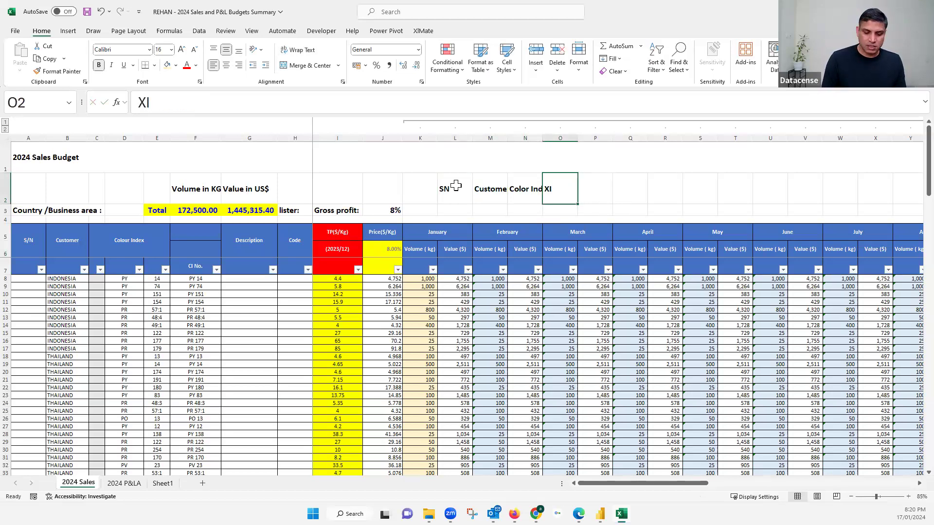
text(CI)
key(Tab)
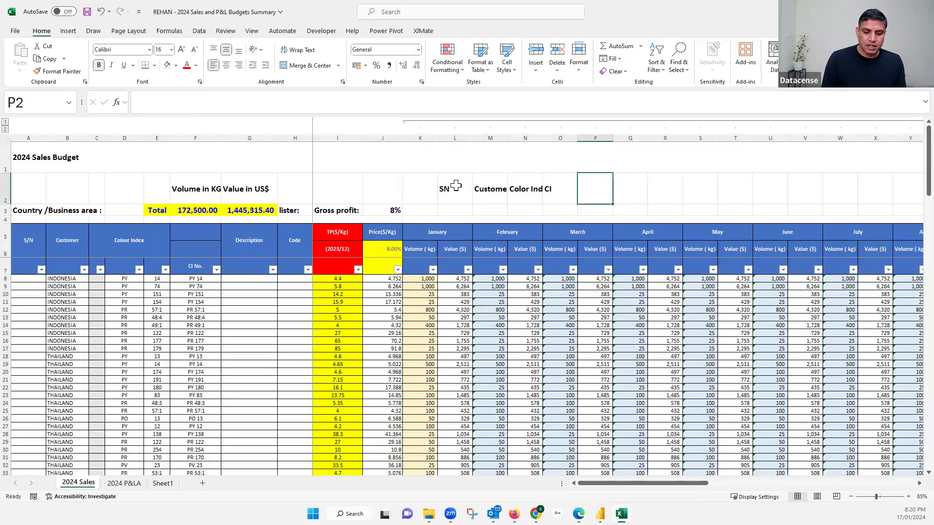
text(TRS/K)
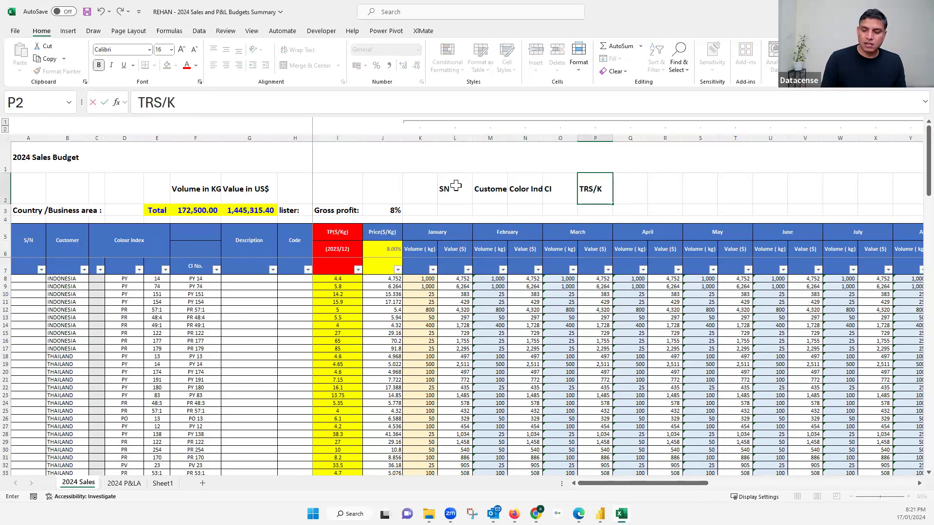
text(G)
key(Tab)
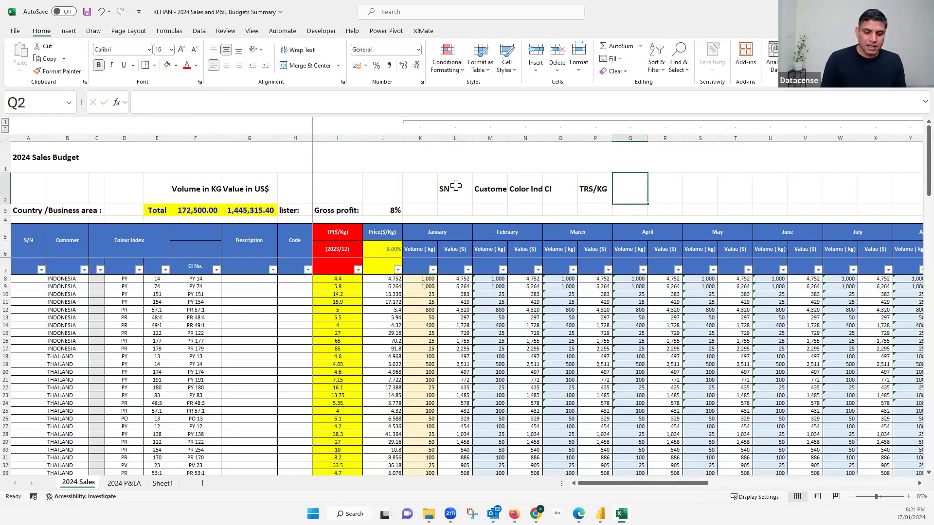
- Enter the headings Price/KG, Vol and Val in cells Q2, R2 and S2
text(Price/)
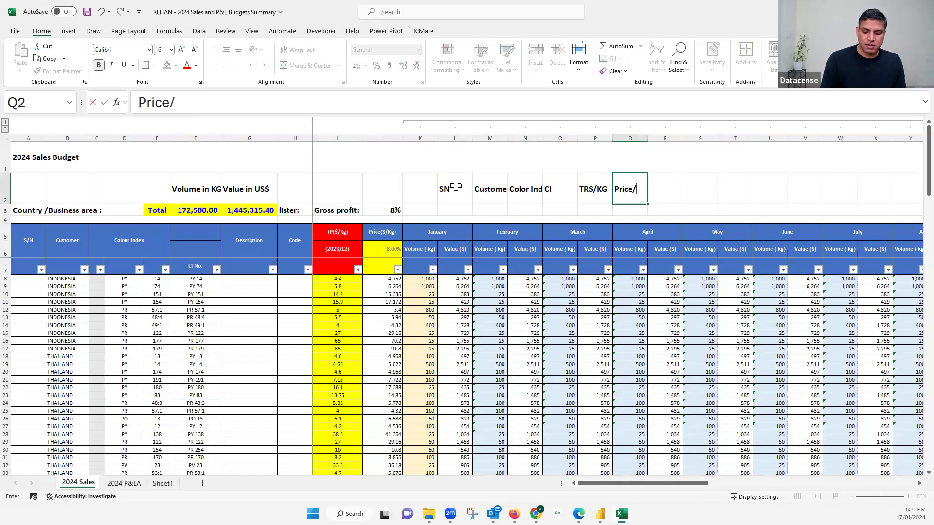
text(KG)
key(Tab)
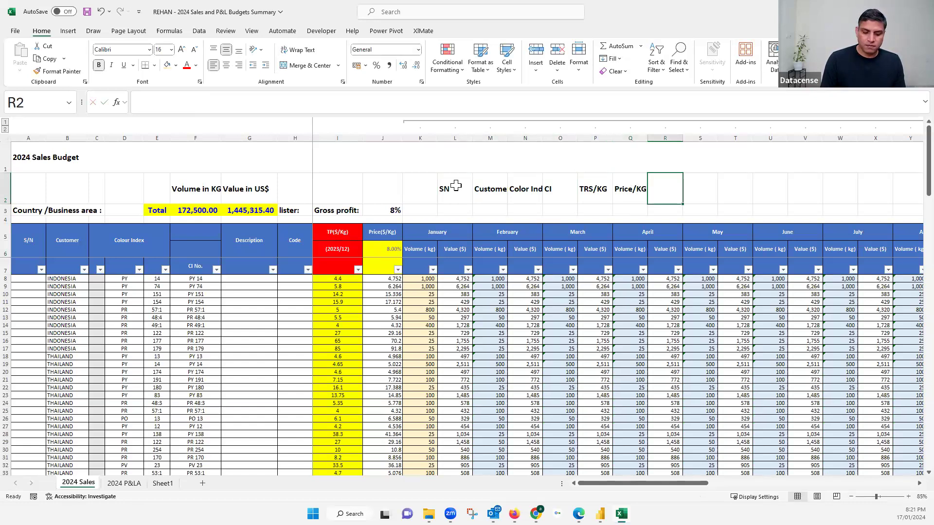
text(Vol)
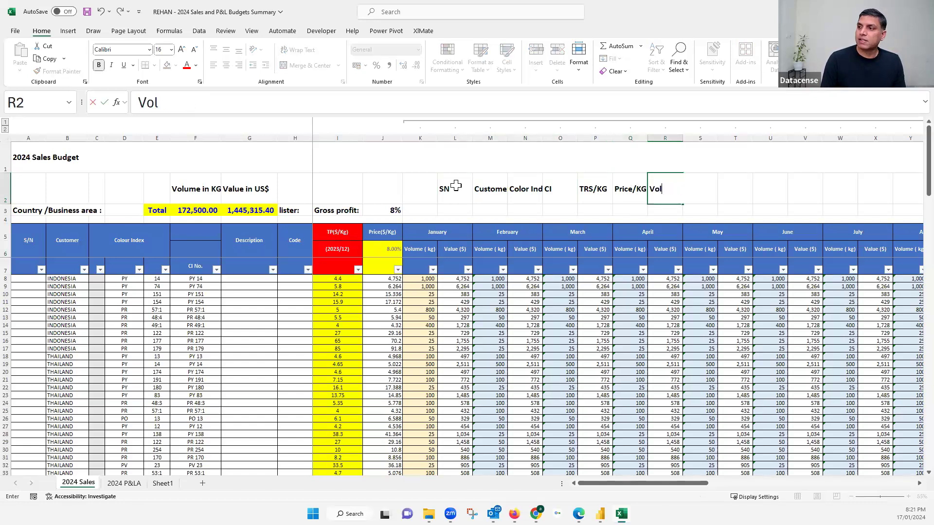
key(Tab)
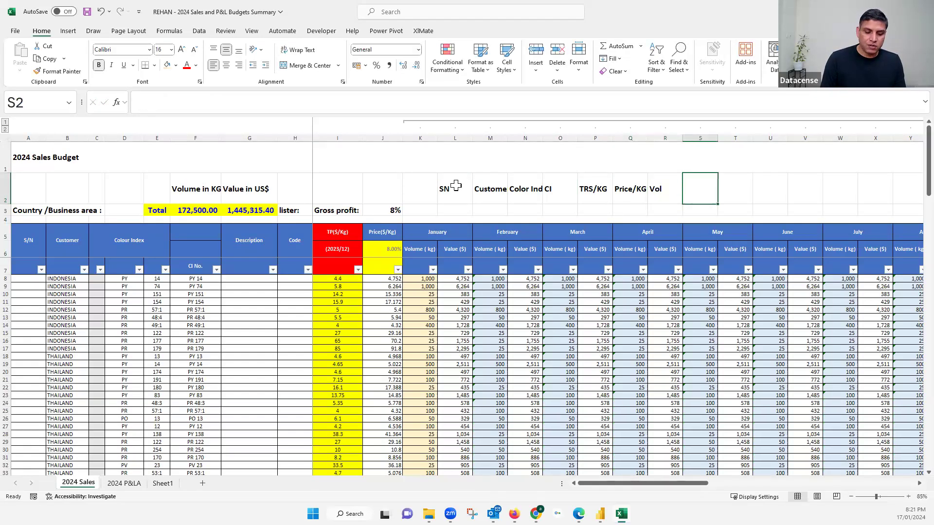
text(Val)
key(Tab)
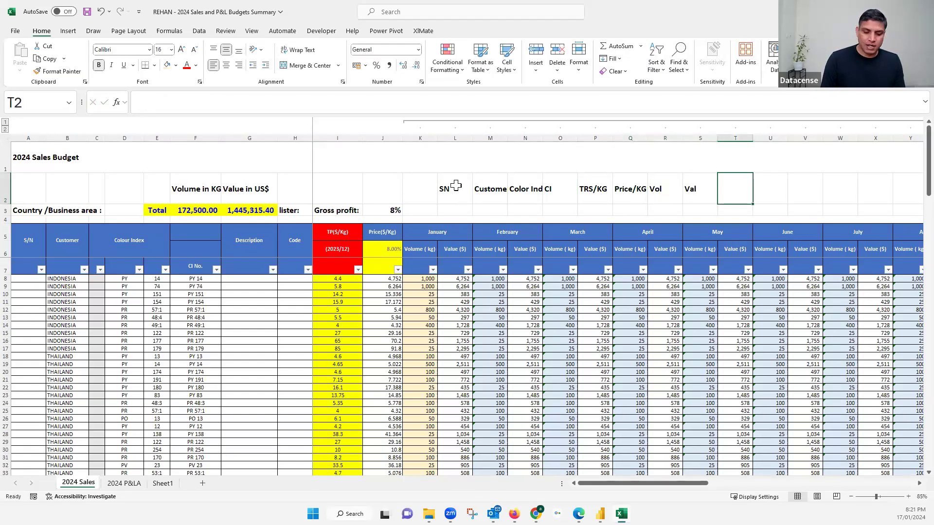
- Enter the heading Month in cell T2 to finish the row of headings
text(Mo)
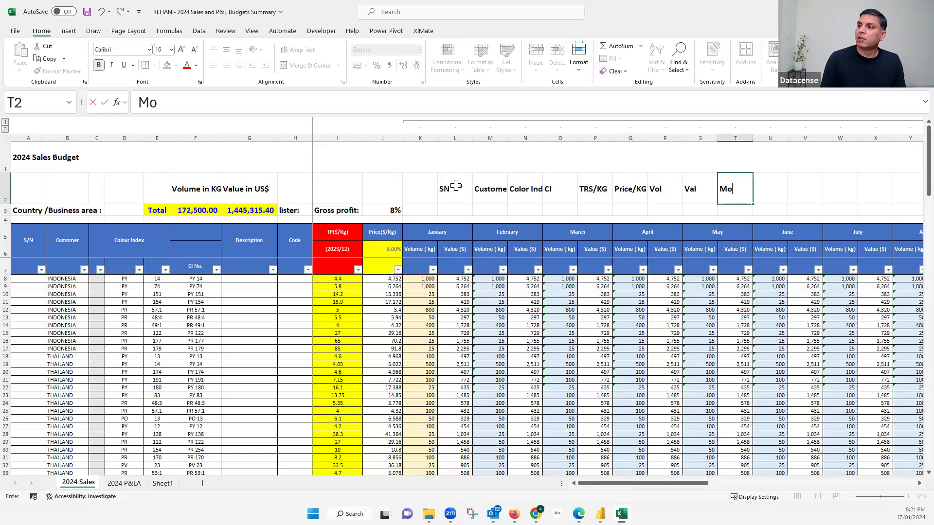
text(tnh)
key(BackSpace)
key(BackSpace)
key(BackSpace)
text(nt)
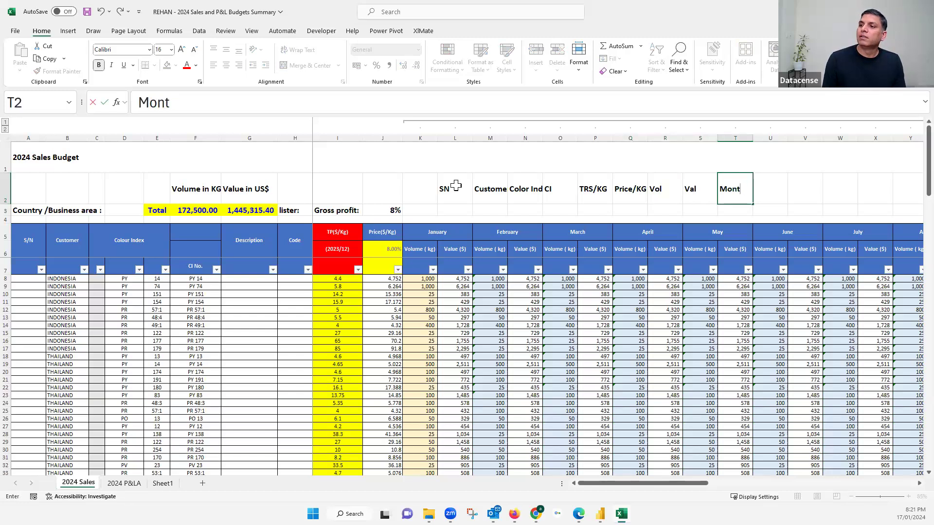
text(h)
key(Return)
- Copy the headings in L2:T2 to row 1 of a new sheet and fit columns A to I to their contents
drag(455, 185, 723, 190)
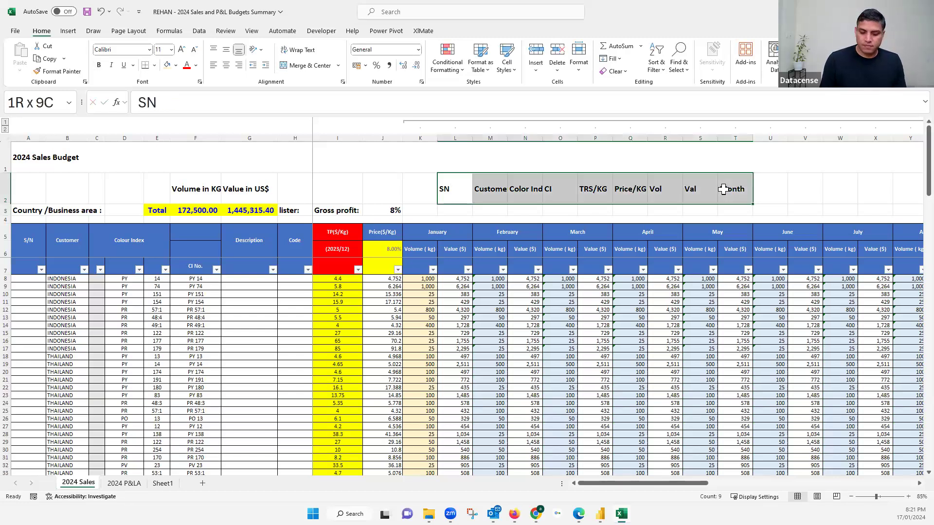
key(ctrl+c)
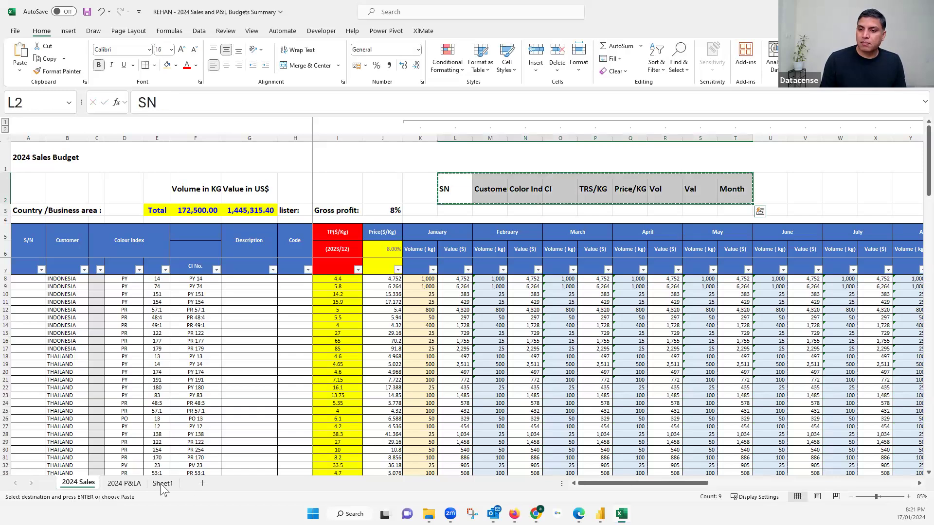
click(192, 484)
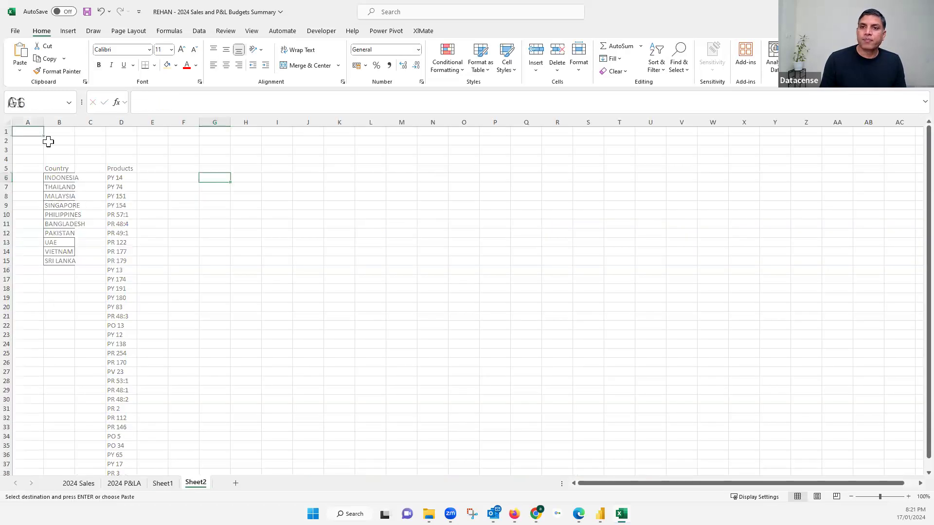
key(ctrl+v)
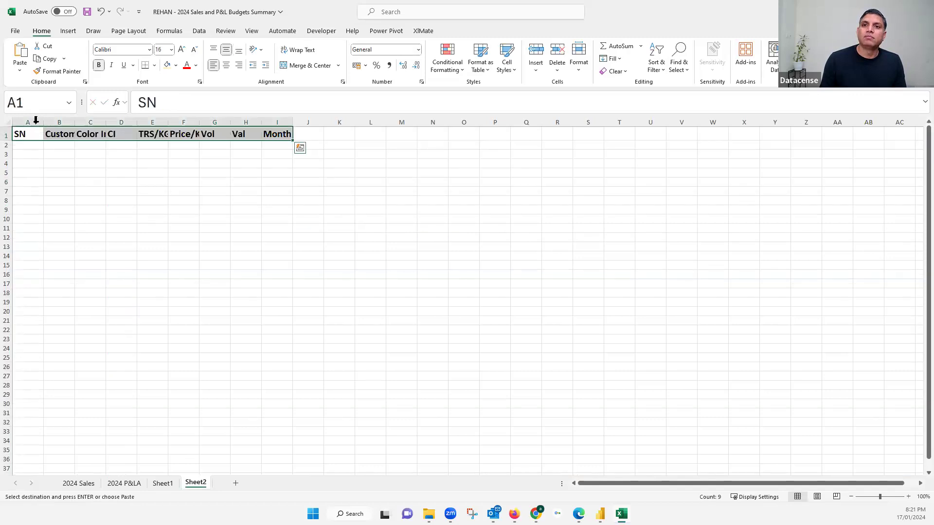
drag(28, 122, 290, 125)
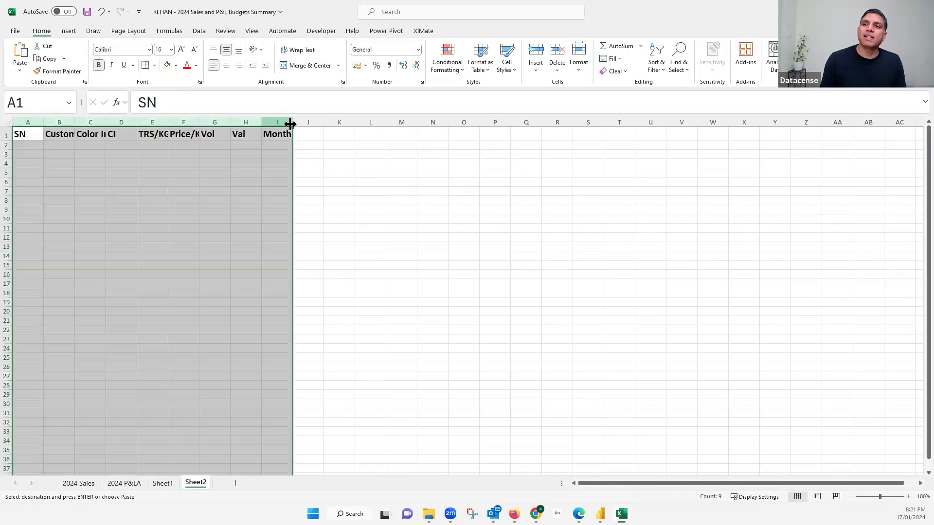
double_click(290, 124)
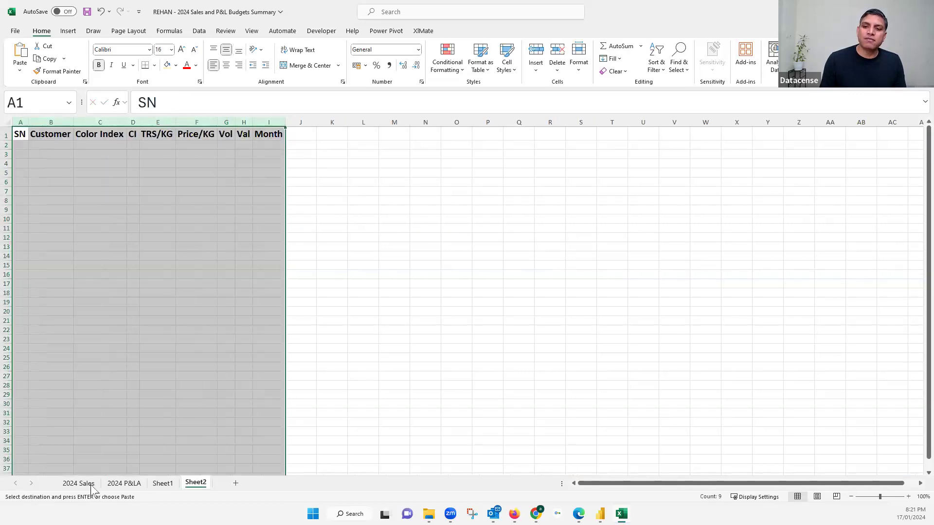
- Compare the monthly column layout of the 2024 Sales sheet with the flat heading row on Sheet2
key(ctrl+Page_Up)
key(ctrl+Page_Up)
key(ctrl+Page_Up)
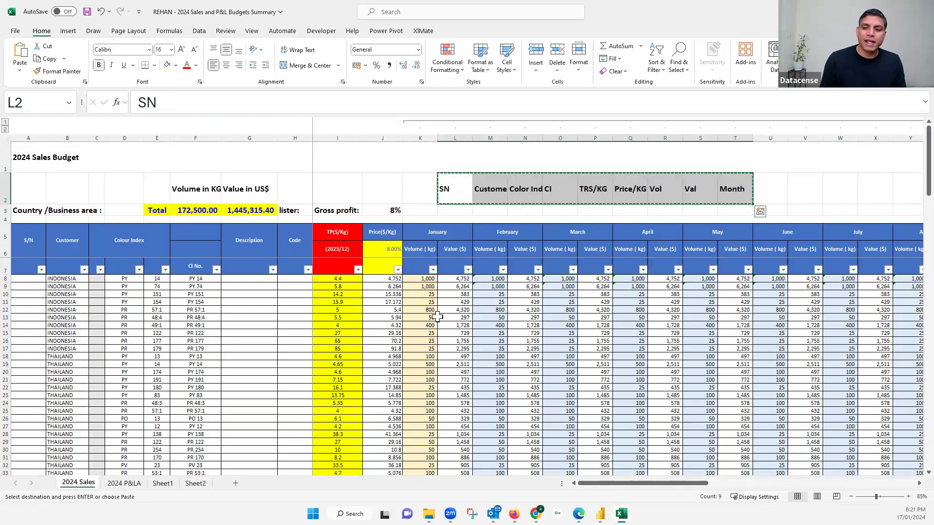
key(ctrl+Page_Down)
key(ctrl+Page_Down)
key(ctrl+Page_Down)
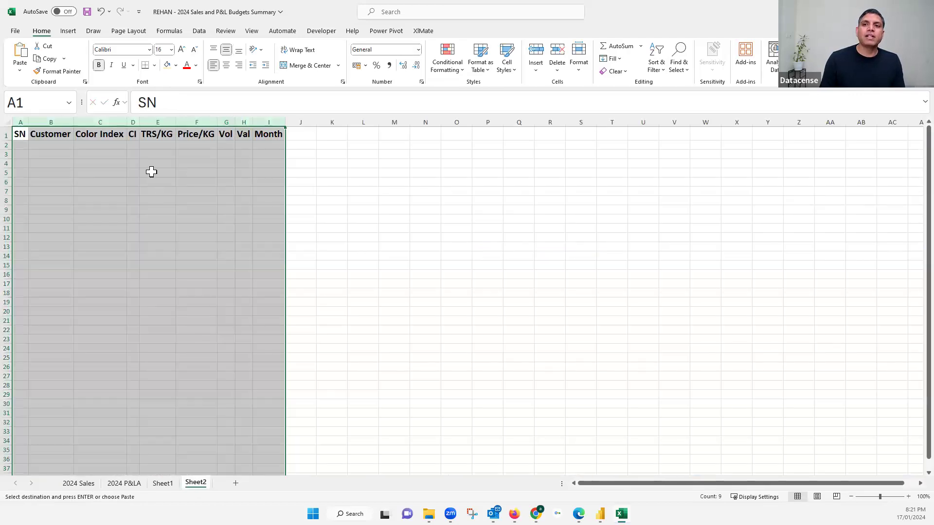
click(151, 172)
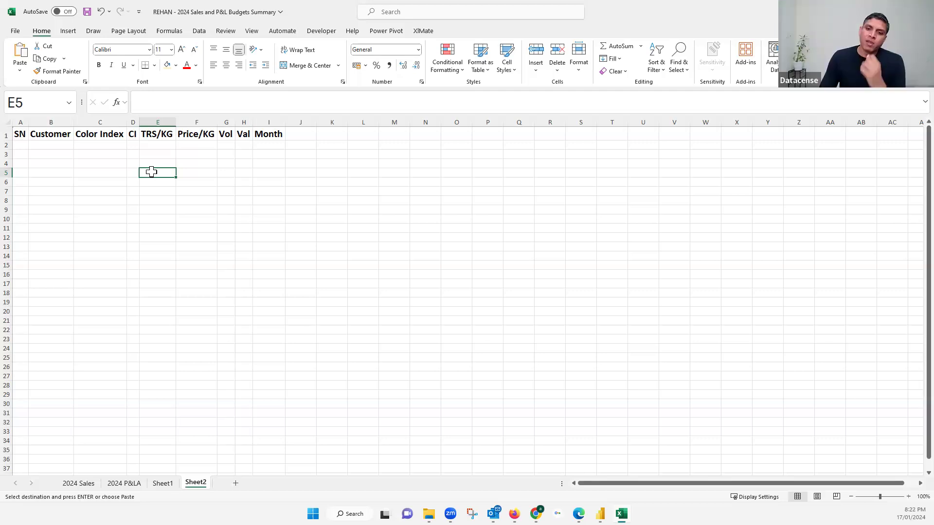
click(89, 483)
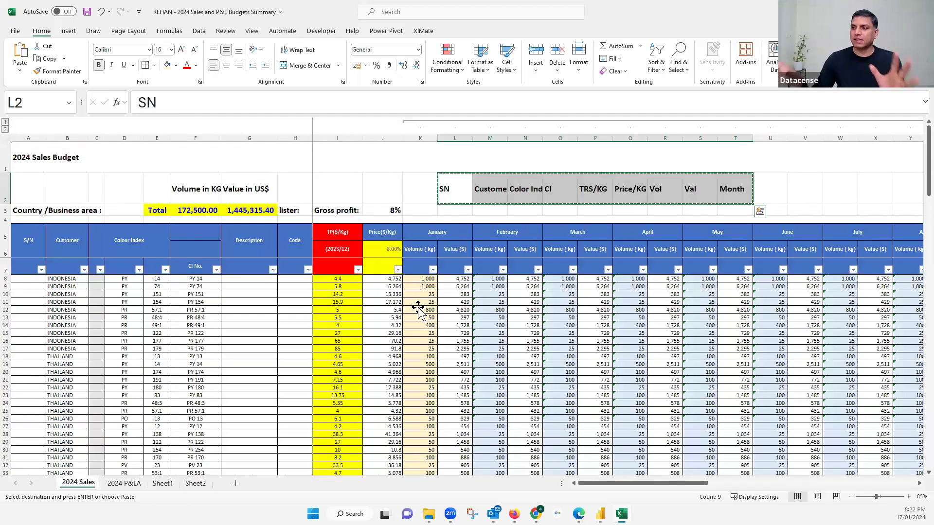
click(418, 310)
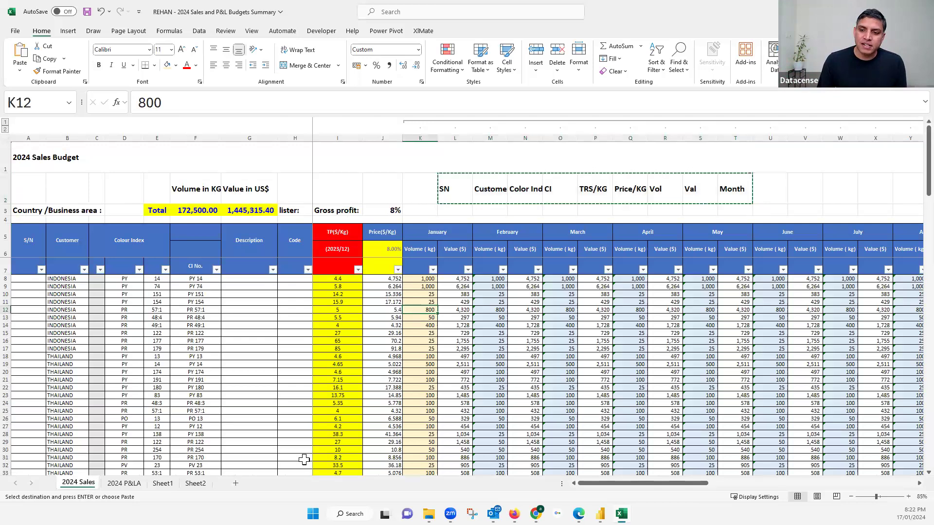
key(ctrl+Page_Down)
key(ctrl+Page_Down)
key(ctrl+Page_Down)
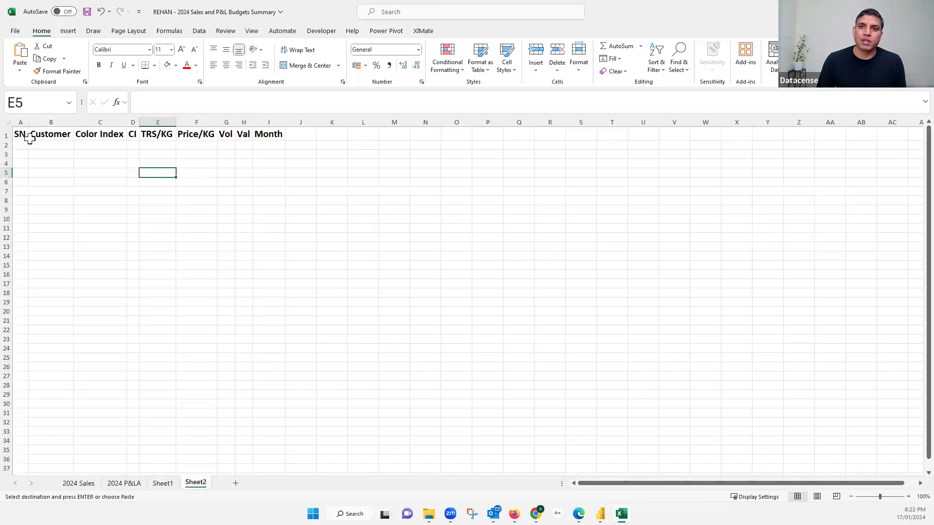
- Apply all borders to the heading row and the empty rows below it, A1:I13 on Sheet2
key(ctrl+Home)
key(ctrl+shift+Right)
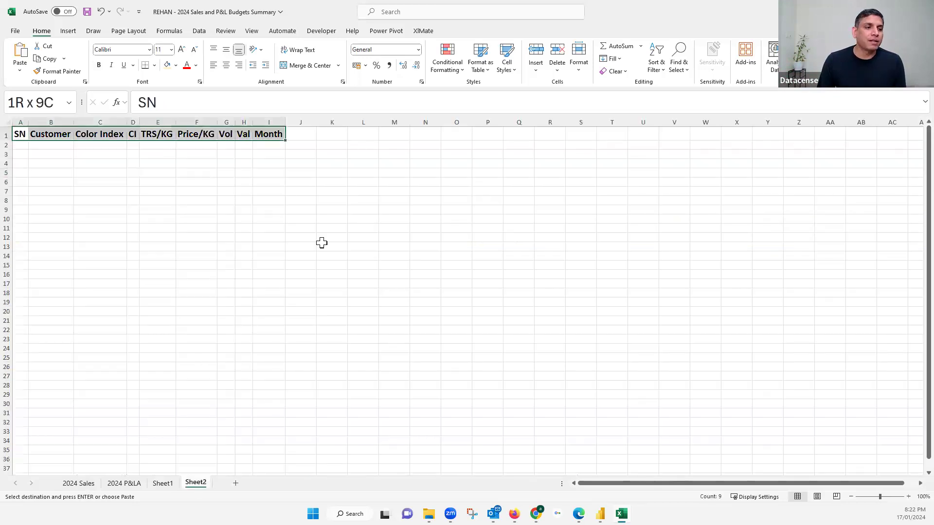
scroll(361, 275, up, 1)
scroll(360, 275, up, 2)
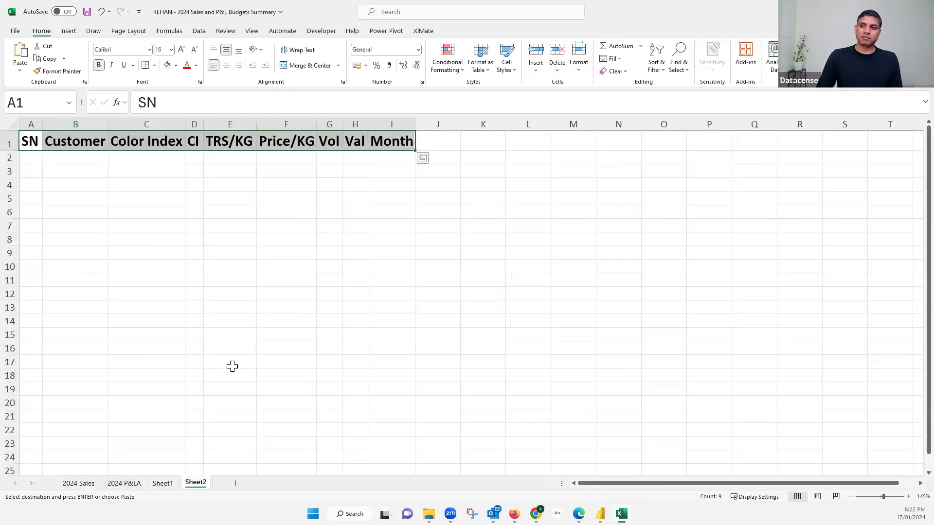
click(232, 346)
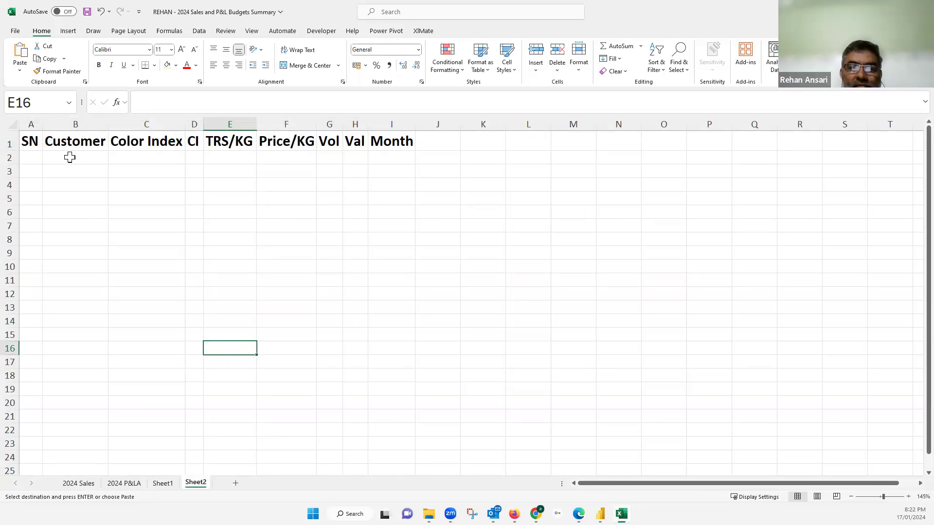
drag(37, 140, 396, 266)
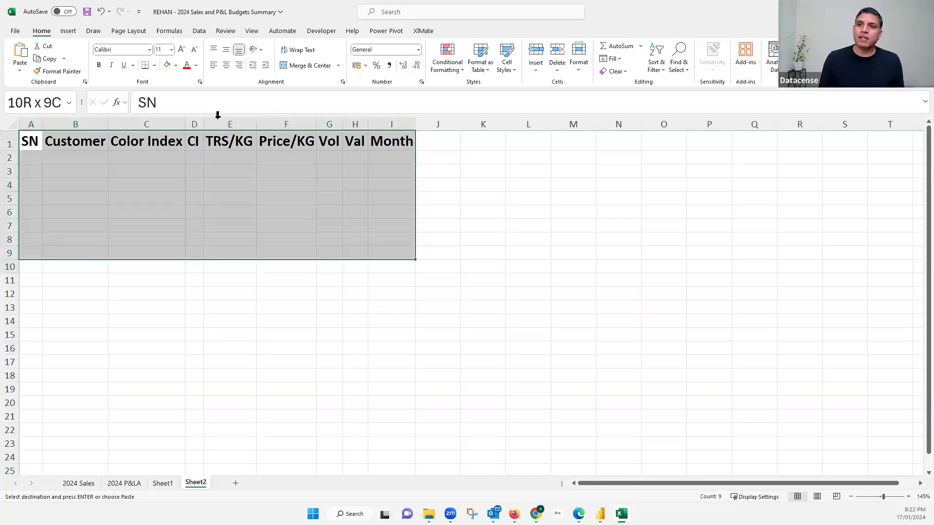
click(155, 66)
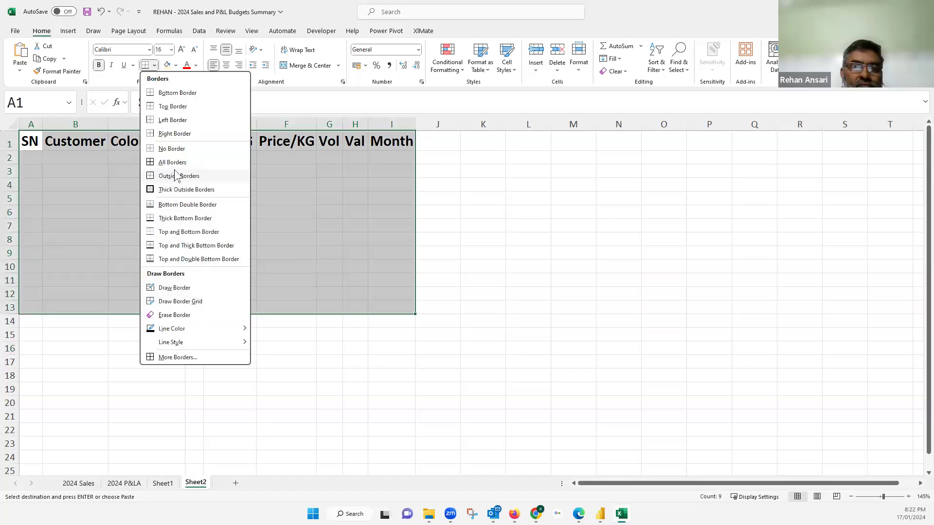
click(172, 162)
click(191, 222)
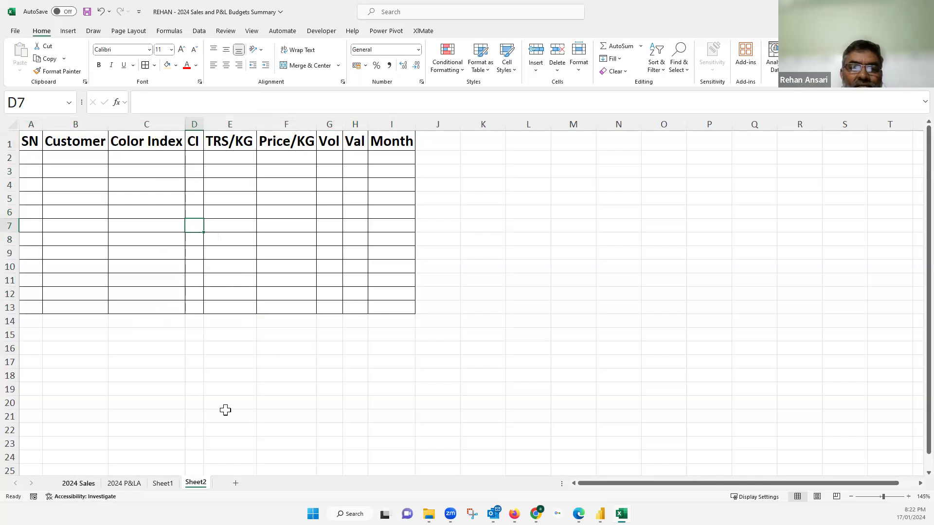
- Return to the 2024 Sales sheet and inspect the January volume in K16
key(ctrl+Page_Up)
key(ctrl+Page_Up)
key(ctrl+Page_Up)
click(435, 341)
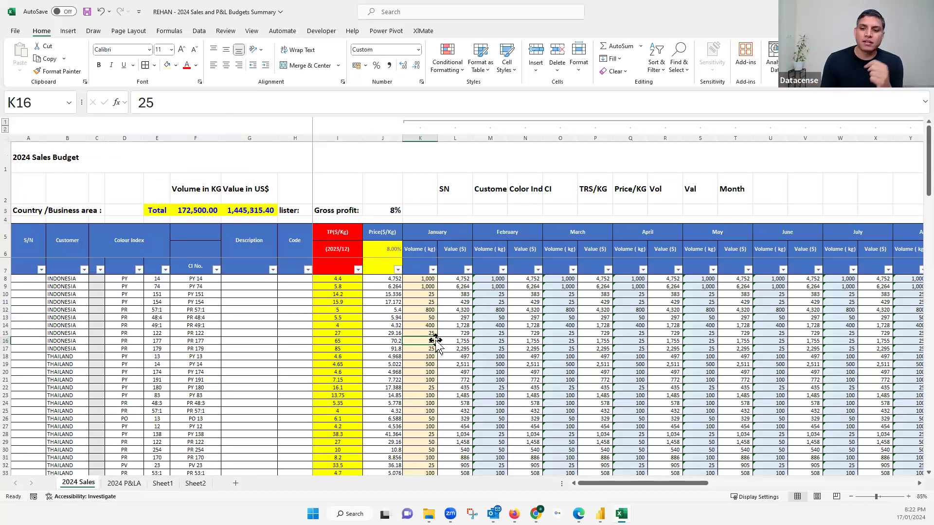
- Go back to the bordered flat table on Sheet2 and save the workbook
click(195, 484)
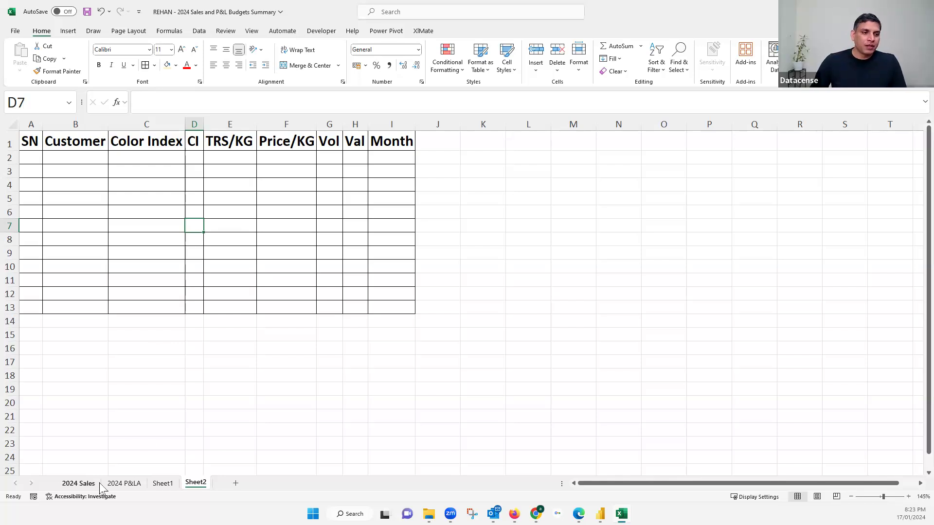
click(153, 320)
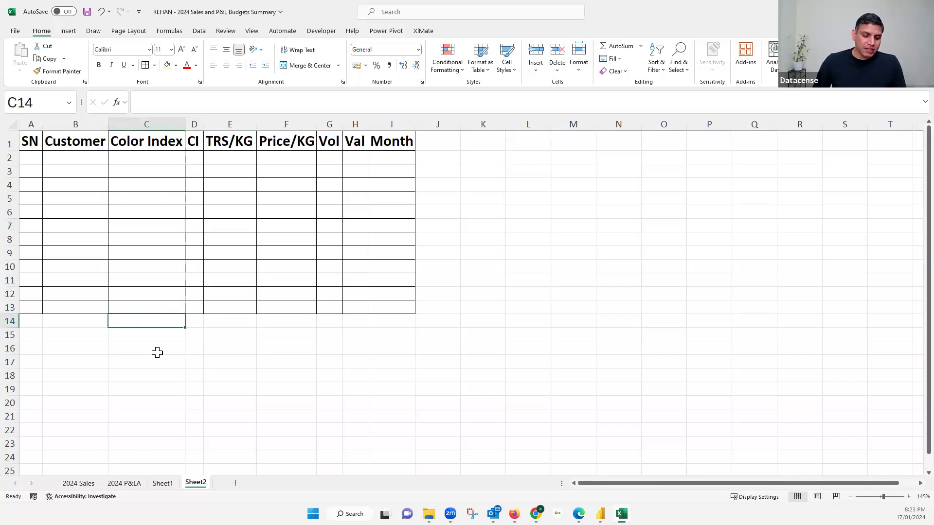
key(ctrl+s)
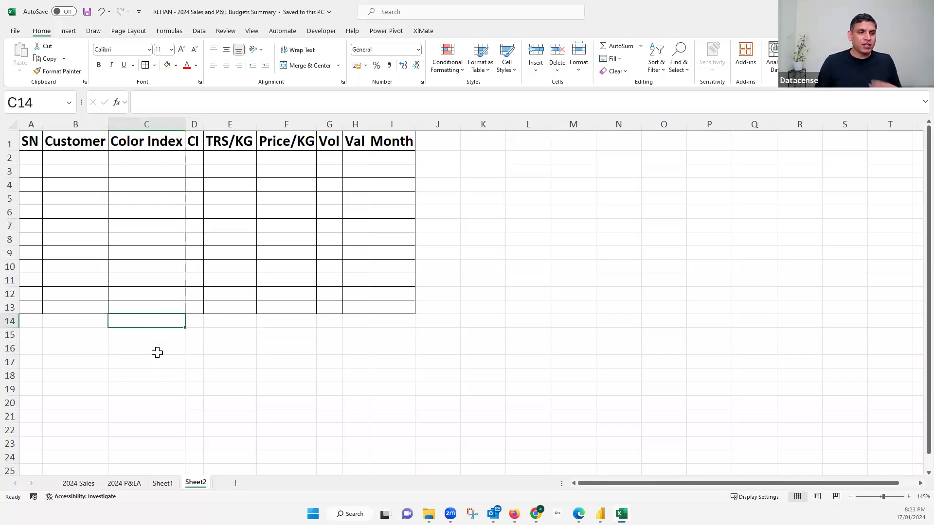
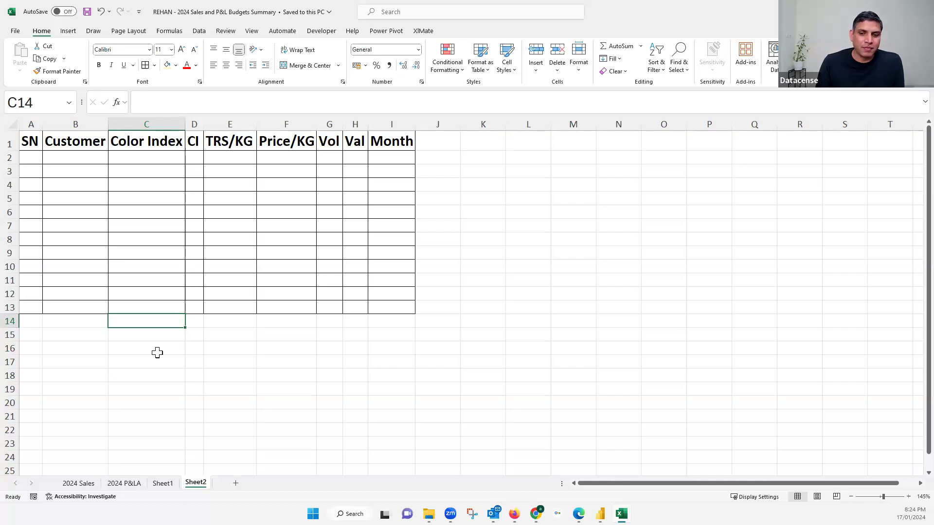
- Inspect the January value formula in L8 on 2024 Sales and view its Custom and Accounting number format settings without changing them
click(85, 487)
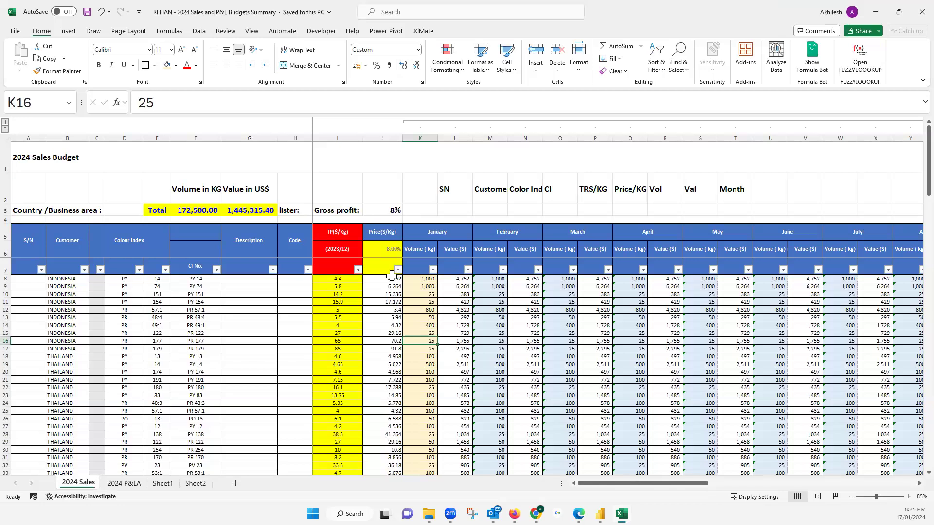
click(417, 279)
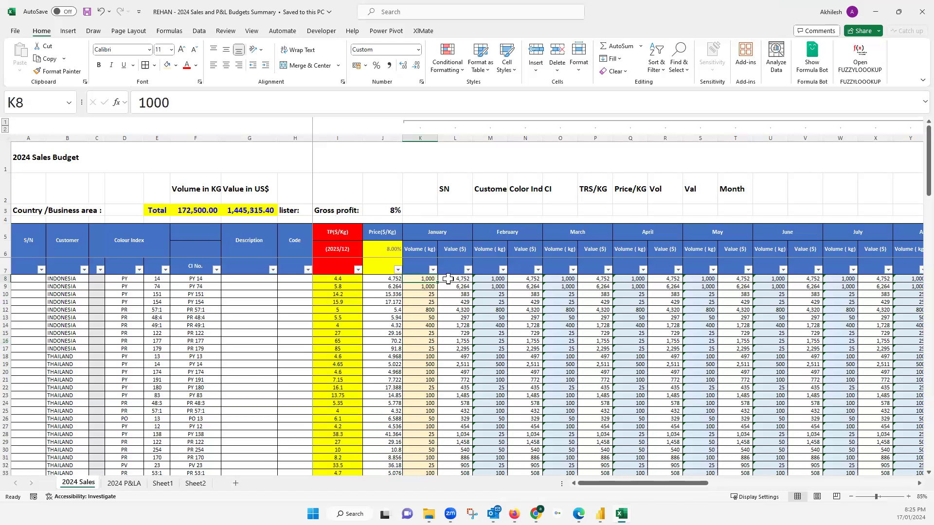
click(450, 280)
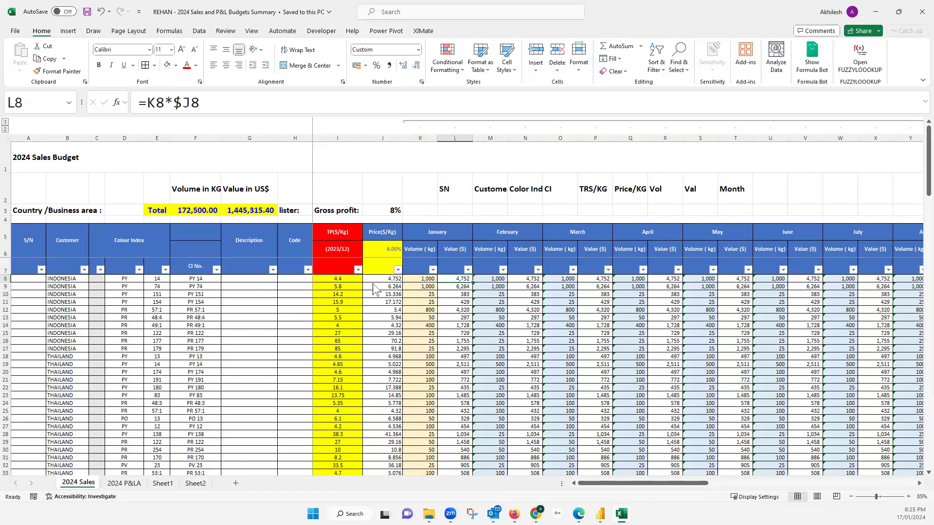
key(ctrl+1)
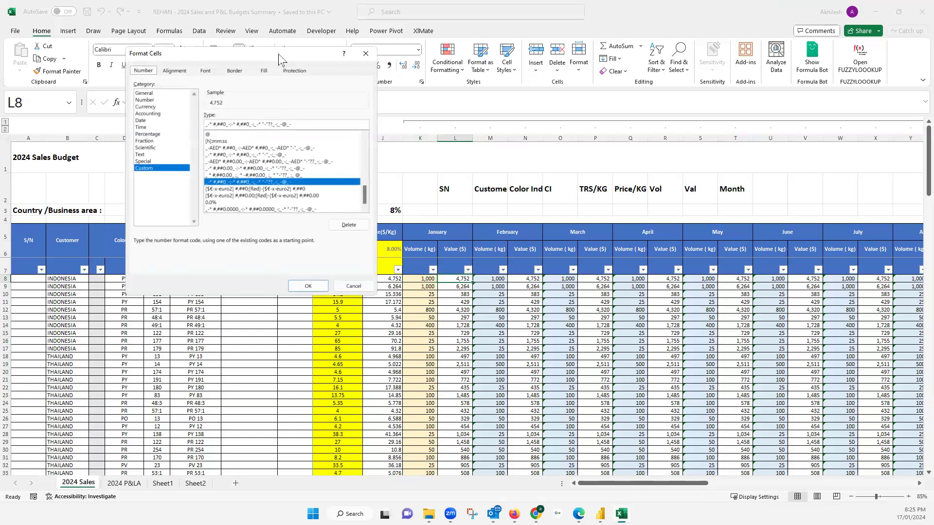
drag(280, 60, 383, 74)
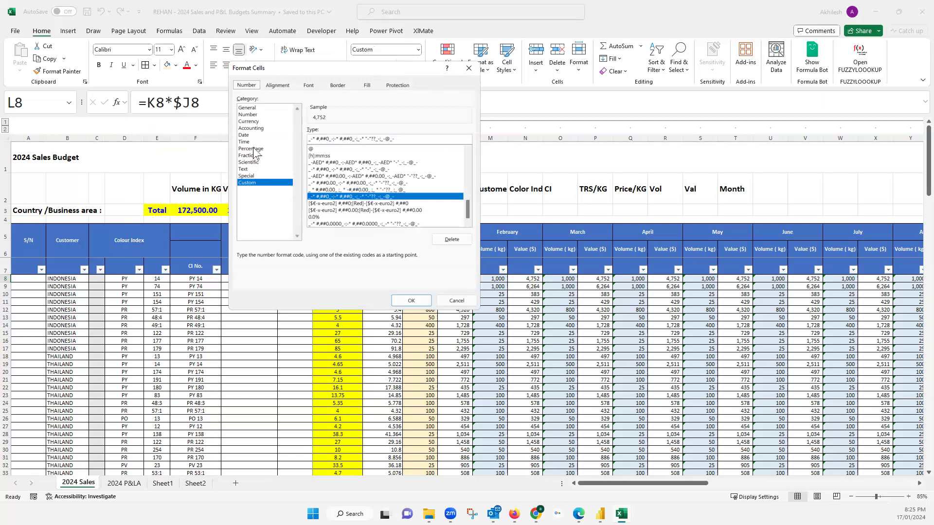
click(256, 129)
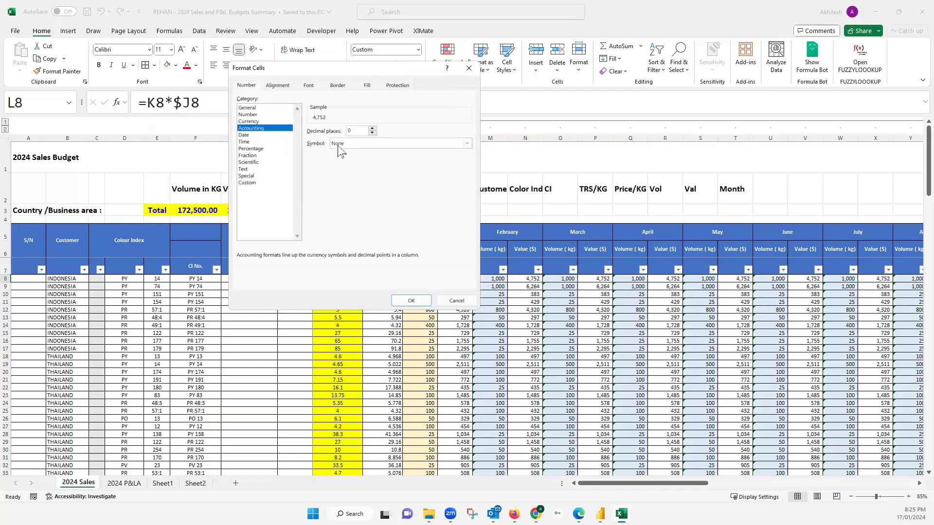
click(445, 301)
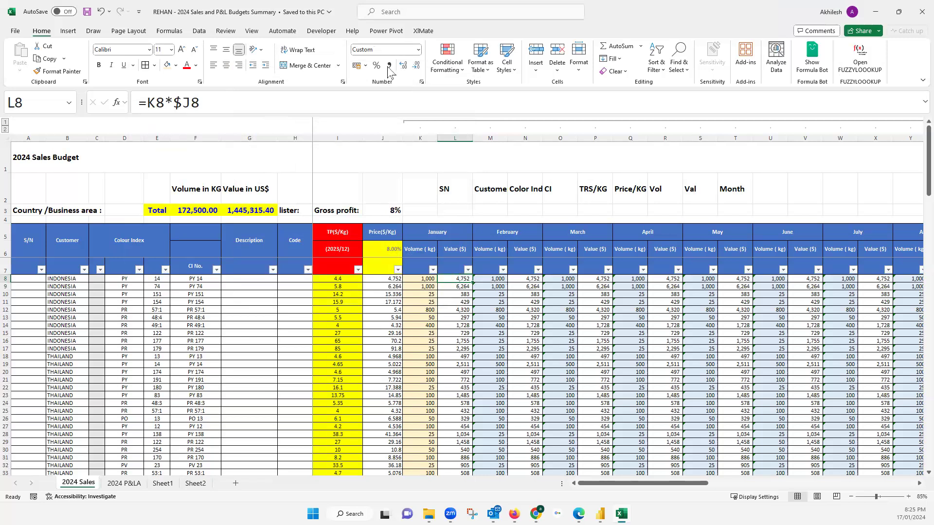
- Try the default accounting number format on L8, undo it, and widen column L
click(358, 66)
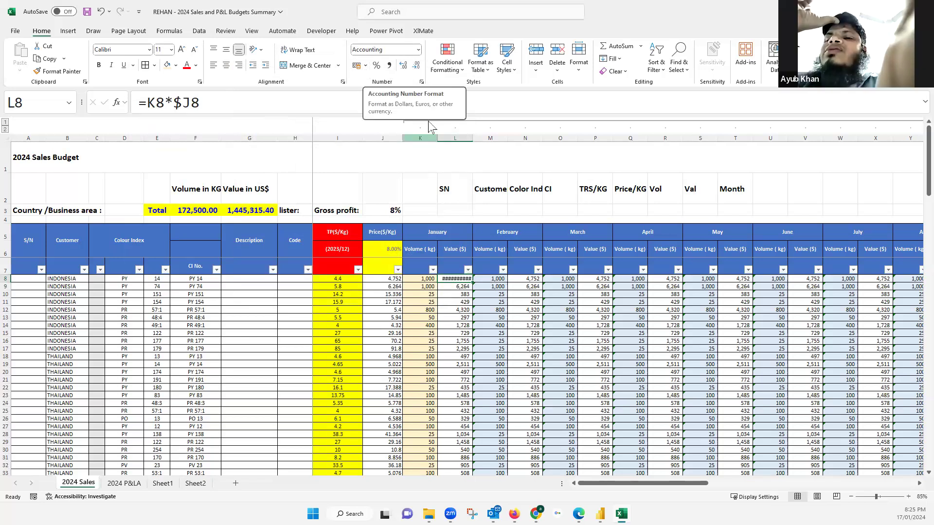
key(ctrl+z)
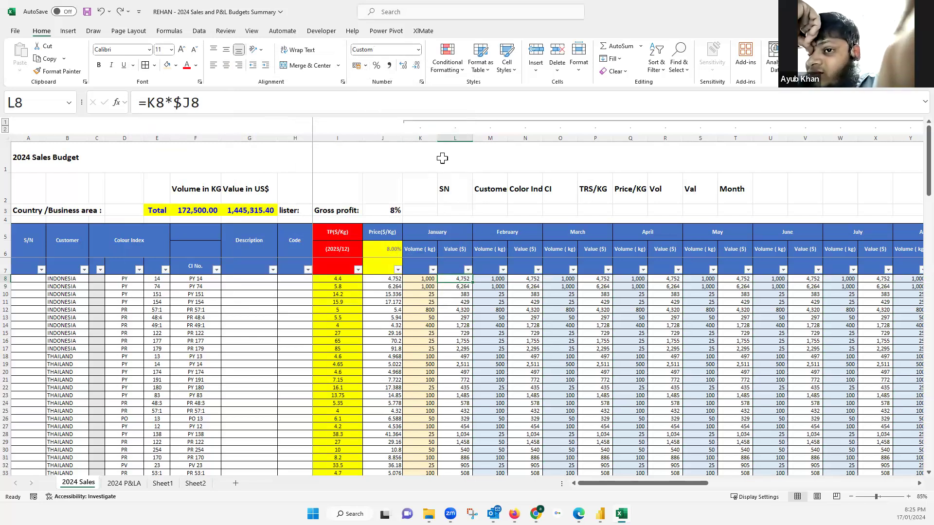
drag(472, 140, 491, 140)
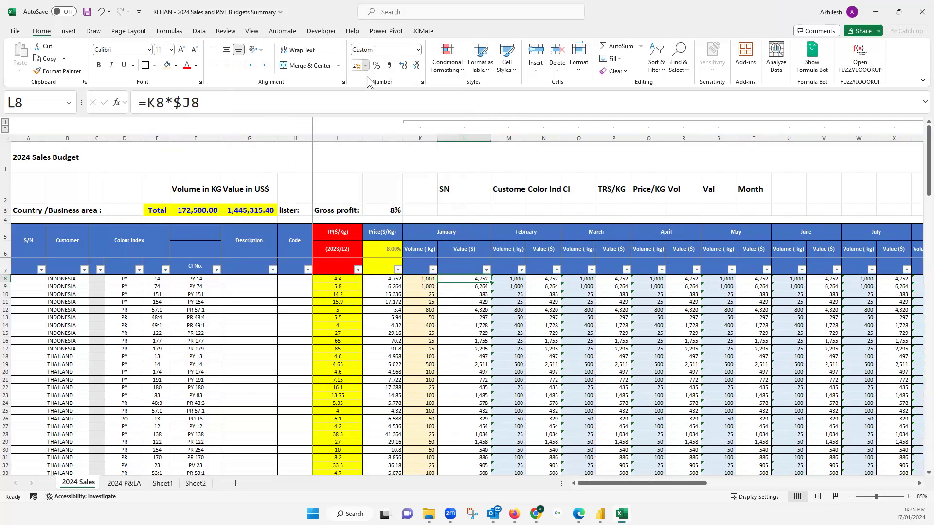
- Try the AED English (U.A.E.) accounting format on L8, followed by the default currency format
click(365, 65)
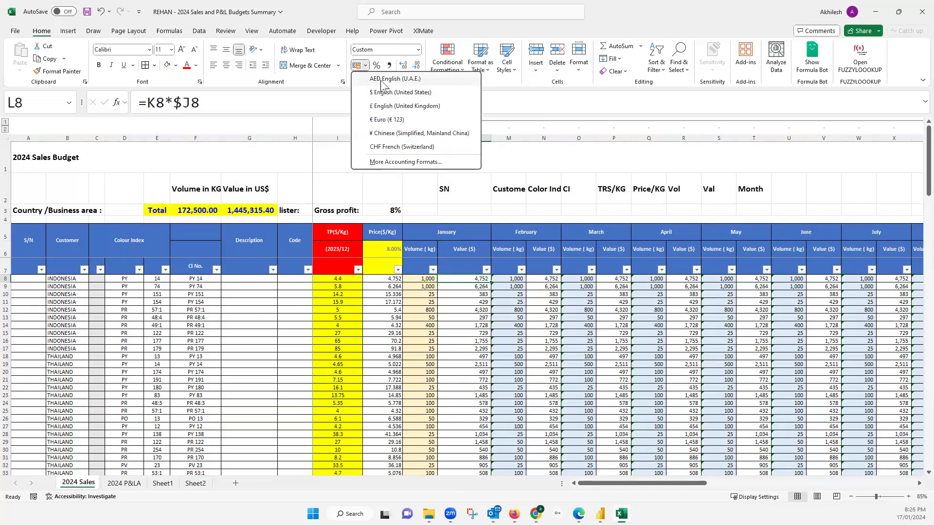
click(383, 80)
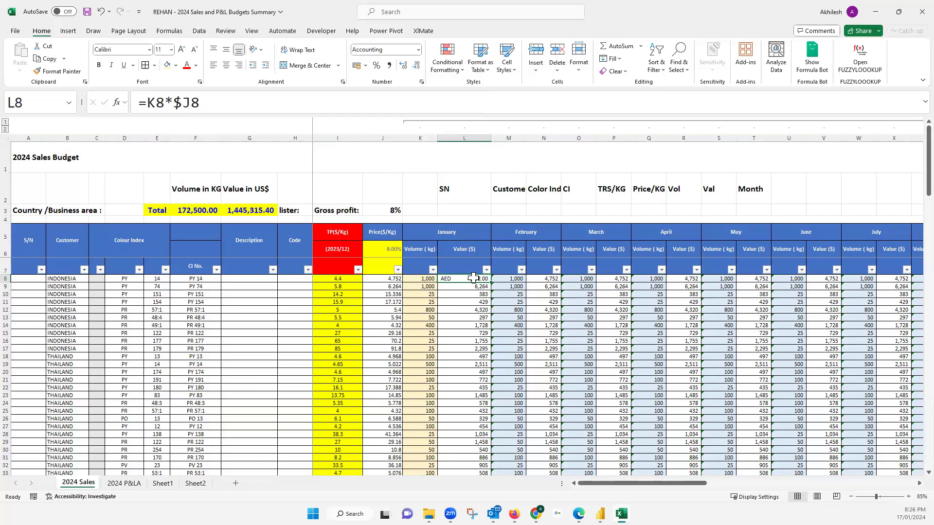
key(ctrl+shift+4)
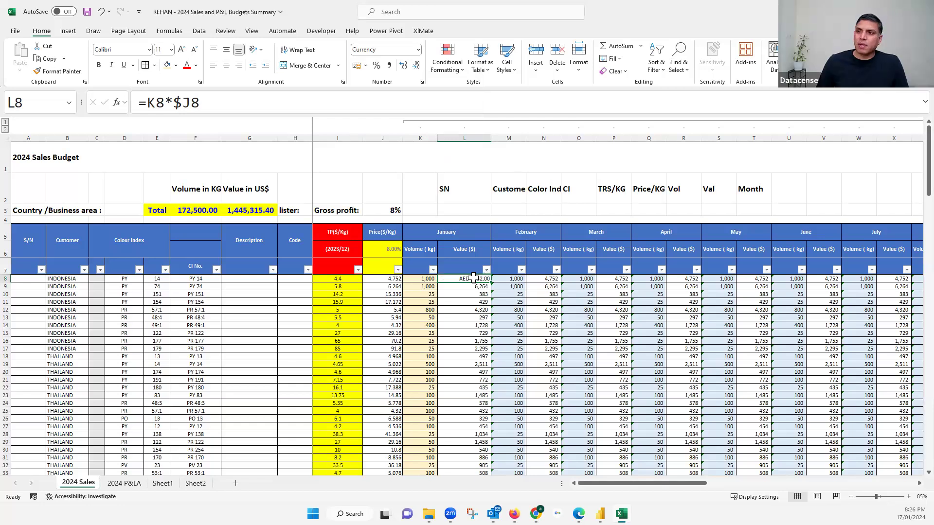
- Compare the Currency, Number, Accounting and General format categories for L8 and cancel without applying any
key(ctrl+1)
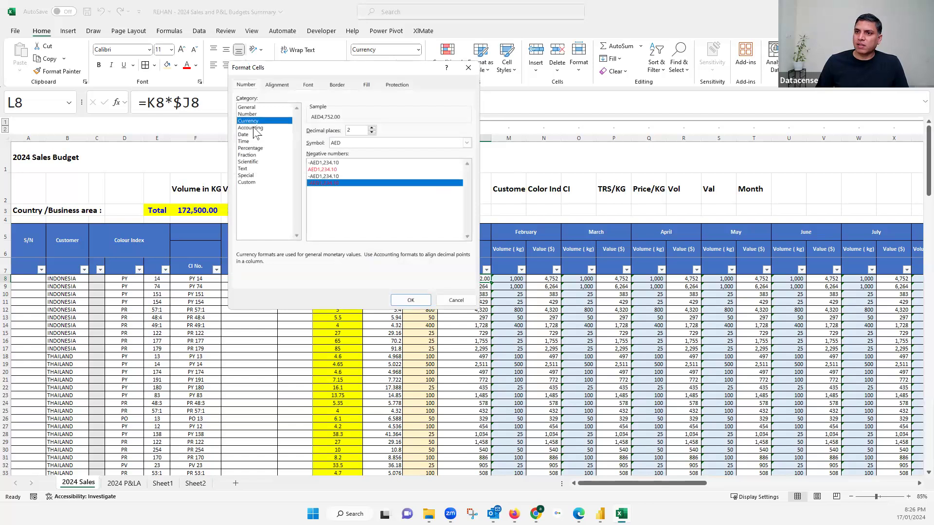
click(252, 115)
click(251, 127)
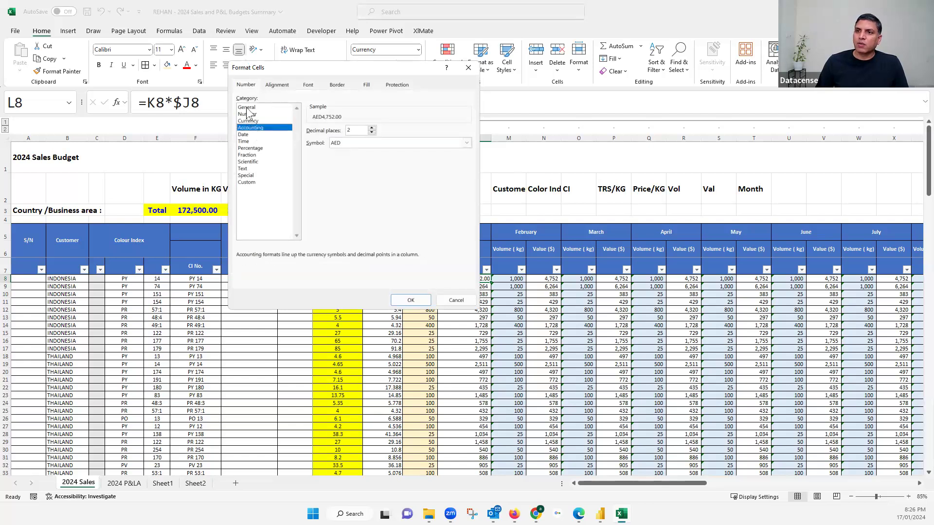
click(248, 107)
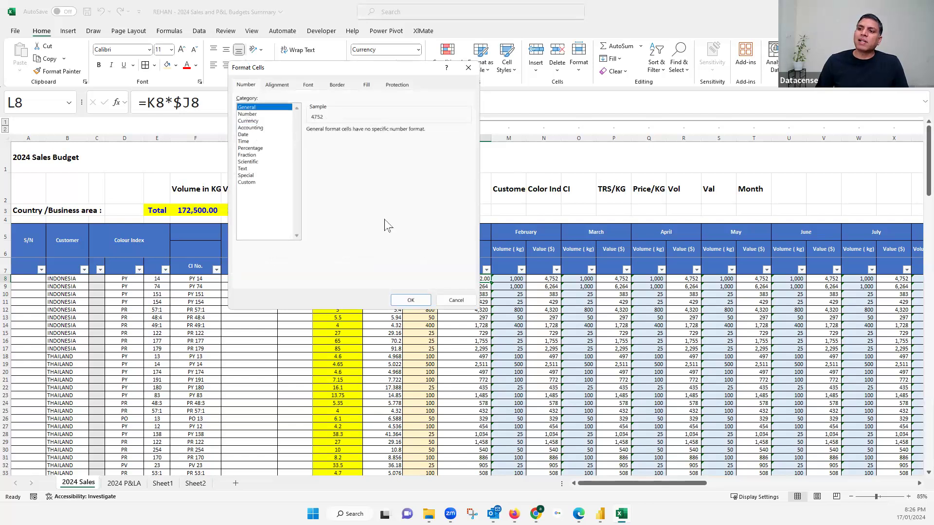
click(455, 301)
click(455, 301)
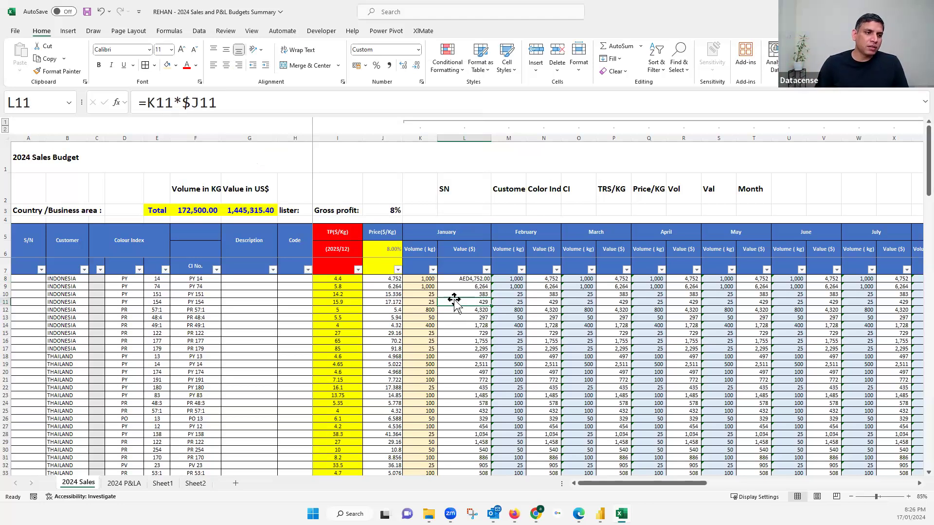
- Undo the currency and AED accounting formatting of L8
click(466, 278)
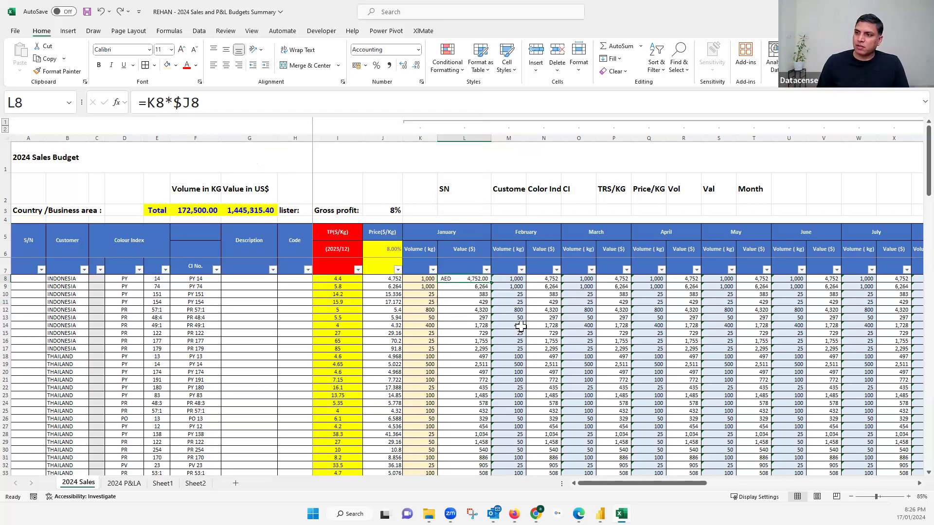
key(ctrl+z)
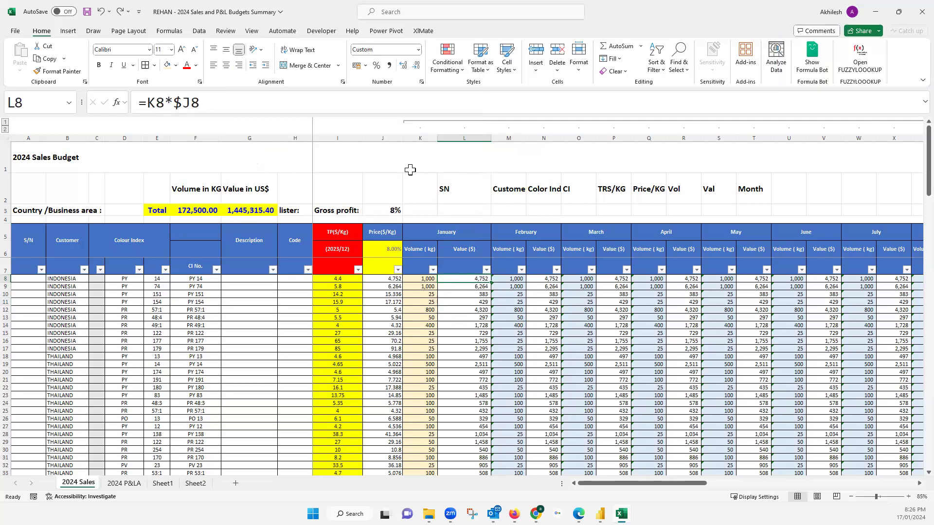
- Start recording a macro named Dollor on cell L8, with shortcut Ctrl+Shift+Z, stored in the Personal Macro Workbook
click(365, 66)
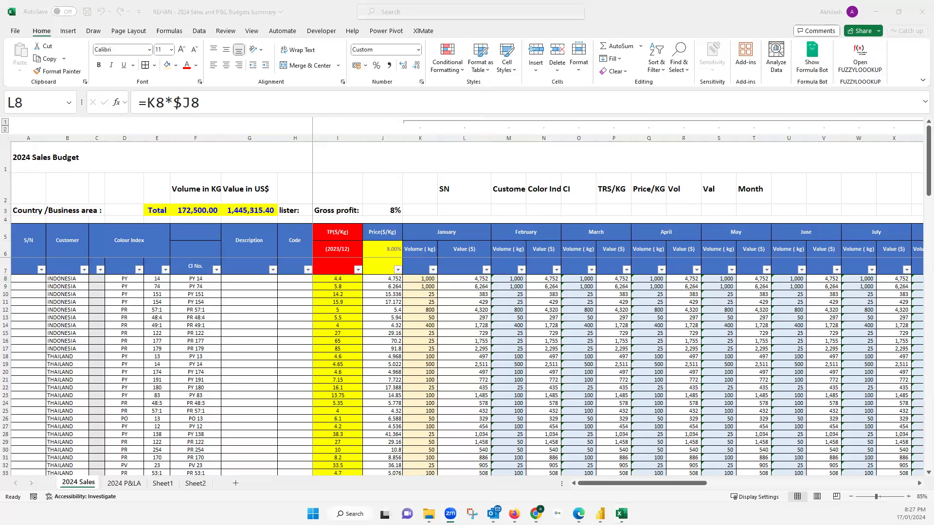
click(467, 278)
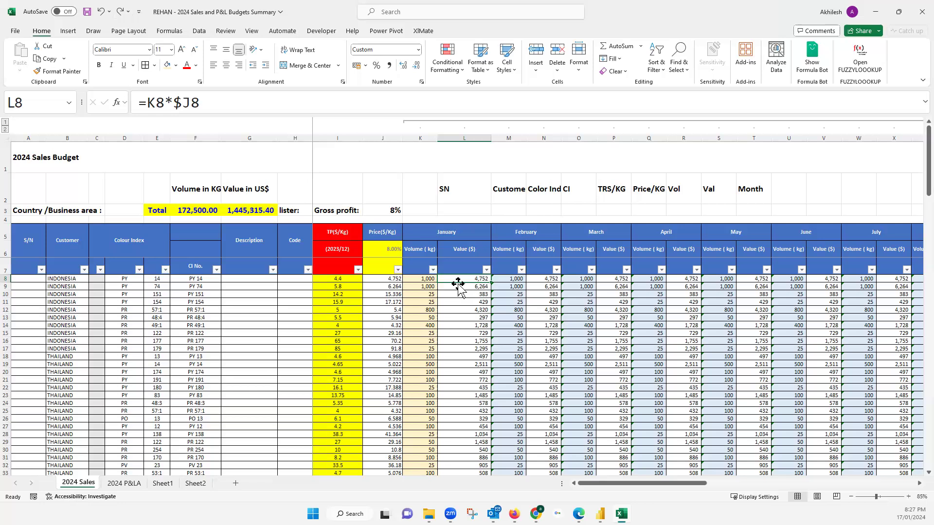
click(33, 497)
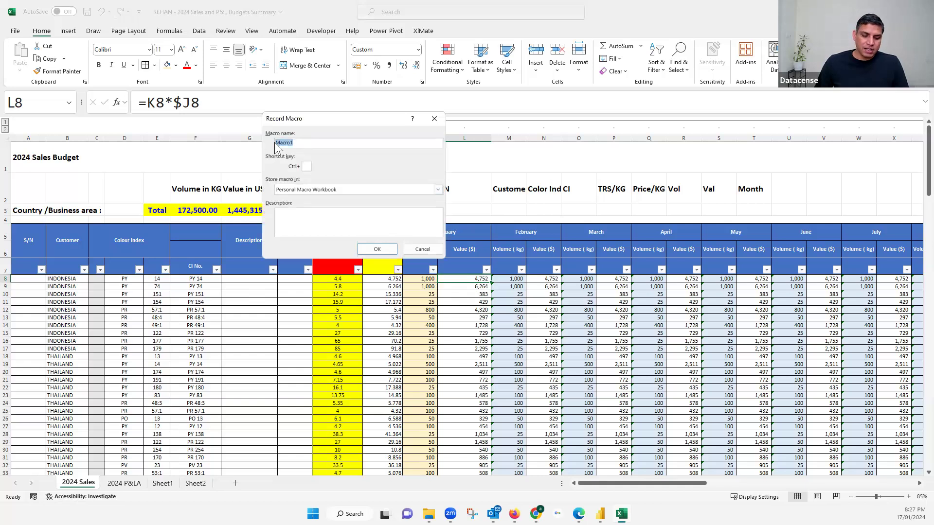
text(Doll)
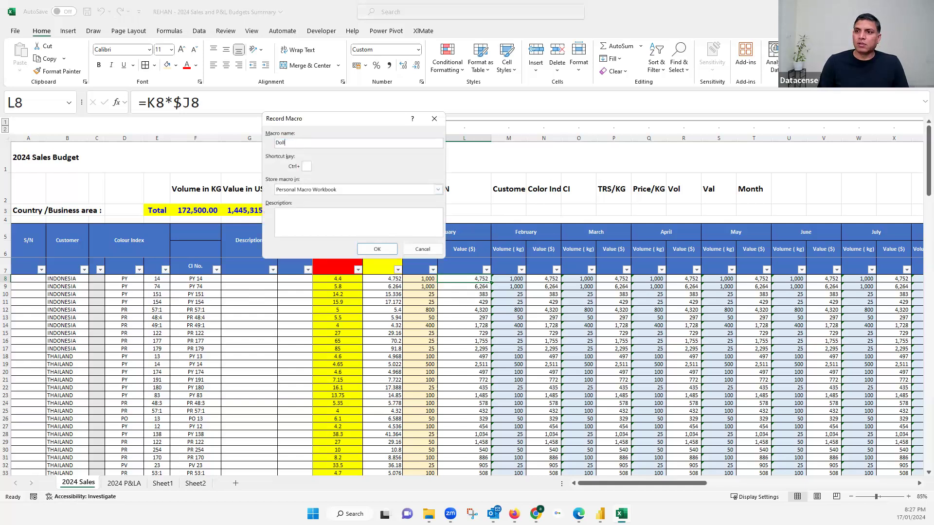
text(or)
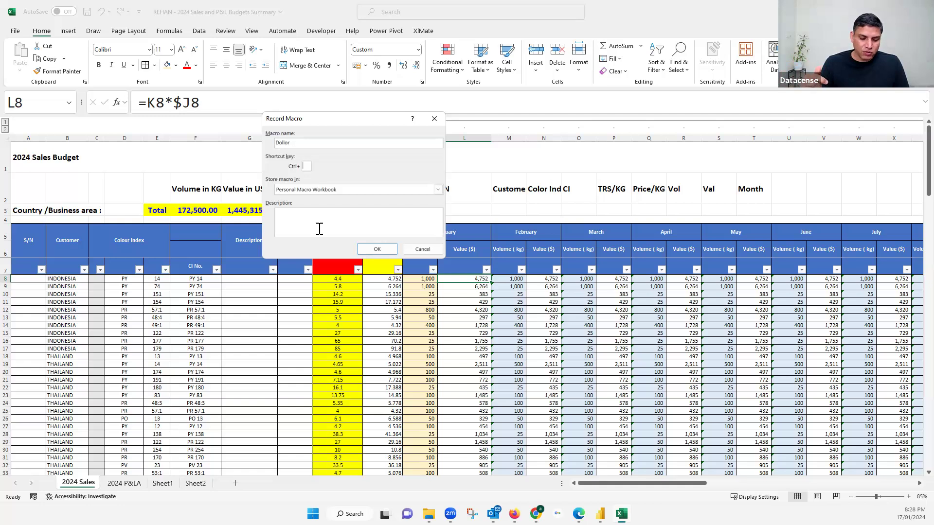
text(Z)
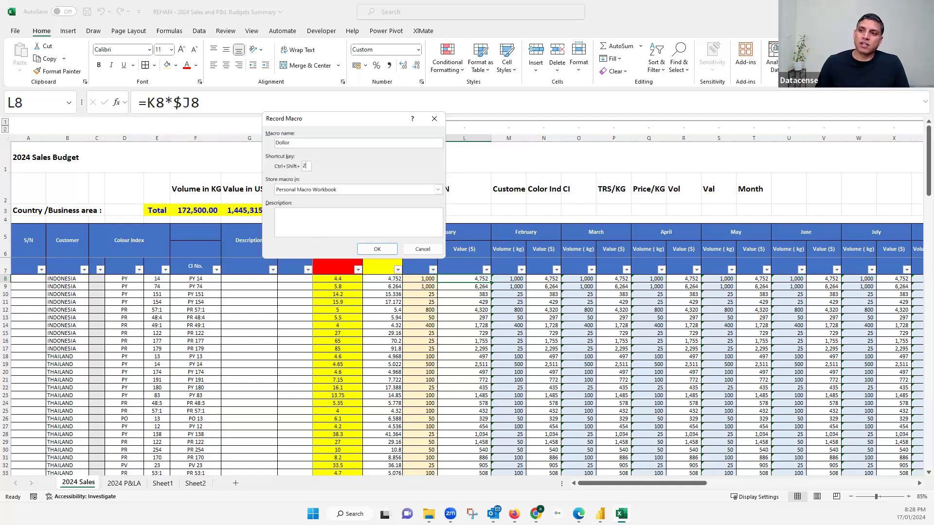
click(378, 249)
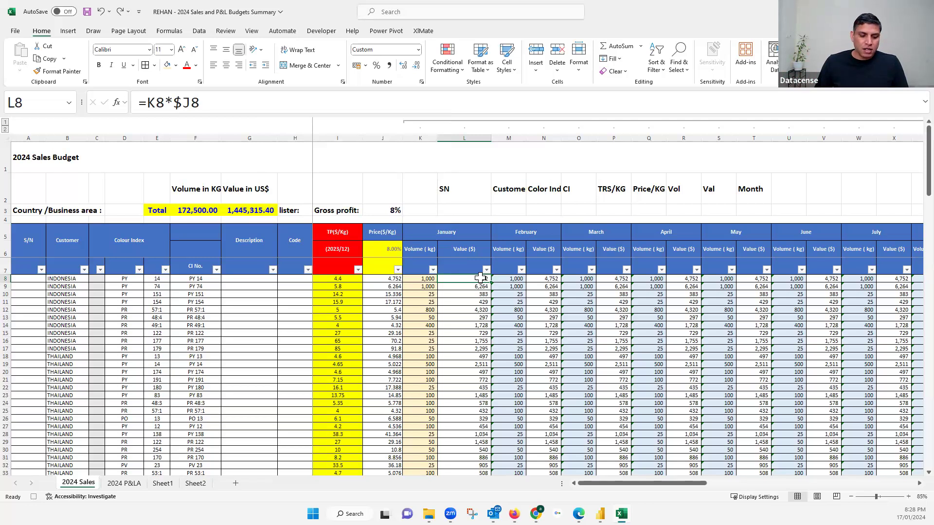
- Apply a custom number format to cell L8 with a $ prefix, thousands separator and no decimals
key(ctrl+1)
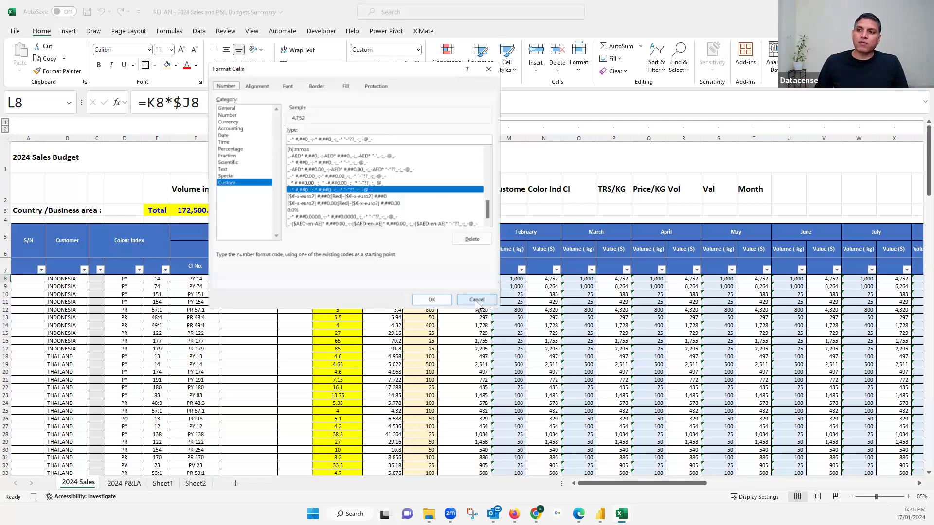
click(230, 114)
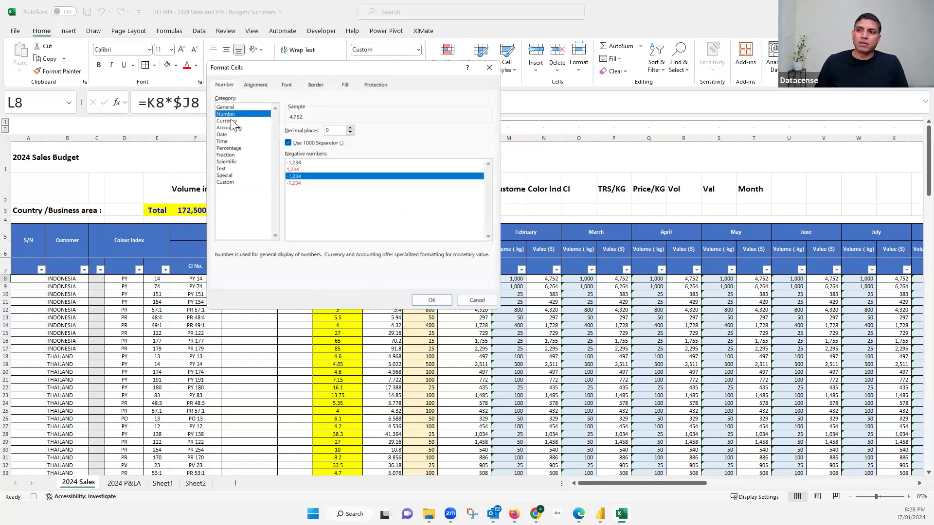
click(232, 185)
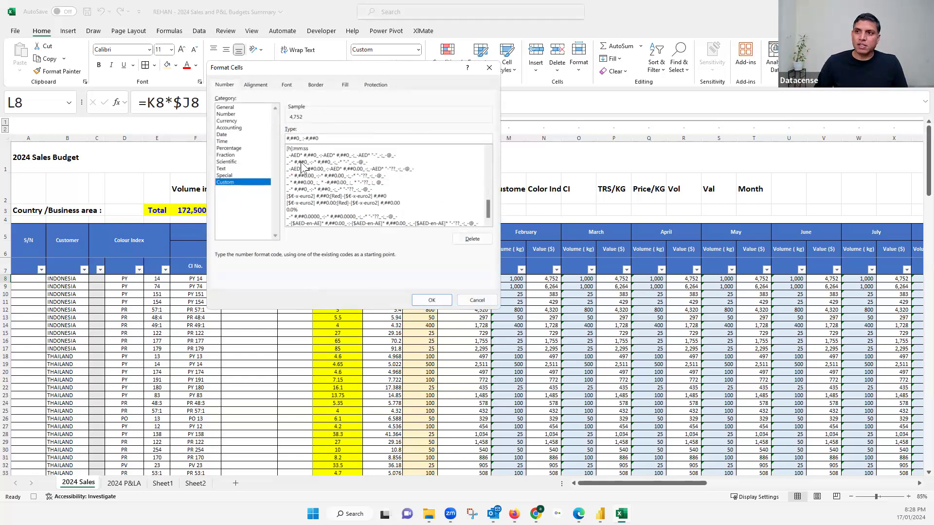
text($)
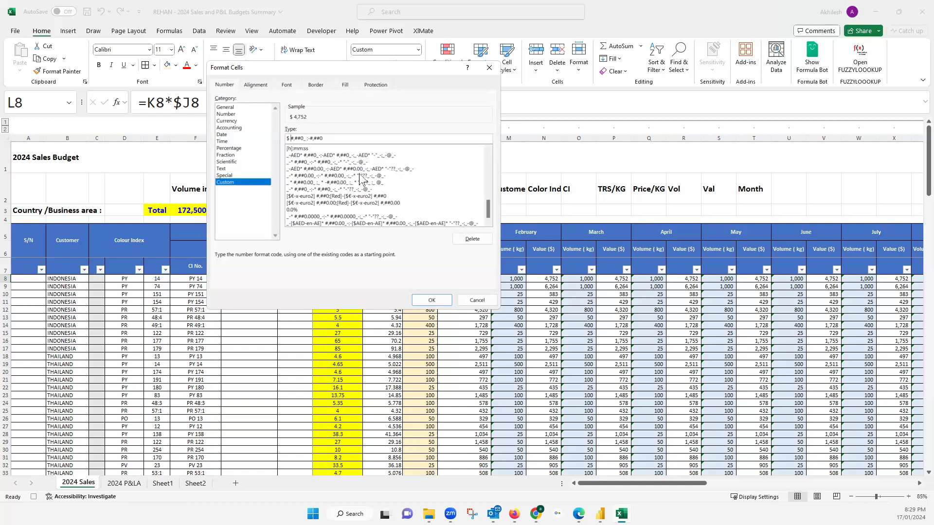
click(433, 301)
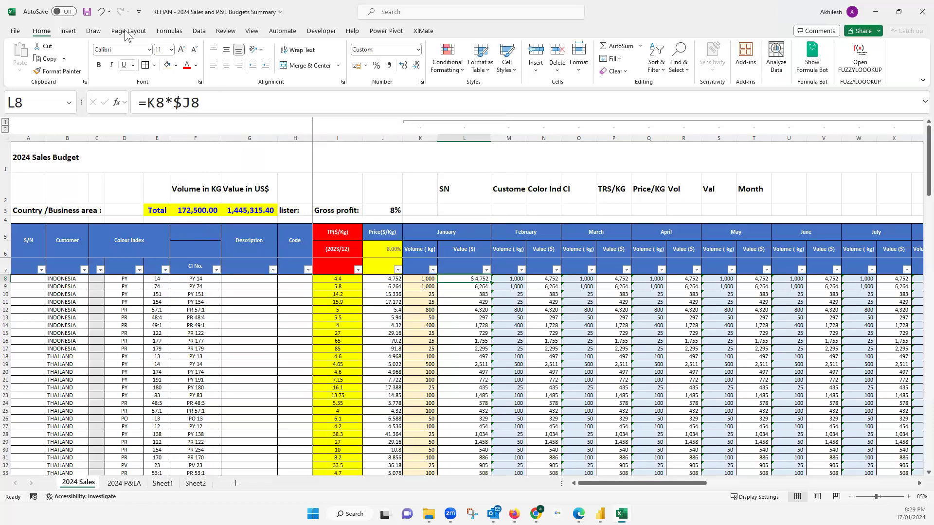
- Repeat the dollar number format on the January values in cells L9 to L20
click(479, 286)
shift+click(474, 372)
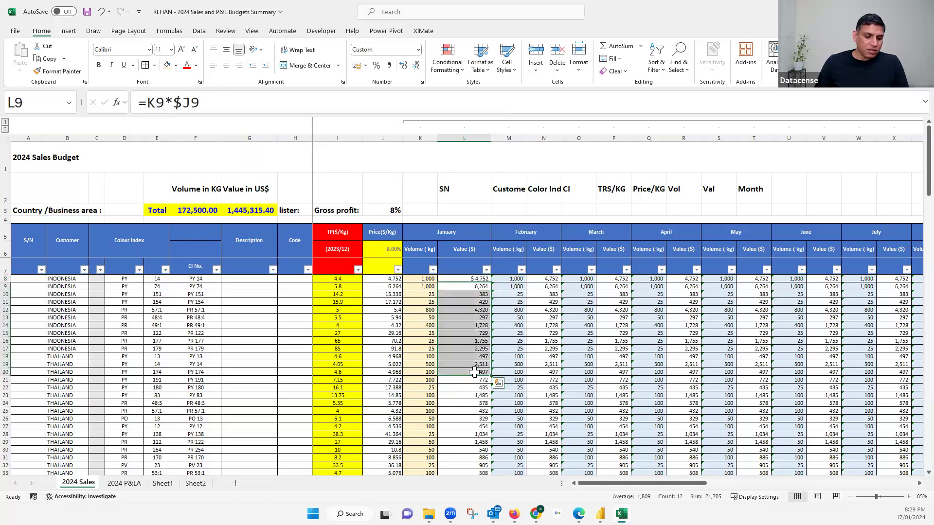
key(F4)
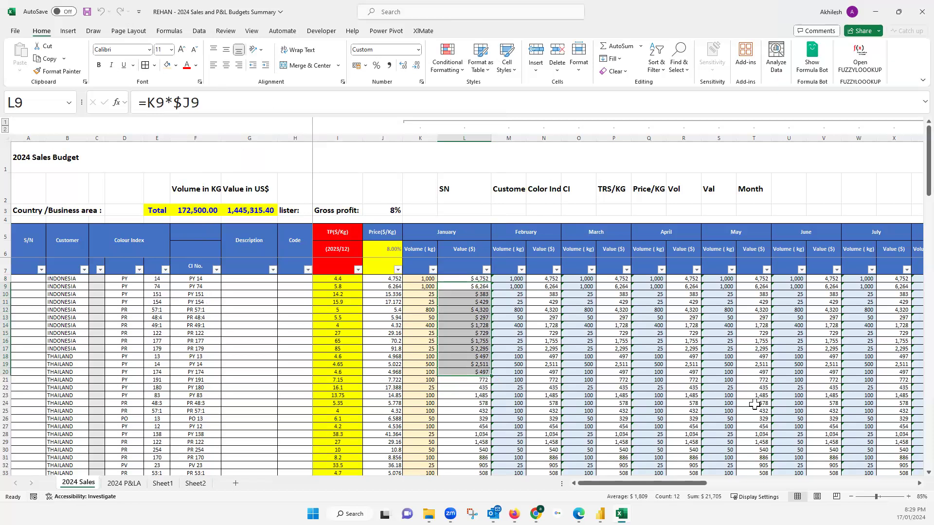
key(ctrl+v)
key(Up)
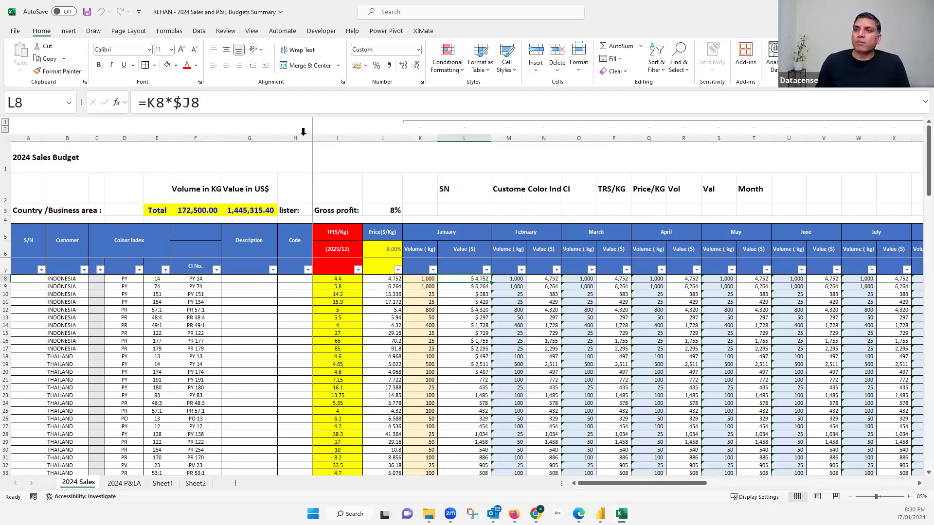
- Add the macro PERSONAL.XLSB!Dollor to the Quick Access Toolbar for all documents
right_click(105, 12)
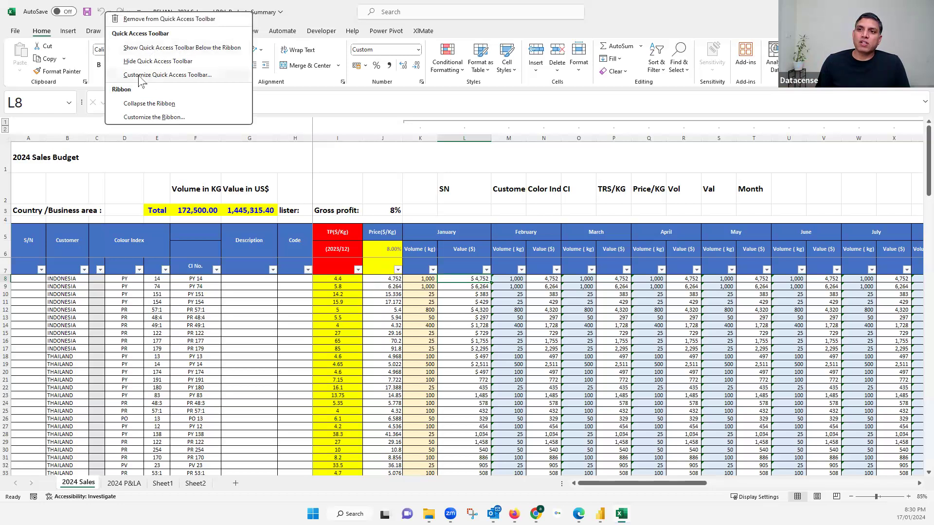
click(314, 158)
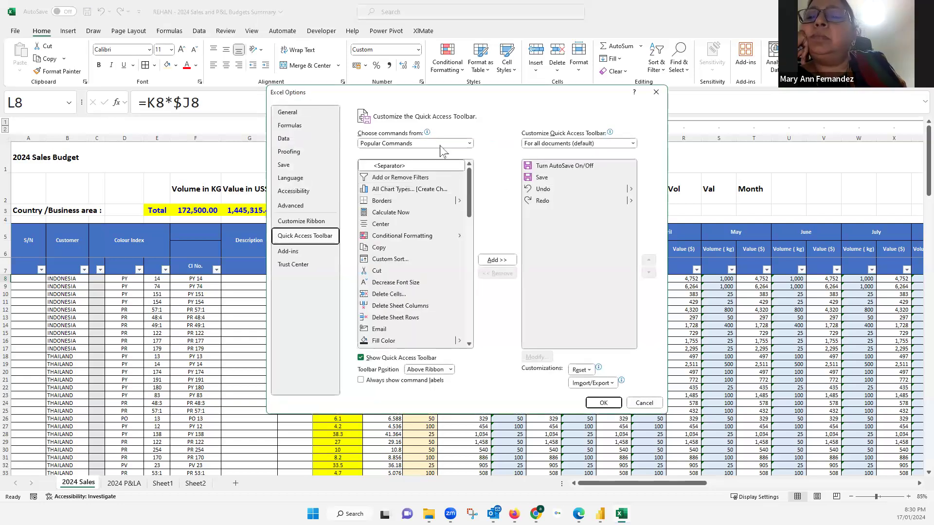
click(436, 143)
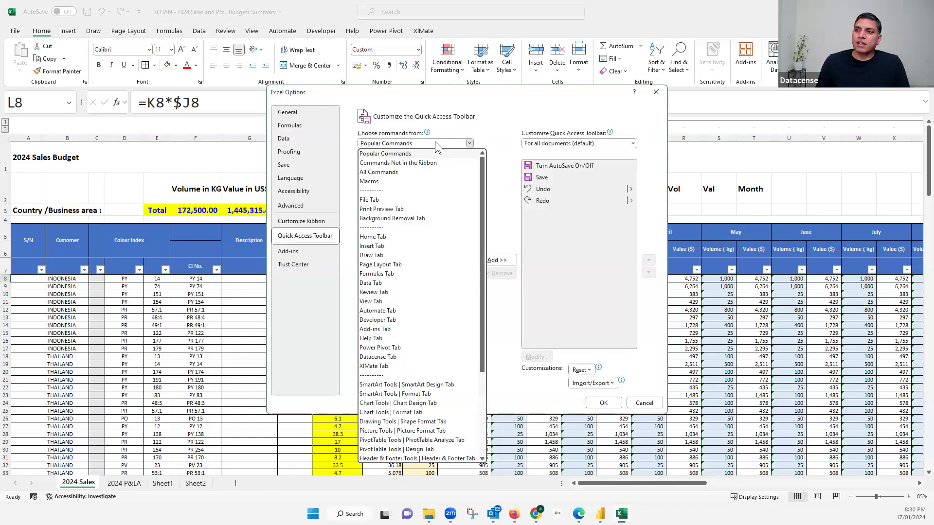
click(368, 182)
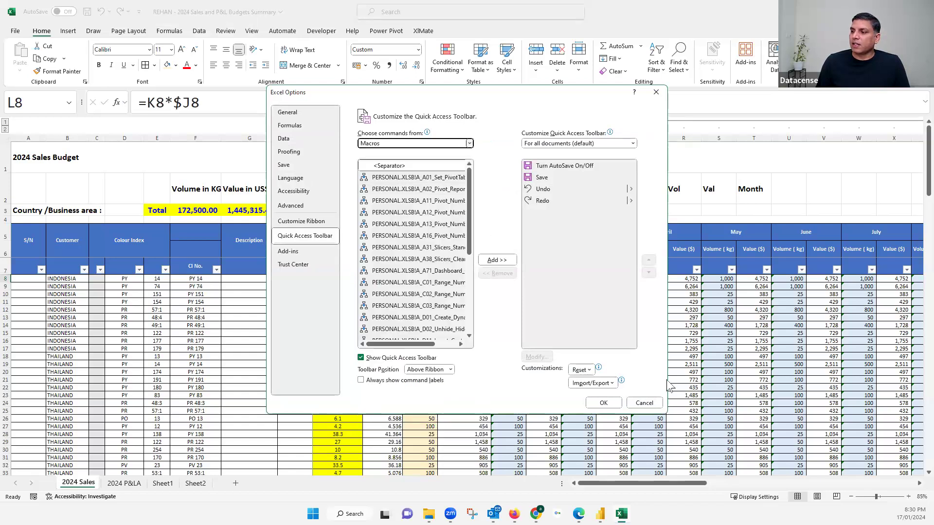
drag(667, 380, 834, 380)
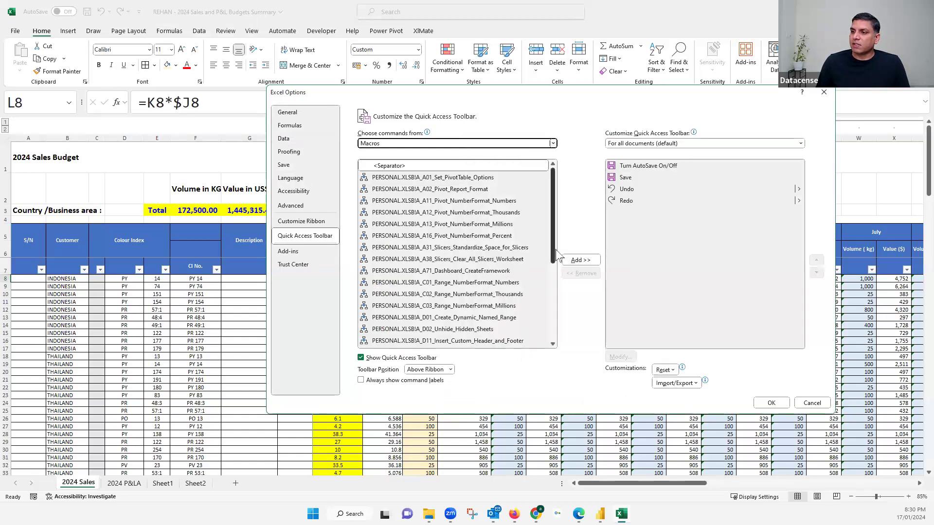
scroll(555, 284, down, 3)
scroll(553, 304, down, 2)
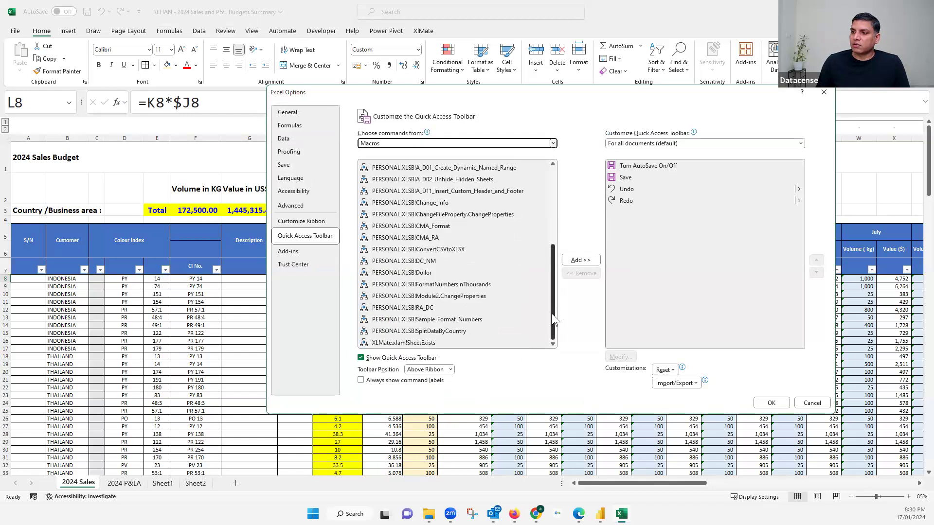
click(427, 274)
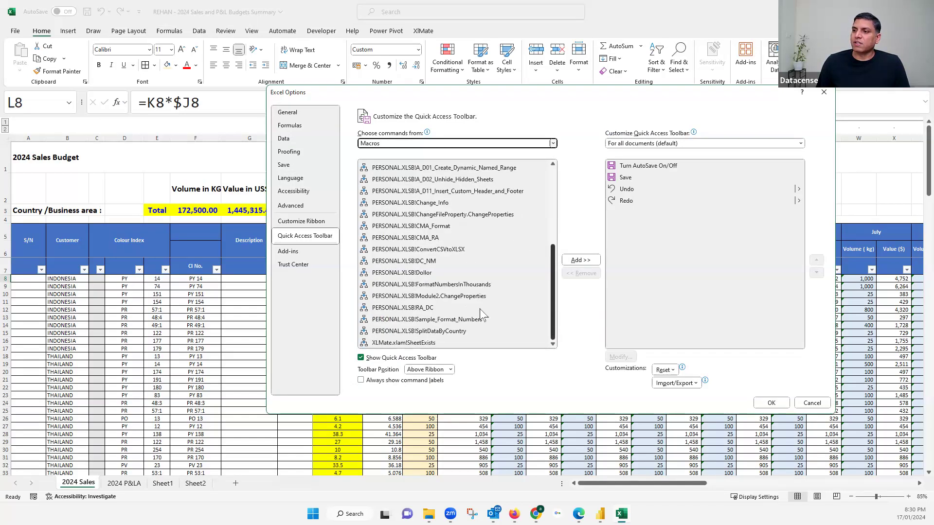
click(580, 262)
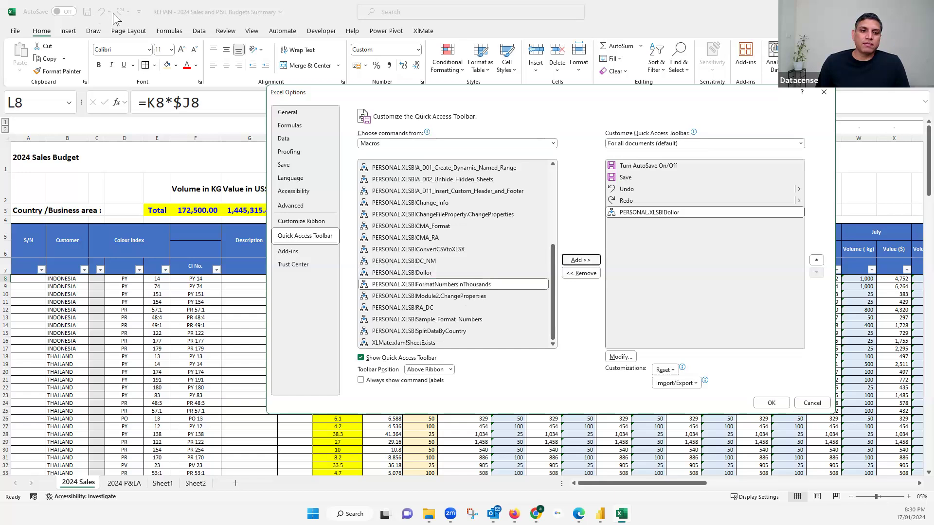
- Give the added Dollor macro button the smiley face symbol and the display name $, and save the customization
click(656, 214)
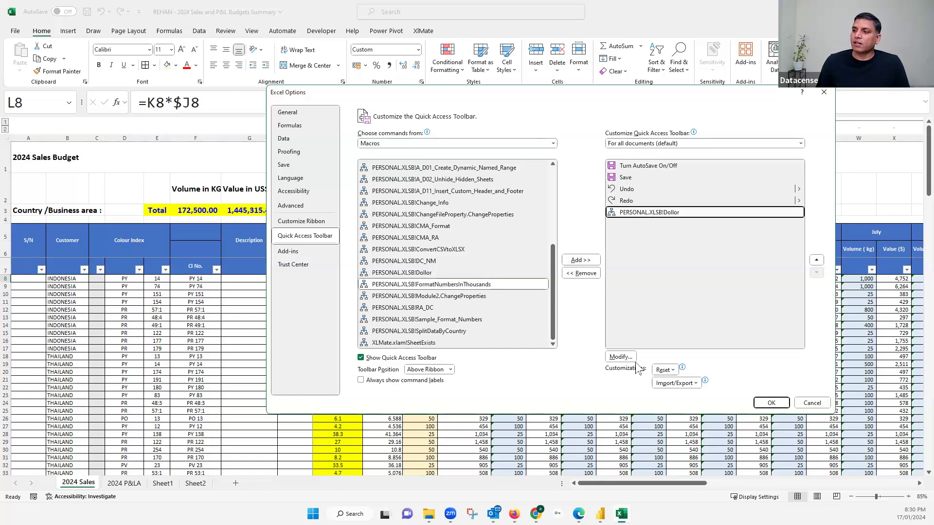
click(622, 358)
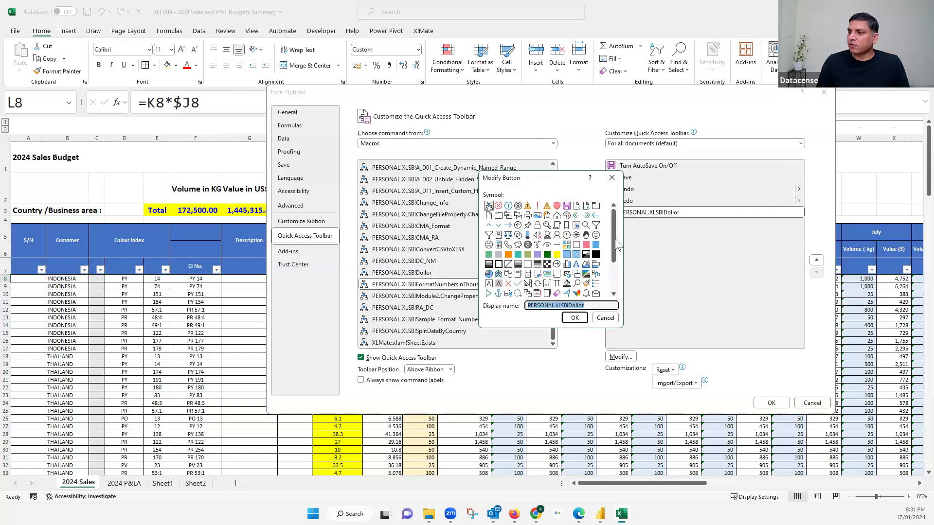
scroll(619, 263, down, 1)
scroll(622, 277, down, 1)
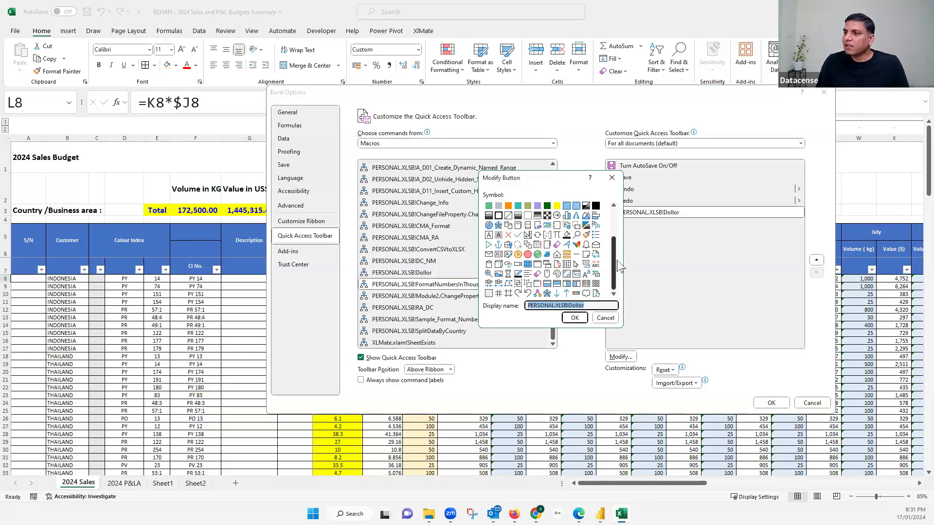
scroll(617, 244, up, 1)
scroll(615, 241, up, 1)
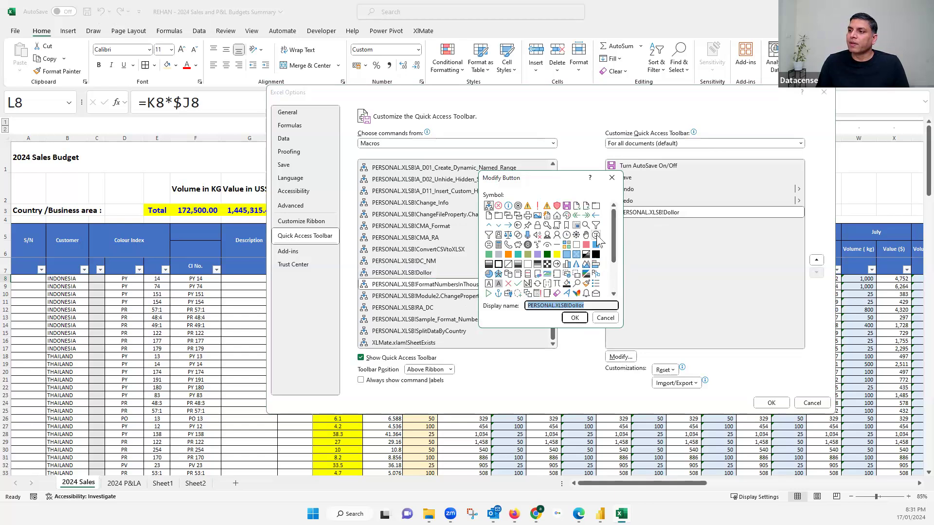
key(BackSpace)
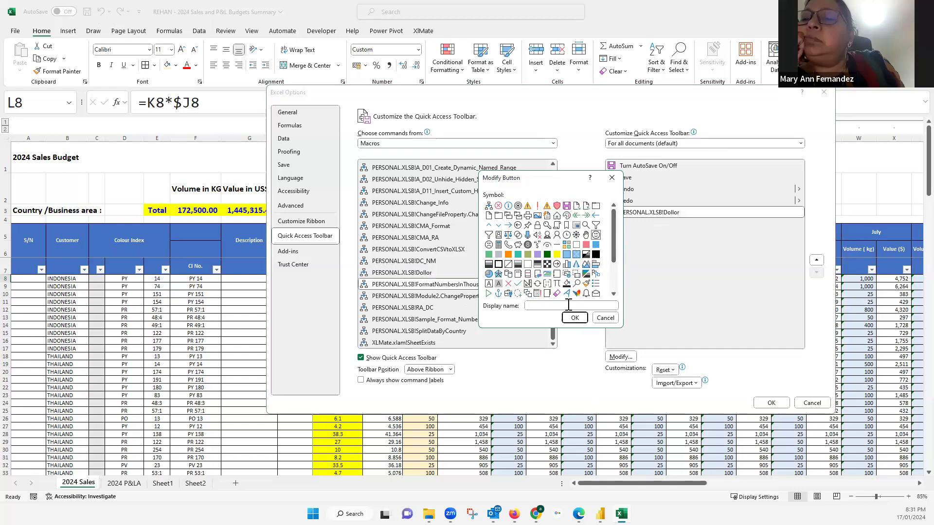
key(ctrl+z)
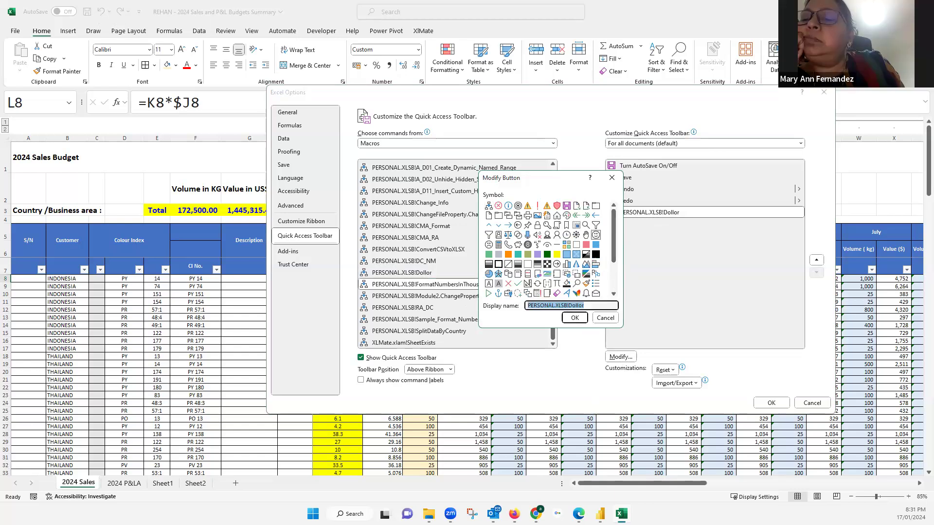
text($)
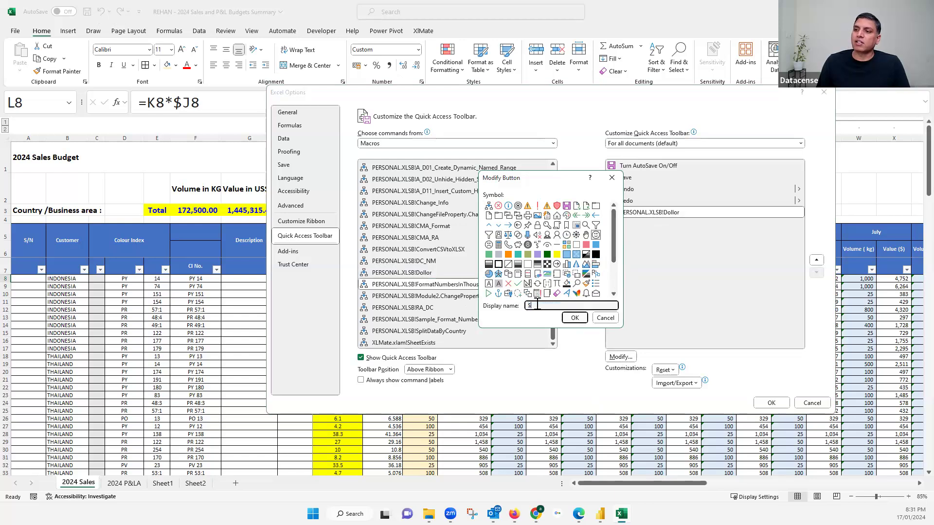
click(575, 318)
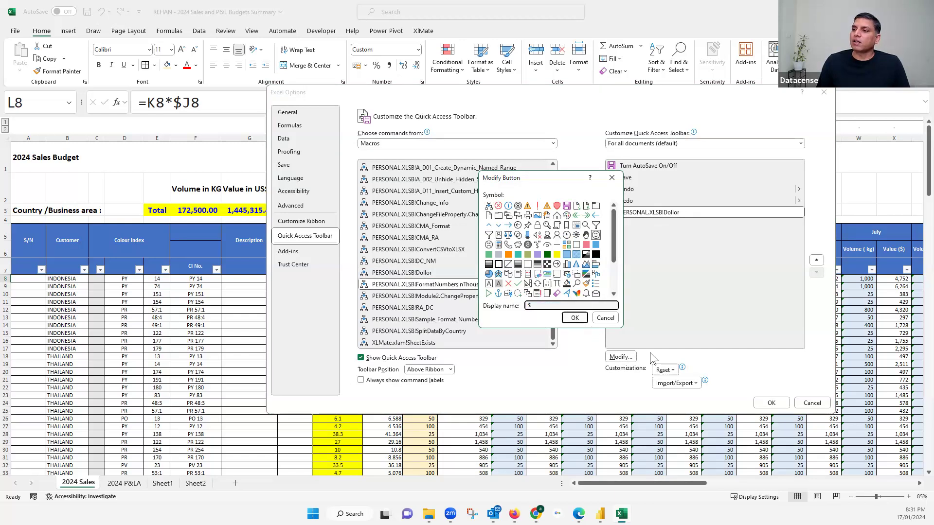
click(771, 404)
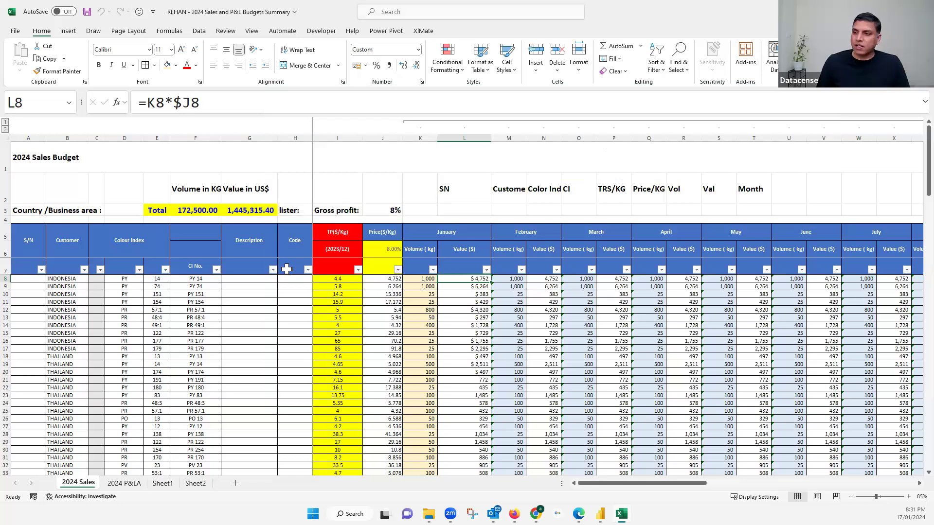
- Run the Dollor macro on the prices in cells J20 to J36
scroll(404, 321, down, 3)
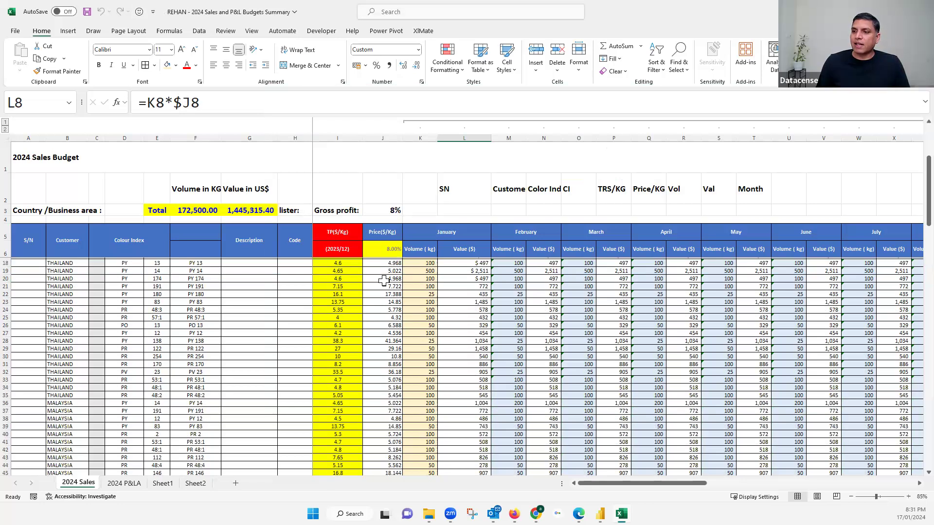
click(384, 278)
shift+click(384, 402)
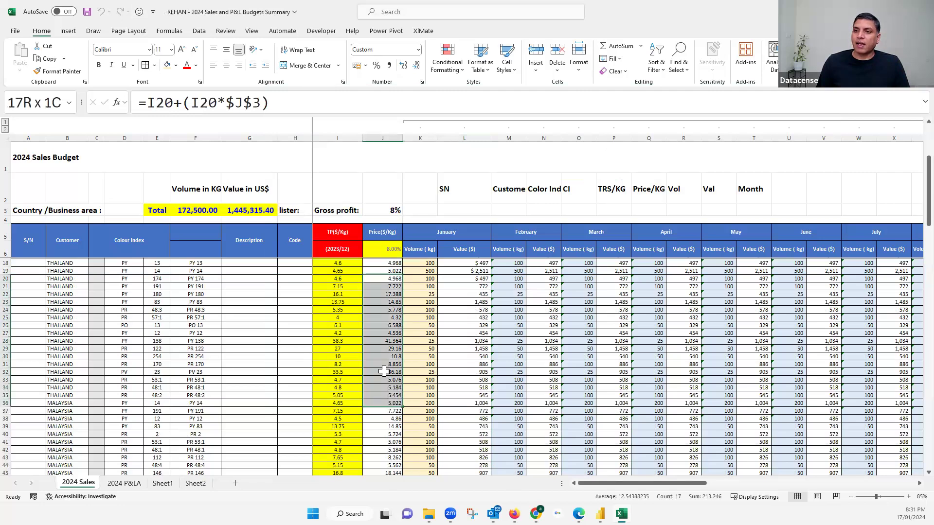
click(139, 13)
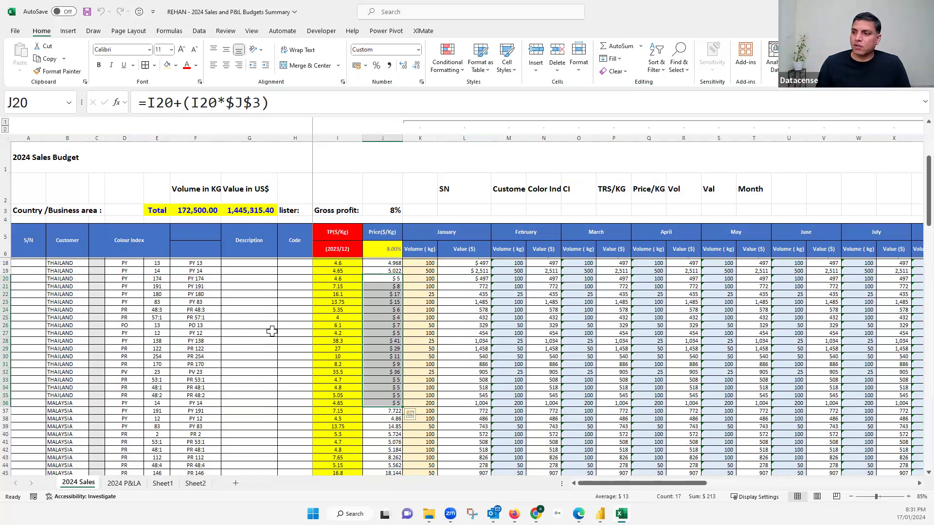
click(385, 303)
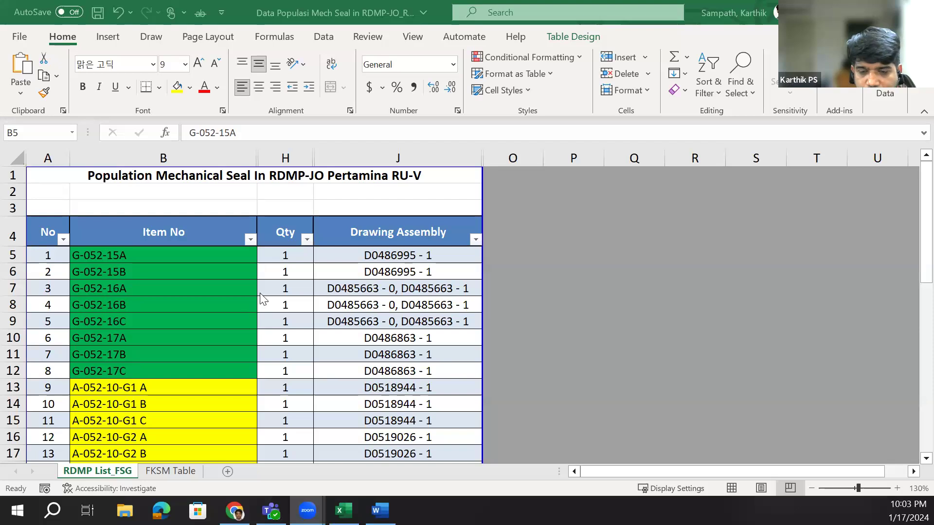
- Compare the Item No columns on the RDMP List_FSG and FKSM Table sheets of the mechanical seal workbook
click(168, 149)
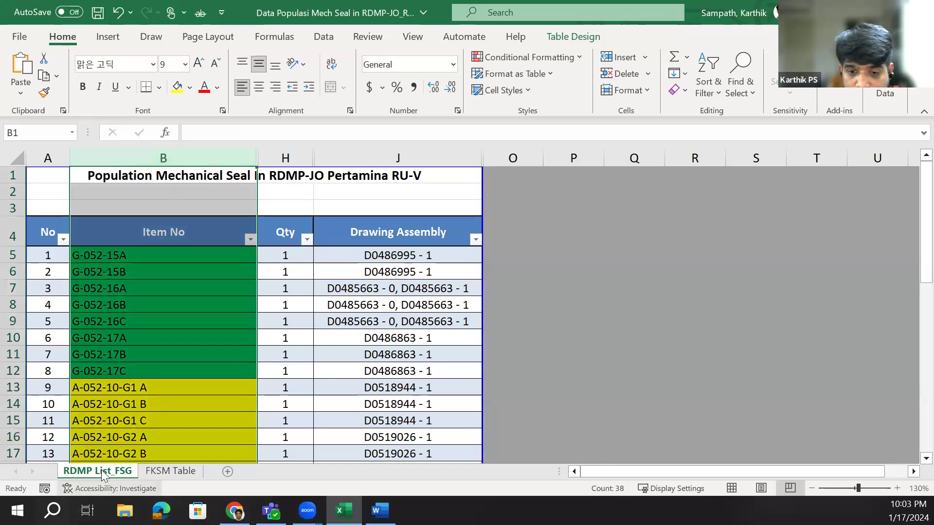
click(190, 475)
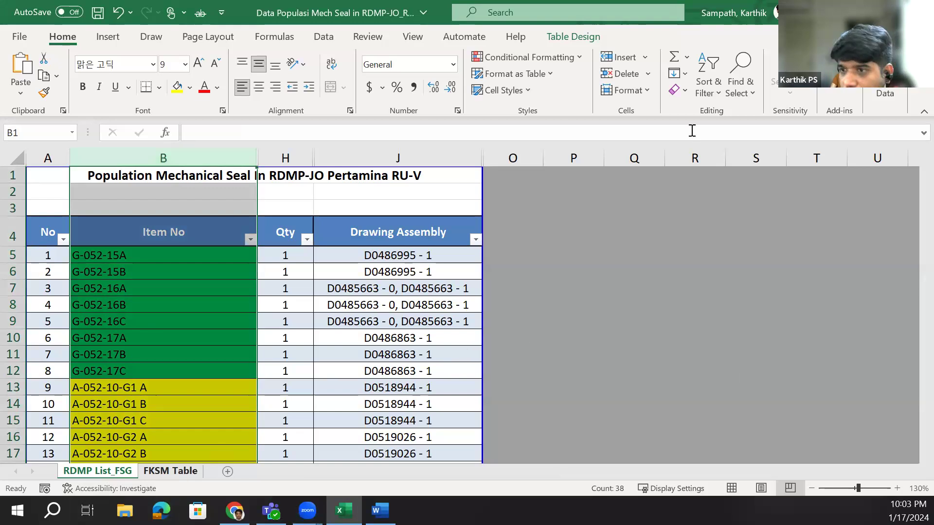
click(591, 147)
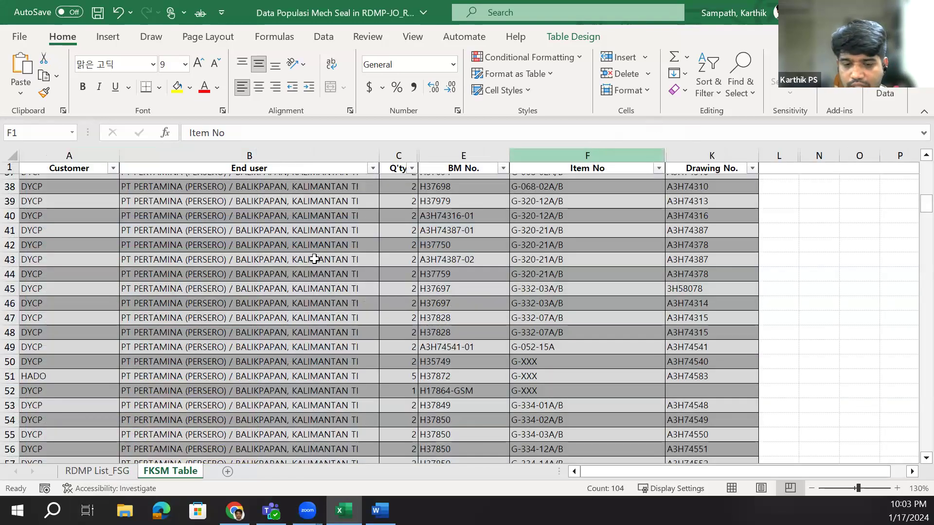
click(97, 472)
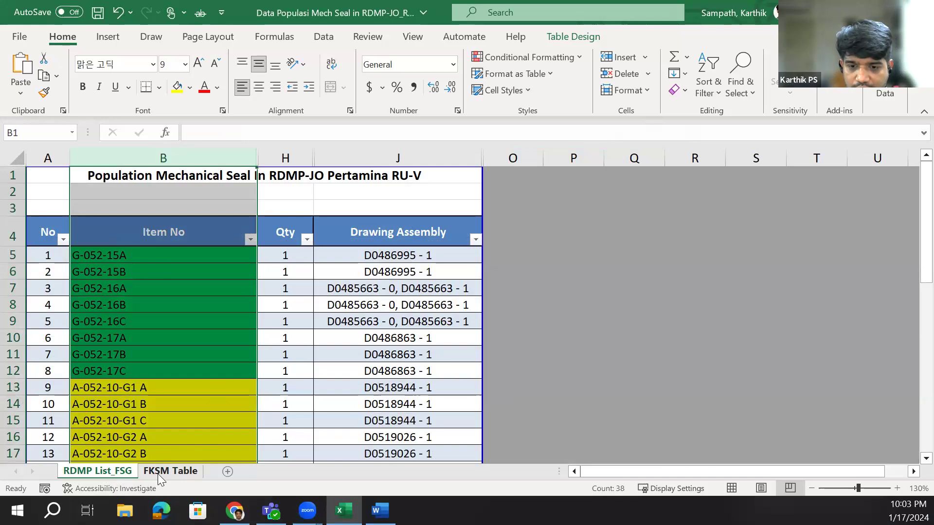
click(161, 473)
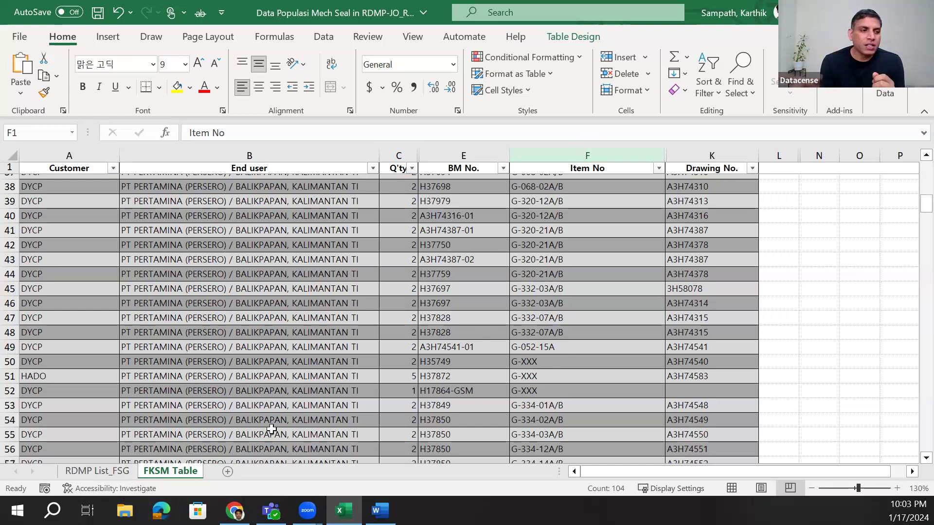
click(564, 154)
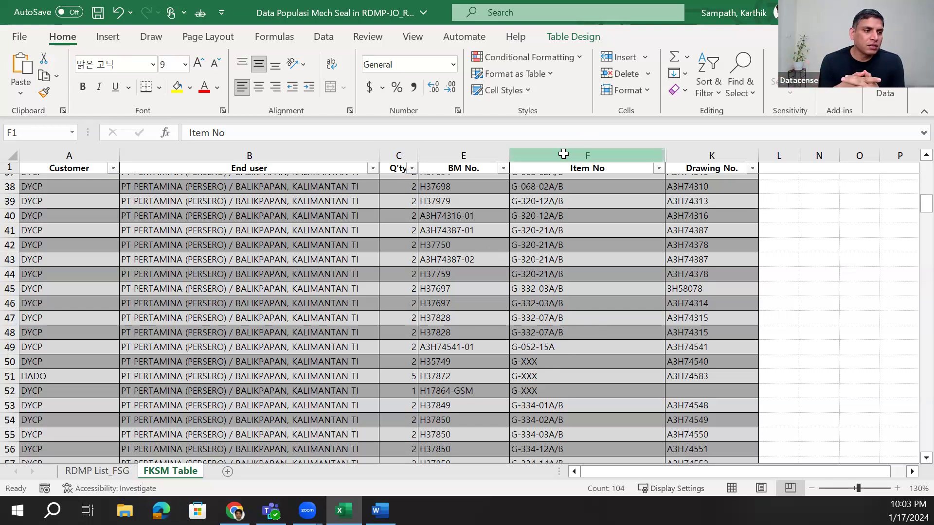
- Check item G-052-15A in cell F49 of FKSM Table against its entry in row 5 of RDMP List_FSG
click(555, 344)
click(97, 471)
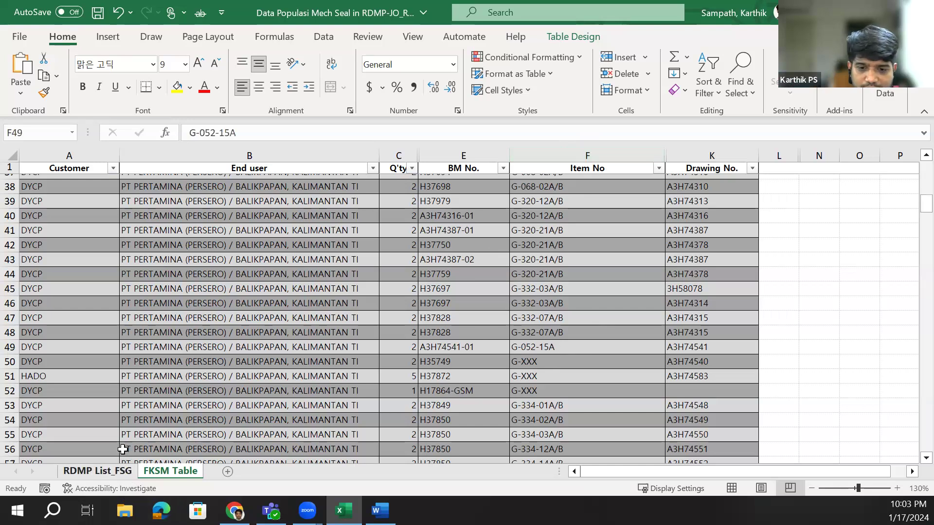
click(107, 255)
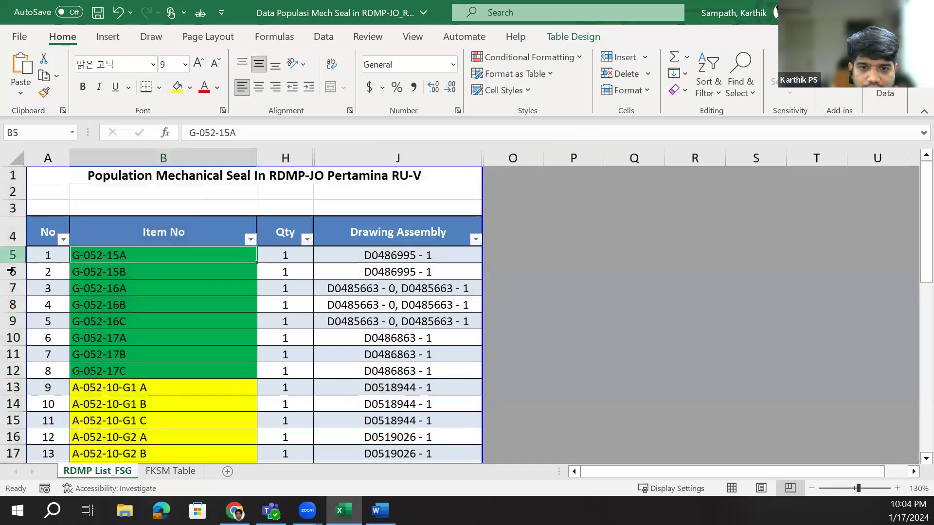
click(13, 255)
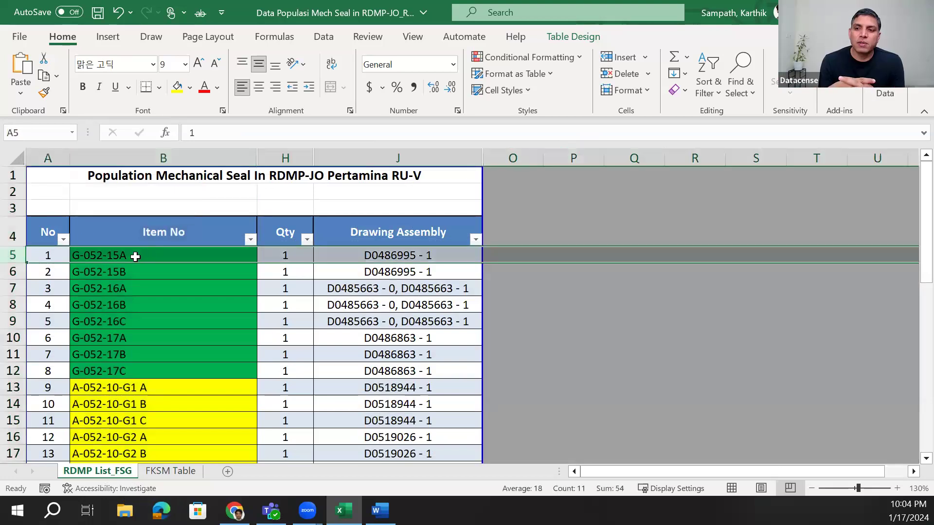
click(140, 255)
- Review the Item No entries in column F of FKSM Table and column B of RDMP List_FSG
click(169, 471)
click(586, 144)
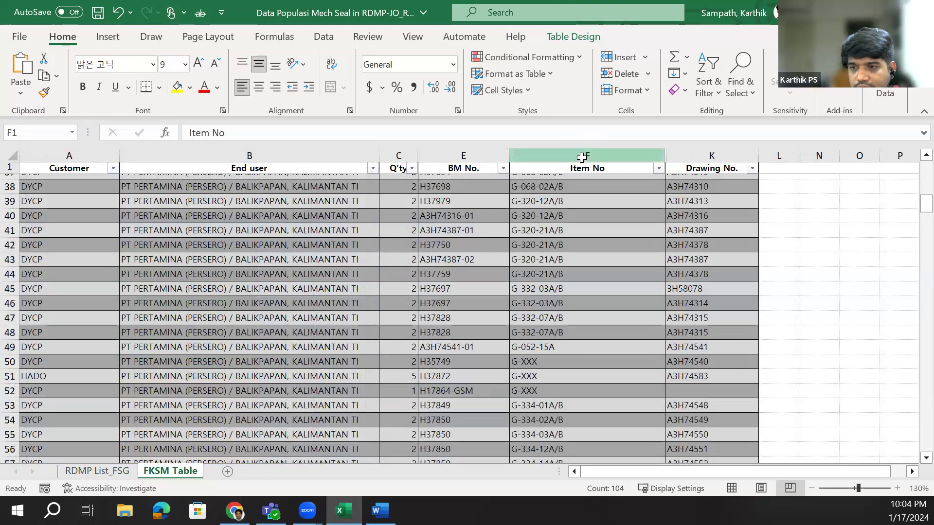
click(581, 190)
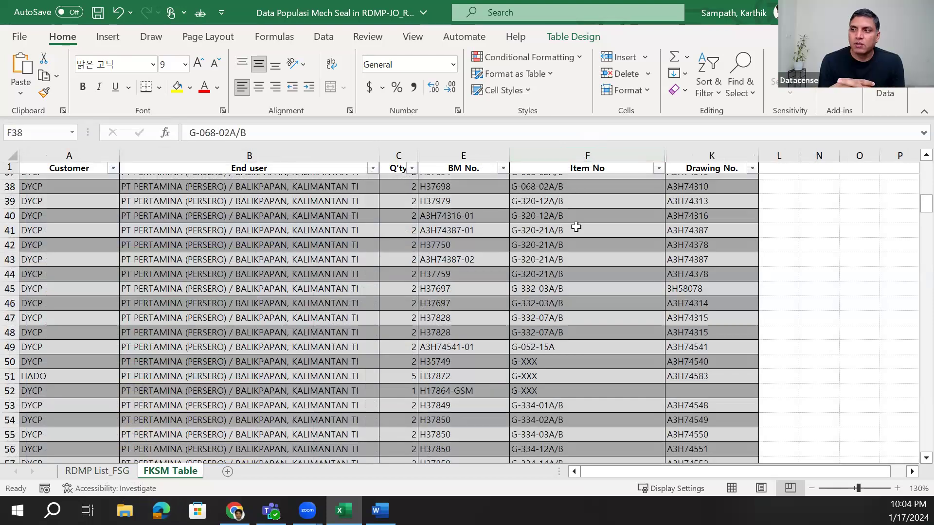
scroll(576, 227, up, 3)
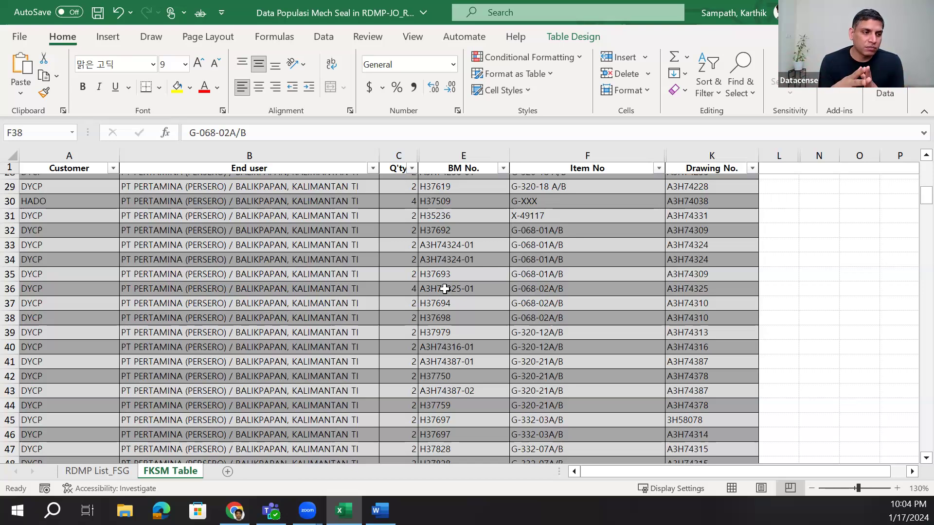
click(106, 471)
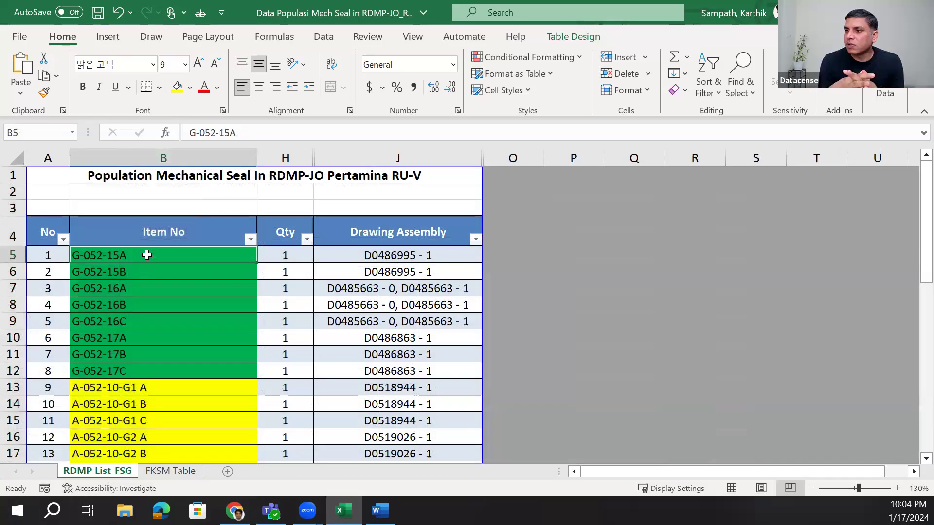
click(140, 157)
right_click(140, 156)
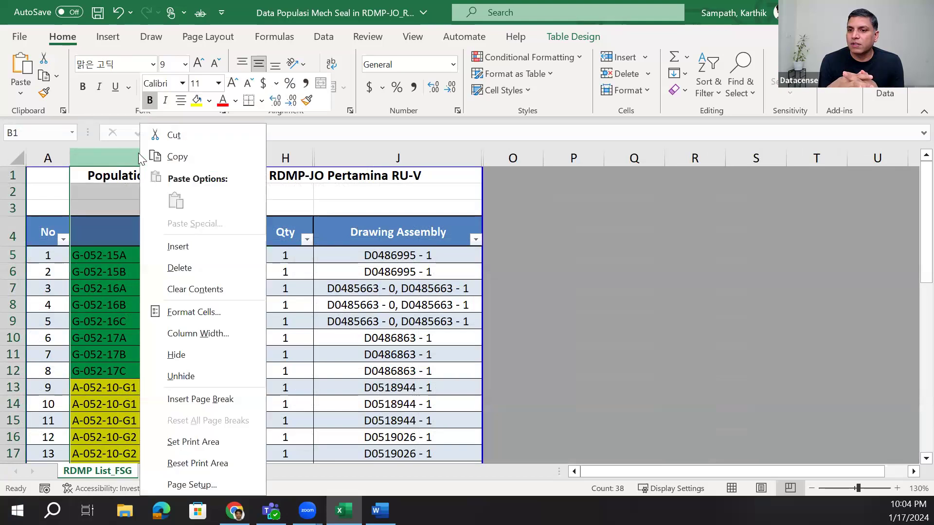
key(Escape)
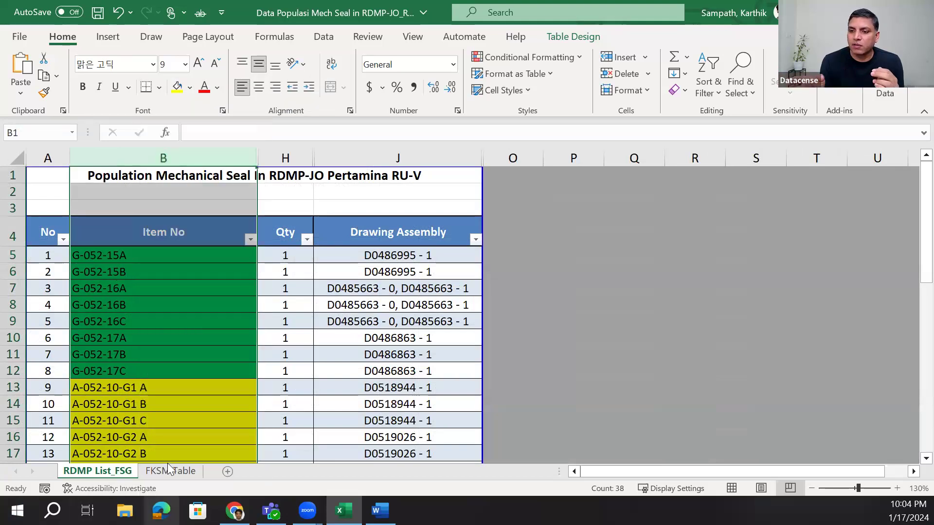
- Begin a MATCH formula in cell L2 of FKSM Table with the same row's Item No as the lookup value
key(ctrl+Page_Down)
scroll(574, 205, up, 9)
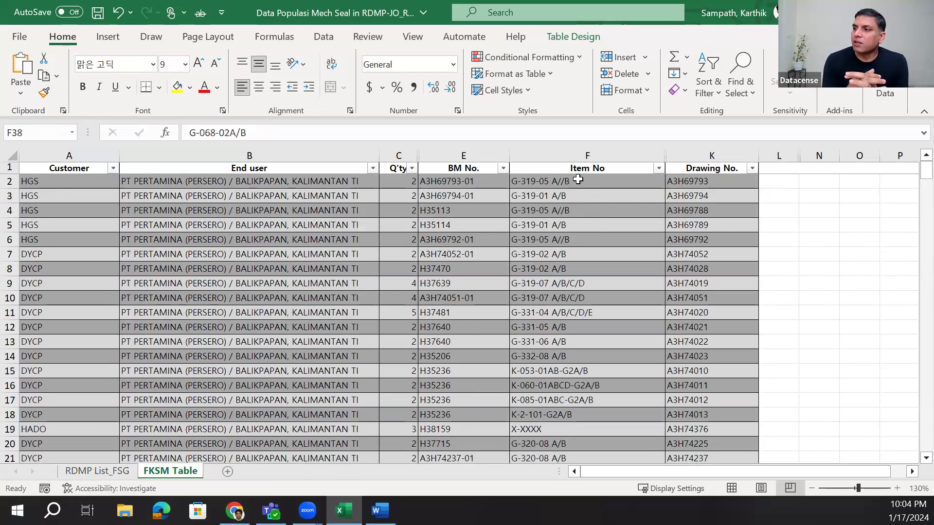
click(777, 181)
double_click(770, 182)
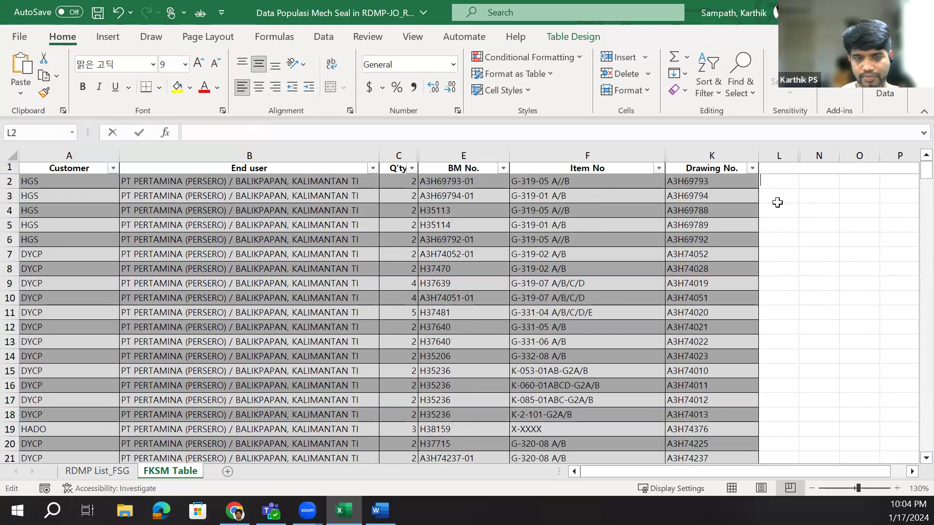
text(=)
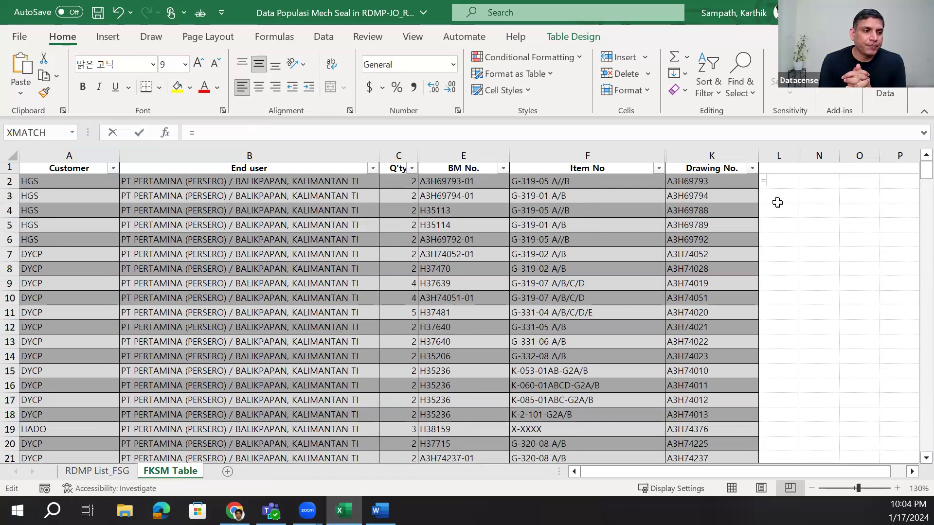
text(Match)
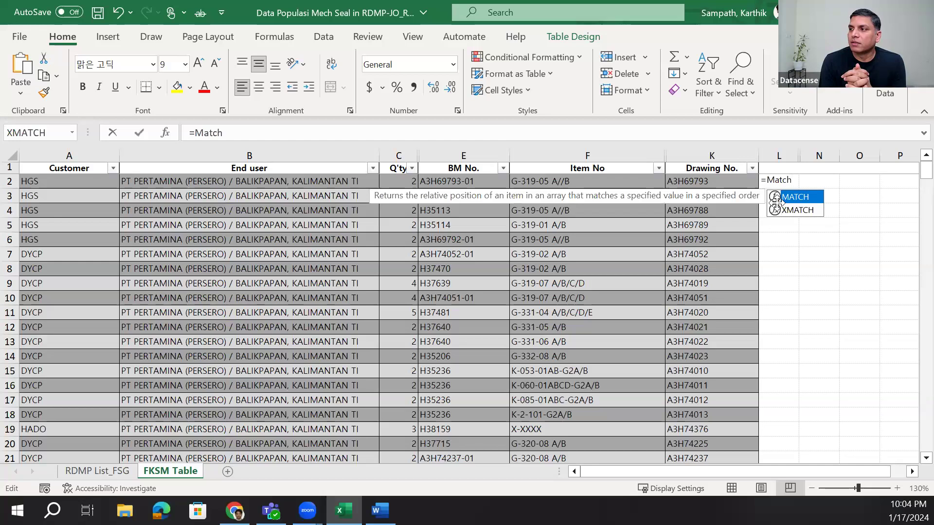
text(()
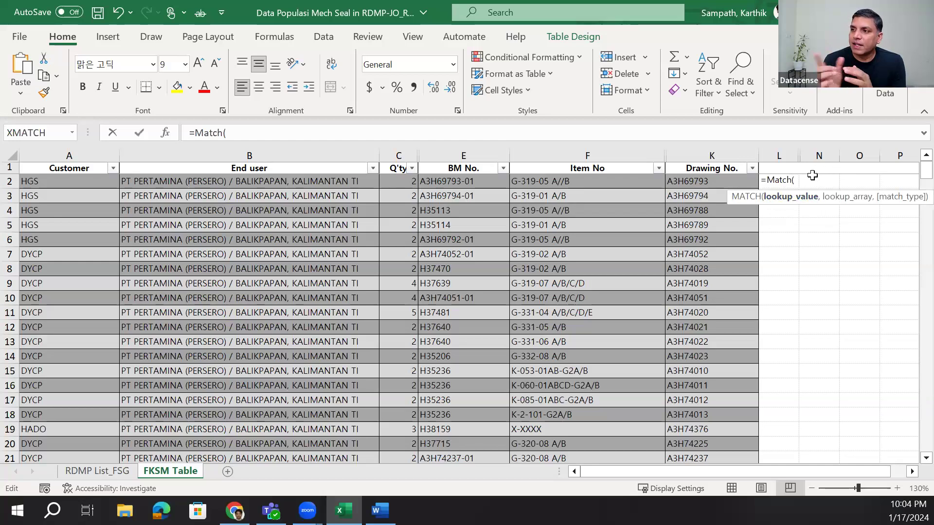
click(590, 180)
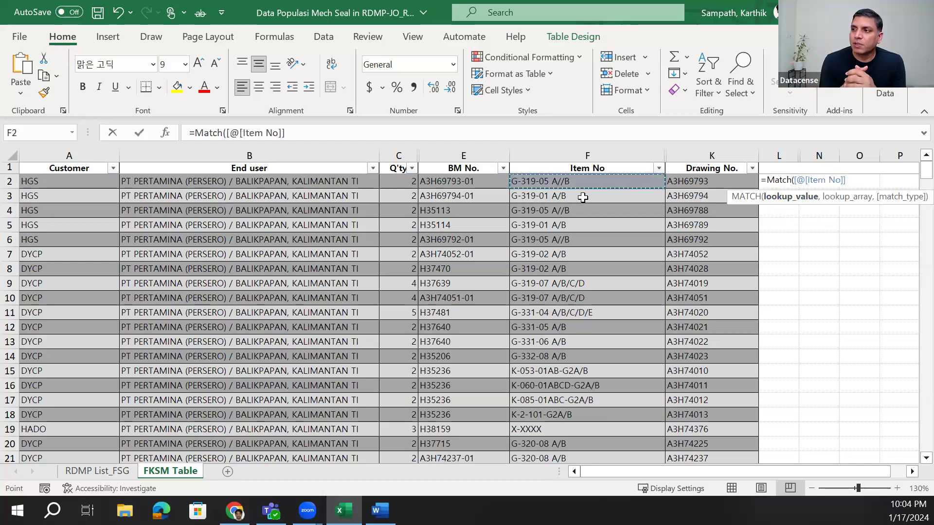
text(,)
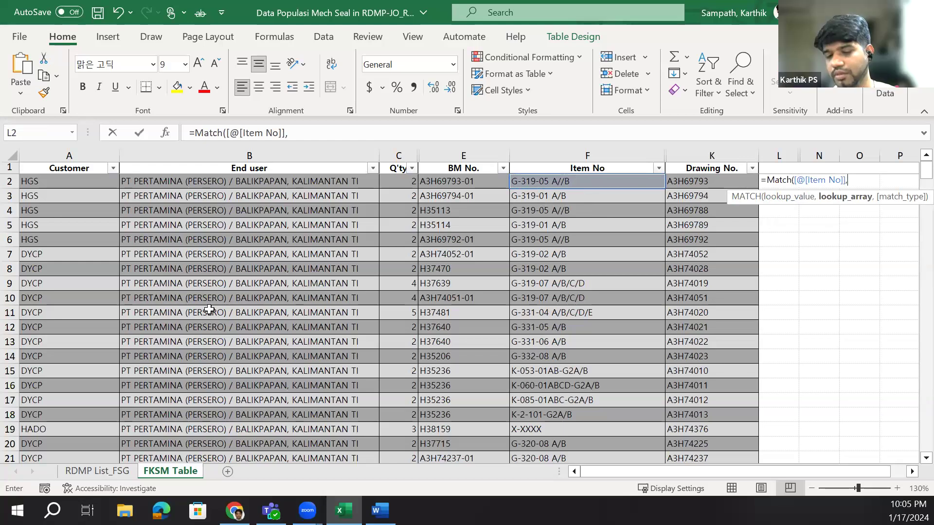
- Complete the MATCH formula with column B of RDMP List_FSG as the lookup array and 0 as the match type, and enter it
click(96, 472)
click(157, 159)
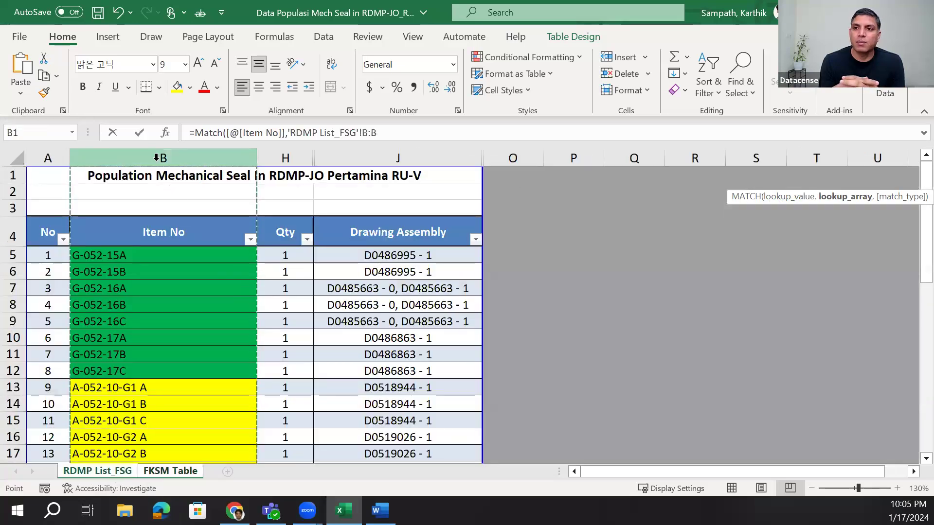
click(191, 472)
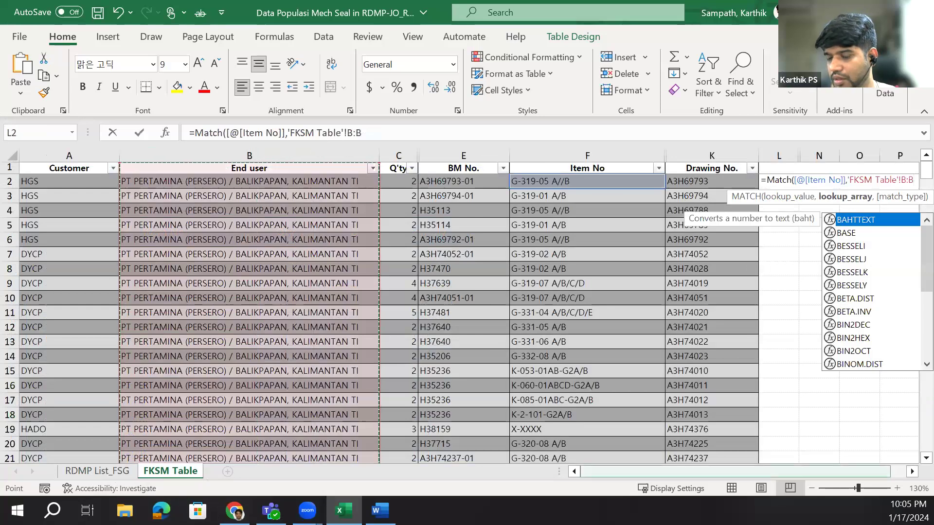
click(650, 470)
drag(649, 468, 760, 465)
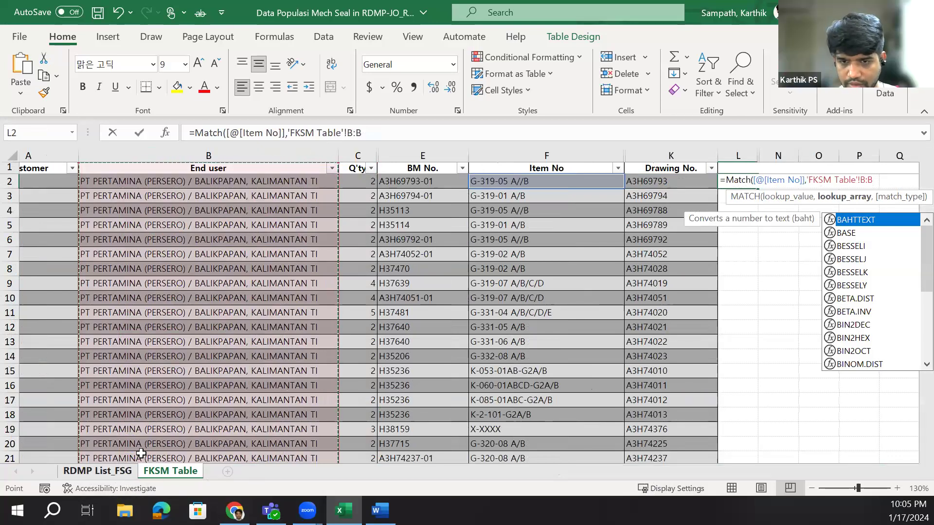
click(125, 471)
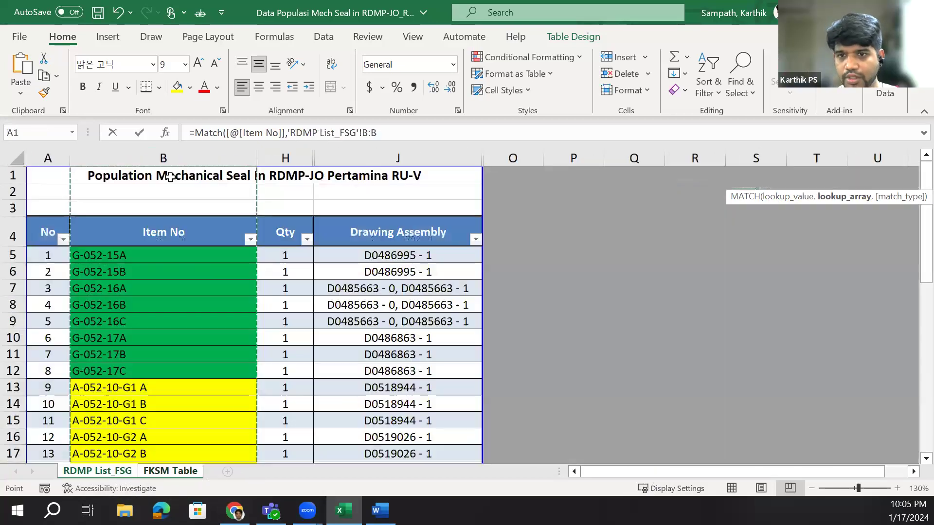
click(391, 134)
text(,)
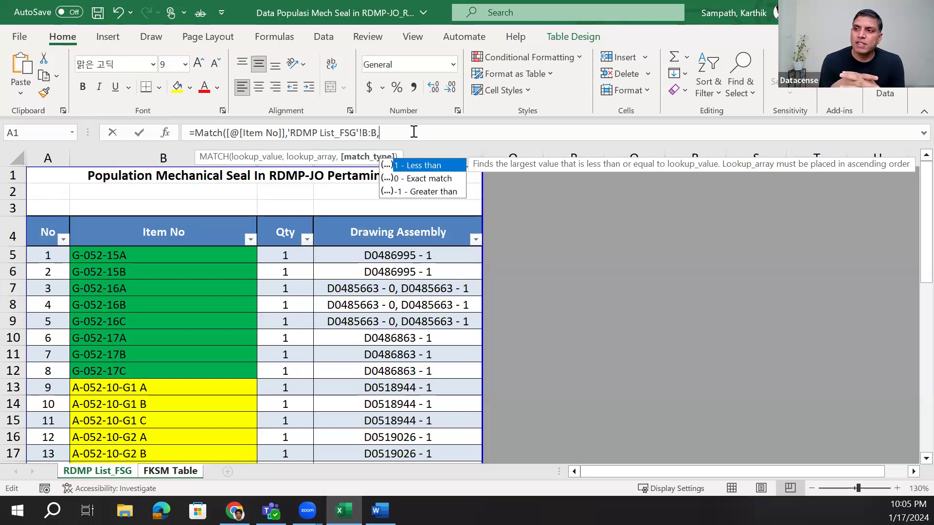
text(0)
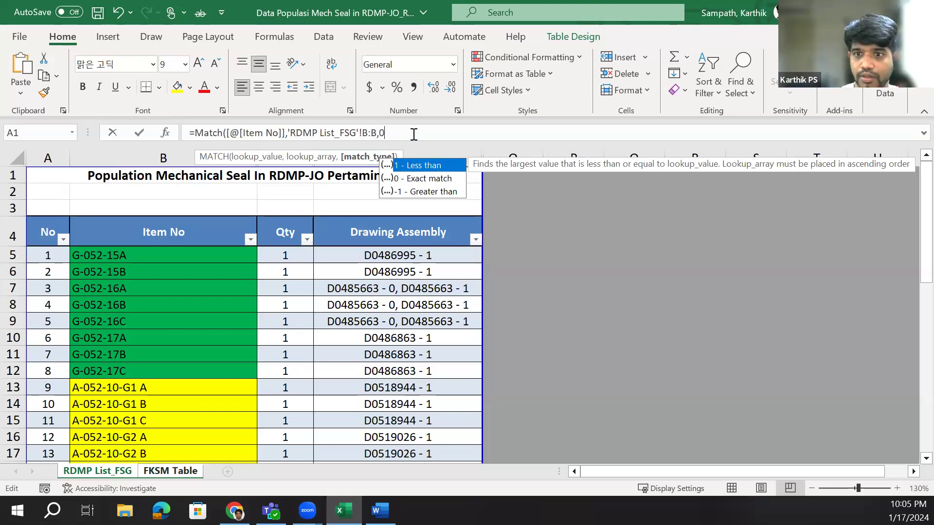
text())
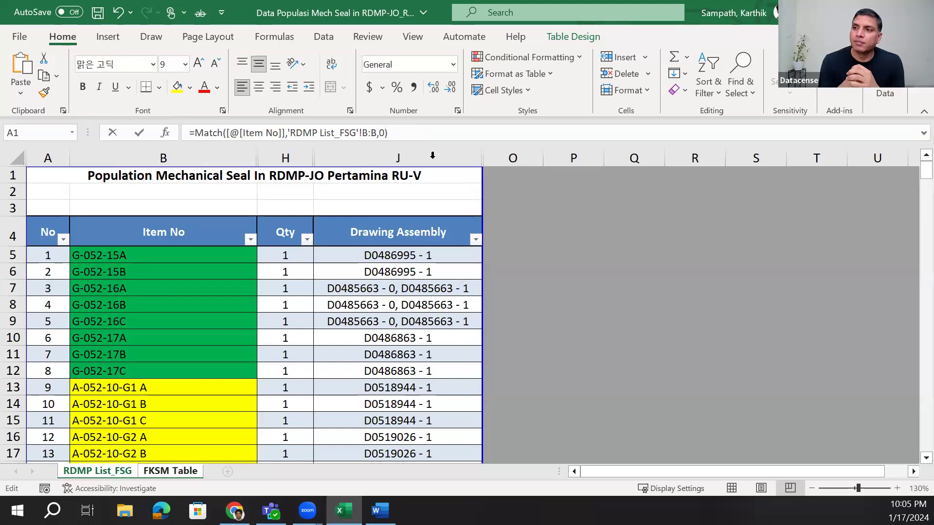
key(Return)
- Examine the MATCH results down column L of FKSM Table and select row 49 for item G-052-15A
key(Down)
key(Down)
key(Down)
key(Down)
key(Down)
key(Down)
key(Down)
key(Down)
key(Down)
key(Down)
key(Down)
key(Down)
key(Down)
key(Down)
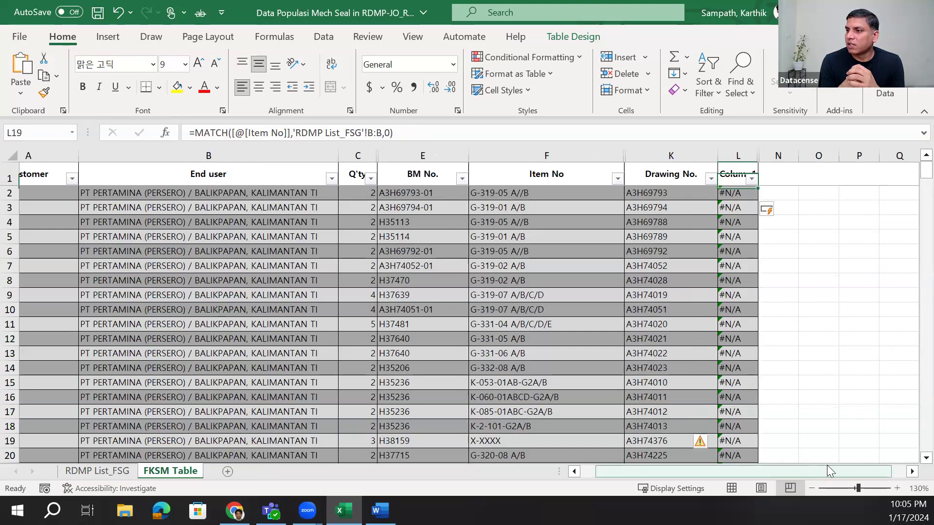
scroll(809, 448, down, 4)
scroll(772, 437, down, 7)
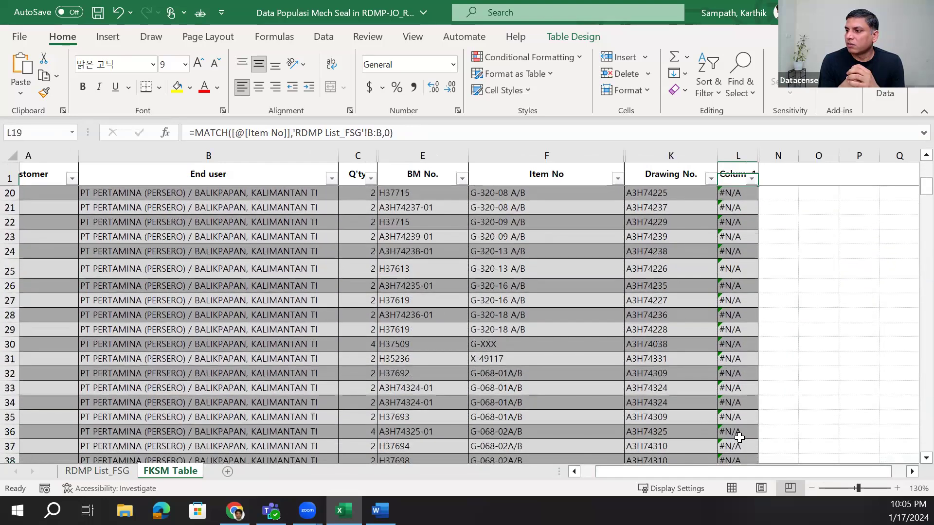
scroll(727, 425, down, 1)
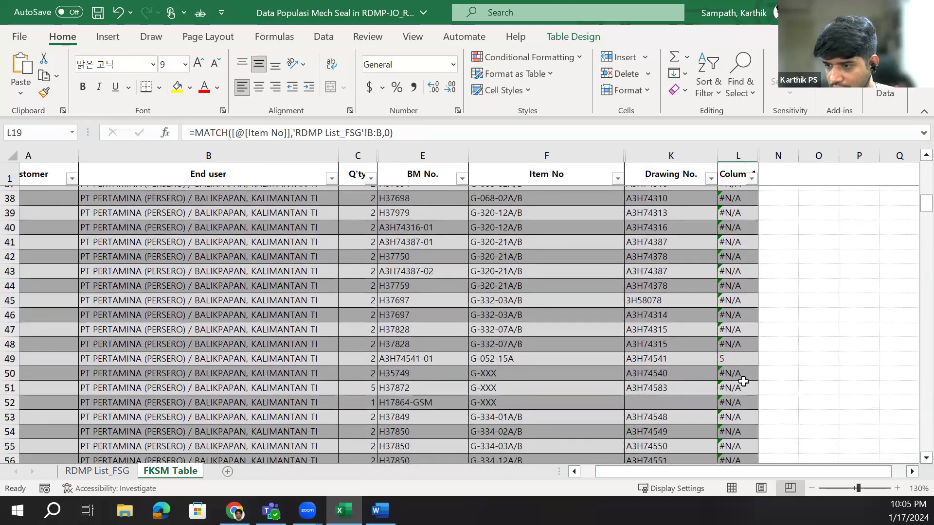
click(734, 359)
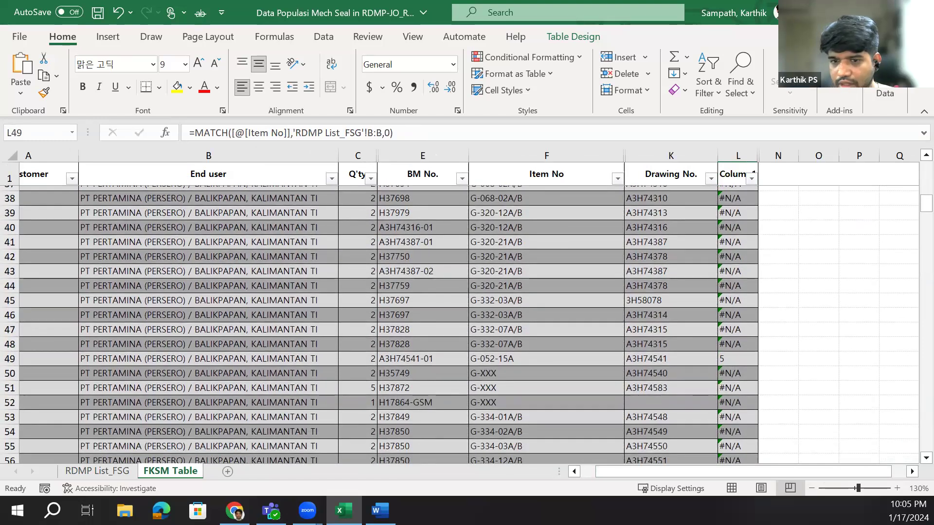
click(9, 359)
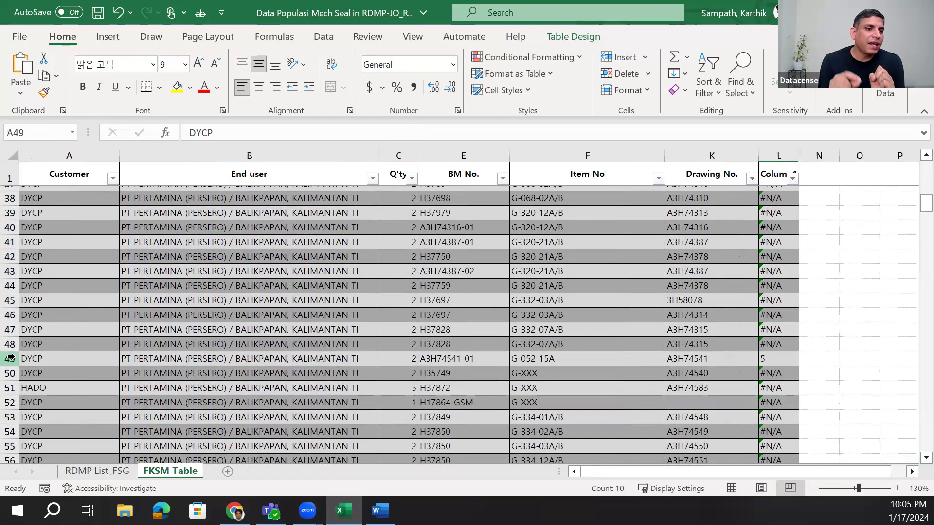
- Widen column L of FKSM Table and review its MATCH results from row 2 down to row 49
click(786, 356)
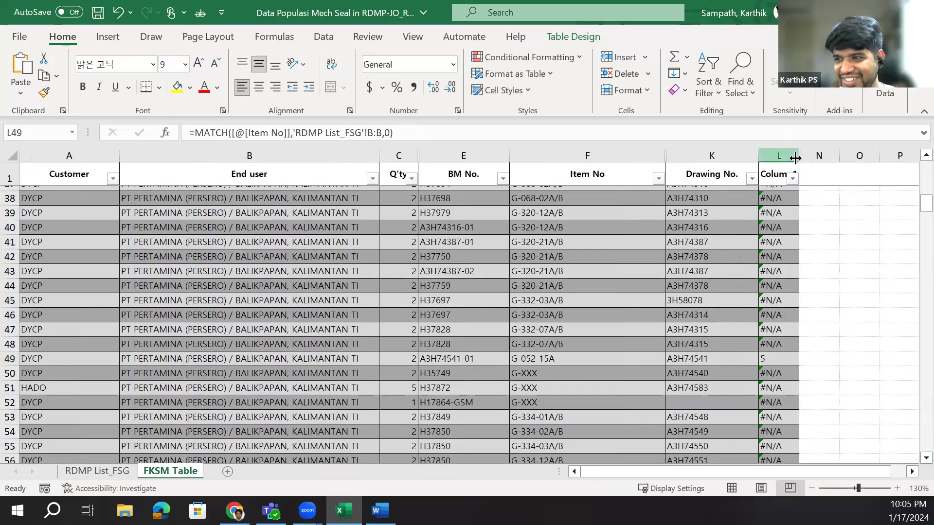
drag(797, 158, 855, 156)
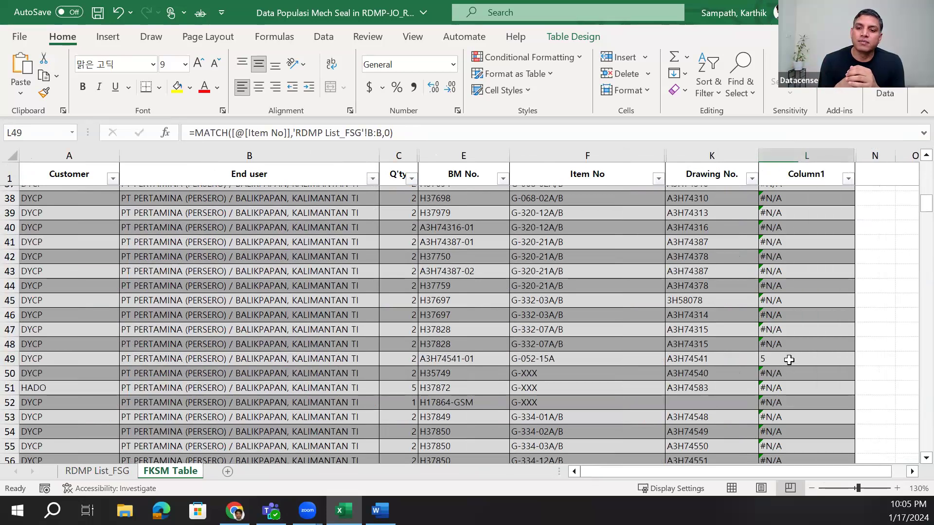
scroll(681, 238, up, 12)
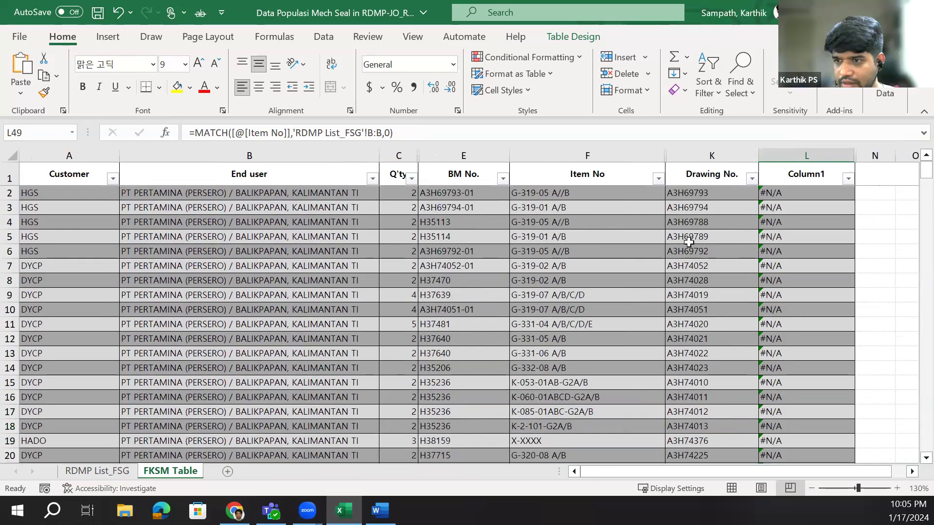
scroll(609, 248, down, 6)
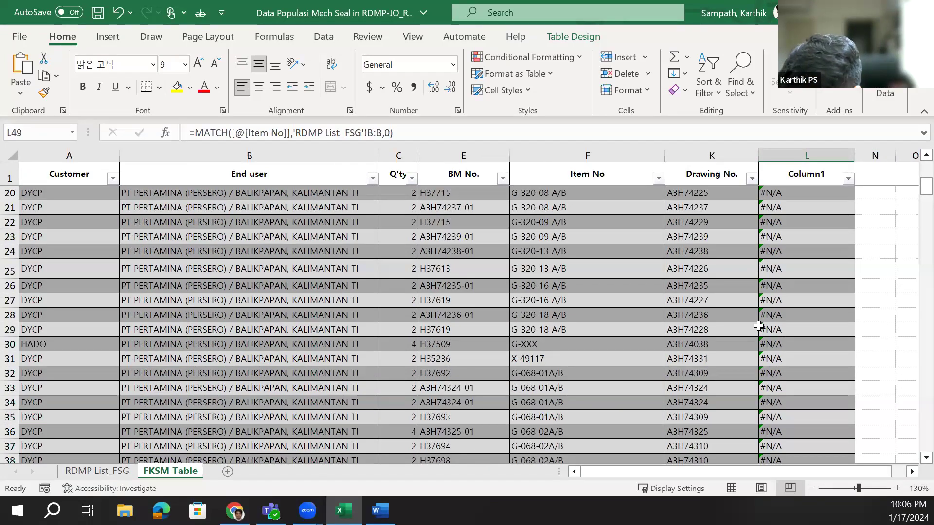
scroll(761, 367, down, 1)
scroll(763, 369, down, 4)
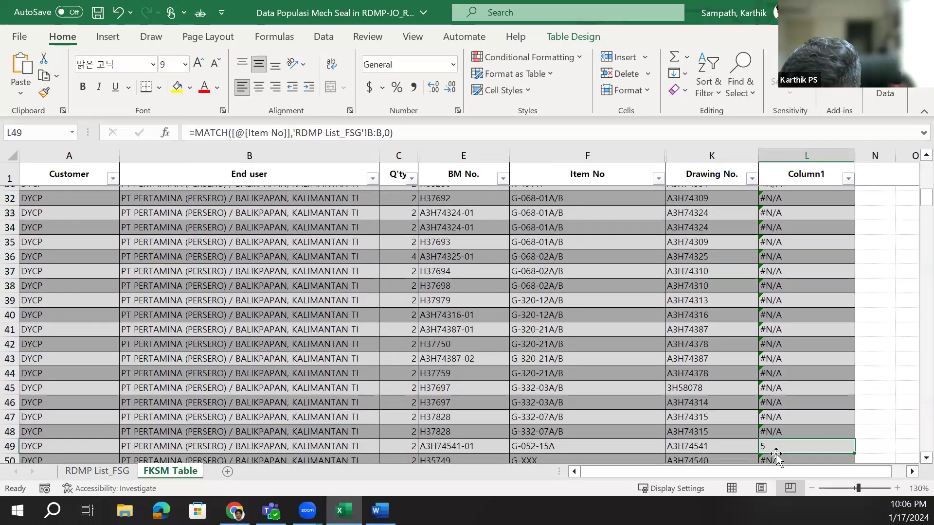
- Compare item G-052-15A in F49 with its entry in RDMP List_FSG, and check the MATCH result in L49
click(540, 446)
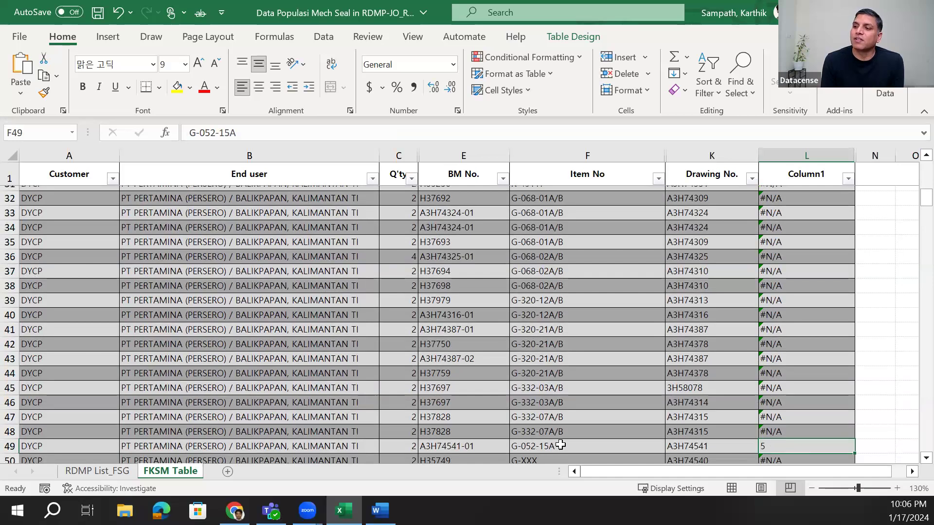
click(114, 472)
click(128, 256)
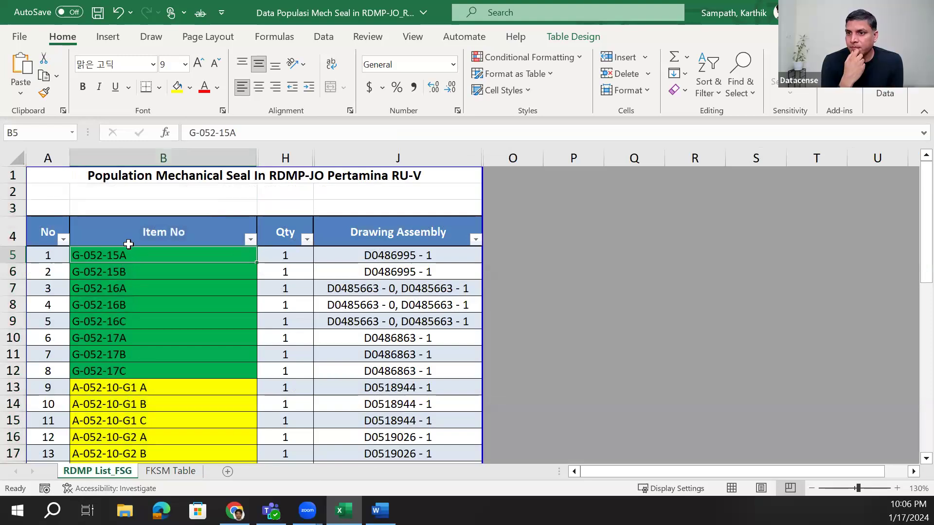
click(178, 472)
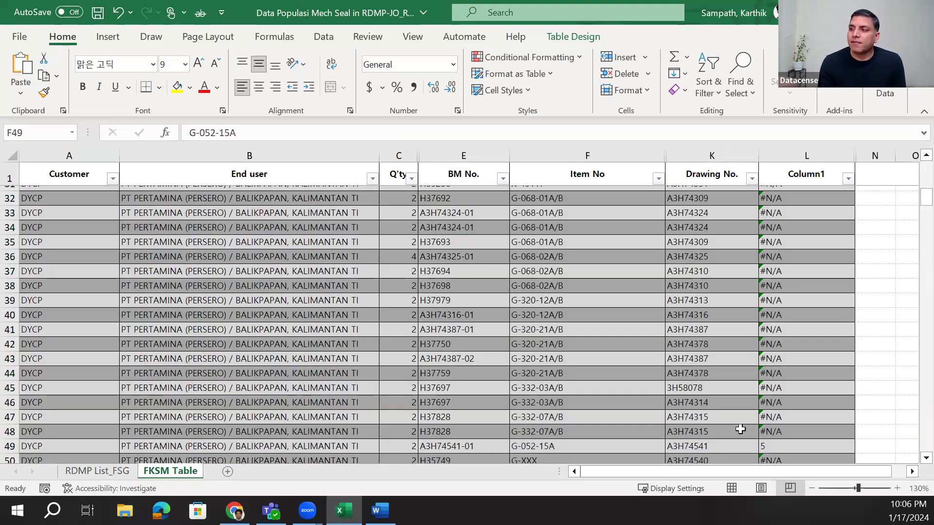
click(777, 447)
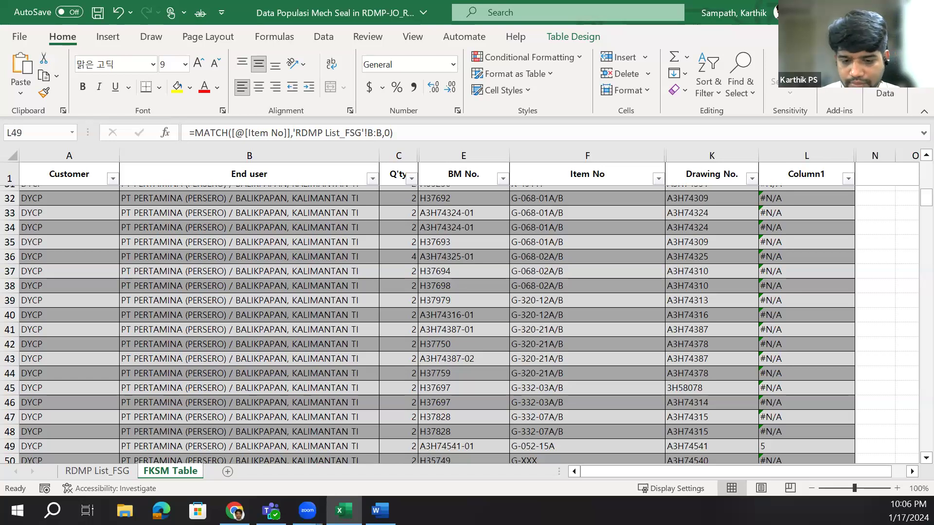
- Wrap the MATCH formula in cell L2 in ISNUMBER and enter =ISNUMBER(MATCH([@[Item No]],'RDMP List_FSG'!B:B,0))
click(790, 253)
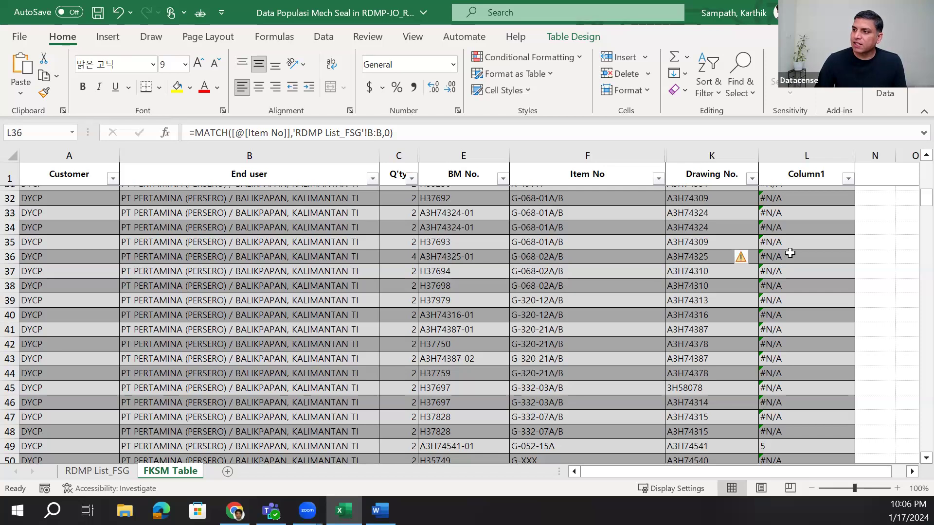
key(ctrl+Up)
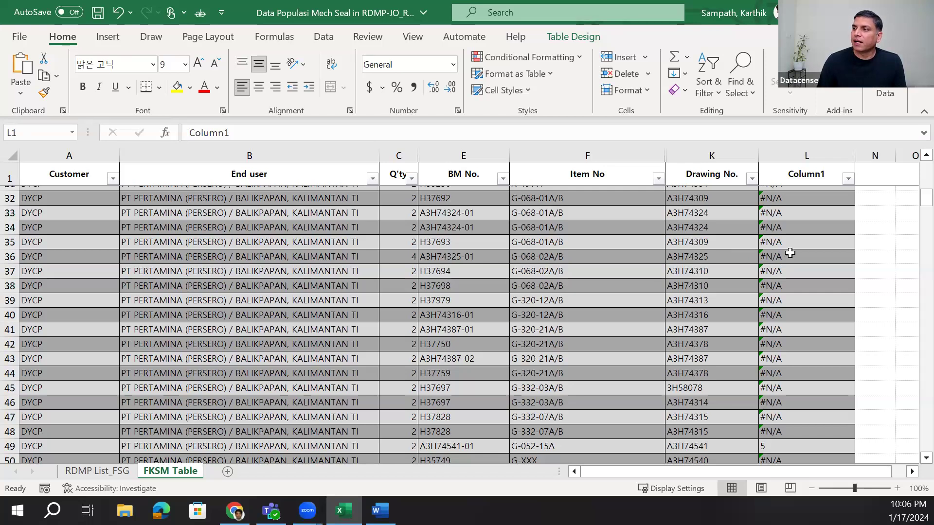
click(806, 228)
key(ctrl+Up)
click(799, 196)
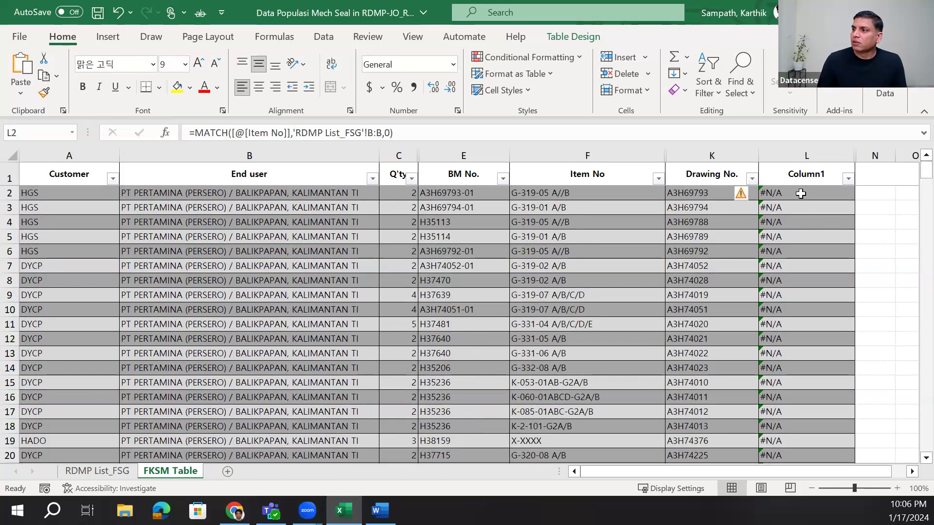
click(398, 133)
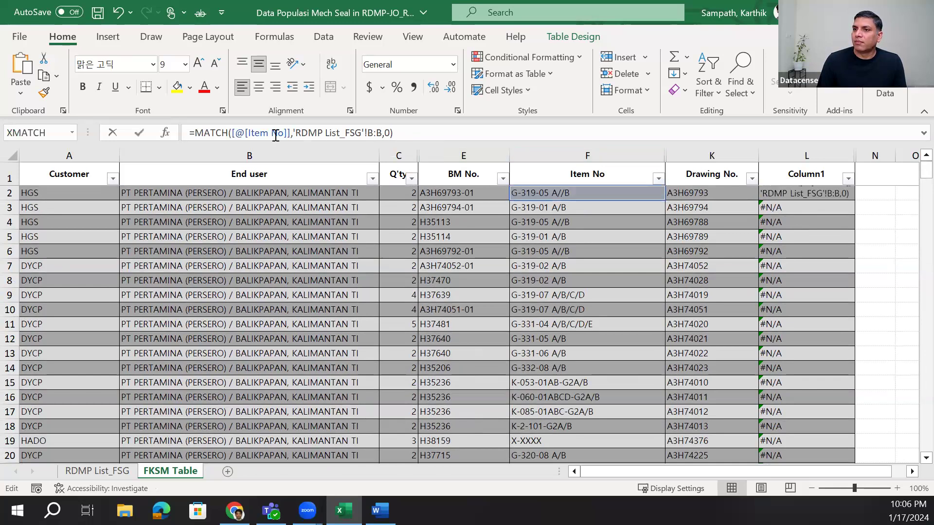
click(194, 132)
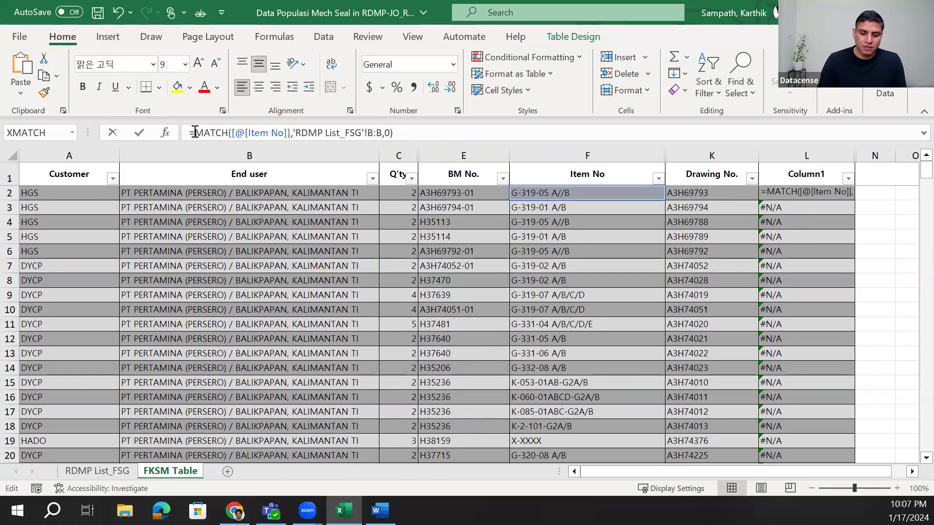
text(isnum)
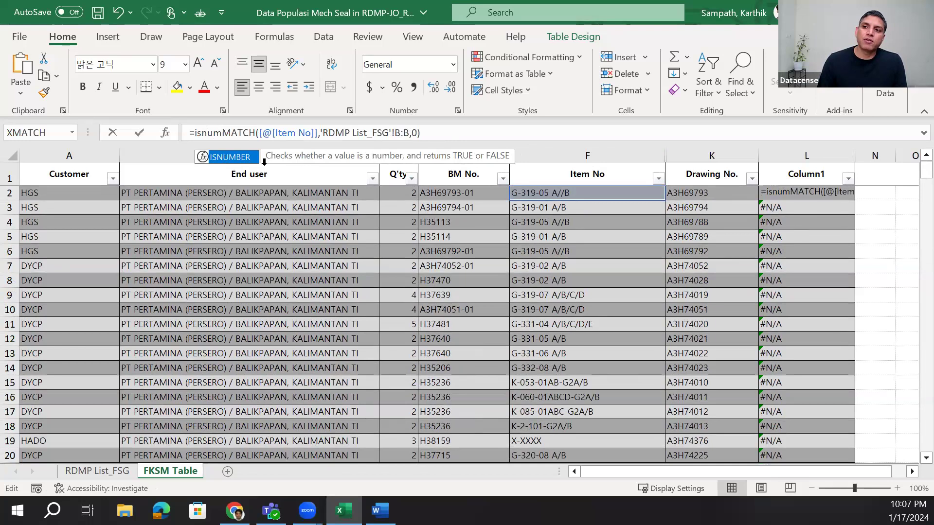
double_click(248, 161)
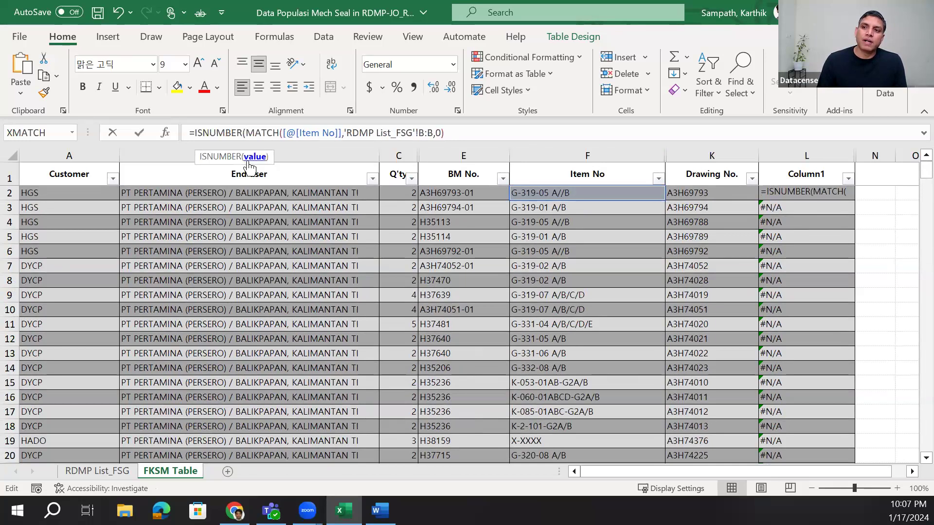
click(456, 132)
text())
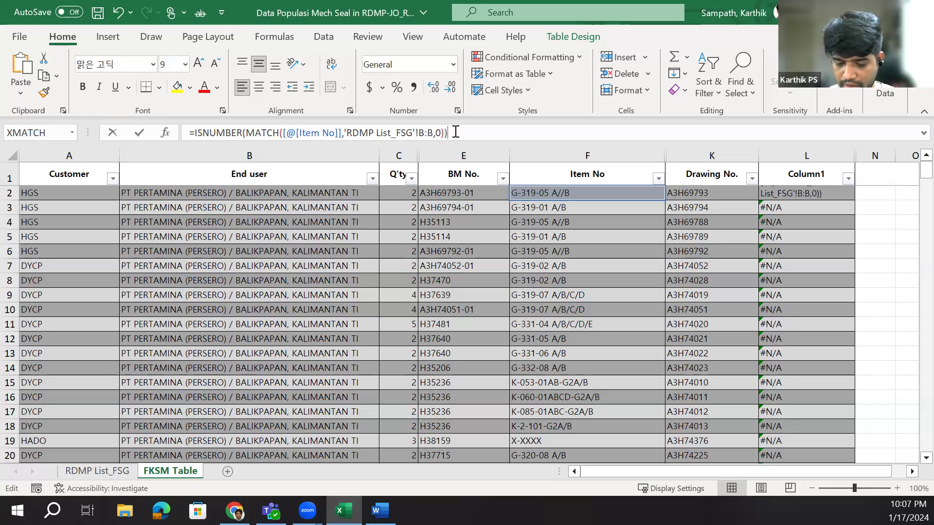
key(Return)
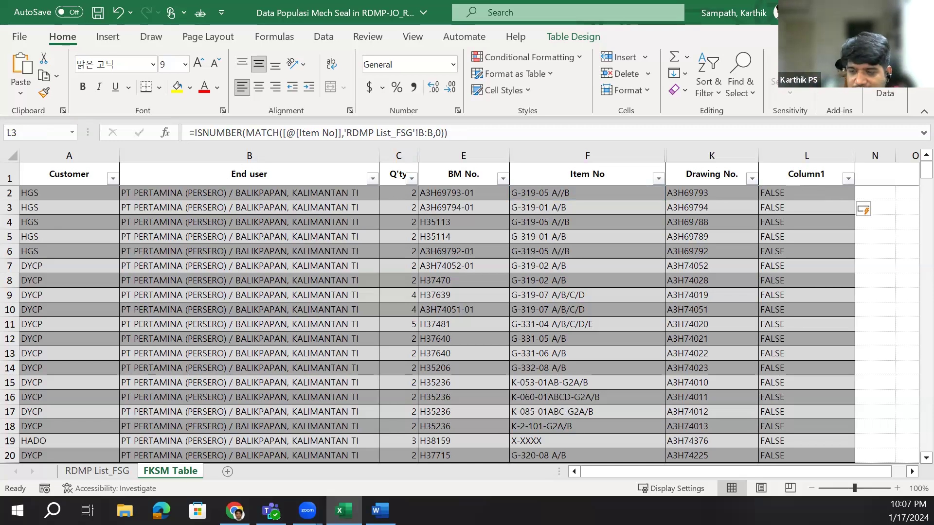
- Review the ISNUMBER results down column L and inspect the Item No in row 49 without changing it
scroll(827, 358, down, 5)
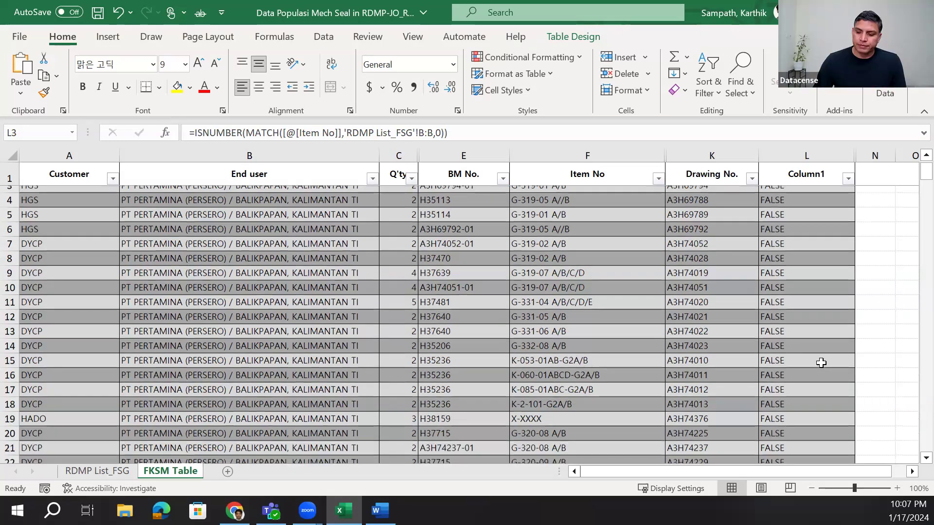
scroll(822, 360, down, 14)
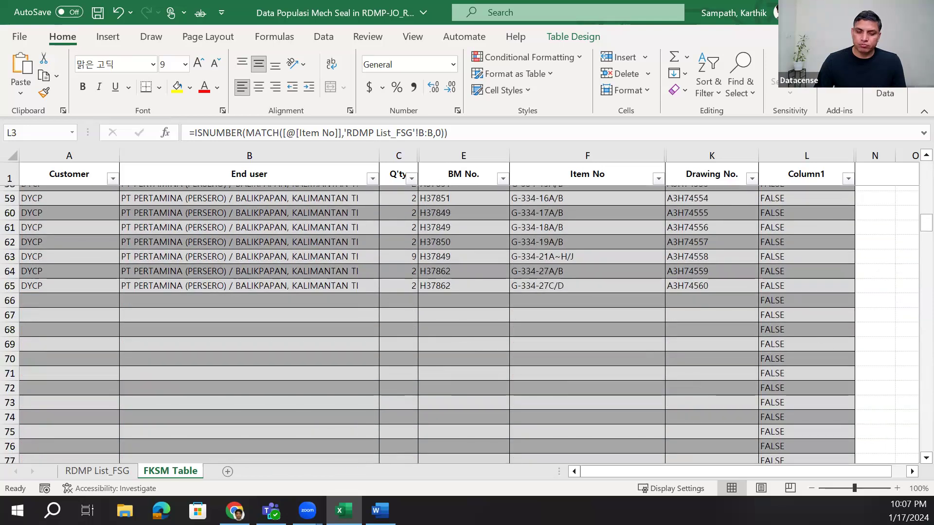
key(alt+Tab)
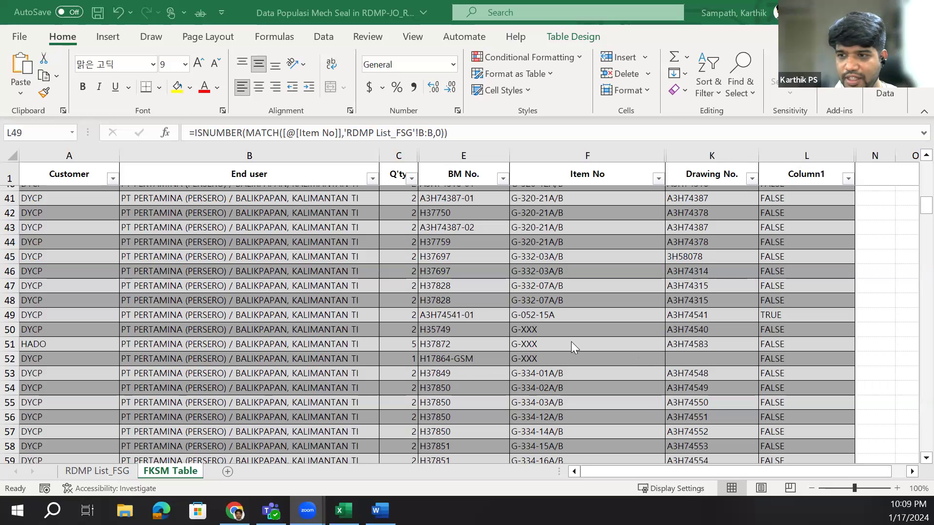
click(536, 315)
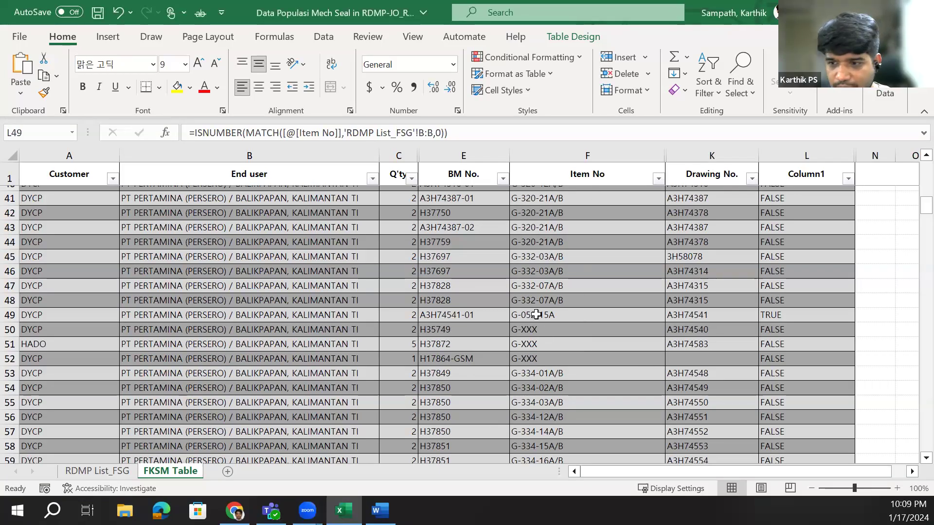
click(536, 315)
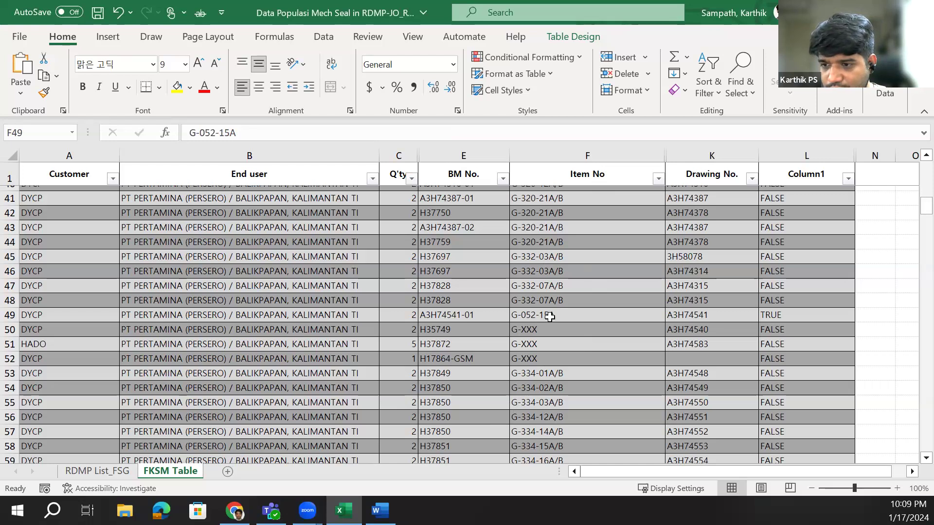
double_click(544, 315)
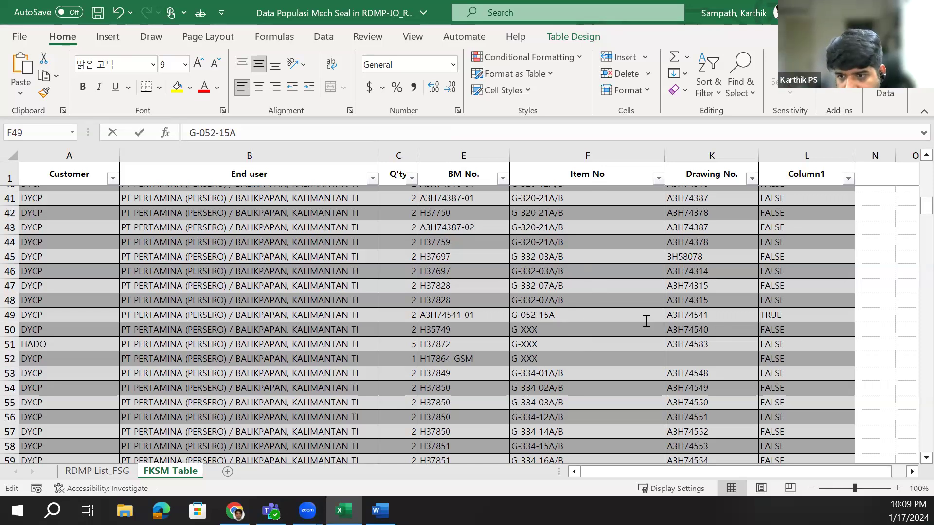
key(Return)
click(590, 317)
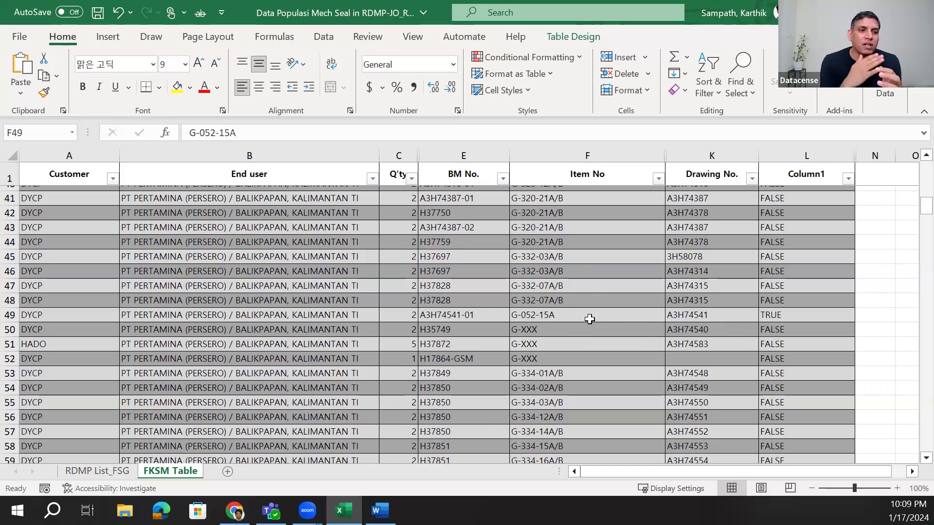
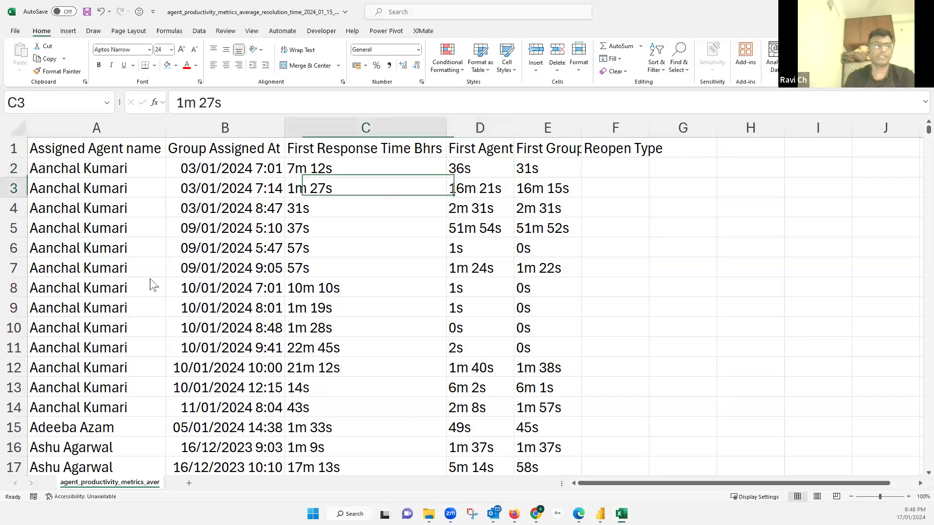
- Convert the agent productivity data starting at A1 into a table with headers and load it into the Power Query Editor
click(119, 149)
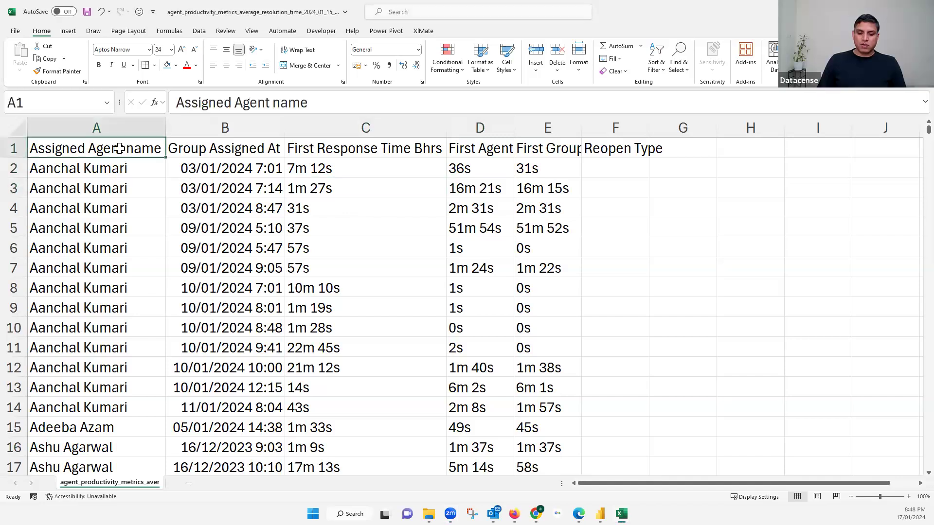
key(ctrl+t)
click(520, 320)
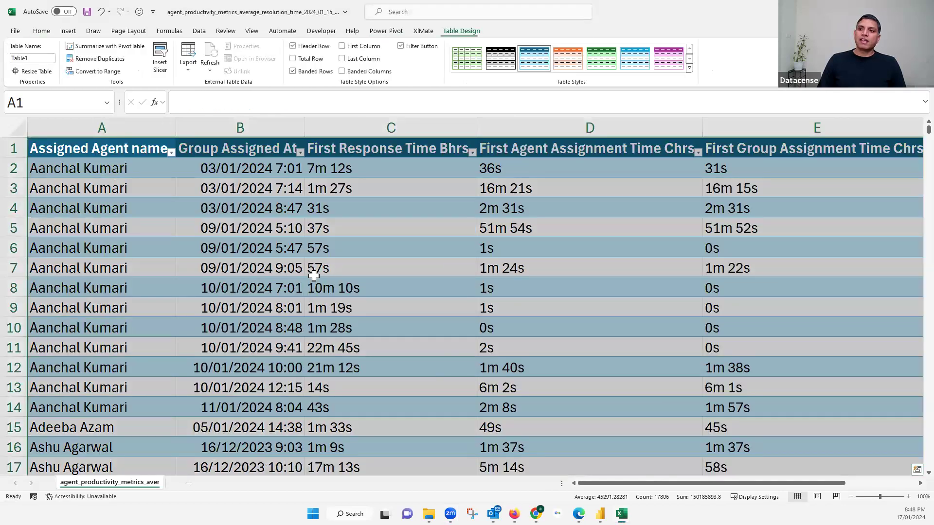
ctrl+scroll(323, 292, down, 2)
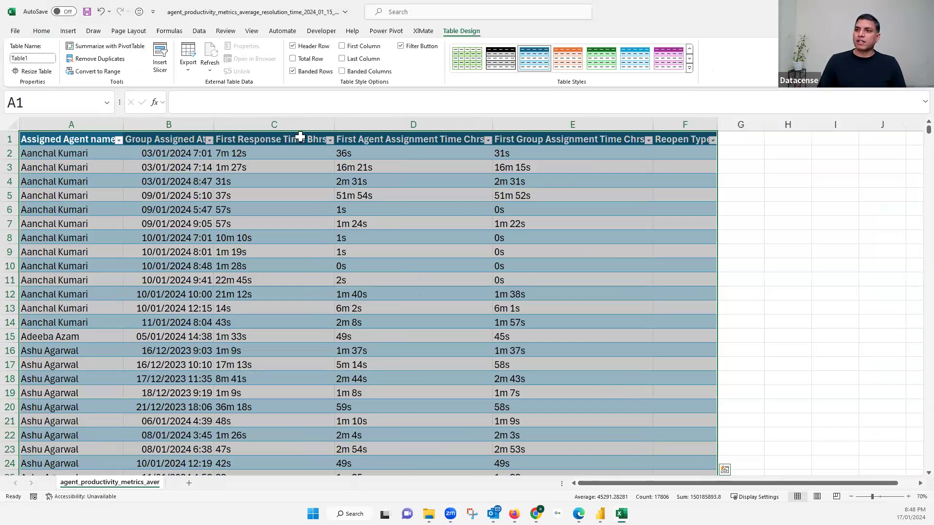
click(199, 31)
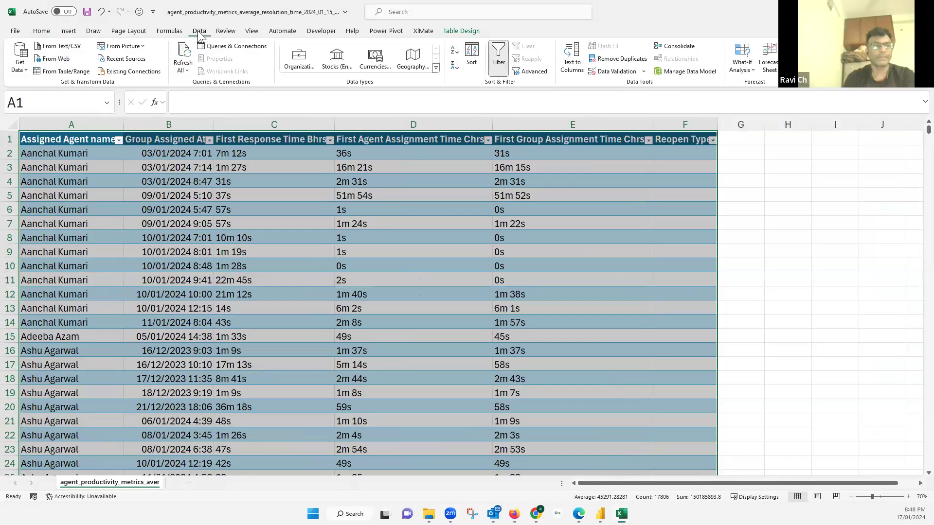
click(67, 71)
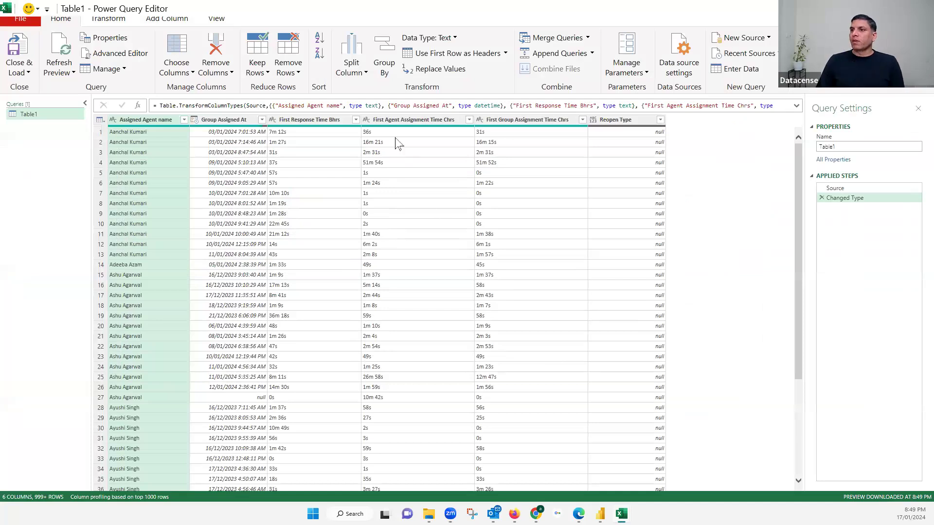
- Try converting the First Response Time Bhrs column to the Duration type as a new step, and delete that conversion step
click(367, 120)
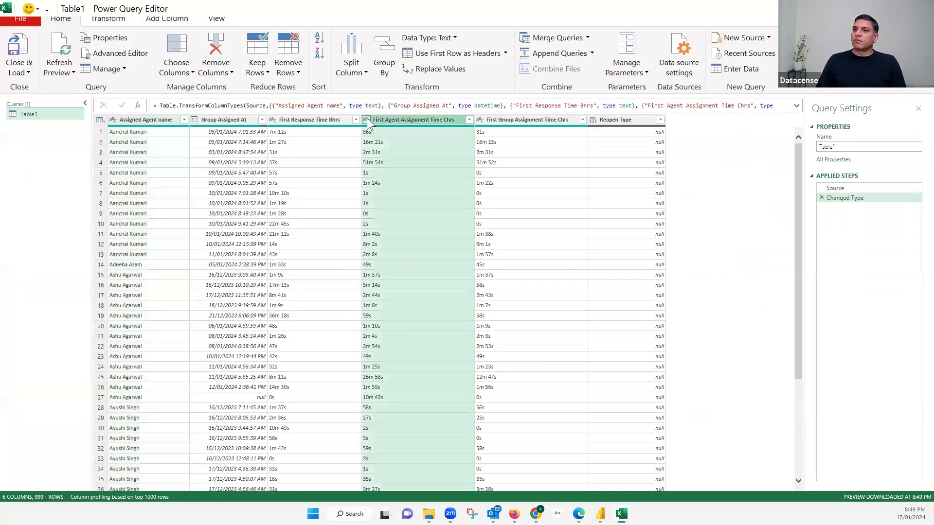
click(272, 120)
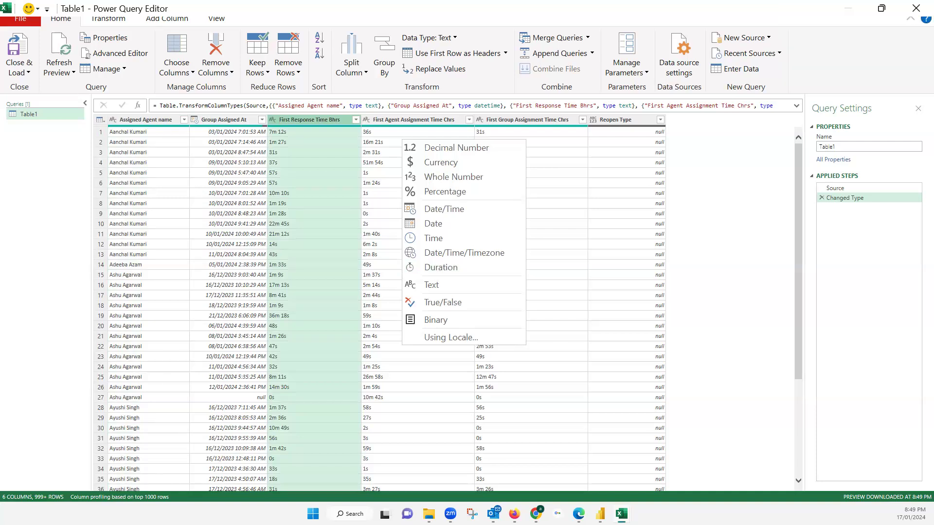
click(291, 133)
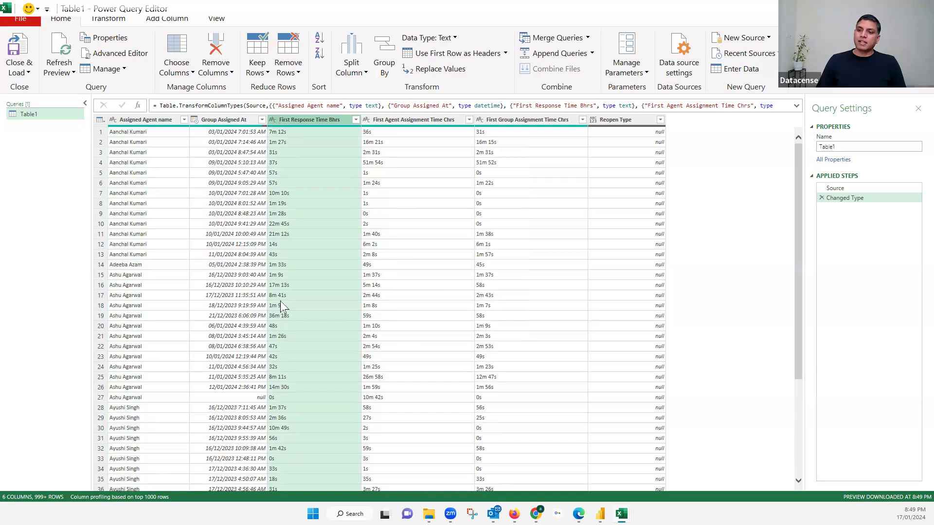
click(273, 120)
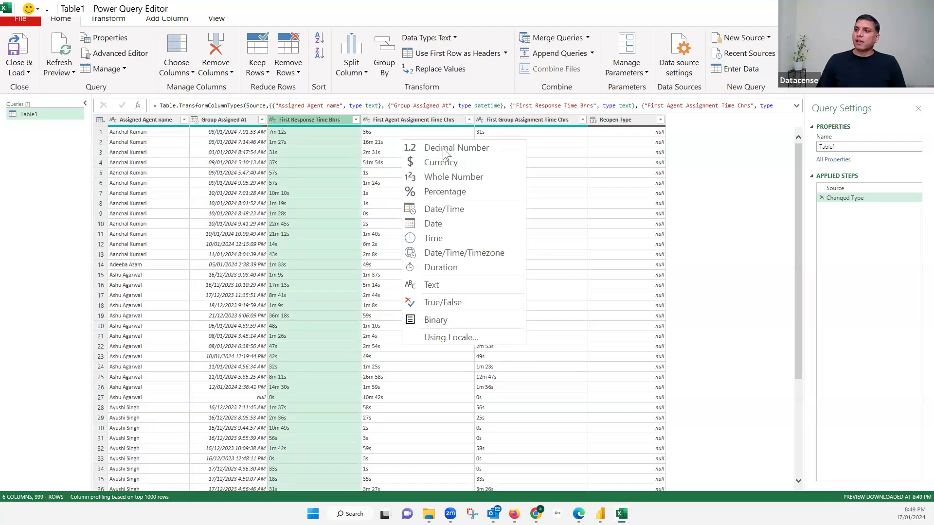
click(444, 270)
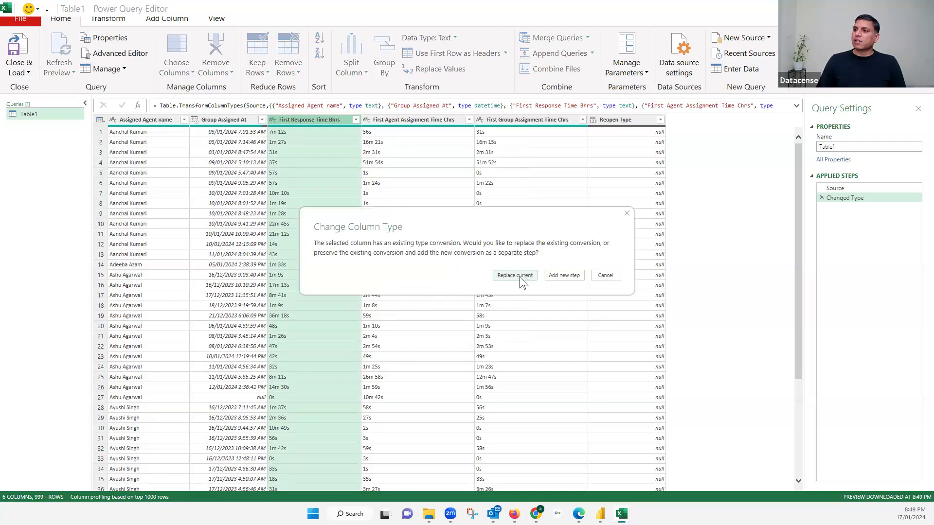
click(567, 278)
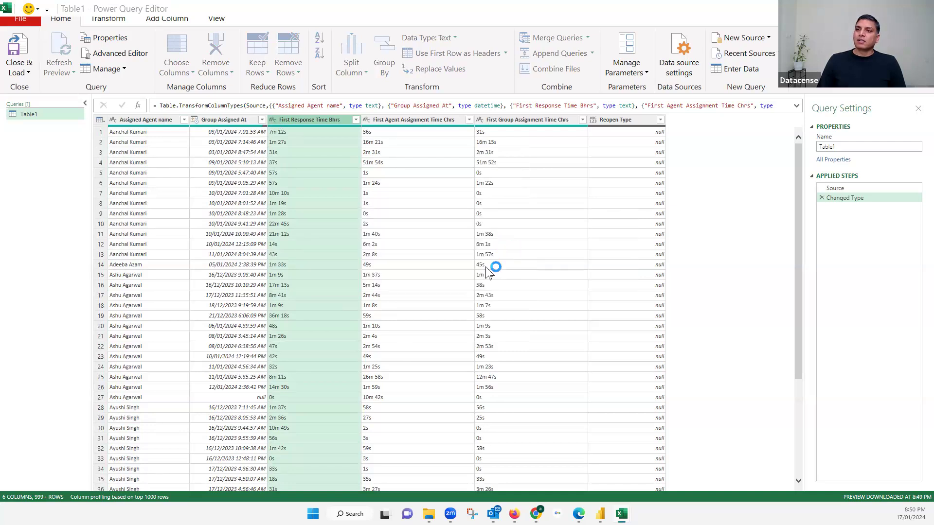
click(299, 133)
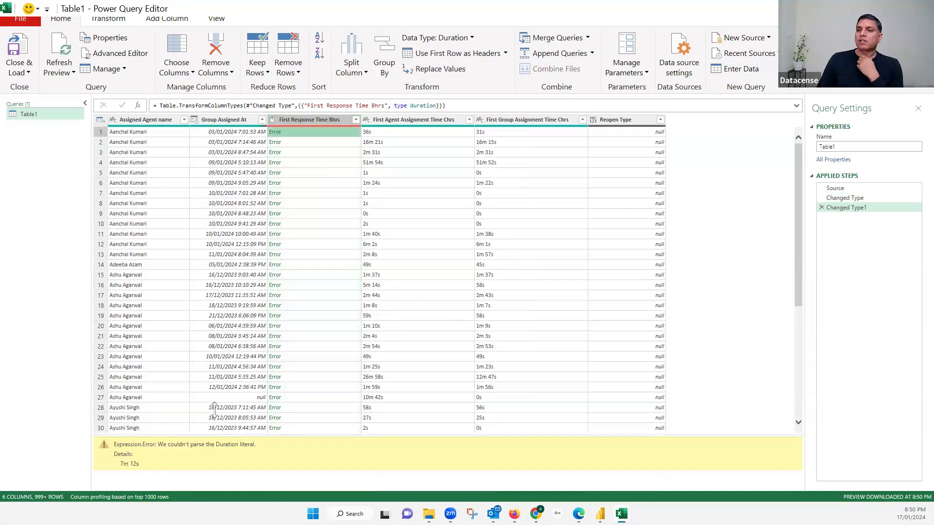
click(822, 208)
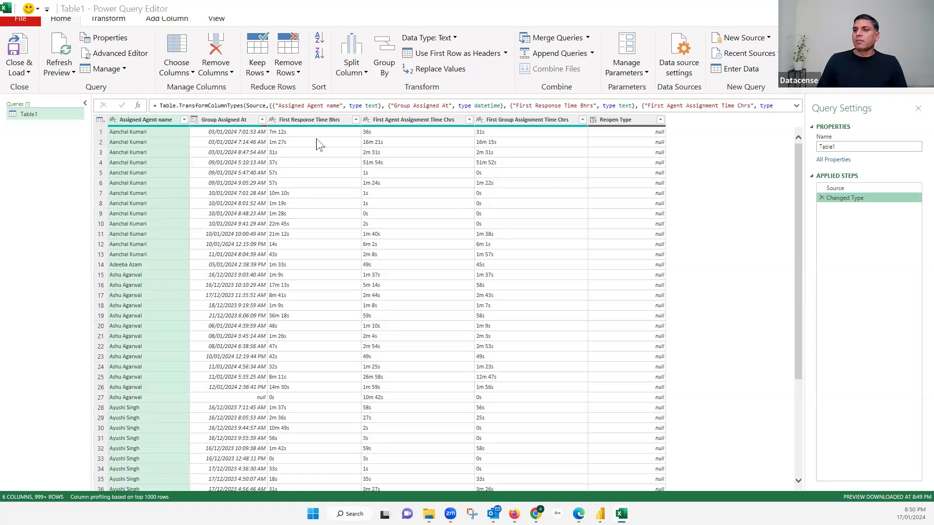
- Examine the text formats in the First Response Time Bhrs column, including its list of distinct filter values
click(276, 137)
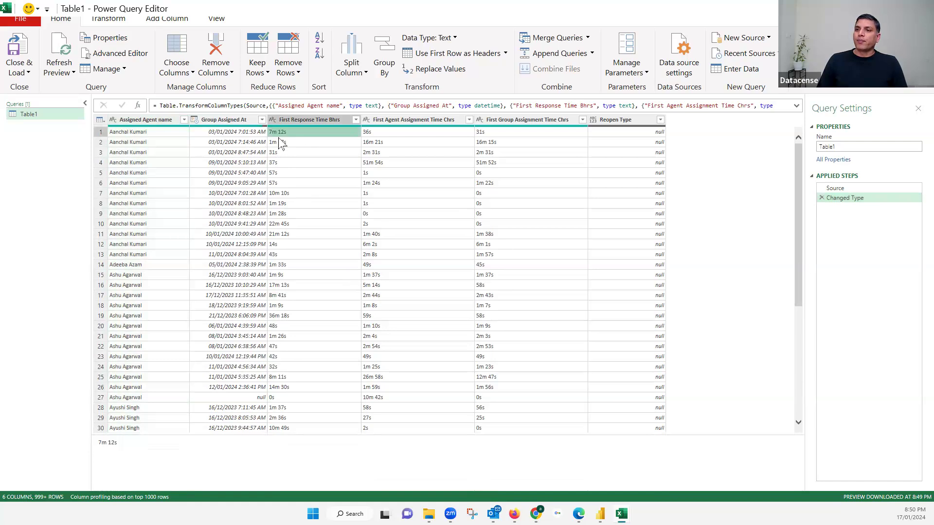
scroll(302, 265, down, 5)
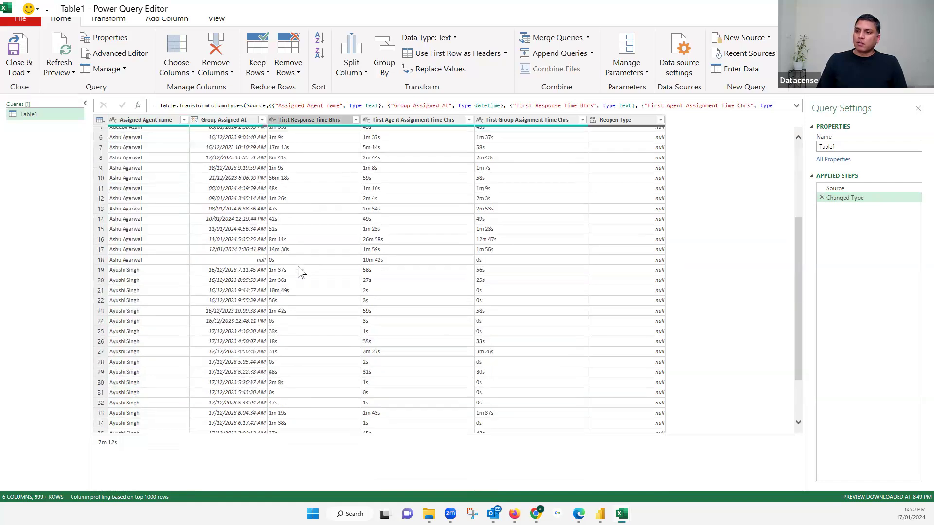
click(355, 119)
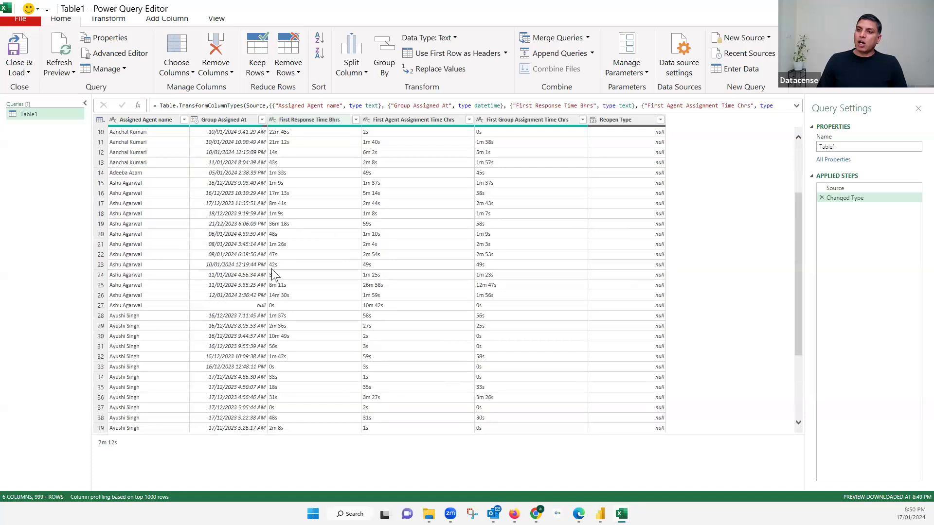
scroll(257, 350, down, 3)
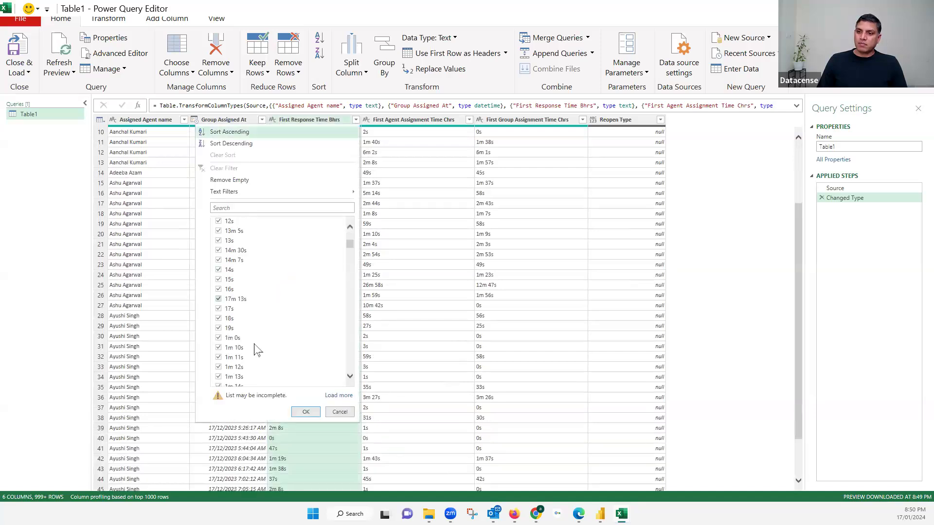
scroll(258, 349, down, 7)
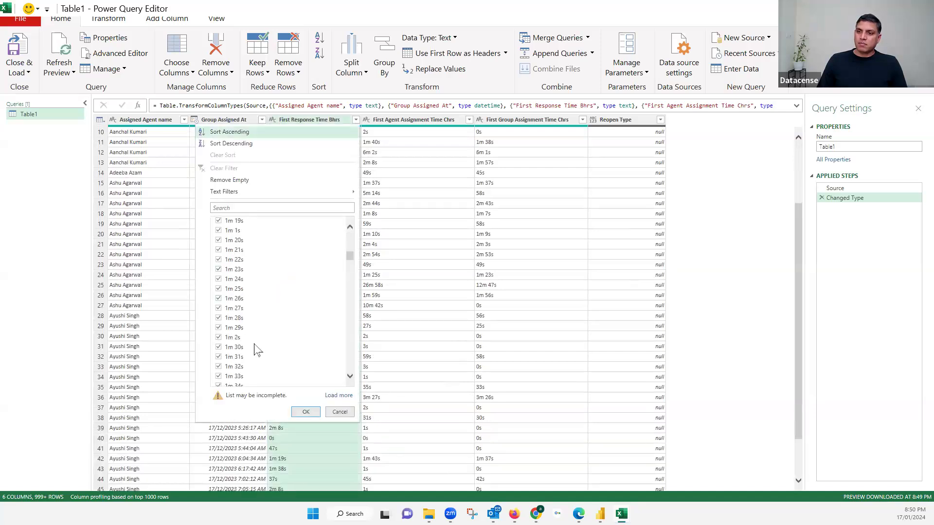
scroll(258, 350, down, 10)
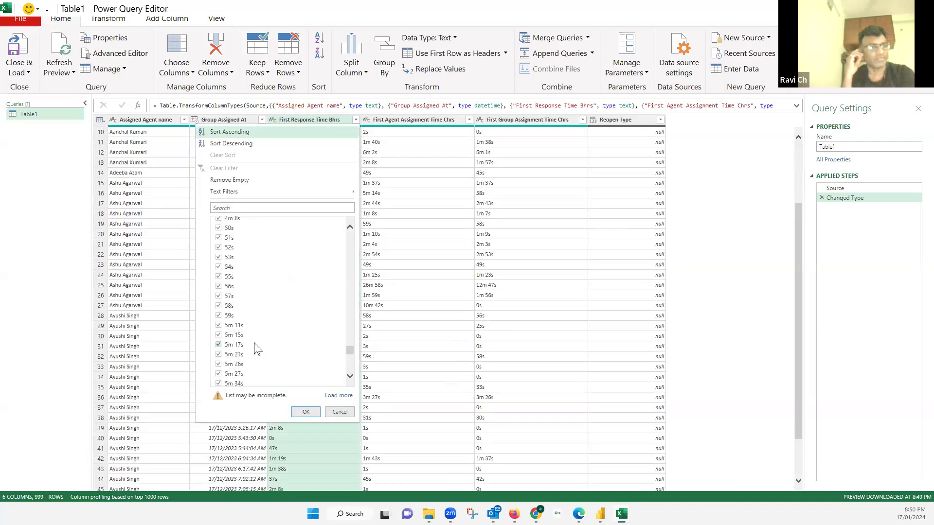
scroll(258, 350, down, 5)
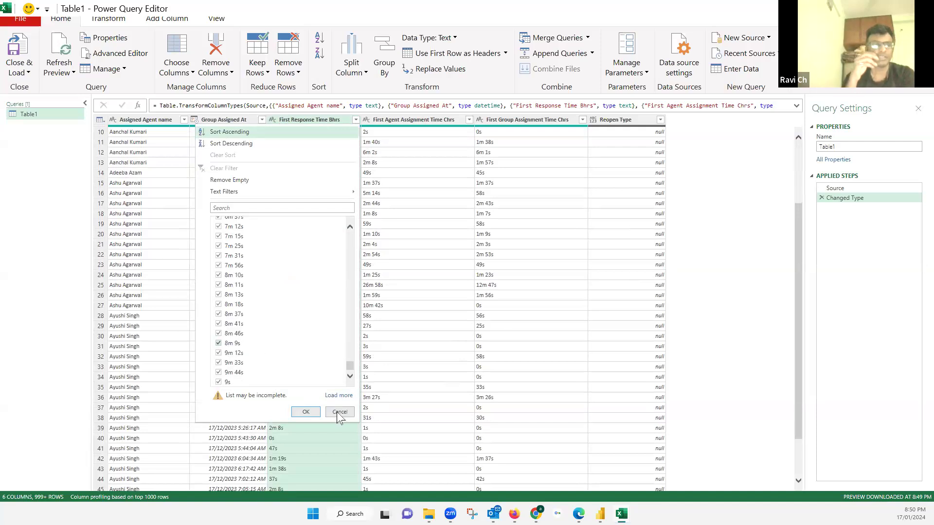
- Try replacing "m" with ":" in the First Response Time Bhrs column, and delete the replacement step
click(287, 121)
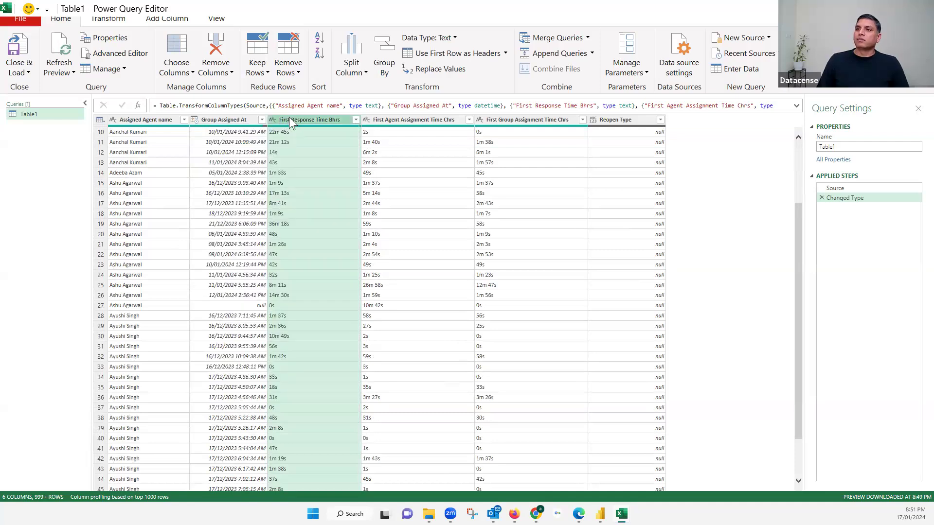
click(457, 73)
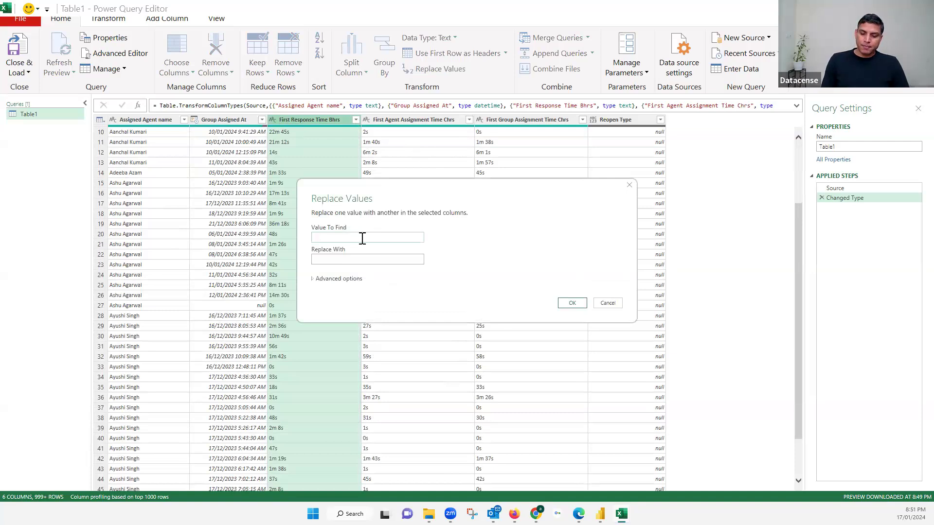
text(M)
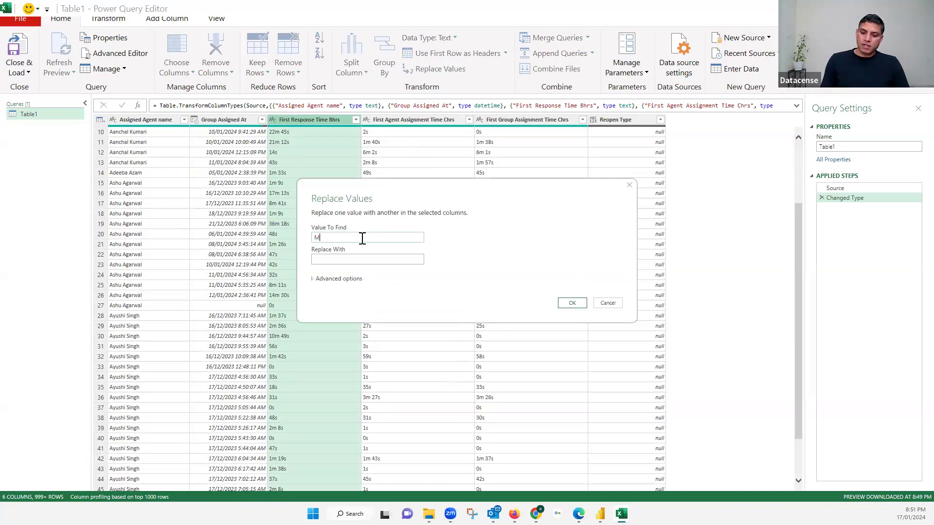
key(BackSpace)
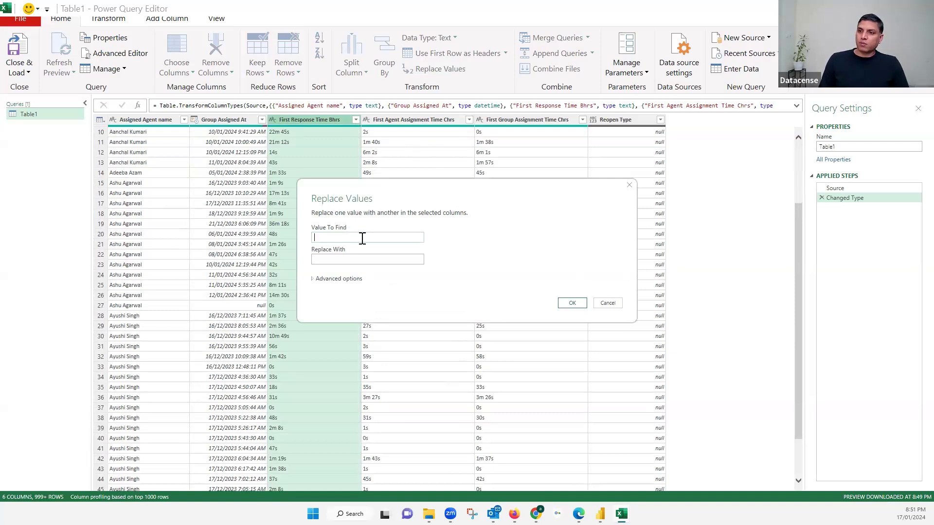
text(m)
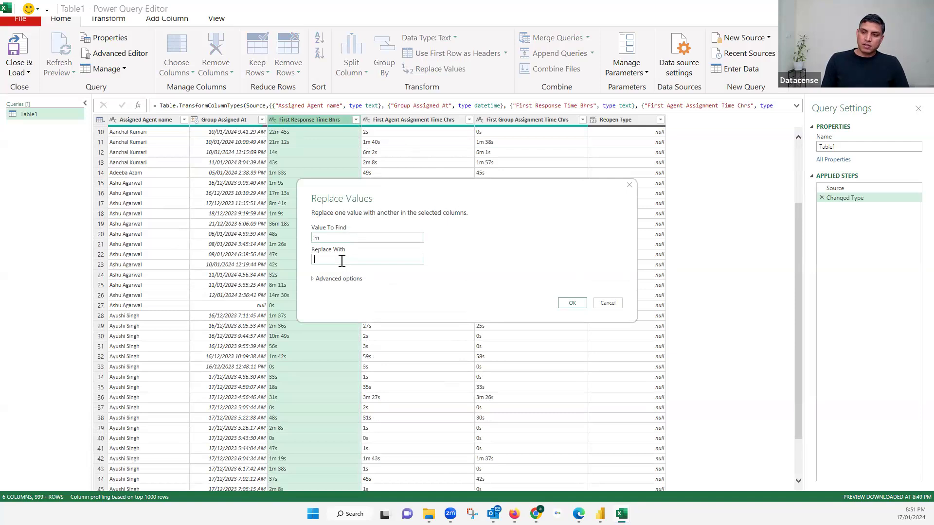
click(572, 304)
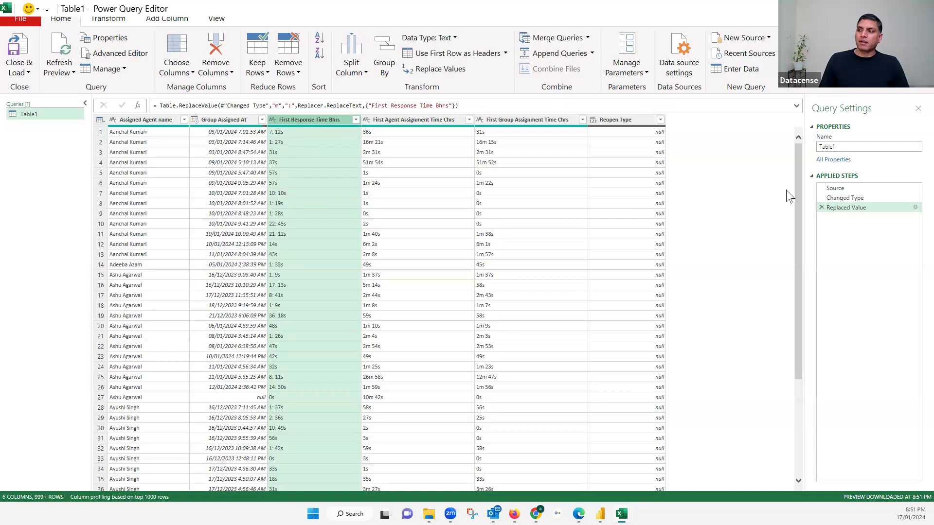
click(822, 208)
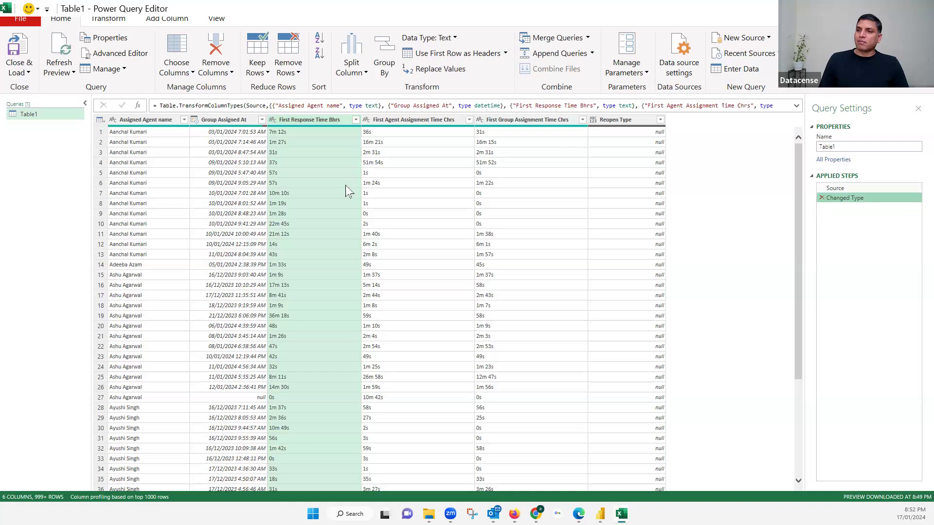
- Close the Power Query Editor without loading the query and return to the agent productivity worksheet
click(29, 74)
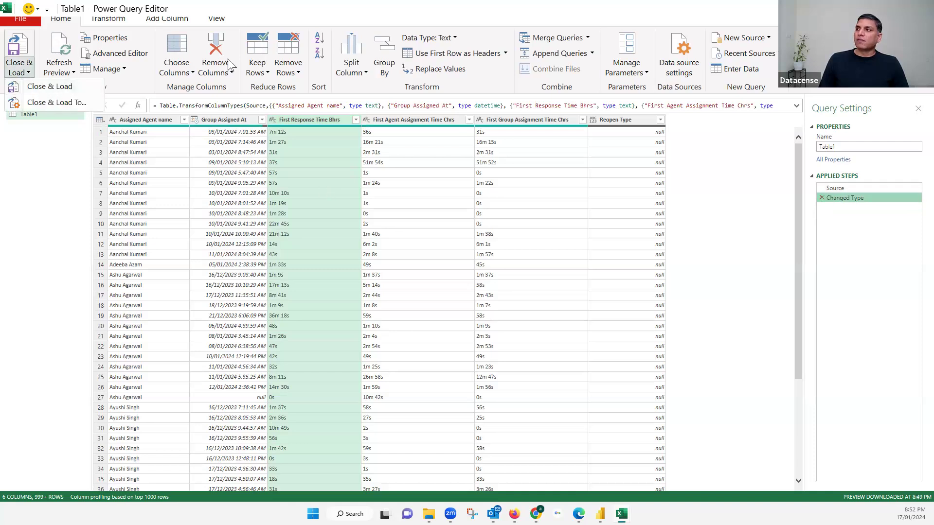
click(923, 9)
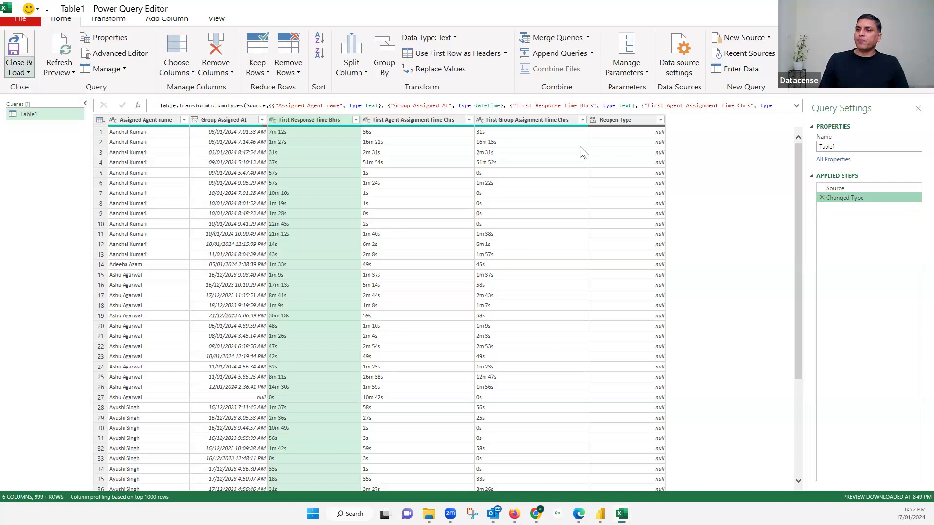
click(511, 273)
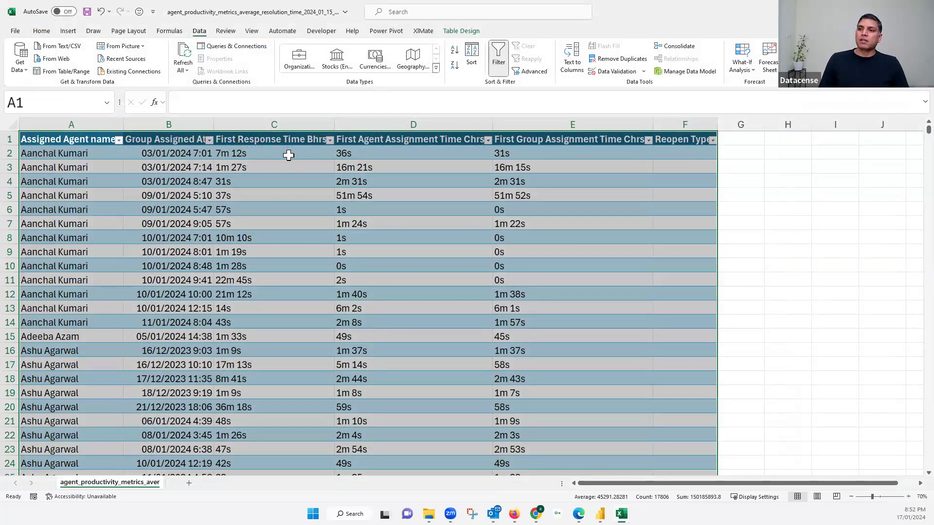
- Narrow column D, collapse column E, and add a table column headed Correct time in G1, widened to fit its heading
click(289, 155)
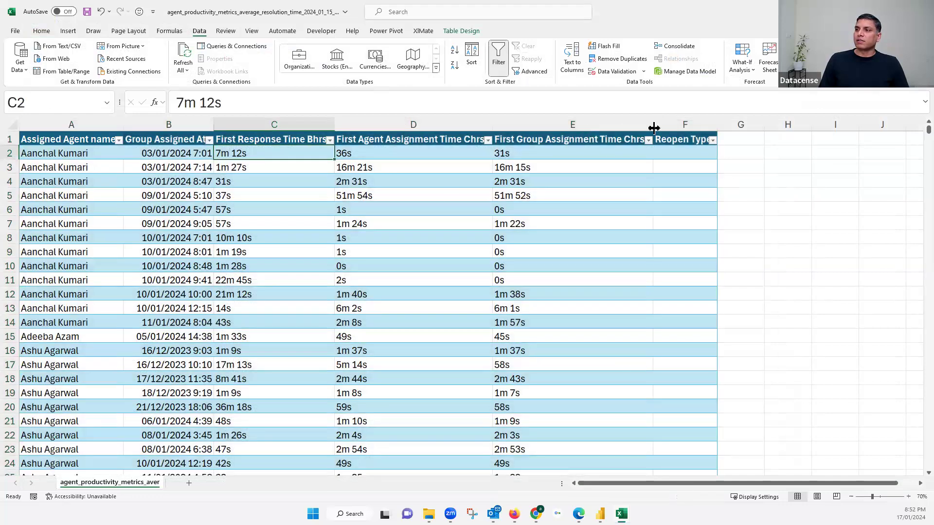
drag(543, 129, 422, 153)
click(436, 140)
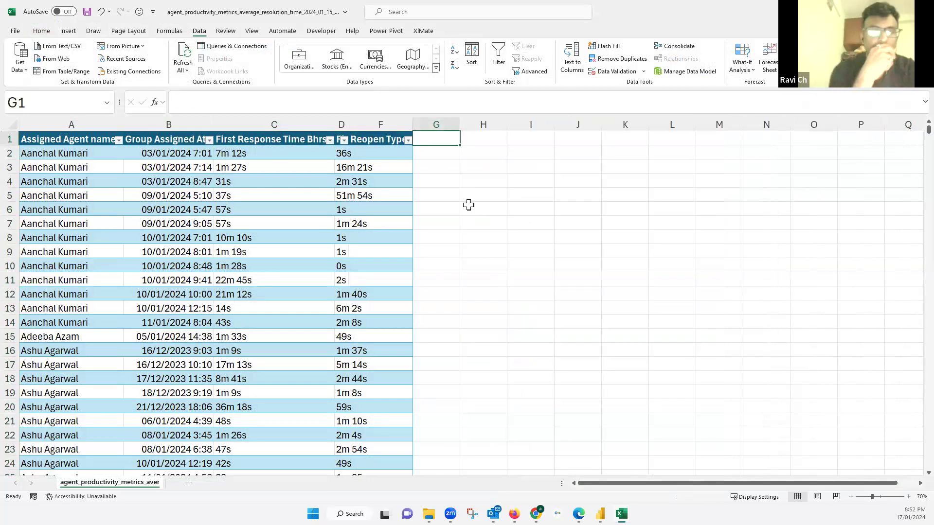
text(Correct time)
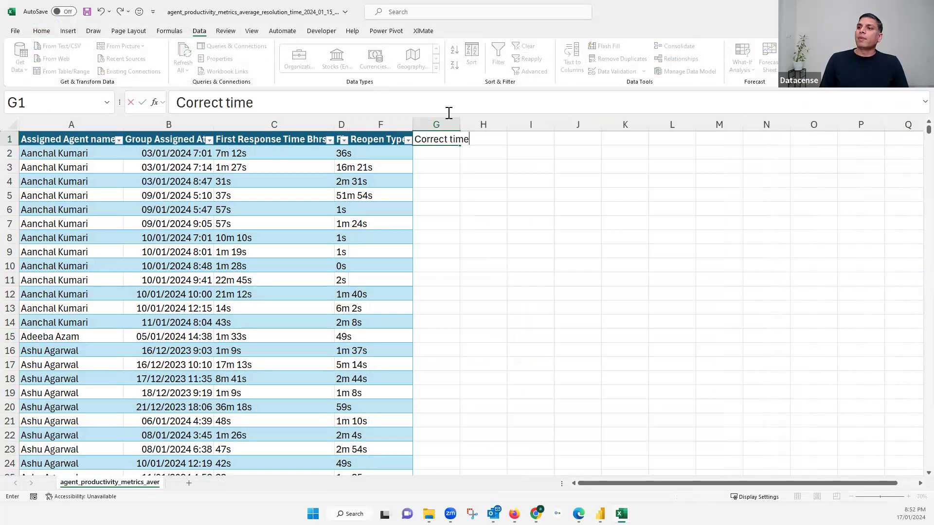
key(Return)
drag(460, 124, 506, 124)
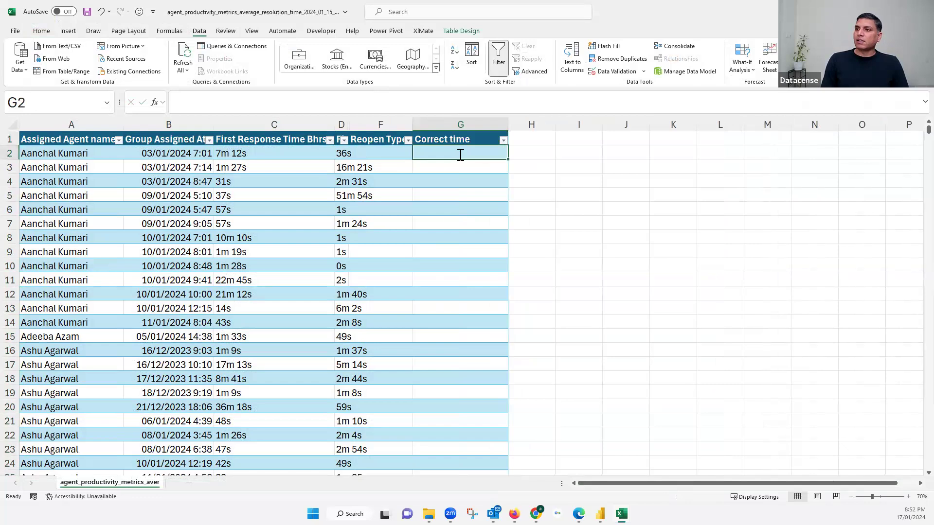
- Enter =TIMEVALUE(C2) in G2 to fill the Correct time column from First Response Time Bhrs
text(time)
key(BackSpace)
key(BackSpace)
key(BackSpace)
key(BackSpace)
text(=t)
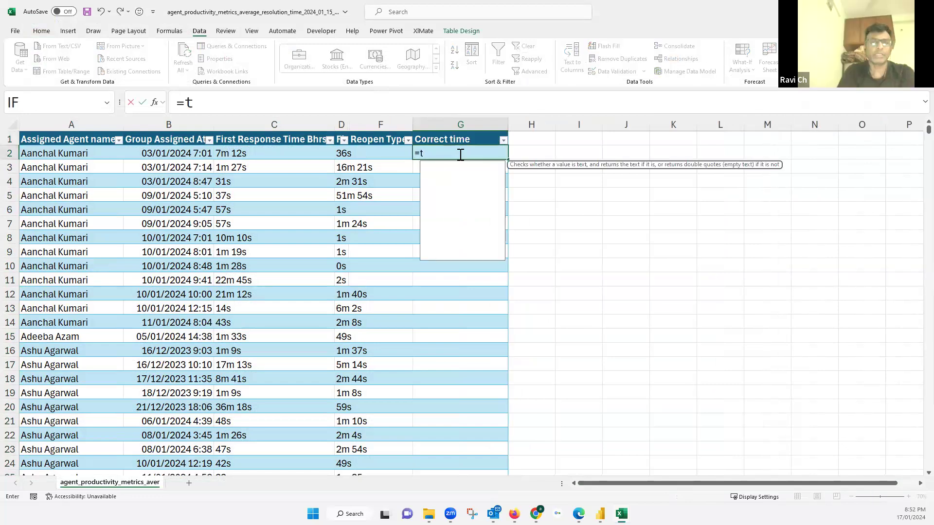
text(ime)
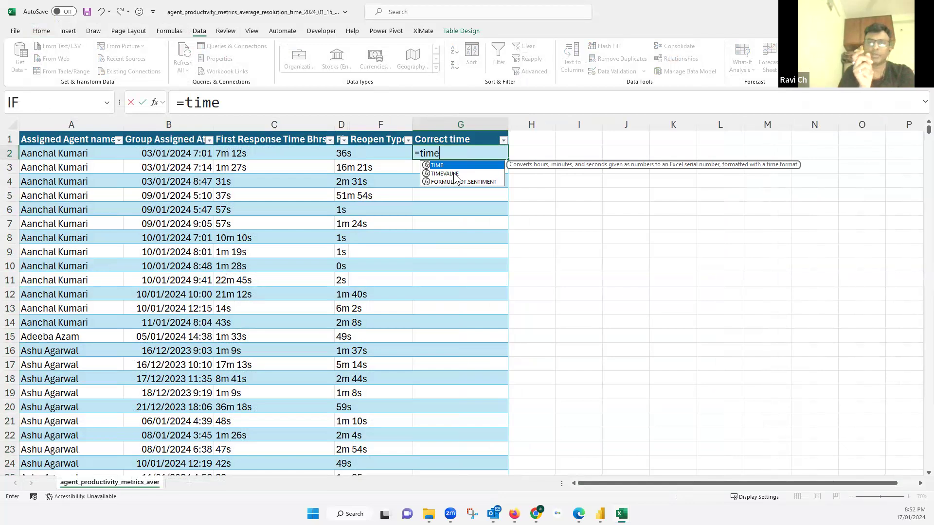
click(455, 175)
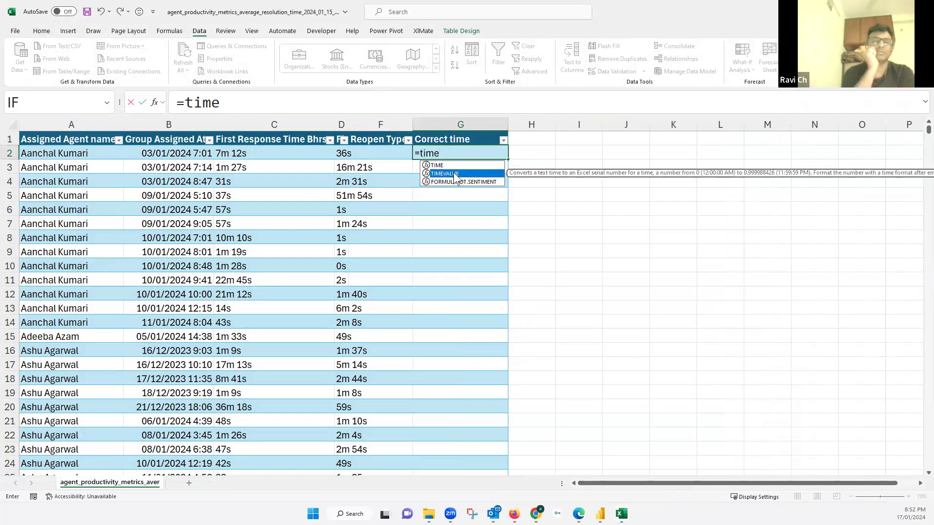
key(Tab)
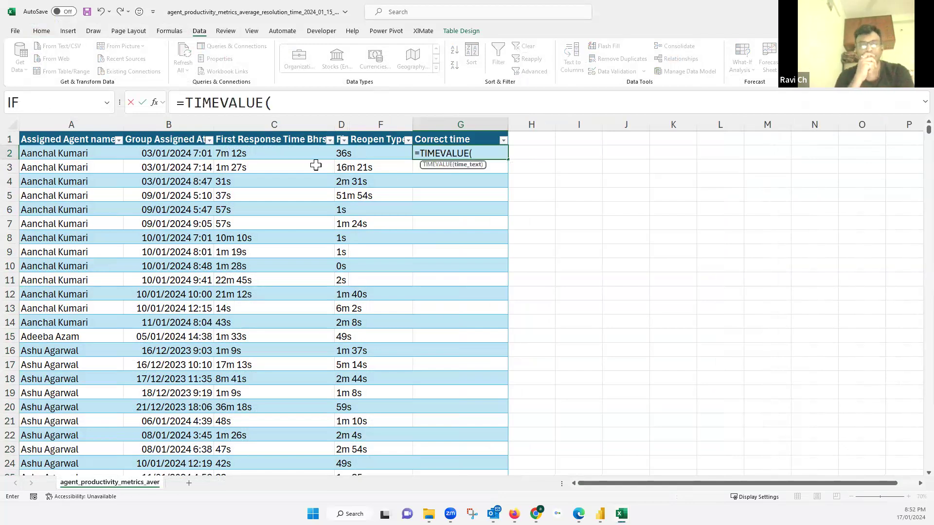
click(238, 154)
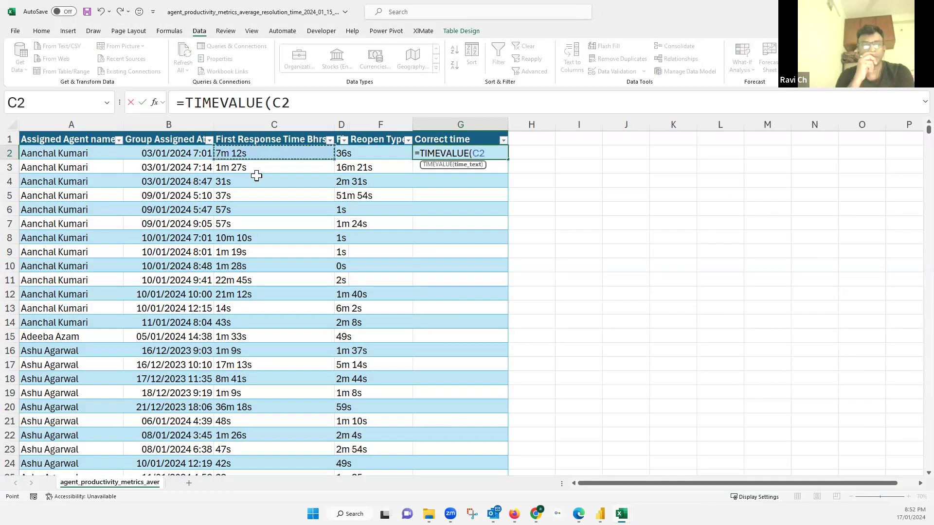
key(Return)
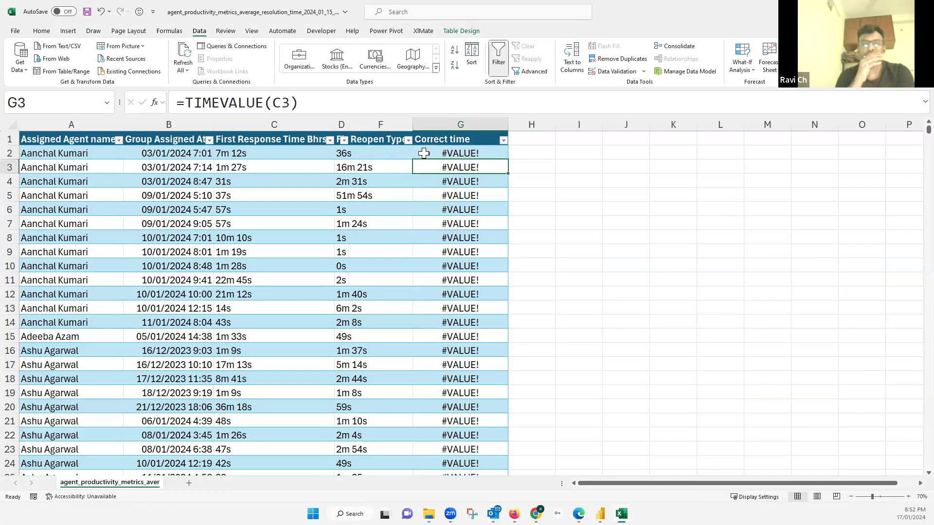
- Undo the TIMEVALUE formula fill in the Correct time column, leaving G2 empty
key(ctrl+z)
key(ctrl+z)
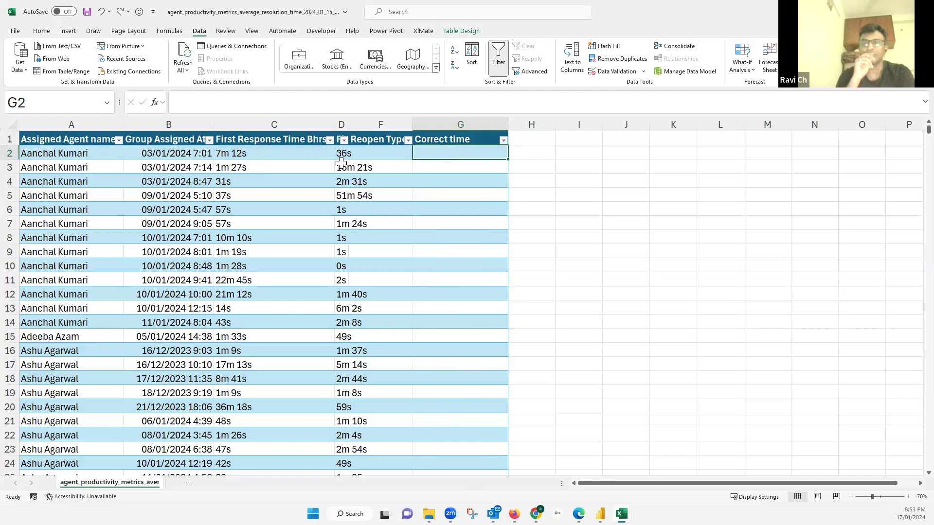
click(248, 156)
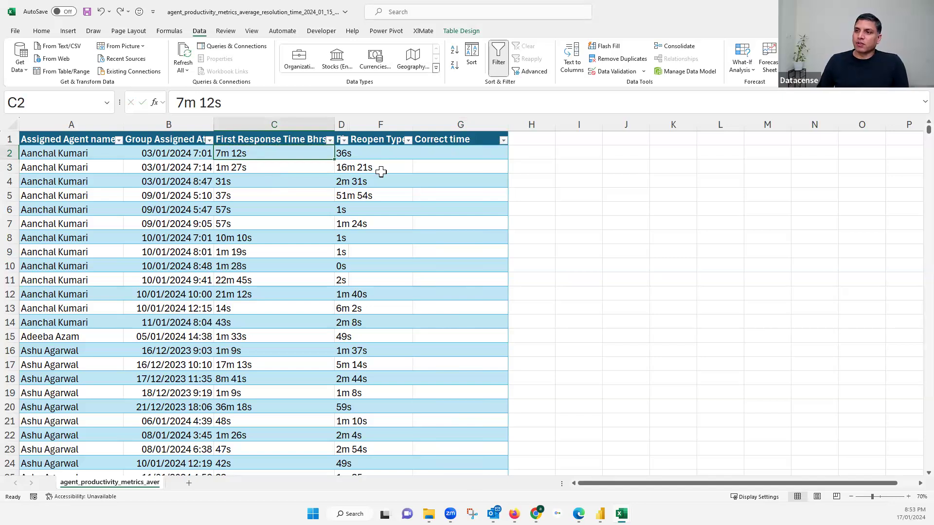
click(432, 154)
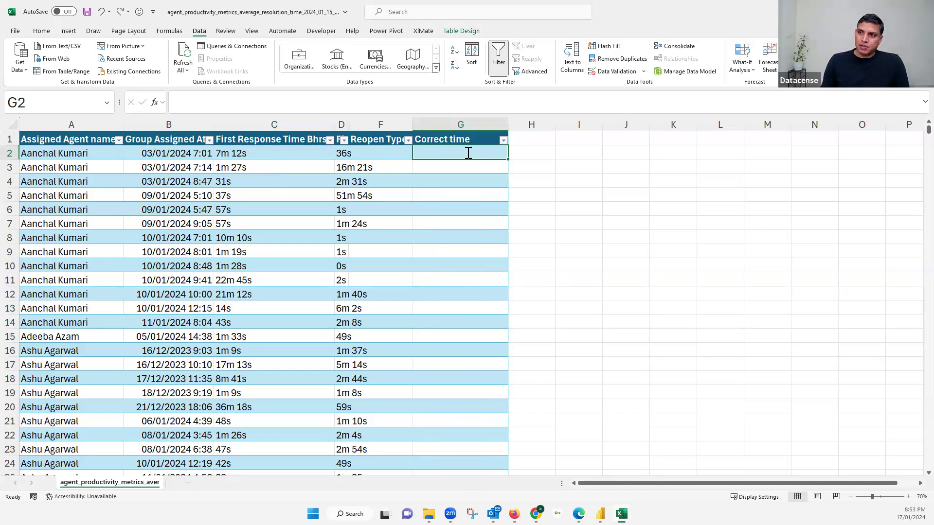
text(=)
key(Escape)
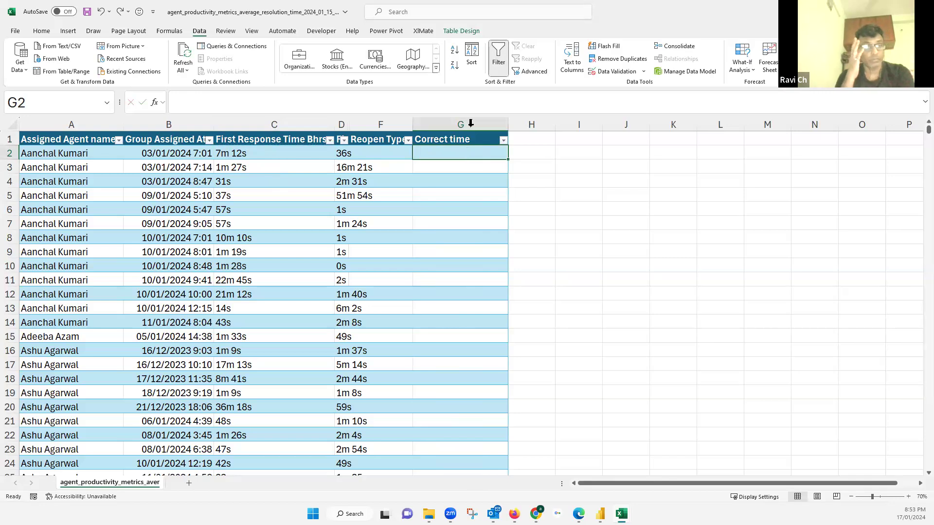
- Rename the Correct time heading as H and add two table columns headed M and S in H1 and I1
click(472, 139)
text(H)
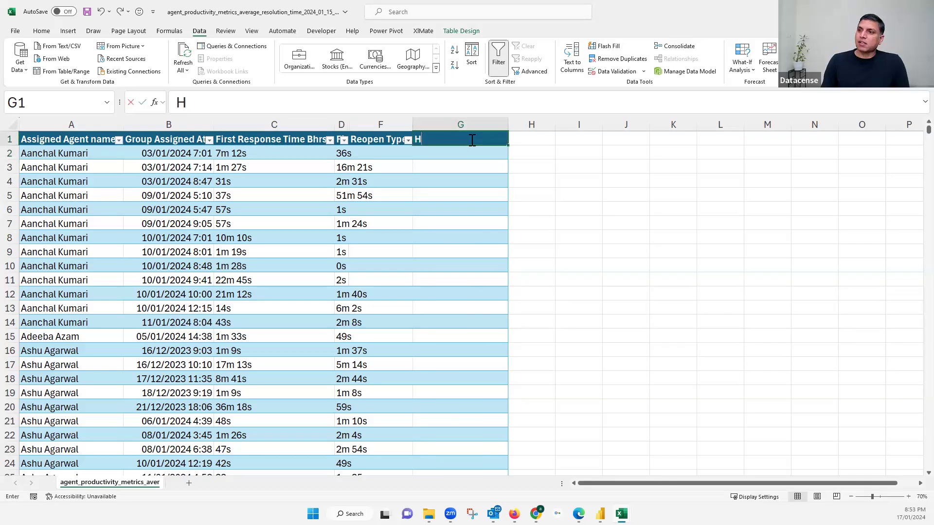
key(Return)
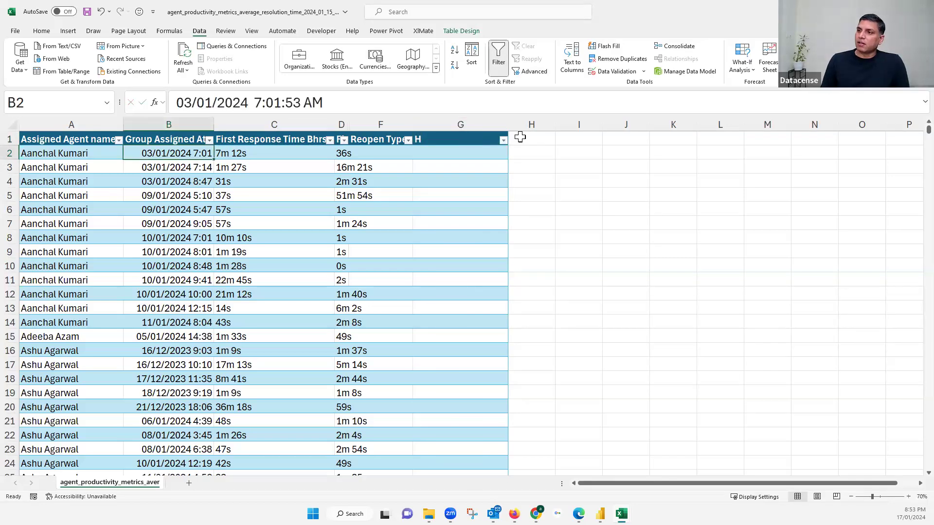
click(522, 138)
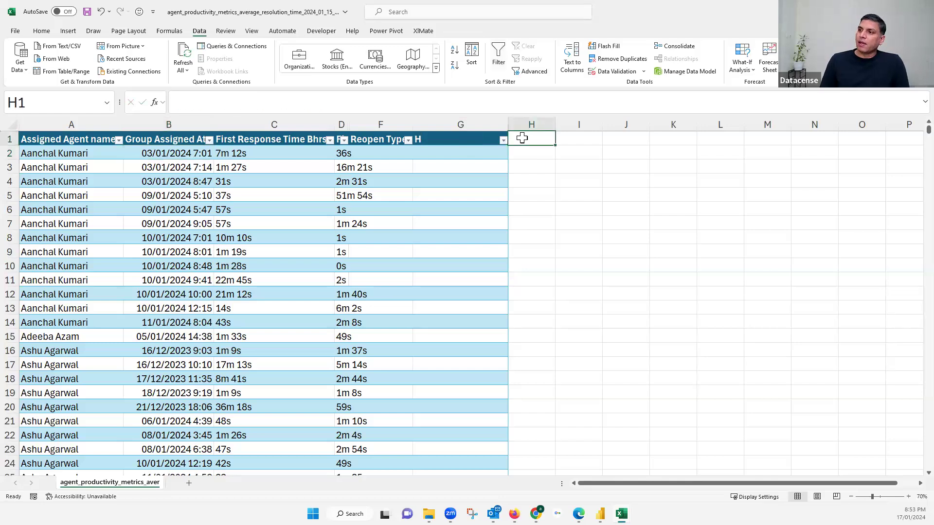
text(M)
key(Tab)
text(S)
key(Return)
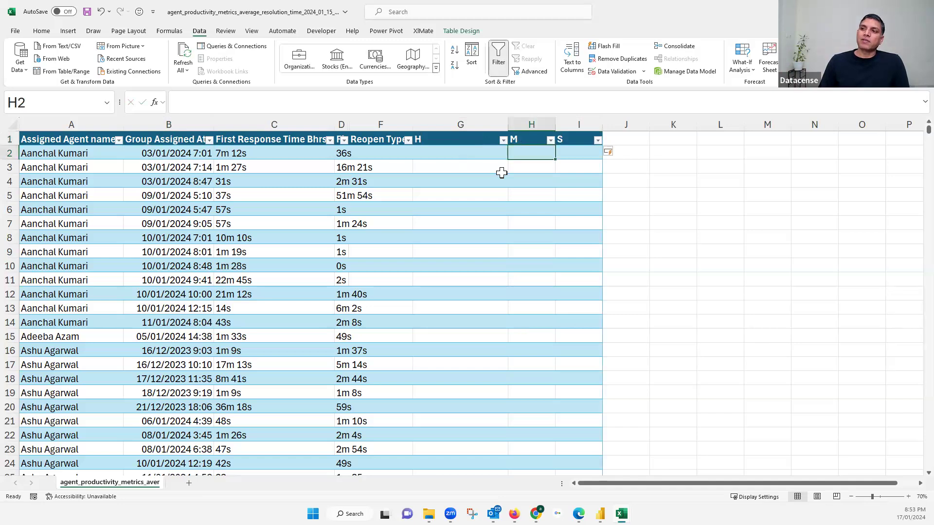
- Enter =TEXTBEFORE(C2,"h") in G2 to fill the H column with the hours part of First Response Time Bhrs
key(Left)
text(=)
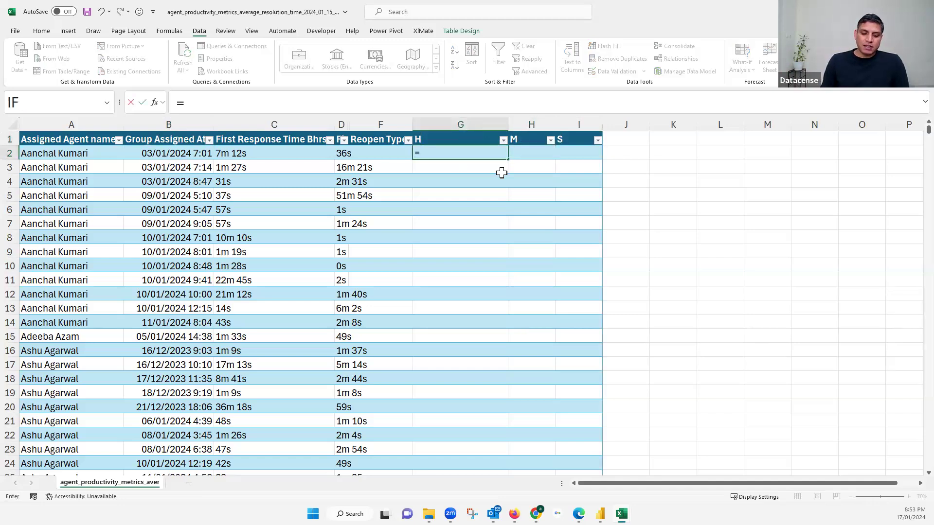
text(text)
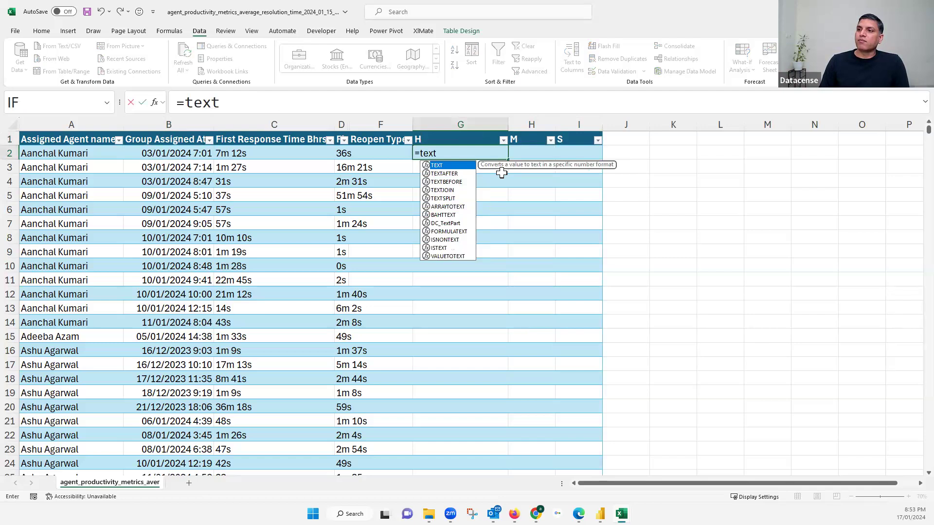
key(Down)
key(Down)
key(Tab)
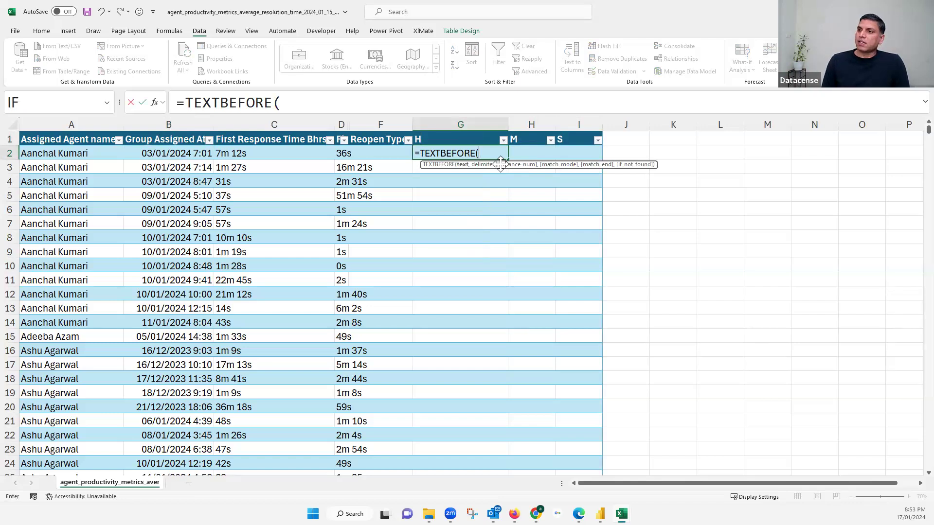
click(243, 153)
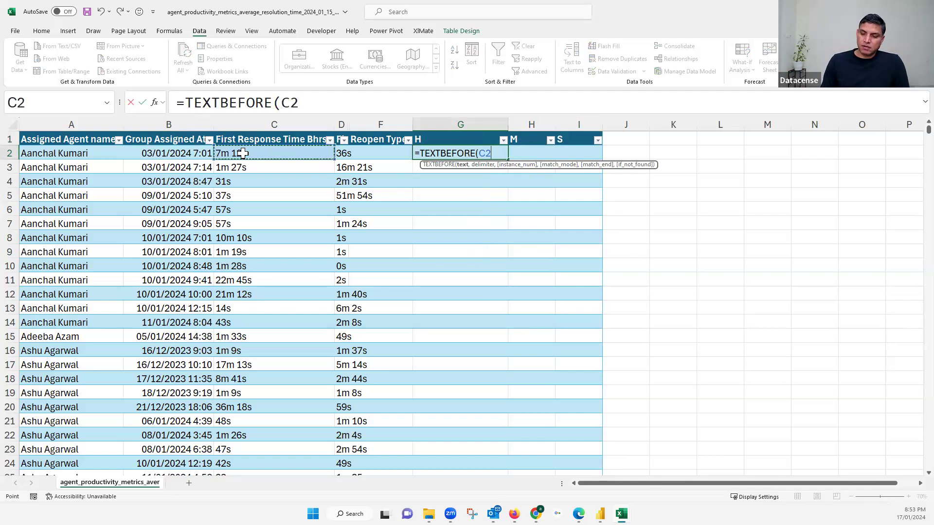
text(,)
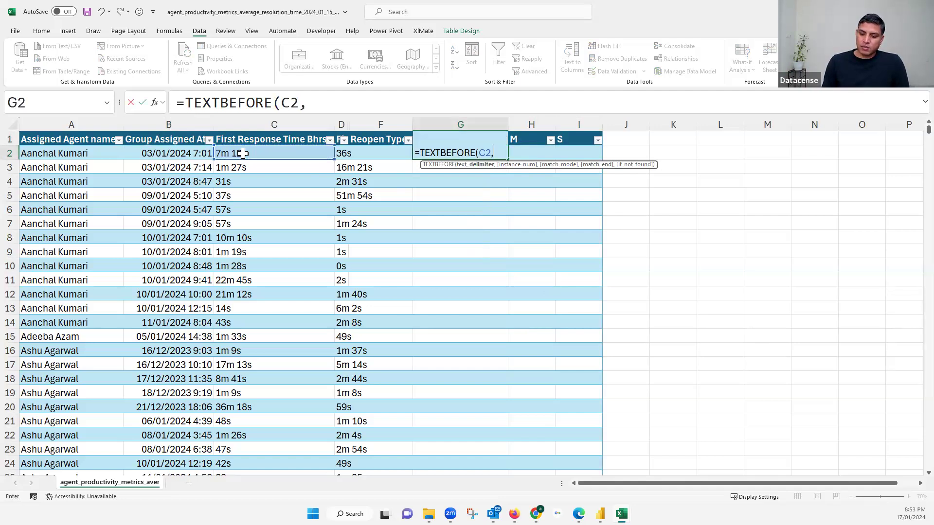
text(")
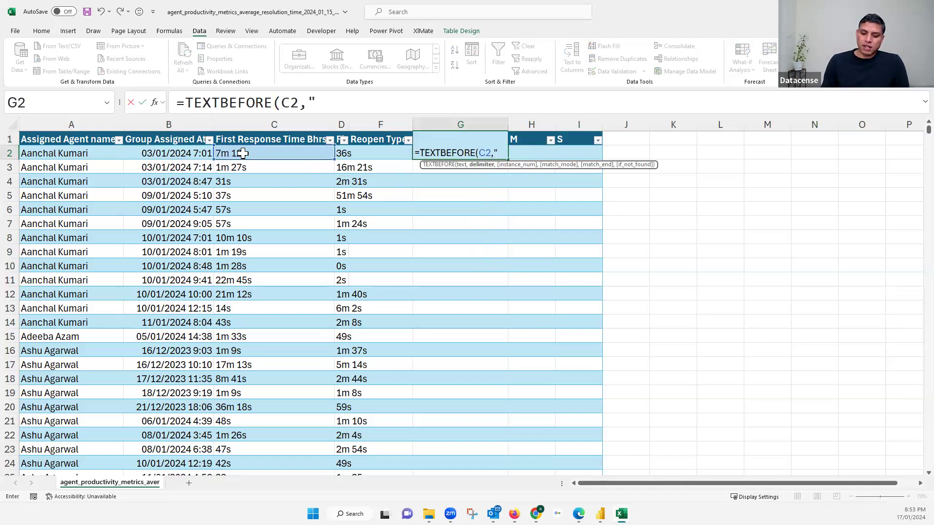
text(h"))
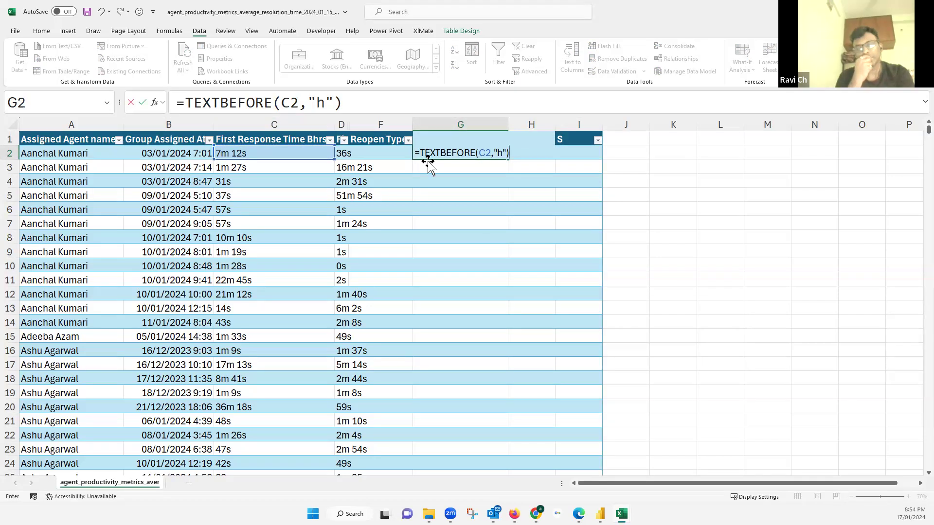
key(Return)
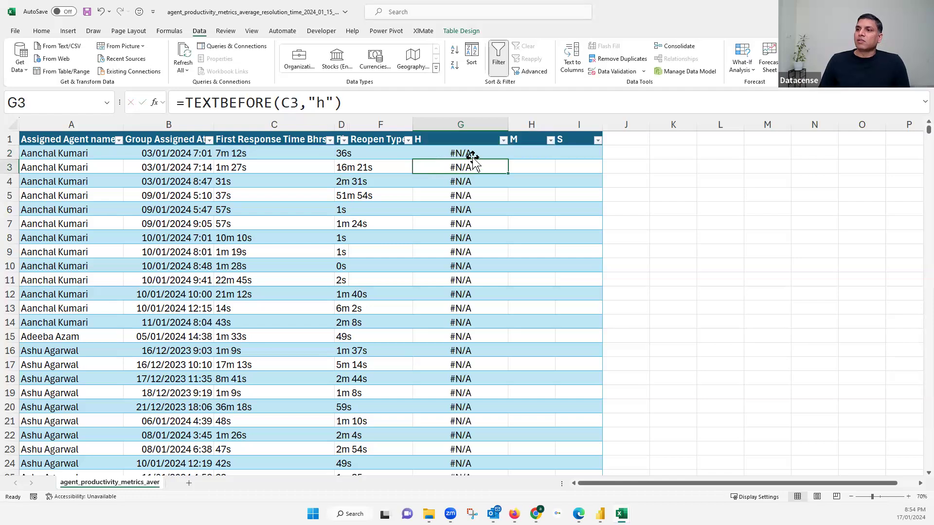
- Filter #N/A out of the H column to compare the extracted hours with the response times, and clear the filter
click(503, 150)
click(503, 141)
click(407, 311)
click(464, 359)
click(259, 153)
click(258, 191)
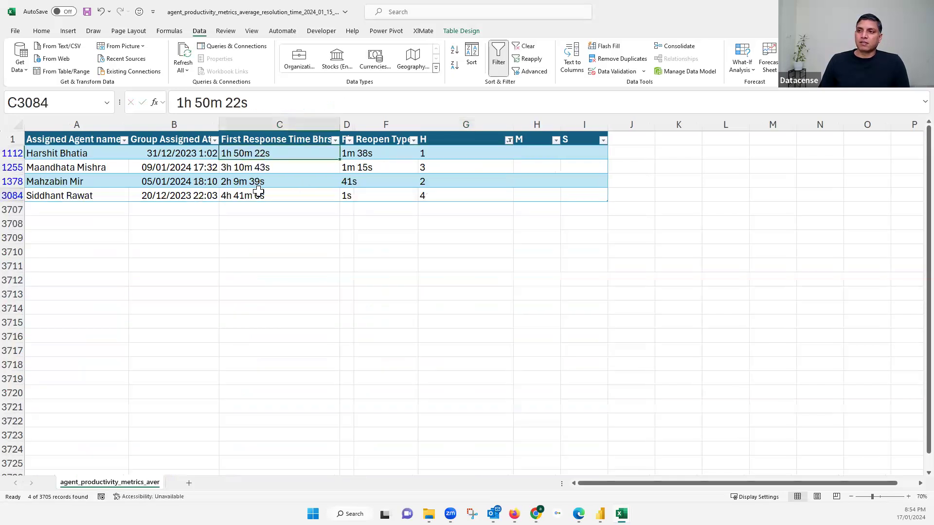
click(451, 155)
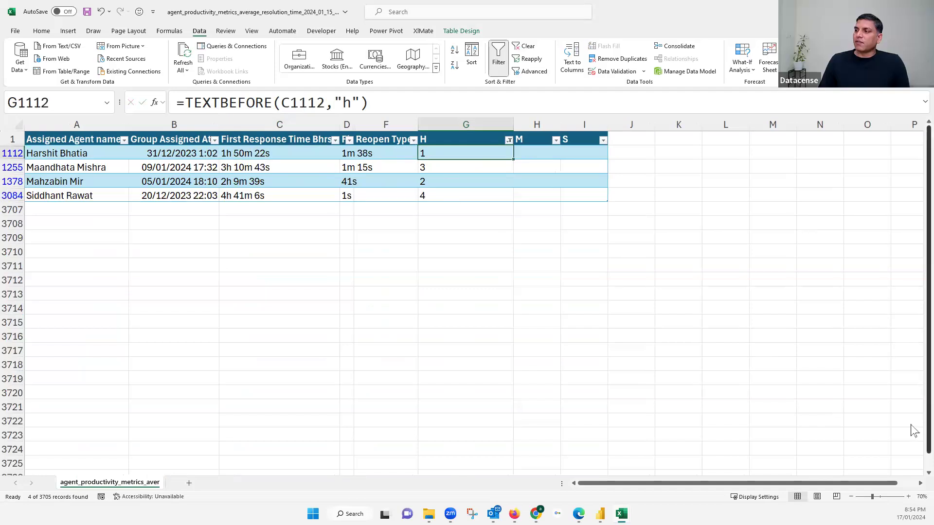
click(509, 141)
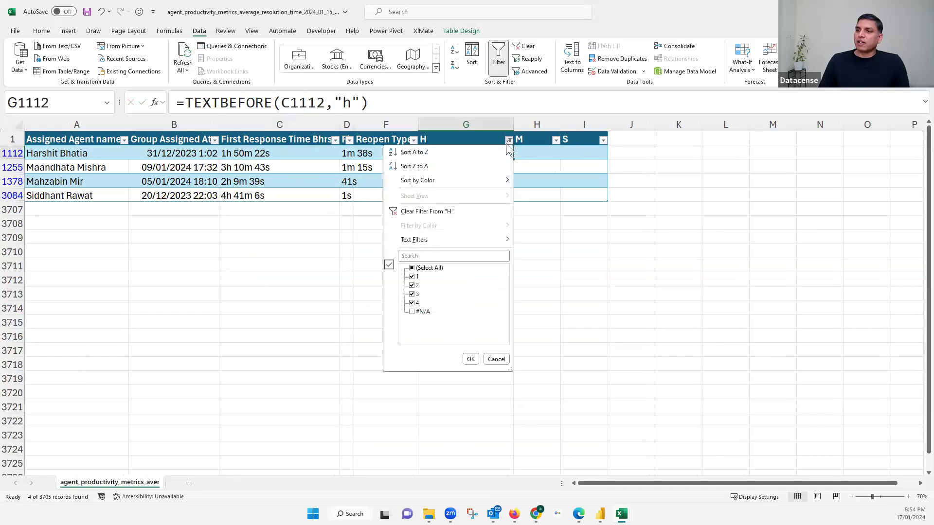
click(438, 211)
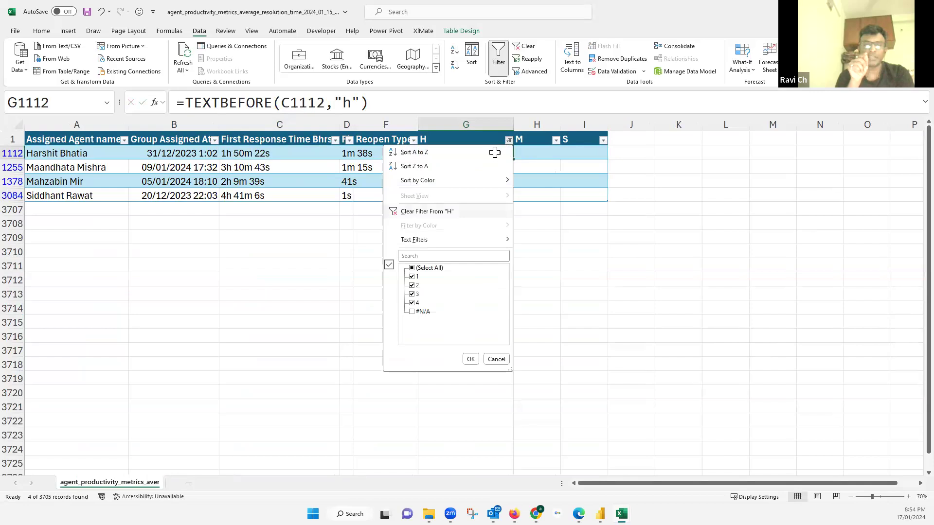
click(495, 153)
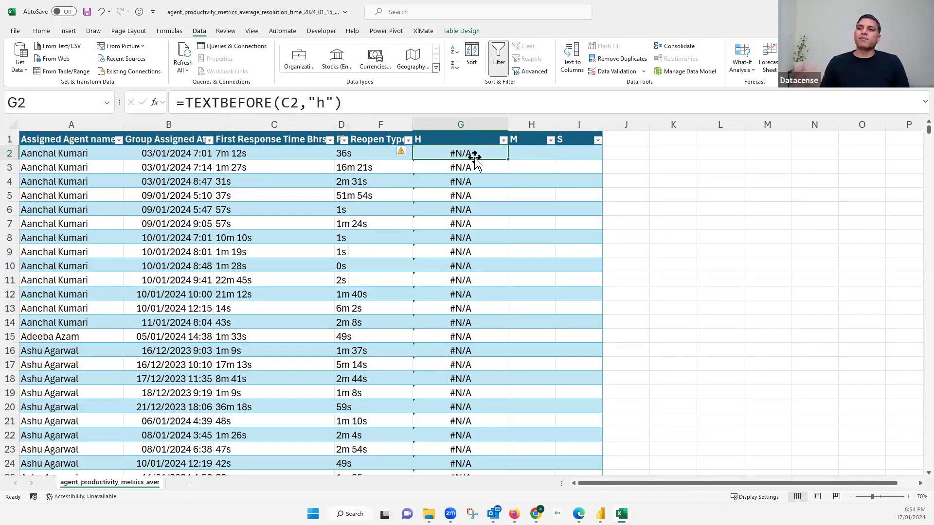
- Wrap the G2 formula as =IFERROR(TEXTBEFORE(C2,"h"),0) for the whole H column and narrow column G
click(189, 103)
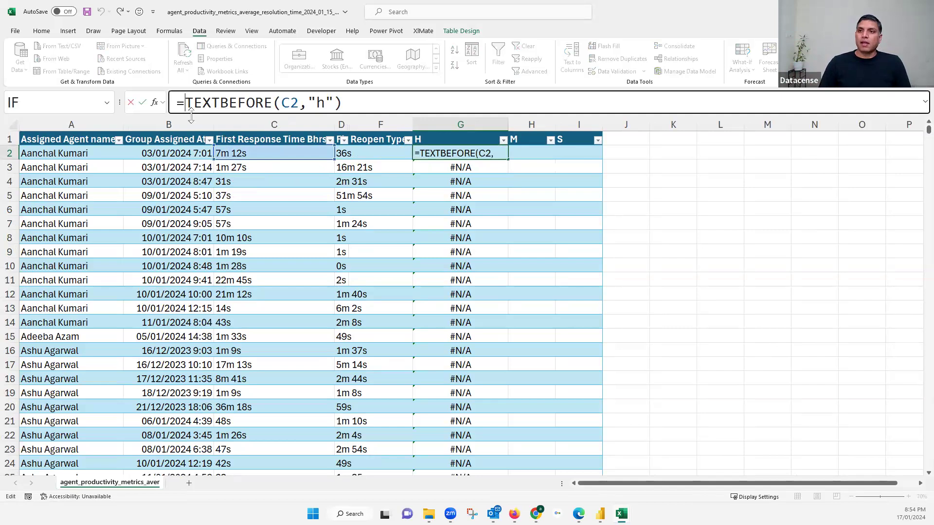
text(if)
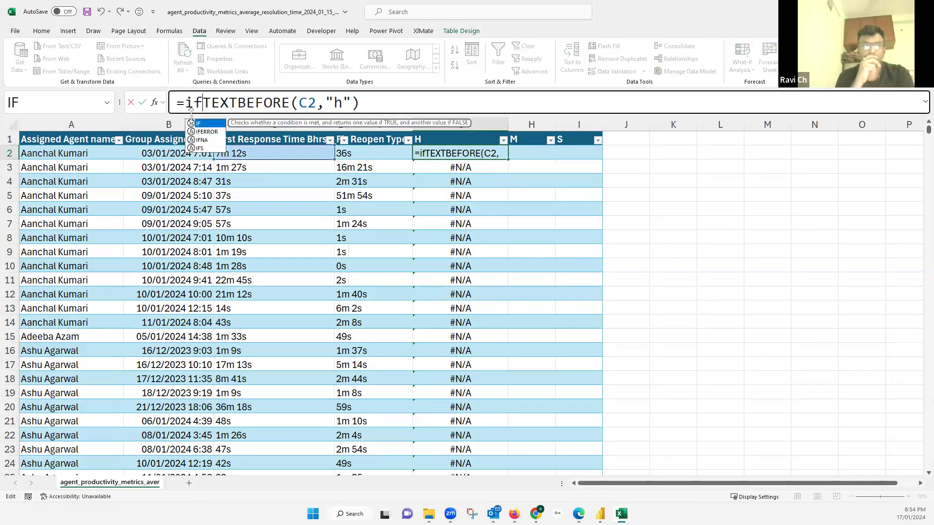
key(Down)
key(Tab)
click(419, 103)
text(,)
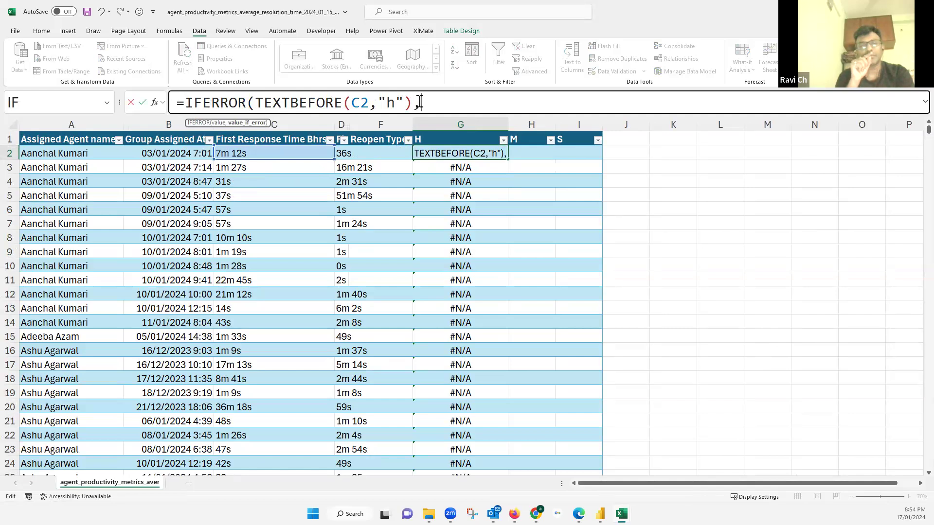
text(0))
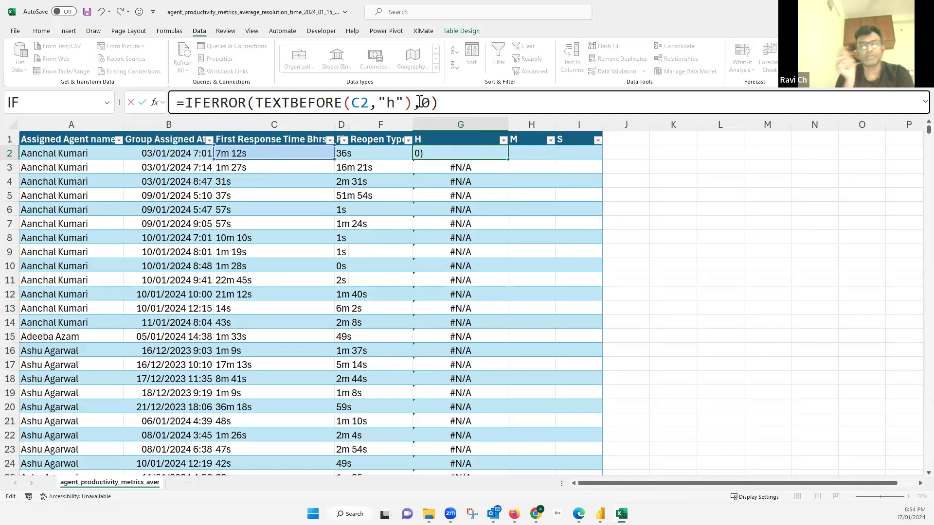
key(Return)
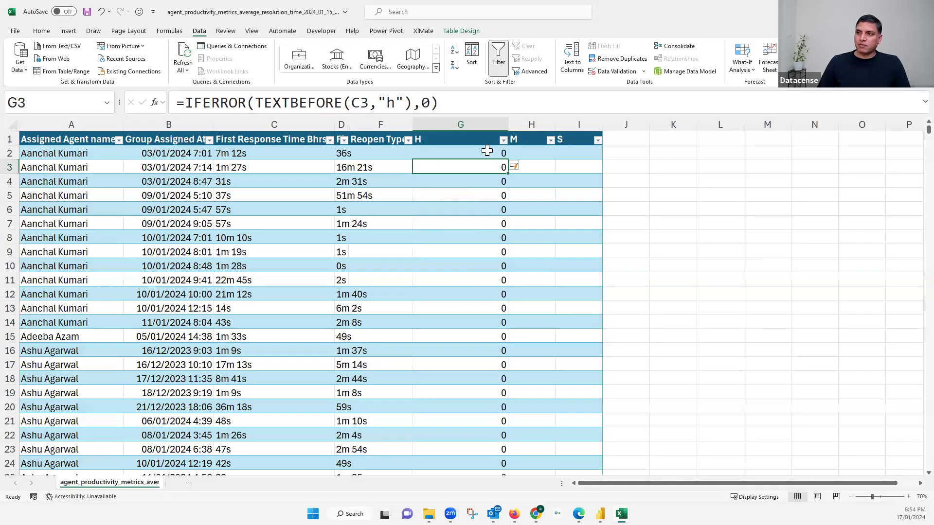
key(Up)
drag(506, 125, 450, 175)
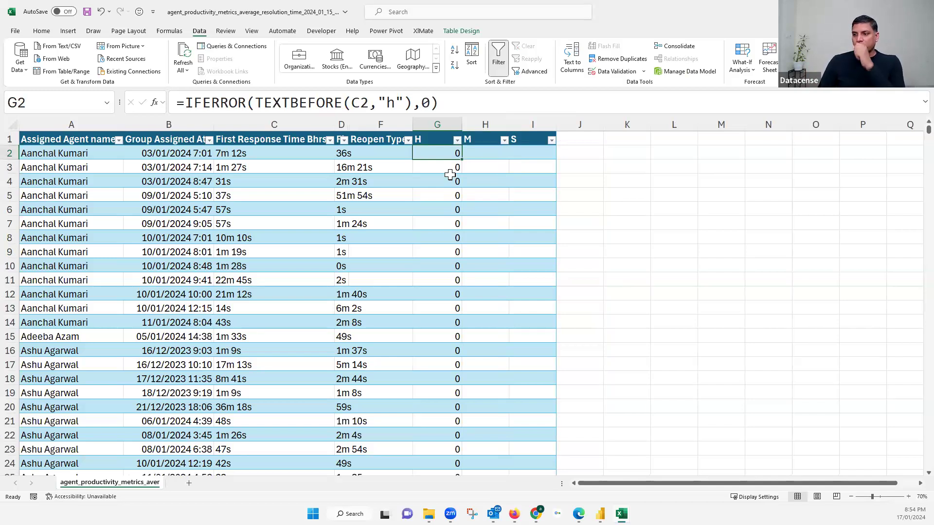
- Examine the distinct values in the H column's filter list and the sum of column G
click(456, 140)
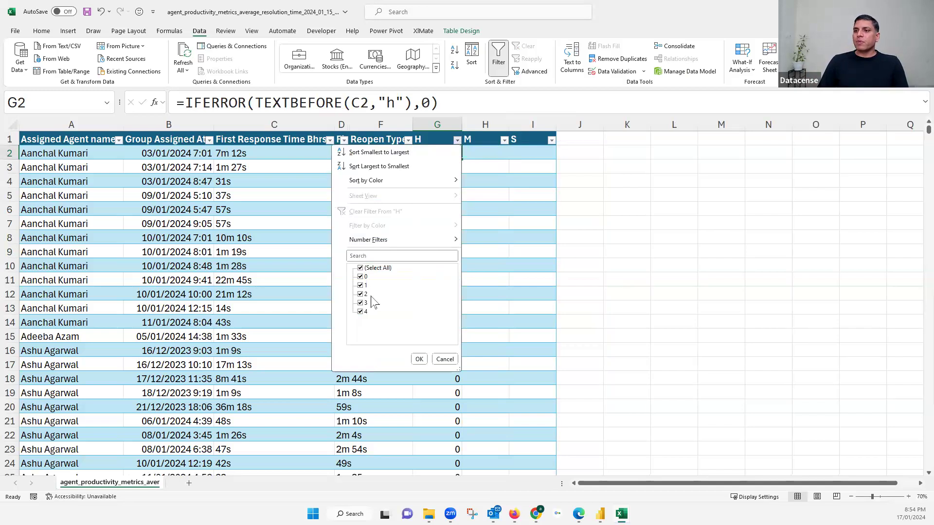
click(439, 123)
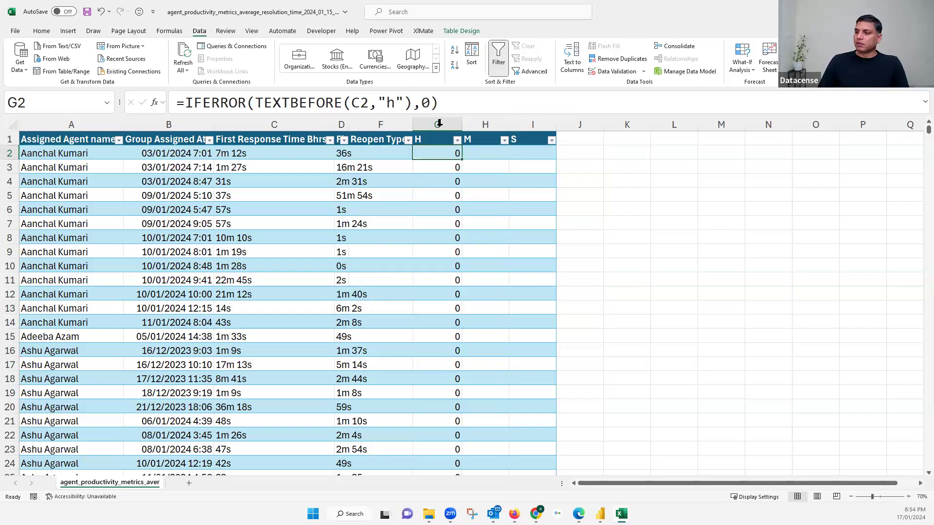
click(439, 124)
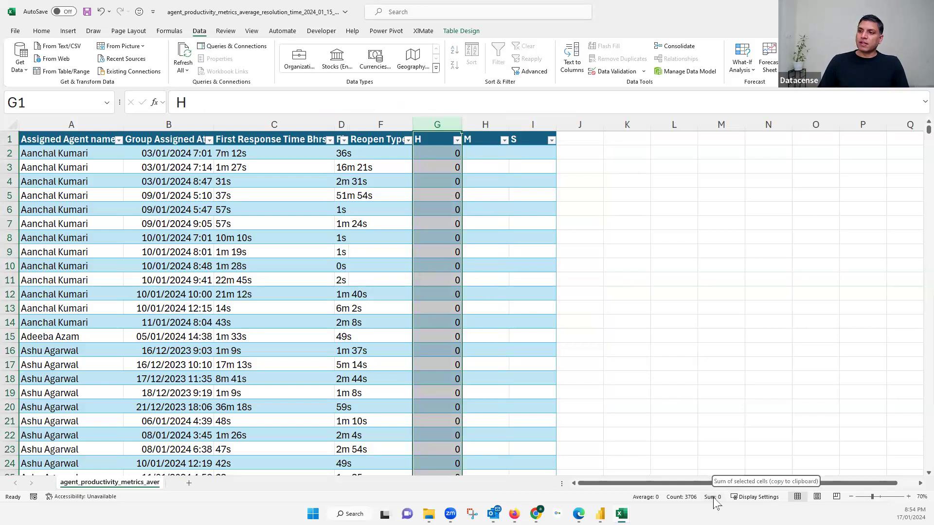
- Change the G2 formula to =VALUE(IFERROR(TEXTBEFORE(C2,"h"),0)) and check the sum of column G
click(444, 153)
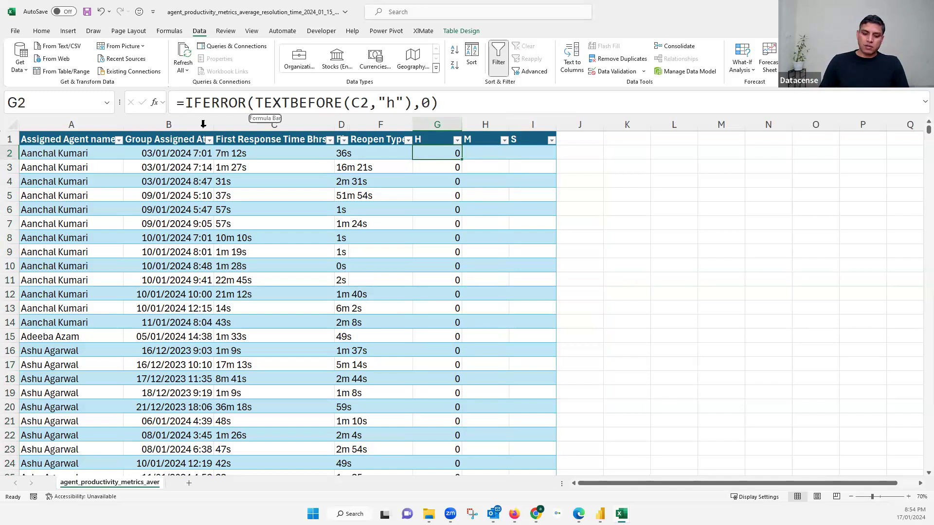
click(184, 103)
text(val)
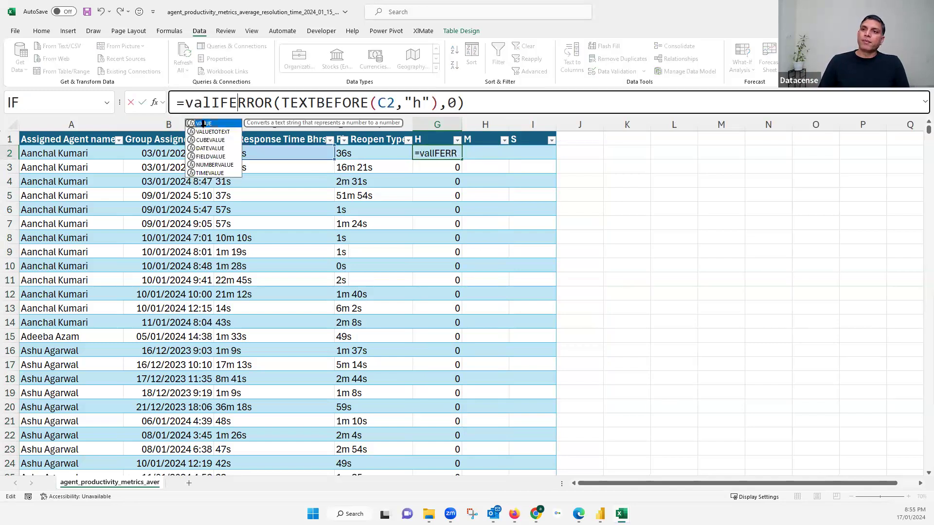
key(Tab)
click(492, 104)
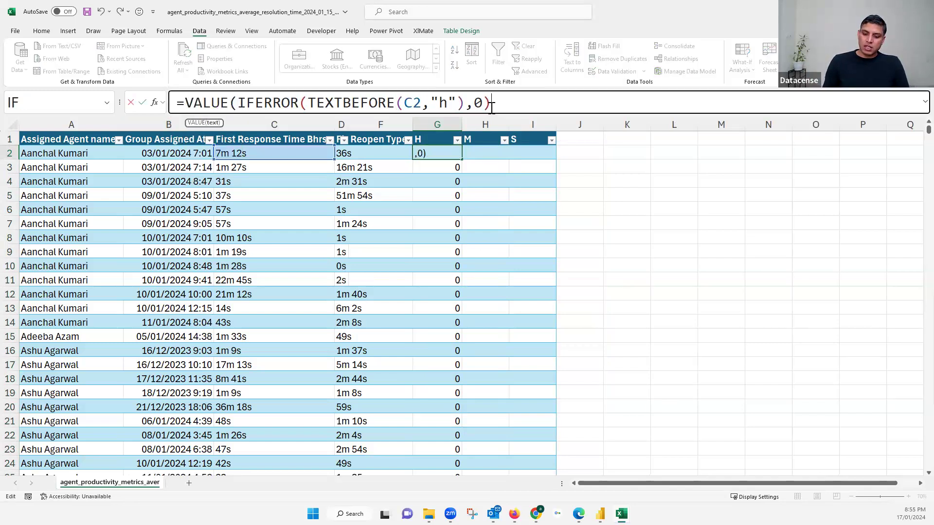
text())
key(Return)
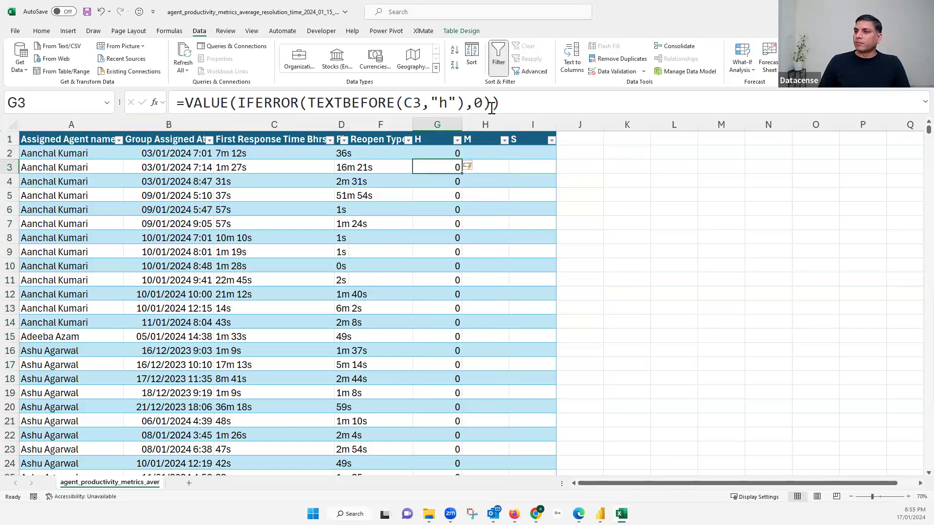
click(438, 122)
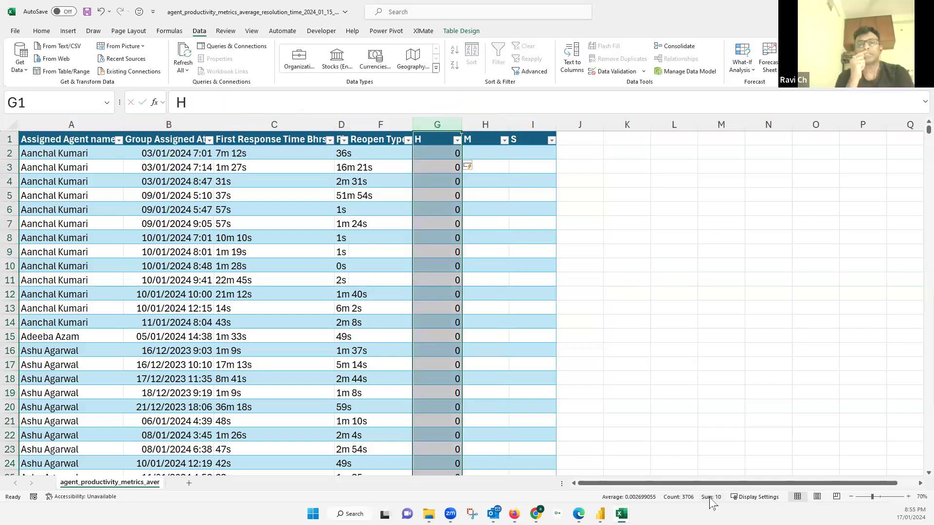
- Inspect the formula in G11 and look through the extracted hours further down the H column
click(443, 276)
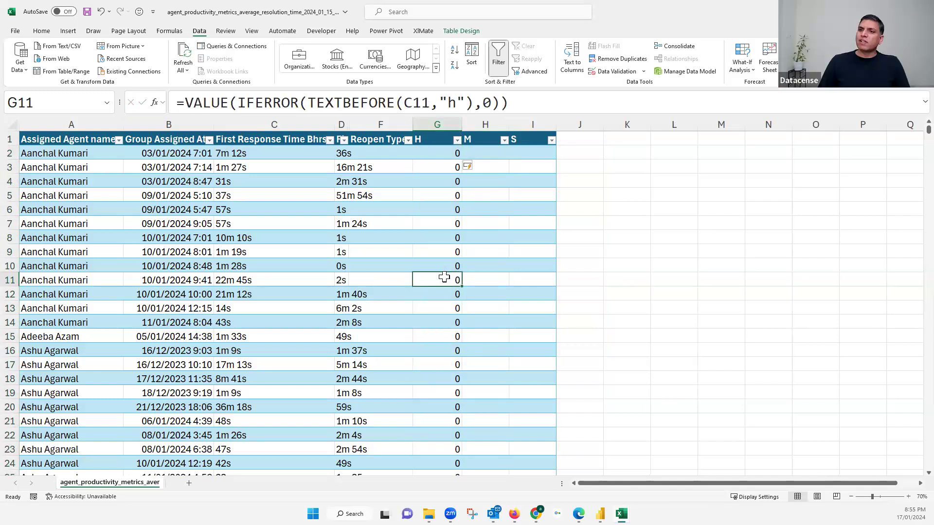
scroll(445, 276, down, 11)
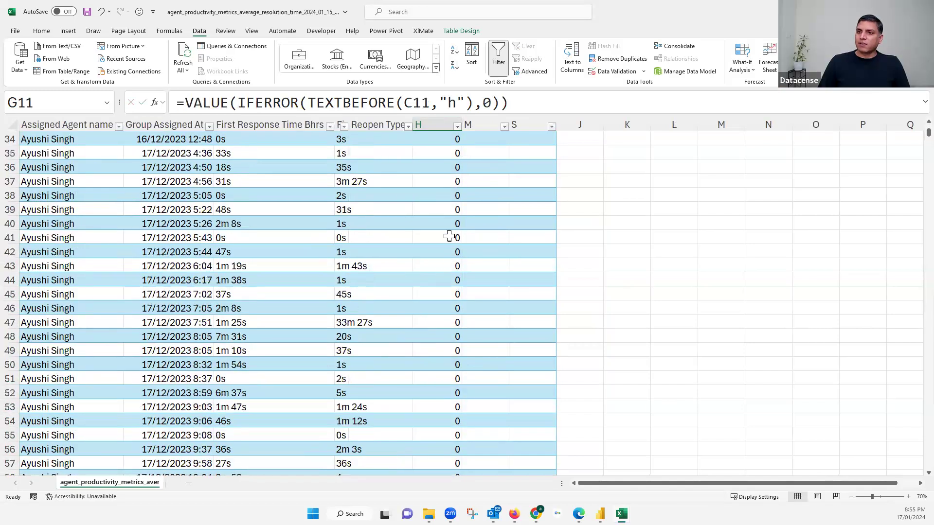
scroll(451, 236, up, 11)
- Draft the formula =TEXTAFTER(C2,"h") in H2, the first cell of the M column
click(483, 153)
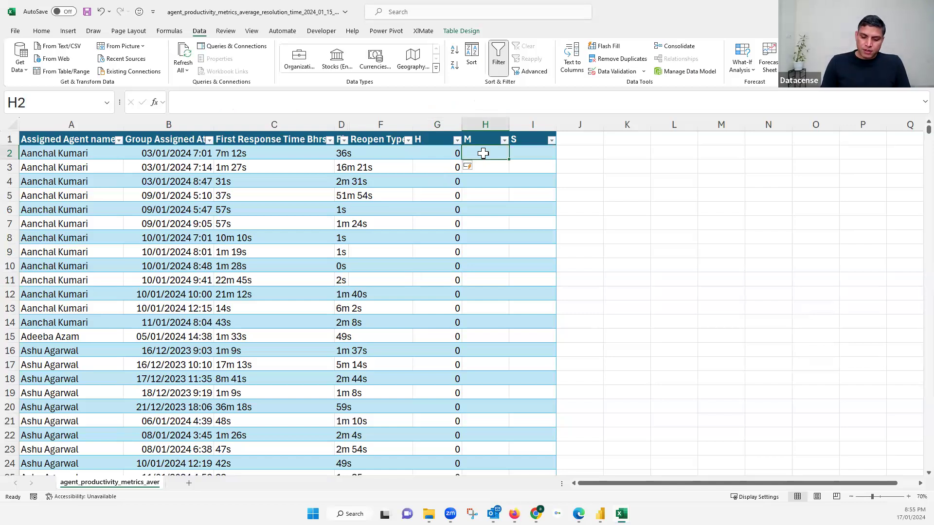
text(te)
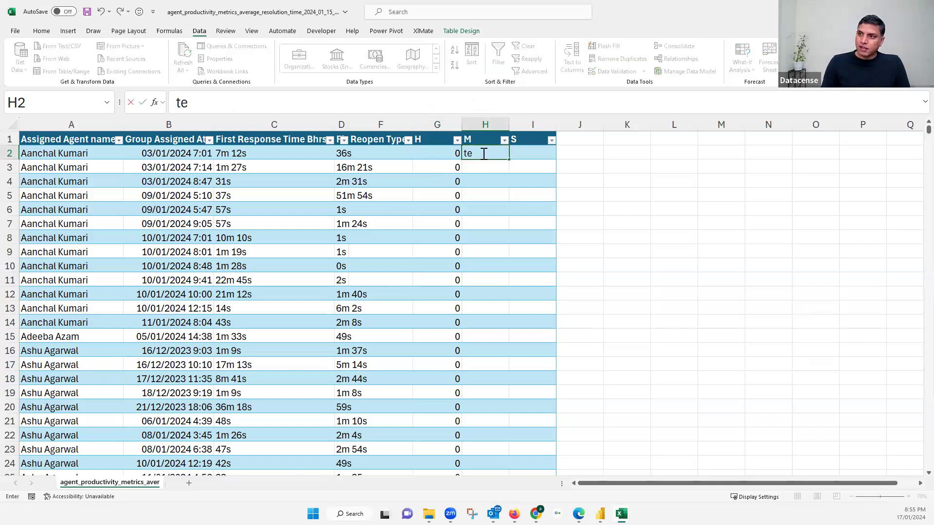
key(BackSpace)
key(BackSpace)
text(=te)
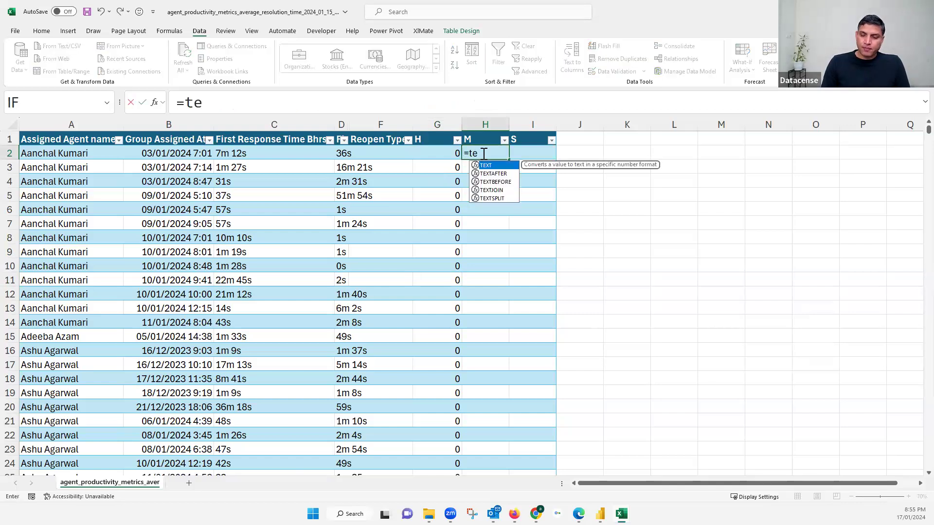
key(Tab)
key(BackSpace)
key(Down)
key(Tab)
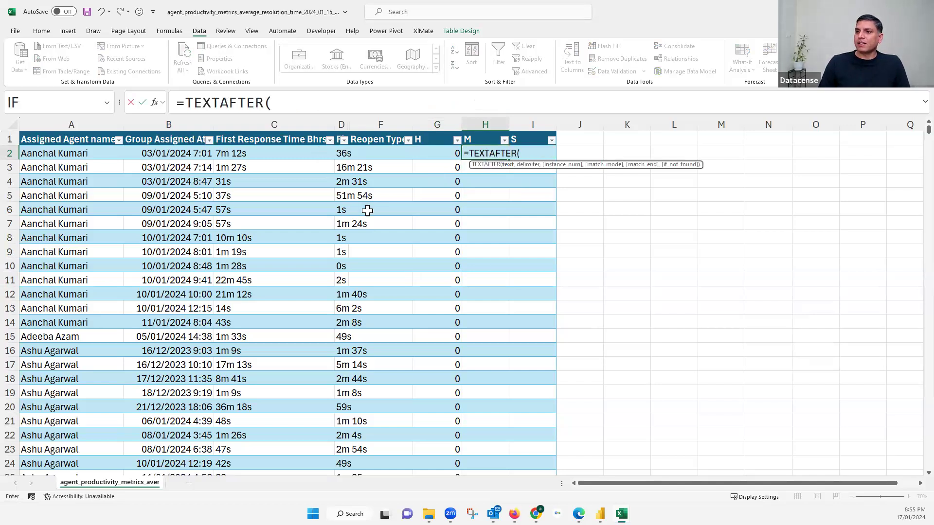
click(356, 156)
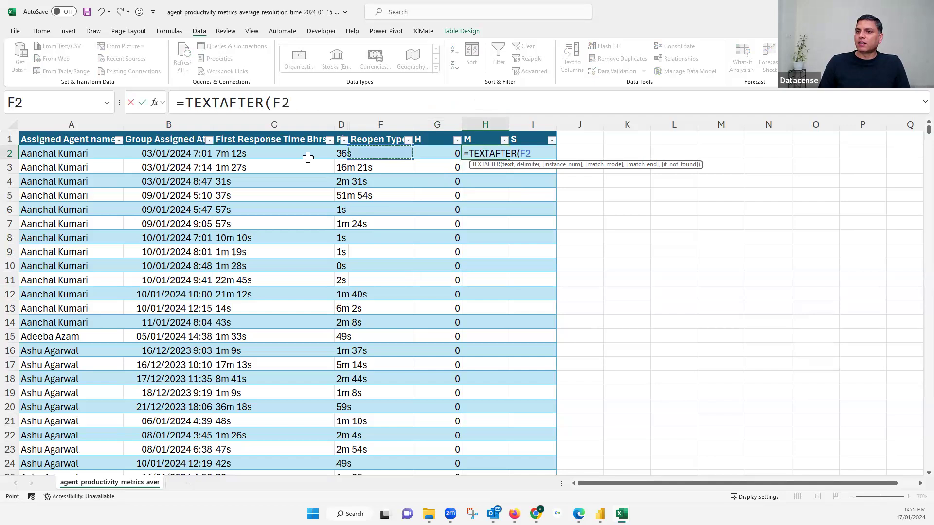
click(270, 154)
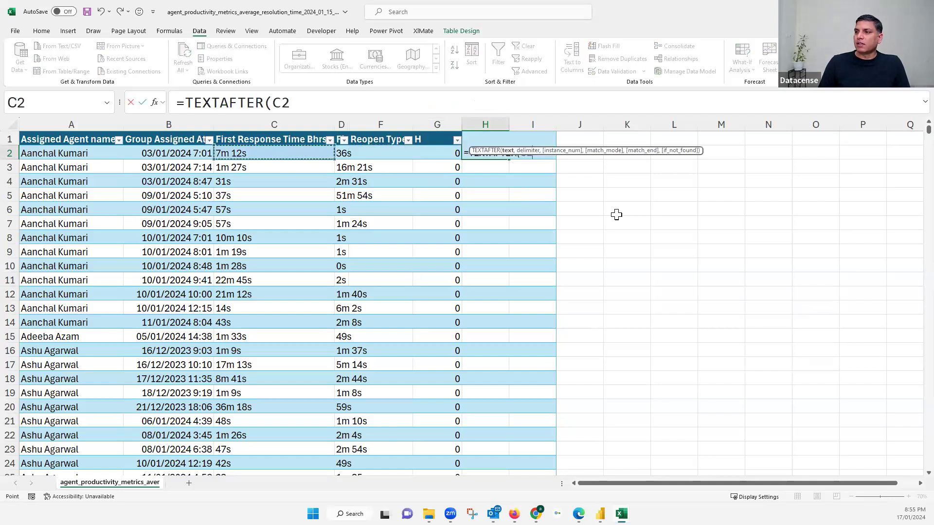
click(334, 110)
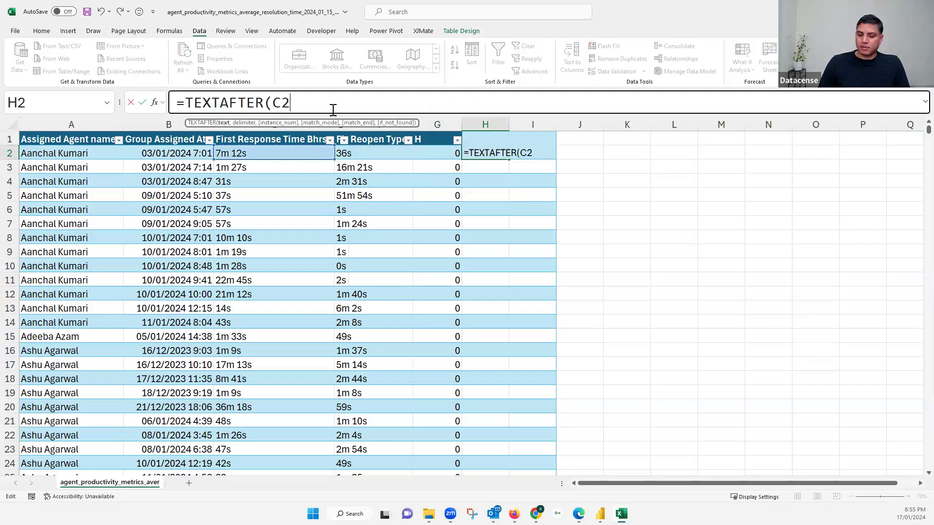
text(,")
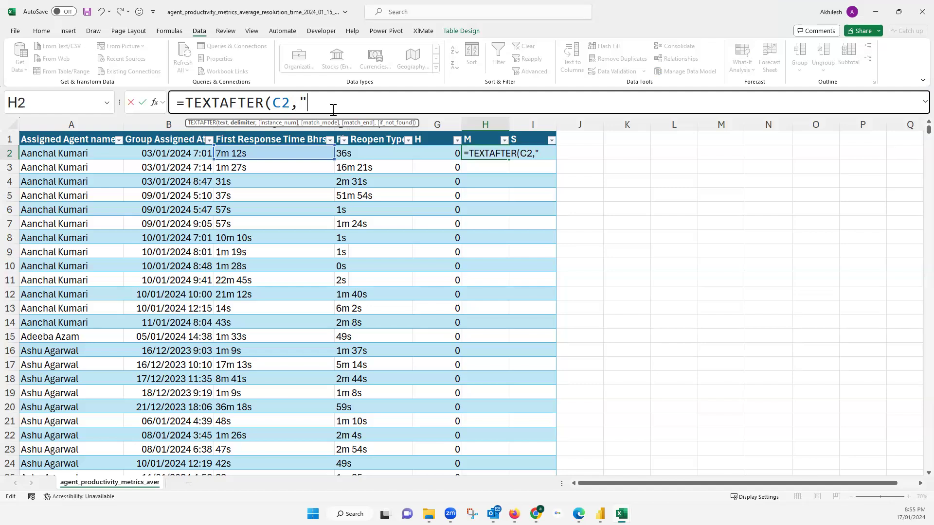
text(h)
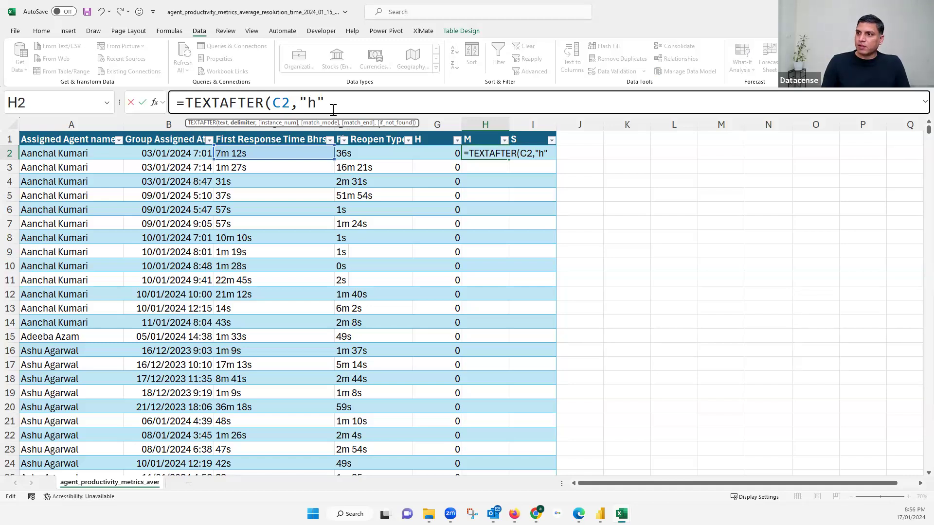
text("))
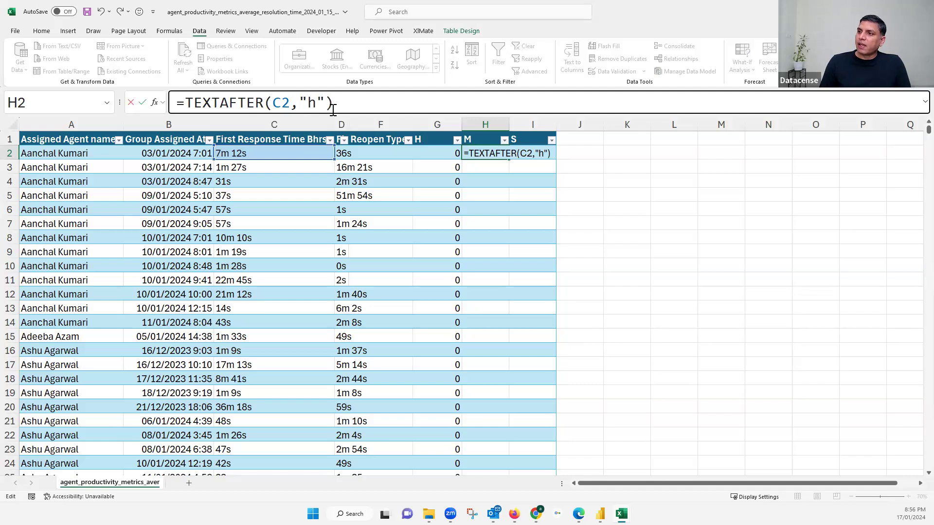
- Rework the H2 formula into =TEXTBEFORE(C2,"m") and apply it to the whole M column
click(473, 159)
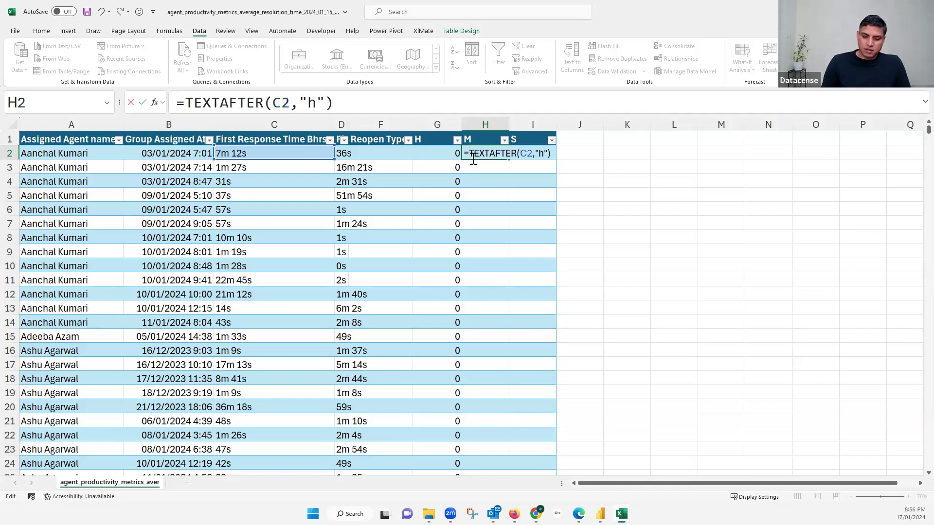
text(if)
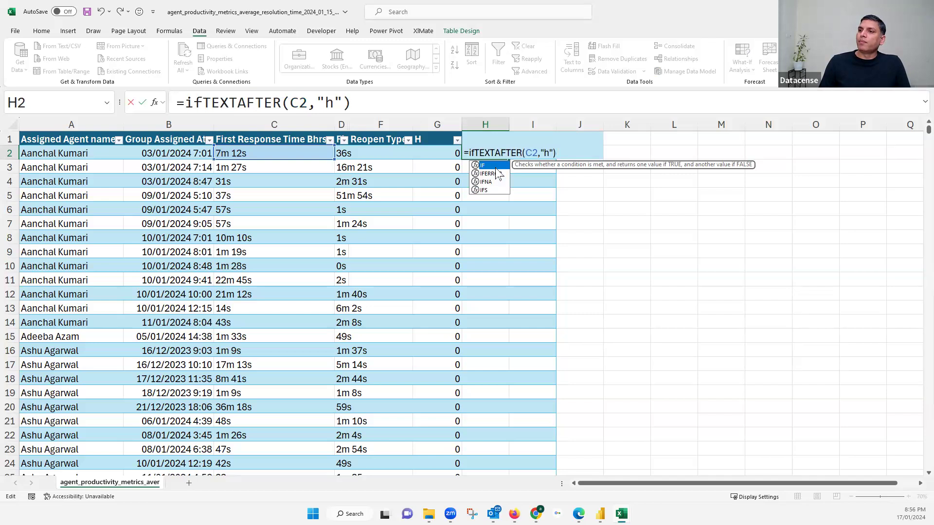
key(Tab)
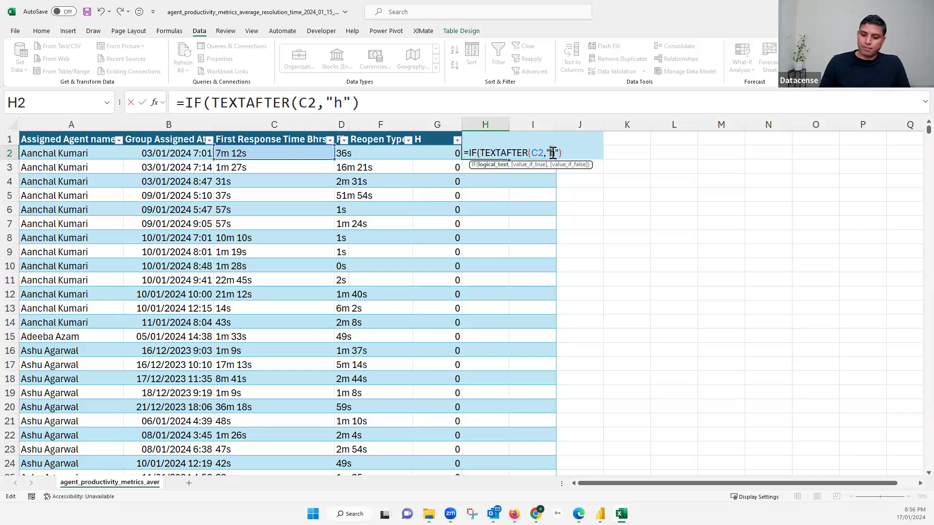
double_click(553, 153)
text(m)
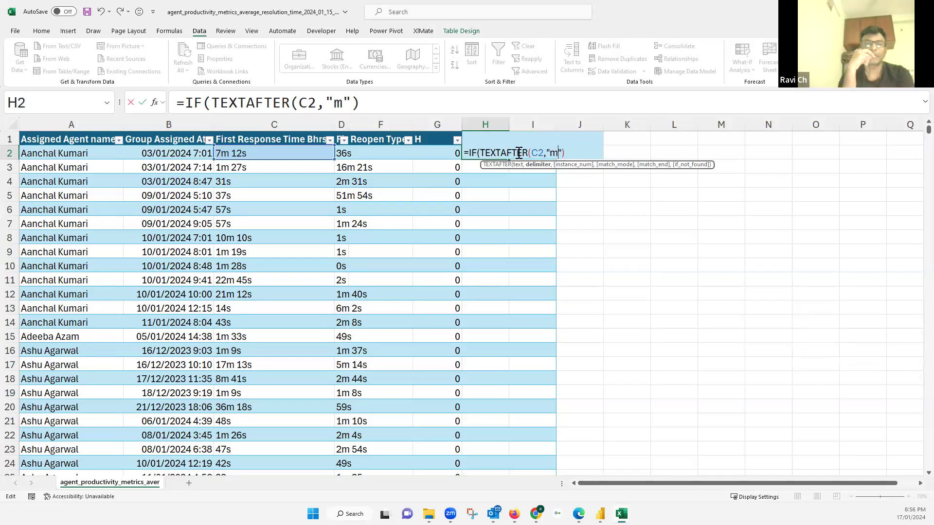
drag(527, 152, 502, 151)
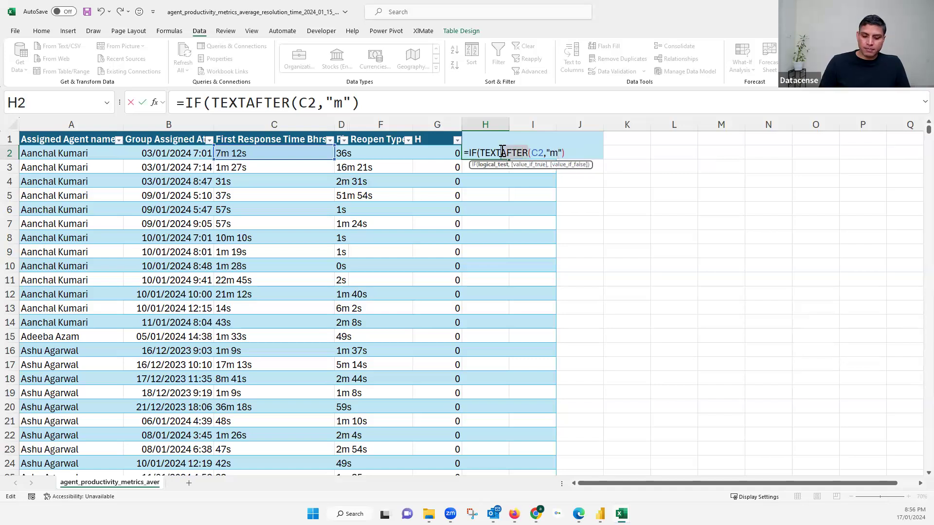
text(be)
key(Tab)
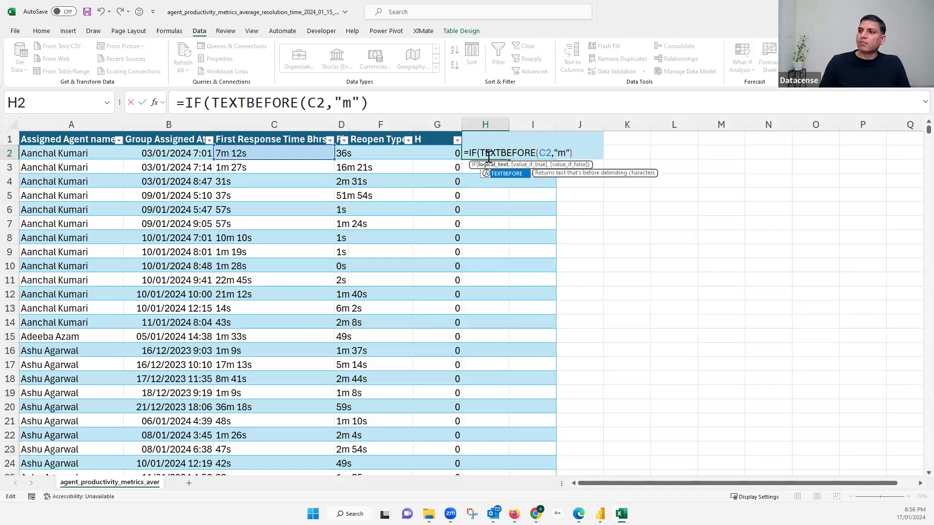
click(470, 152)
drag(479, 152, 469, 151)
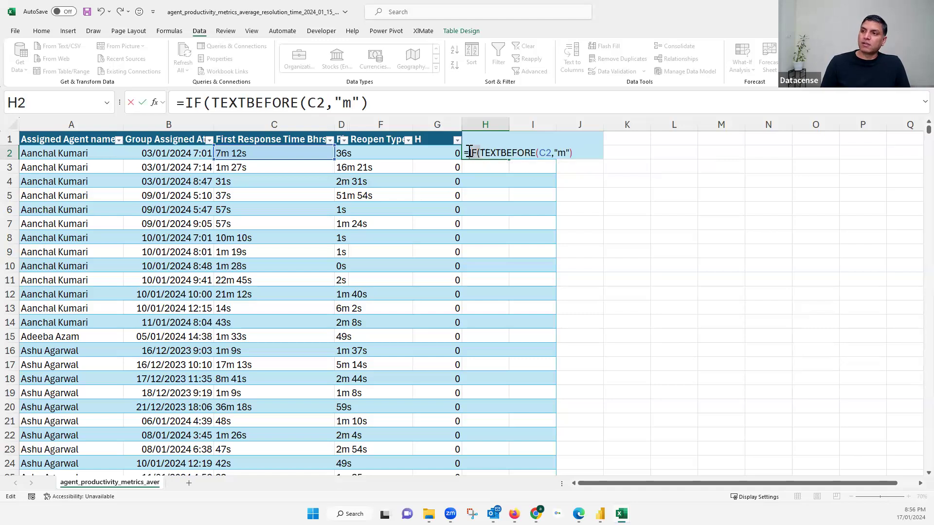
key(BackSpace)
key(Return)
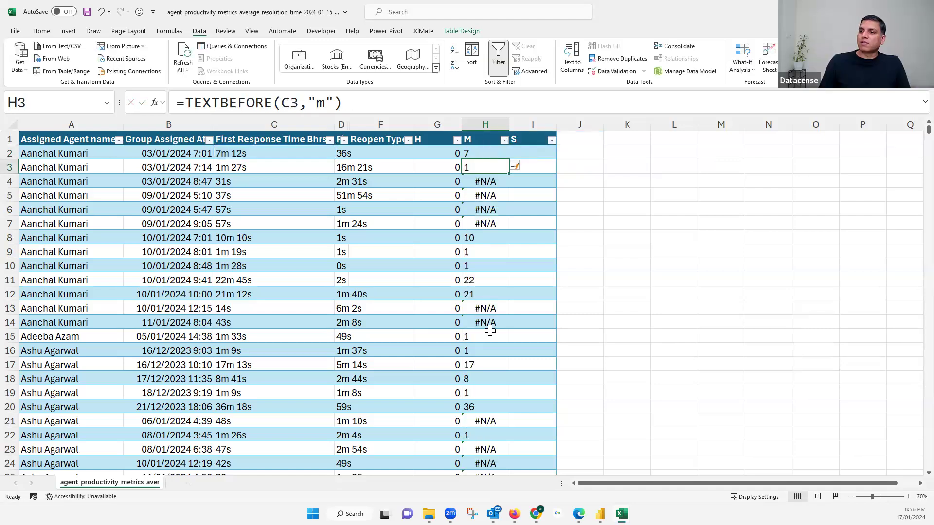
- Wrap the H2 formula as =IFERROR(TEXTBEFORE(C2,"m"),0) so the M column returns 0 instead of errors
scroll(487, 380, down, 2)
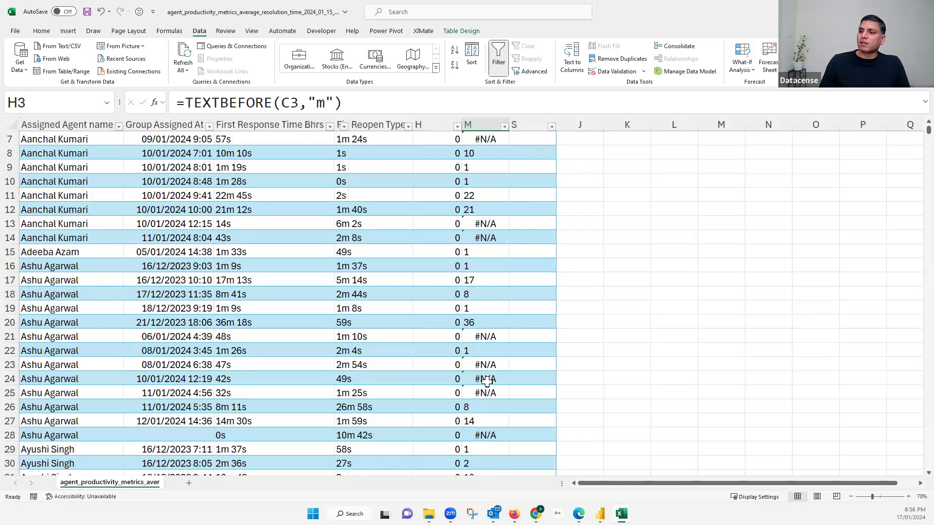
scroll(487, 381, down, 20)
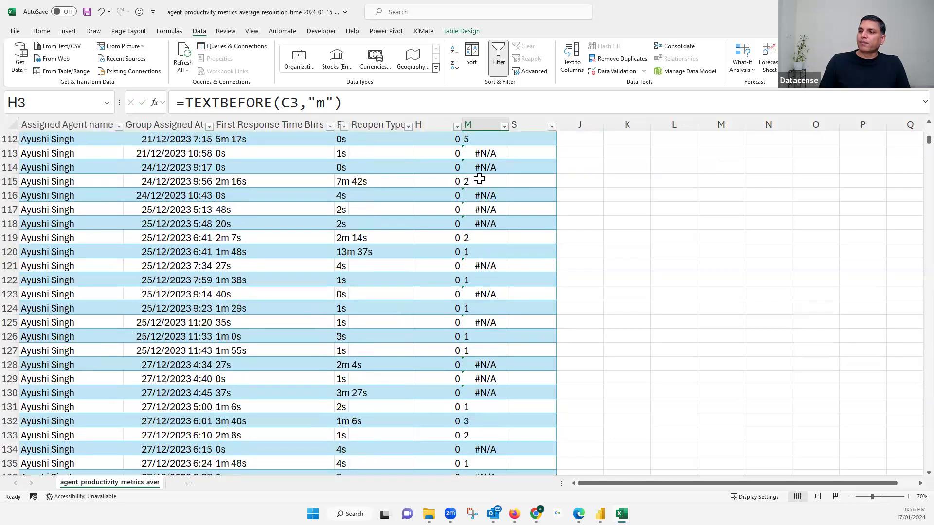
scroll(480, 180, up, 18)
scroll(478, 170, up, 19)
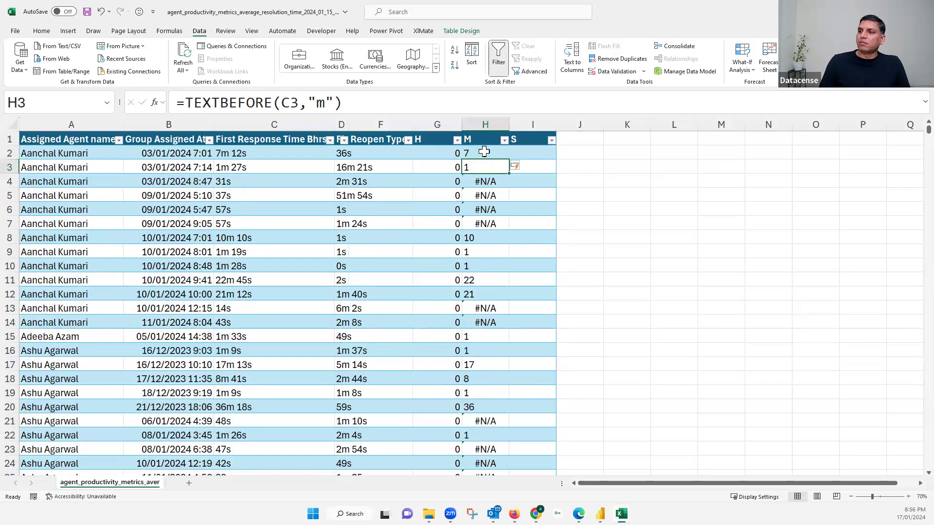
key(Up)
click(188, 102)
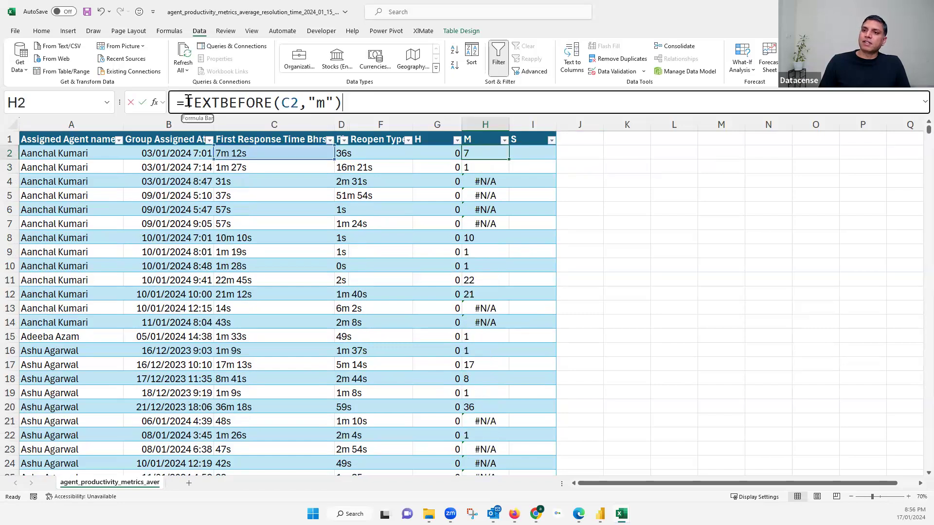
text(if)
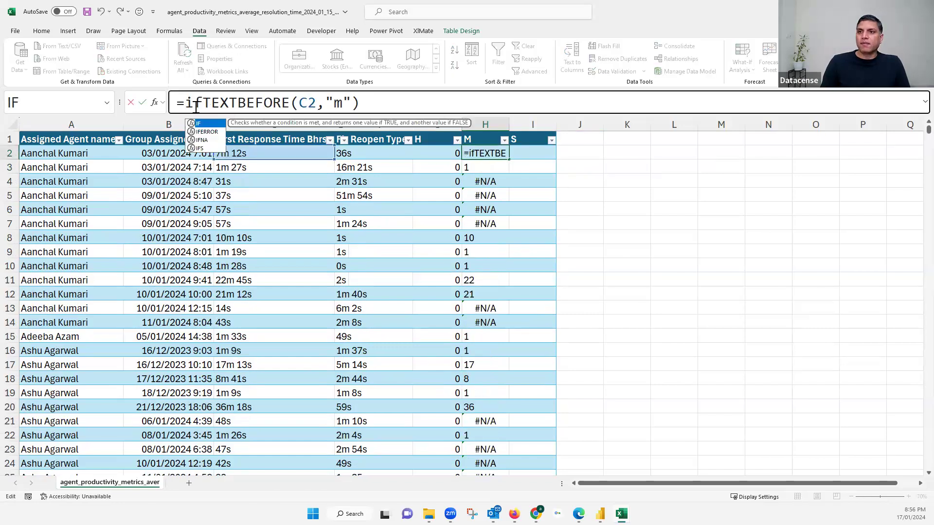
click(202, 132)
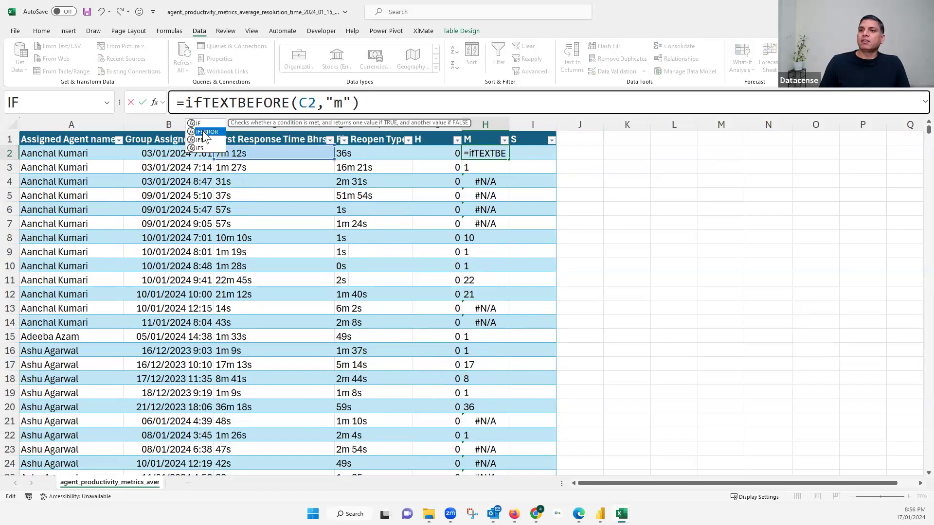
key(Tab)
click(411, 102)
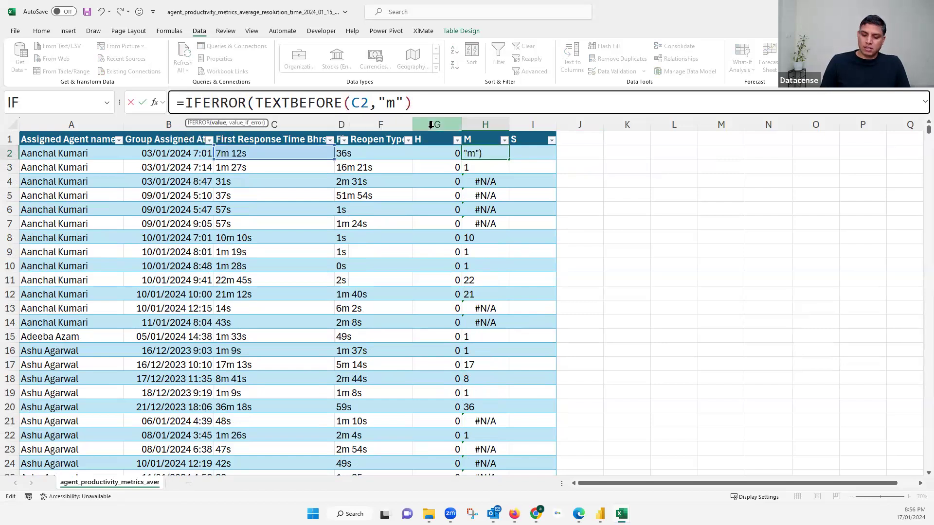
text(,)
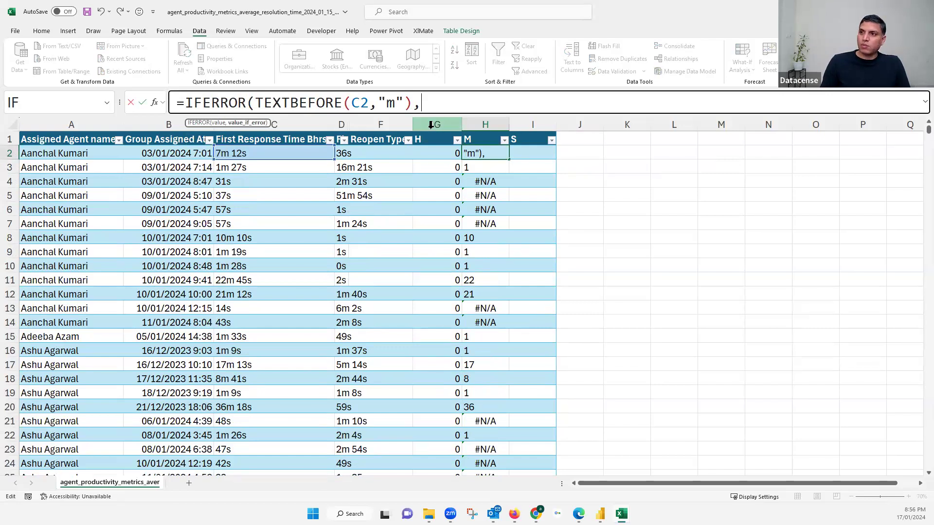
text(0")
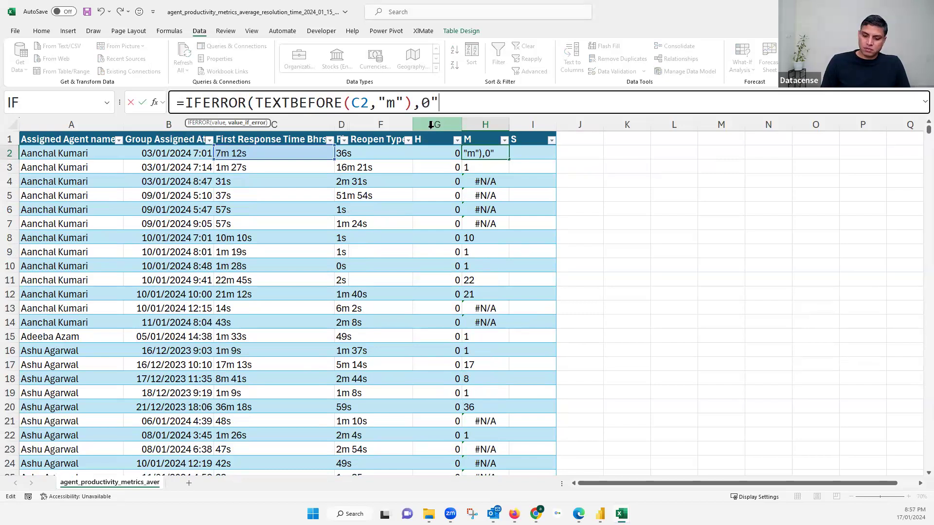
key(BackSpace)
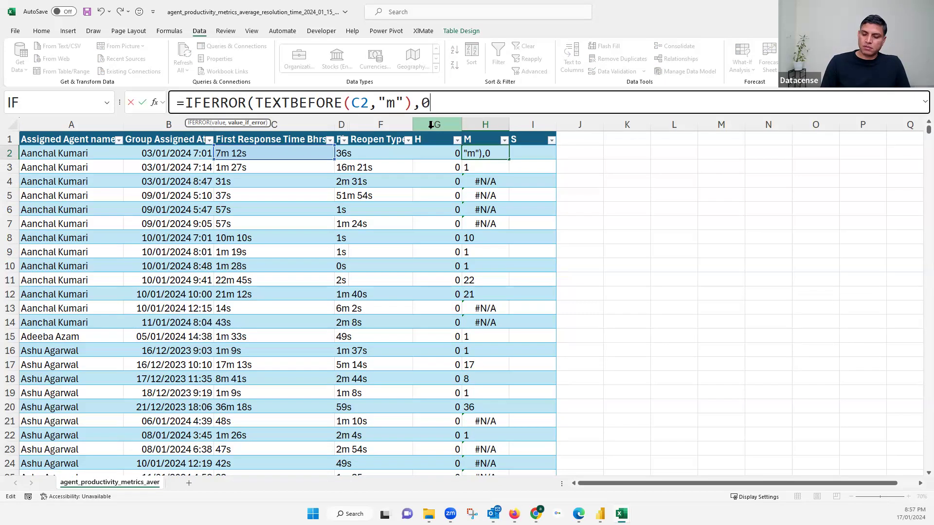
text())
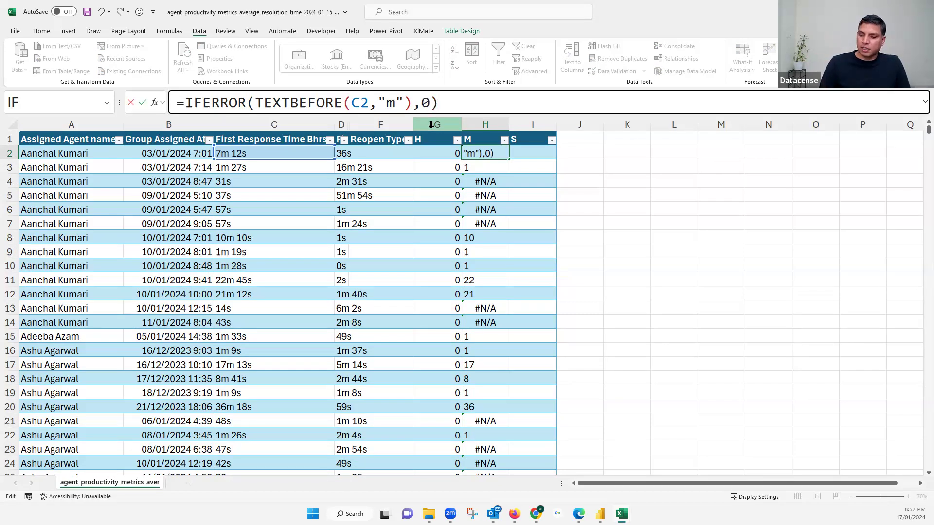
key(Return)
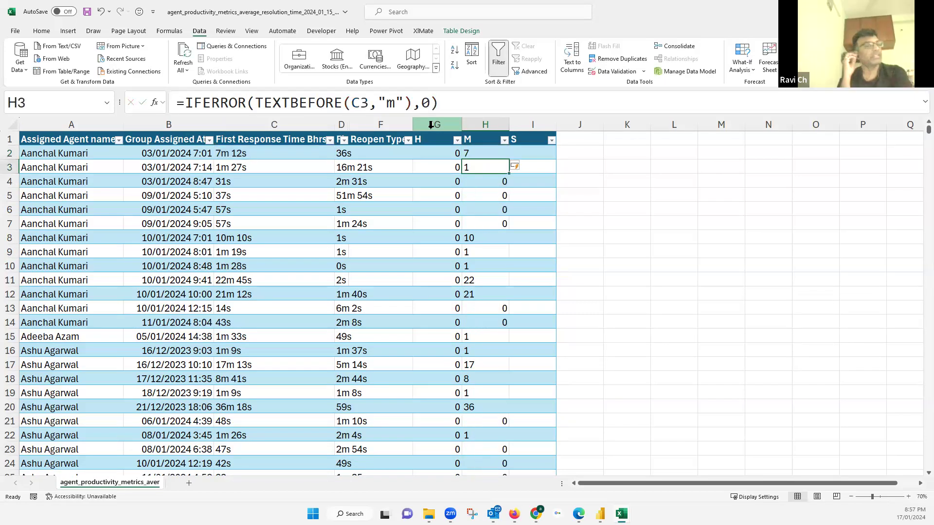
- Check the formulas in H4 and H2 and review the distinct values in the M column's filter list without filtering
click(493, 182)
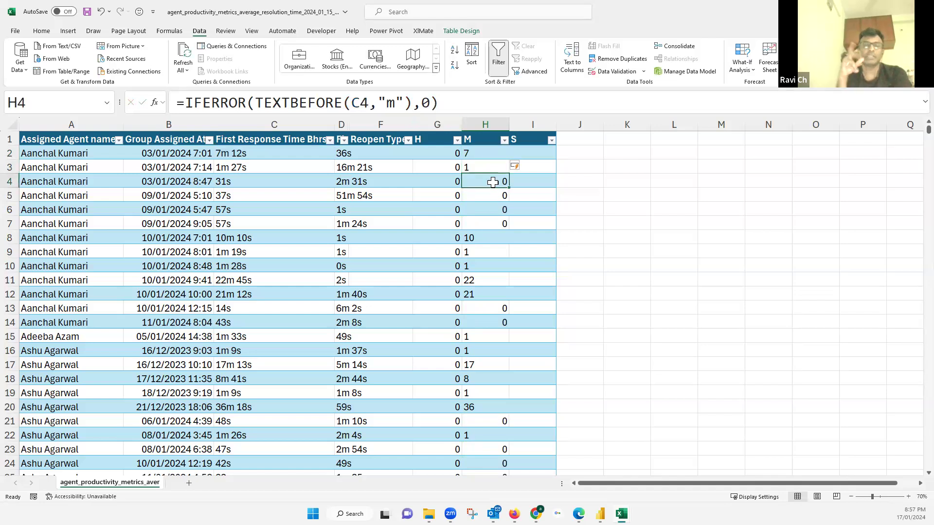
click(505, 151)
click(505, 141)
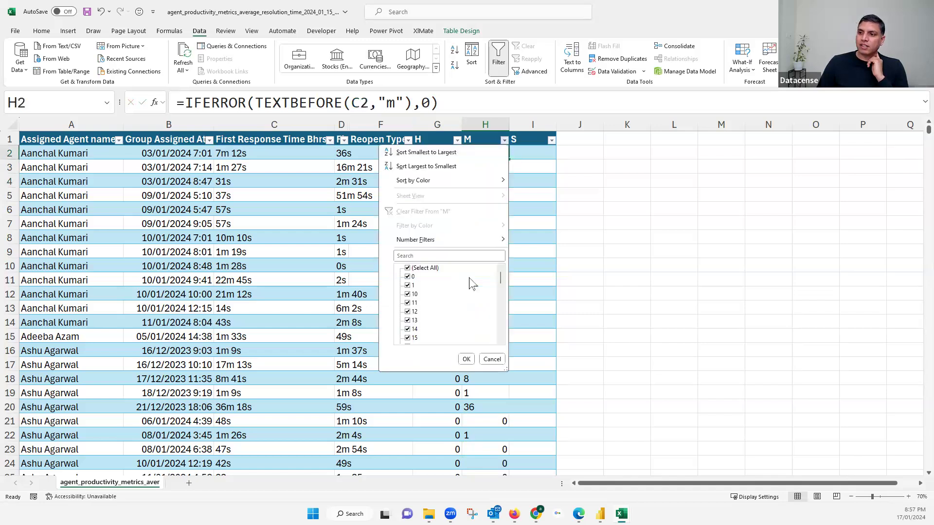
click(501, 324)
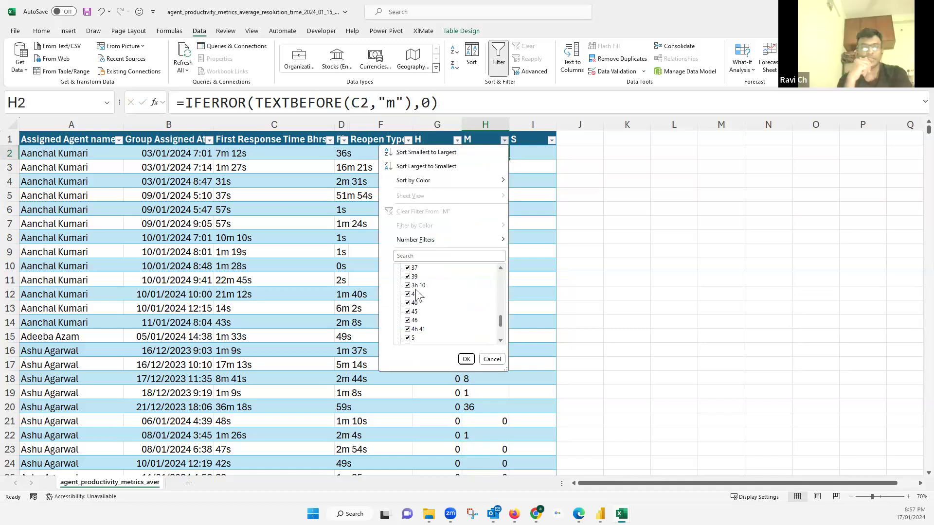
click(501, 334)
click(499, 272)
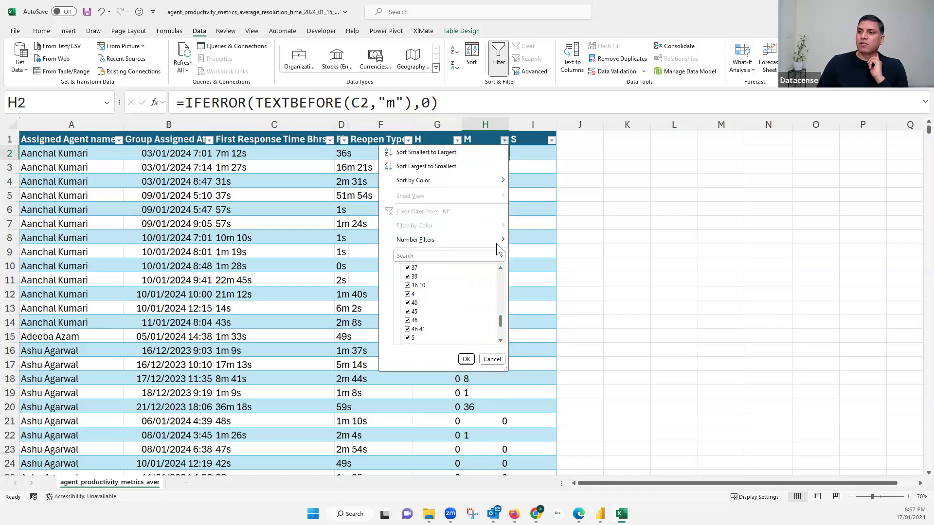
click(492, 360)
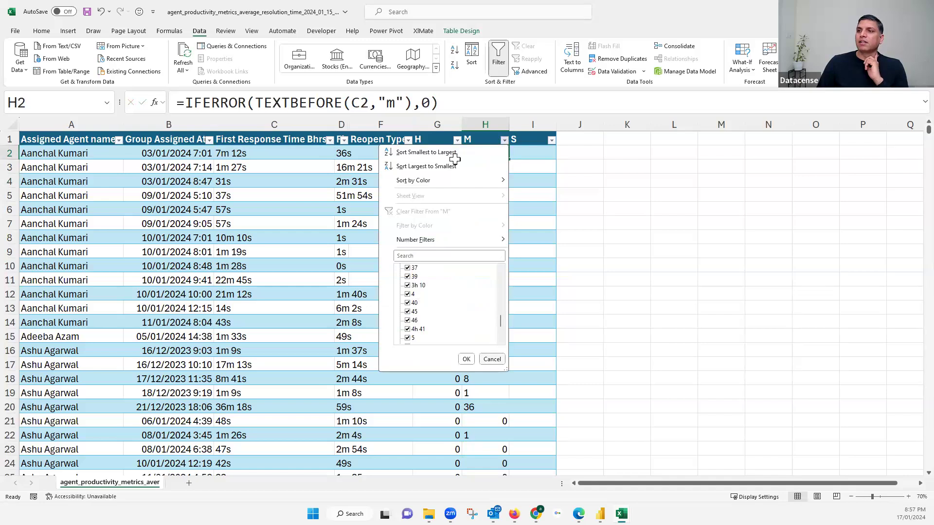
click(191, 102)
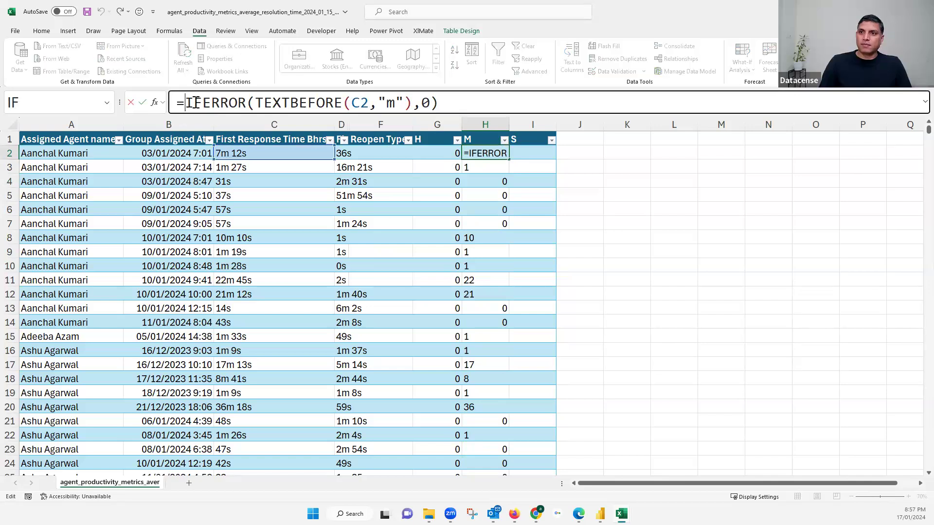
text(i)
key(BackSpace)
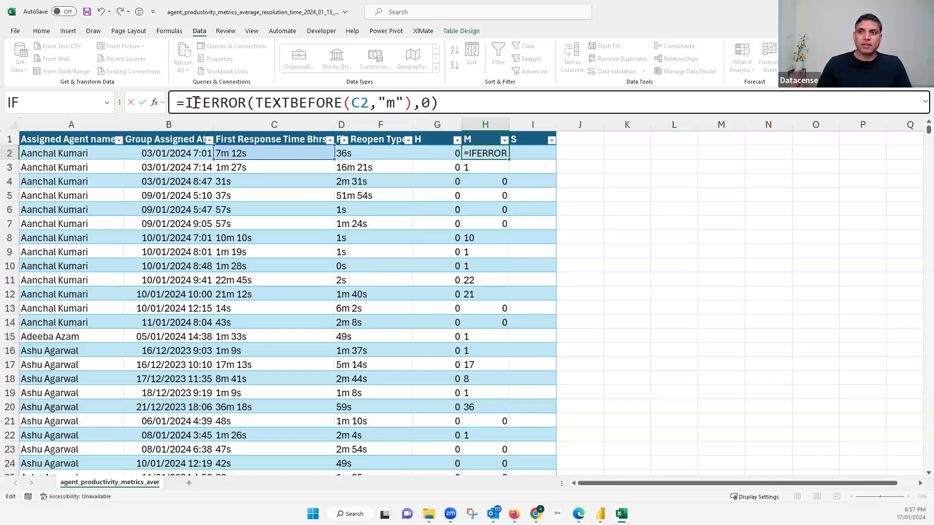
key(Escape)
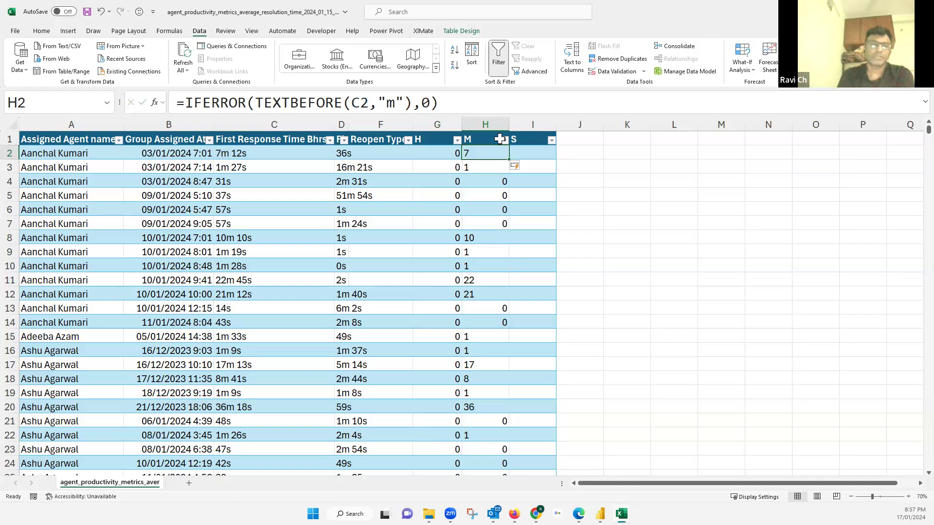
- Temporarily filter the H column to exclude 0 and compare the response time in C1112 with the M formula in H1112
click(457, 140)
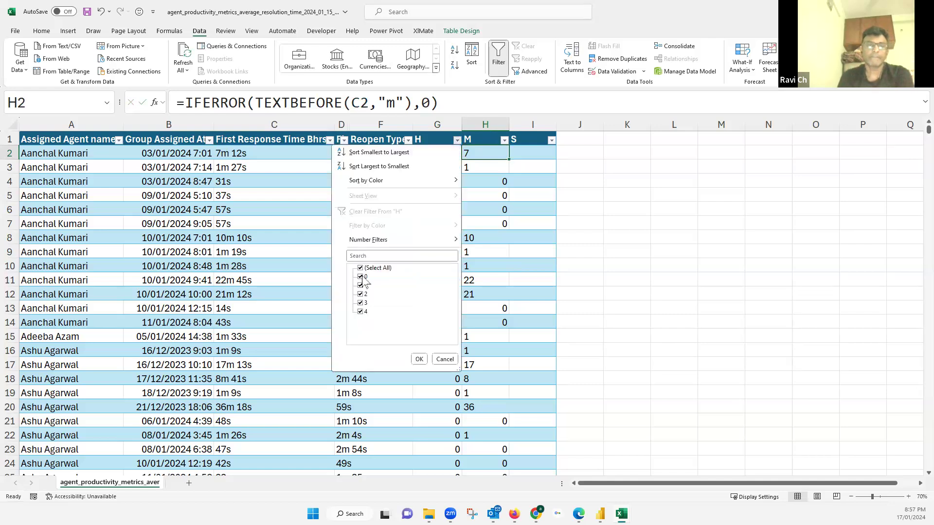
click(419, 360)
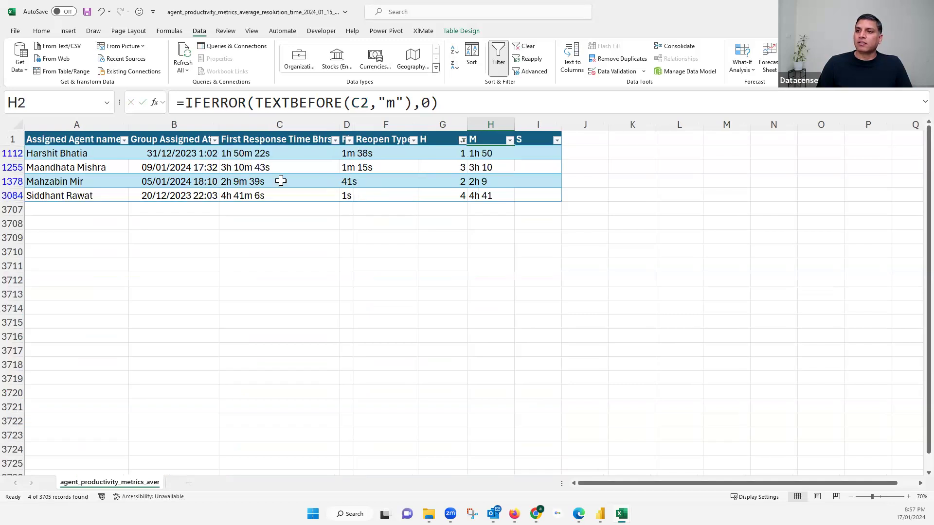
click(236, 156)
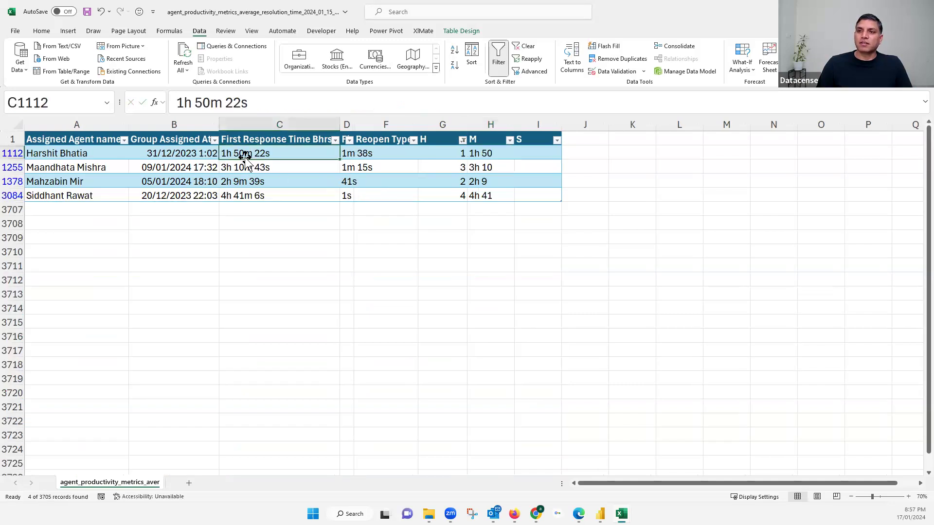
click(495, 154)
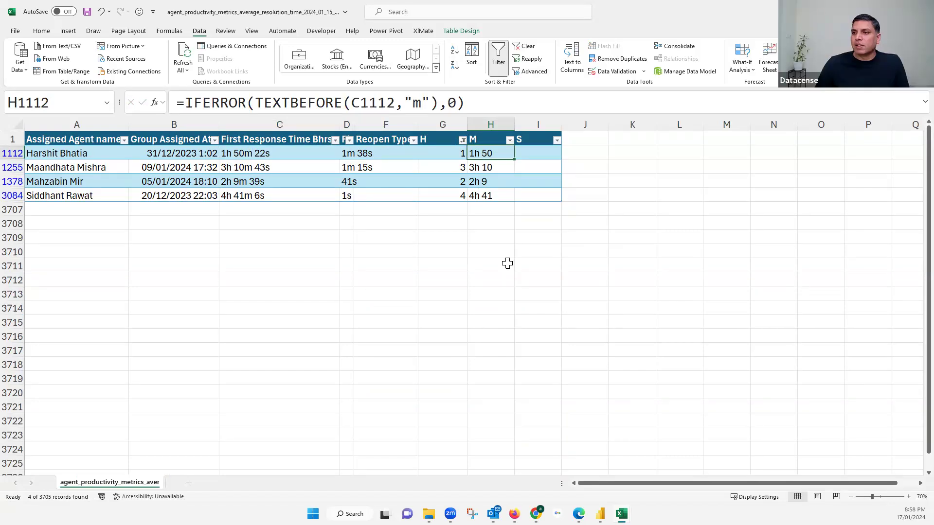
click(462, 141)
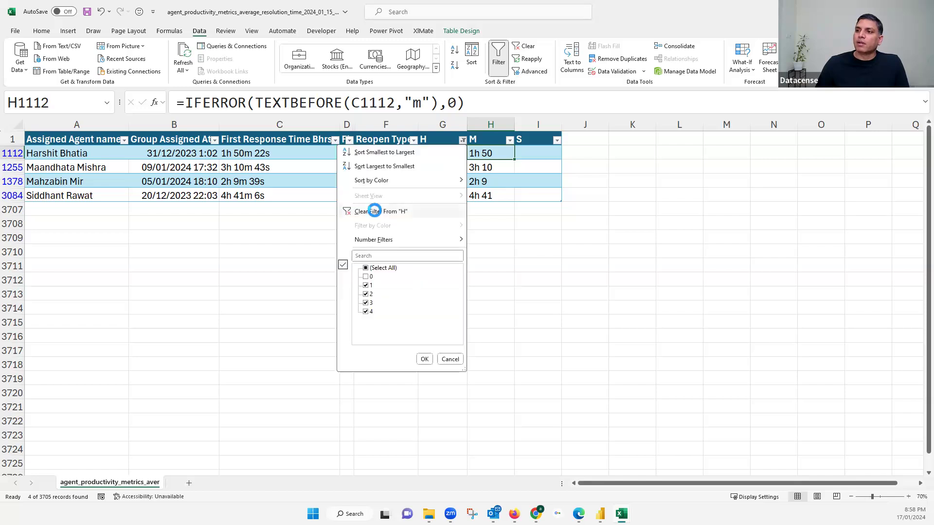
key(c)
- Enter =RIGHT(C2,3) in I2 to fill the S column with the last three characters of each first response time
click(532, 149)
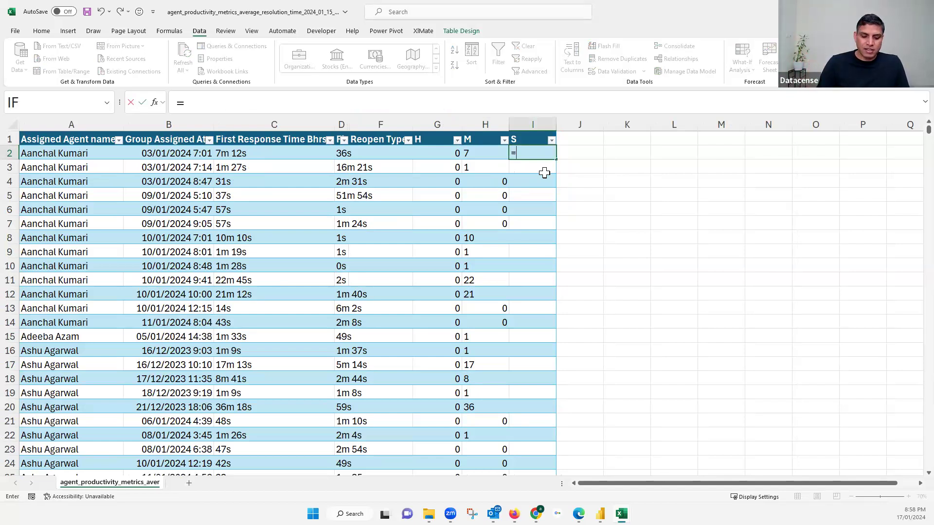
text(righ)
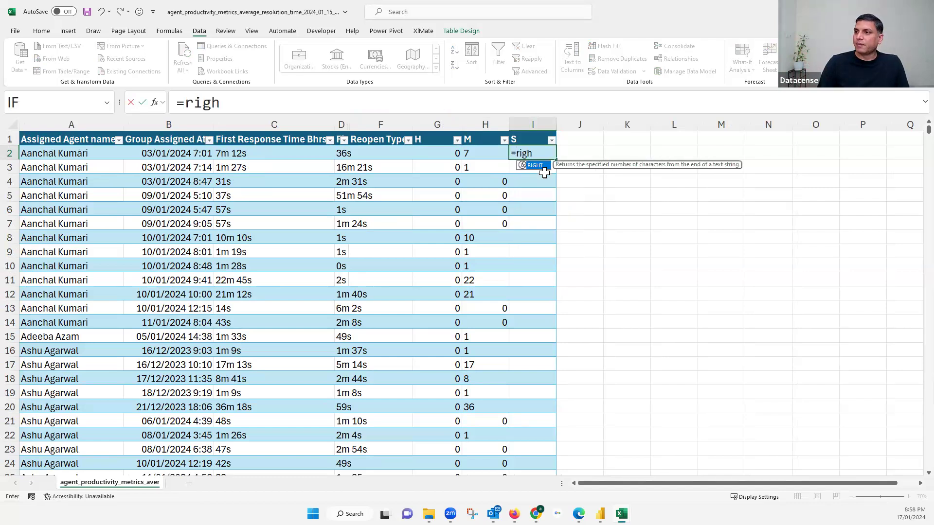
key(Tab)
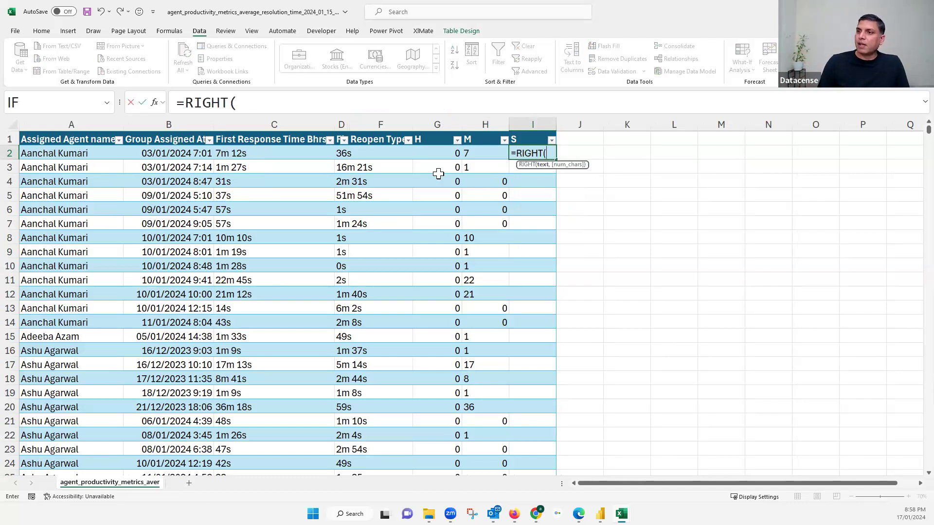
click(356, 157)
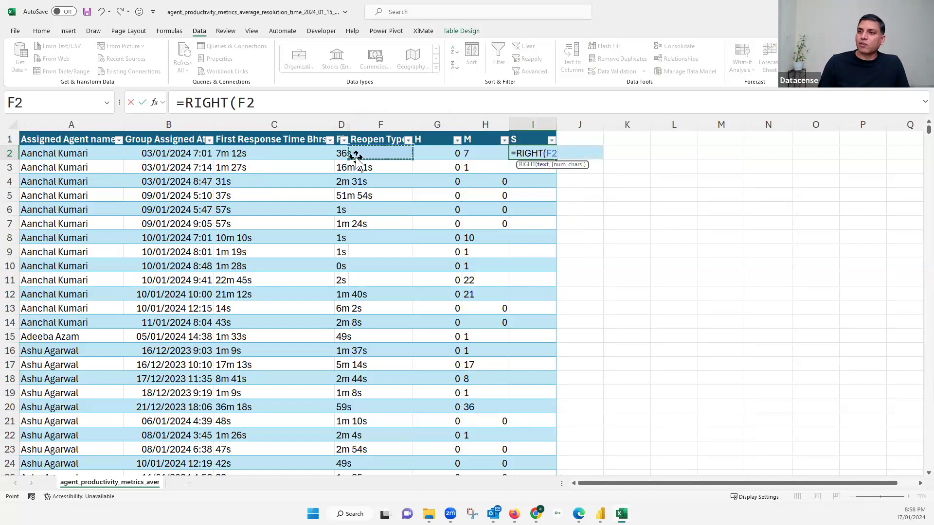
click(238, 154)
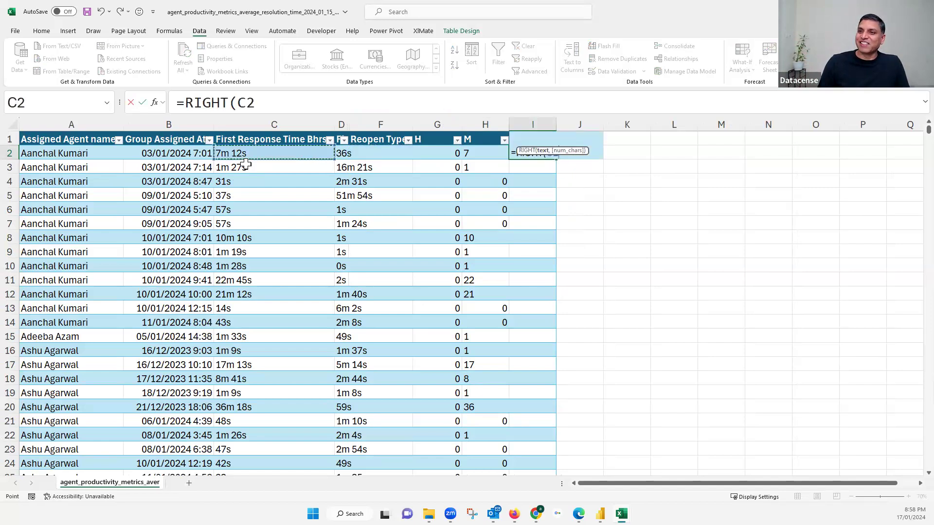
text(,3)
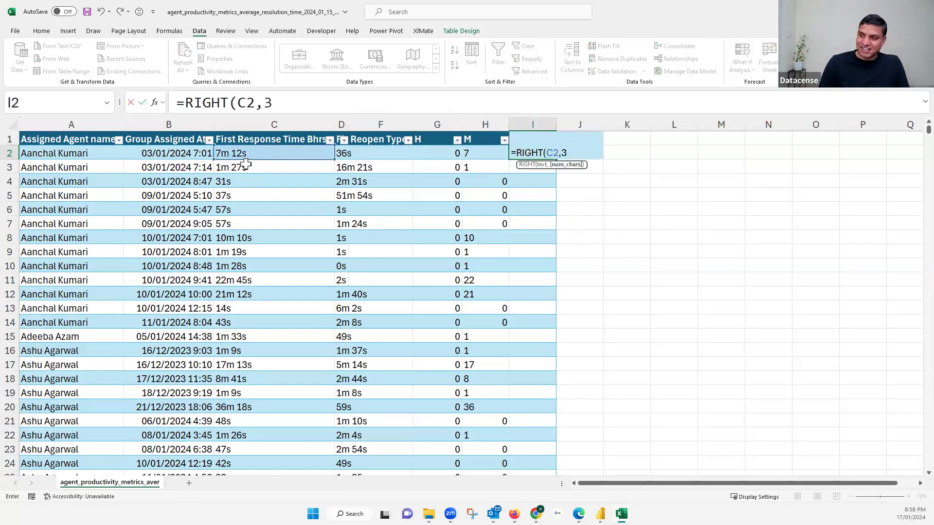
key(Return)
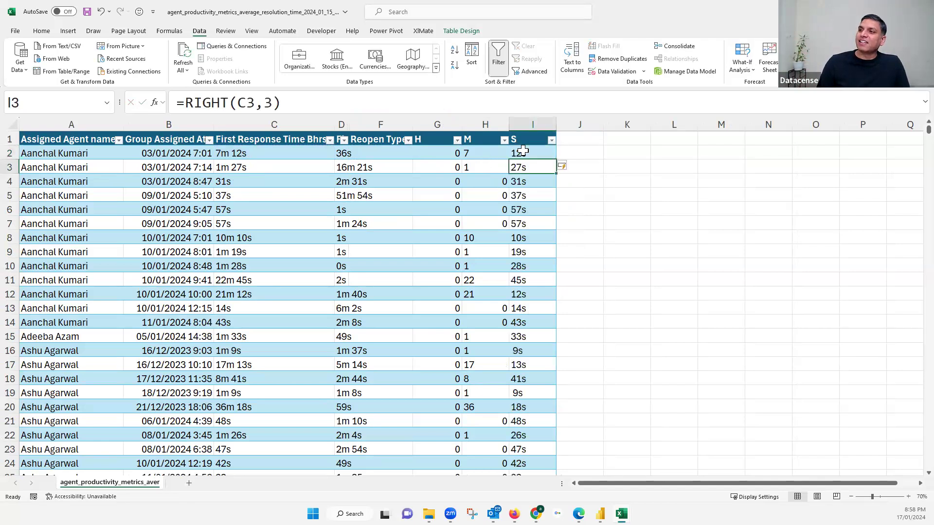
- Look through the extracted seconds further down the S column and the distinct values in its filter list
key(Up)
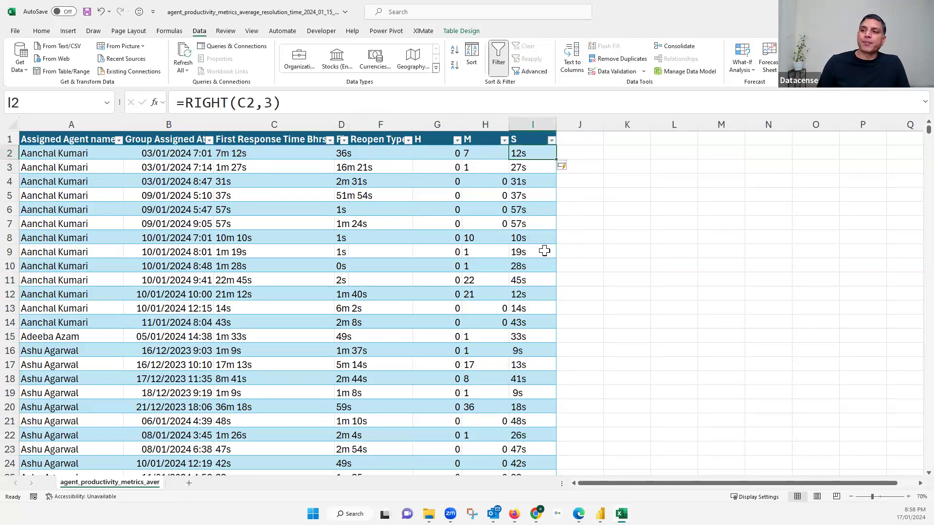
scroll(538, 296, down, 9)
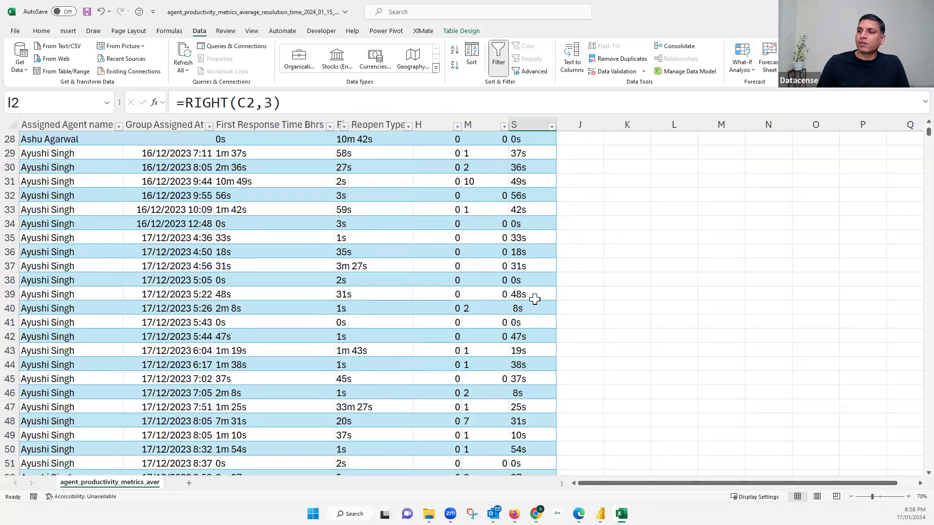
scroll(535, 299, down, 11)
scroll(535, 299, down, 9)
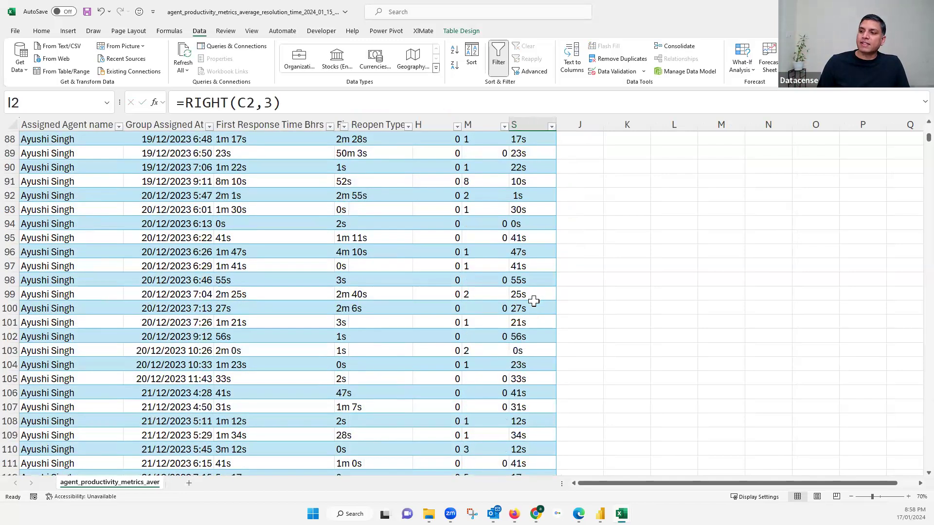
scroll(535, 301, down, 20)
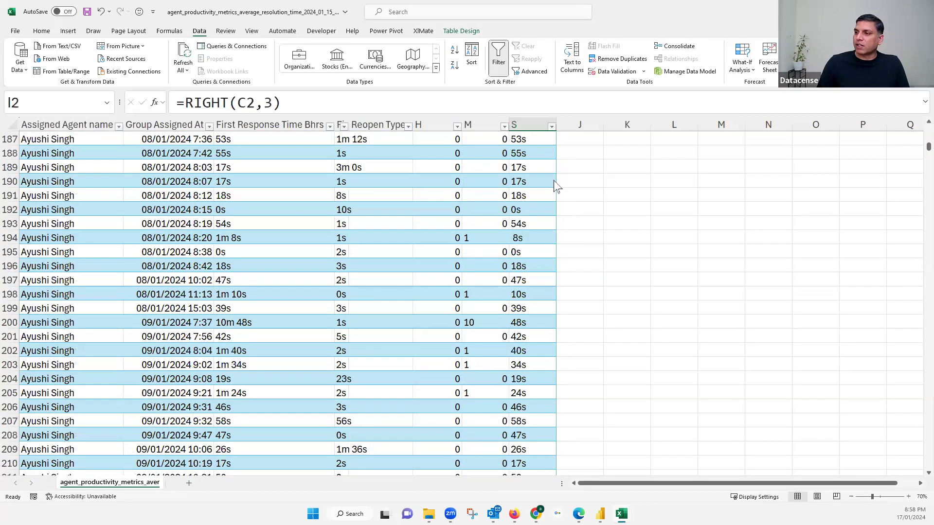
click(552, 126)
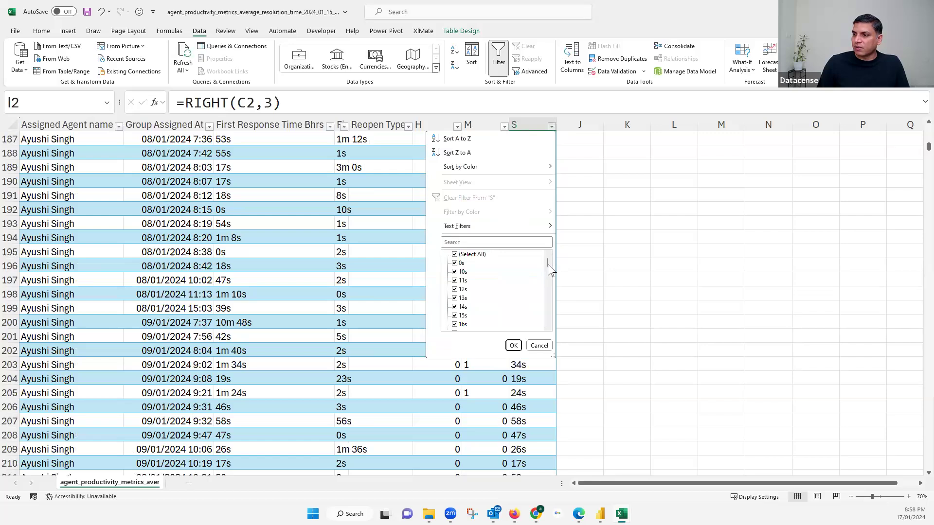
scroll(552, 331, down, 3)
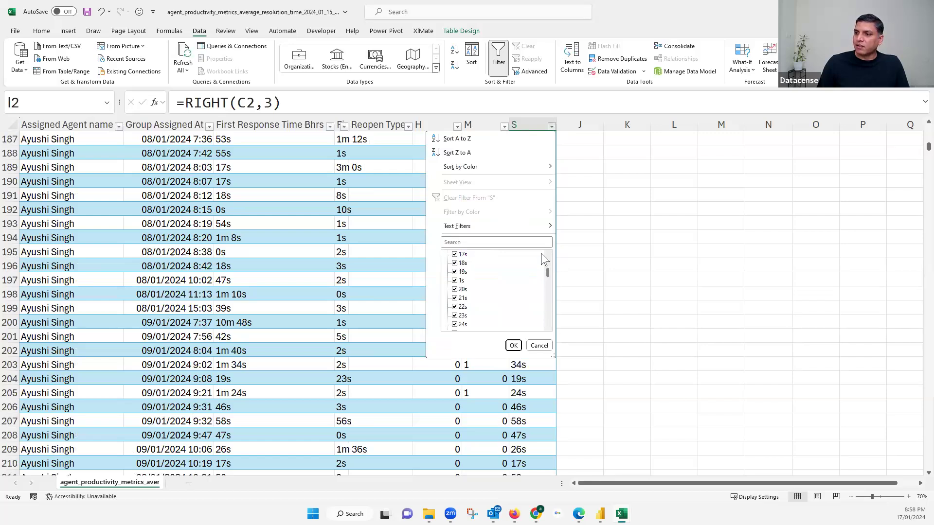
key(Escape)
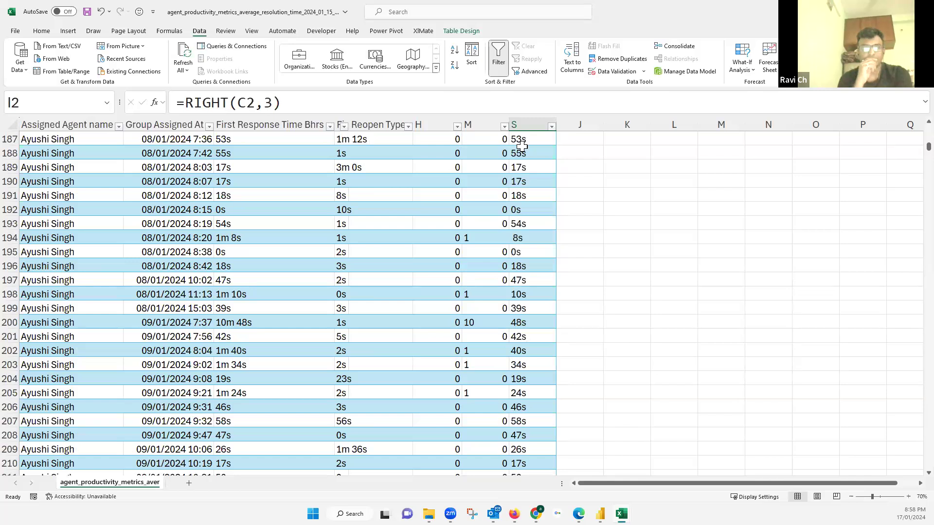
- Inspect the M and S formulas in row 112 and the S formulas in I187 and I49
scroll(518, 175, up, 1)
click(519, 175)
scroll(518, 175, up, 1)
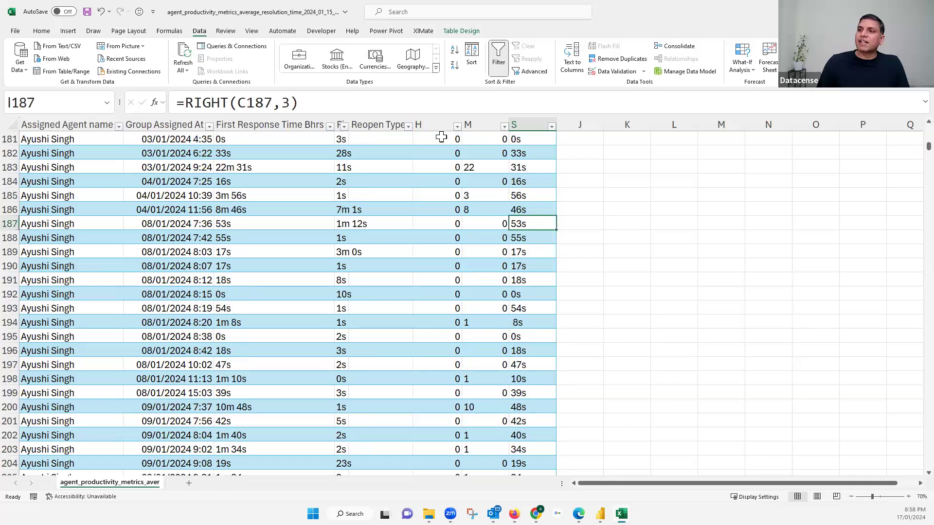
scroll(440, 138, up, 20)
click(477, 141)
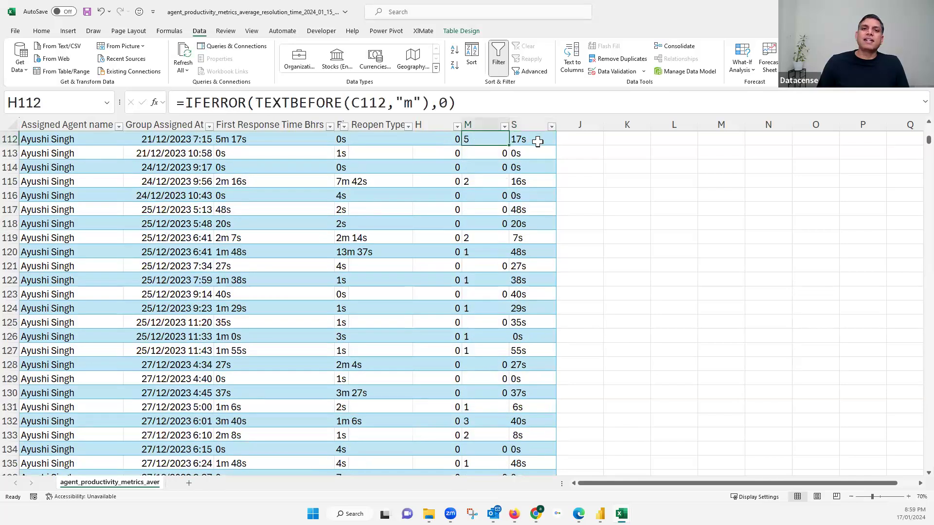
click(532, 140)
scroll(553, 198, up, 20)
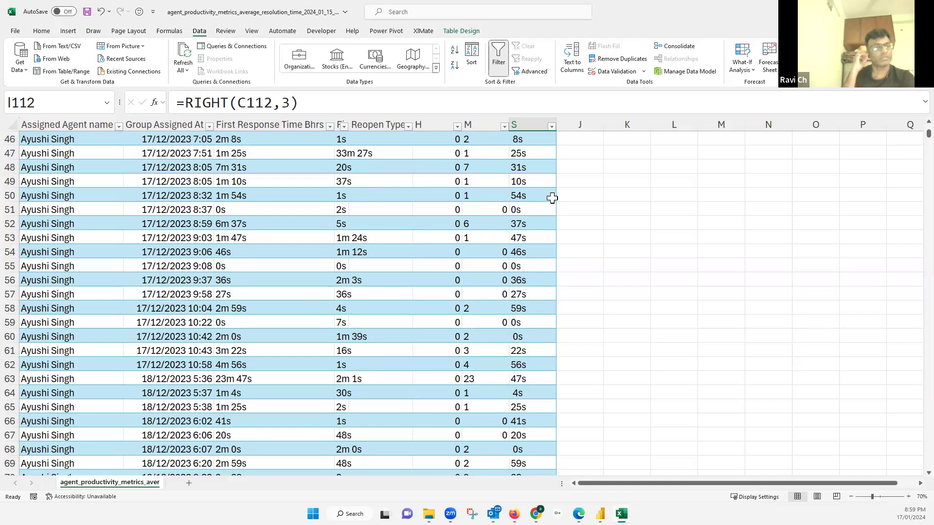
click(548, 181)
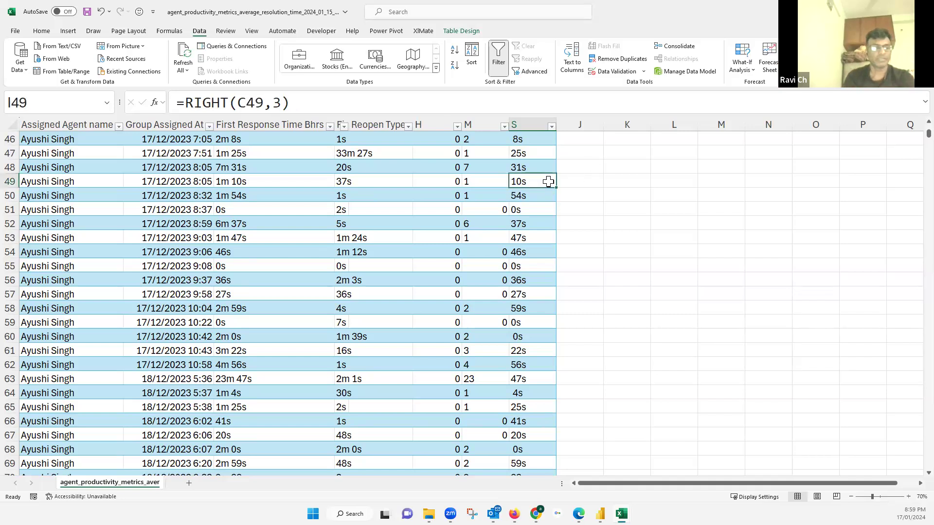
key(ctrl+Up)
key(Right)
key(Right)
key(Down)
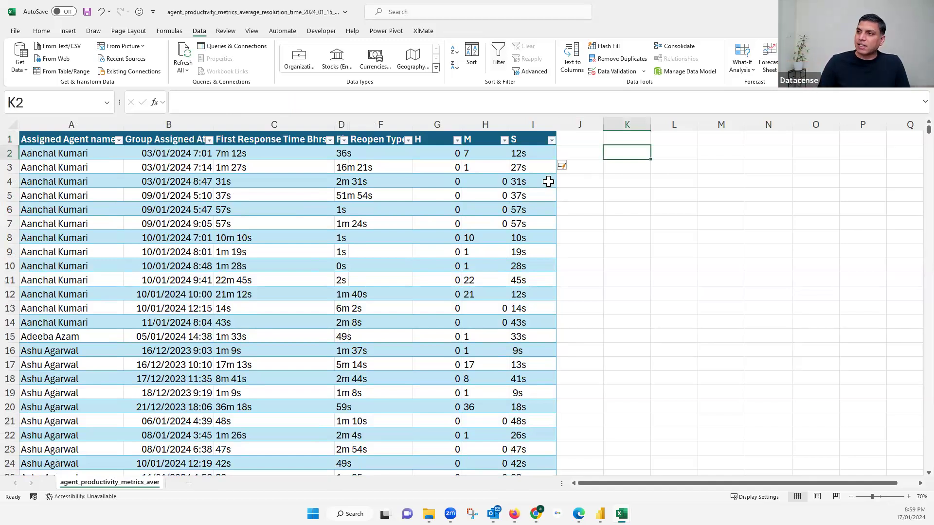
text(=ti)
key(Tab)
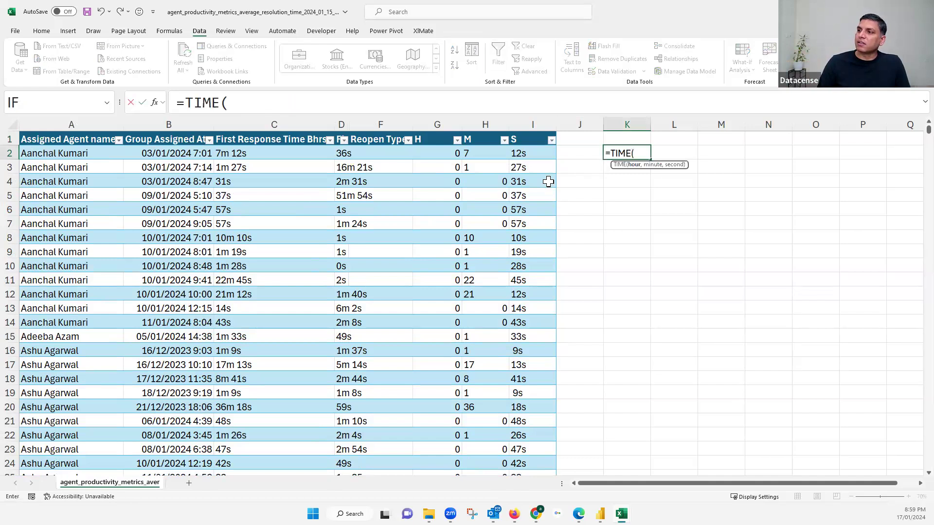
key(Down)
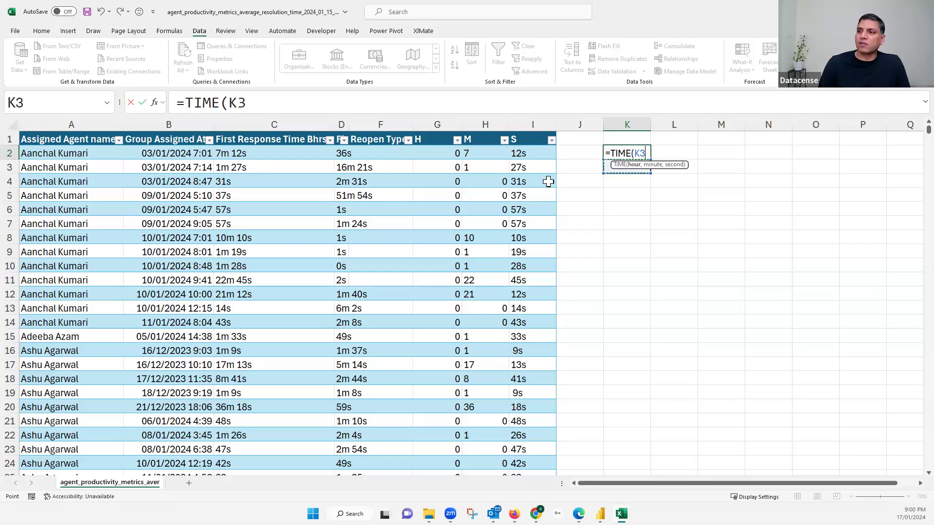
key(Escape)
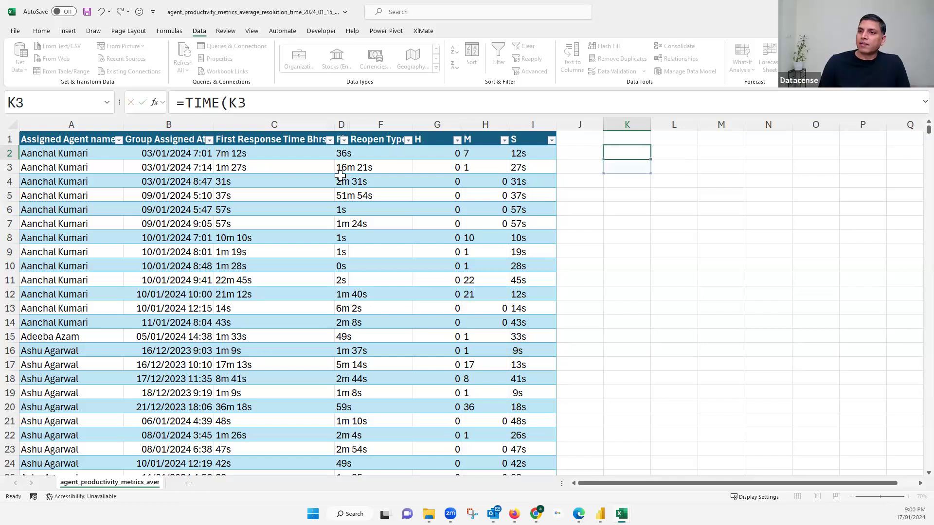
click(262, 153)
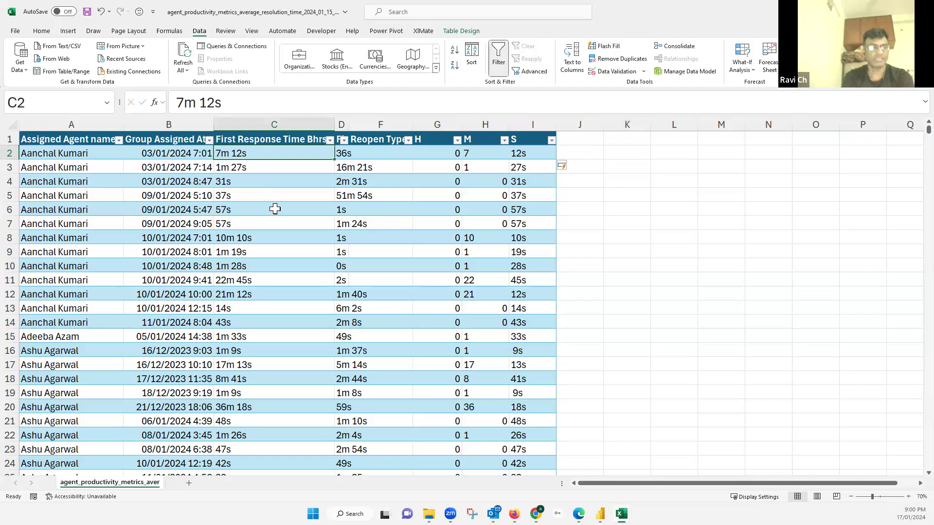
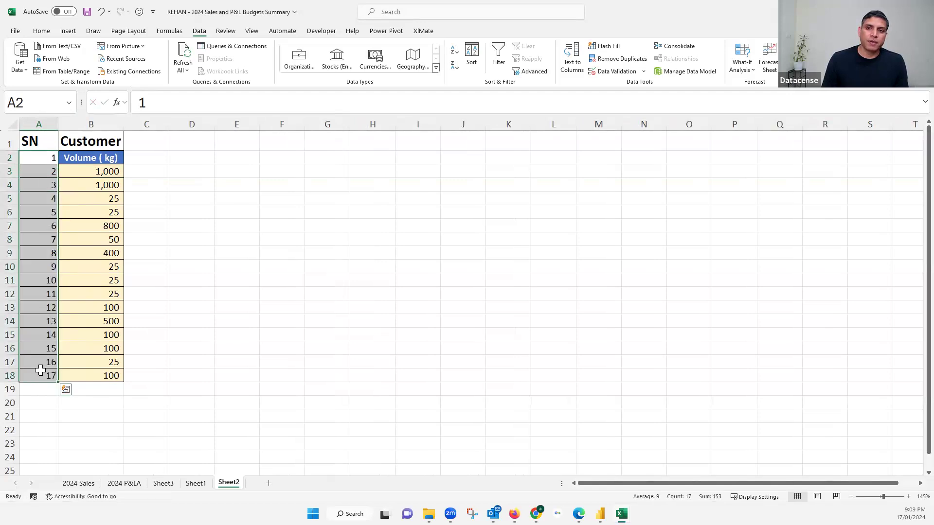
- Move the Volume ( kg) header from B2 to B1, replacing Customer, and delete row 2
click(41, 158)
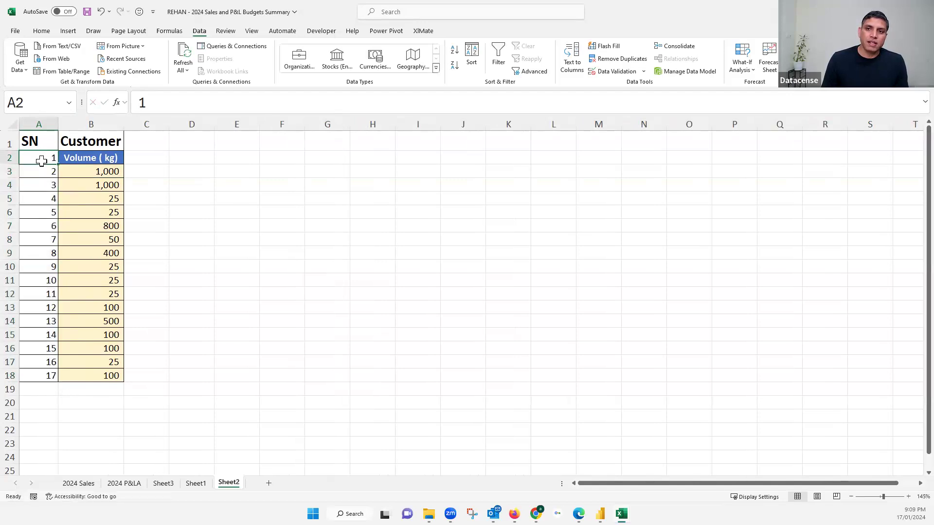
click(70, 162)
click(10, 157)
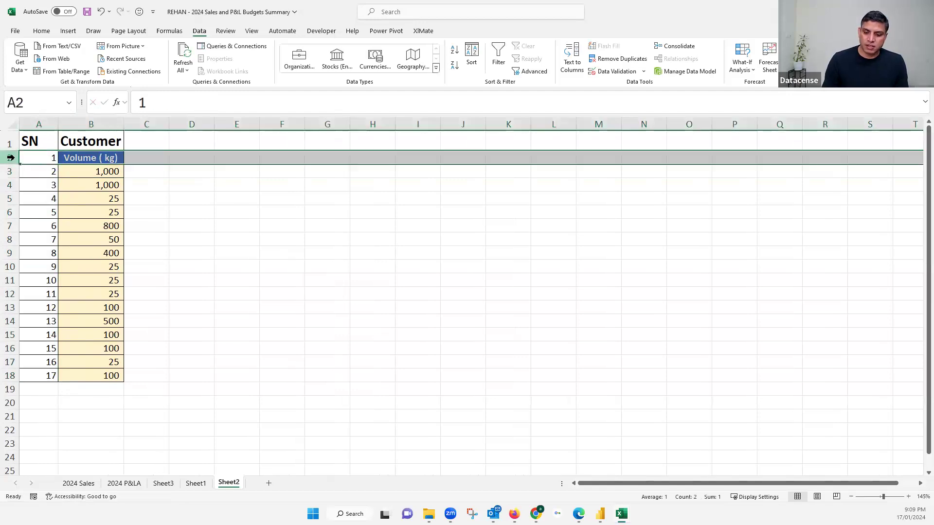
click(92, 156)
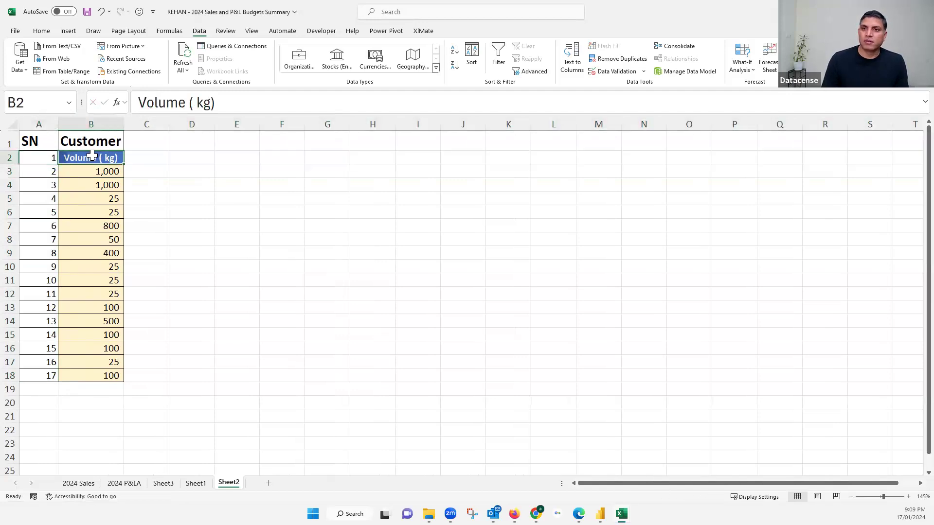
drag(96, 151, 94, 146)
click(488, 274)
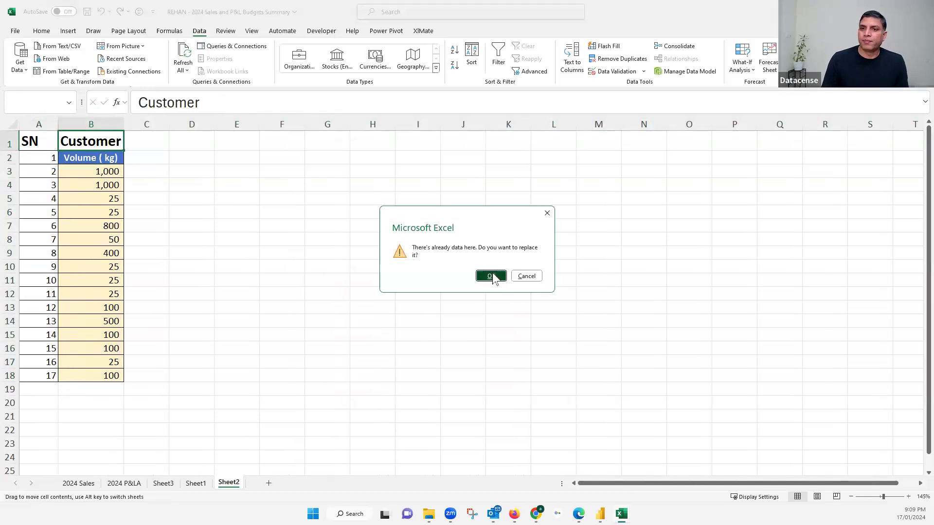
click(9, 158)
key(ctrl+minus)
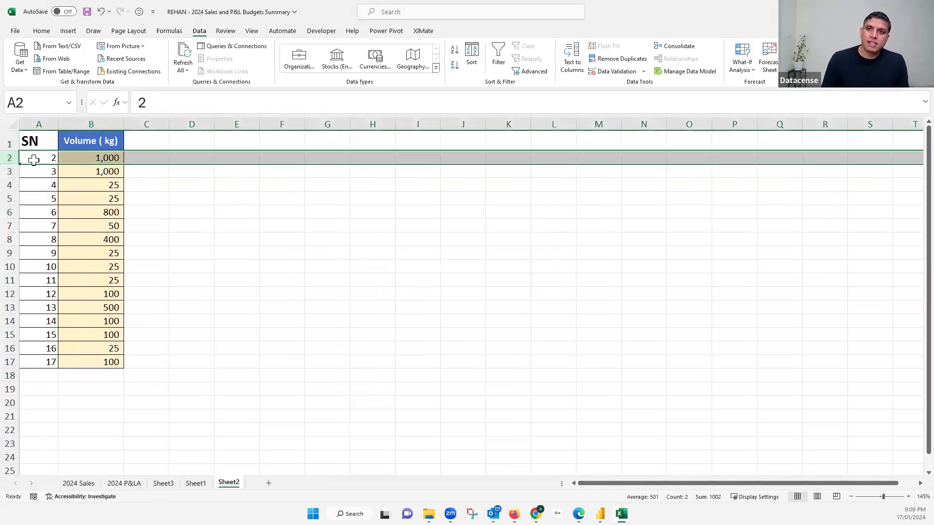
- Enter =SEQUENCE(COUNTA(B:B)-1) in A2 to number the rows according to the filled cells in column B
click(33, 160)
text(=)
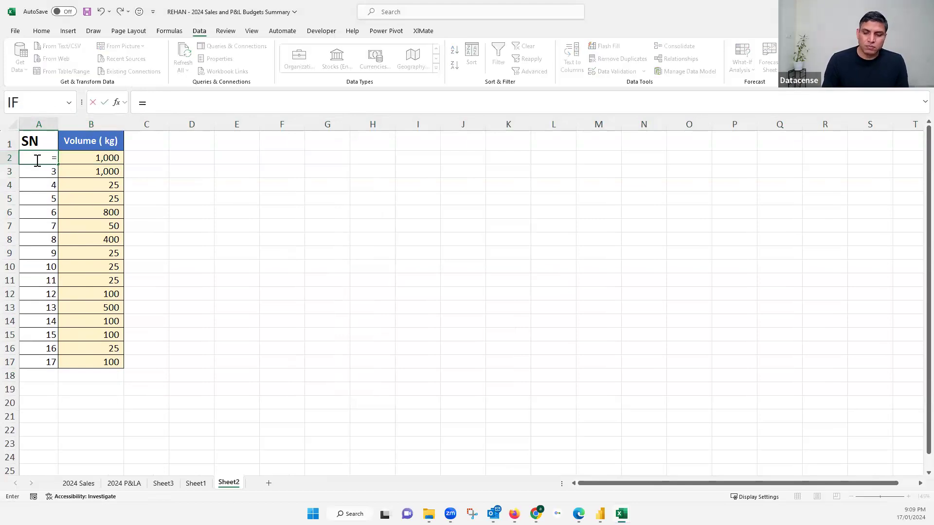
text(seq)
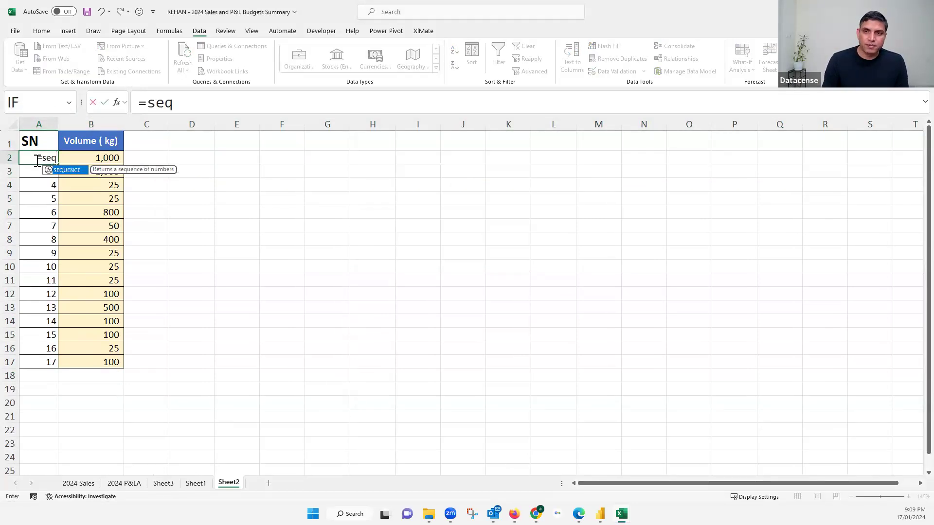
key(Tab)
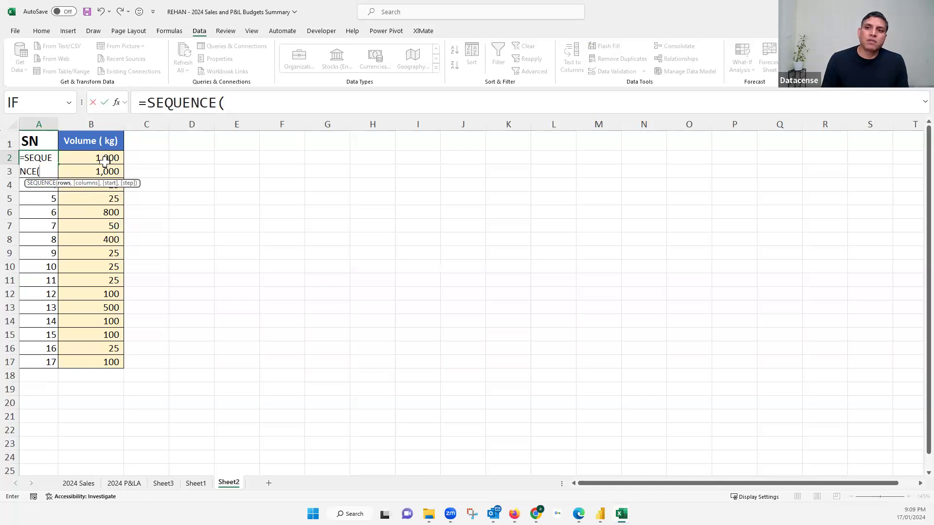
text(co)
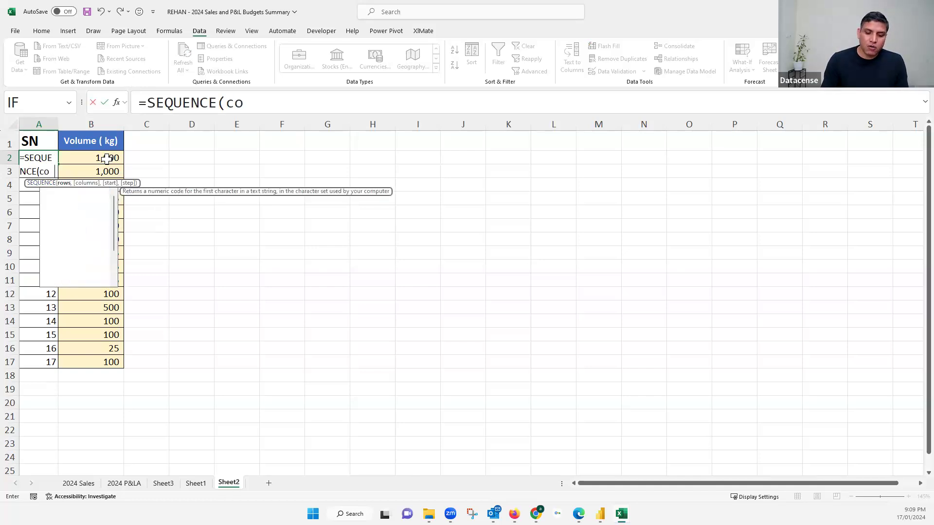
text(unta)
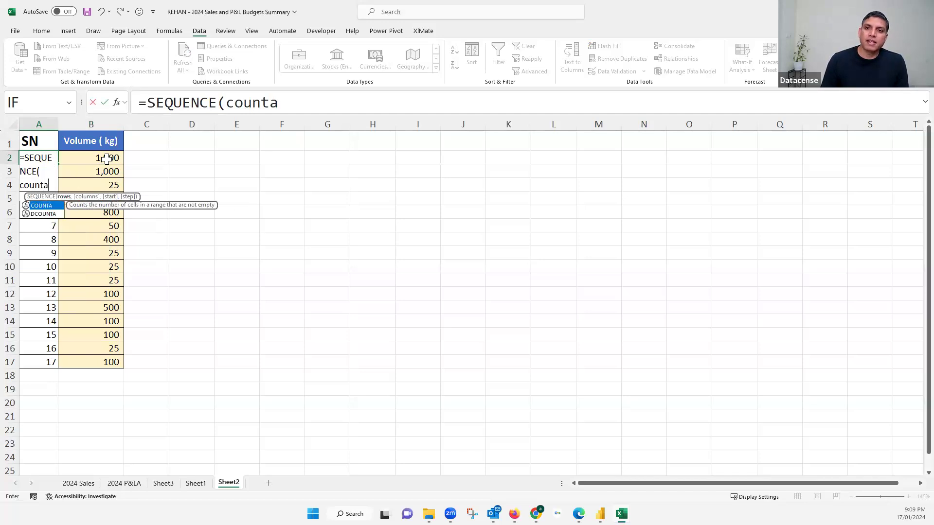
key(Tab)
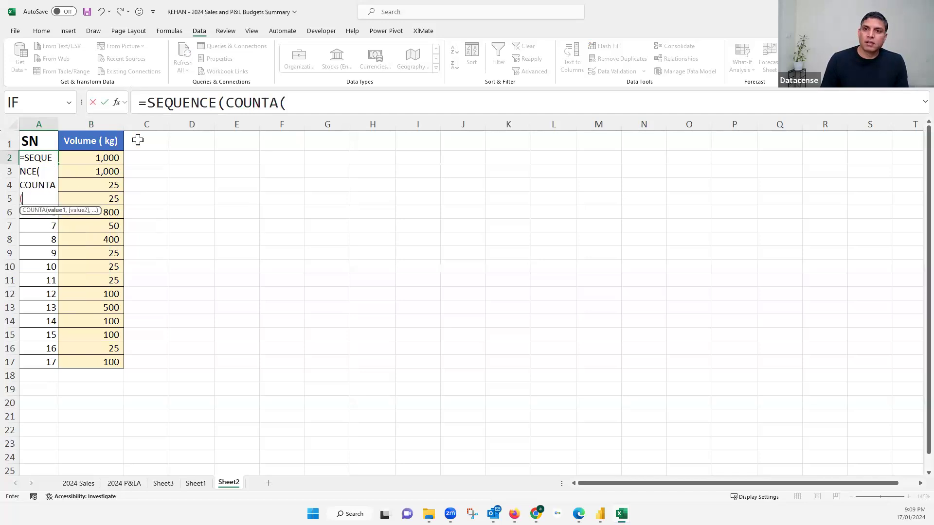
click(97, 124)
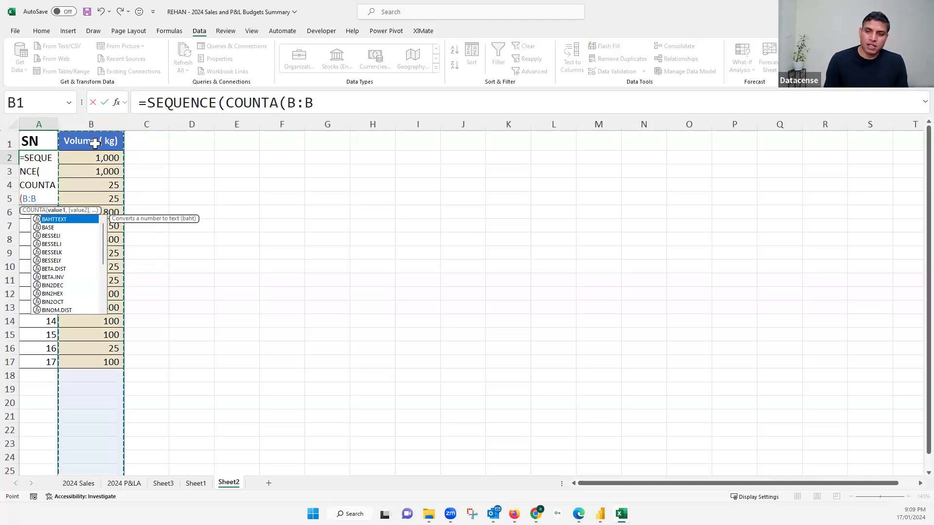
text())
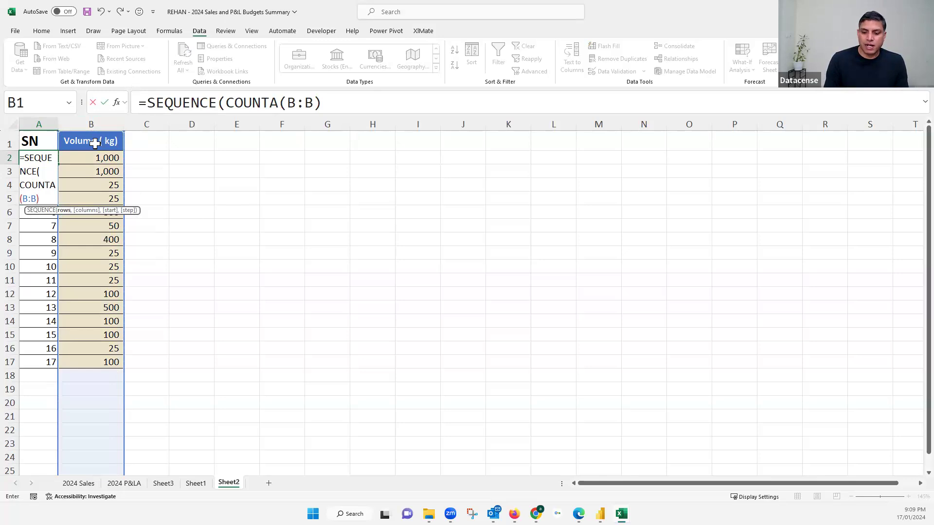
text(-1))
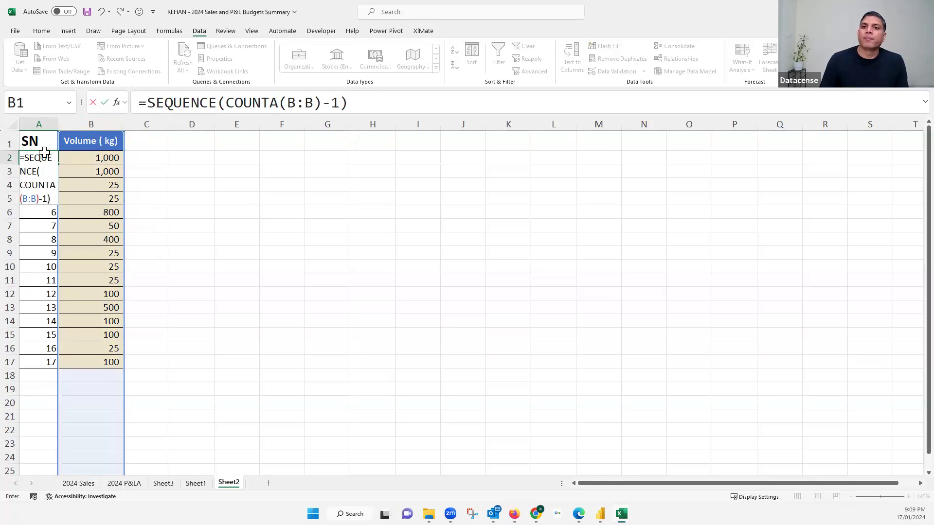
key(Return)
- Widen column A and clear the old serial numbers in A3:A17 so the sequence can spill
drag(98, 125, 156, 125)
drag(111, 171, 123, 362)
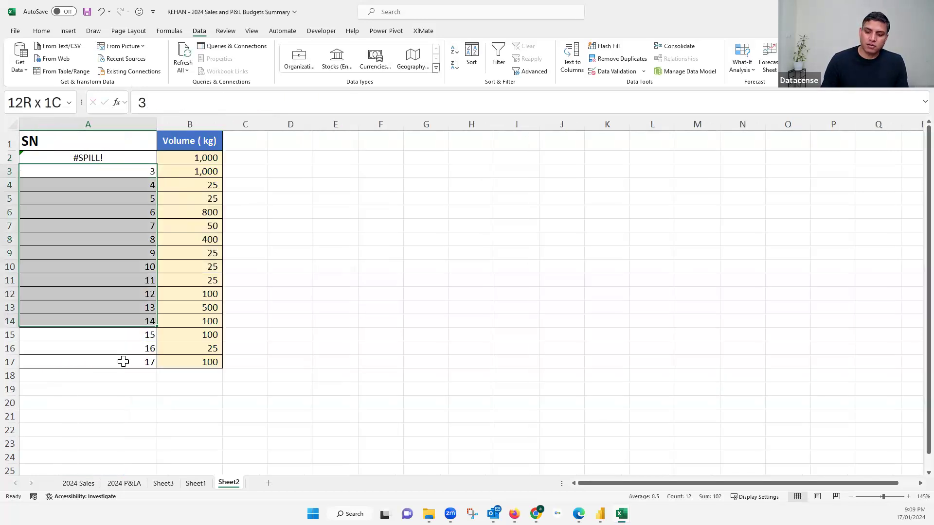
key(Delete)
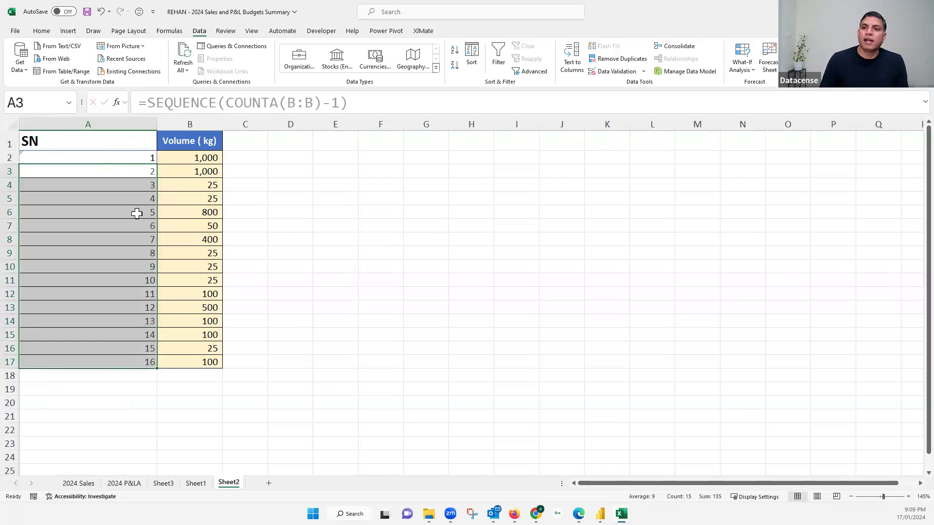
click(107, 123)
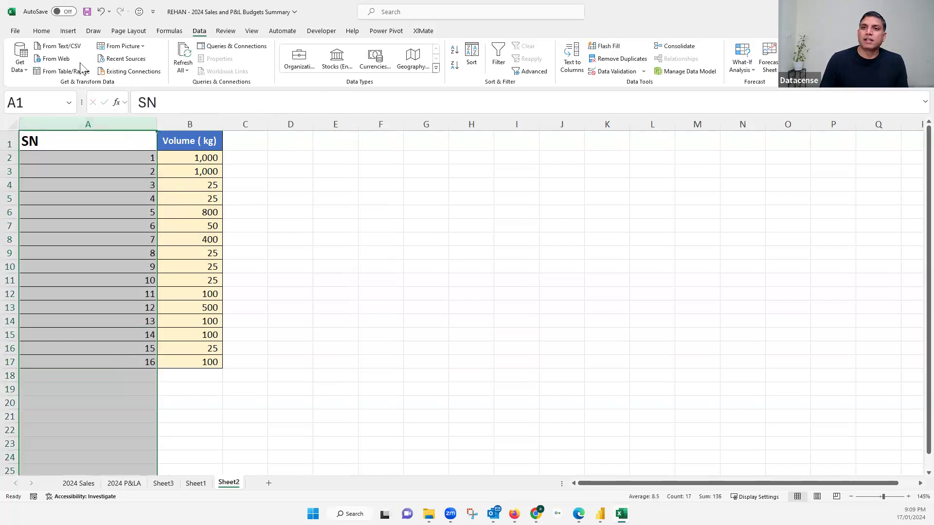
click(42, 31)
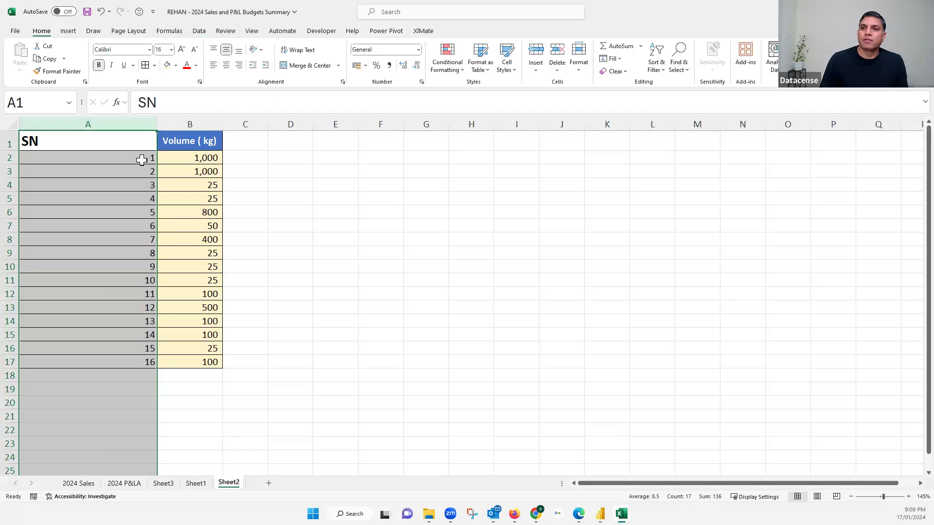
- Enter =SEQUENCE(5) in E2 as a simple example of the function
click(349, 156)
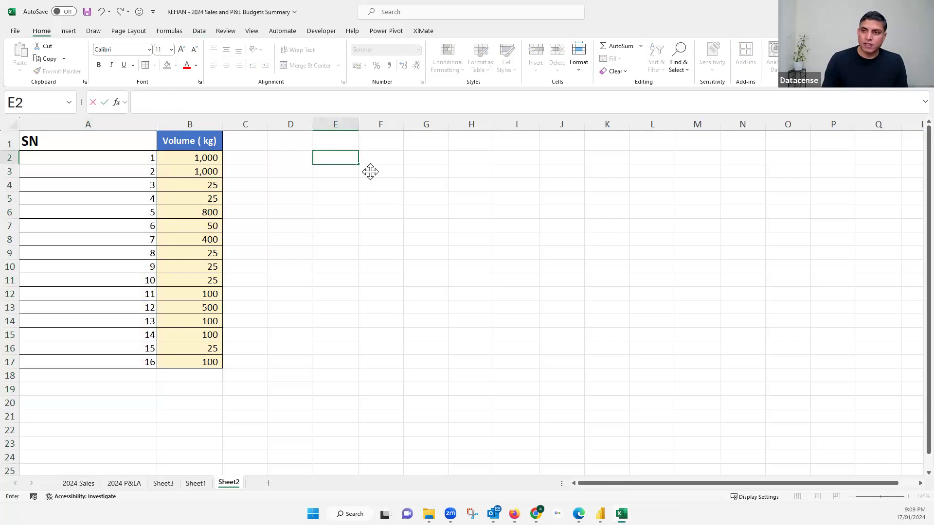
text(=seq)
key(Tab)
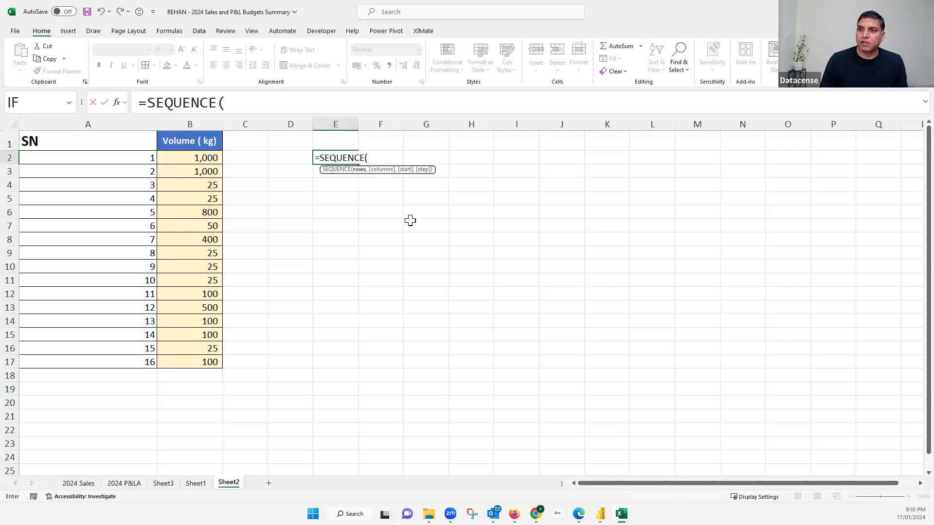
text(5)
key(Return)
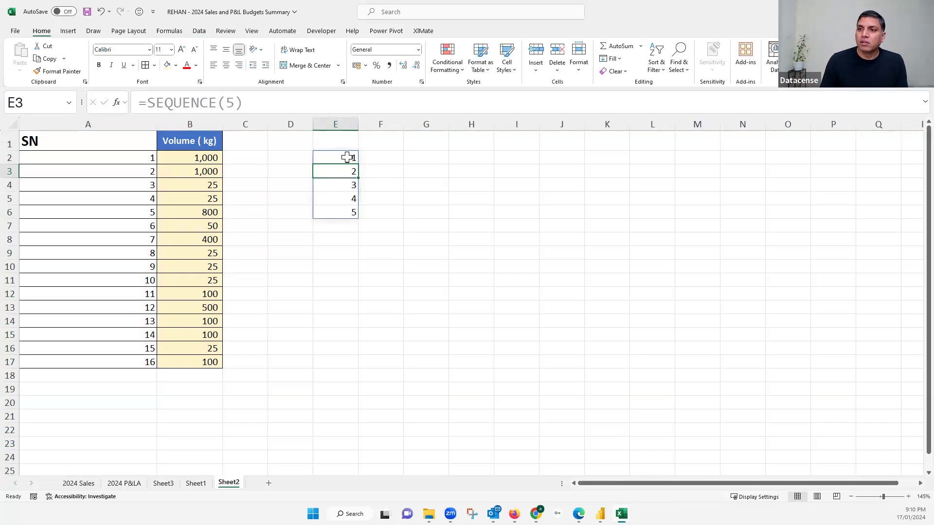
- Replace the fixed row count of 5 in E2's SEQUENCE formula with COUNTA(B:B)-1
key(Up)
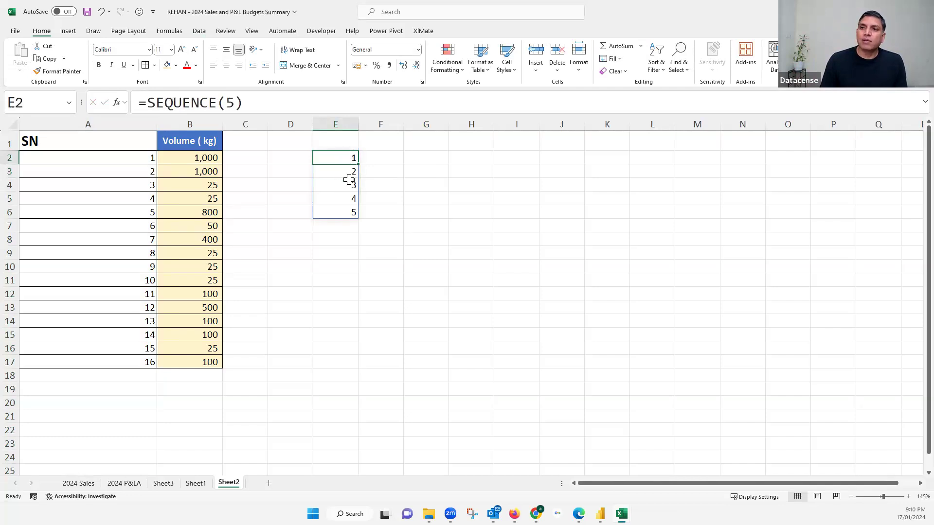
double_click(231, 104)
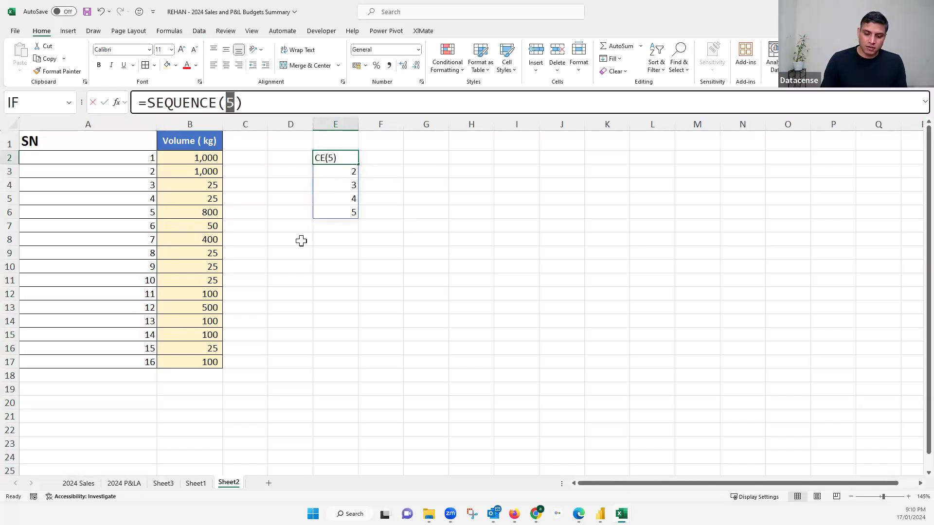
text(c)
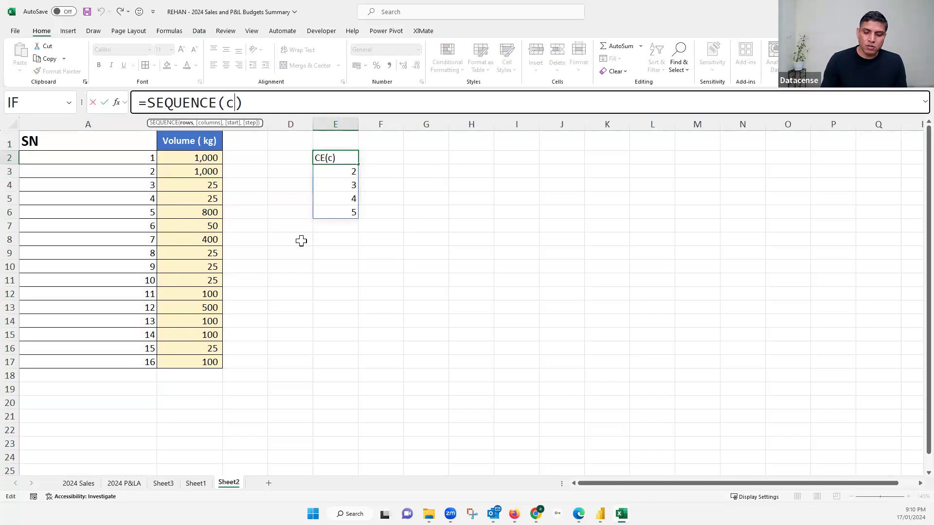
text(ount)
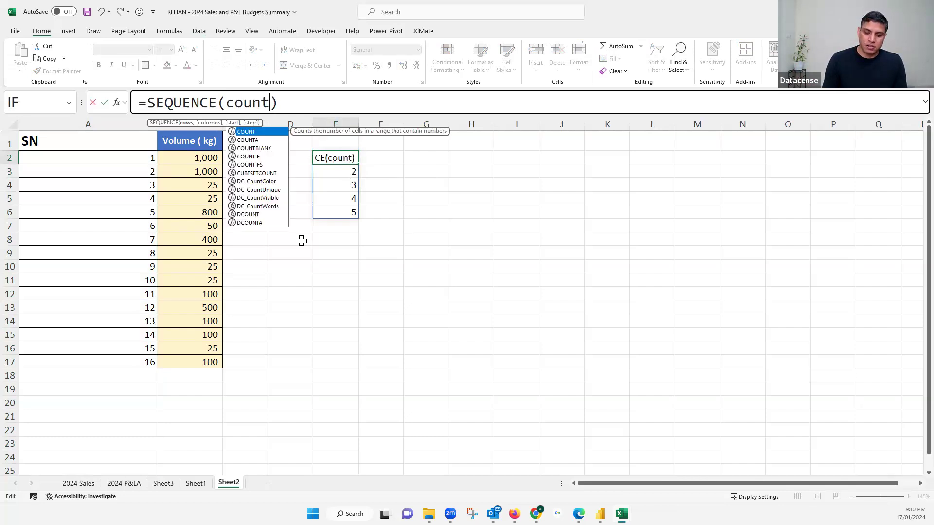
text(a)
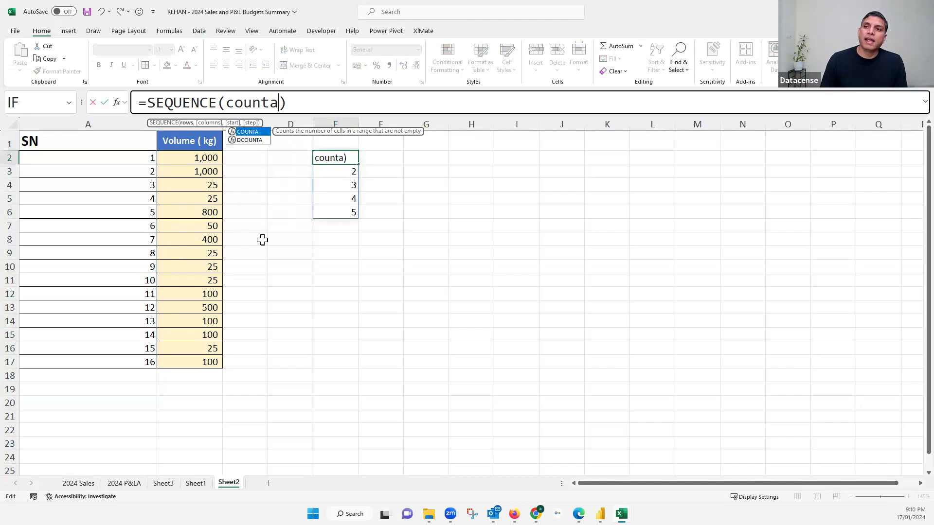
text(()
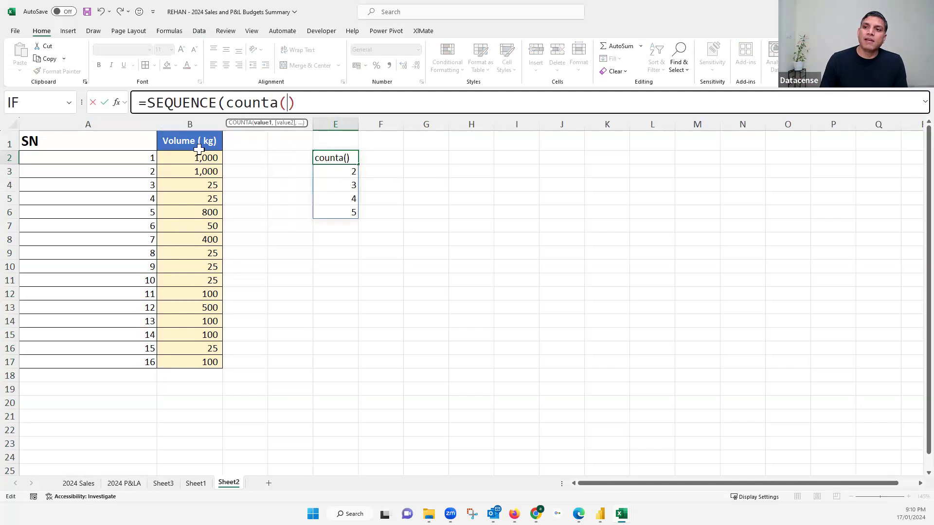
click(195, 121)
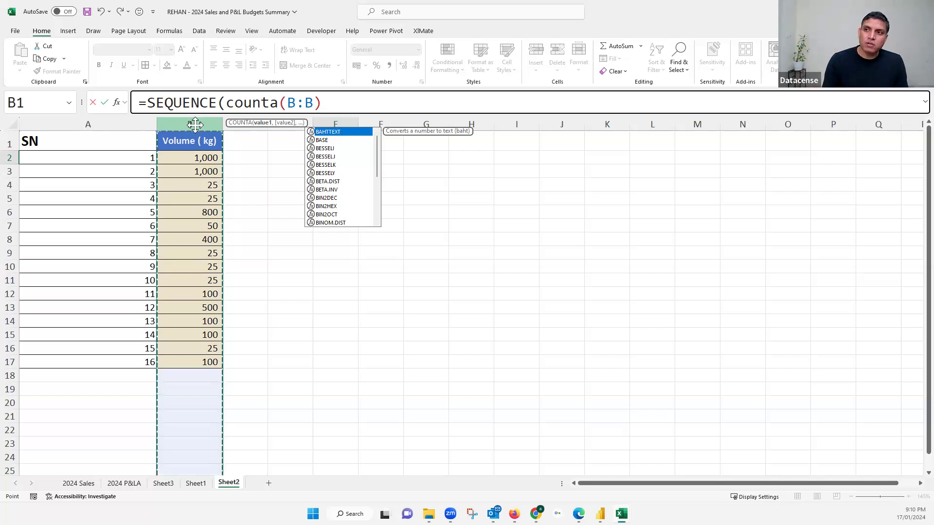
text()-1)
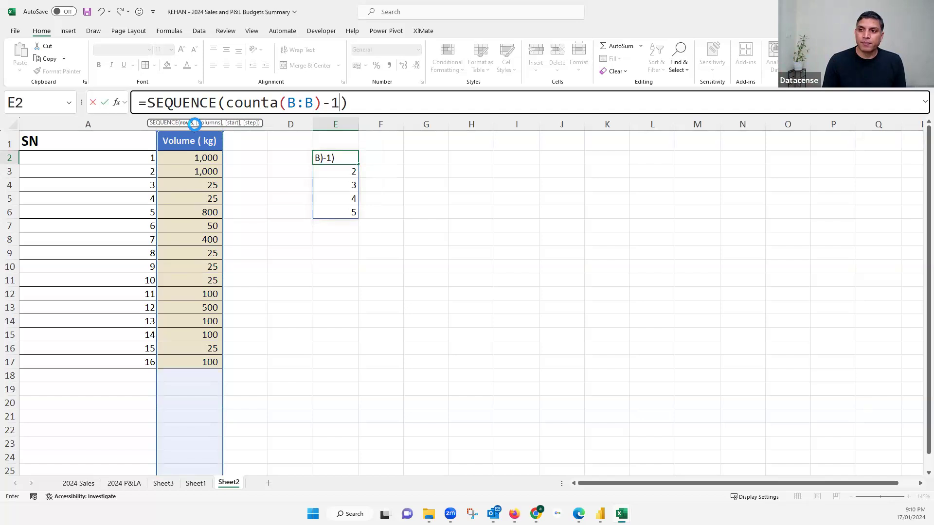
key(Return)
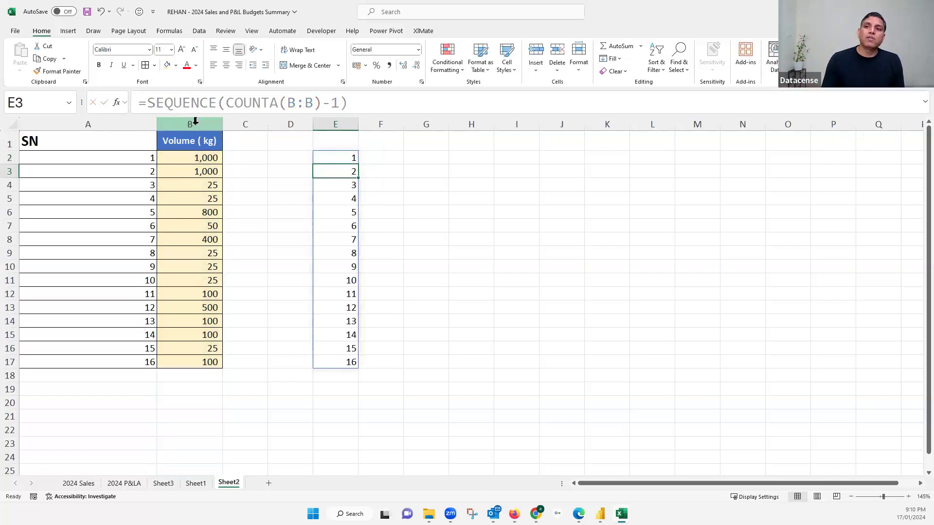
- Enter the header SN2 in C1 beside the Volume ( kg) column
click(244, 140)
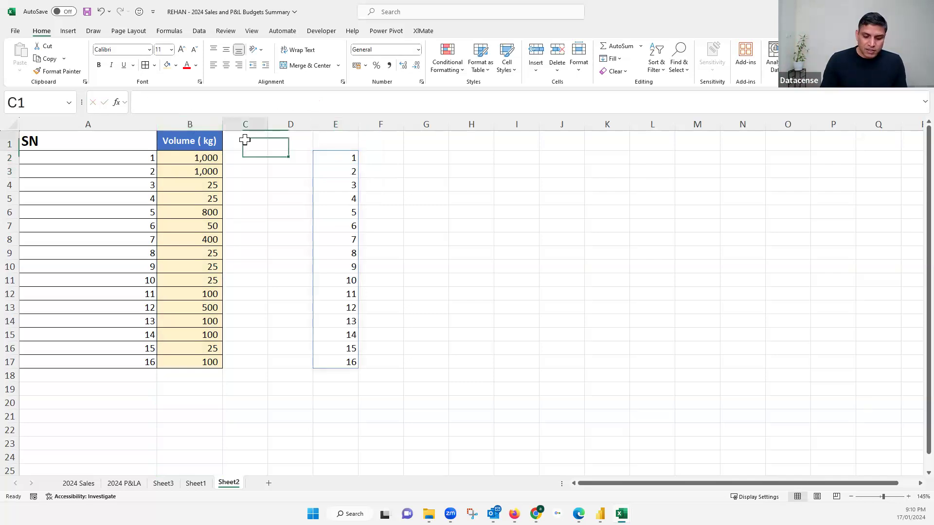
text(SN)
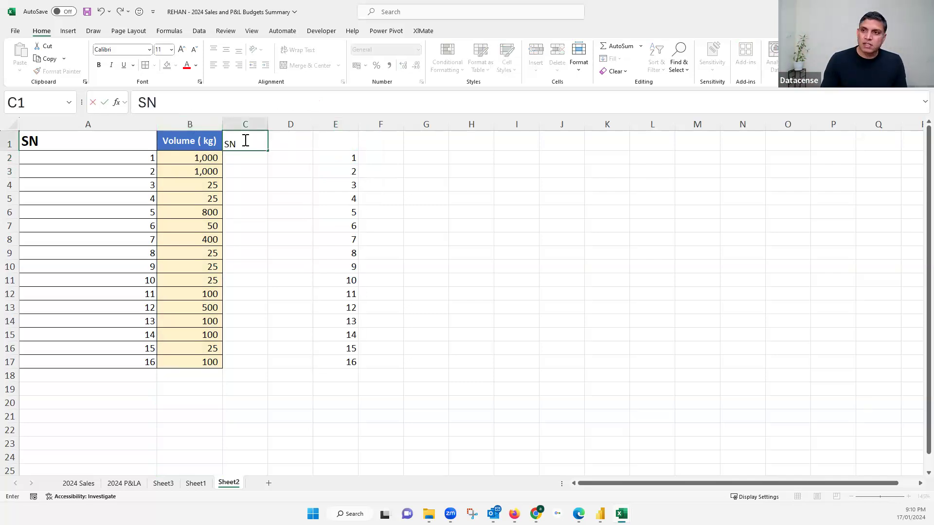
text(2)
key(Return)
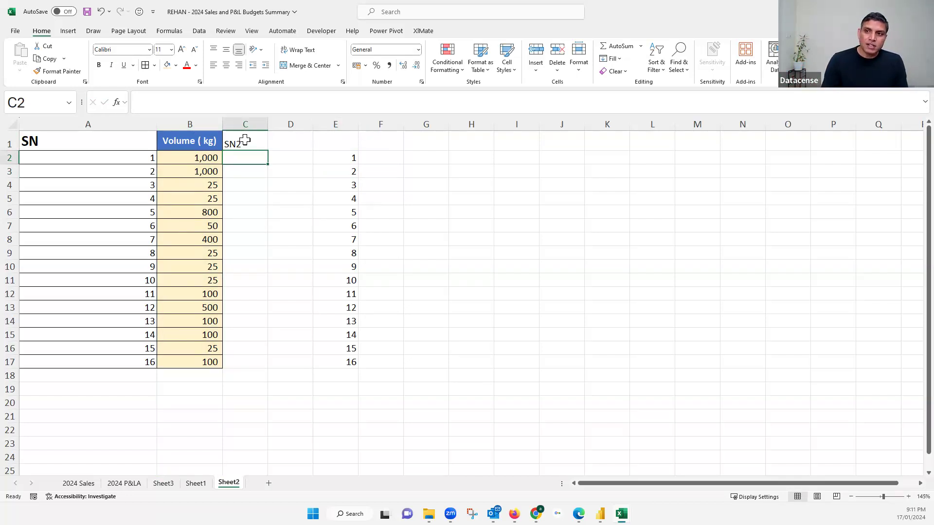
- Enter =ROW() in C2 below the SN2 header
text(=)
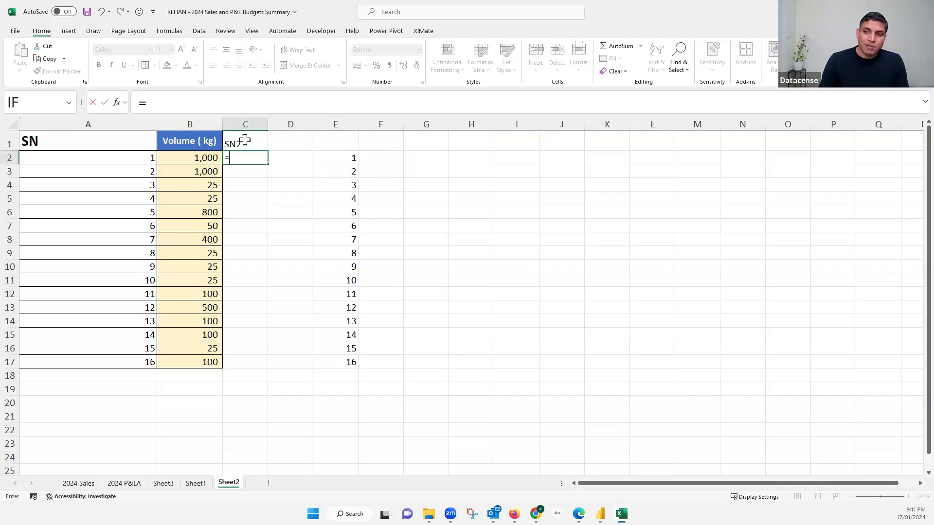
text(row)
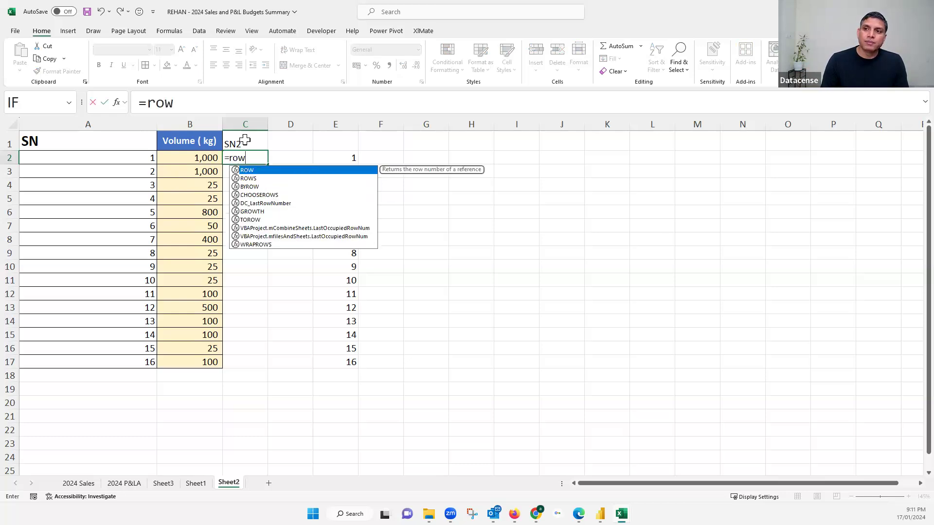
key(Tab)
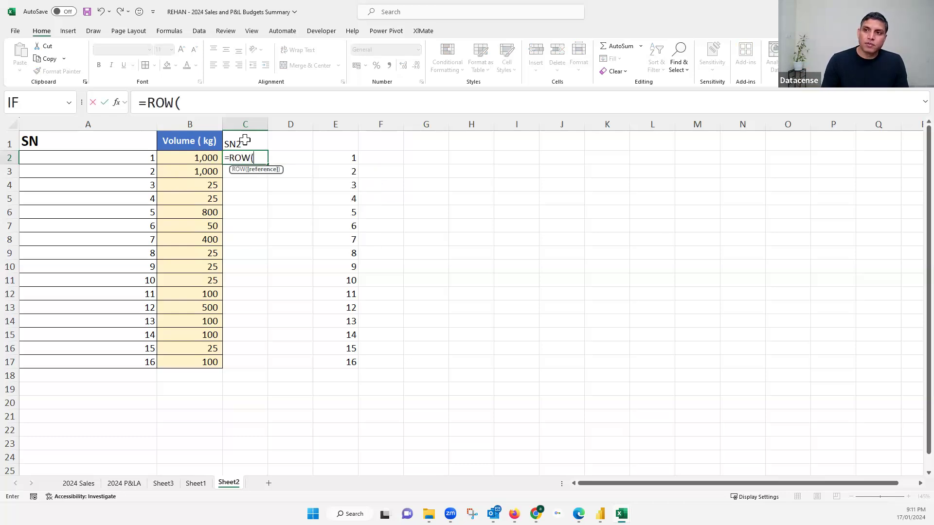
text())
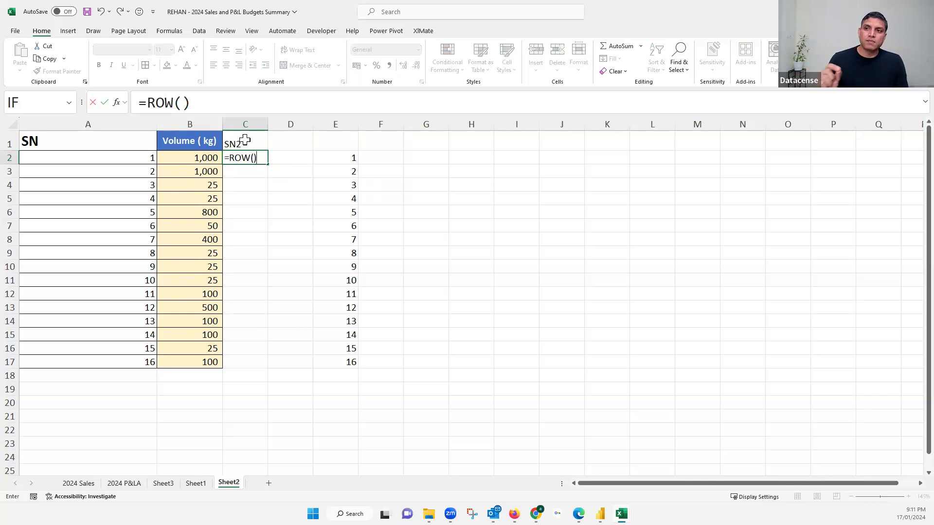
key(Return)
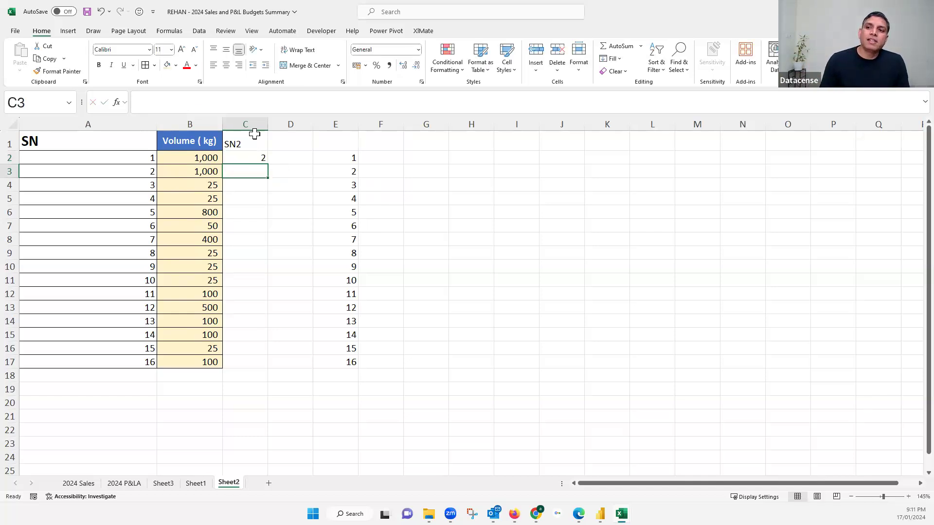
- Change C2's formula to =ROW()-1 and fill it down through C17
key(Up)
click(229, 105)
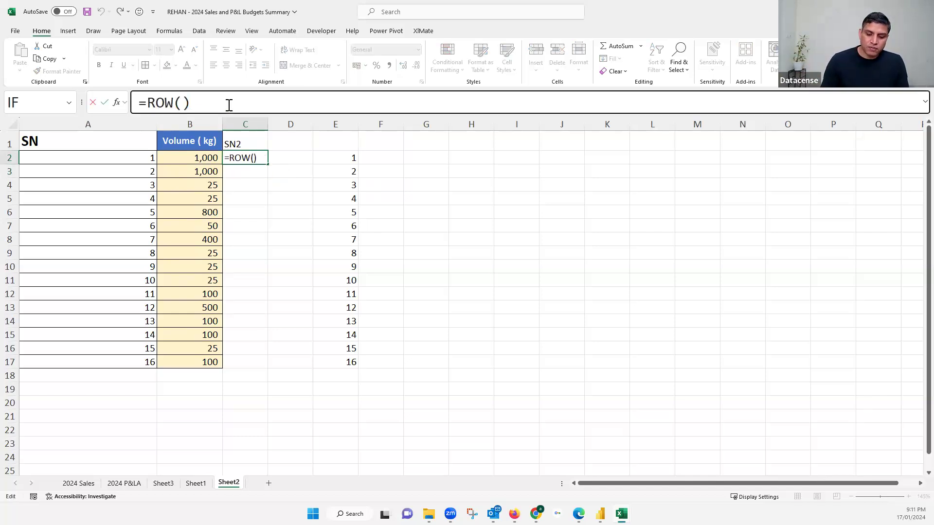
text(-1)
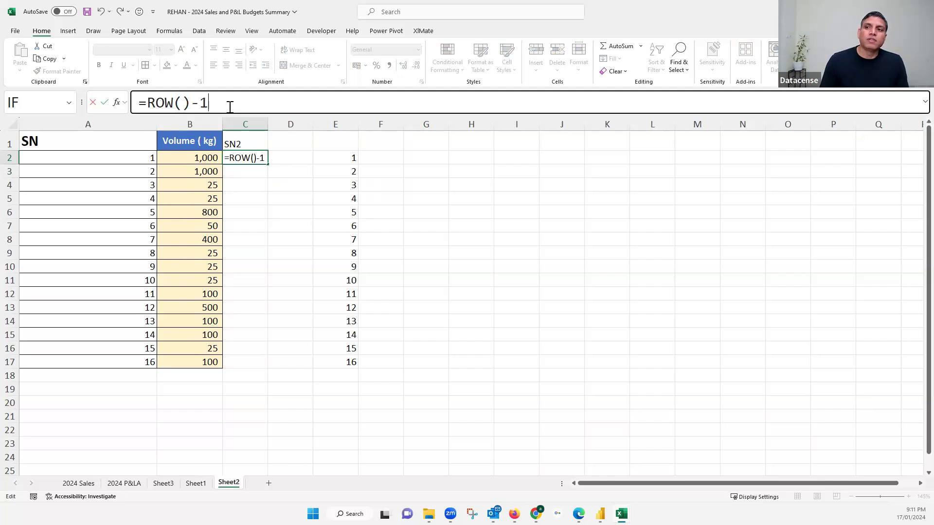
key(Return)
click(254, 155)
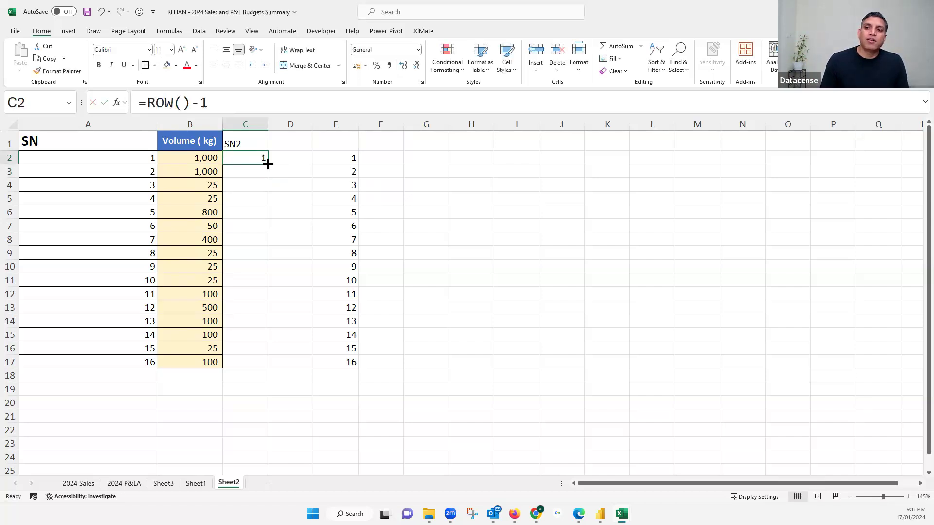
shift+click(266, 368)
key(ctrl+d)
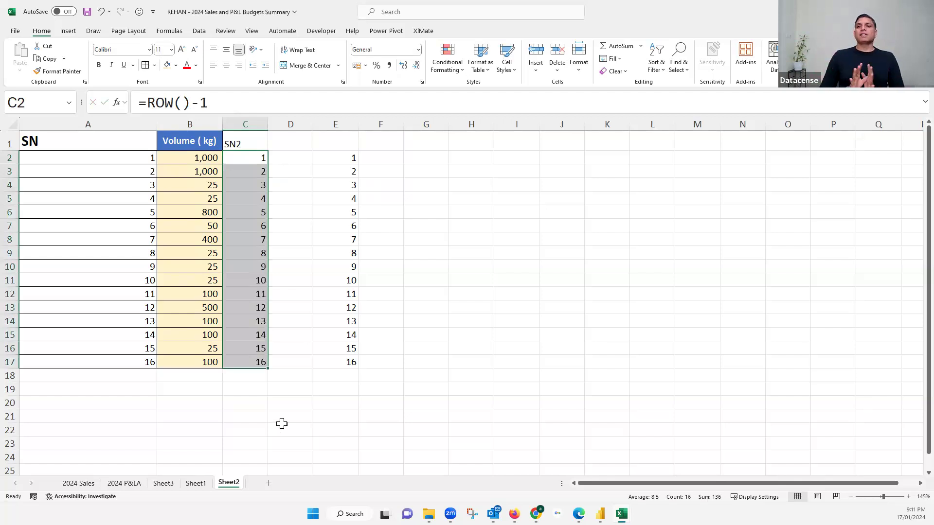
- Clear the example SEQUENCE numbers from column E
click(336, 123)
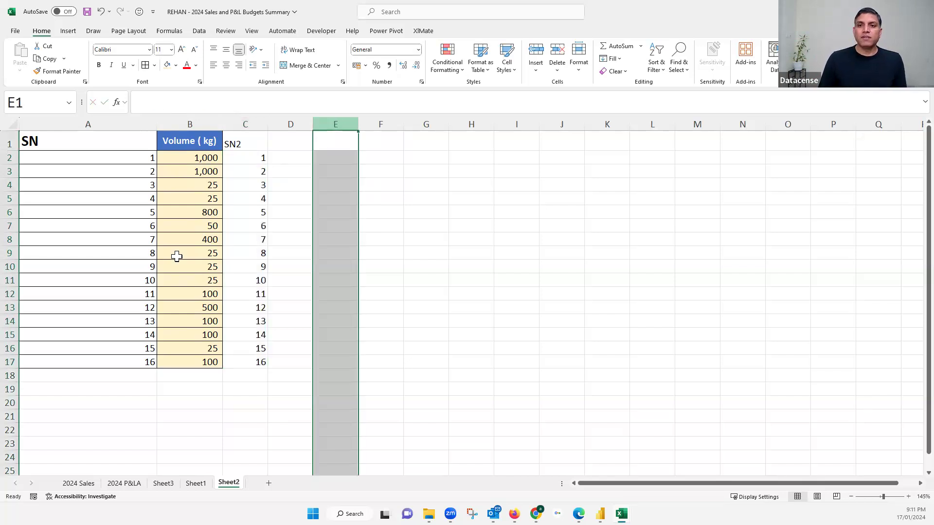
drag(11, 240, 10, 266)
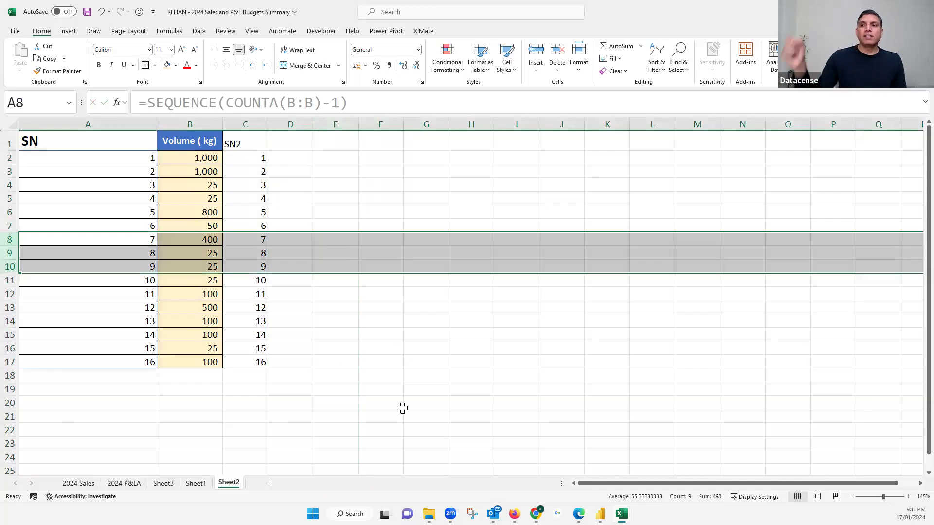
- Enter 1 and 2 in D2 and D3 and extend the number series down to D17
click(295, 160)
text(1)
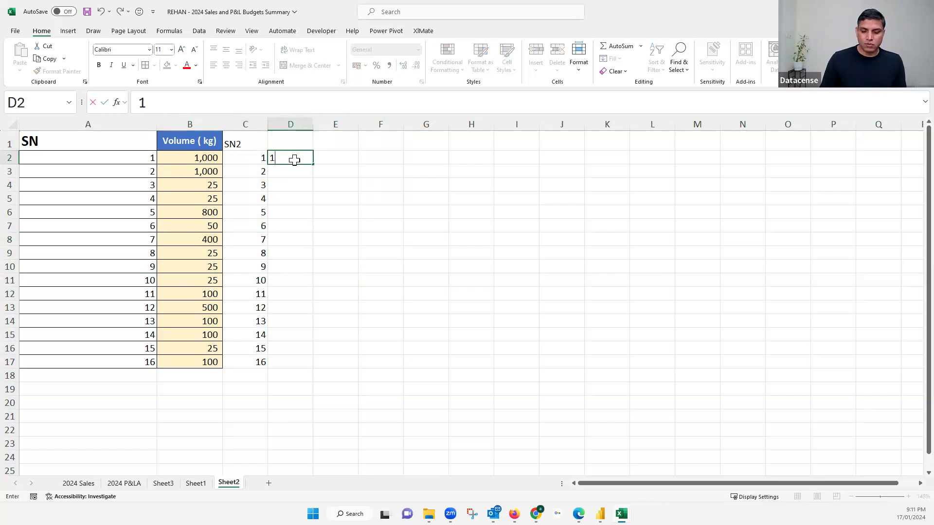
key(Return)
text(2)
drag(292, 159, 314, 179)
double_click(312, 179)
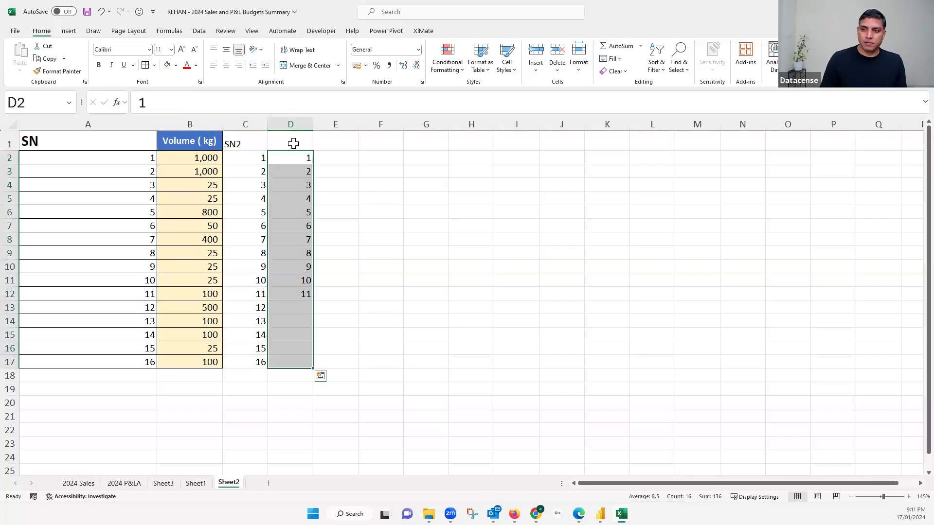
- Enter the header Manual in D1 above the fixed number series
click(295, 144)
text(Manual)
key(Return)
- Delete sheet rows 6 to 8 to test how the three numbering methods react
click(11, 213)
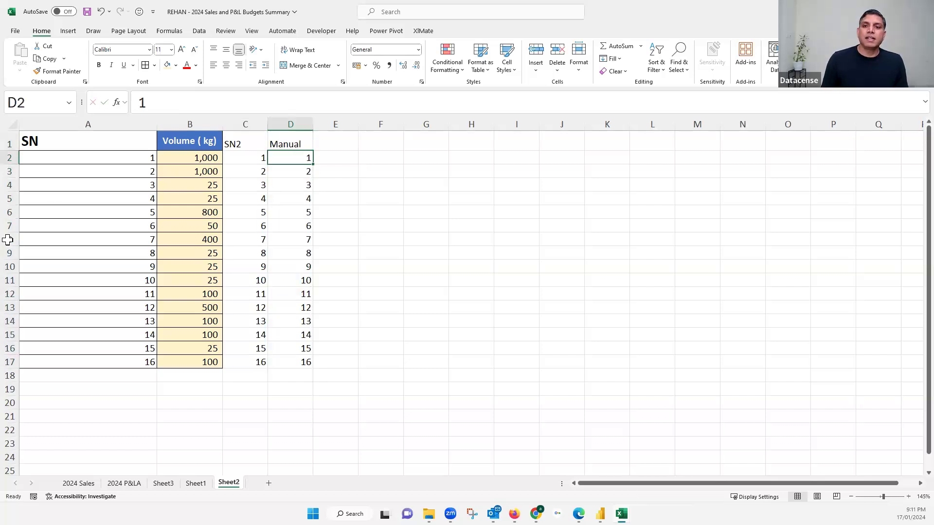
drag(10, 212, 10, 240)
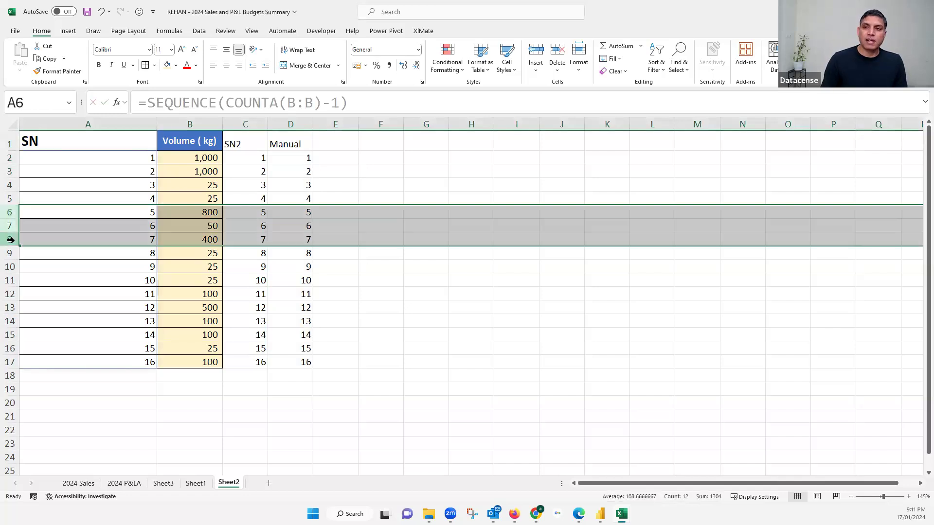
key(ctrl+minus)
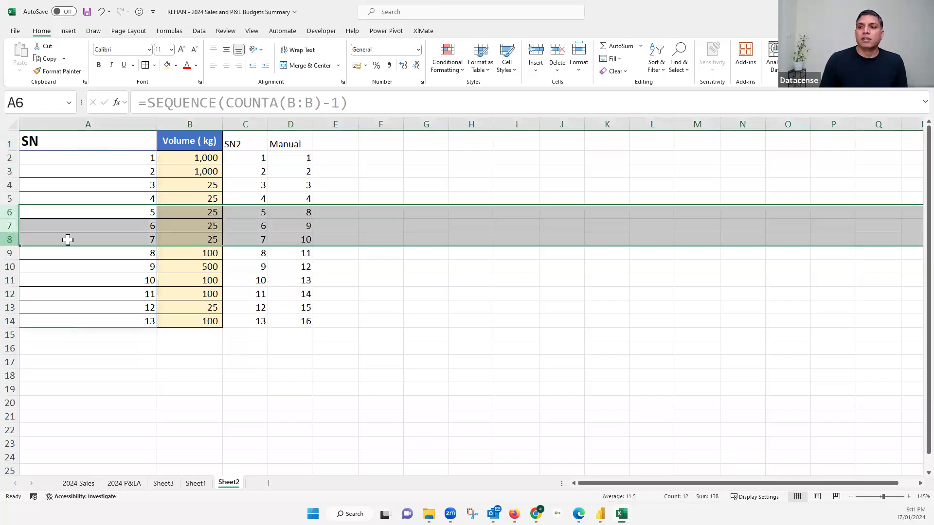
- Compare the serial numbers in the SN, SN2 and Manual columns after the row deletion
click(146, 159)
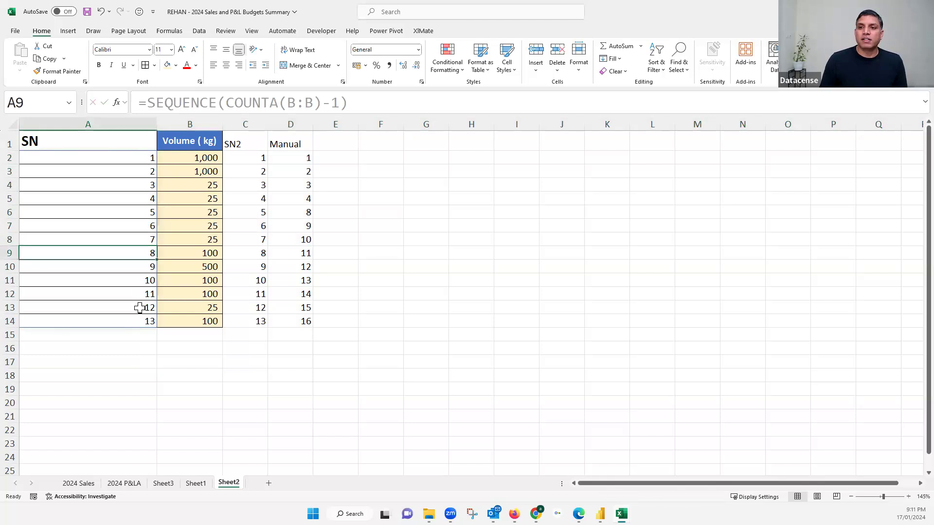
shift+click(140, 308)
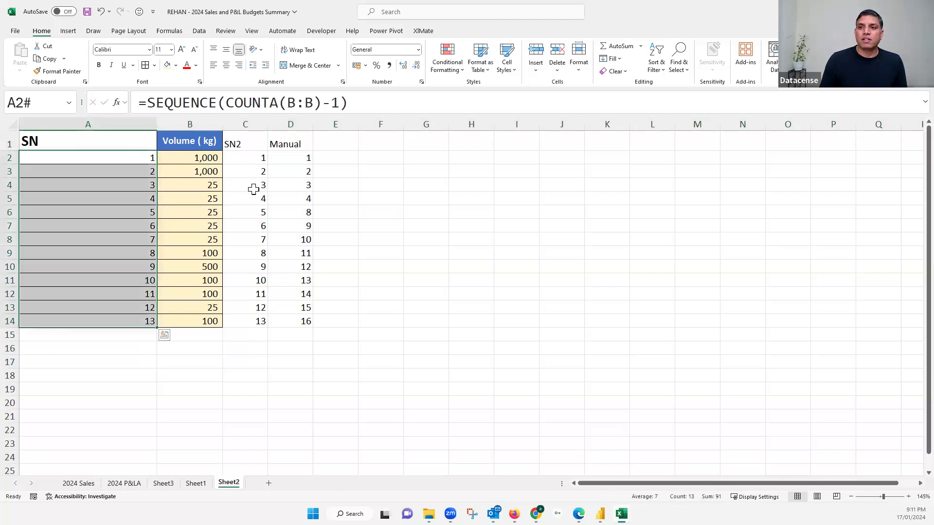
click(250, 160)
key(ctrl+Down)
drag(309, 158, 305, 255)
click(308, 211)
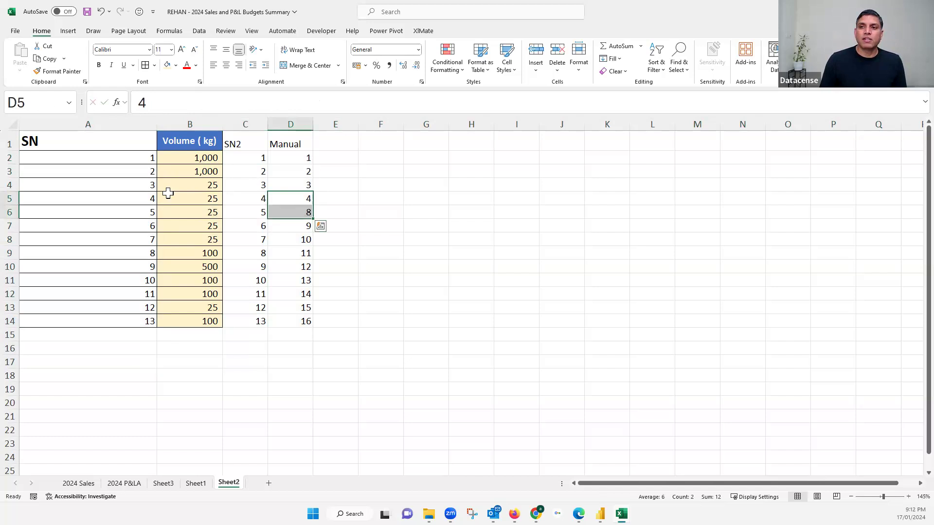
click(246, 187)
key(Down)
- Narrow column A to fit its serial numbers and select C4 in the SN2 column
drag(158, 128, 60, 135)
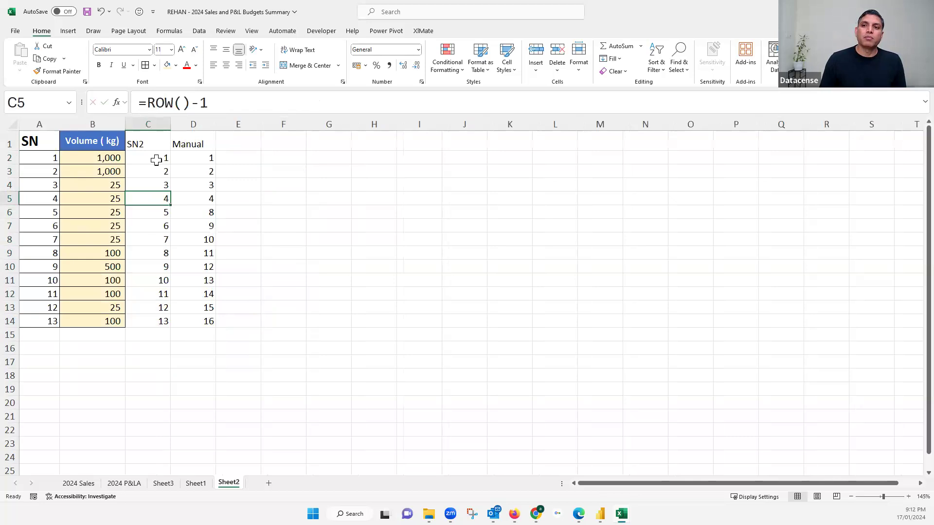
click(157, 185)
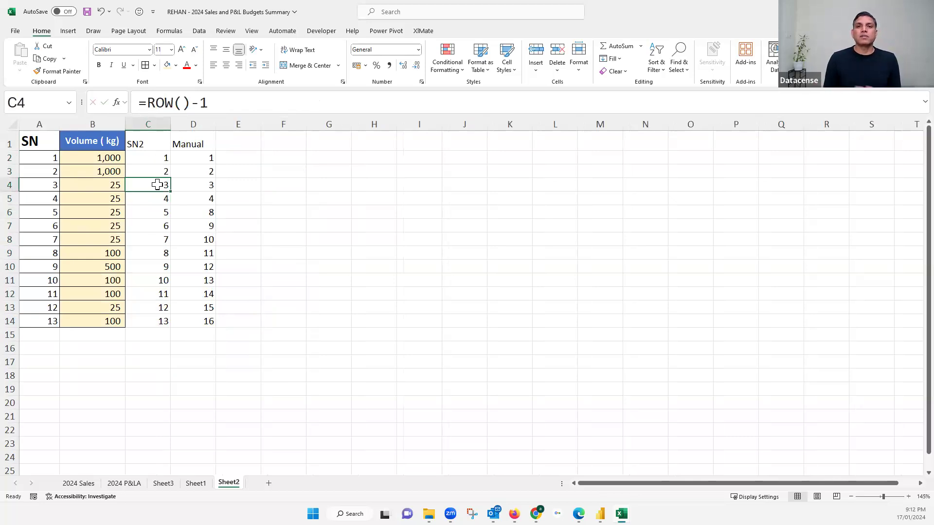
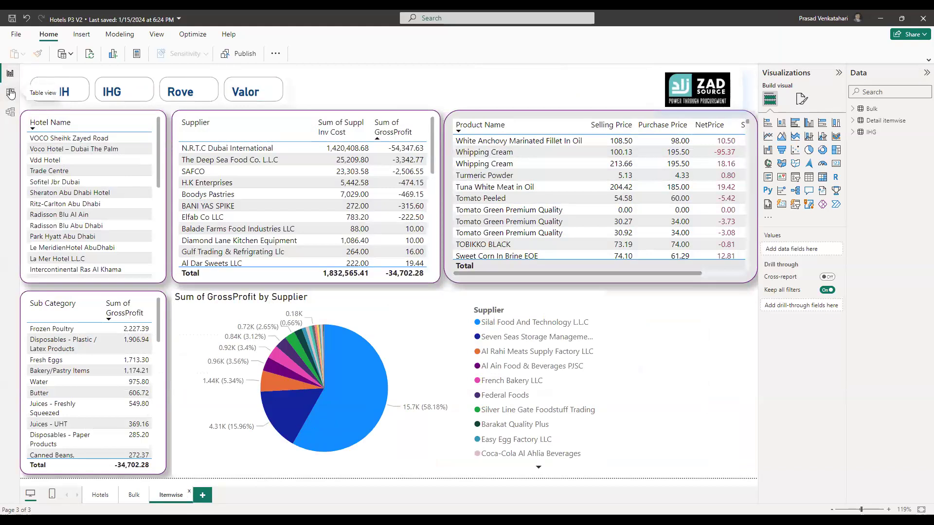
- View the Bulk table's data in the Hotels P3 V2 Power BI file, and return to the Itemwise report page
click(11, 94)
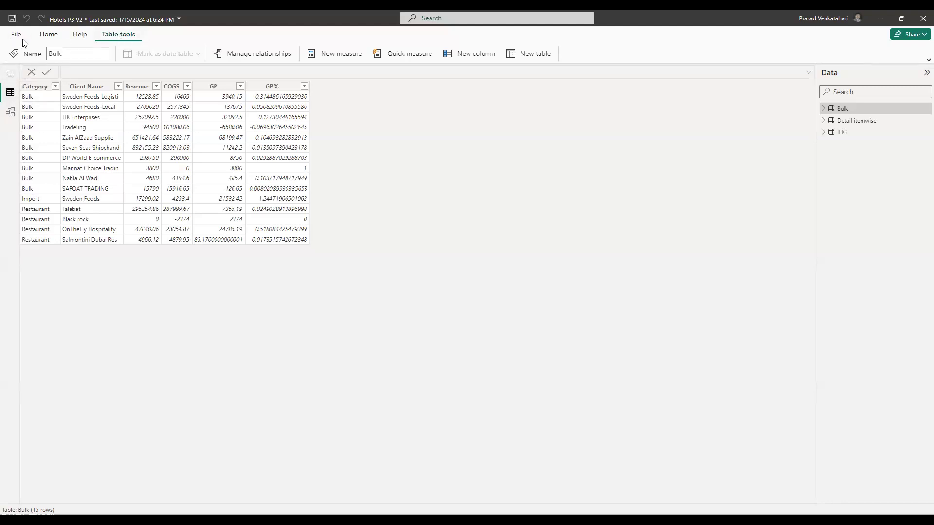
click(13, 76)
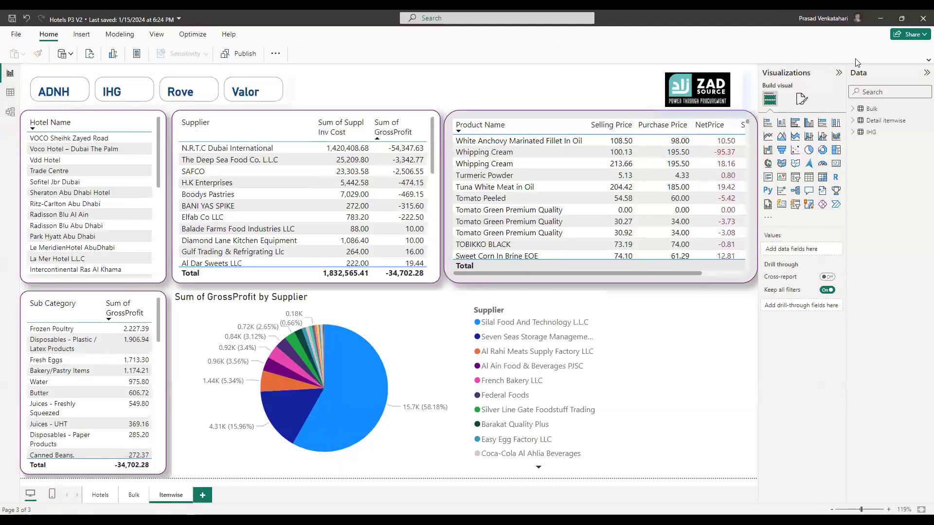
- Examine the rows and columns of the Detail itemwise table in the data view and return to the report view
click(871, 121)
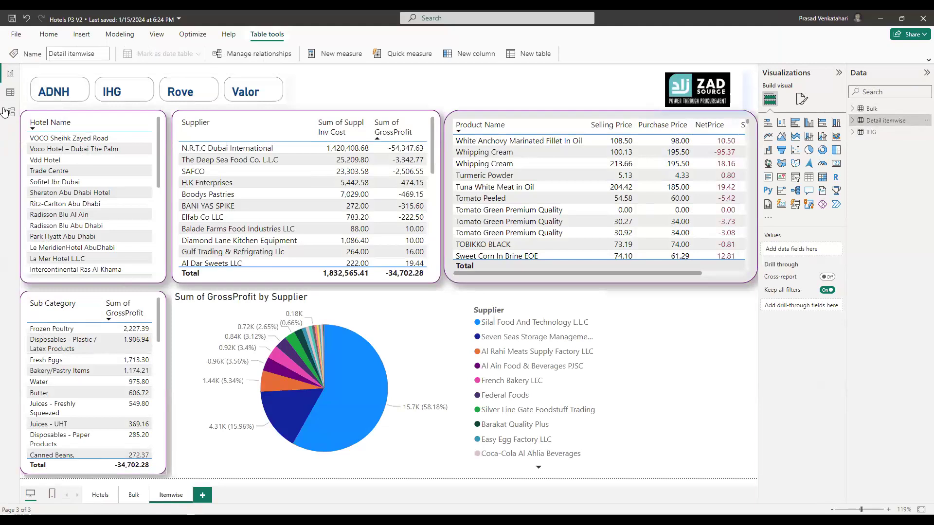
click(10, 93)
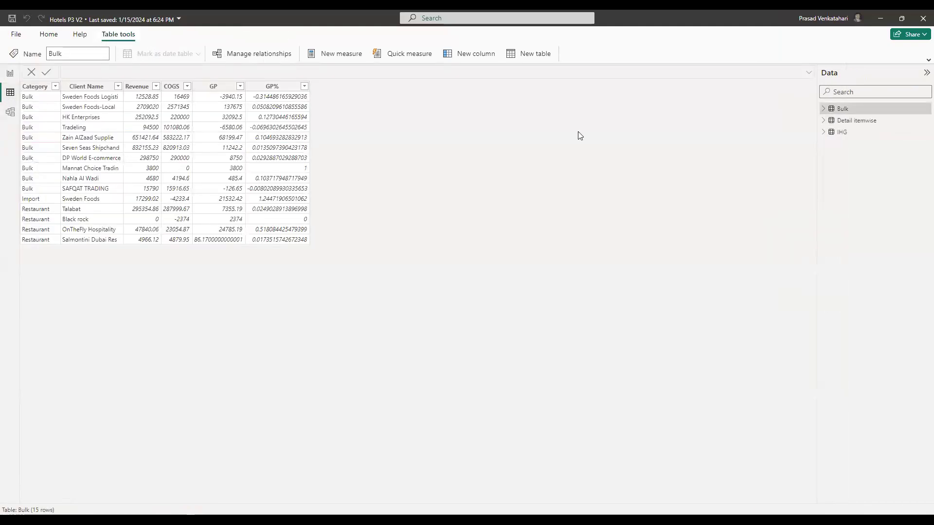
click(859, 121)
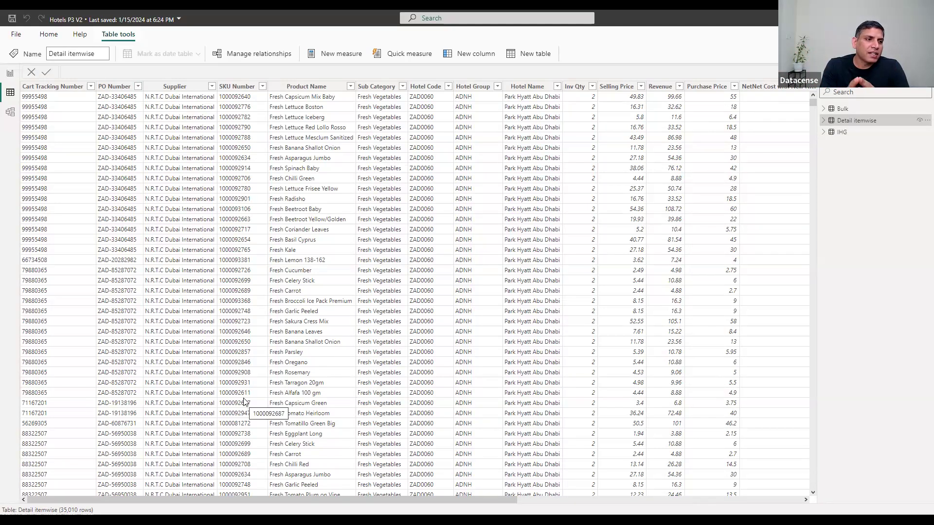
click(13, 77)
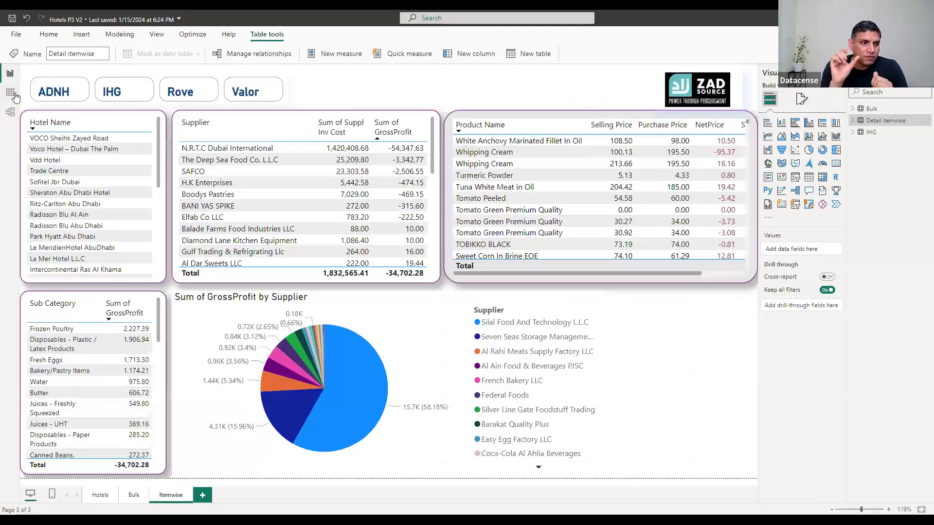
click(14, 95)
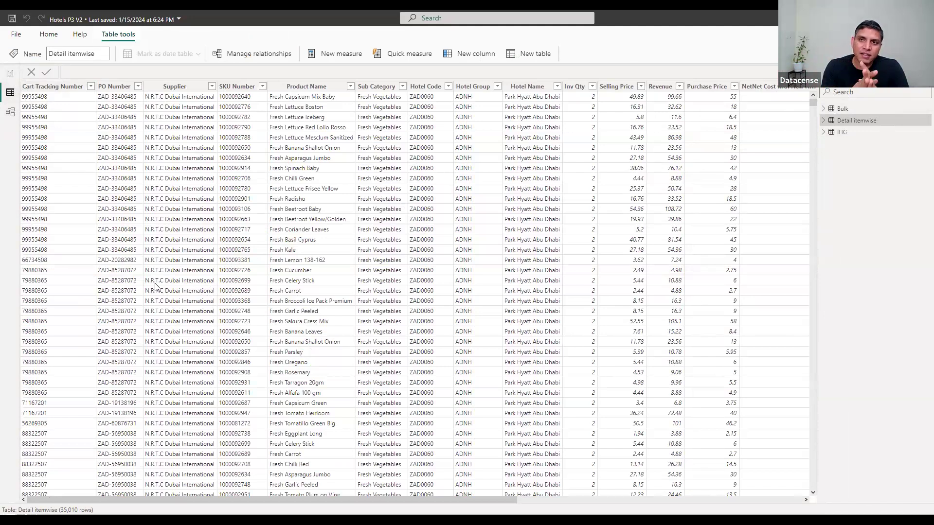
click(9, 76)
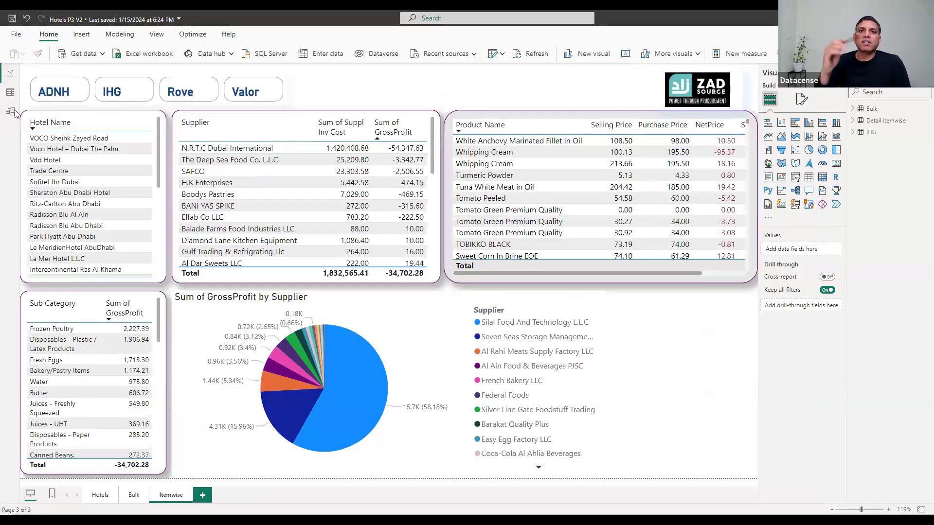
- Check cross-filtering on the Bulk page by selecting and clearing the Bulk column and the Sweden Foods-Local pie slice
click(132, 496)
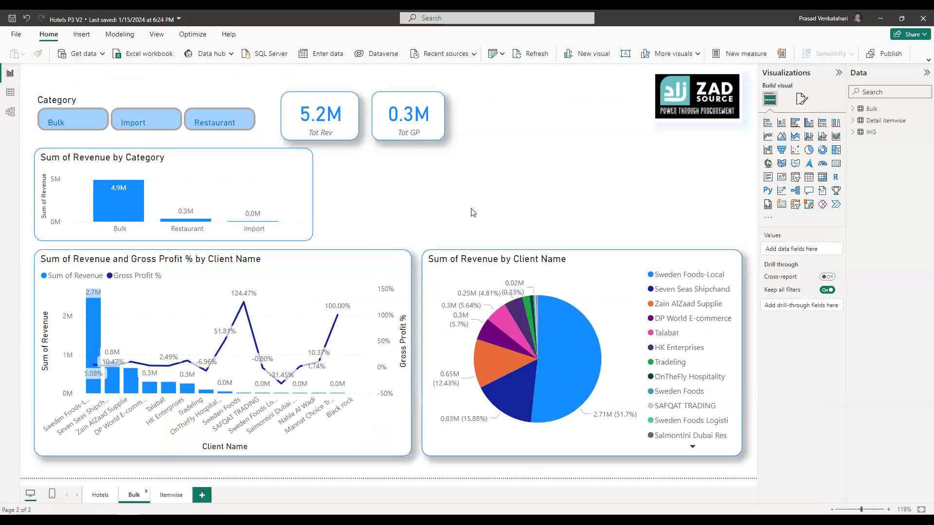
click(138, 205)
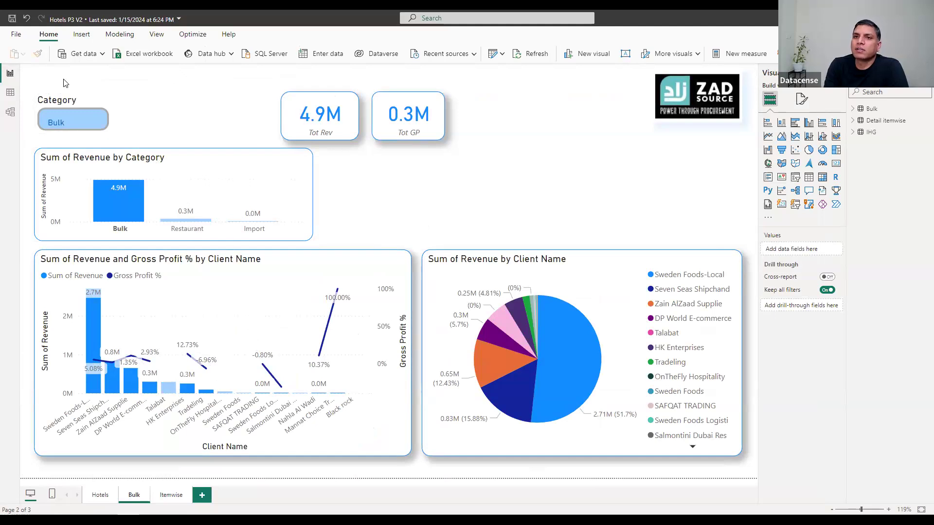
click(84, 35)
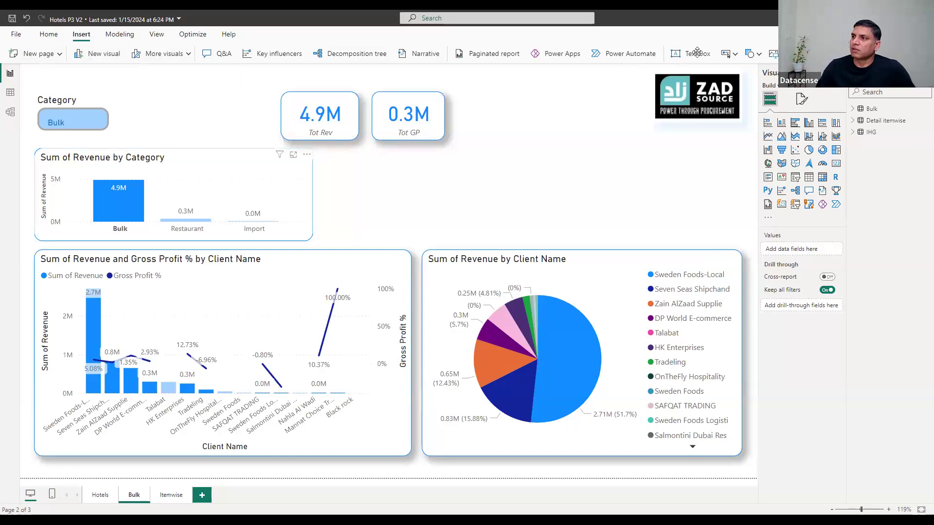
click(736, 54)
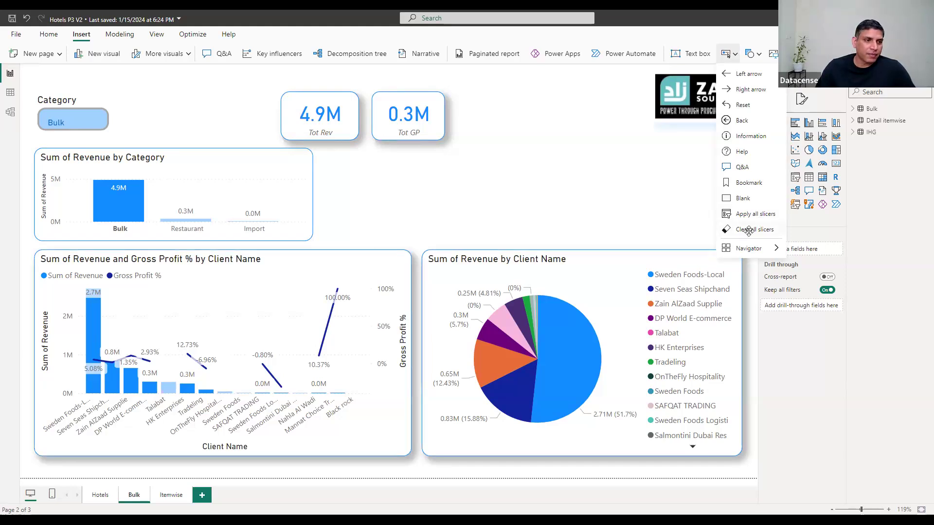
click(506, 178)
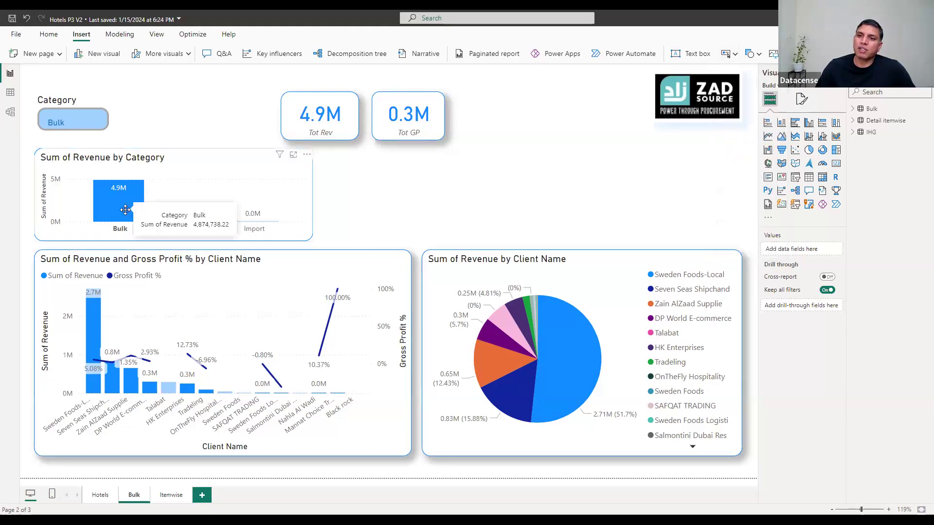
click(125, 210)
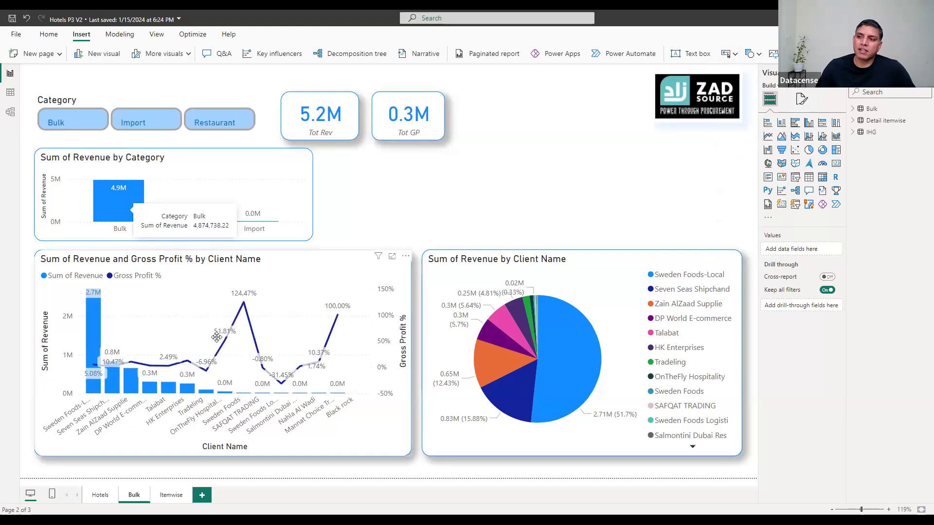
click(570, 357)
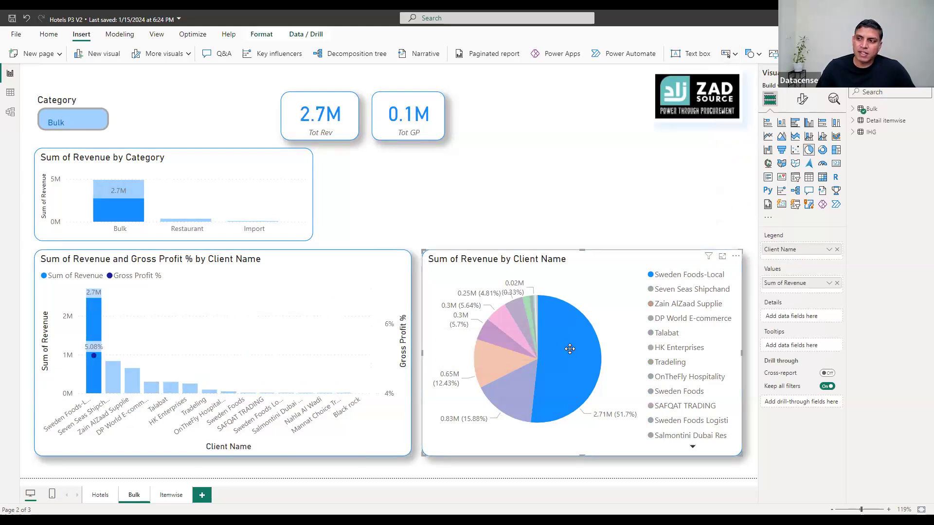
click(569, 355)
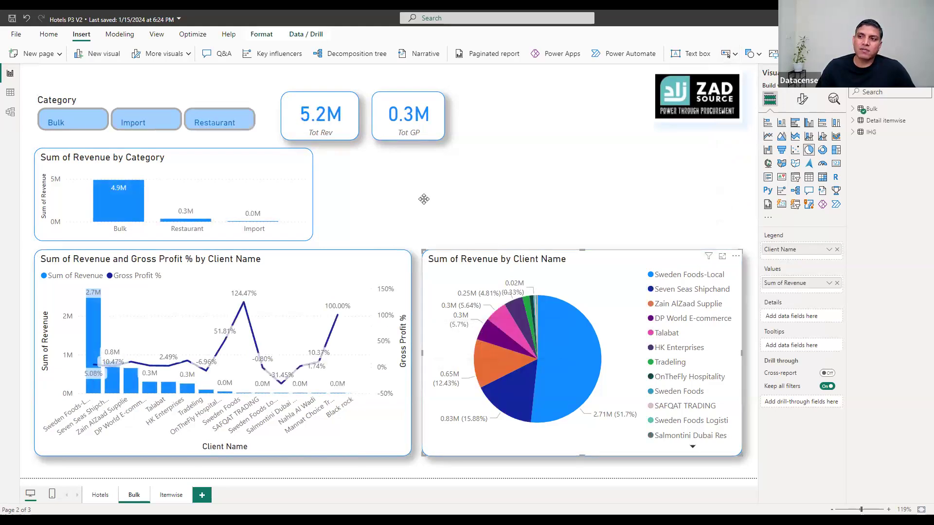
- Filter the Bulk page to the Bulk category with the Category slicer
click(74, 123)
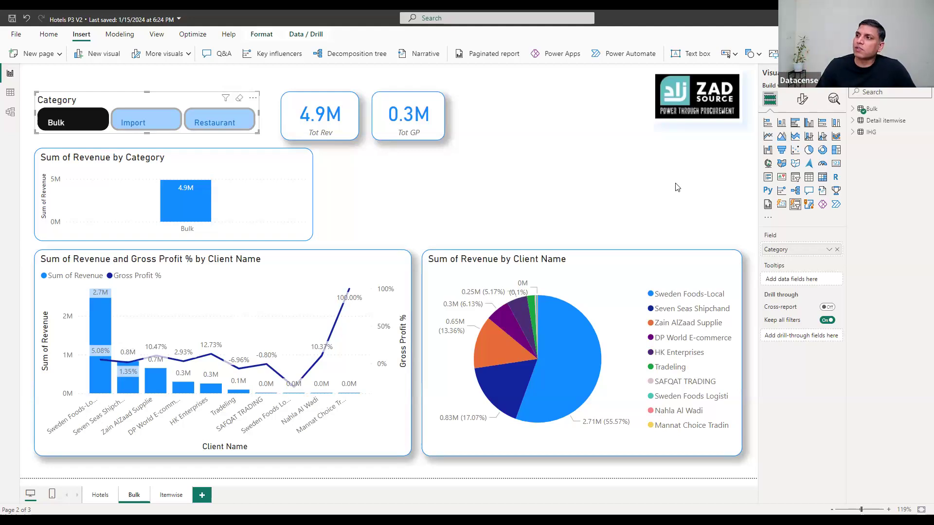
- Try out an Apply all slicers button on the Bulk page, delete it again and dismiss the slicer behavior notice
click(734, 55)
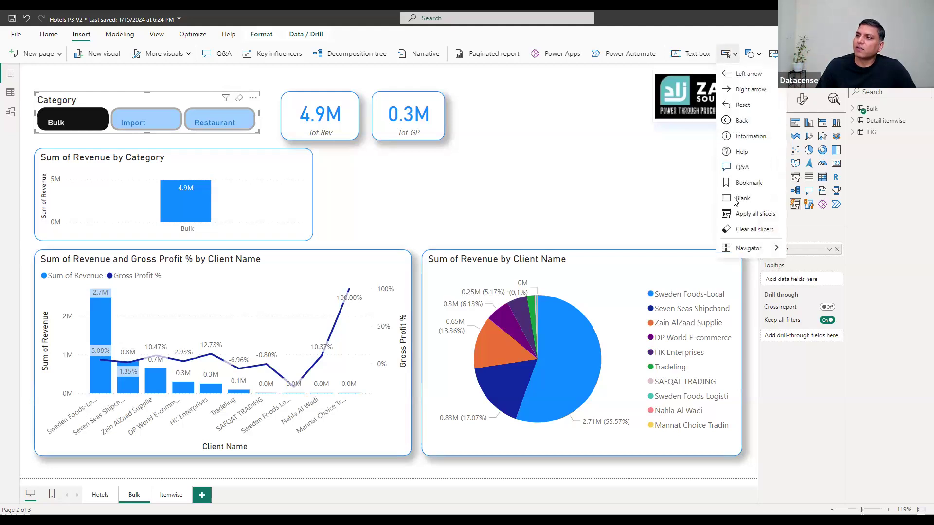
click(756, 216)
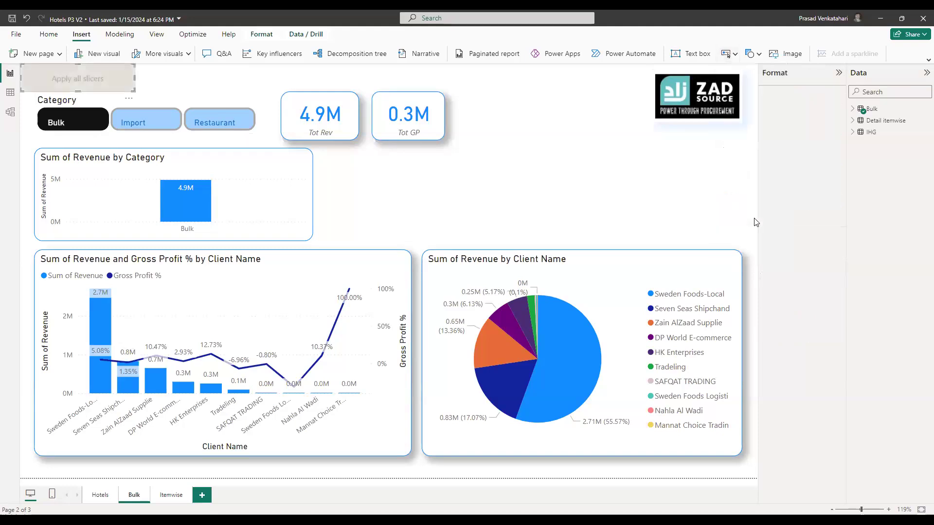
click(110, 85)
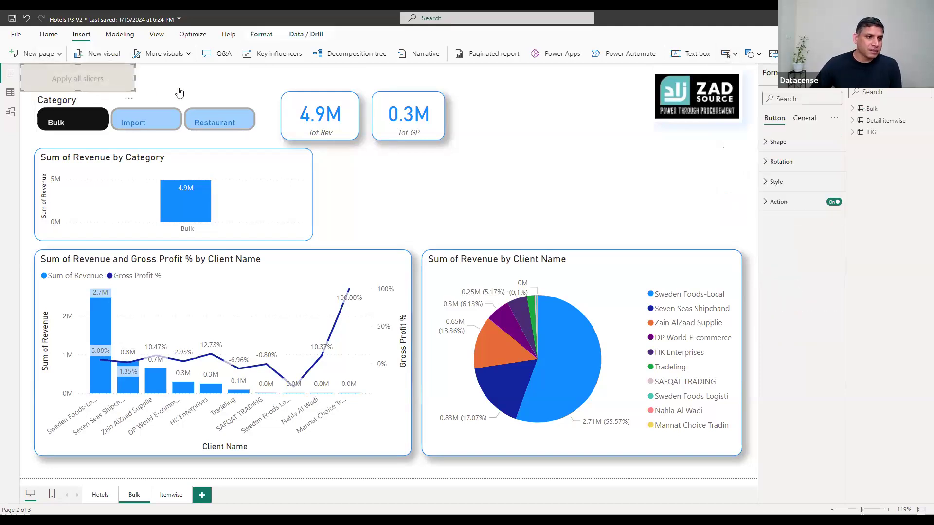
key(Delete)
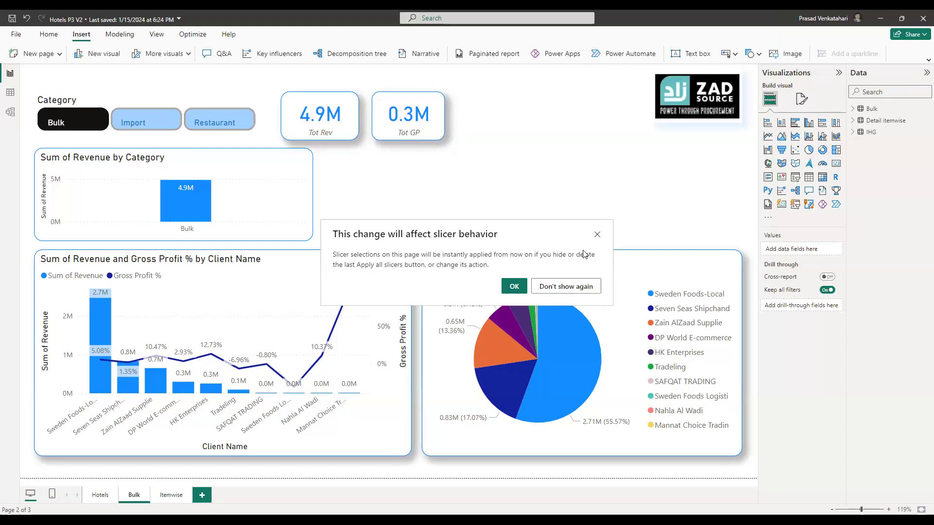
click(598, 235)
click(584, 273)
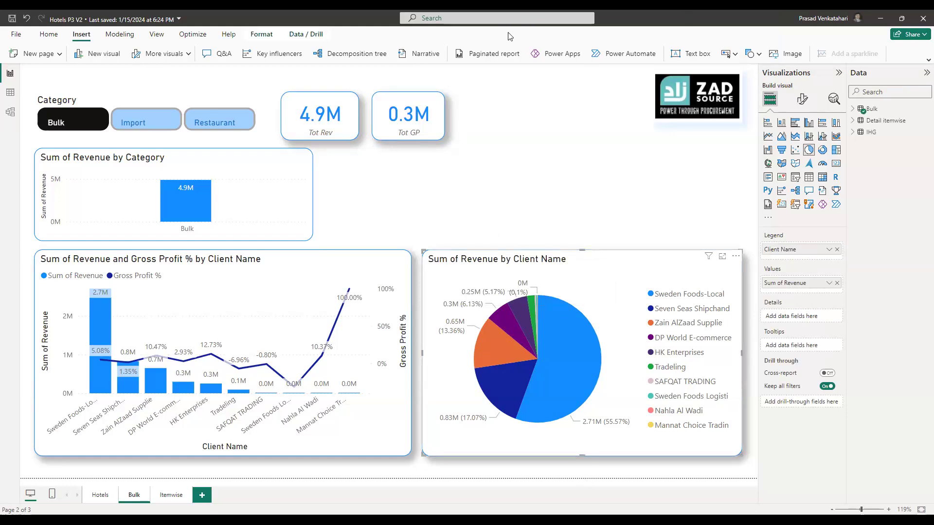
click(505, 122)
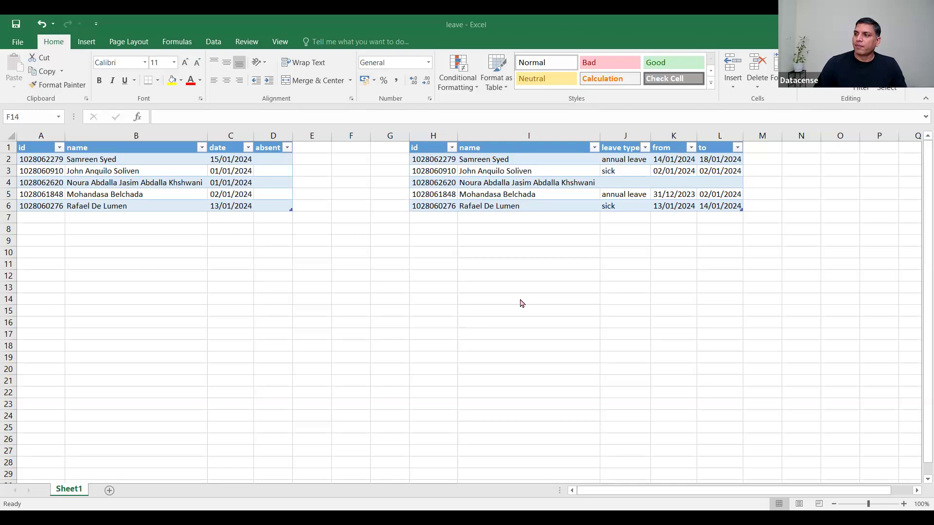
- Switch to the leave workbook in Excel and copy the leave table H1:L6 to cell A1 of a new sheet
click(747, 506)
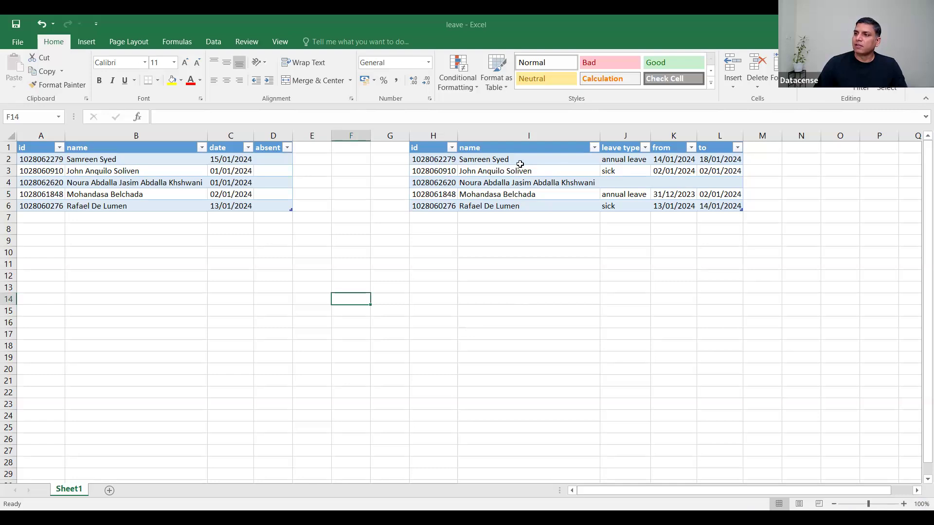
drag(438, 148, 719, 202)
key(ctrl+c)
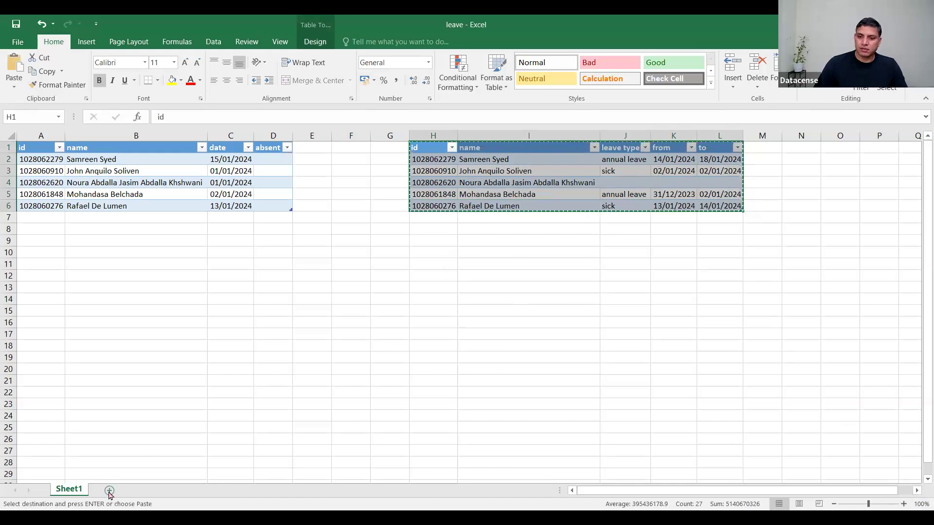
click(109, 490)
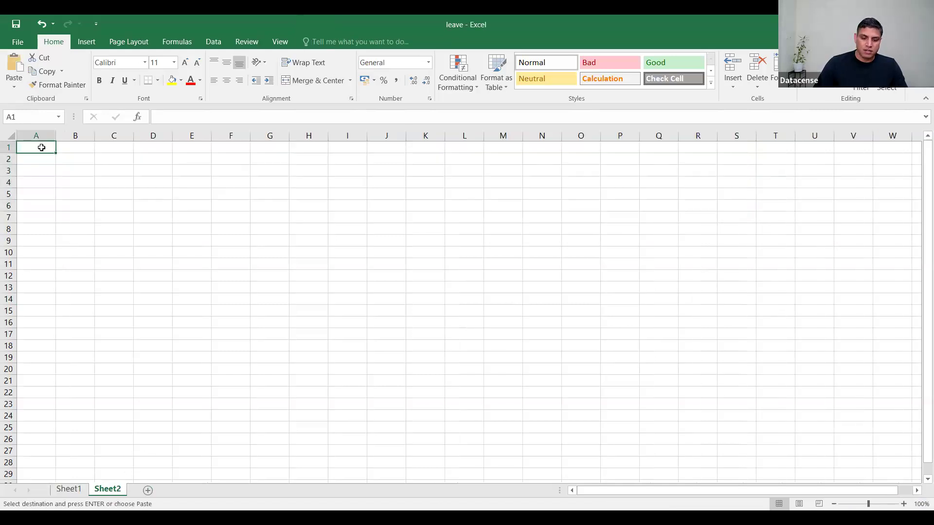
key(ctrl+v)
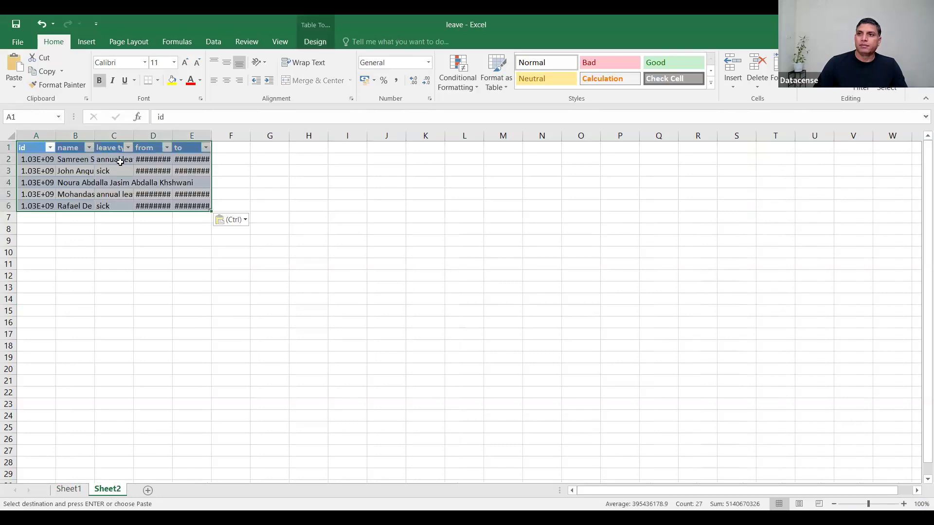
- Convert the pasted leave table on Sheet2 to a normal range
click(315, 43)
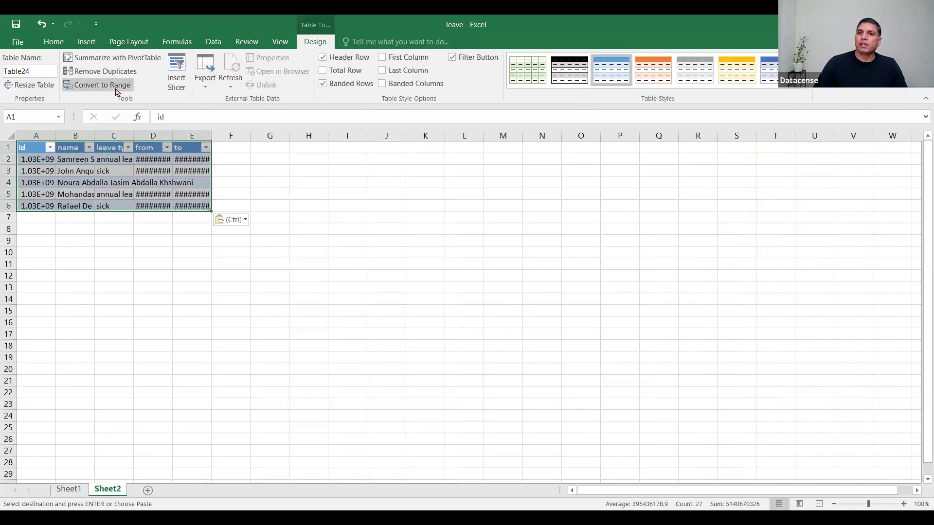
click(88, 85)
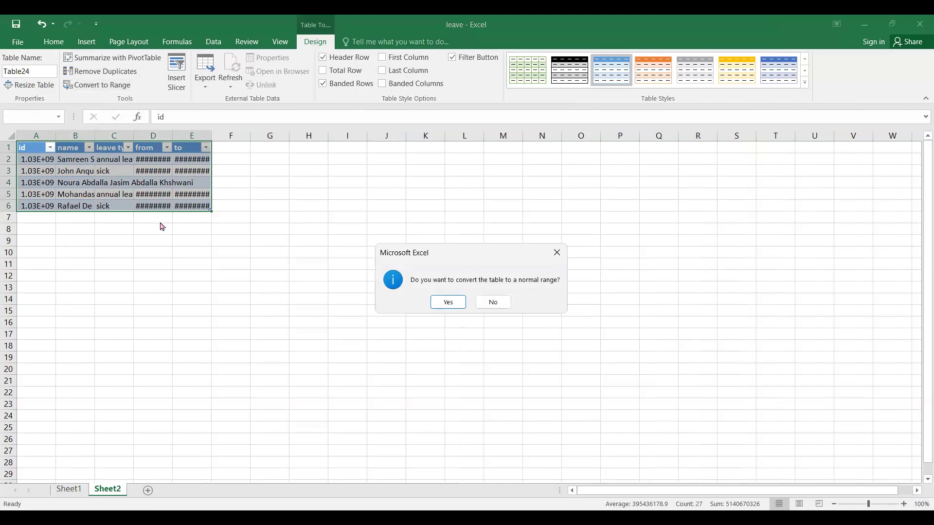
click(443, 303)
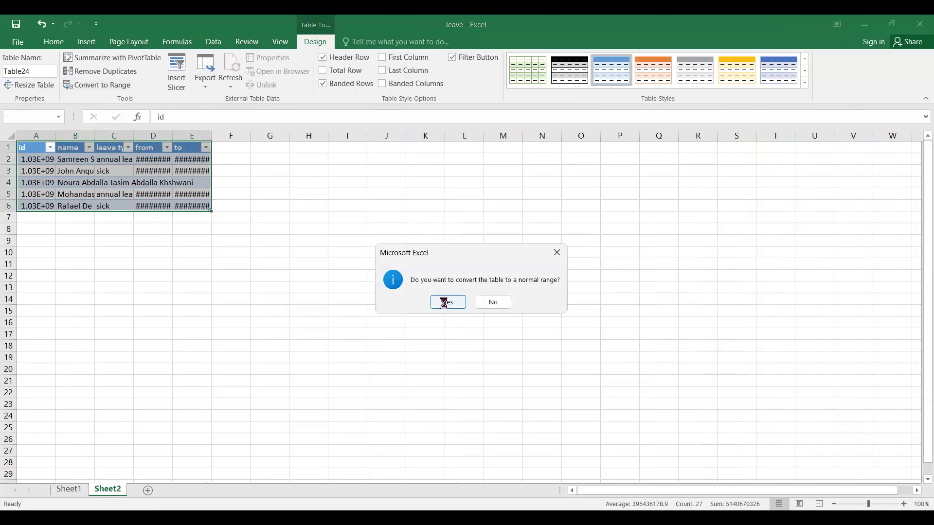
click(167, 238)
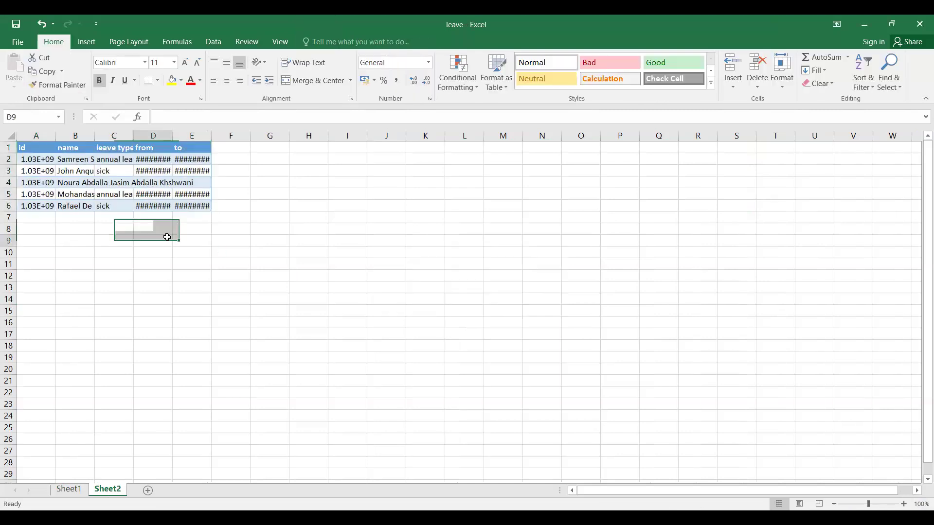
- Autofit the name, leave type, from and to columns on Sheet2 to their contents
double_click(174, 136)
drag(220, 134, 220, 134)
double_click(220, 134)
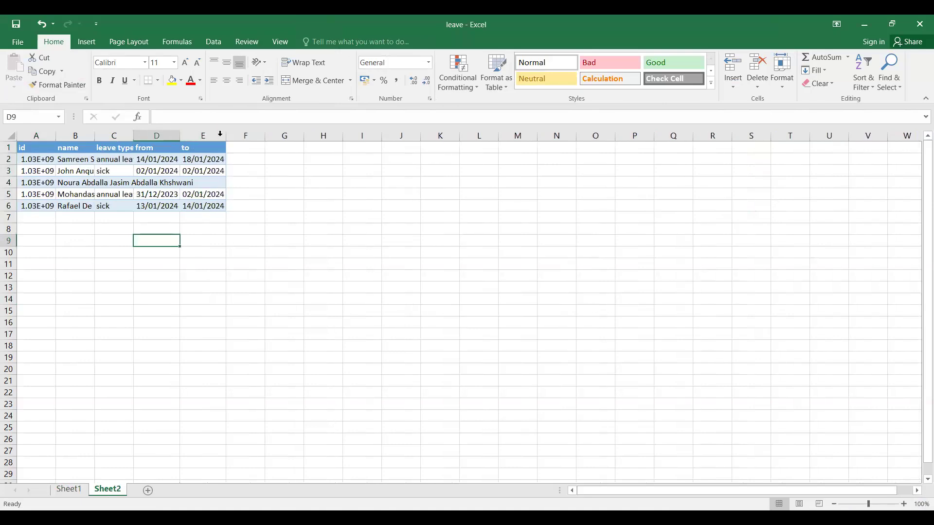
click(250, 149)
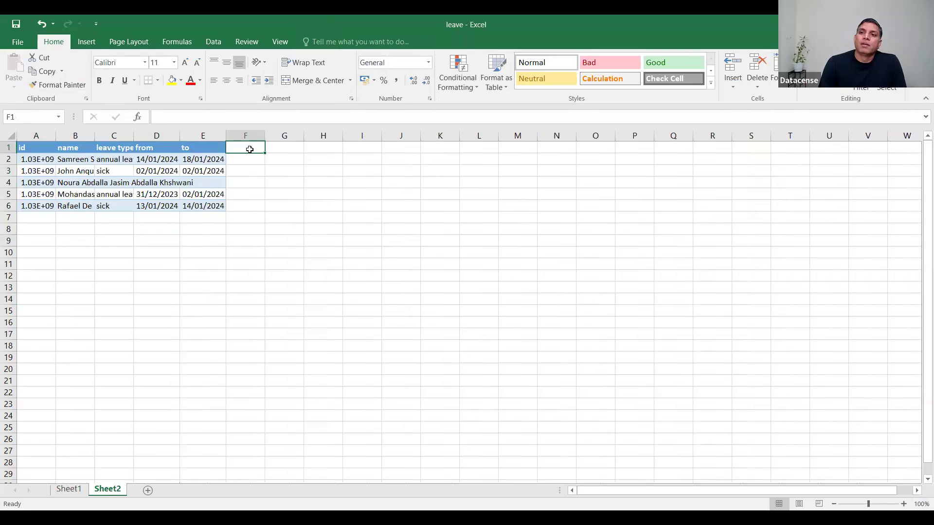
click(142, 158)
double_click(131, 134)
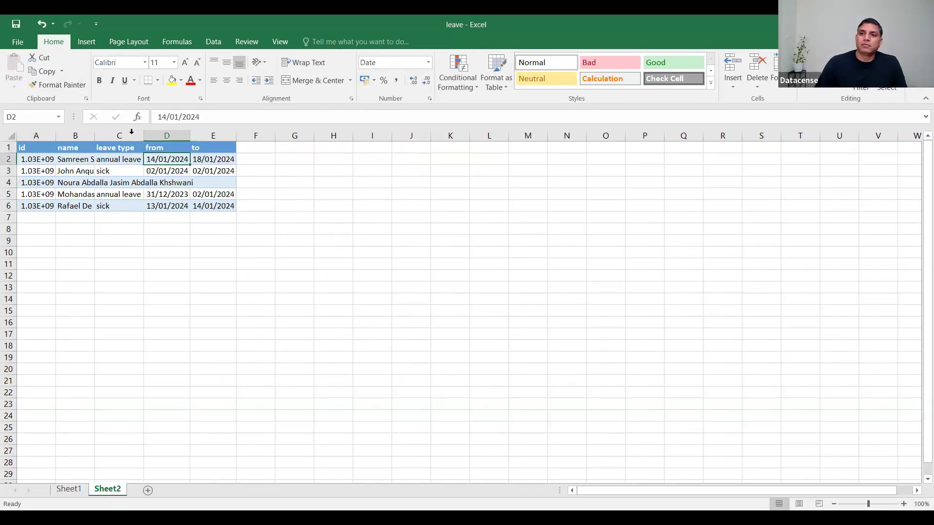
double_click(94, 133)
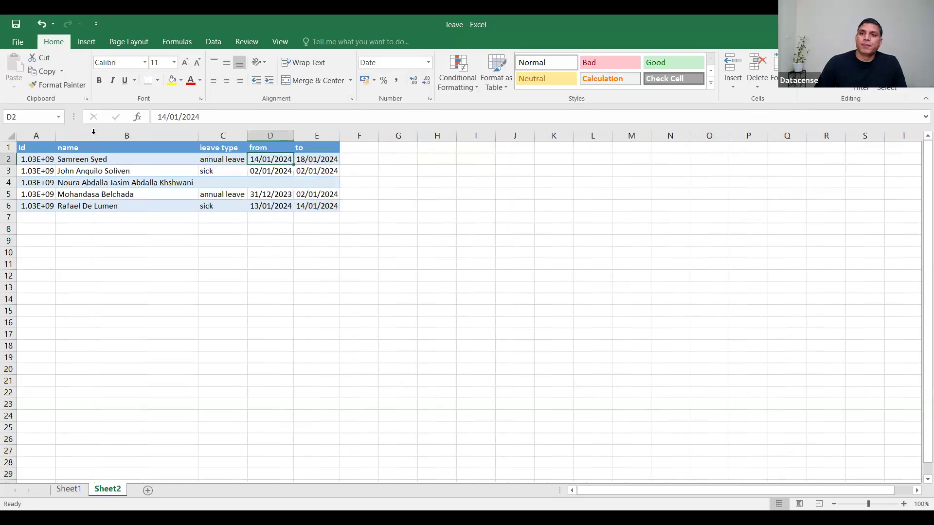
click(363, 159)
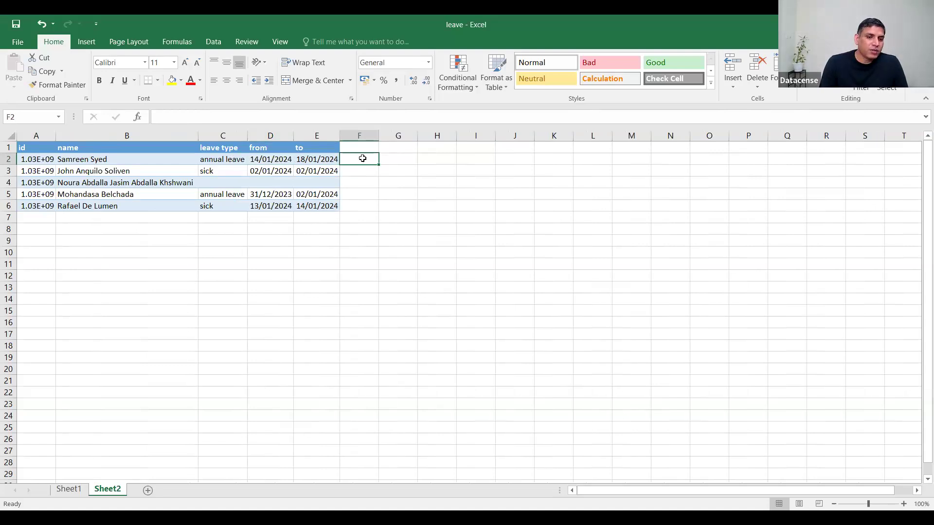
text(=s)
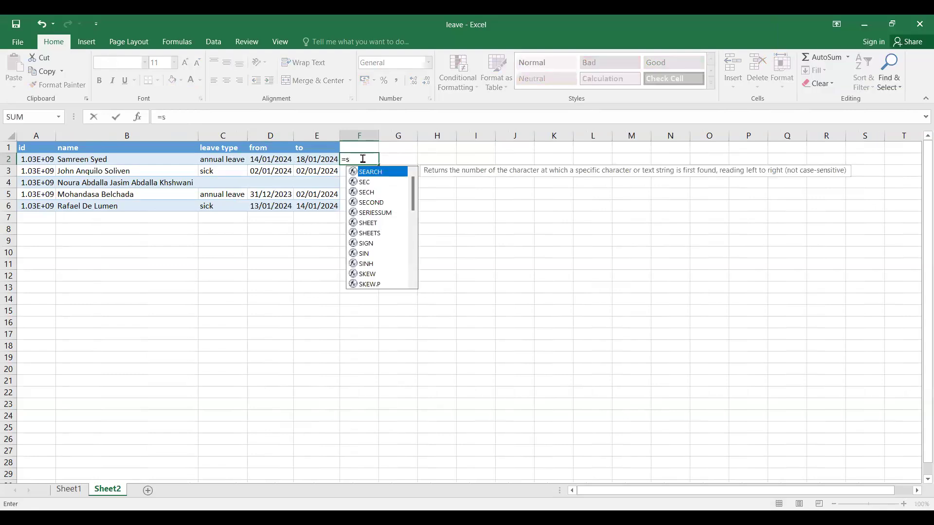
text(eq)
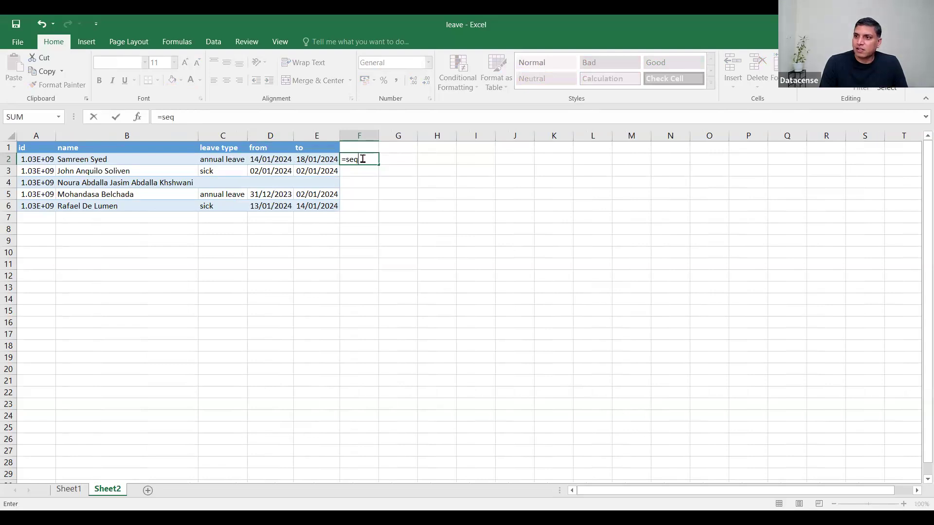
key(BackSpace)
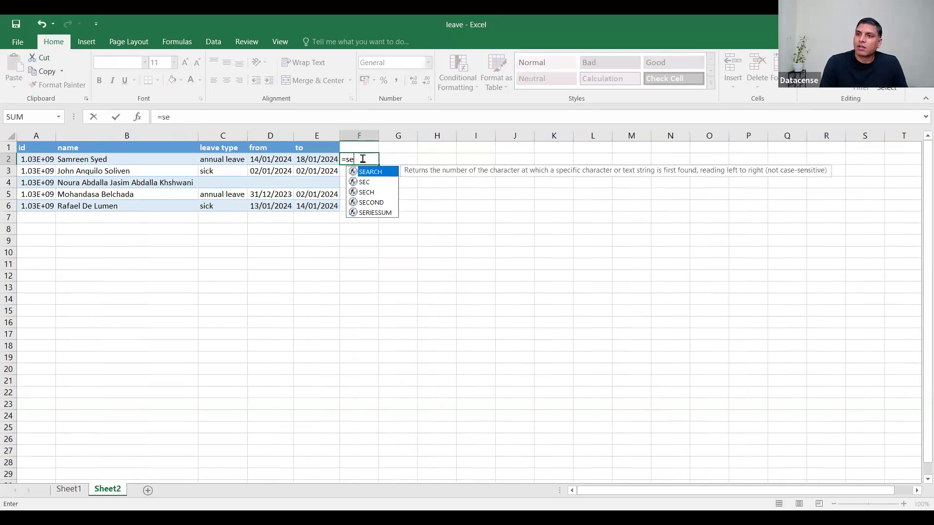
key(BackSpace)
key(BackSpace)
key(BackSpace)
key(Escape)
- Copy the leave table A1:E6 on Sheet2
drag(41, 147, 324, 212)
key(ctrl+c)
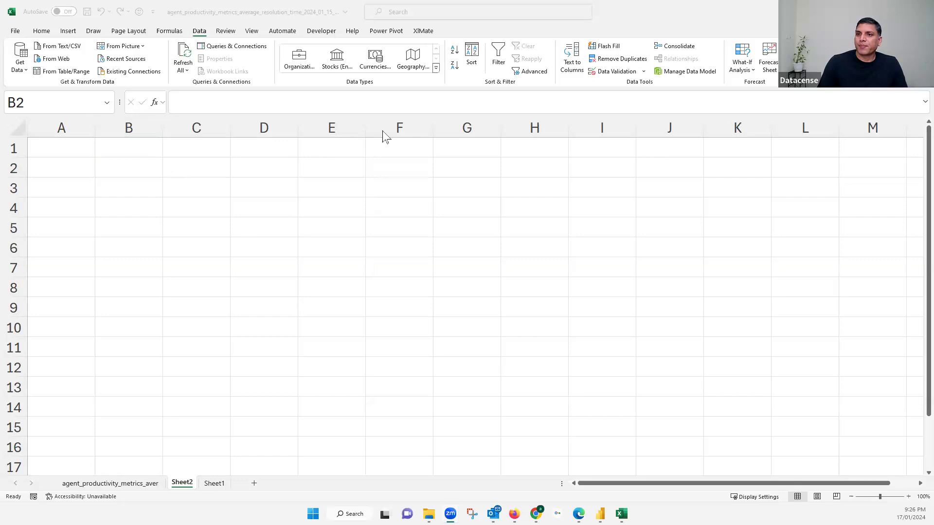
- Switch to the agent_productivity_metrics workbook and enter the headers Emp, Start and End in A1:C1 of Sheet2
click(106, 166)
click(83, 165)
click(81, 146)
text(N)
key(BackSpace)
text(Emp)
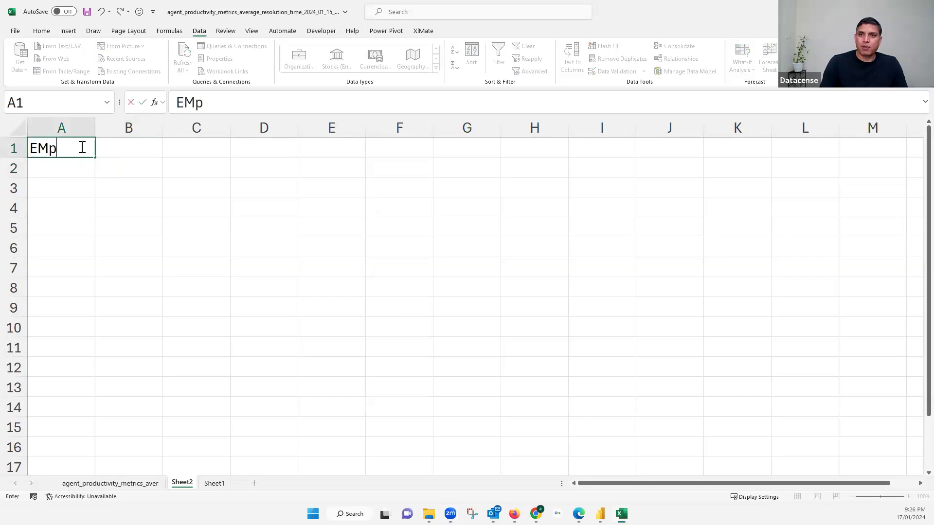
key(Tab)
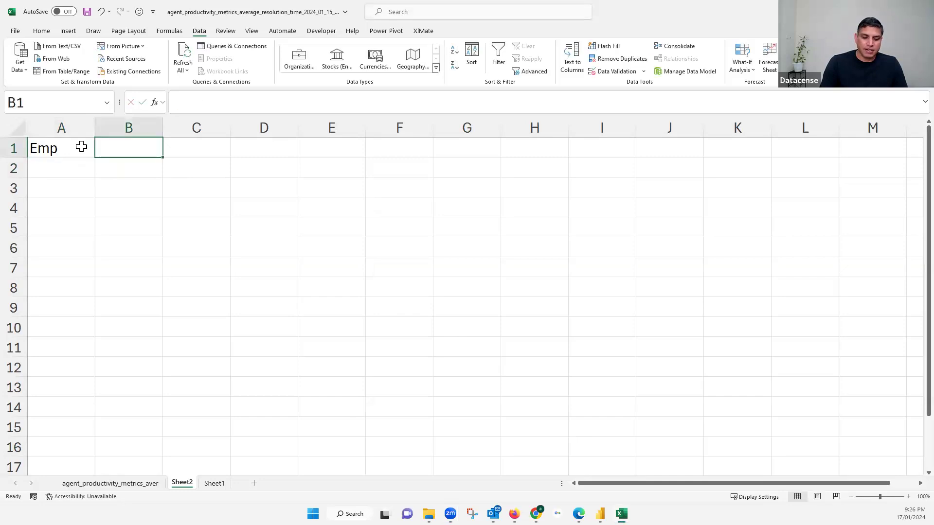
text(STa)
key(BackSpace)
key(BackSpace)
text(tart)
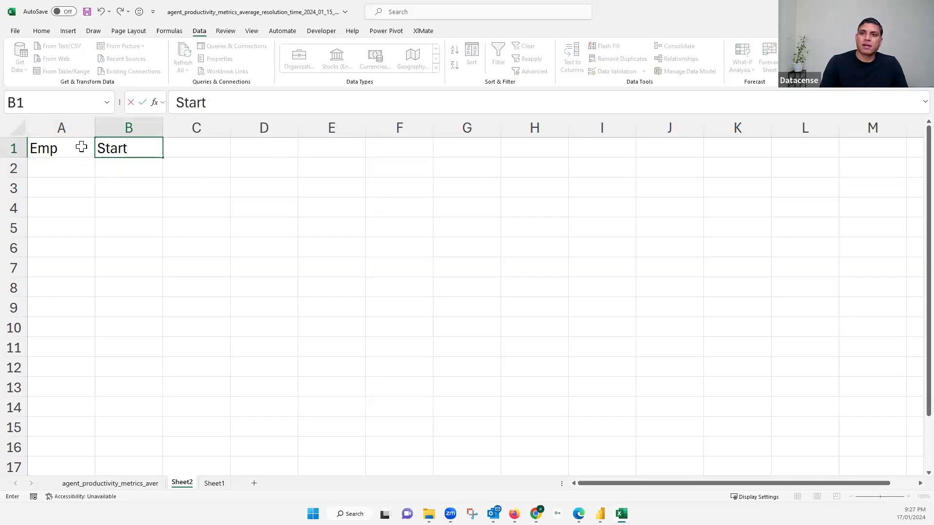
key(Tab)
text(End)
key(Tab)
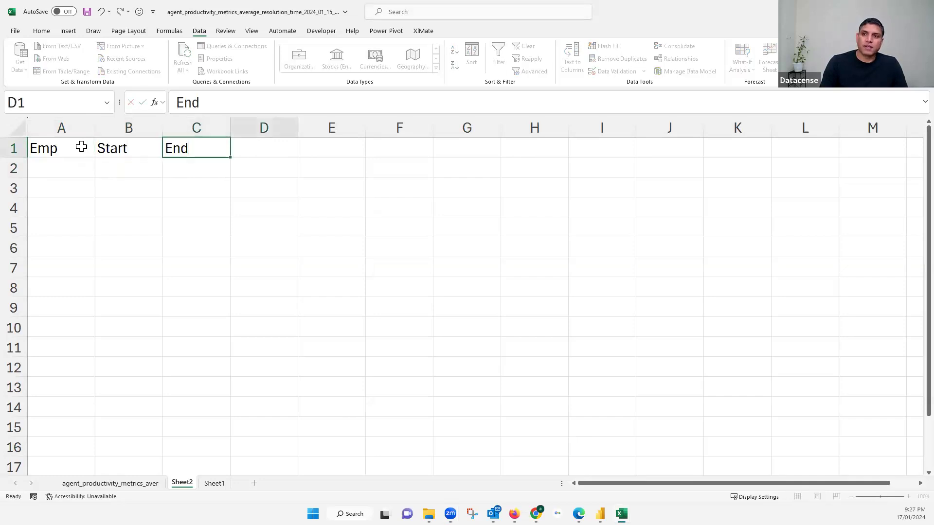
- Enter employee A in row 2 with start date 14 Jan and end date 18 Jan
click(73, 166)
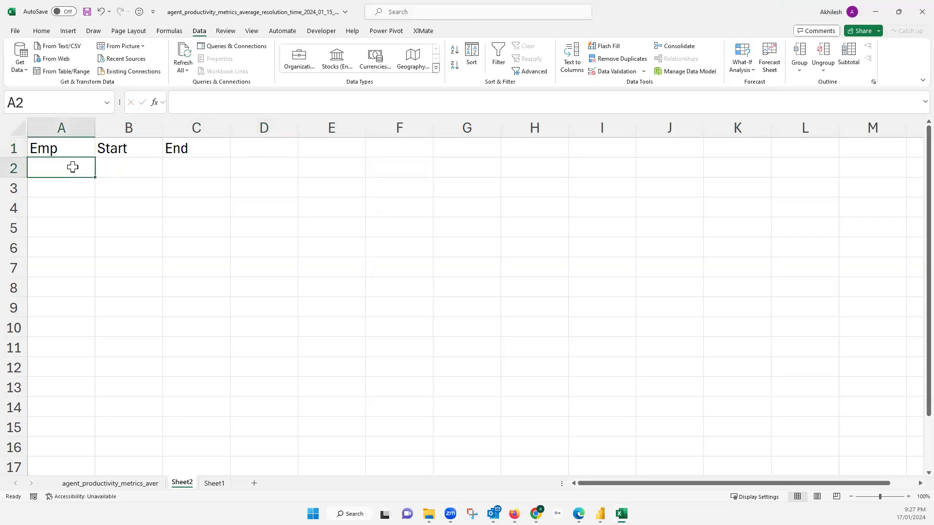
text(A)
key(Tab)
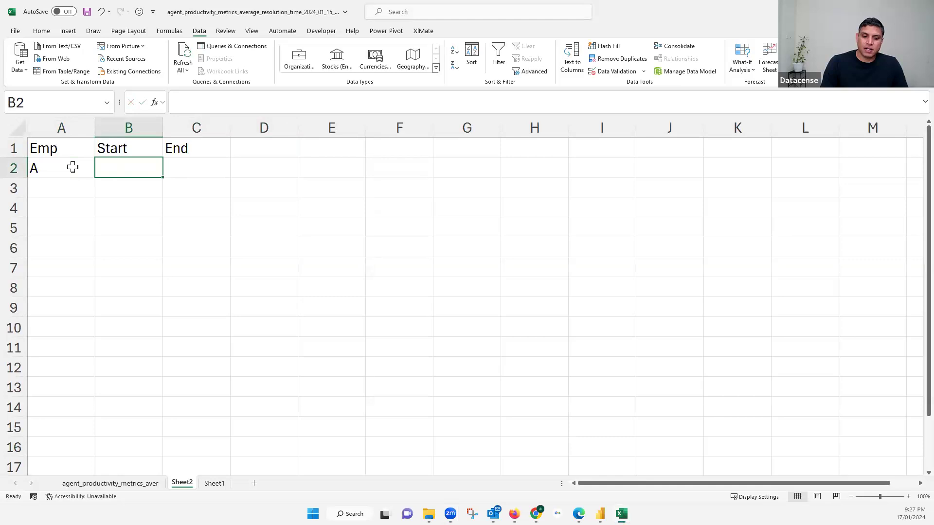
text(14 jan)
key(Tab)
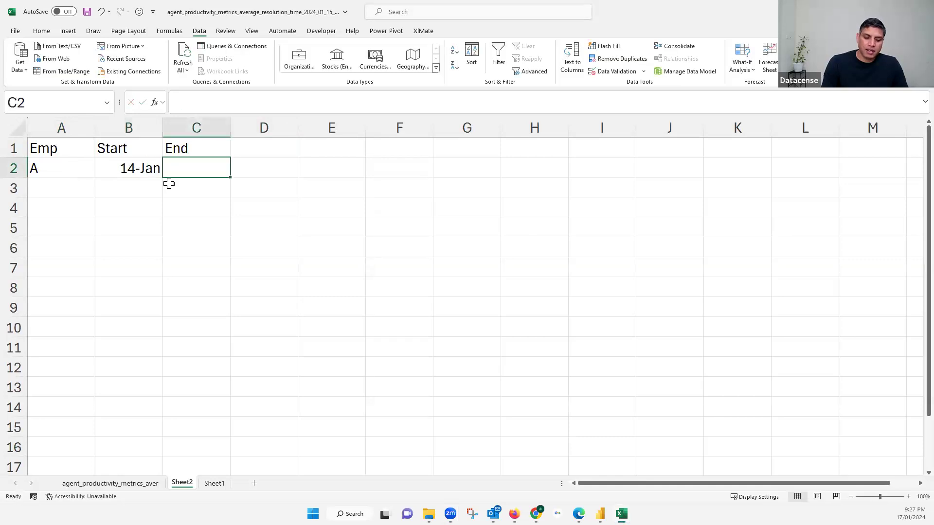
text(18)
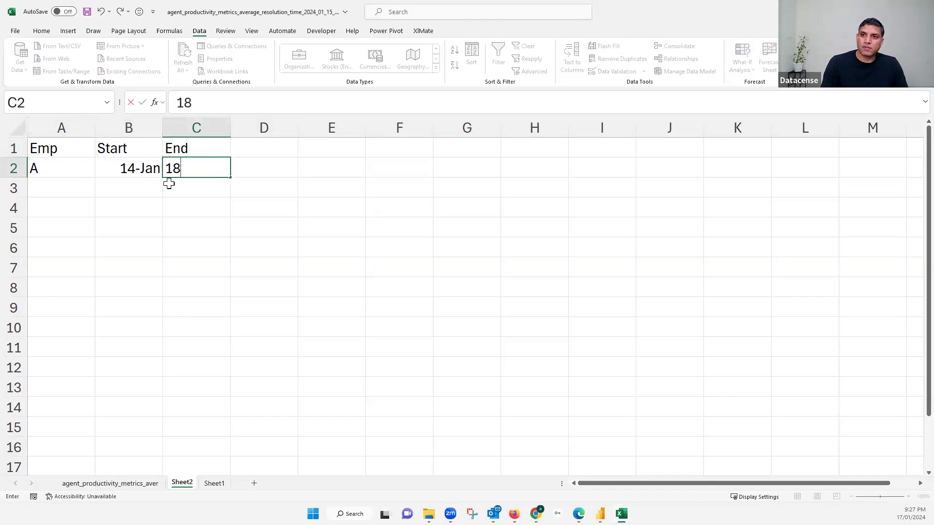
text(jan)
key(Return)
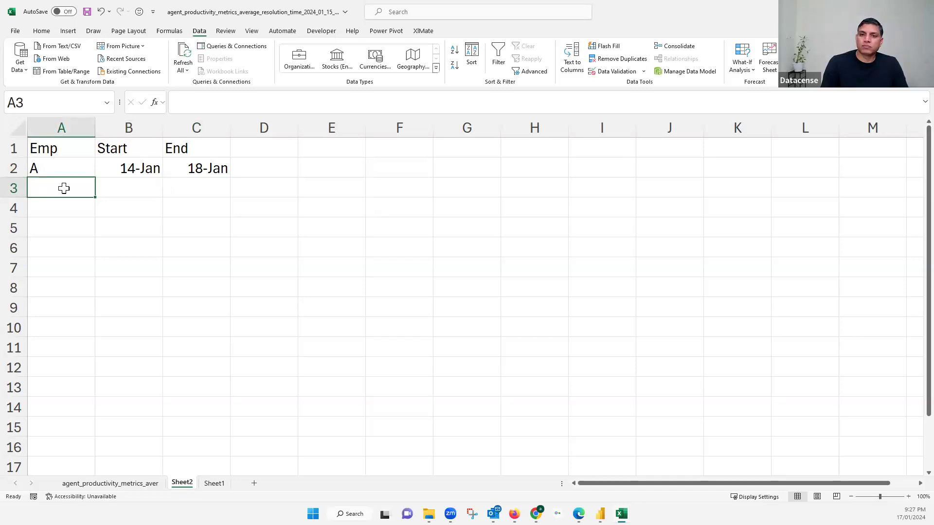
- Enter employee B in row 3 with start date 21 Jan and end date 26 Jan
text(B)
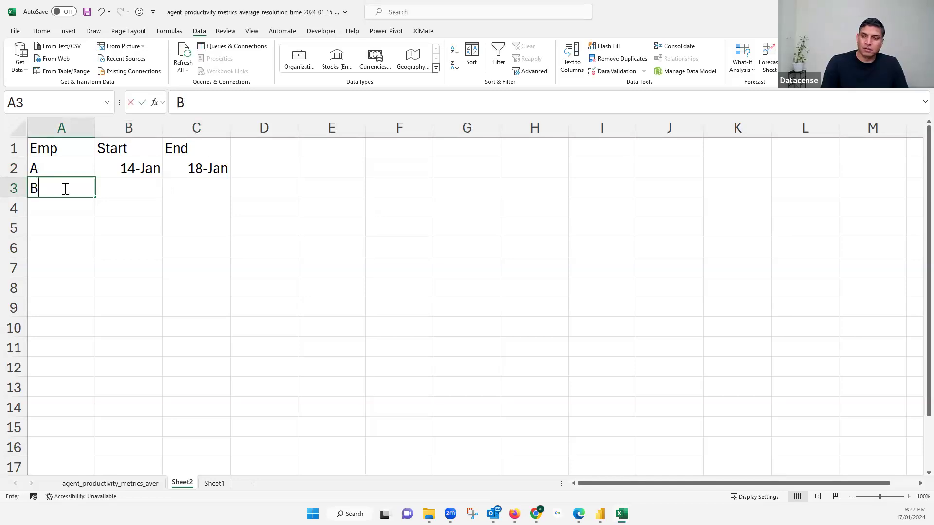
key(Tab)
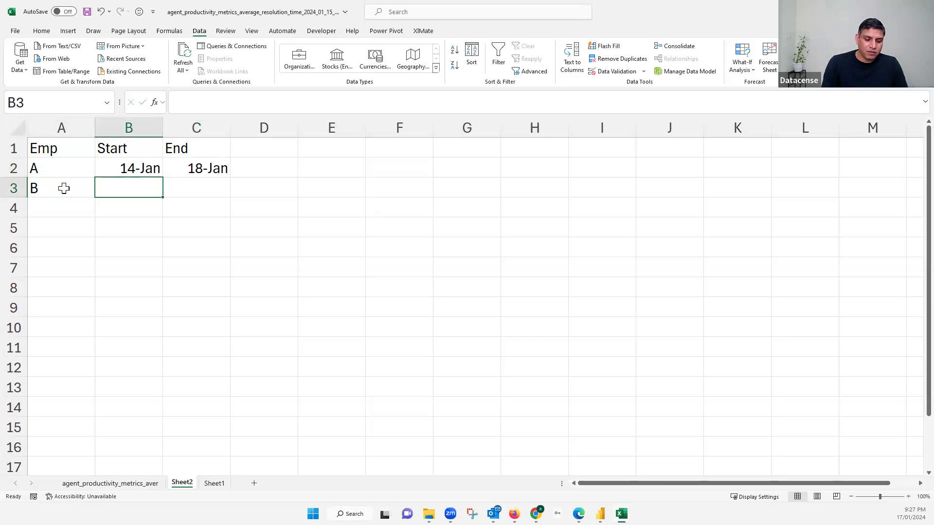
text(21)
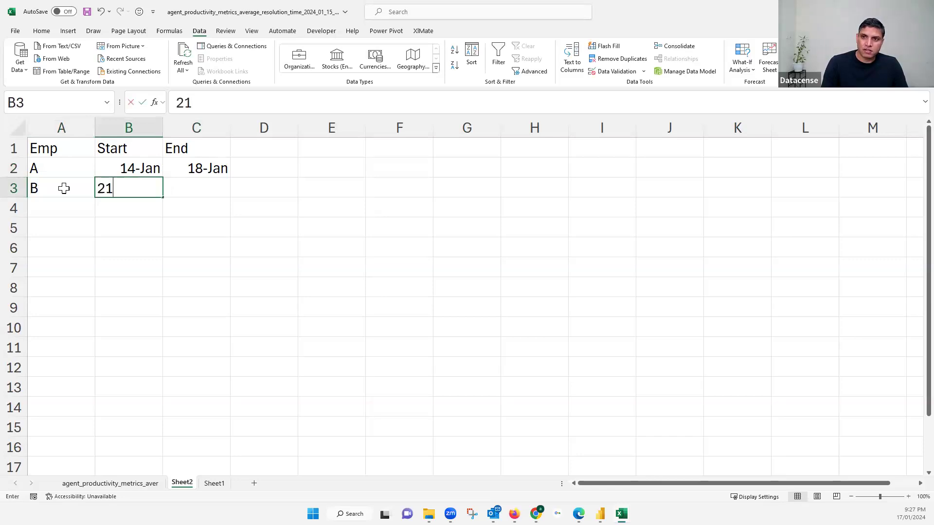
text(an)
key(Tab)
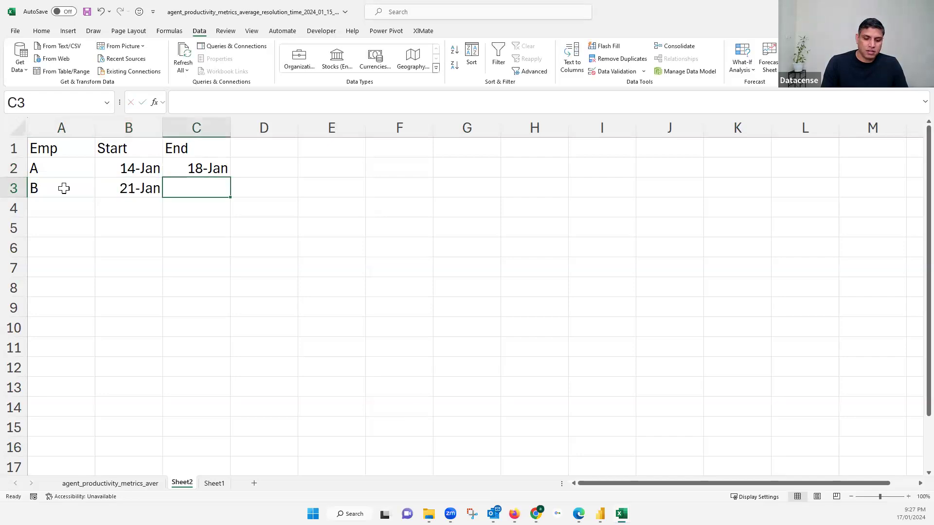
text(26jan)
key(Return)
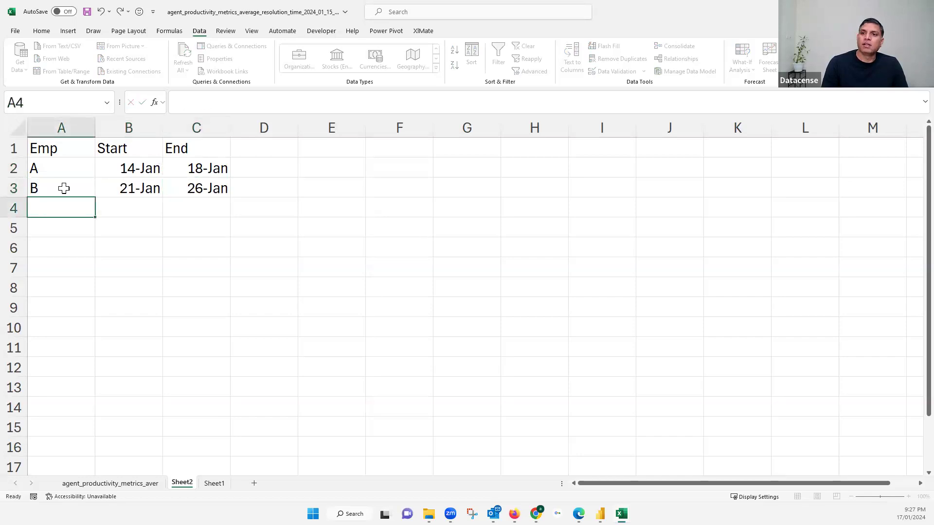
- Enter employee C in row 4 with start date 3 Jan and end date 5 Jan
click(138, 208)
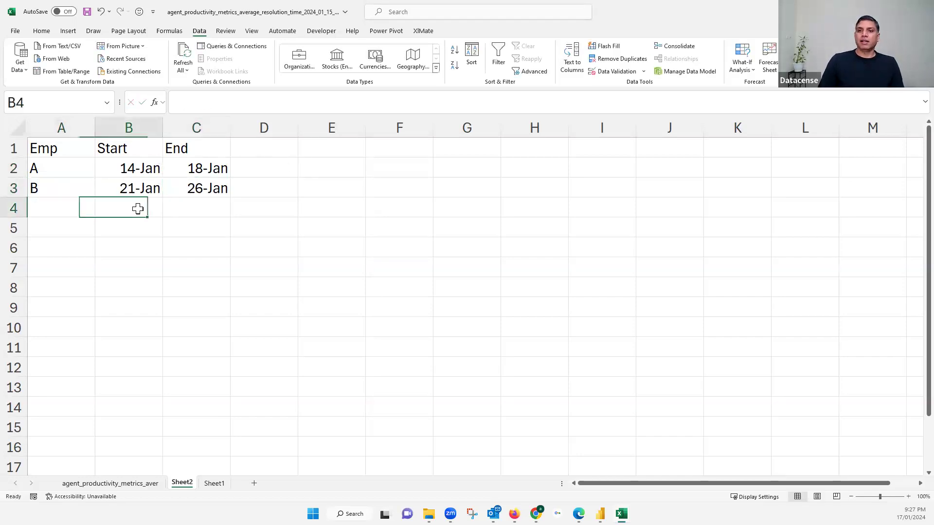
key(Left)
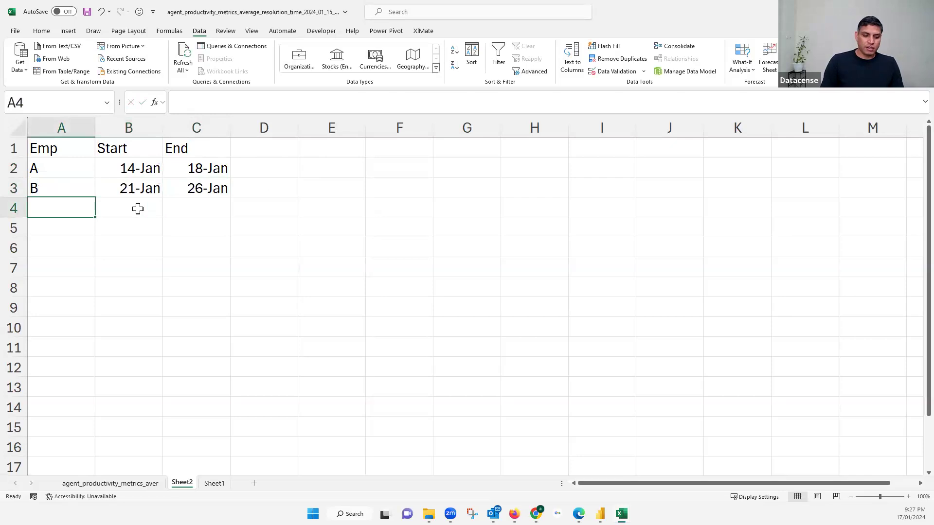
text(C)
key(Tab)
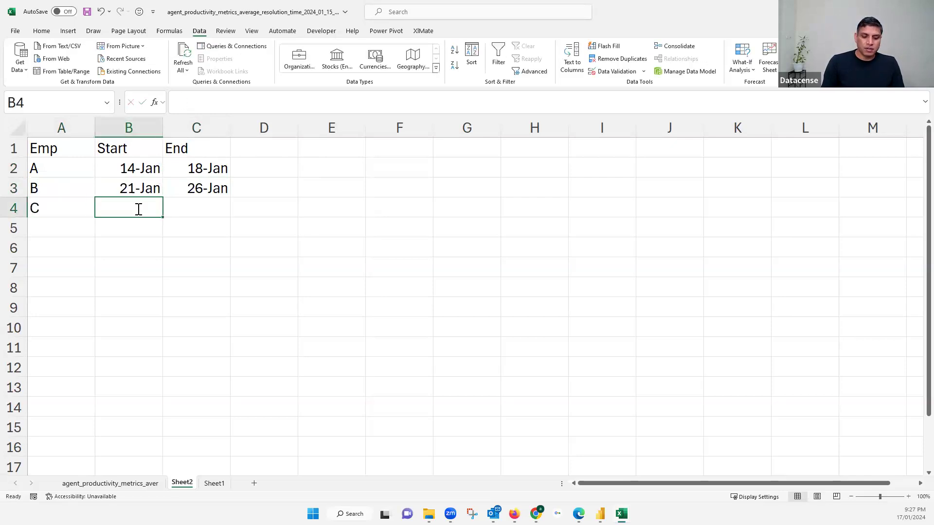
text(3jan)
key(Tab)
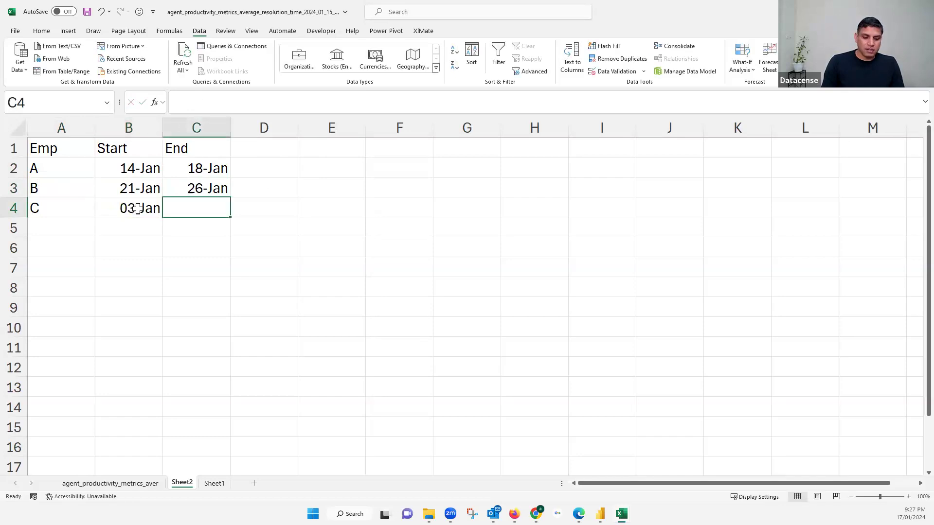
text(5jan)
key(Tab)
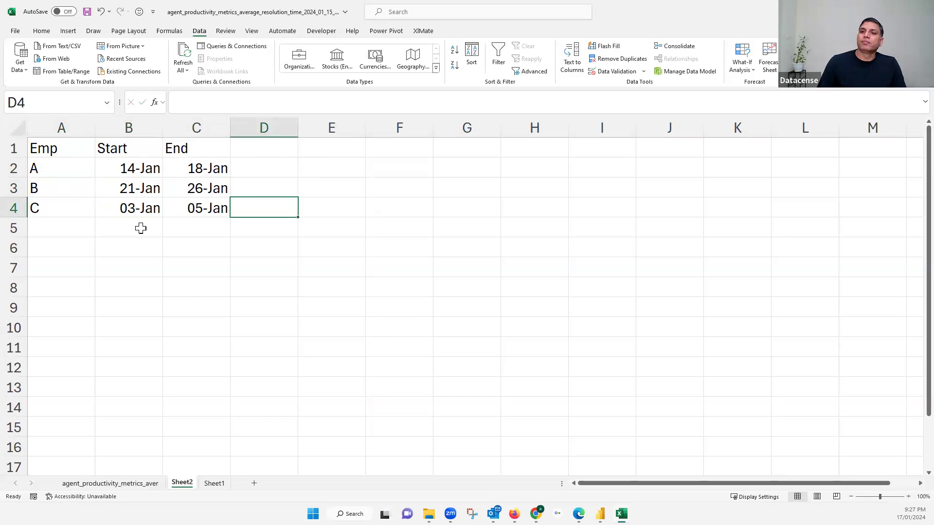
- Enter the formula =SEQUENCE(C2-B2+1) in D2 to number employee A's leave days
click(264, 153)
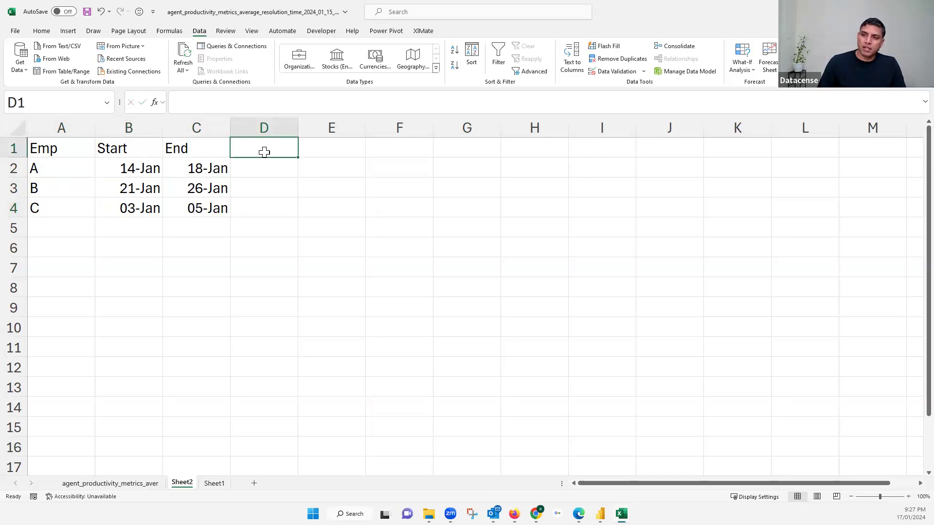
key(Down)
text(=)
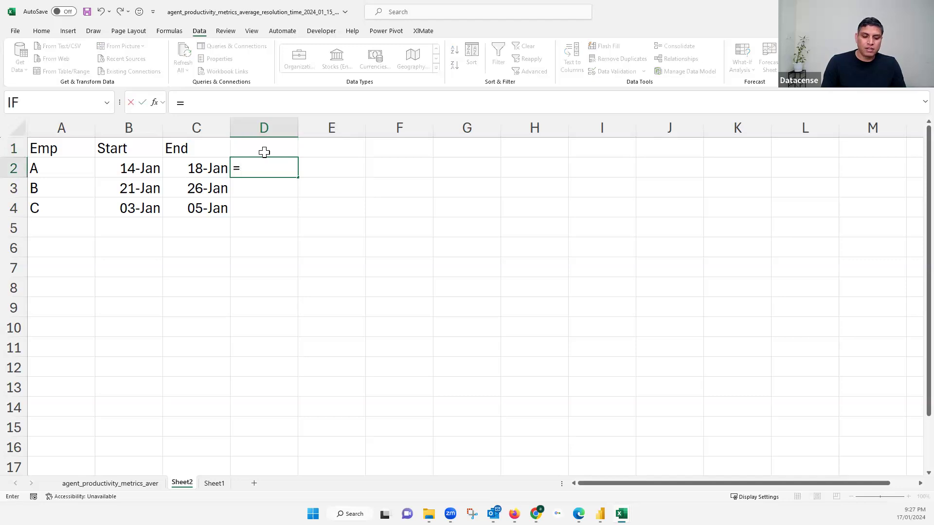
text(seq)
key(Tab)
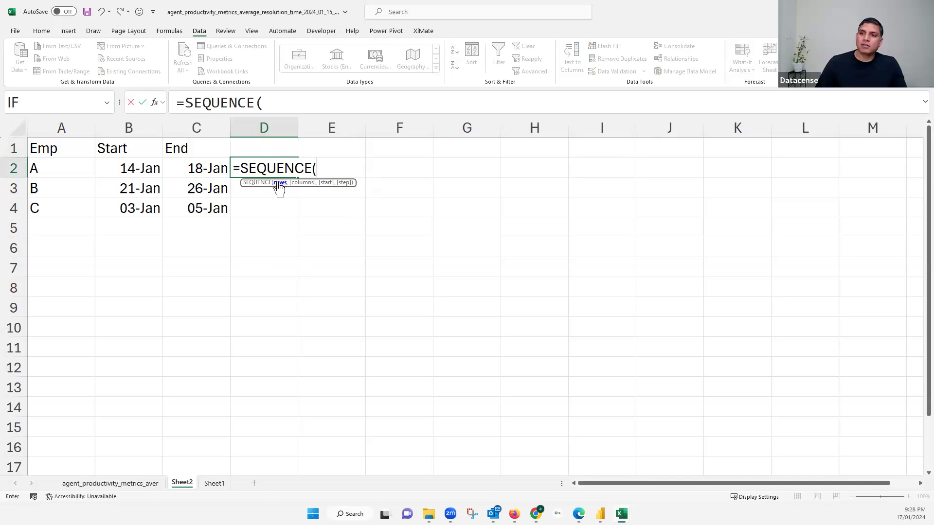
click(213, 168)
text(-)
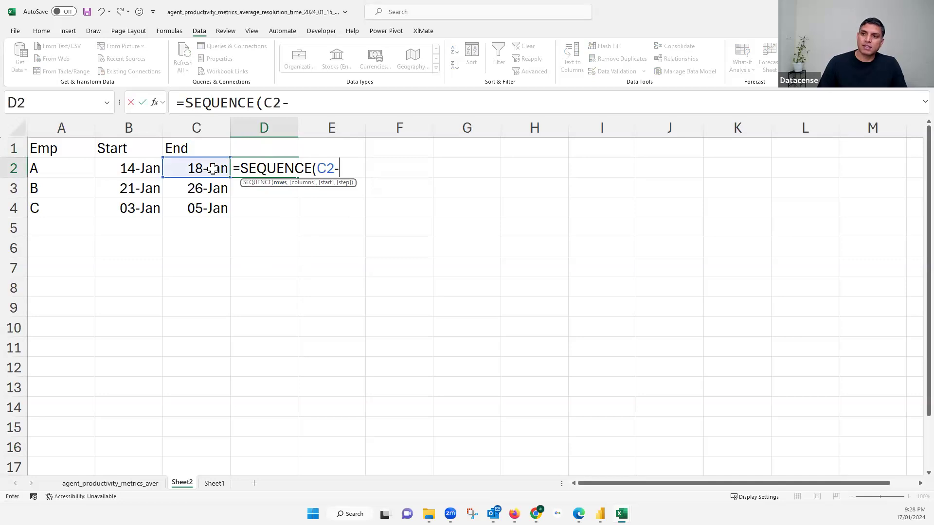
click(145, 168)
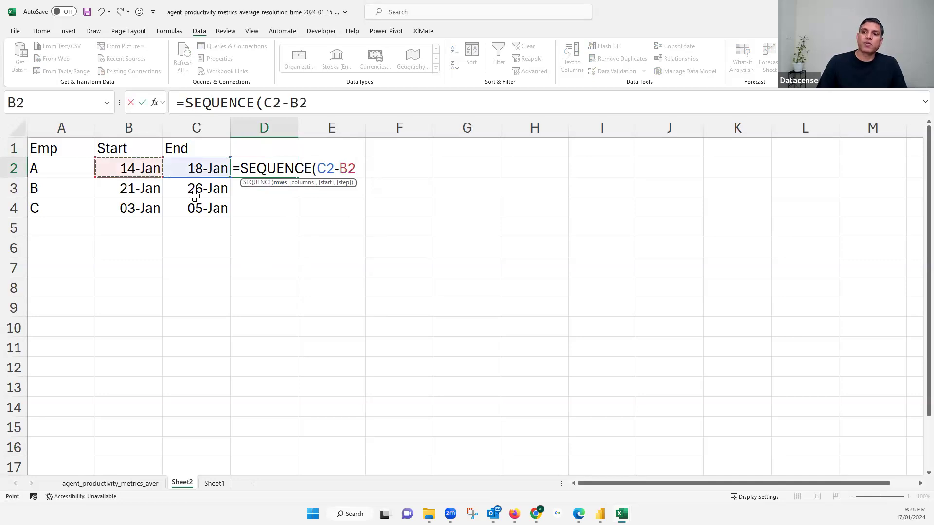
click(326, 102)
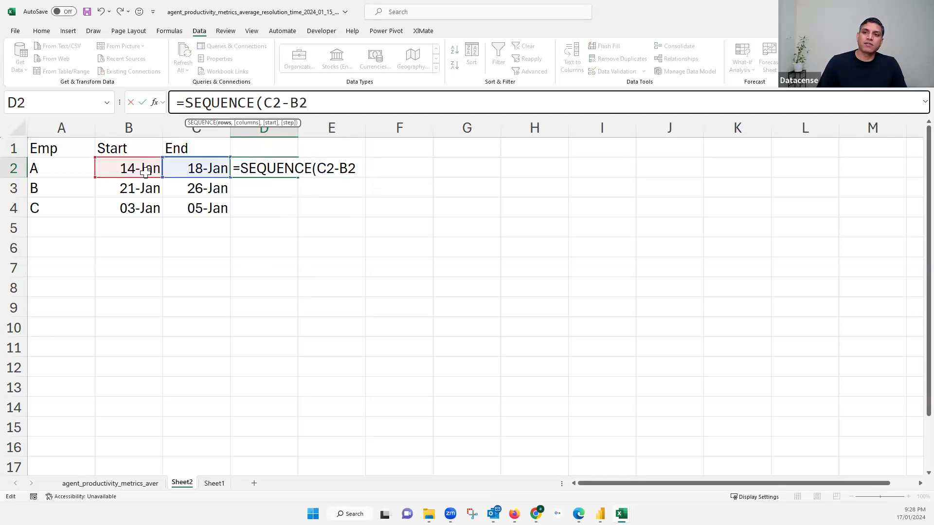
text(+1)
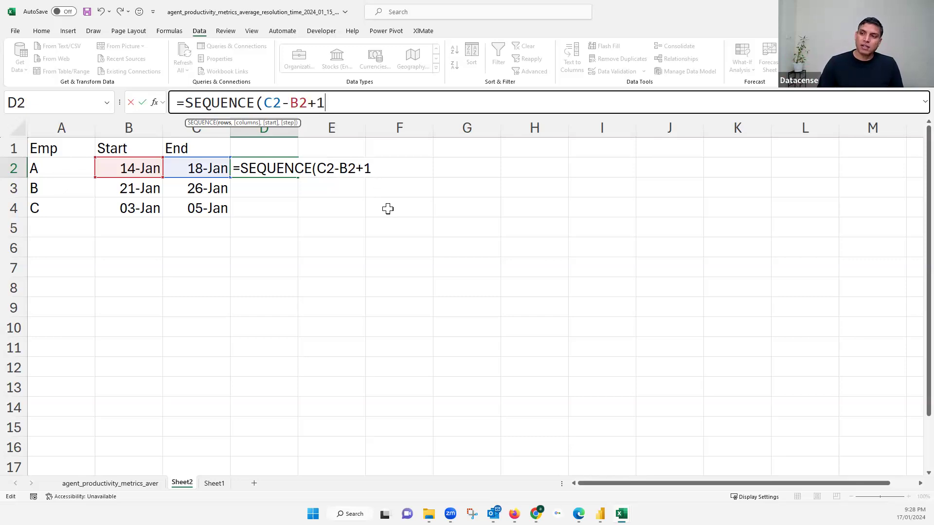
key(Return)
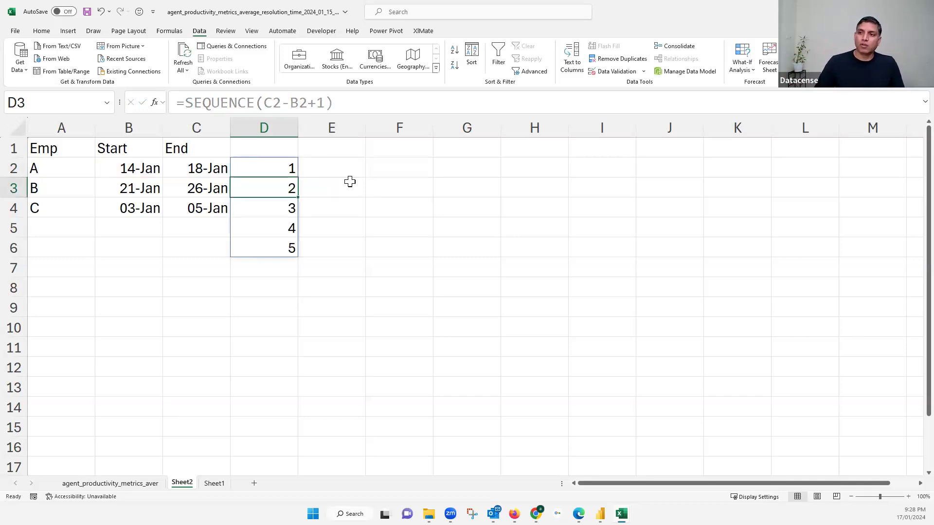
- Change the D2 formula to =SEQUENCE(,C2-B2+1) so employee A's leave days run across columns
click(282, 164)
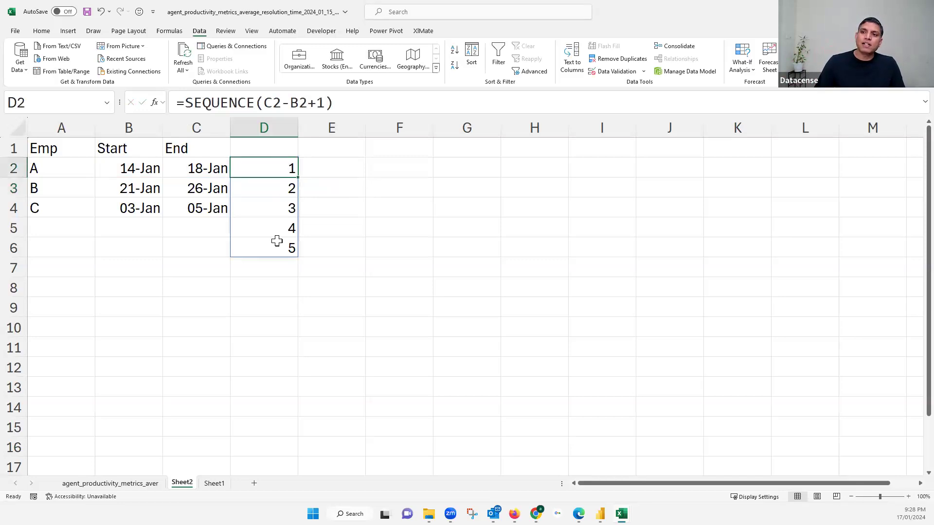
click(196, 188)
drag(273, 167, 599, 162)
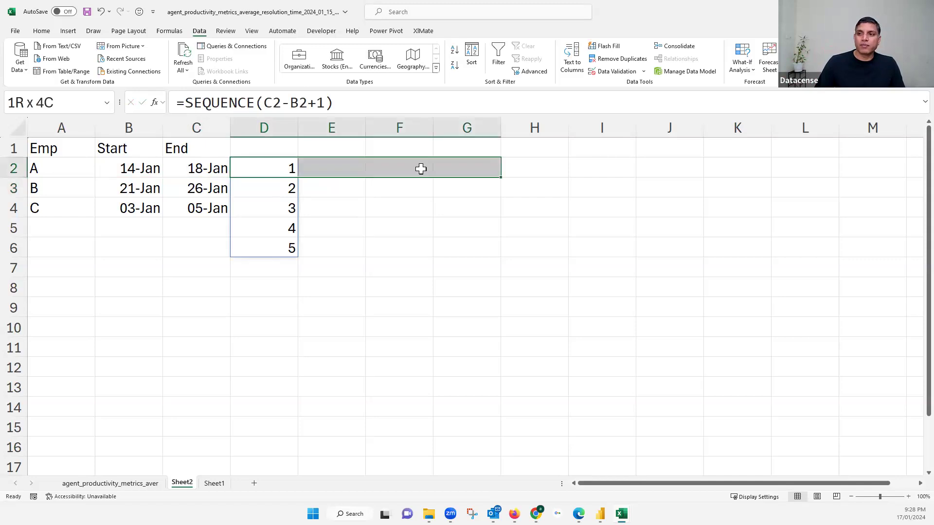
click(273, 169)
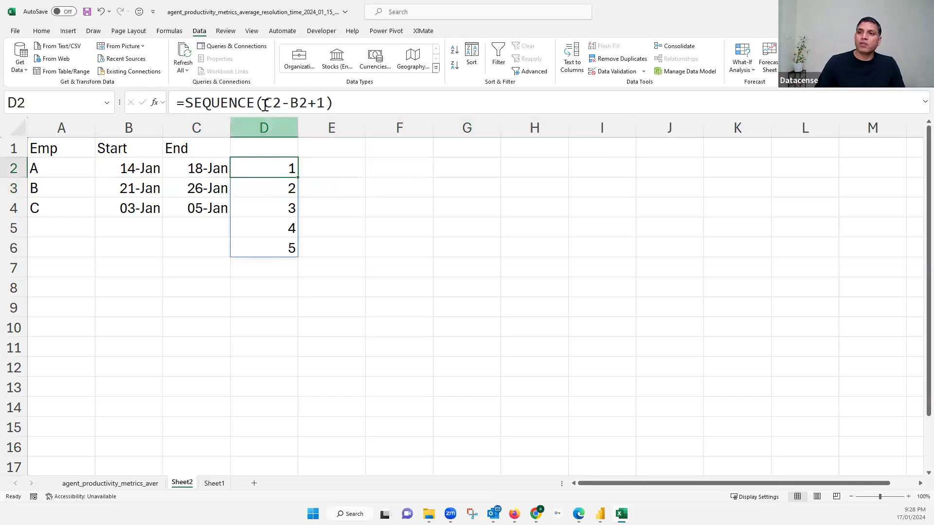
click(264, 104)
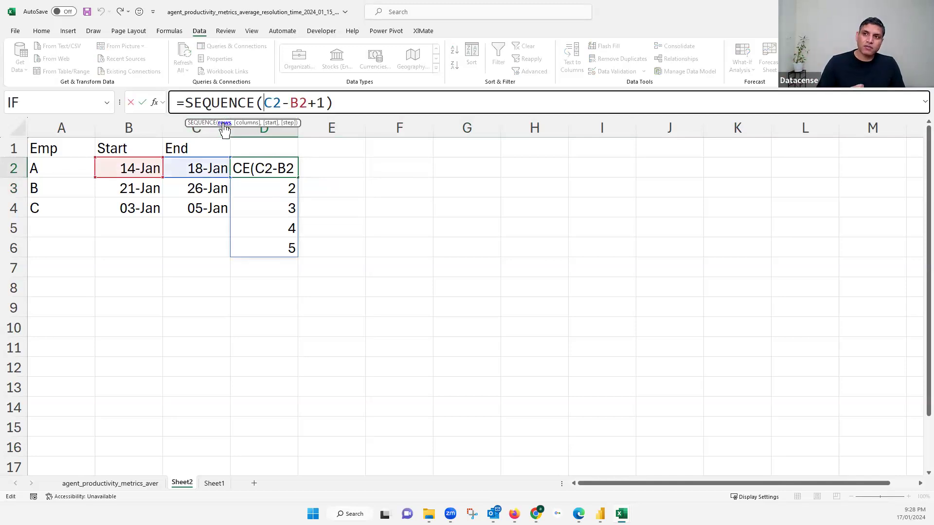
text(,)
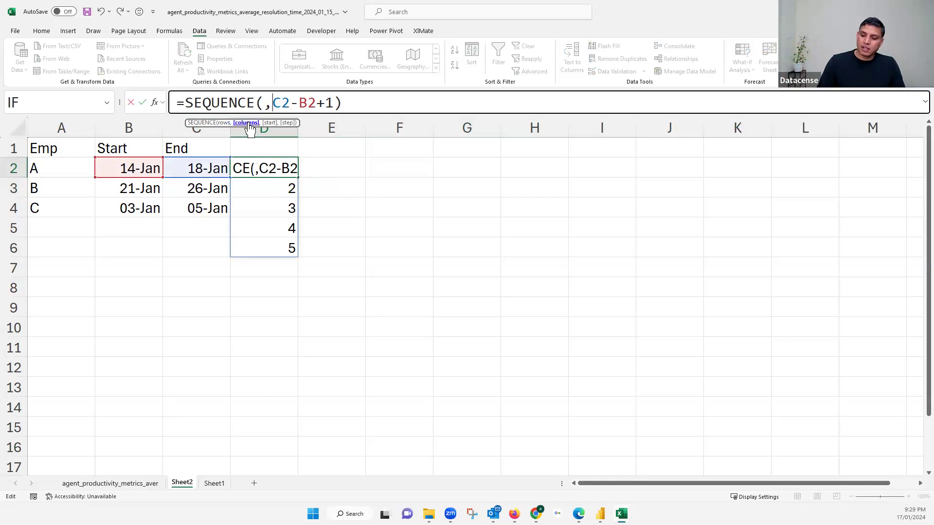
key(Return)
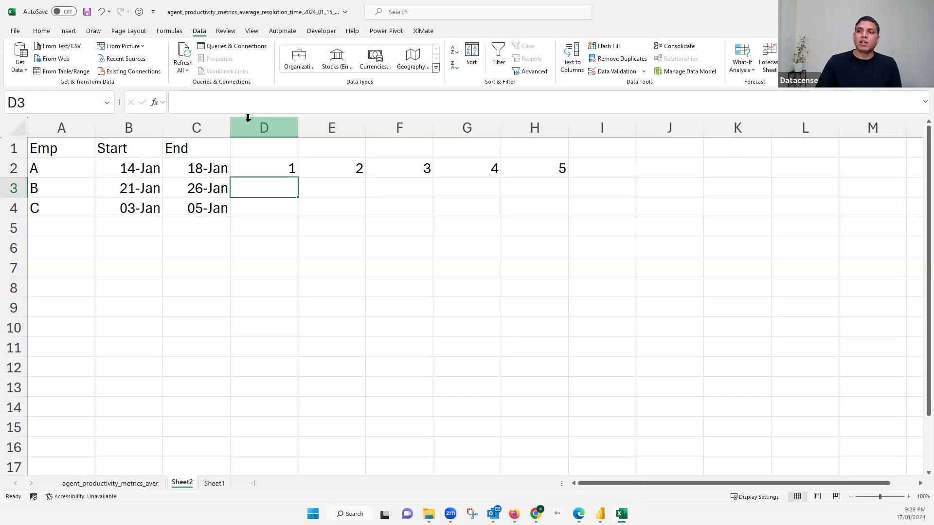
- Add B2 as the start argument of the D2 formula, making it =SEQUENCE(,C2-B2+1,B2)
click(258, 172)
click(263, 104)
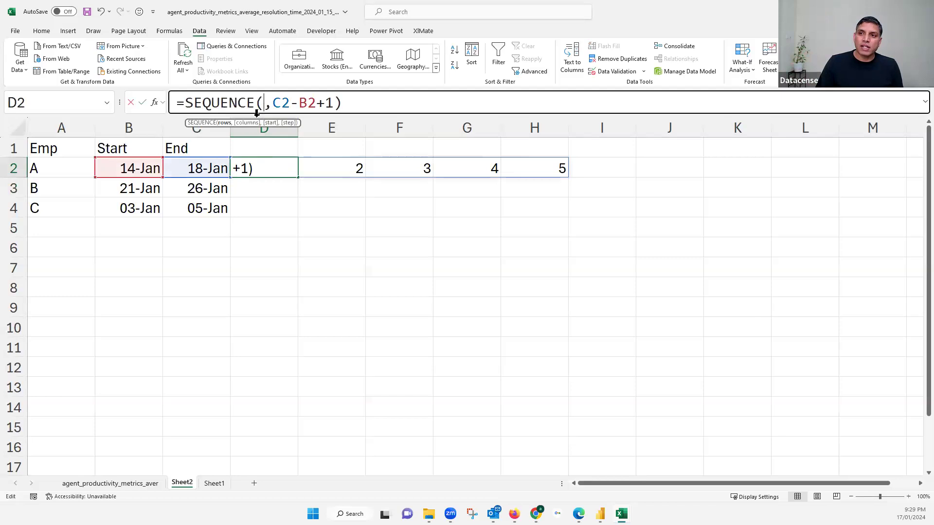
drag(275, 104, 335, 103)
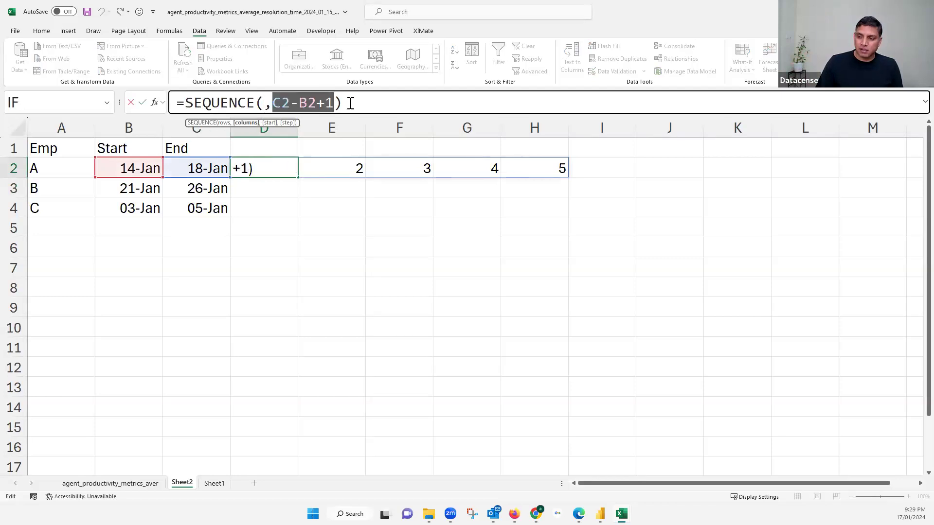
click(350, 103)
key(Return)
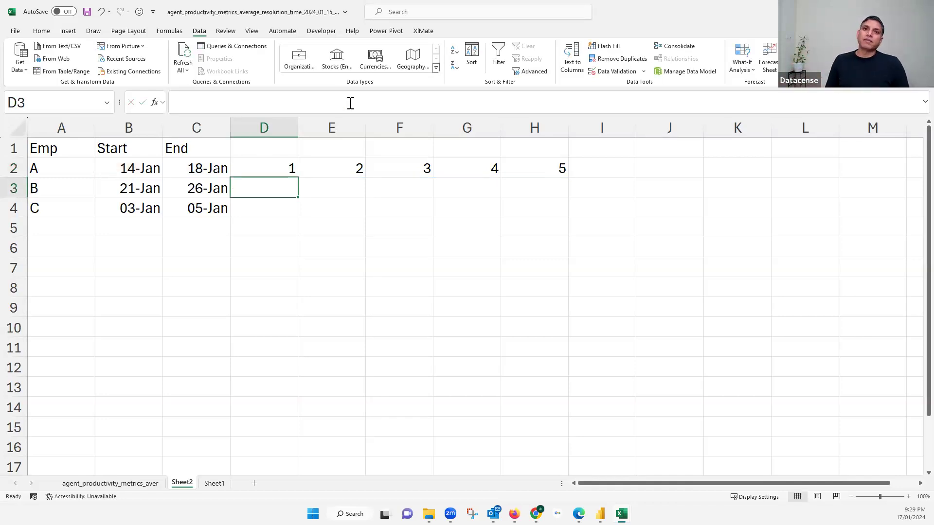
click(290, 168)
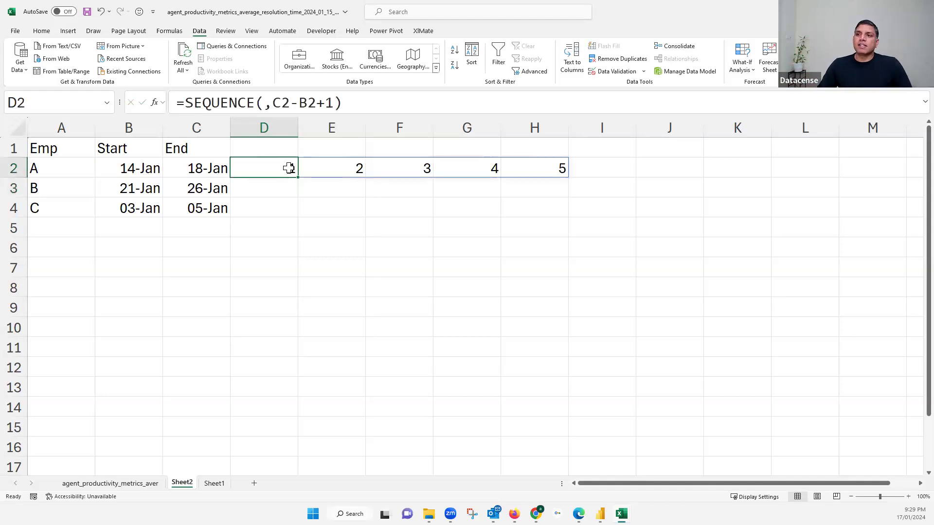
click(335, 103)
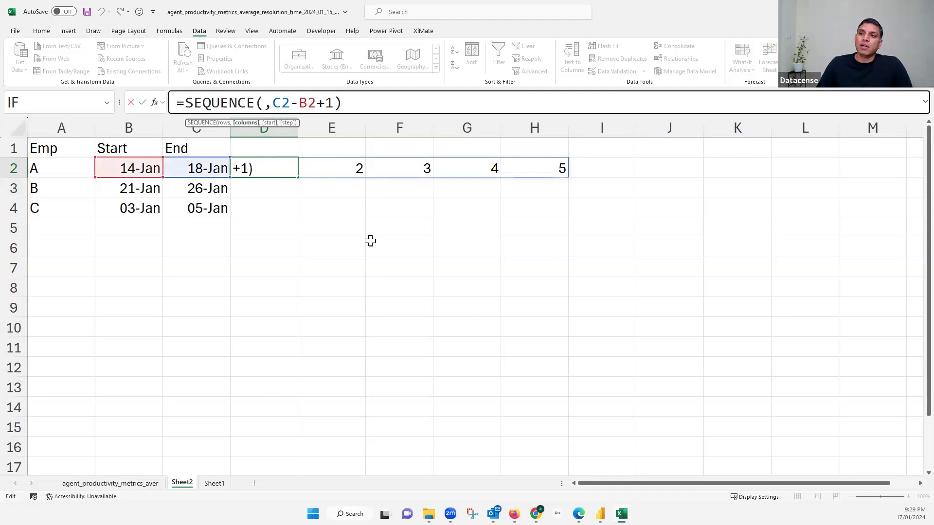
text(,)
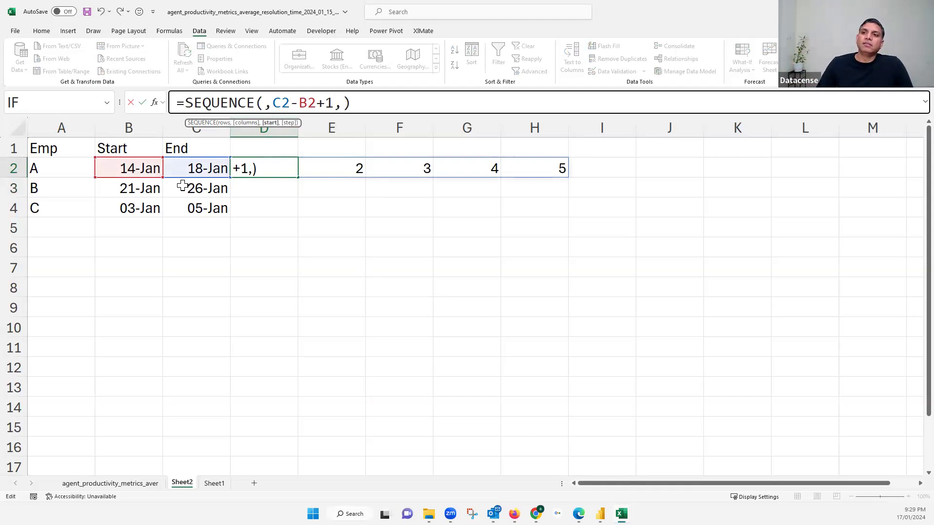
click(146, 168)
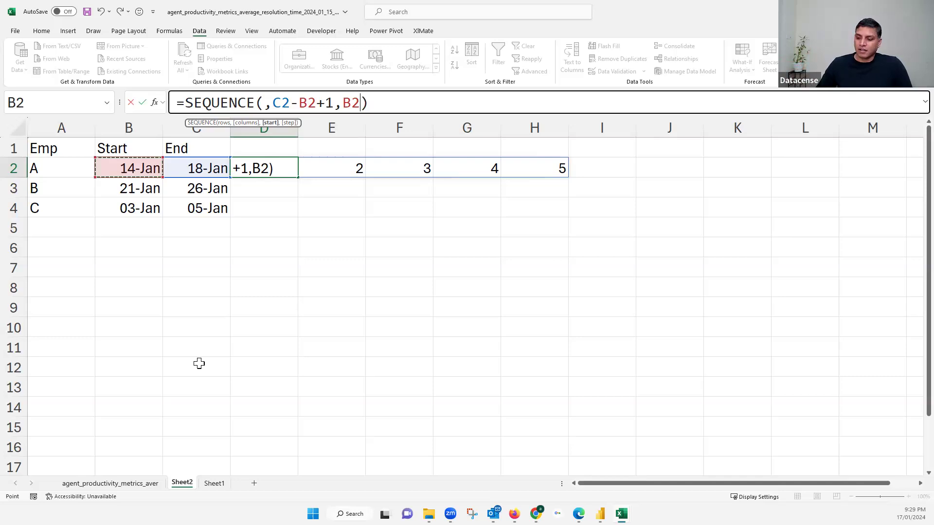
key(Return)
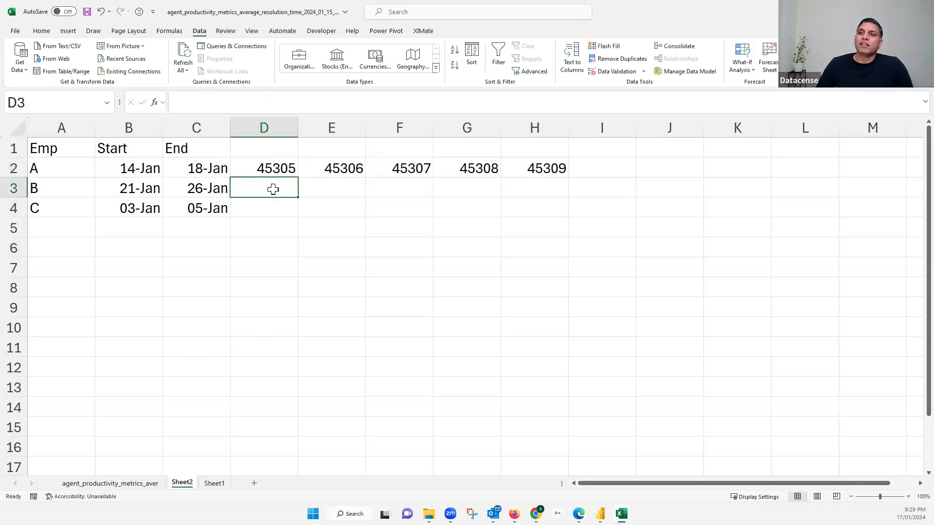
- Format employee A's spilled results in D2:H2 as day-month-year dates
drag(306, 166, 535, 168)
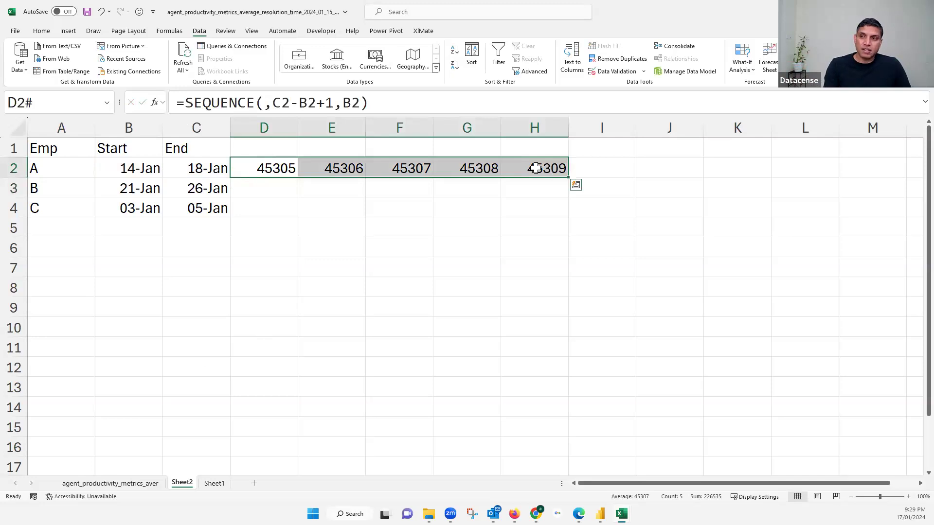
key(ctrl+shift+3)
click(375, 208)
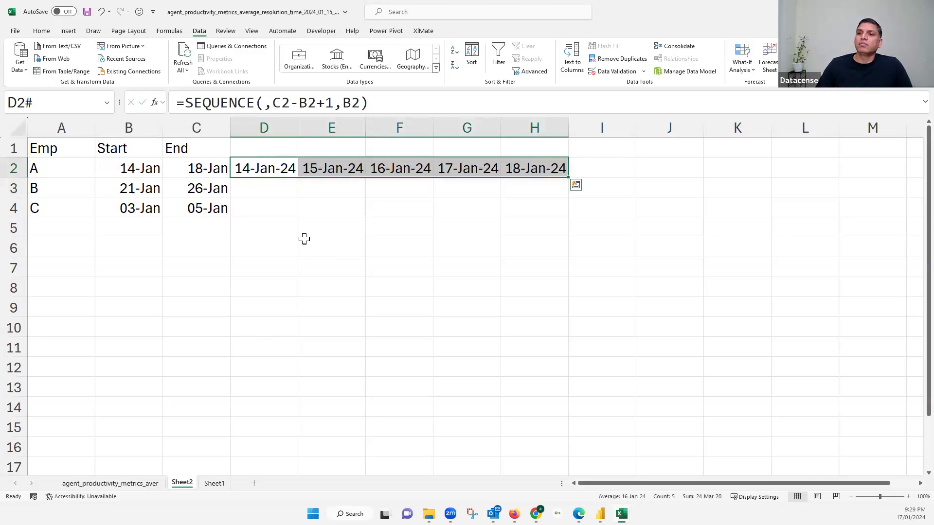
click(271, 169)
shift+click(537, 168)
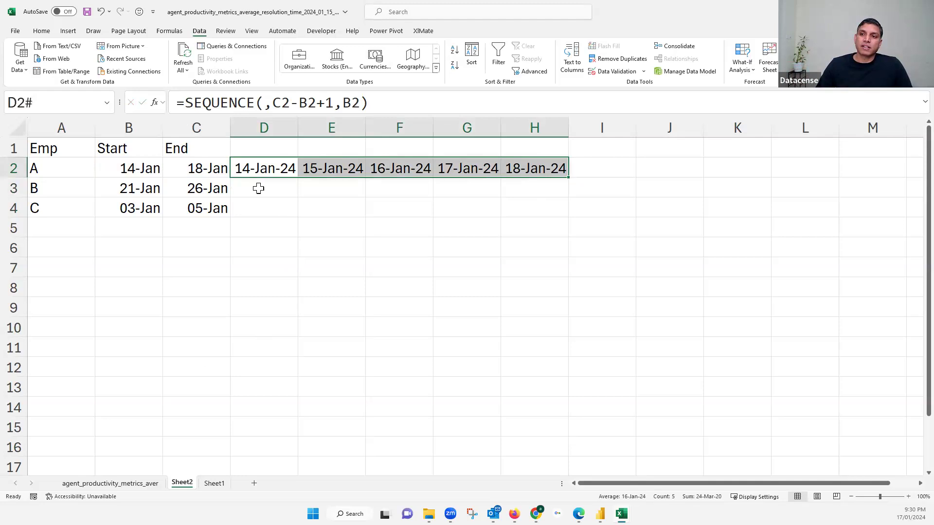
- Copy the SEQUENCE formula from D2 down to D3:D4 for employees B and C
click(291, 174)
drag(298, 178, 297, 214)
click(296, 268)
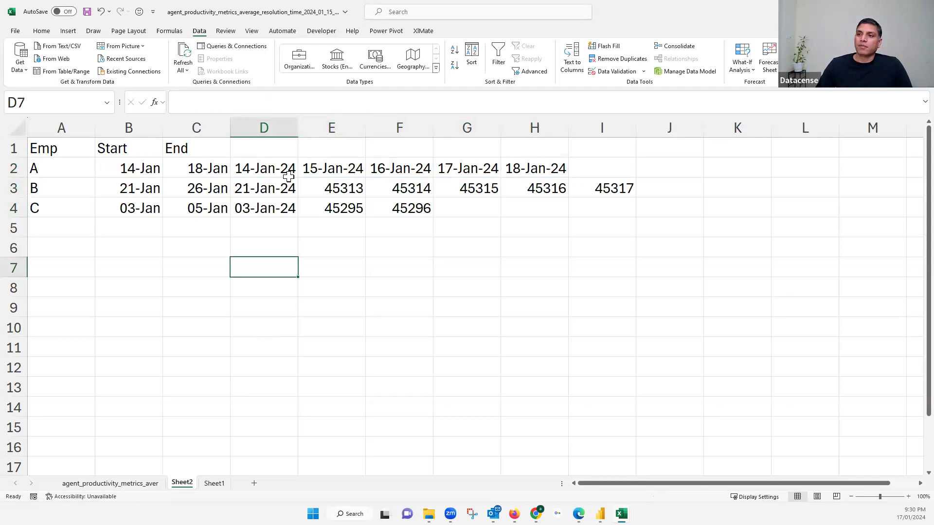
- Format the spilled results for employees B and C in D3:I4 as day-month-year dates
drag(277, 189, 616, 208)
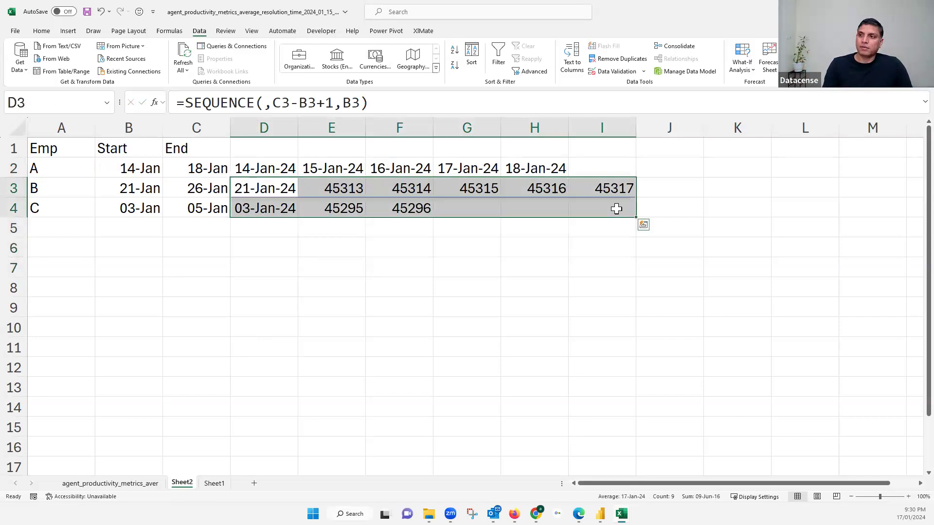
key(ctrl+shift+3)
click(329, 325)
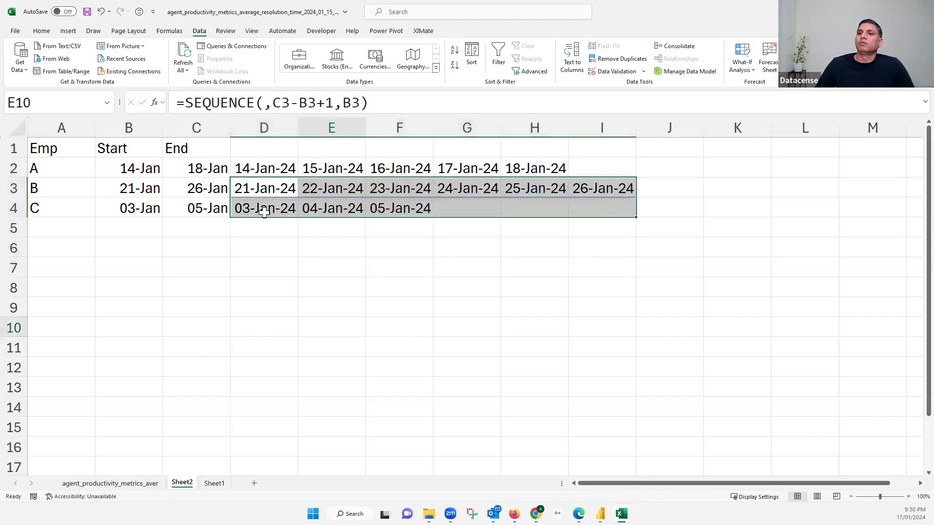
click(264, 186)
click(397, 209)
- Shade the original leave records in A1:C4 with a light blue fill to set them apart from the expanded dates
drag(202, 148, 66, 205)
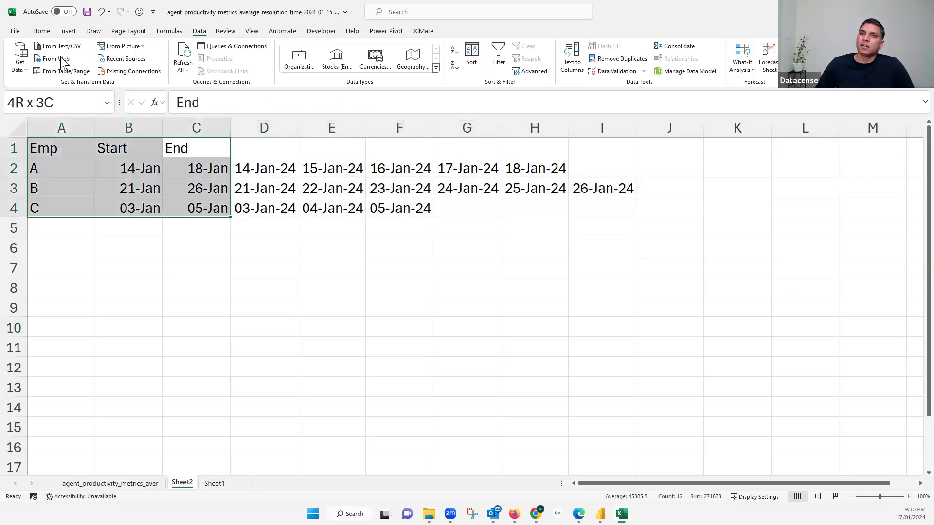
click(48, 35)
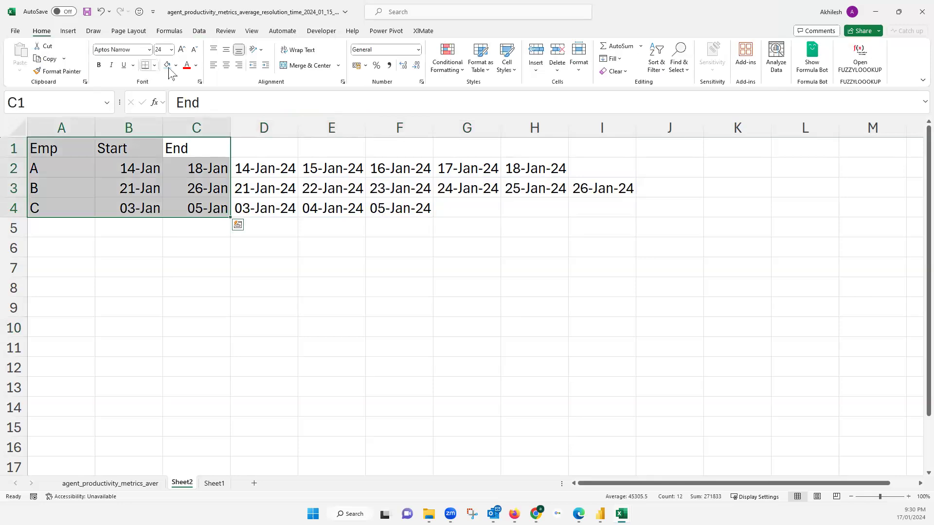
click(167, 66)
click(263, 186)
drag(266, 168, 603, 213)
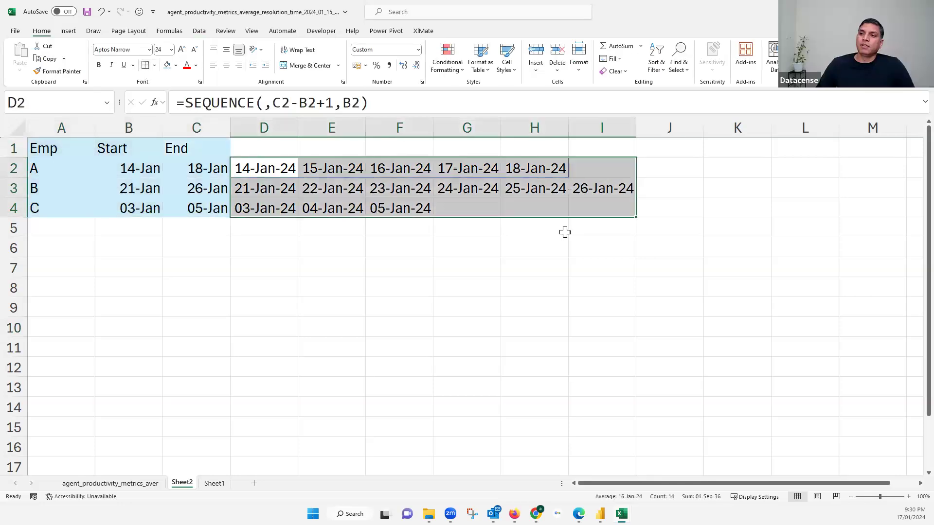
click(300, 252)
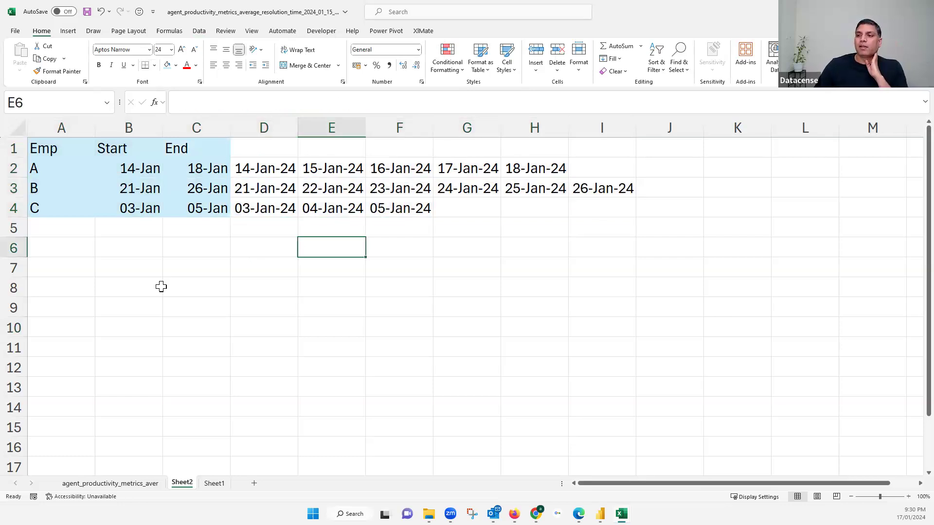
- List the employees A, B and C in cells A11:A13
click(76, 343)
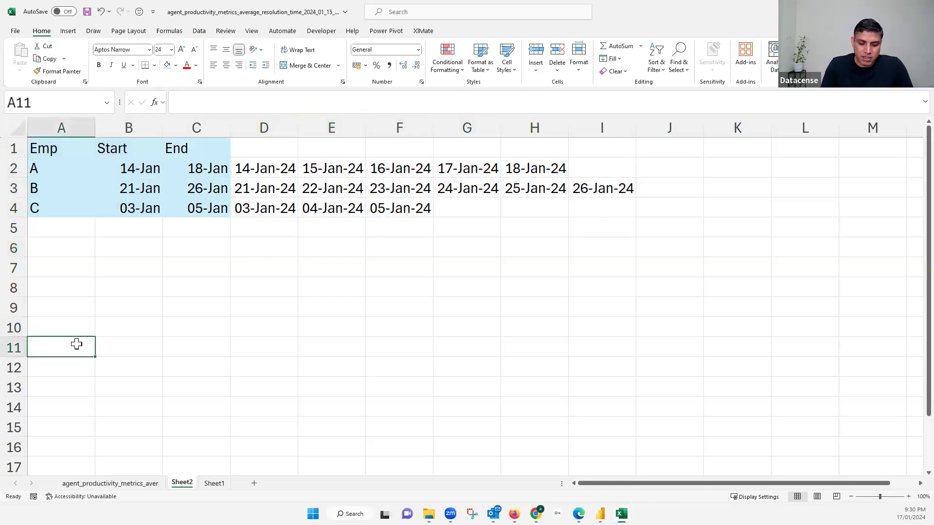
text(A)
key(Return)
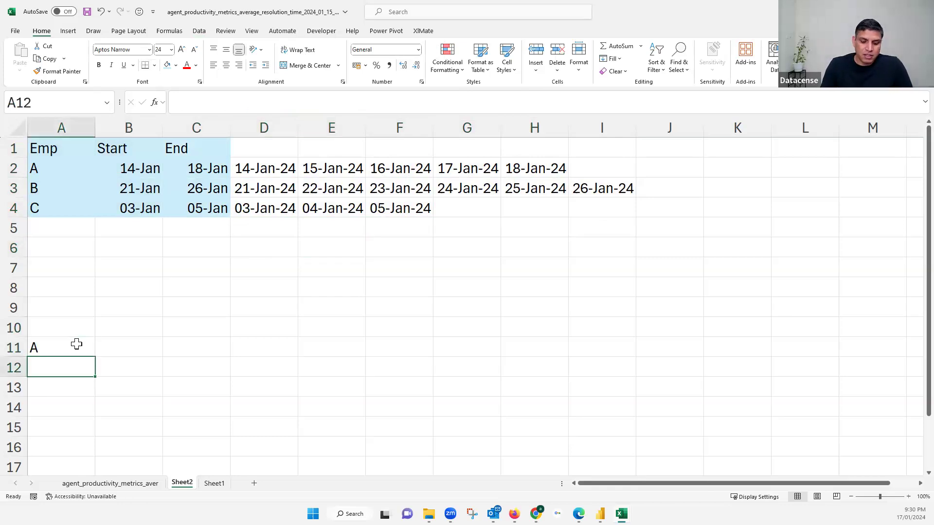
text(B)
key(Return)
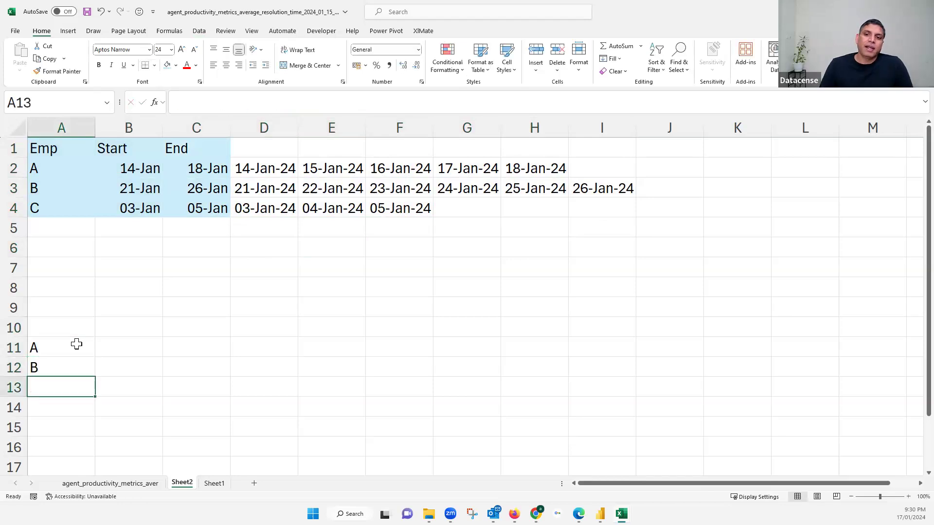
text(C)
key(Return)
click(121, 327)
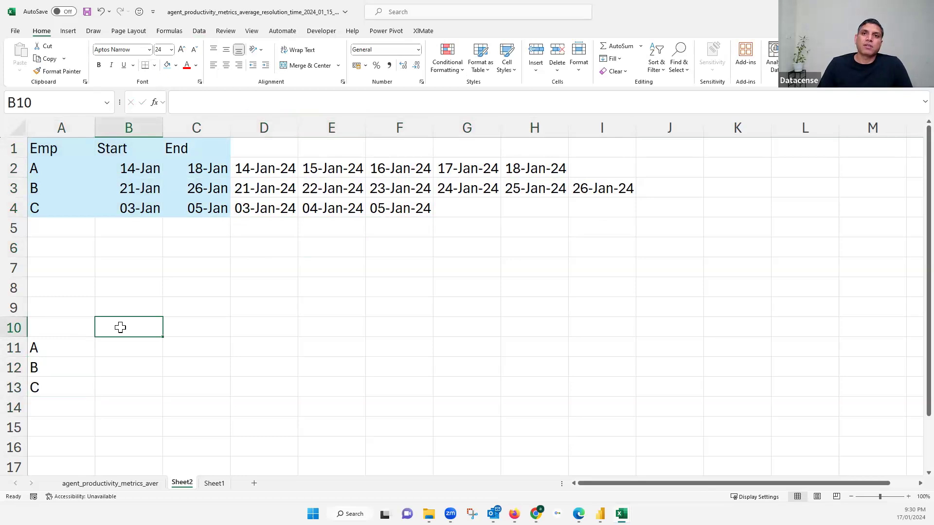
click(115, 348)
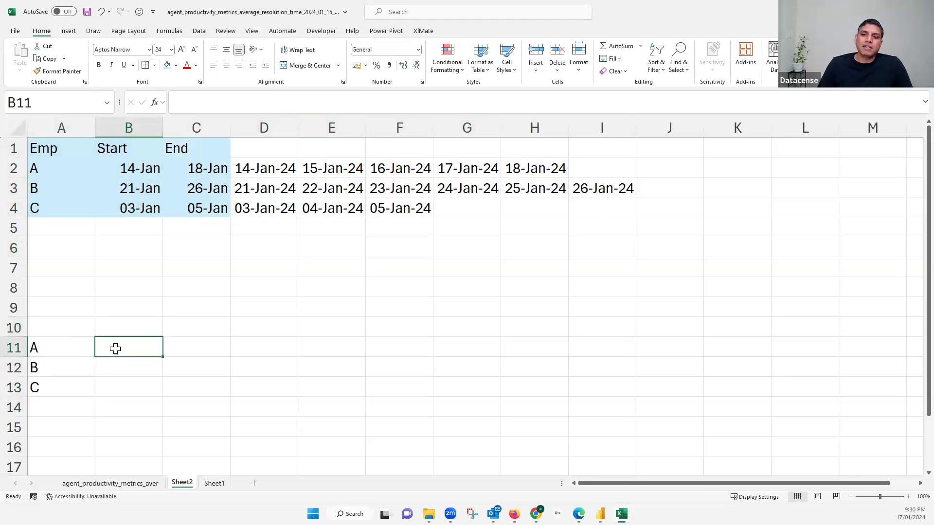
click(85, 350)
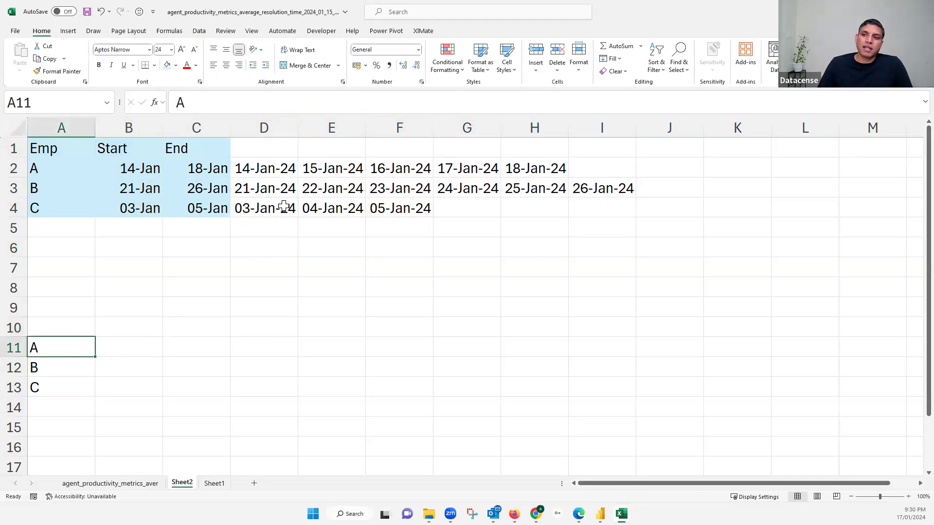
drag(264, 169, 463, 171)
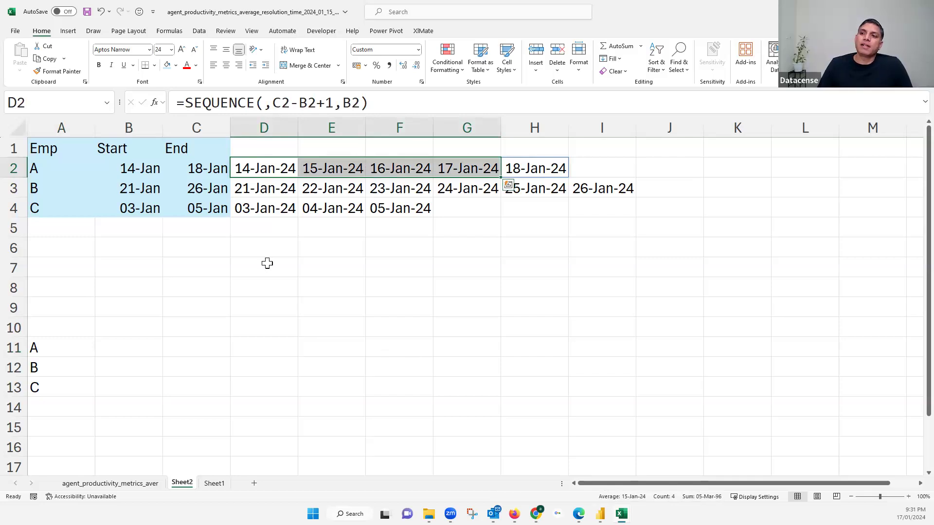
click(268, 188)
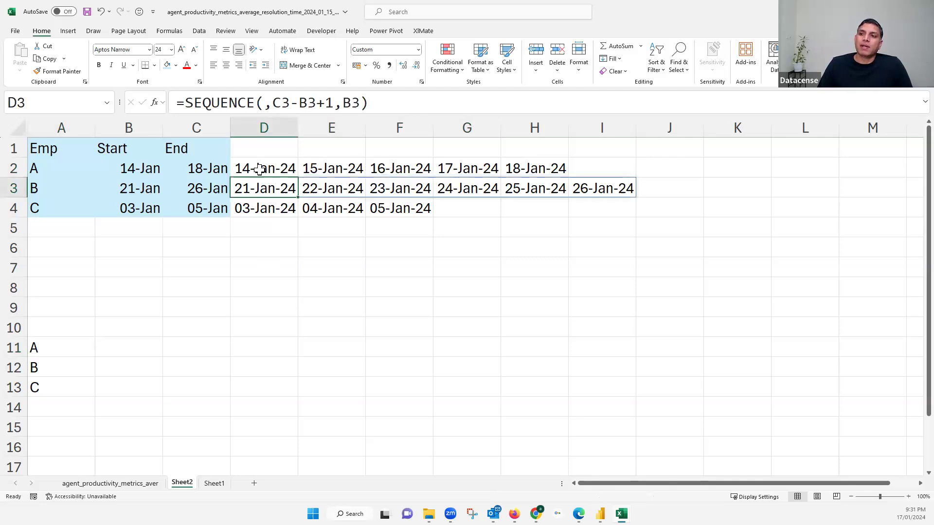
drag(261, 169, 544, 168)
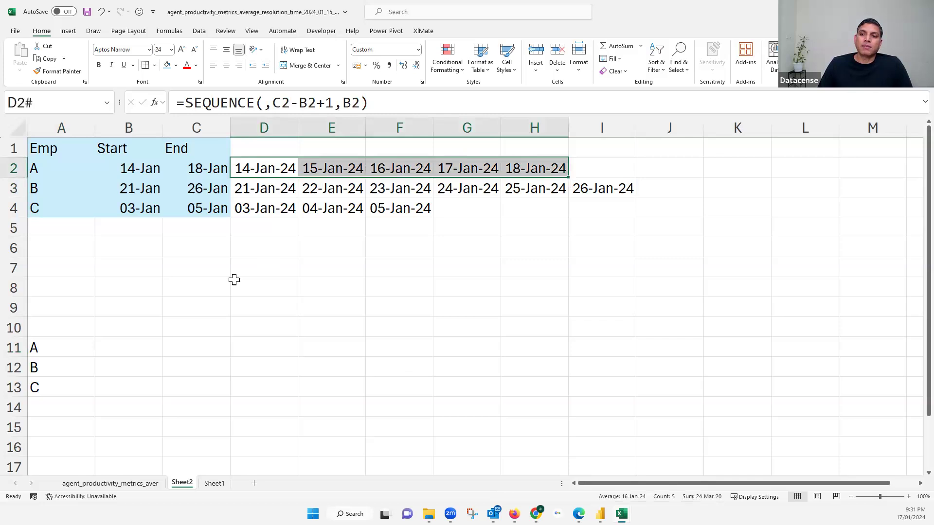
- Enter the date 15 jan in B10 as the column heading of the employee grid
click(128, 326)
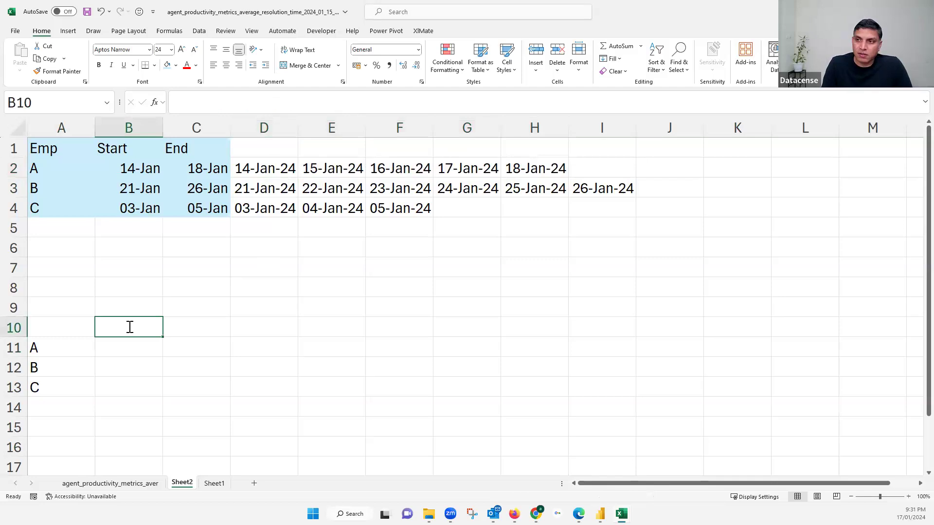
text(15 jan)
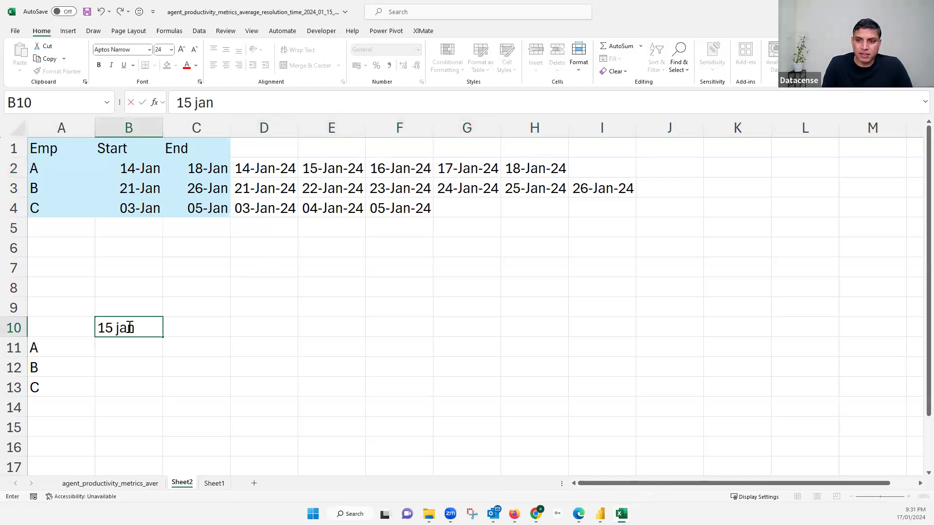
key(Return)
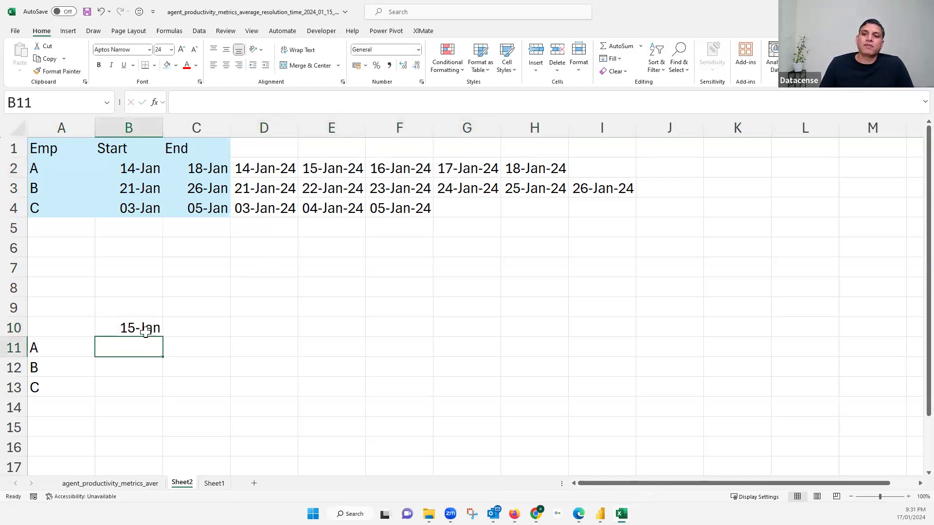
key(Up)
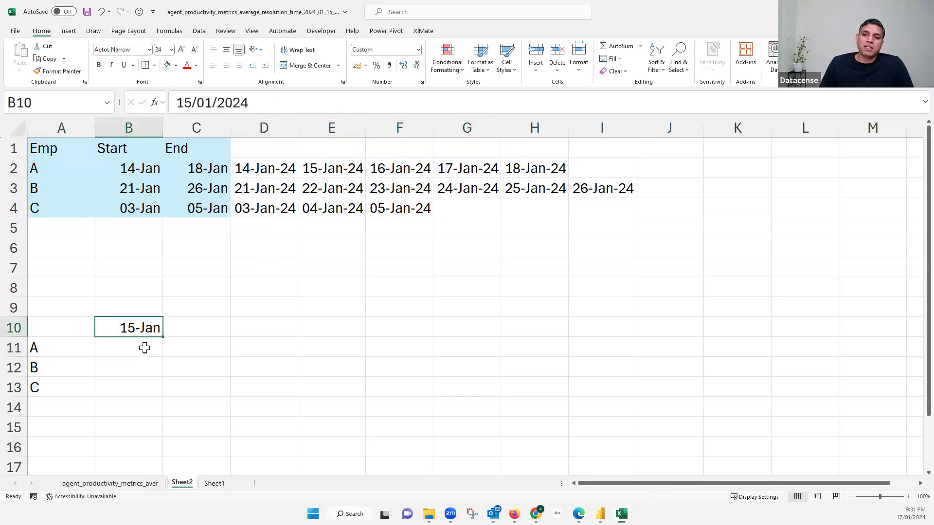
- In B11, enter a MATCH formula that looks up the date in B10 within D2:Z2 with an exact match
click(145, 348)
text(=)
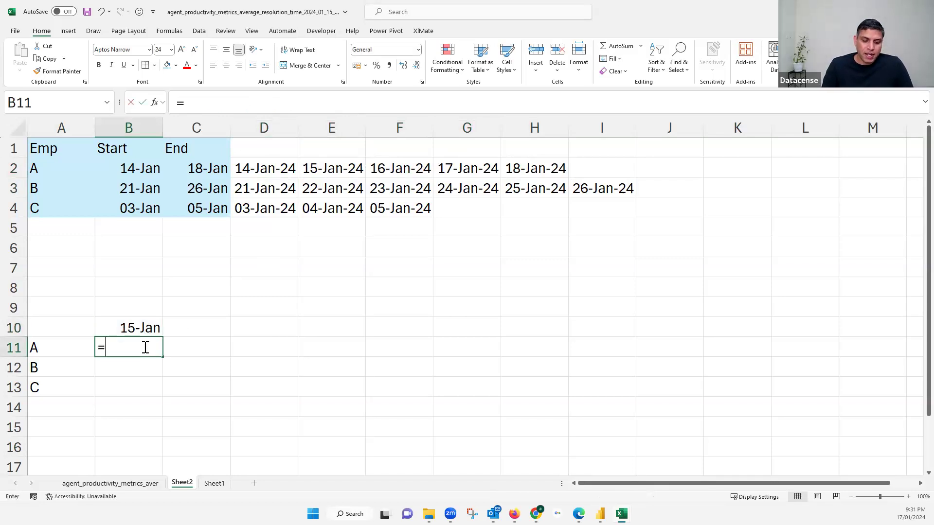
text(mat)
key(Tab)
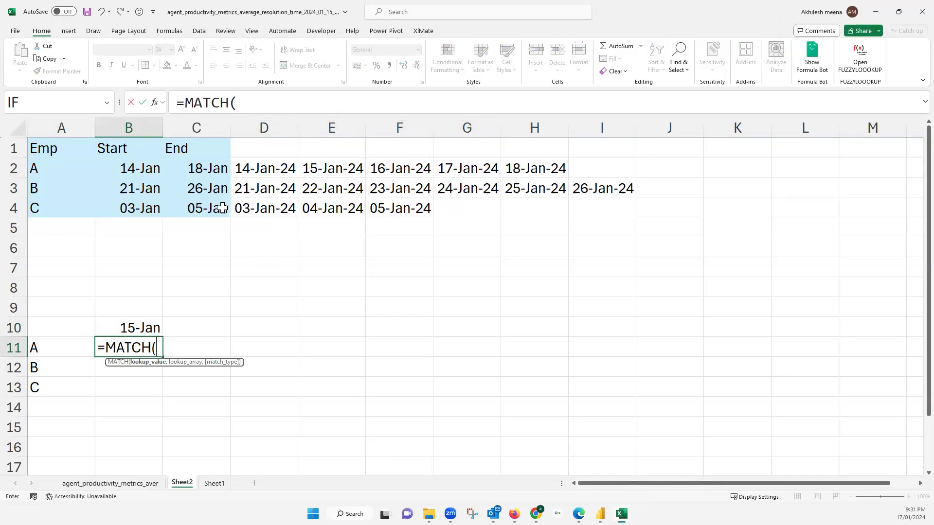
click(151, 325)
text(,)
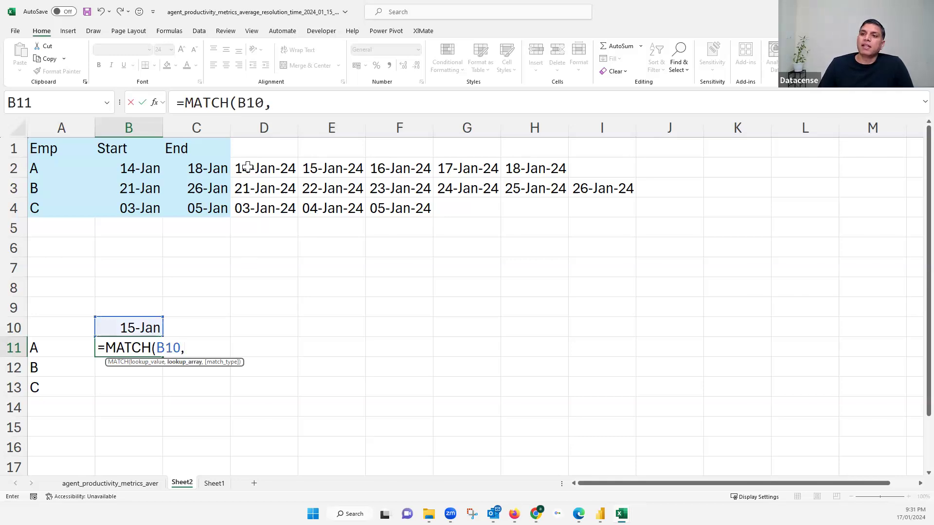
click(285, 168)
drag(491, 168, 805, 168)
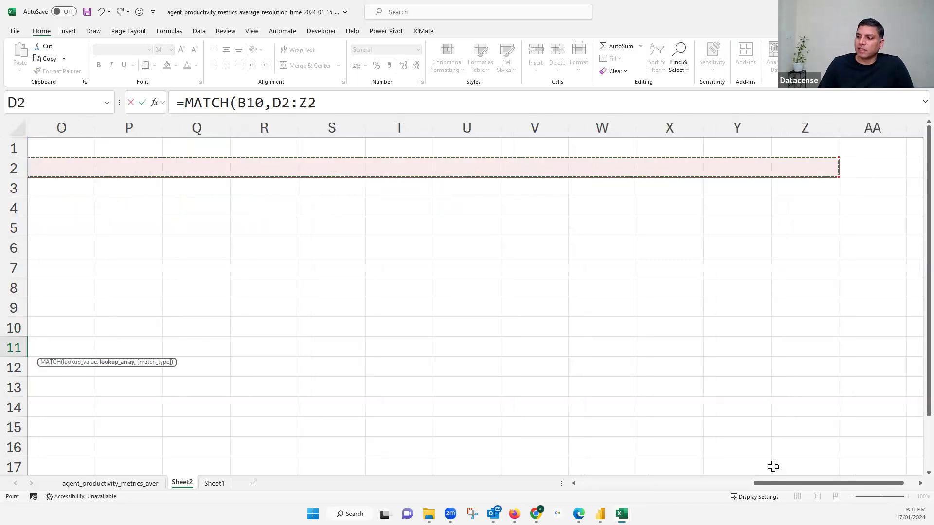
click(574, 484)
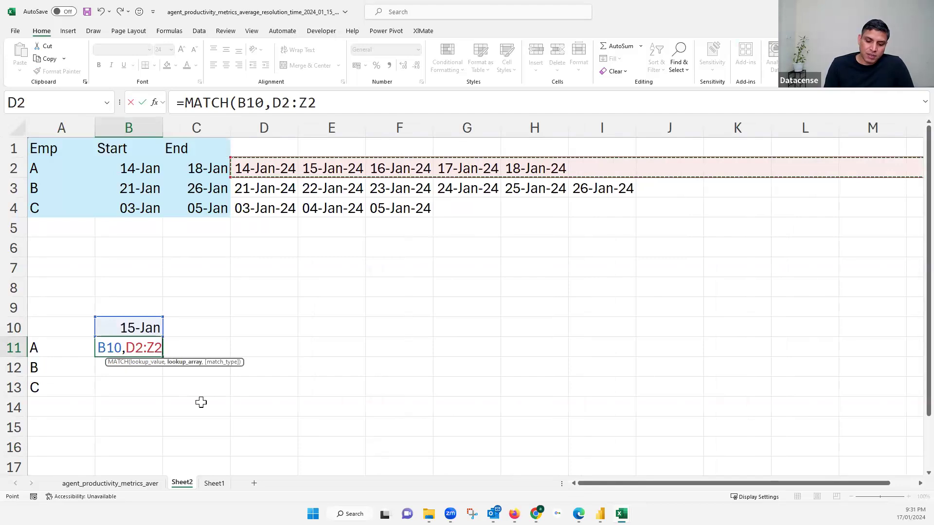
text(,)
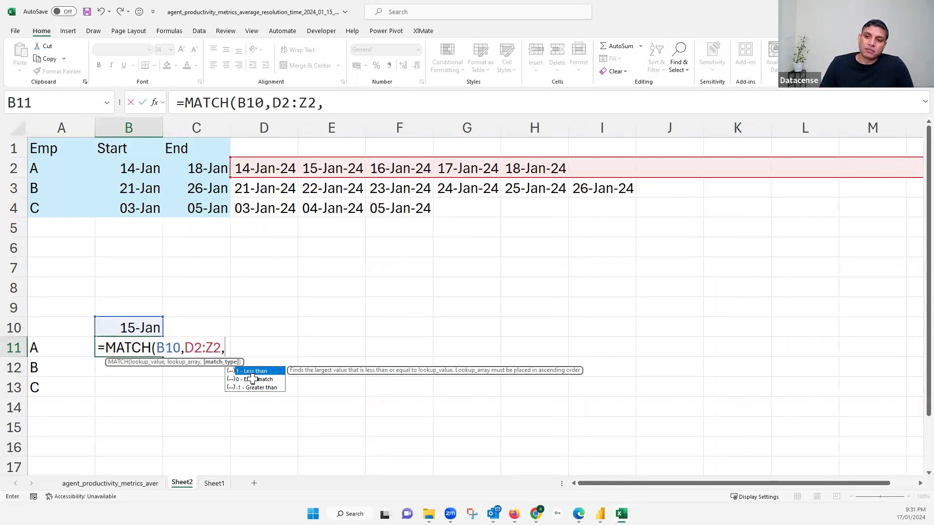
double_click(252, 379)
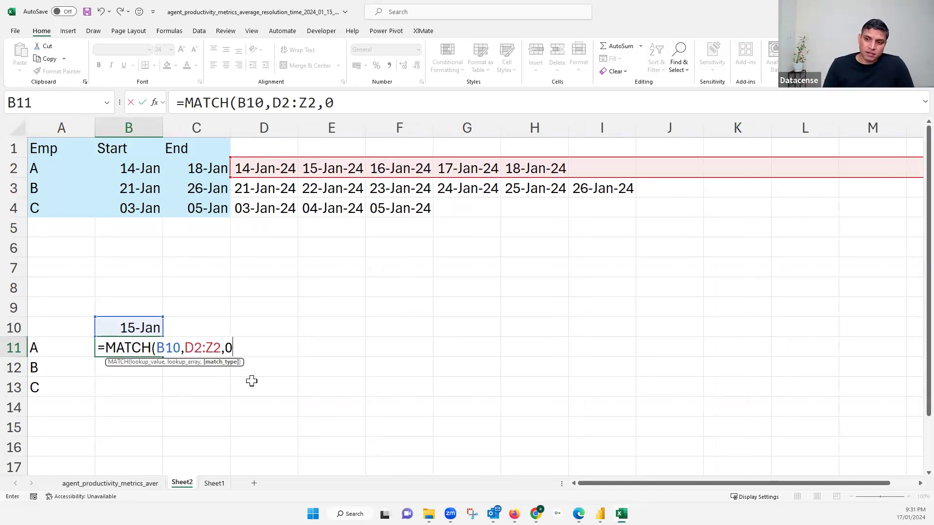
text())
key(Return)
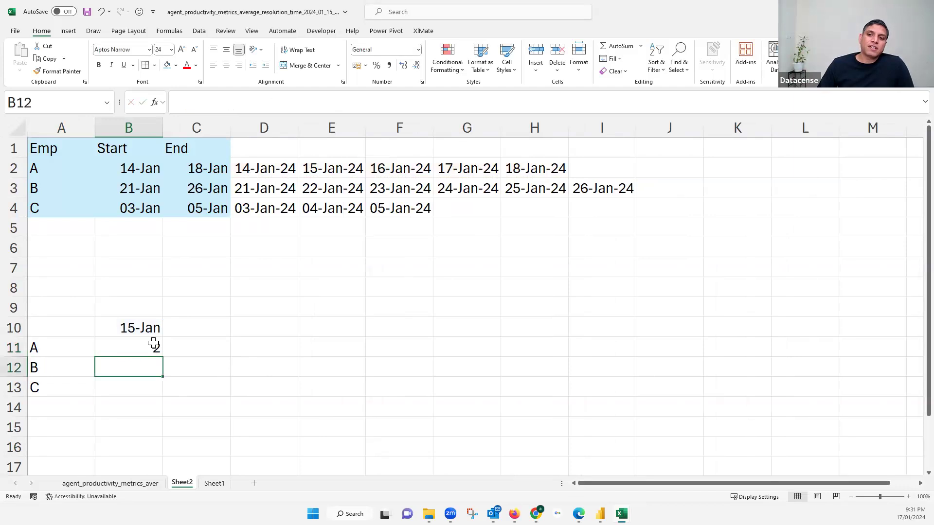
- Wrap the MATCH in B11 in IF and ISNUMBER, returning "On Leave" for a match and "Abesent" otherwise
key(Up)
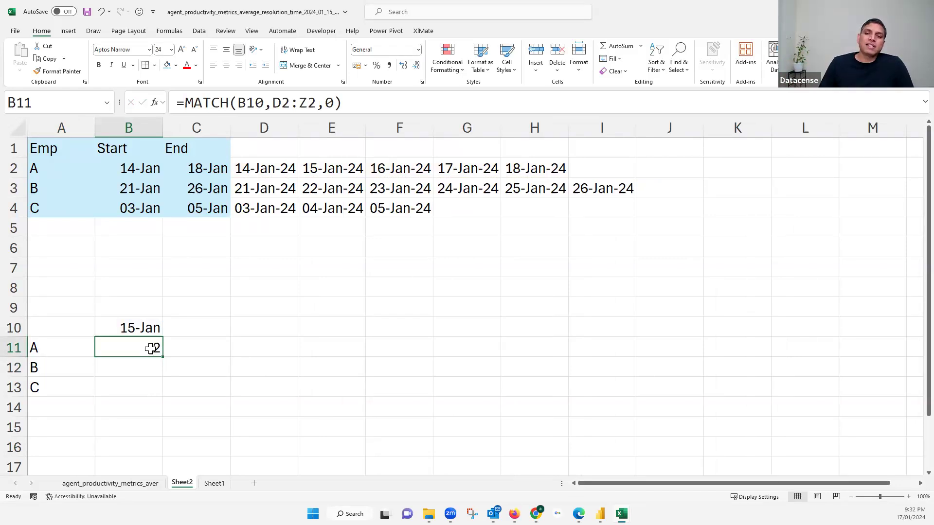
click(186, 104)
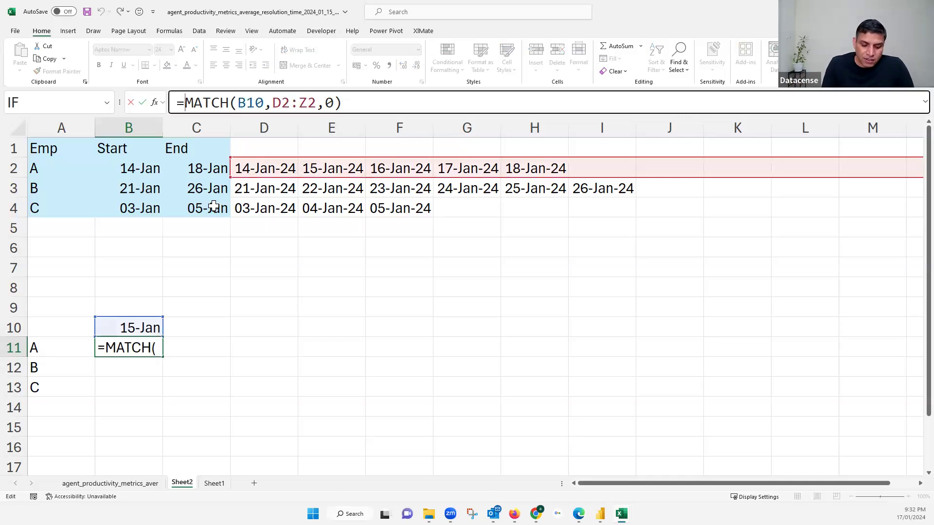
text(i)
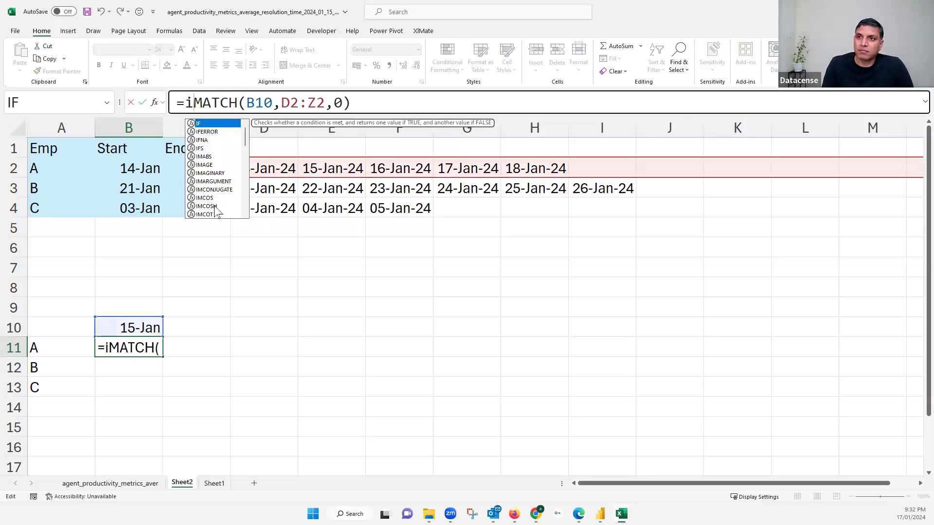
key(Tab)
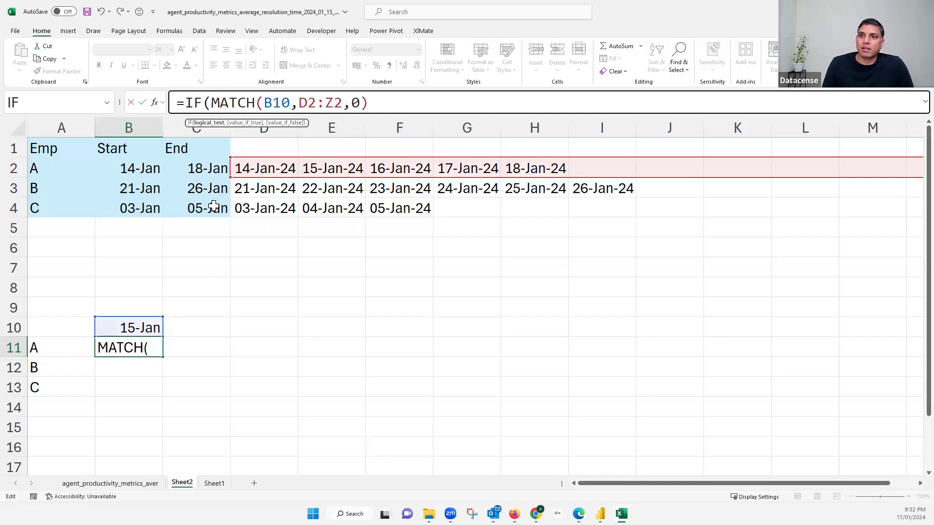
text(i)
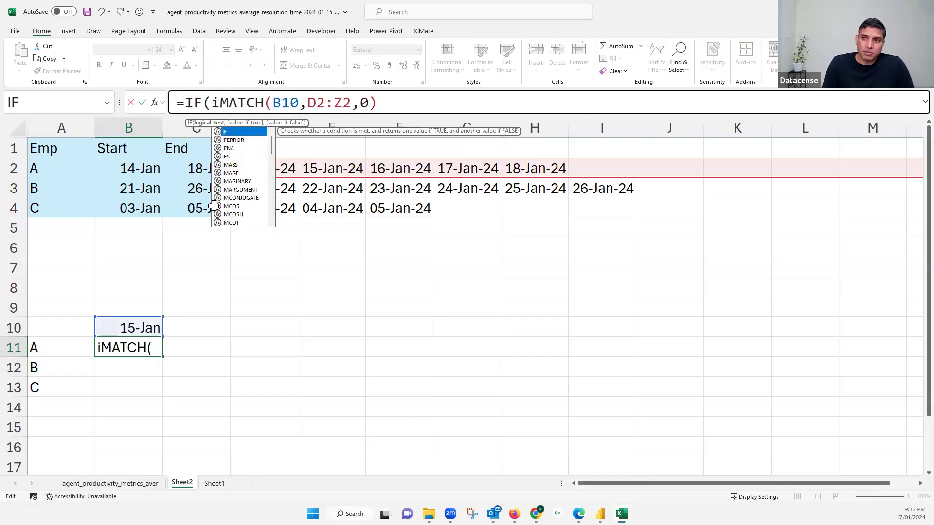
text(snum)
key(Tab)
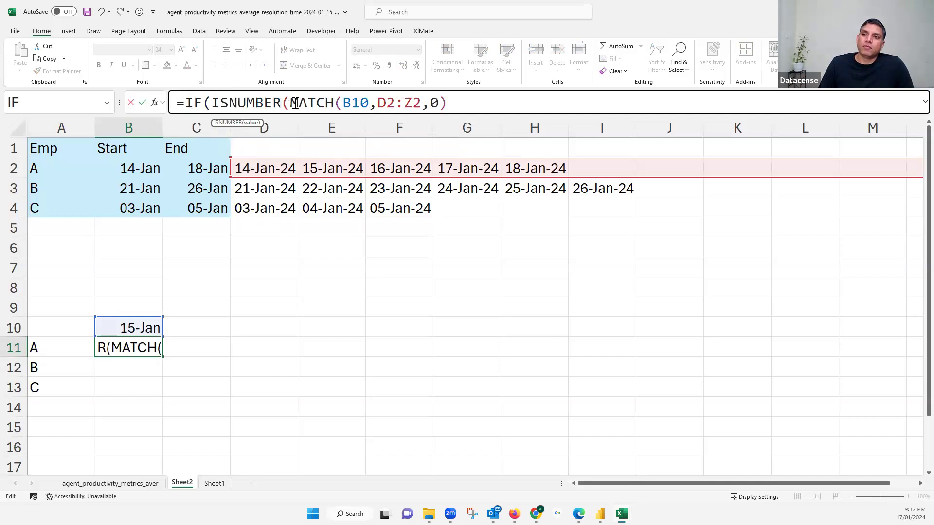
drag(292, 100, 448, 103)
click(448, 103)
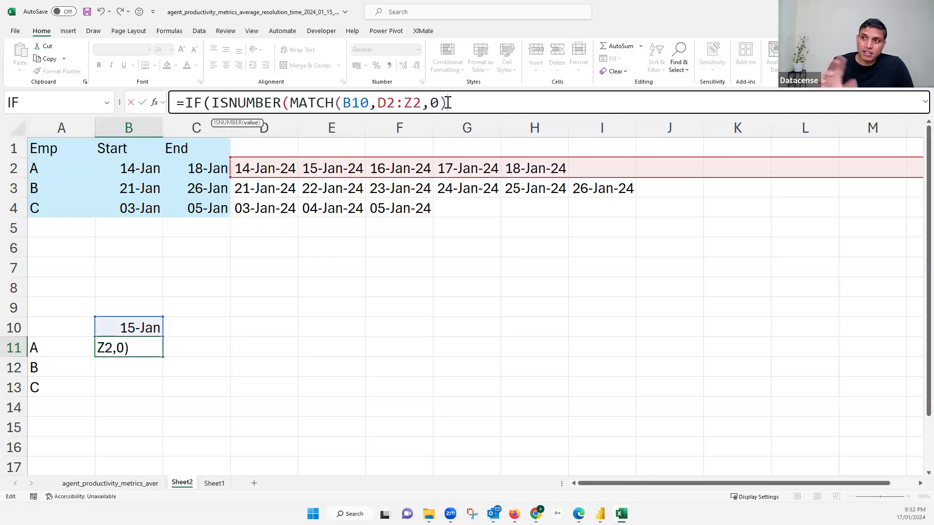
text())
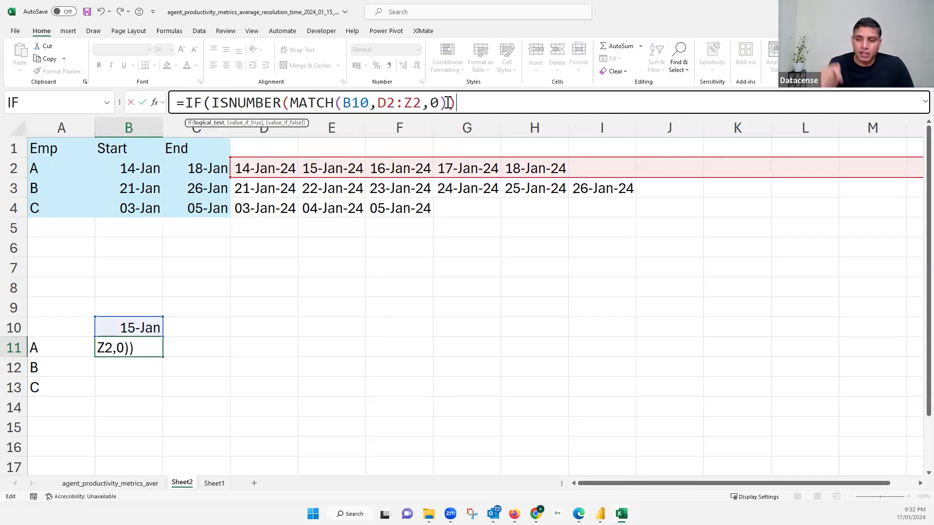
text(,)
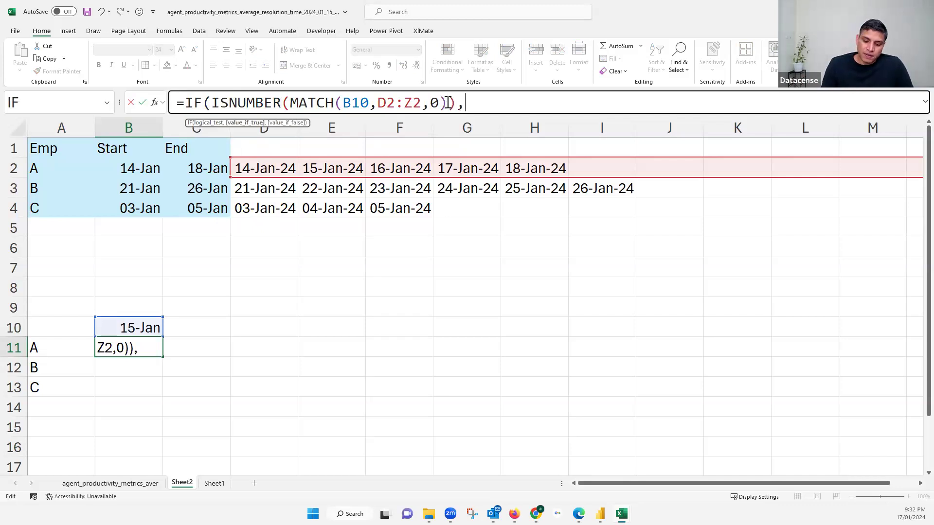
text("On Leave",)
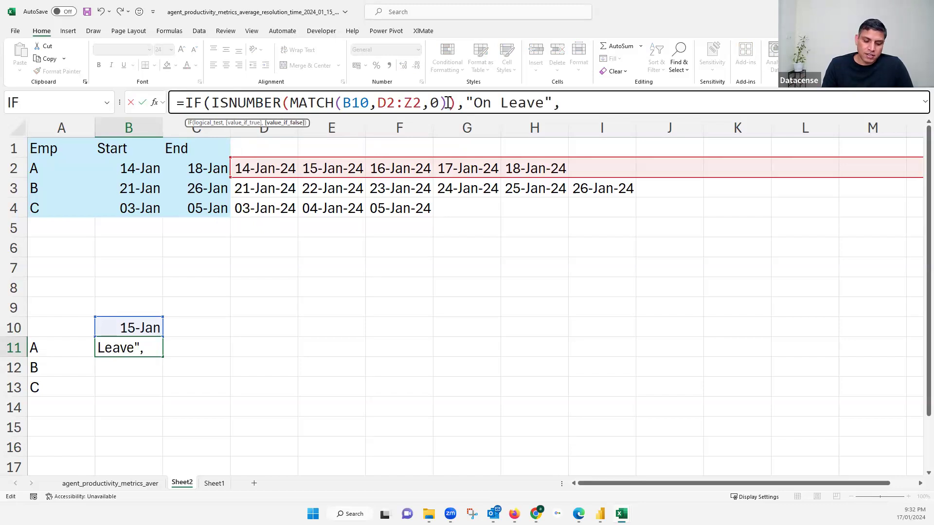
text("Abesn)
key(BackSpace)
text(ent"))
key(ctrl+Return)
key(Return)
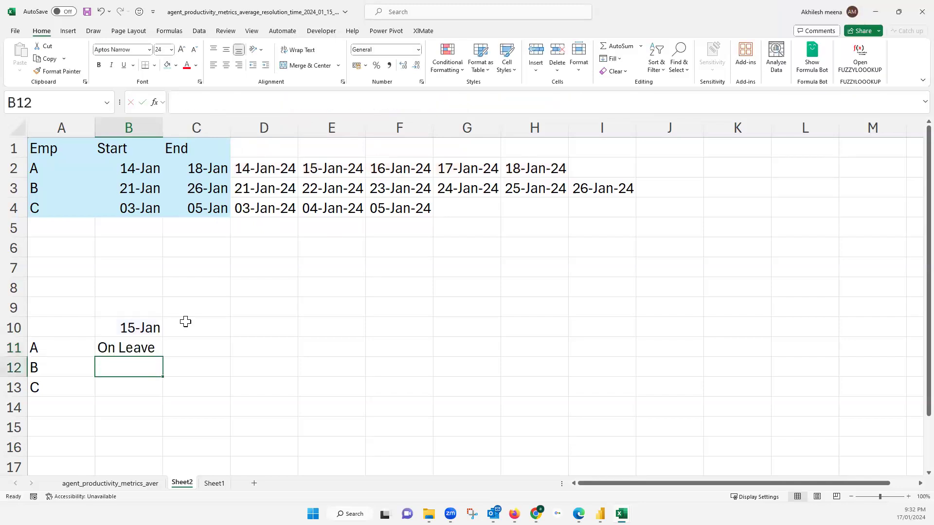
- Make the B10 reference in the B11 formula absolute as $B$10
click(151, 346)
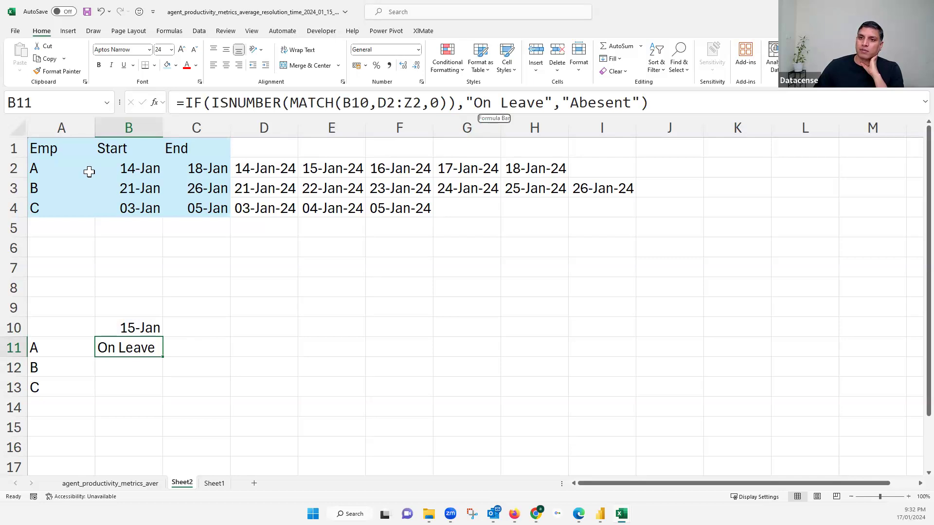
click(109, 123)
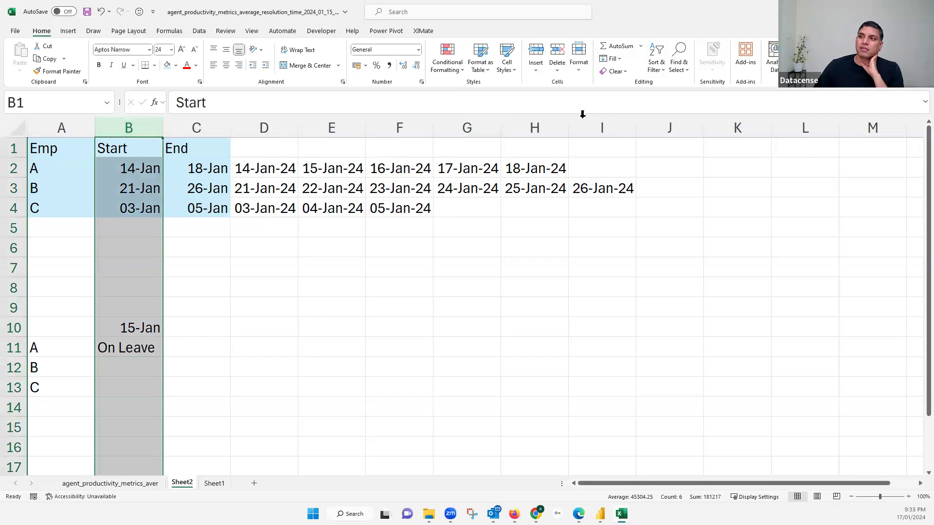
click(128, 348)
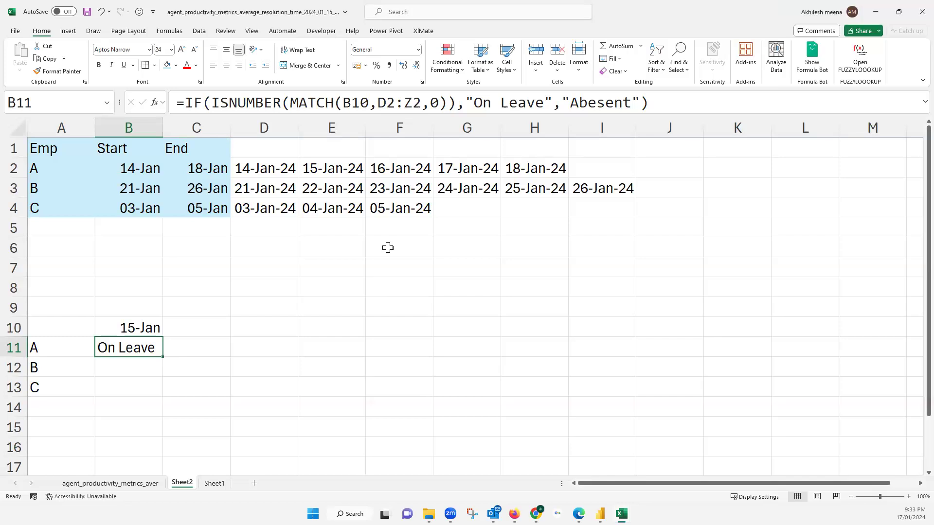
drag(163, 362, 343, 107)
double_click(350, 103)
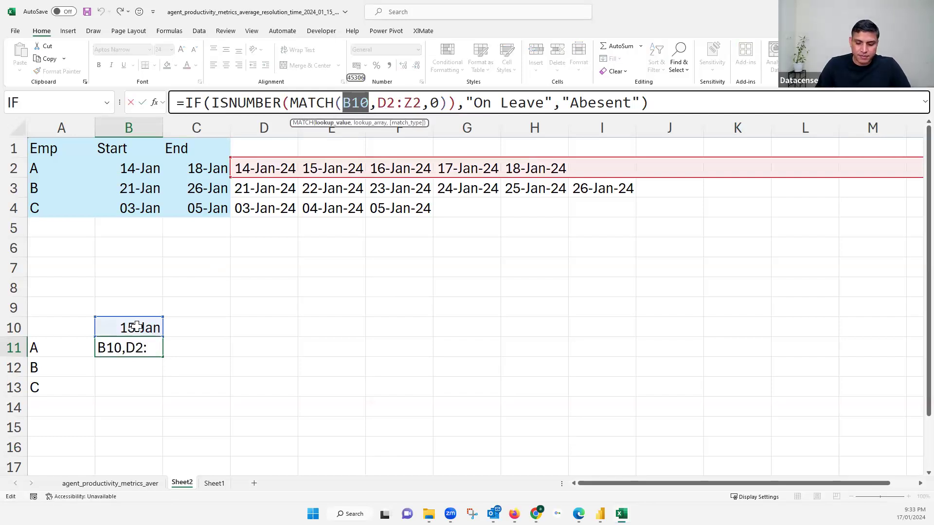
key(F4)
key(Return)
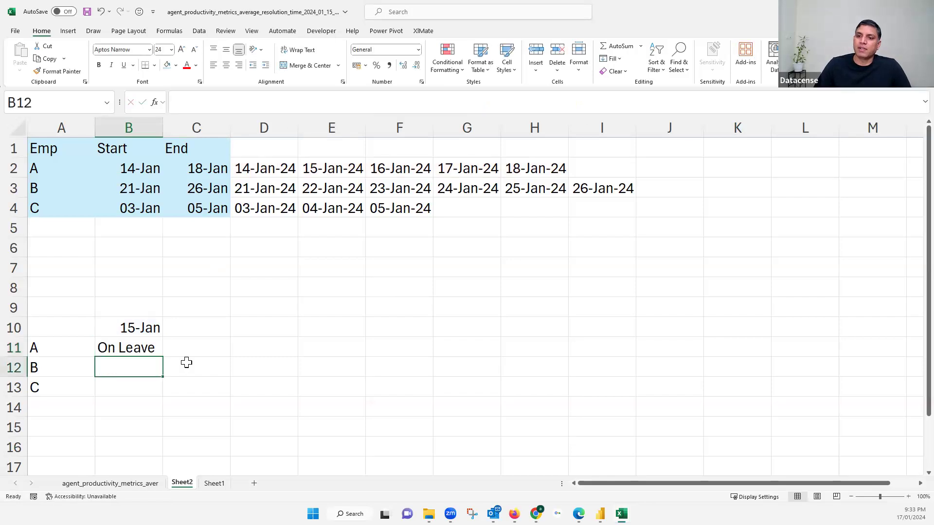
- Copy the leave status formula from B11 down to B12:B13 for employees B and C
click(146, 349)
drag(163, 356, 160, 395)
click(132, 392)
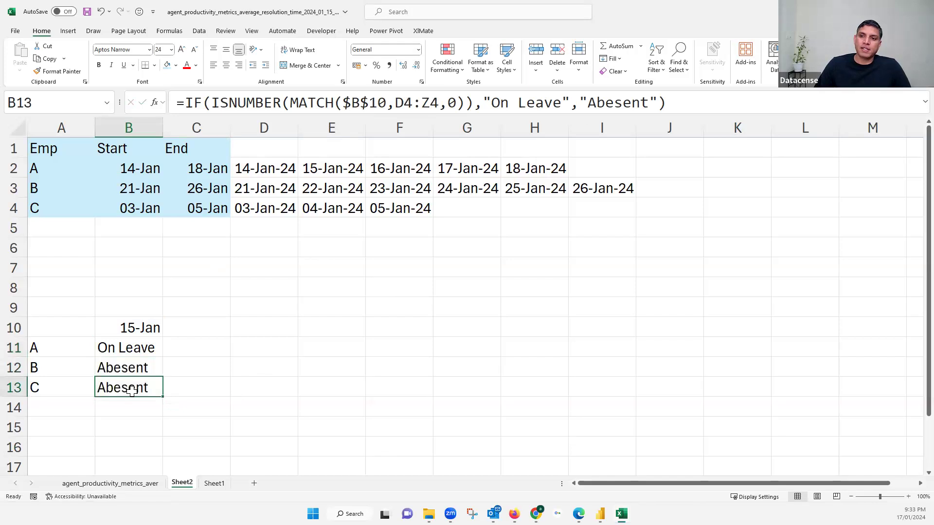
- Compare the status formula in B12 and the employee list in A11:A13 with the leave records and expanded dates in rows 2 to 4
drag(264, 188, 601, 204)
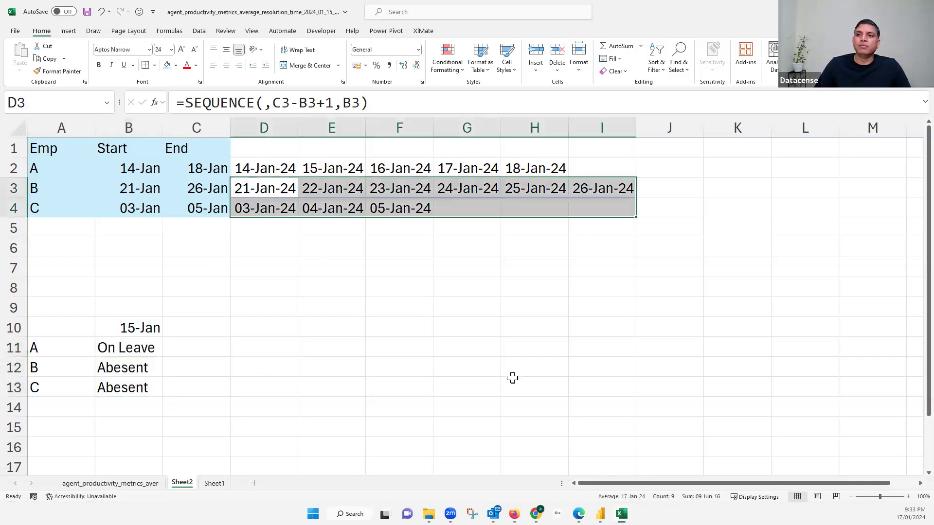
click(337, 335)
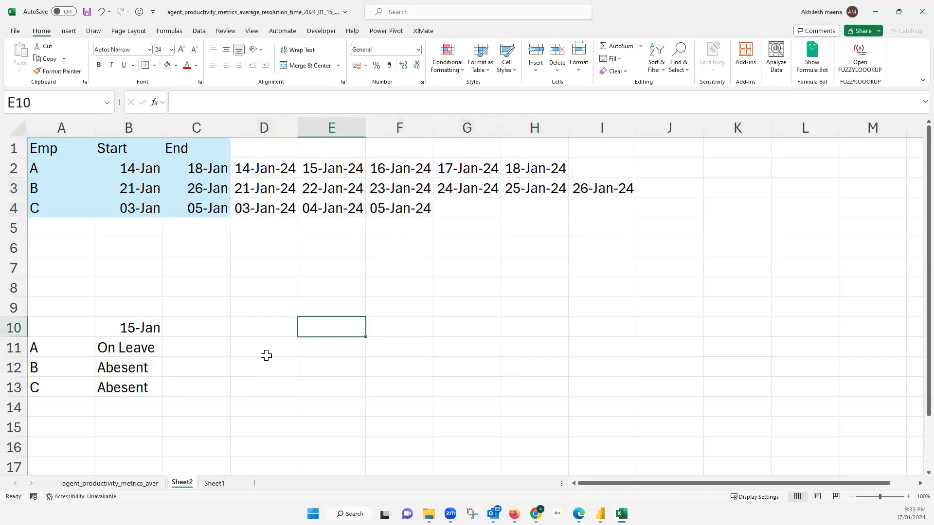
click(149, 370)
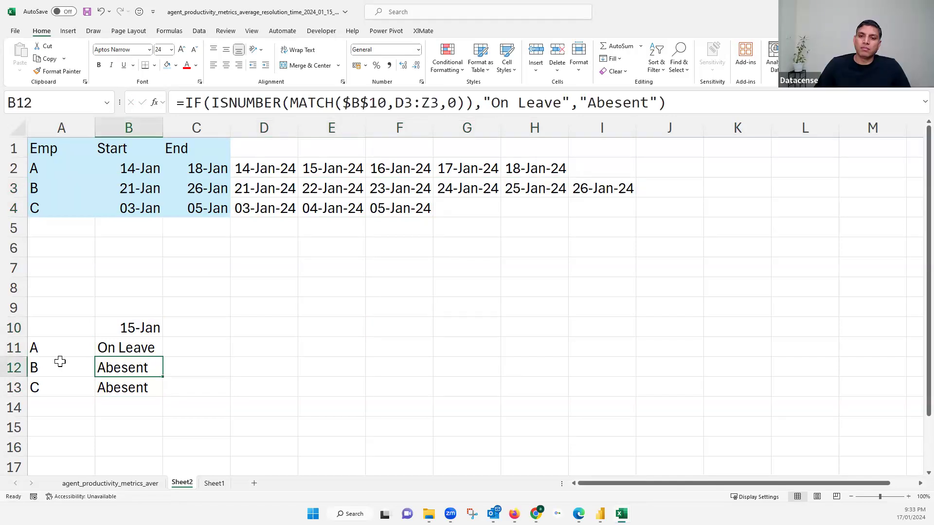
drag(63, 349, 64, 388)
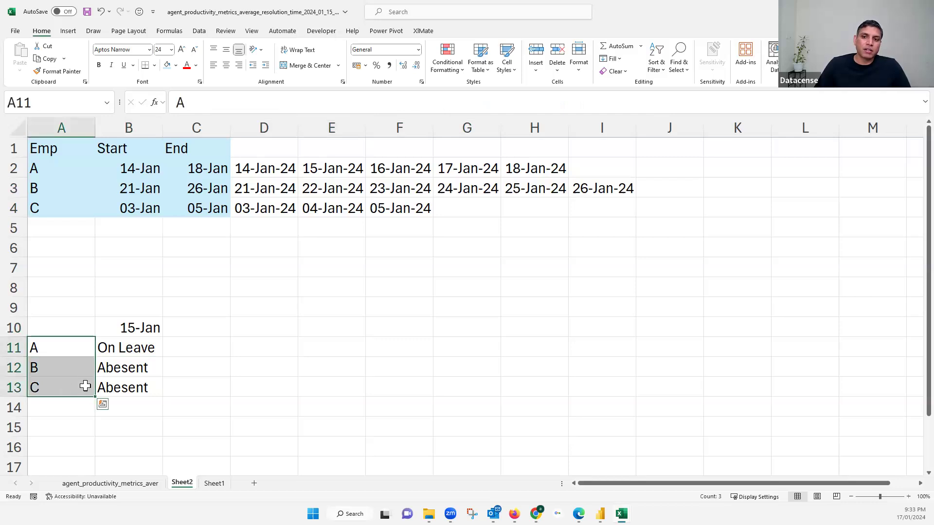
click(126, 372)
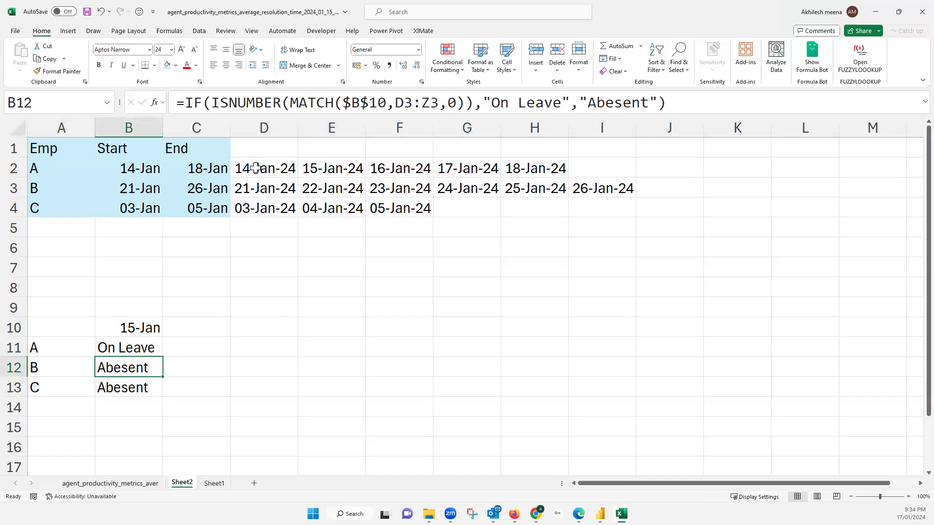
drag(63, 166, 344, 208)
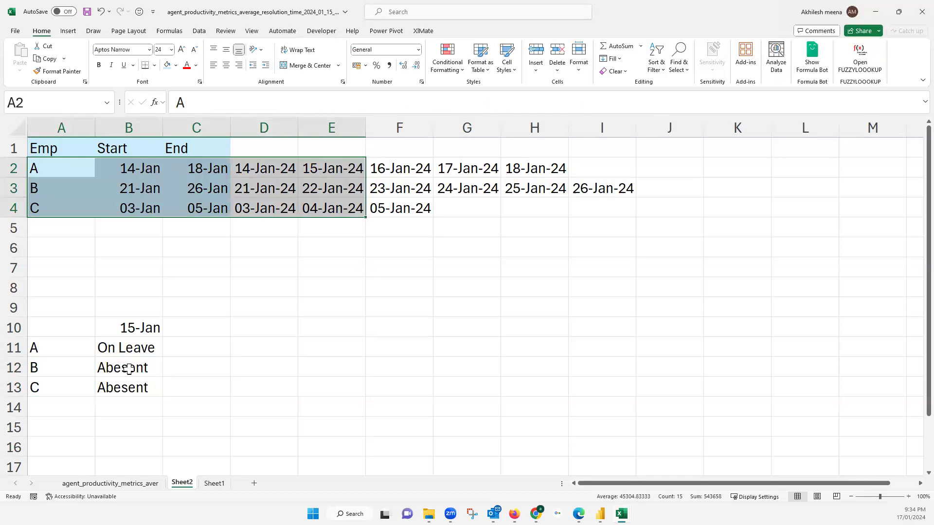
- Check the leave status formula in B12 and save the workbook
click(129, 369)
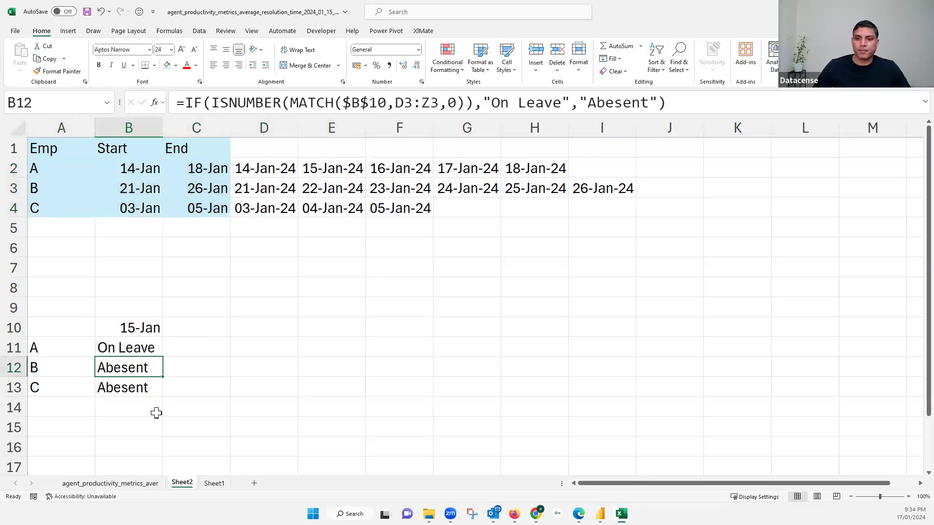
key(ctrl+s)
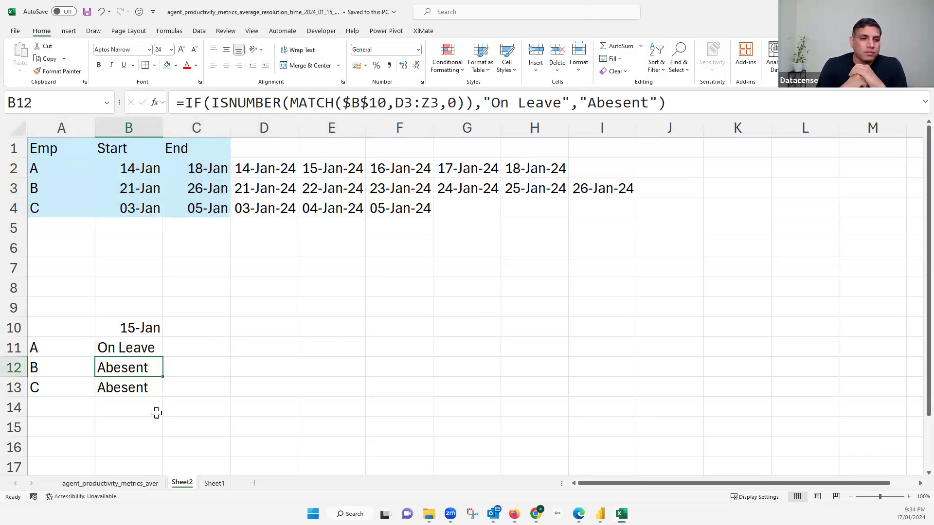
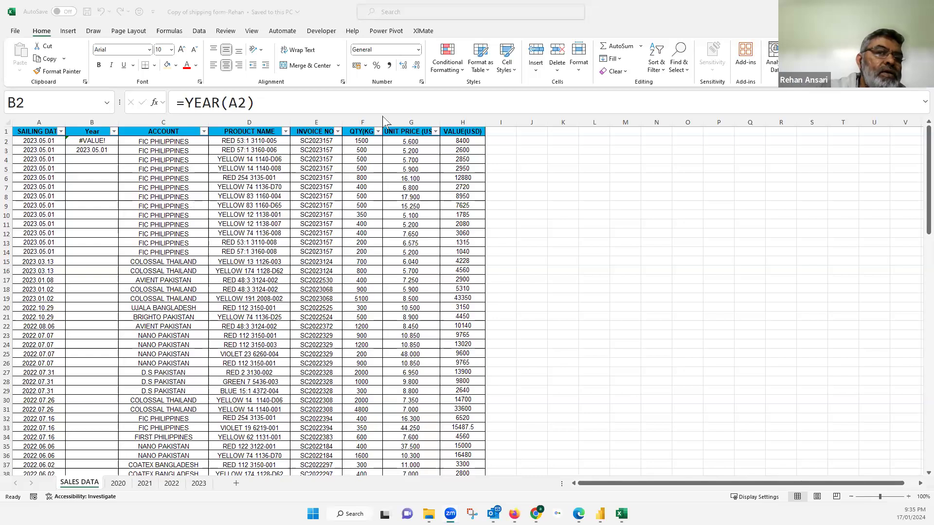
- Examine the first sailing date in A2 and the YEAR and TEXT formulas in B2 and B3 of the SALES DATA sheet
click(99, 139)
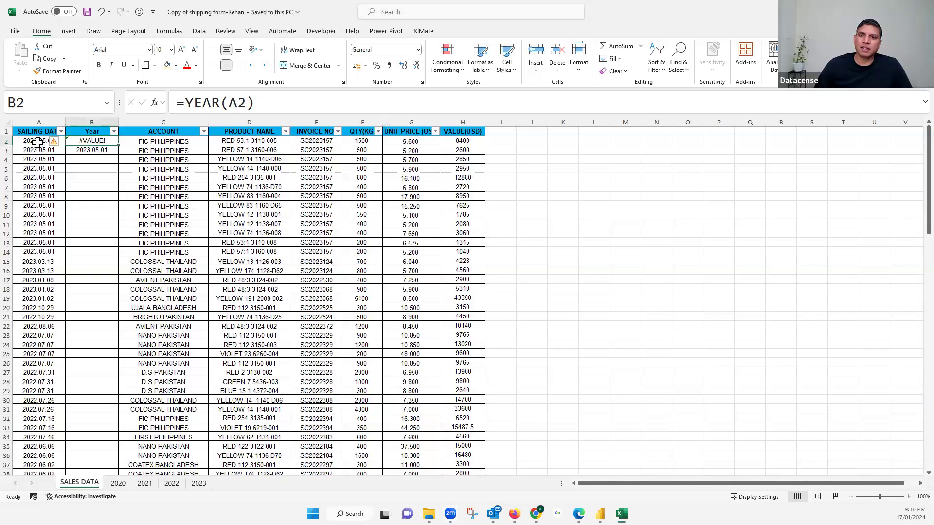
ctrl+scroll(94, 200, up, 2)
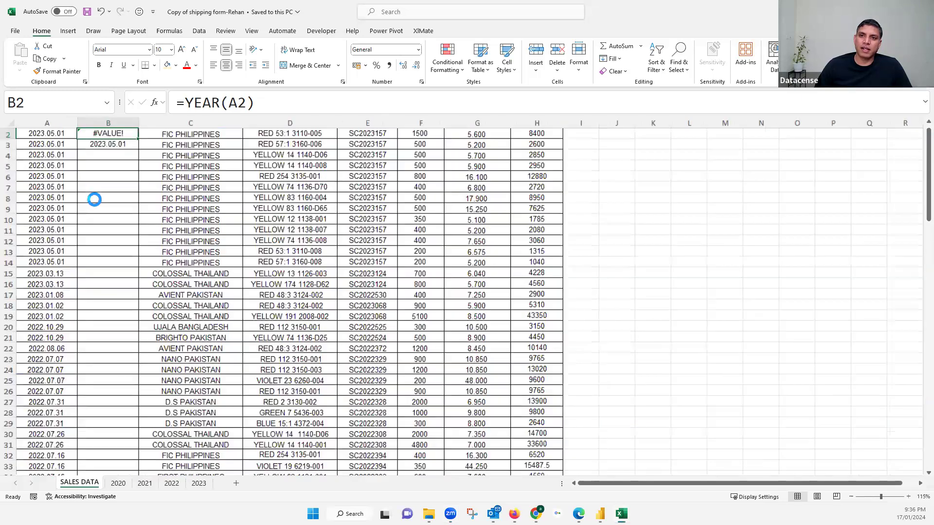
ctrl+scroll(100, 201, up, 3)
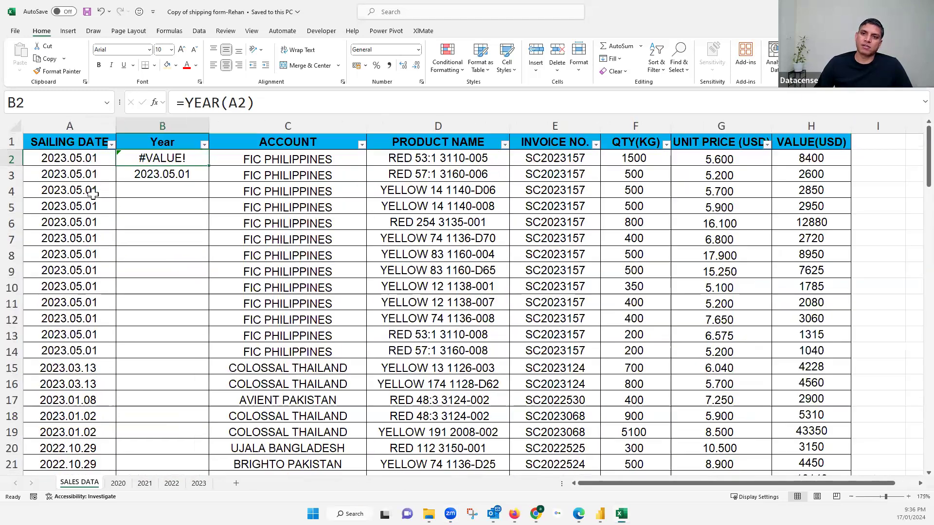
click(76, 162)
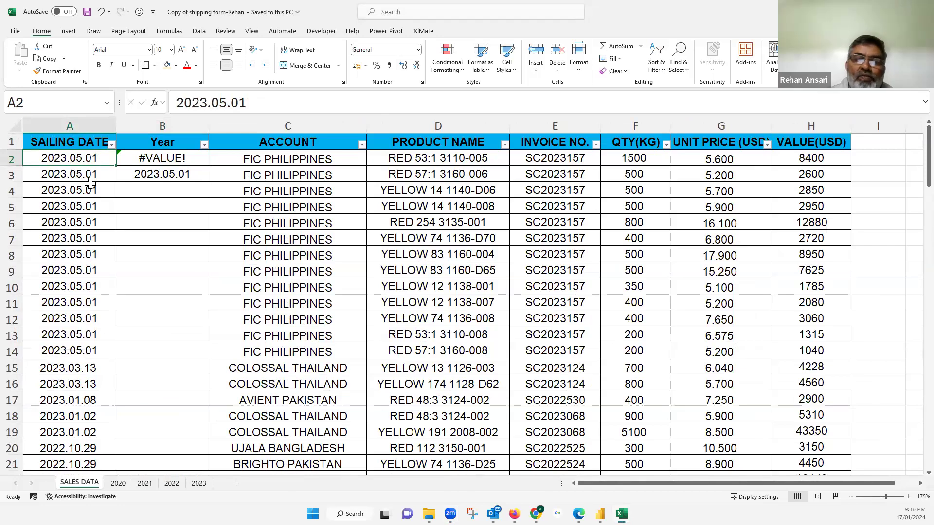
click(165, 158)
click(168, 169)
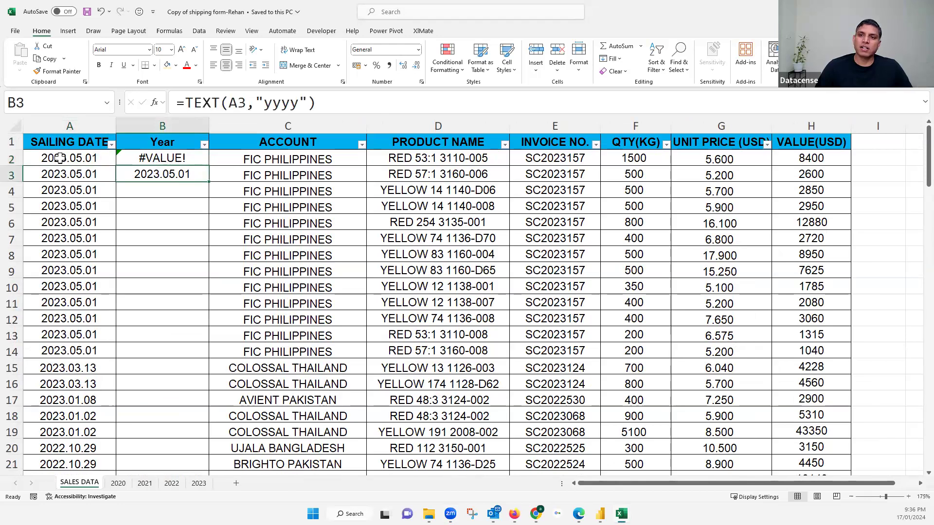
click(81, 158)
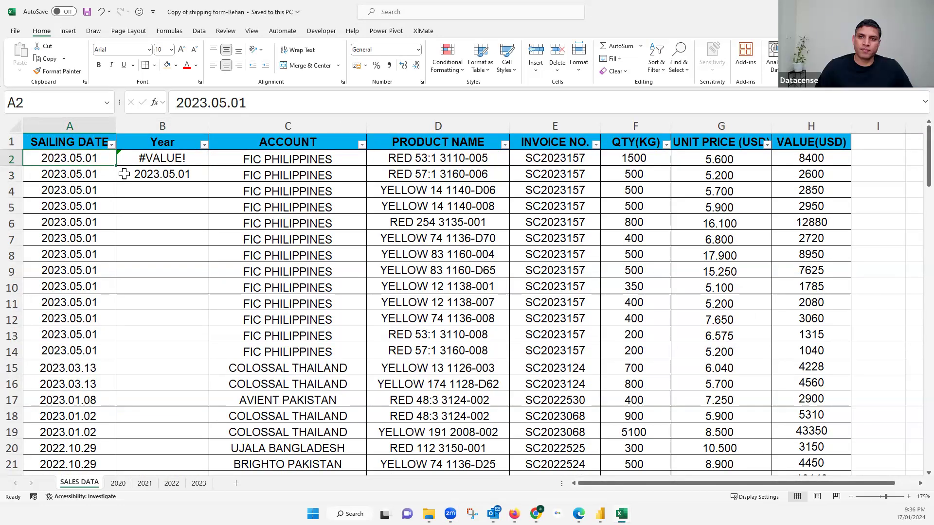
- Clear the YEAR and TEXT formulas from B2 and B3 in the Year column
click(134, 160)
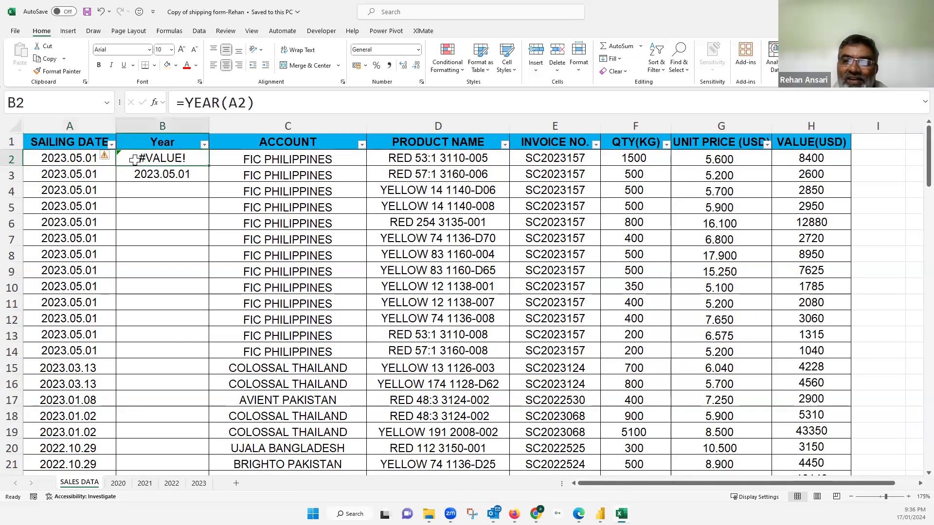
key(Delete)
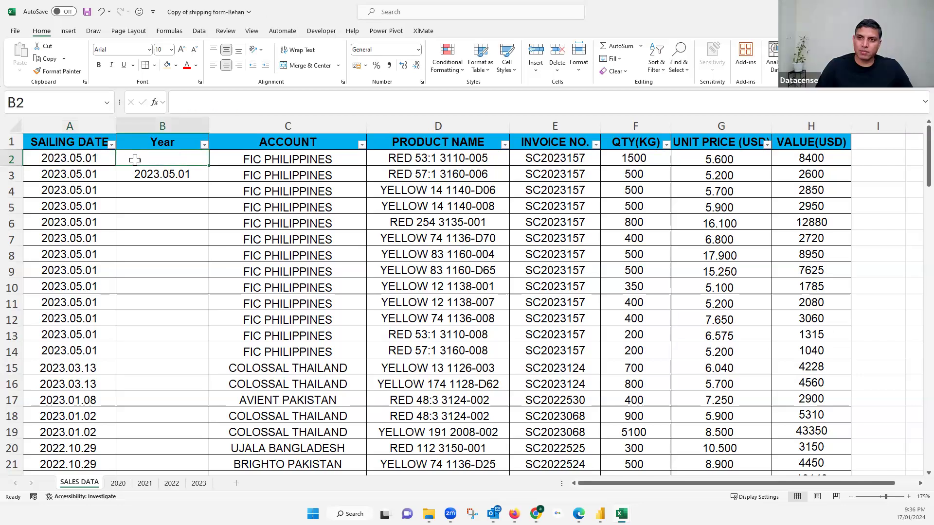
key(Down)
key(Delete)
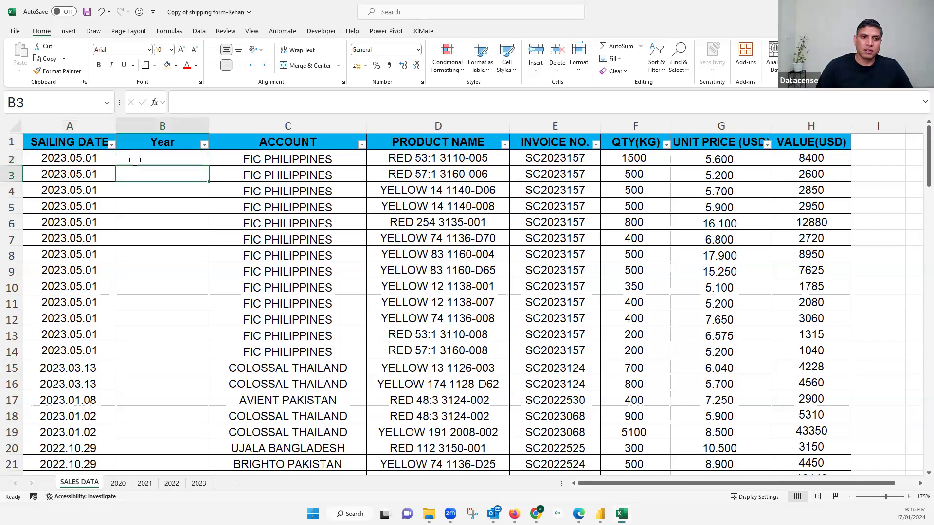
key(alt+Tab)
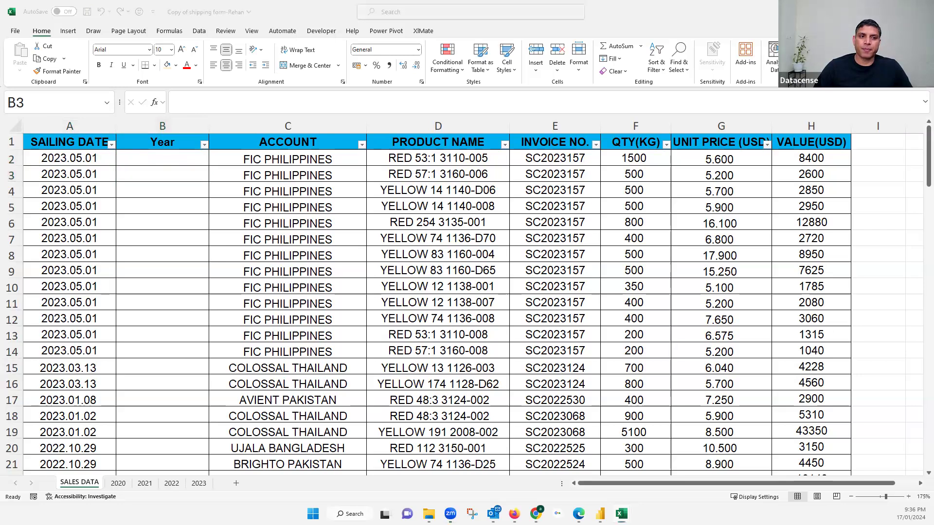
key(alt+Tab)
- Try to convert the text date with =DATEVALUE(A2) in B2, and clear the formula again
click(154, 160)
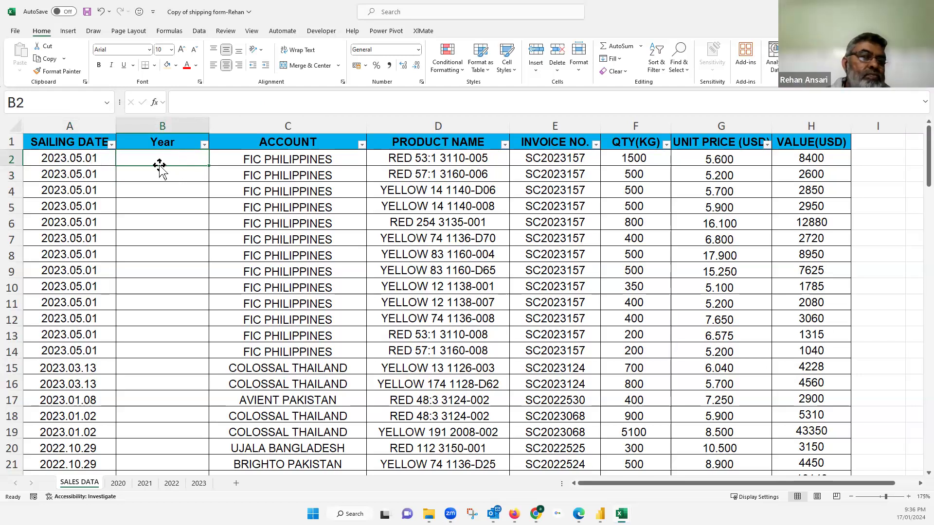
text(=d)
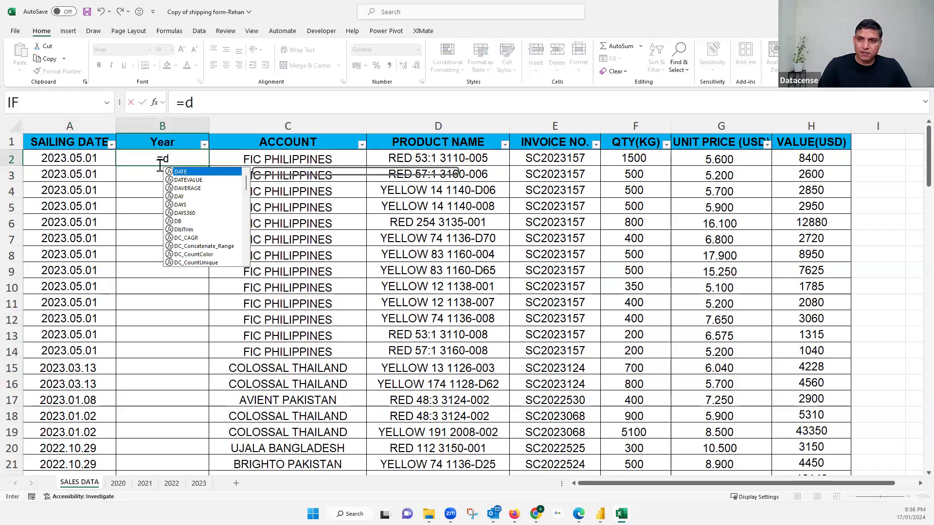
text(at)
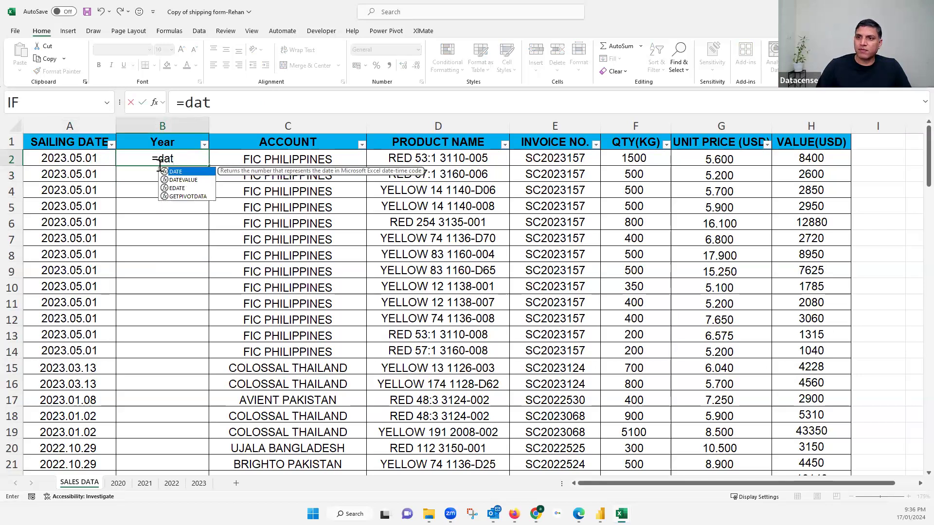
click(184, 180)
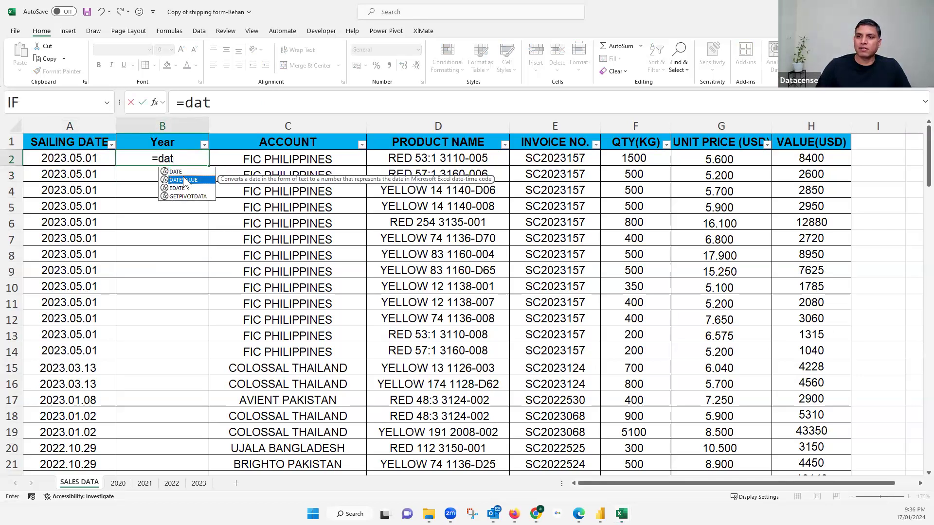
key(Tab)
click(78, 160)
key(Return)
click(162, 155)
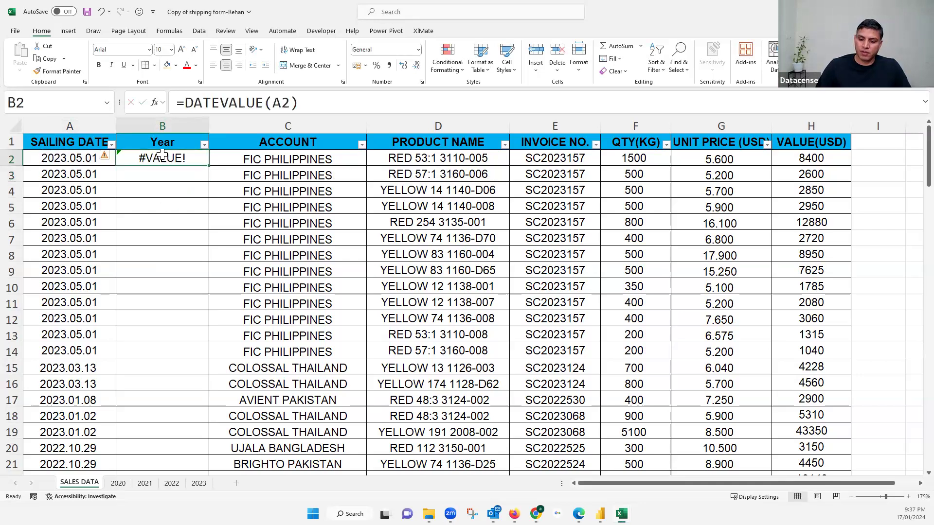
key(Delete)
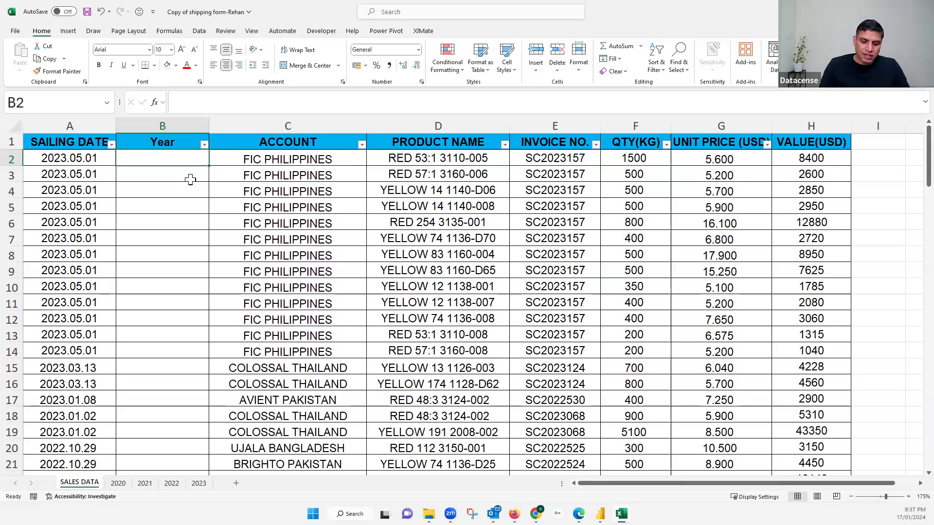
- Extract the year from the first sailing date in B2 with =LEFT(A2,4)
text(le)
key(BackSpace)
key(BackSpace)
text(=)
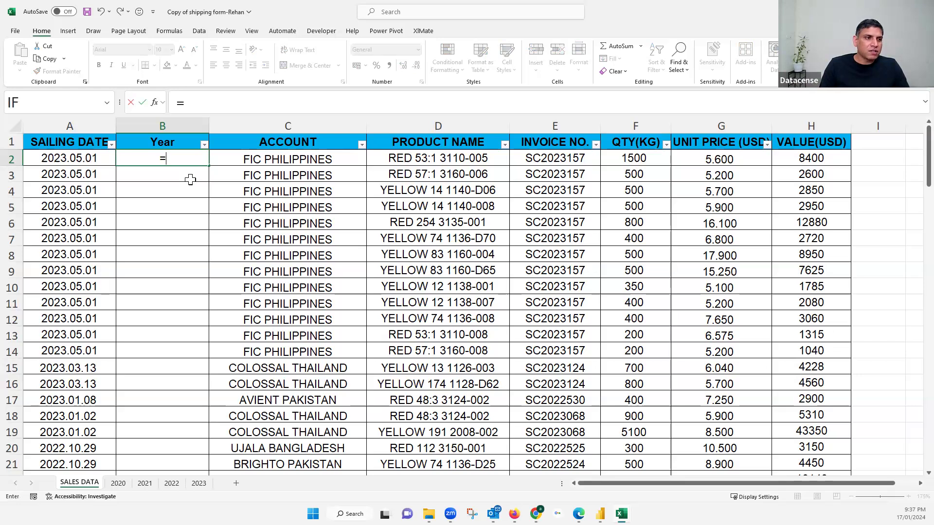
text(le)
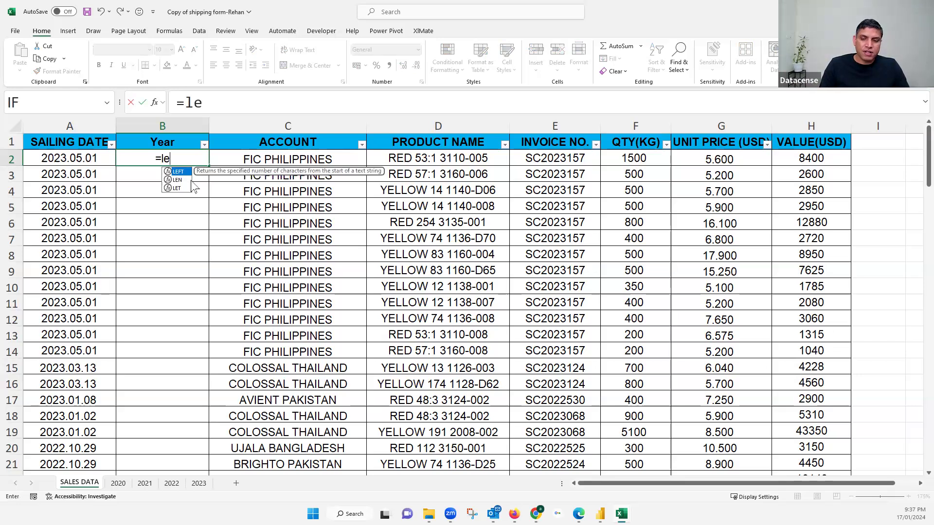
key(Tab)
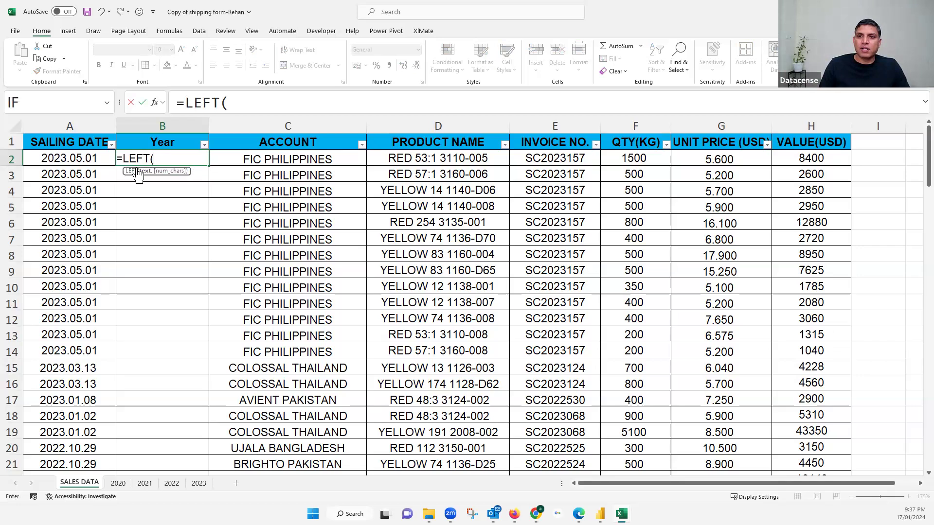
click(85, 156)
text(,4))
key(Return)
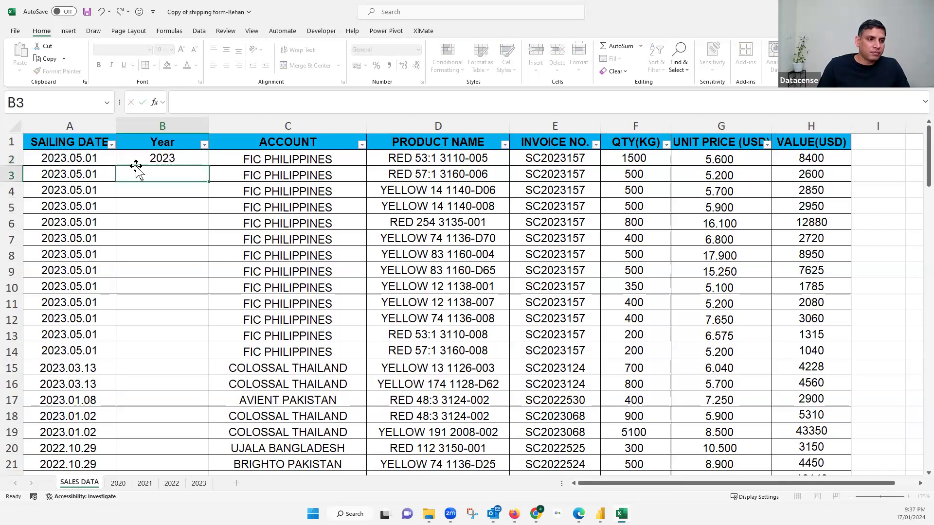
- Fill the LEFT formula from B2 down the rest of the Year column's data rows
click(206, 164)
key(ctrl+shift+Down)
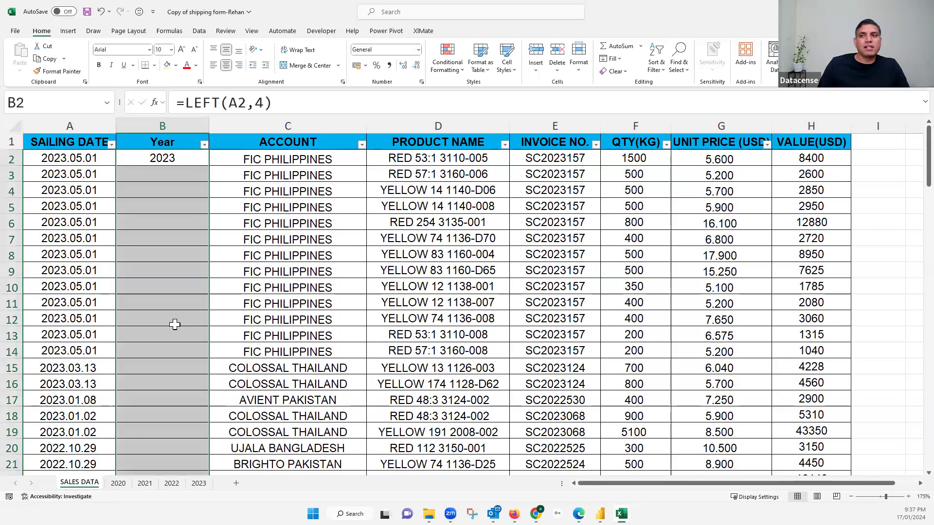
key(ctrl+d)
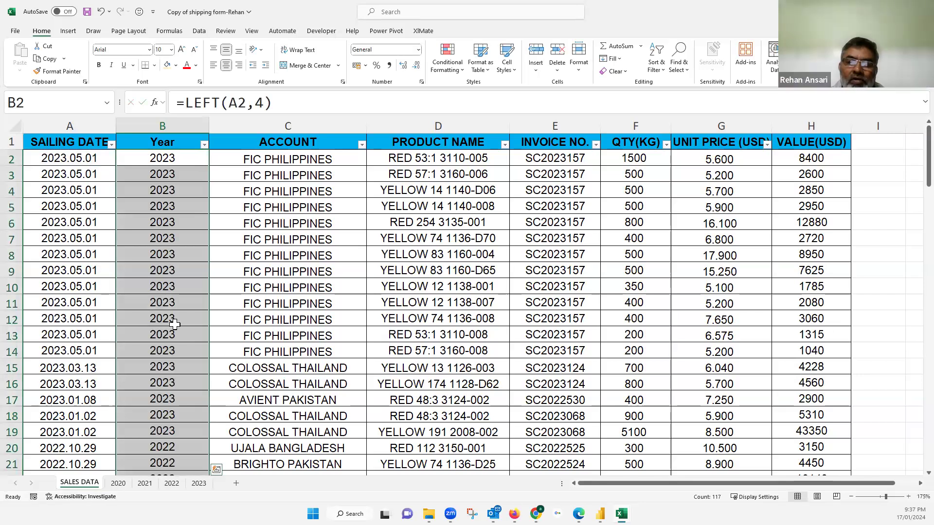
- Copy the SAILING DATE column with its header, A1:A118, into cell A1 of a new worksheet
click(91, 158)
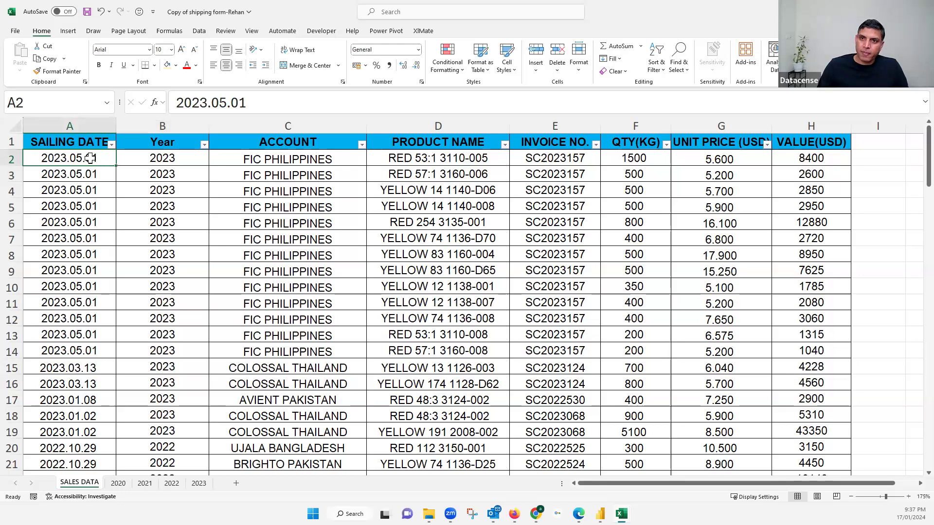
click(90, 144)
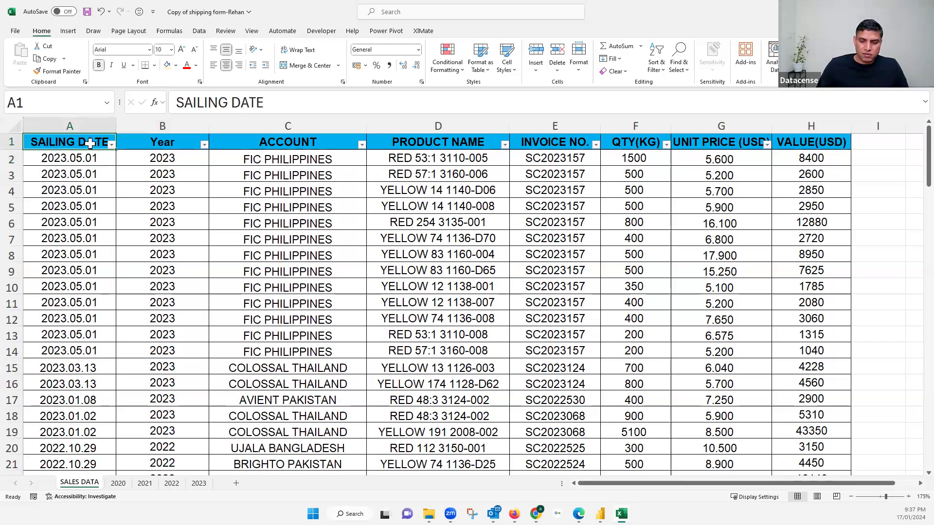
key(ctrl+shift+Down)
key(ctrl+c)
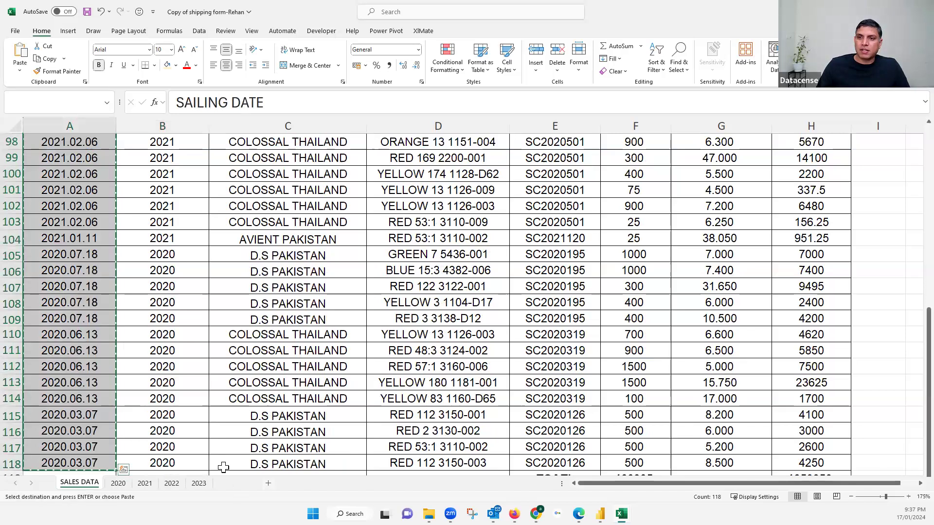
key(shift+F11)
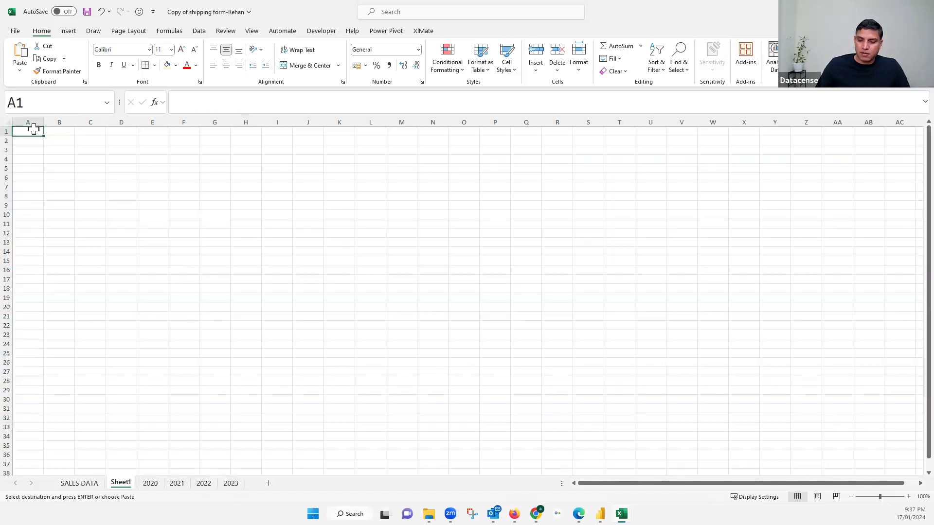
key(ctrl+space)
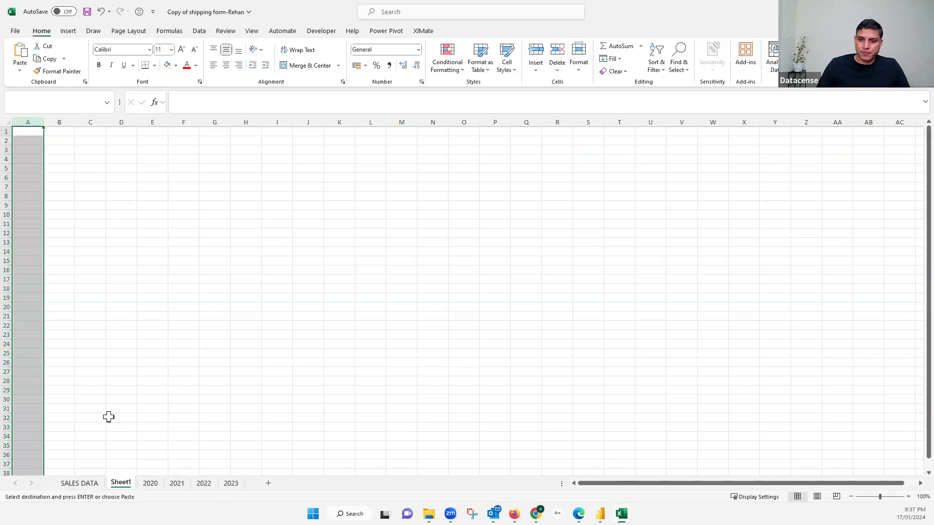
key(ctrl+Page_Up)
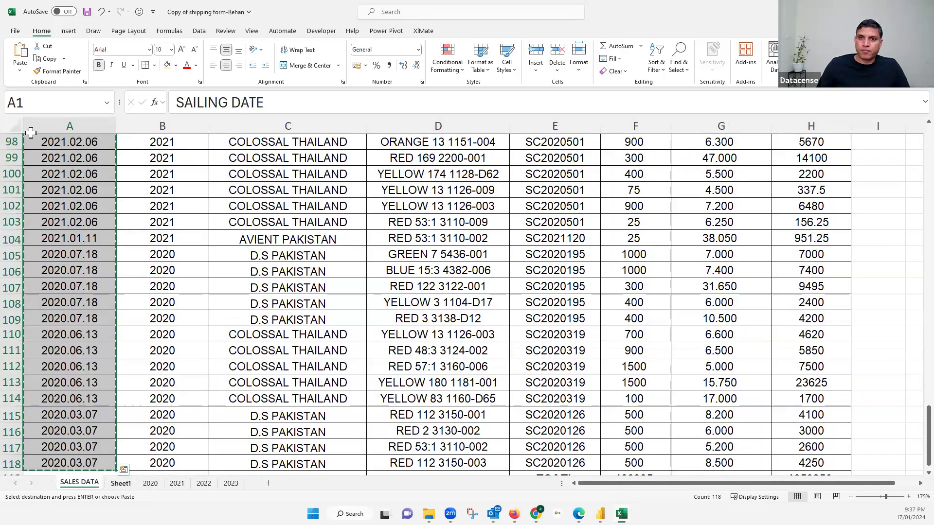
key(ctrl+Page_Down)
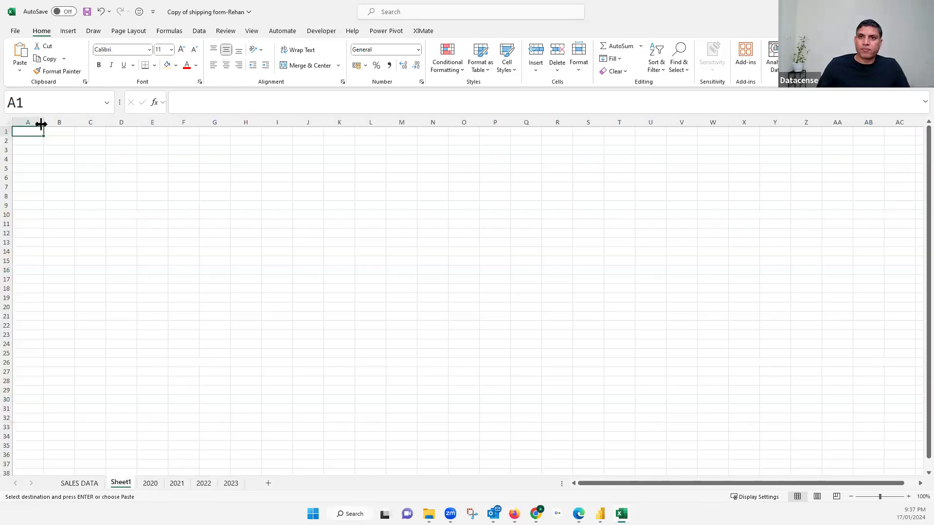
key(ctrl+v)
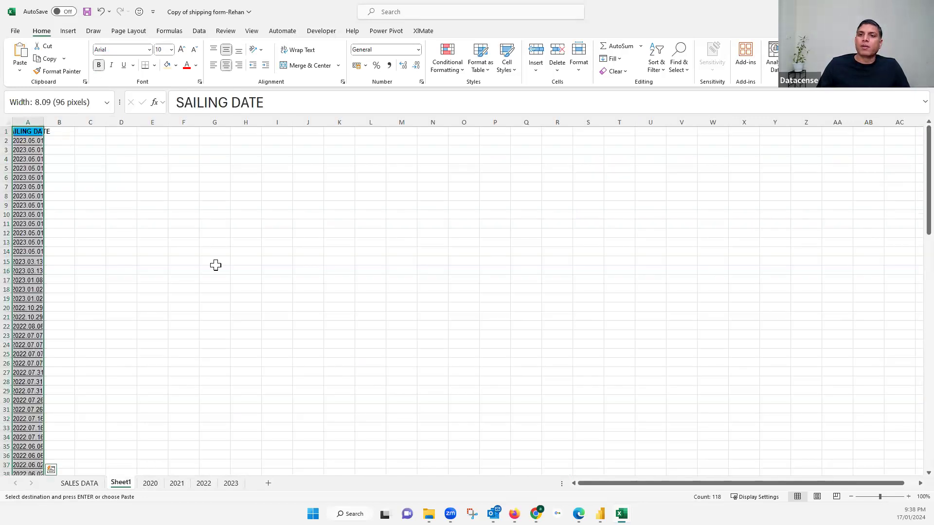
scroll(215, 265, up, 2)
scroll(161, 168, up, 7)
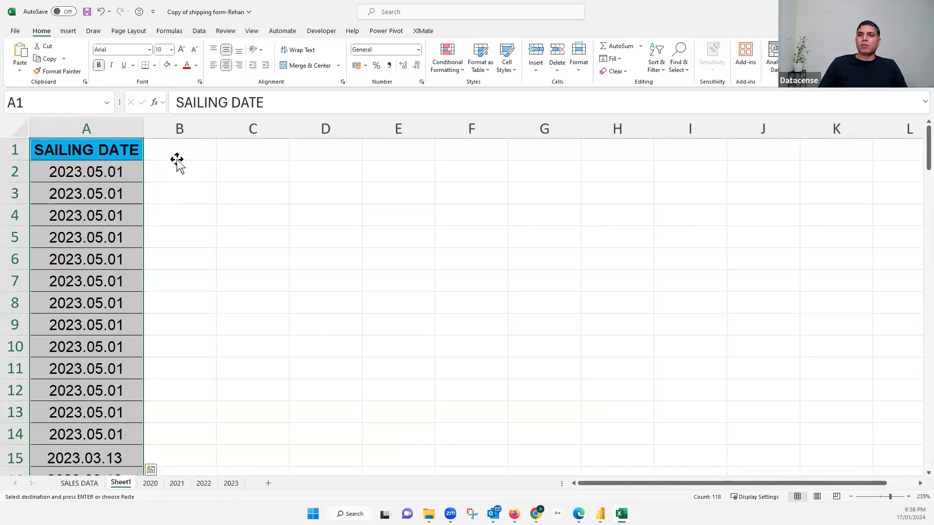
- Convert the pasted sailing dates in A1:A118 into a table with headers
click(178, 163)
key(Up)
key(Escape)
key(ctrl+t)
click(528, 322)
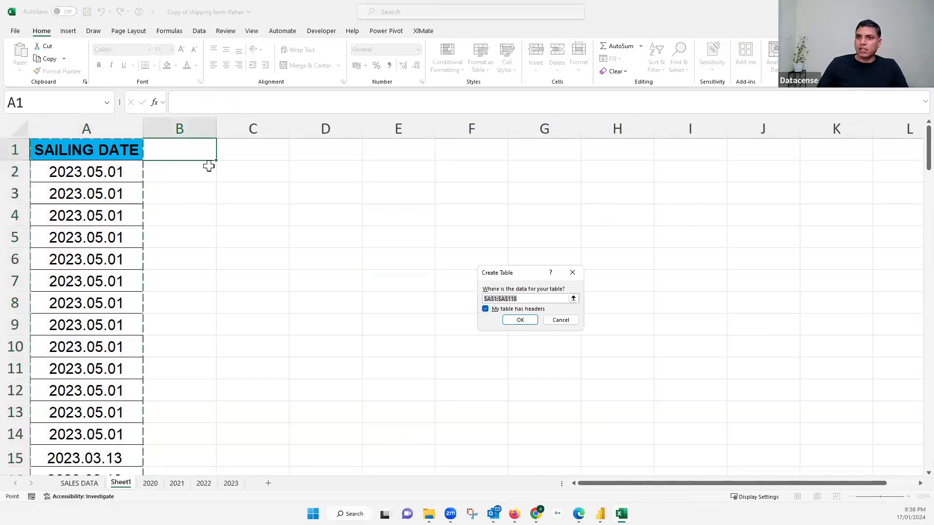
- Add a table column headed Date in B1, beside the SAILING DATE column
click(191, 150)
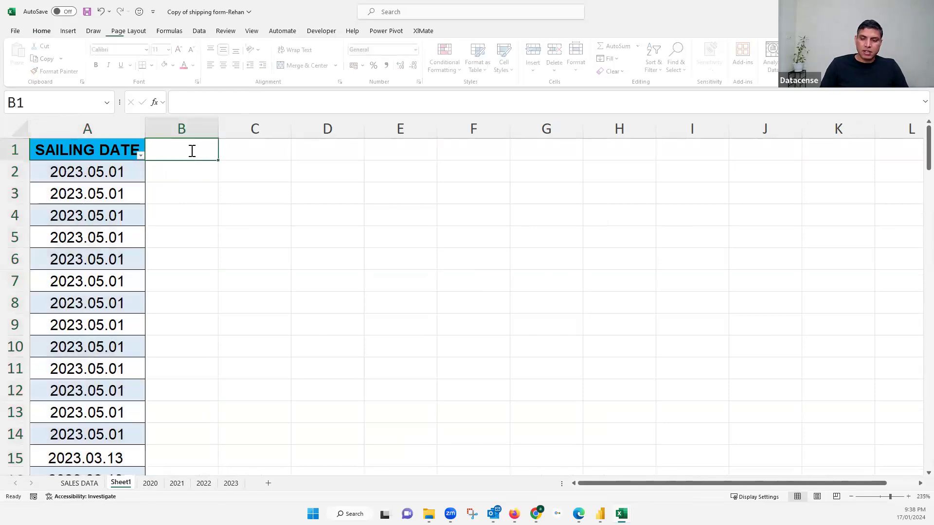
text(Date)
key(Return)
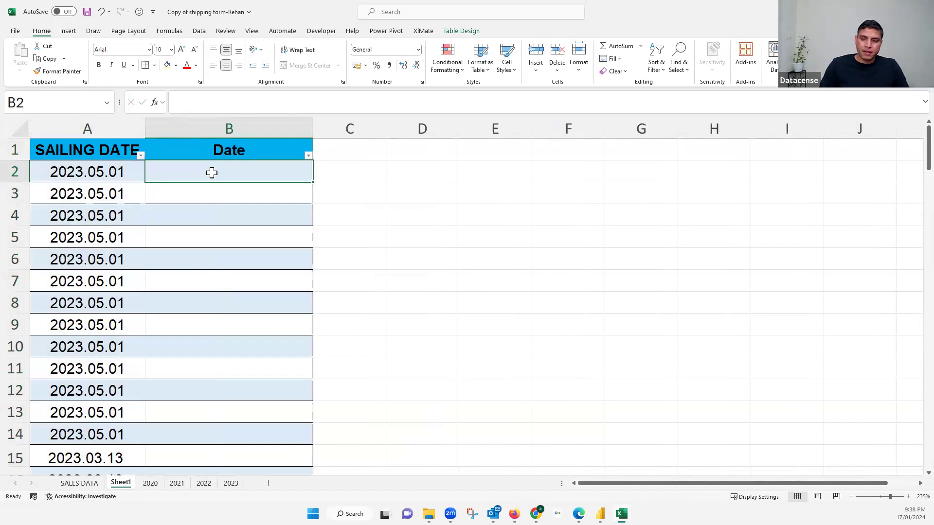
- Begin a DATE formula in B2 with LEFT(A2,4) as its year argument
text(=)
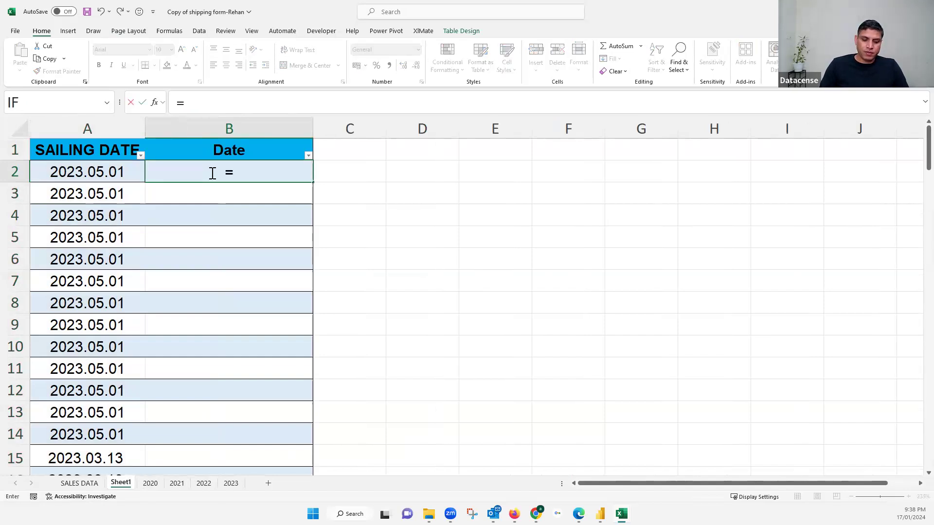
text(dat)
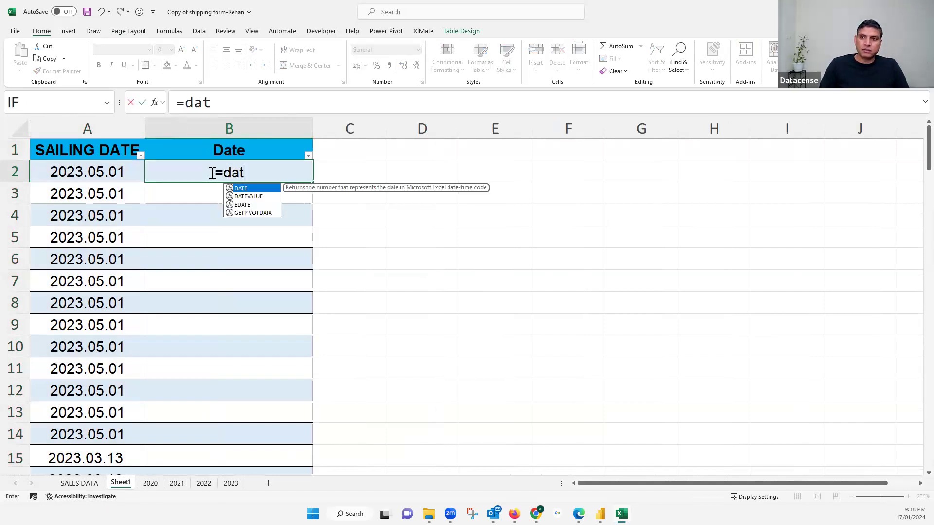
key(Tab)
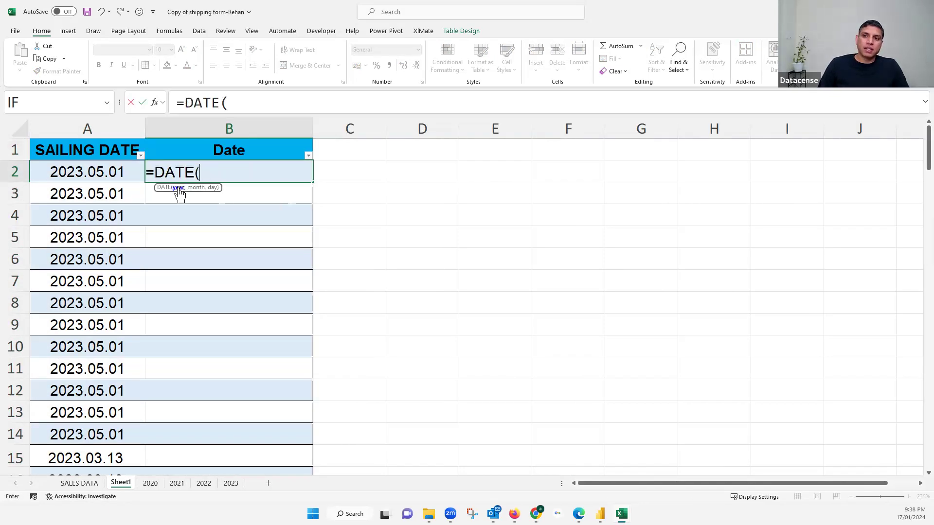
text(lef)
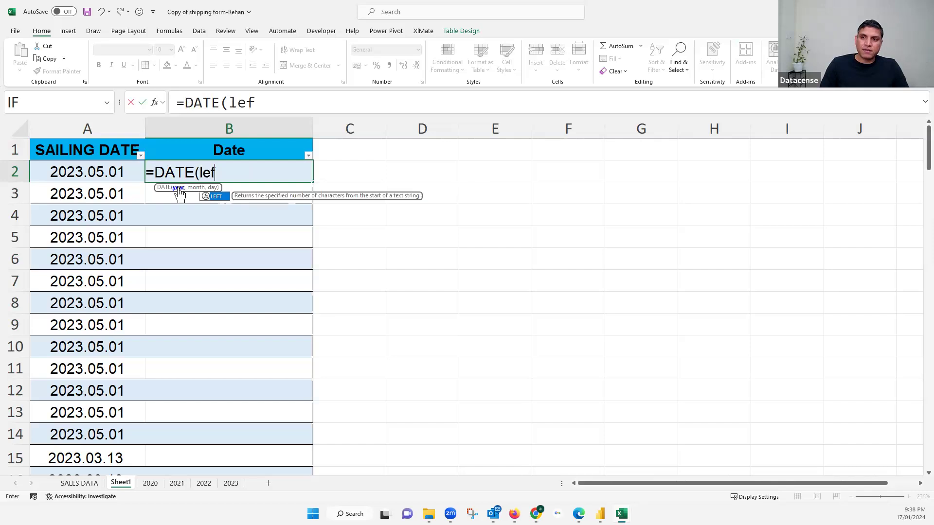
key(Tab)
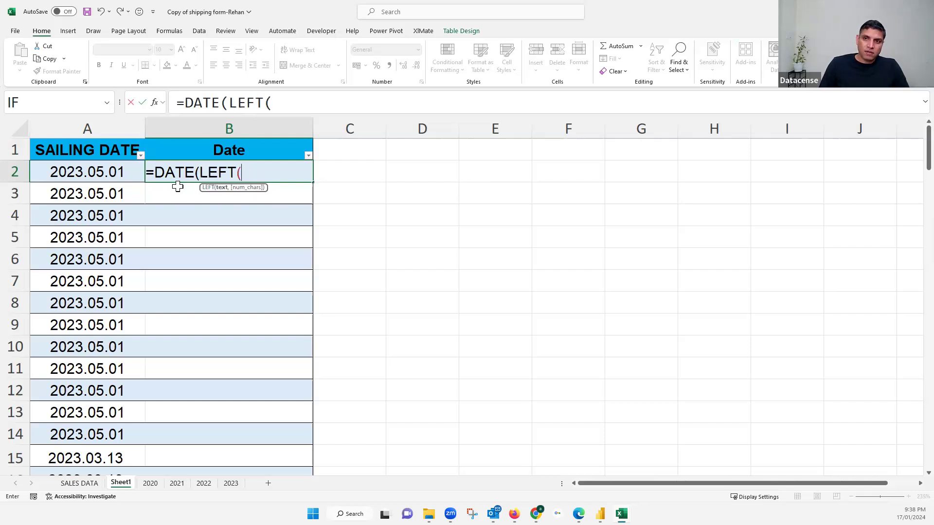
click(110, 173)
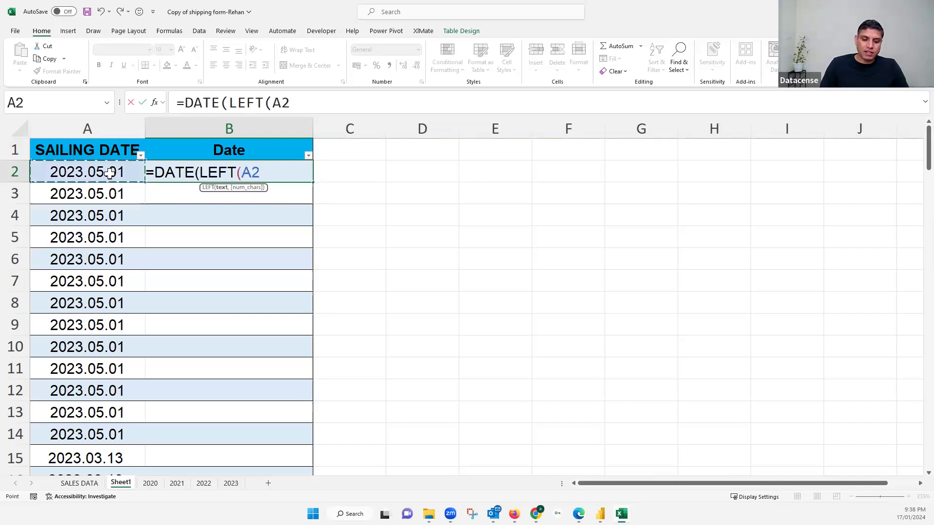
text(,4)
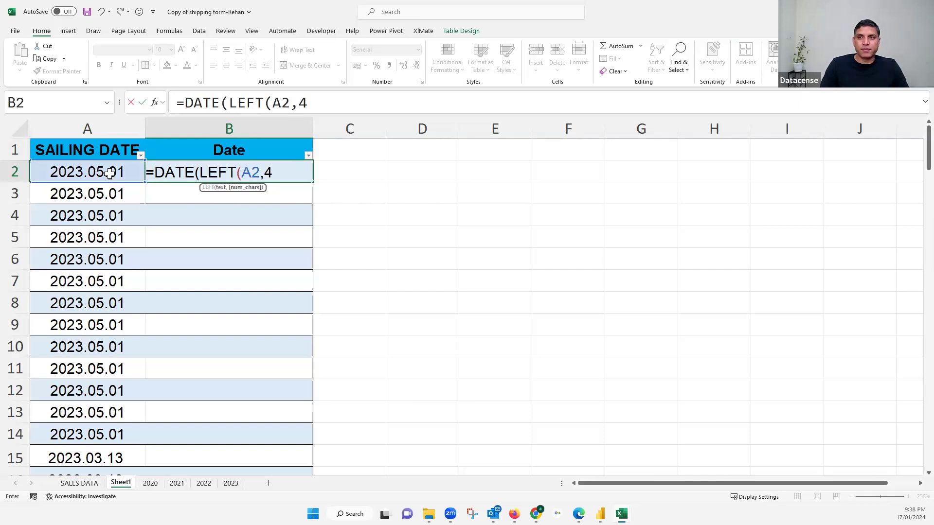
text(),)
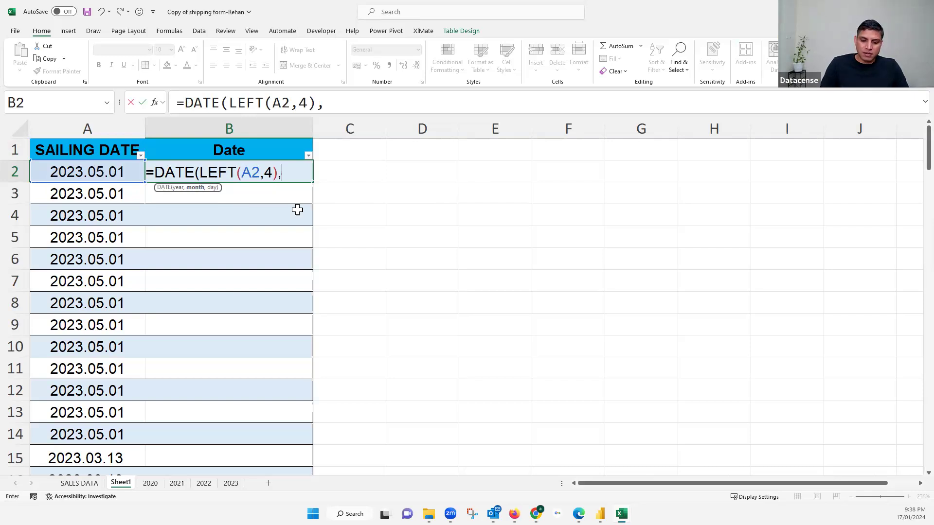
- Add MID(A2,6,2) as the month argument of the DATE formula in B2
text(mid)
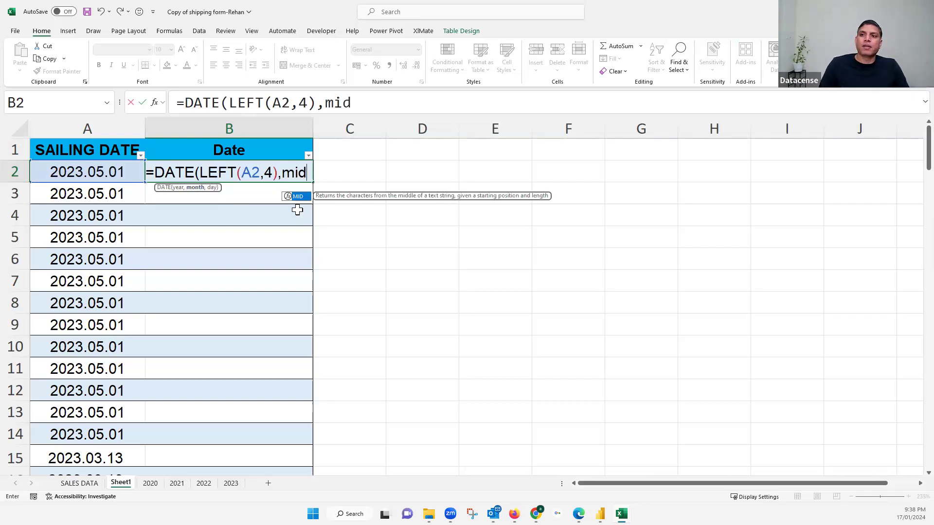
key(Tab)
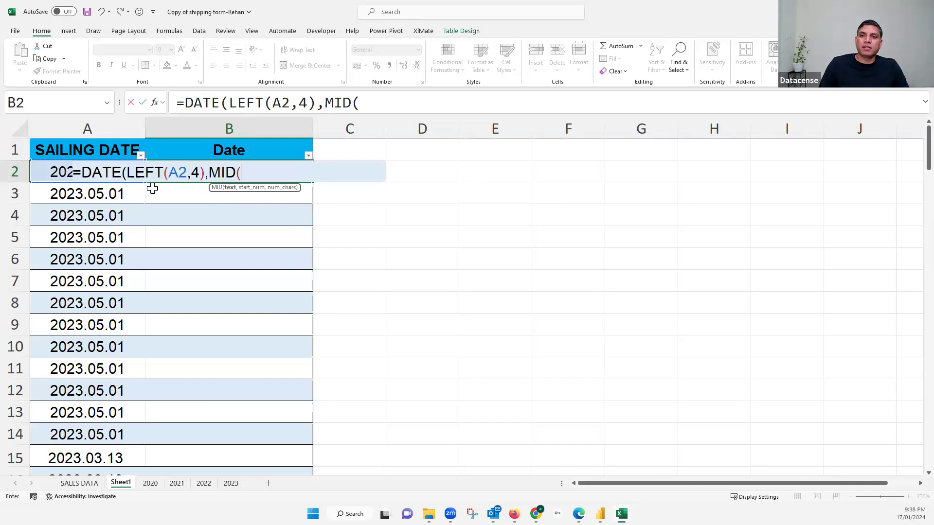
click(55, 172)
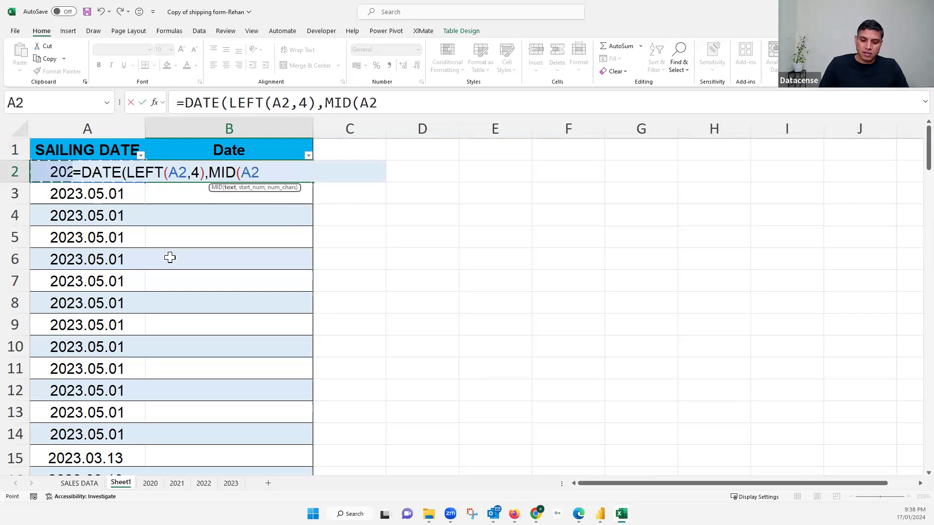
text(,)
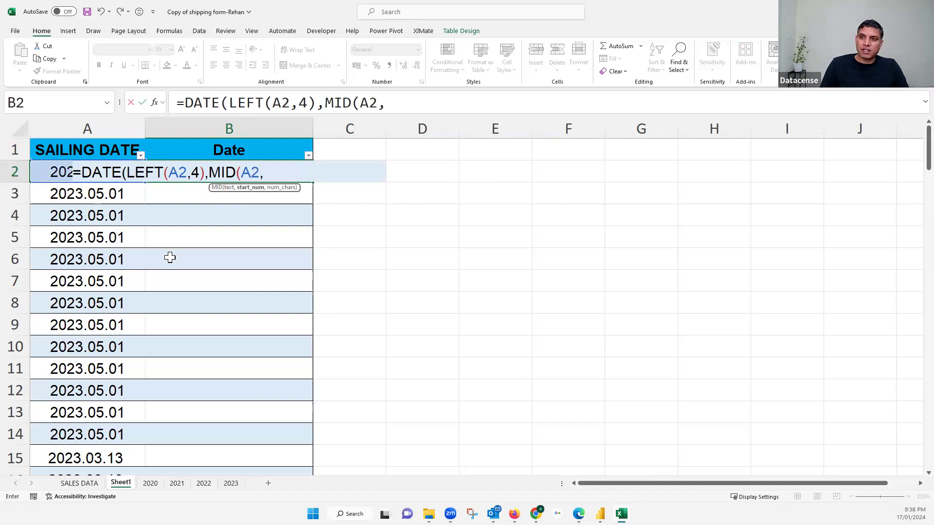
text(7)
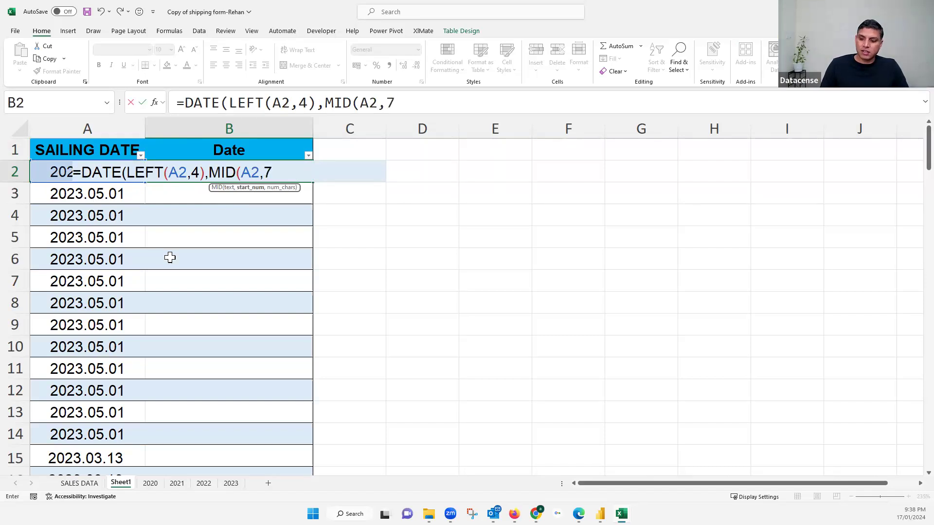
text(,2)
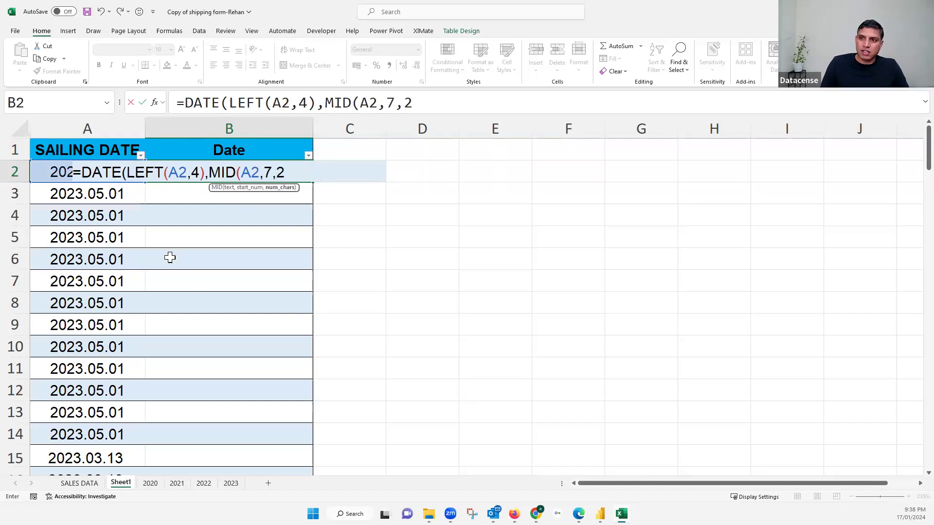
click(267, 170)
key(BackSpace)
text(6)
click(289, 172)
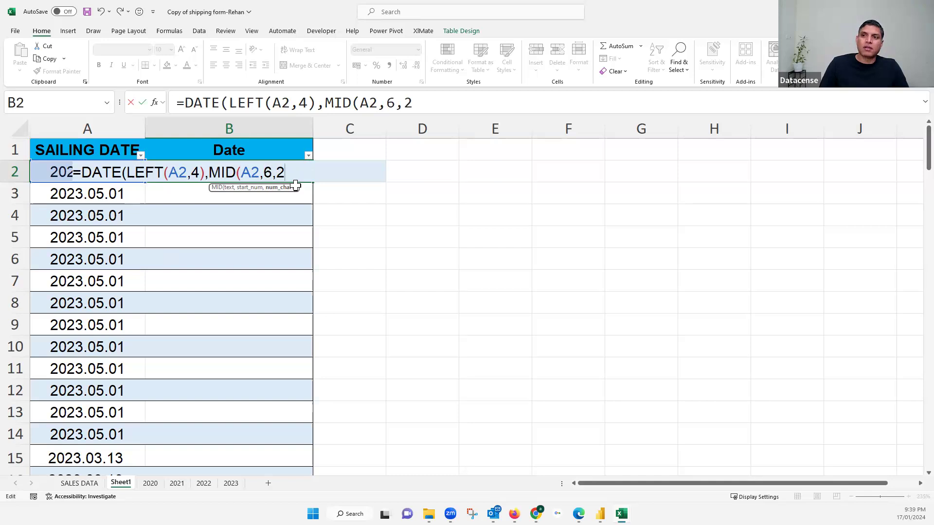
text())
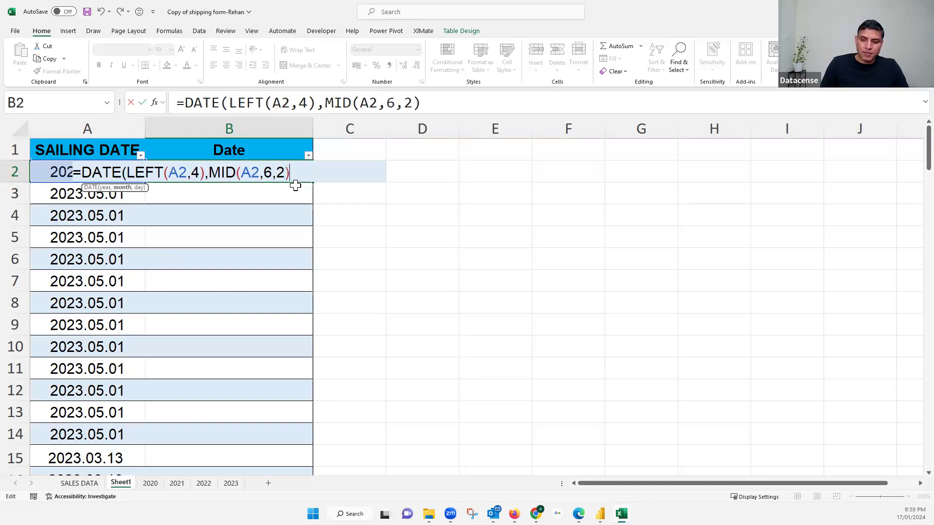
text(,)
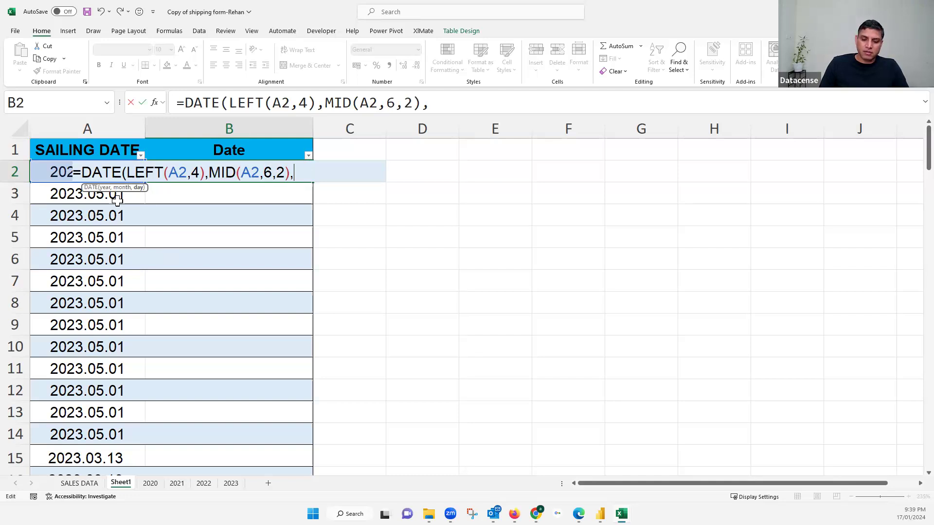
- Finish the B2 formula with RIGHT(A2,2) as the day: =DATE(LEFT(A2,4),MID(A2,6,2),RIGHT(A2,2))
text(rig)
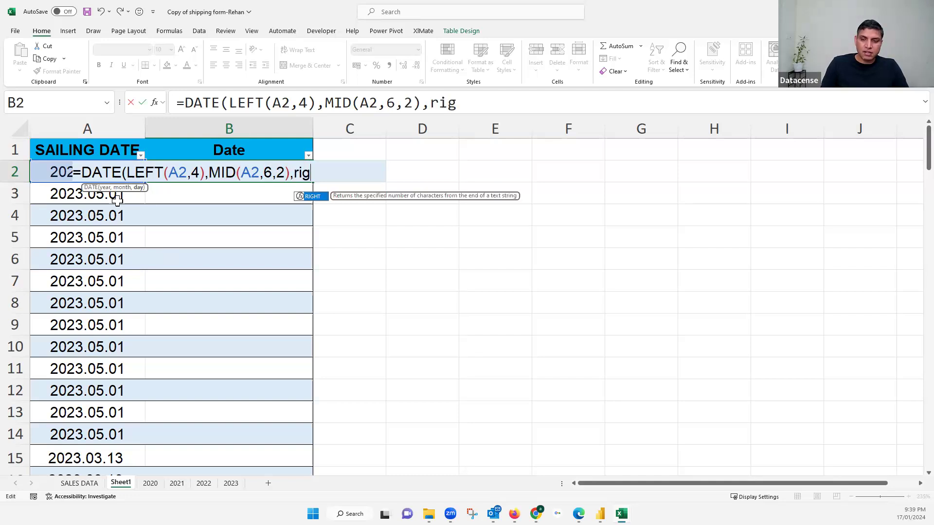
text(ht)
key(Tab)
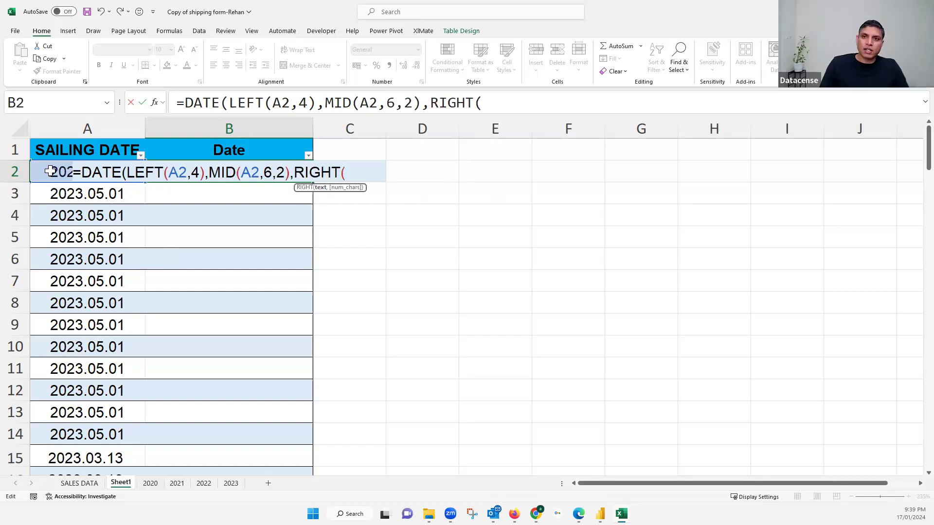
key(Left)
text(,)
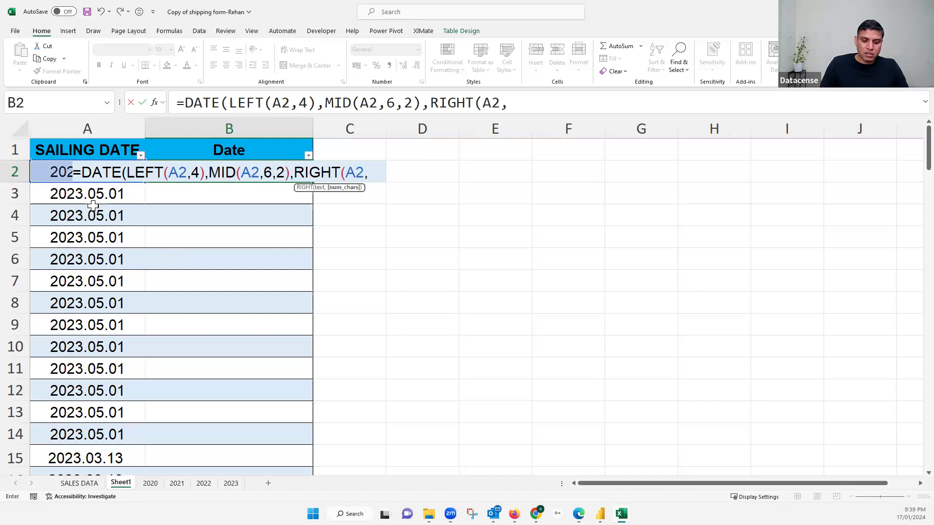
text(2)
text())
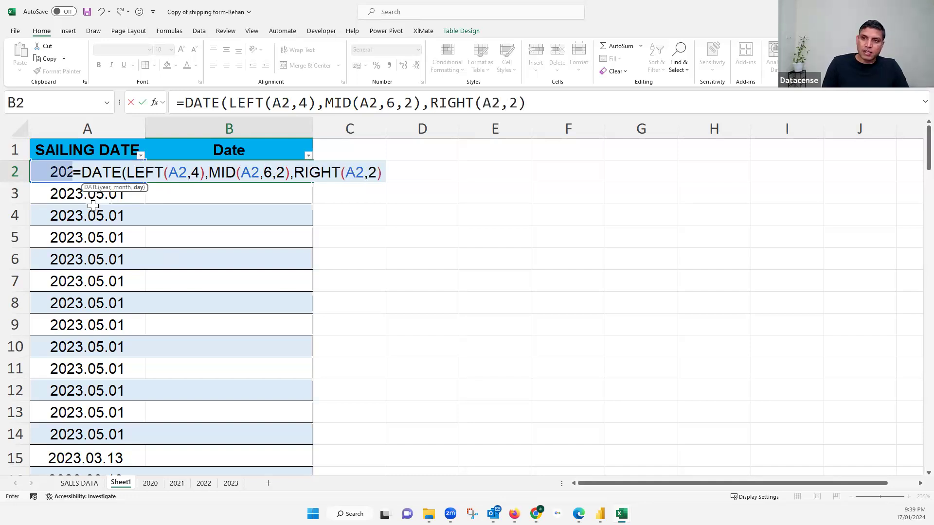
text())
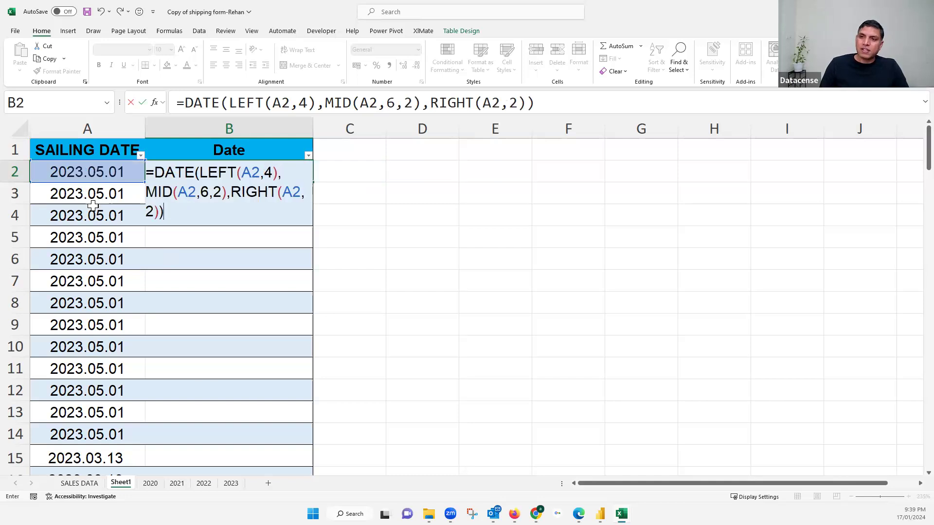
key(Return)
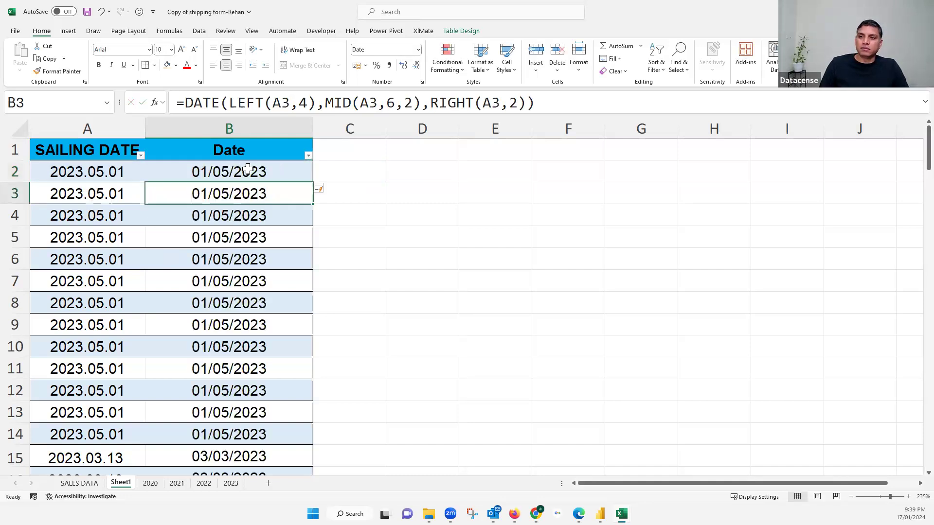
- Format the Date column's values in B2:B118 as day-month-year dates like 01-May-23 and review them down the column
click(248, 169)
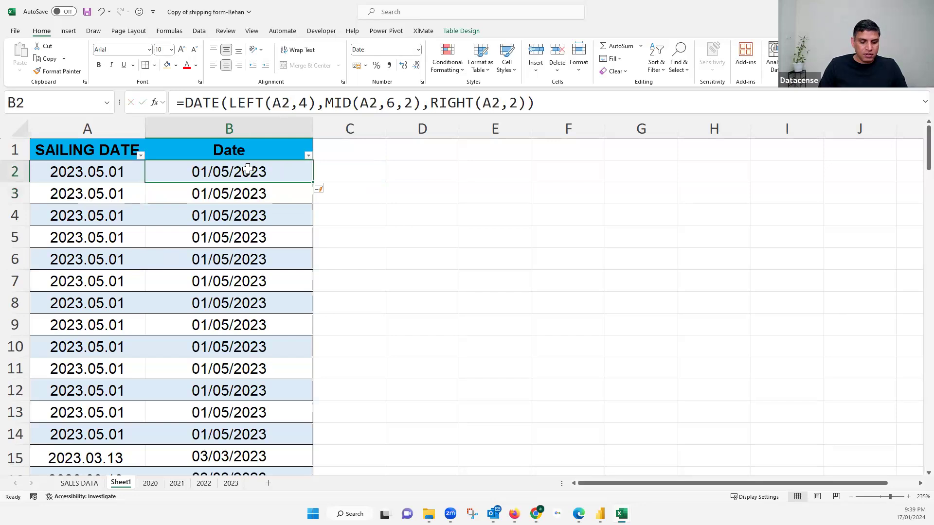
key(ctrl+shift+Down)
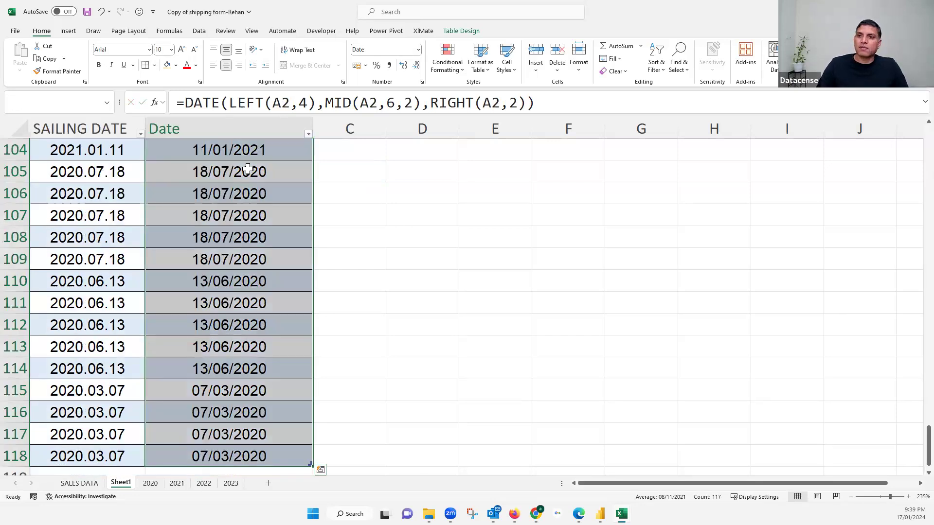
key(ctrl+shift+3)
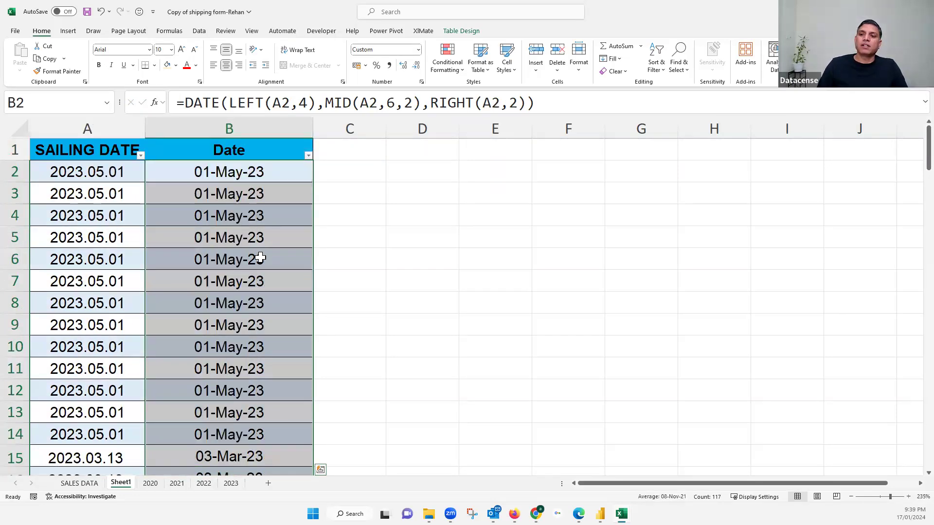
scroll(260, 259, down, 6)
scroll(260, 259, down, 20)
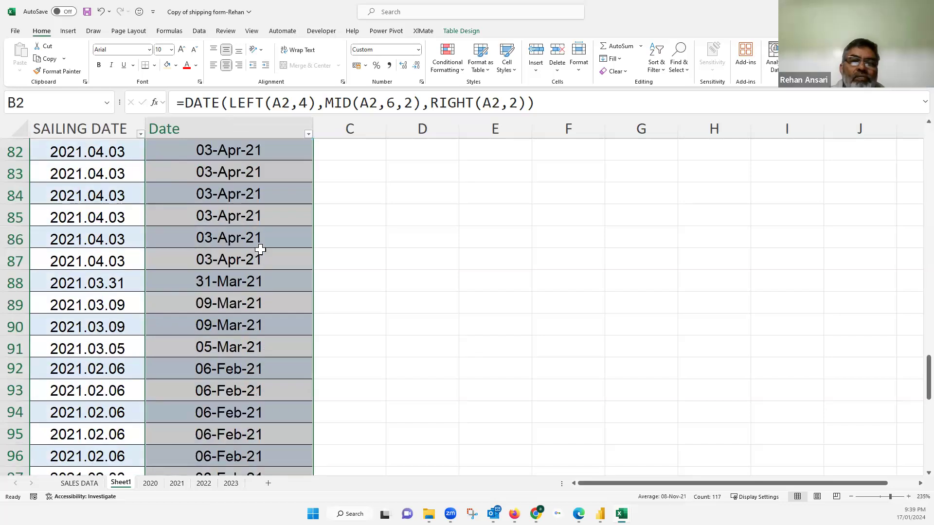
scroll(250, 217, down, 2)
scroll(248, 216, up, 20)
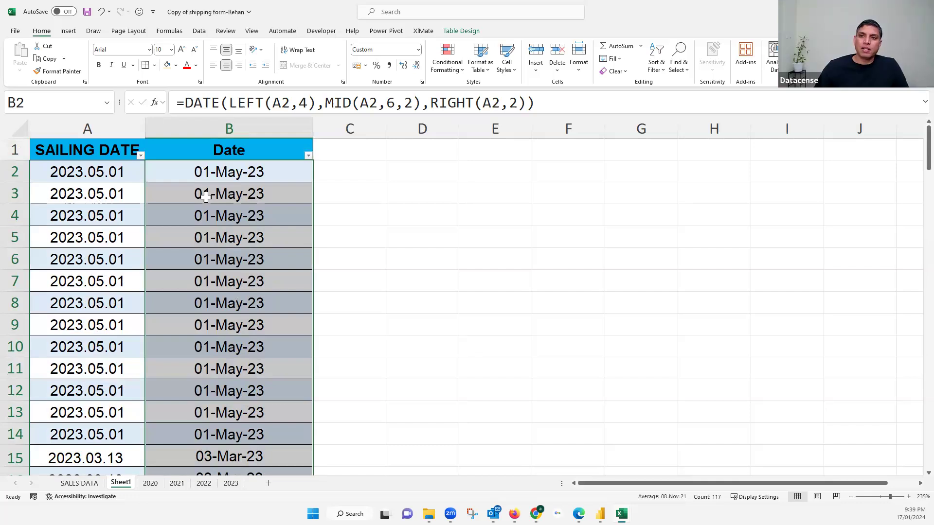
click(217, 174)
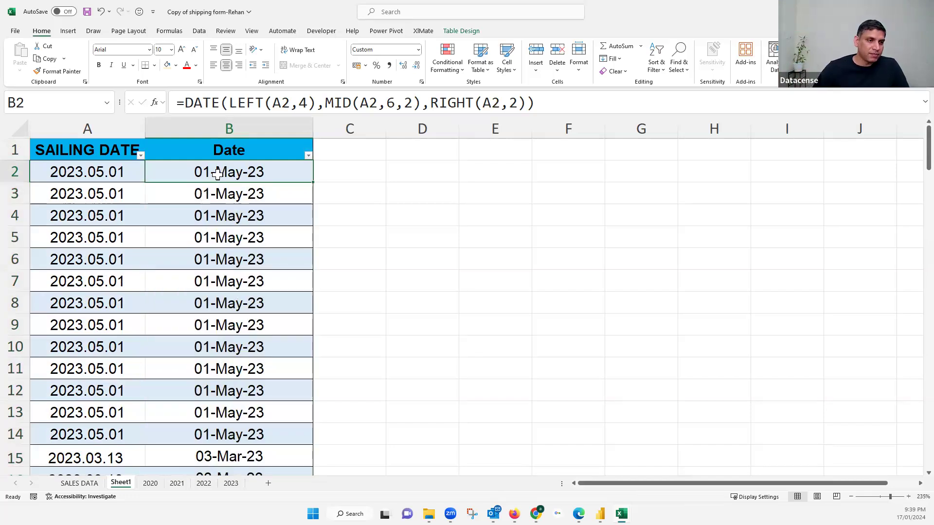
- Copy the text sailing dates from A2:A118 into column E, starting at E2
click(110, 170)
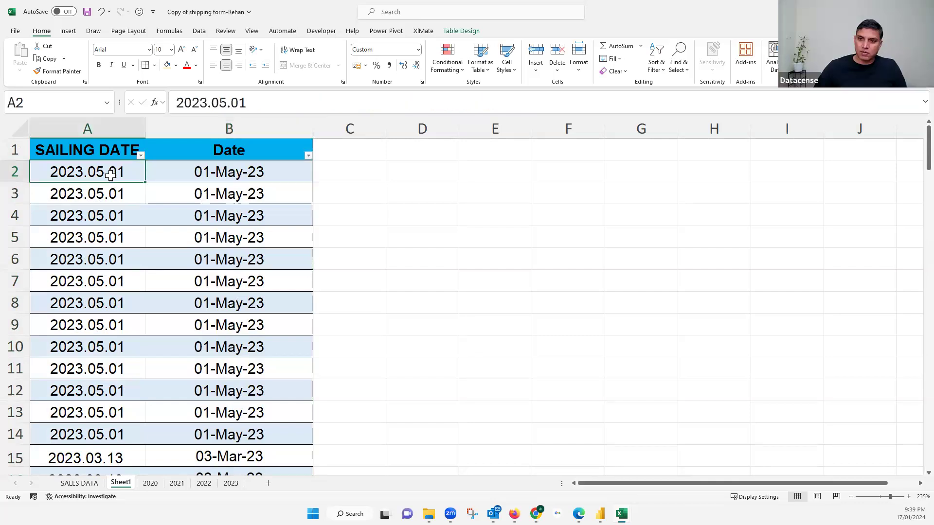
key(ctrl+shift+Down)
key(ctrl+c)
key(ctrl+Home)
key(Right)
key(Right)
key(Right)
key(Right)
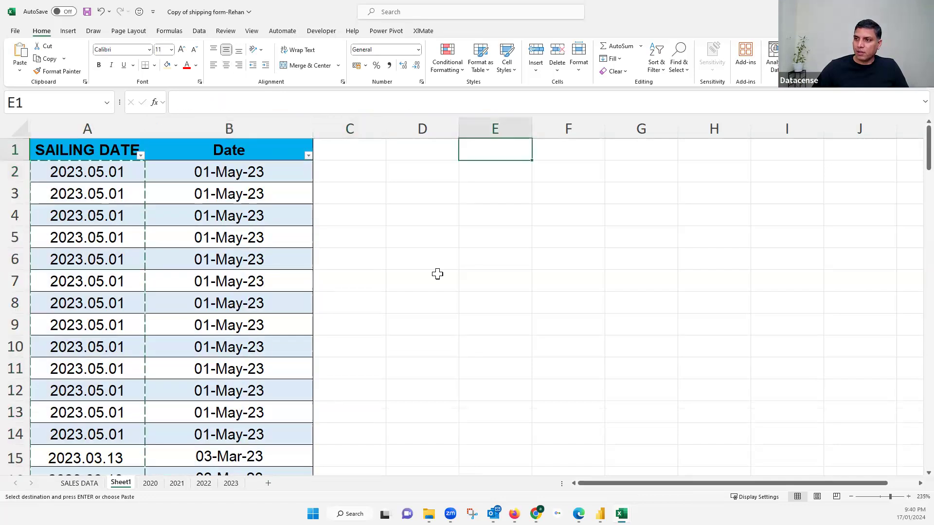
key(Down)
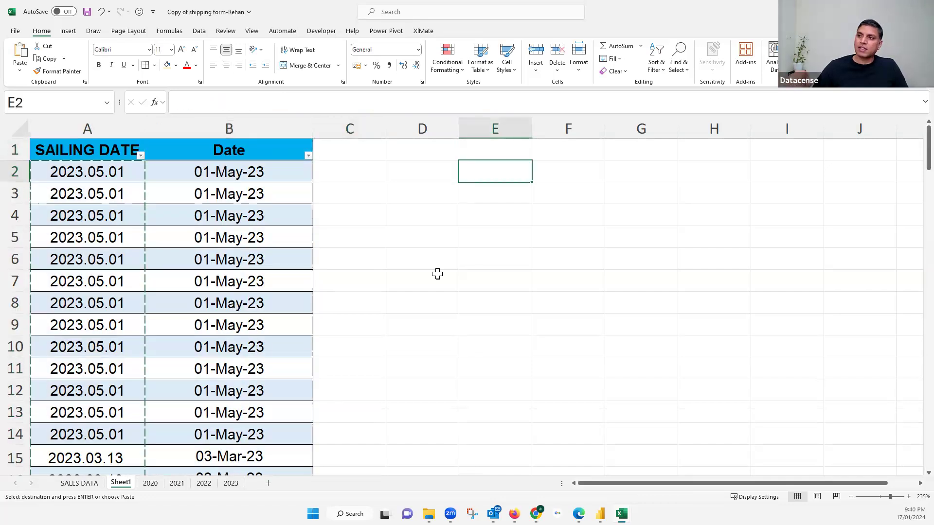
key(ctrl+v)
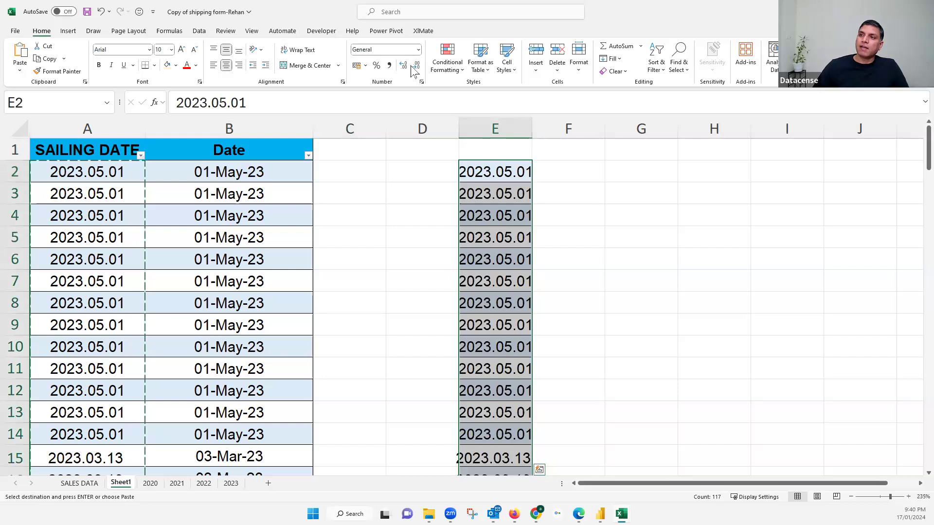
- Start Text to Columns on the copied dates in E2:E118 as delimited data with the Tab delimiter turned off
click(207, 31)
click(574, 68)
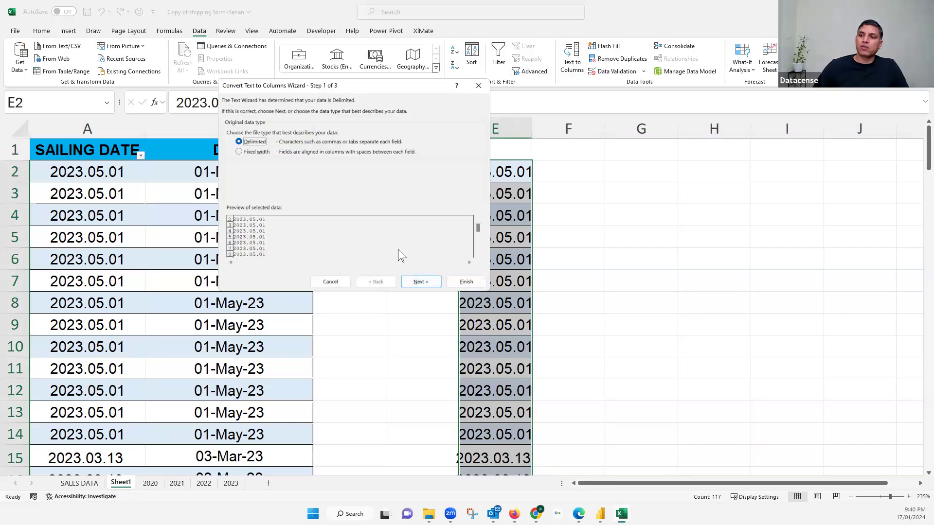
click(421, 282)
click(230, 125)
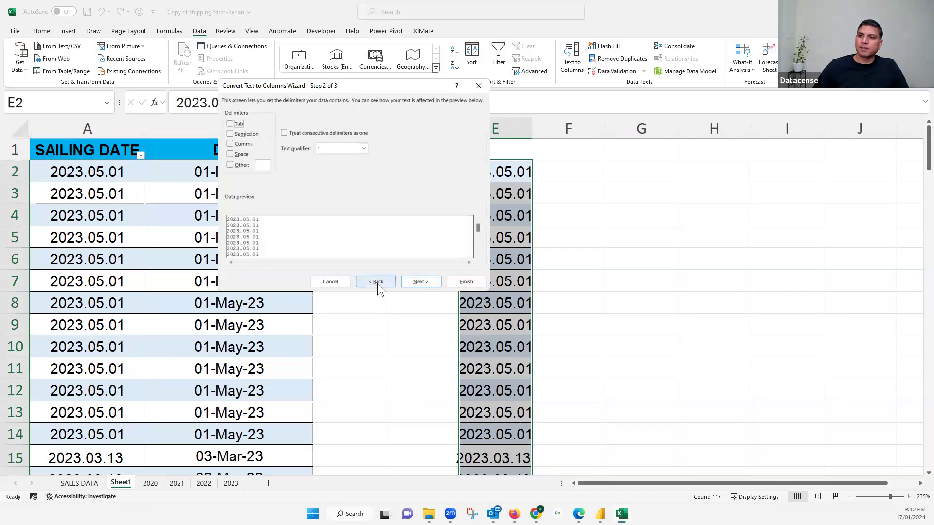
click(422, 283)
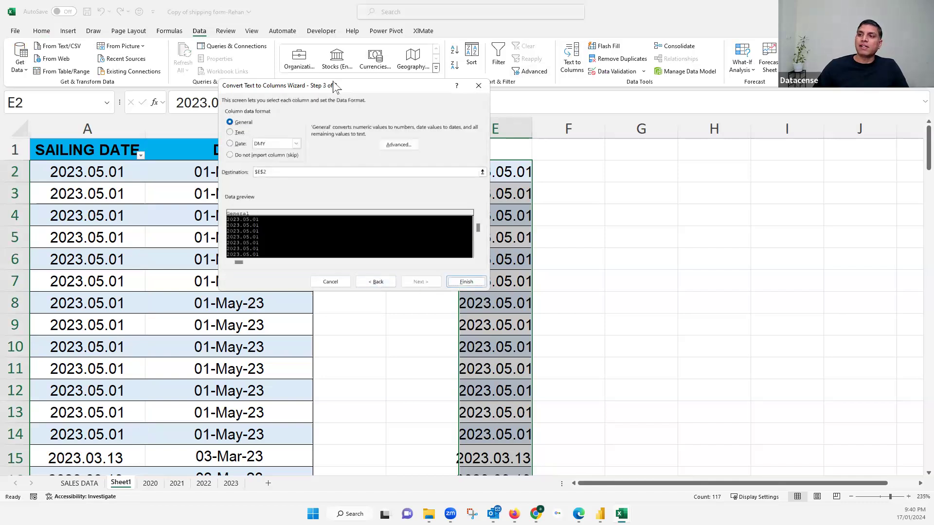
- Set the column data format to Date YMD with destination E2 and finish the Text to Columns conversion
drag(333, 83, 685, 126)
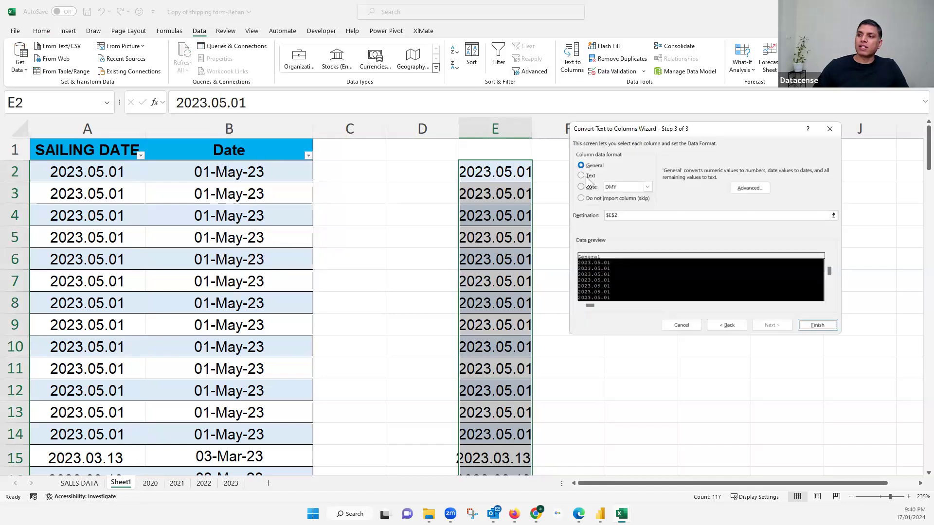
click(591, 188)
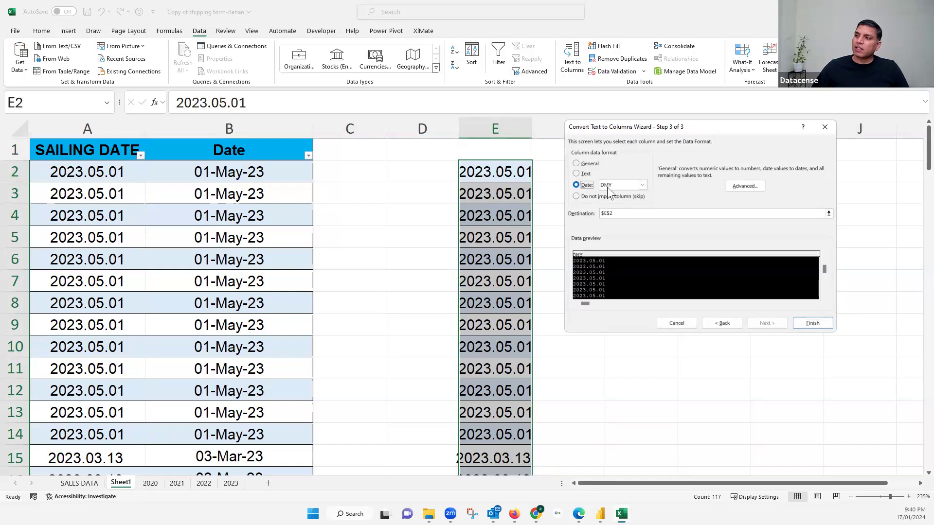
click(642, 186)
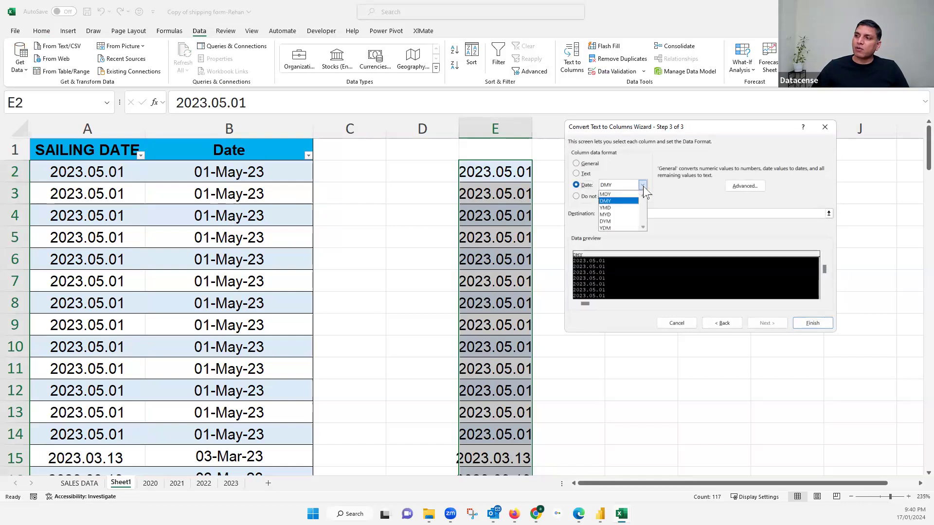
click(615, 208)
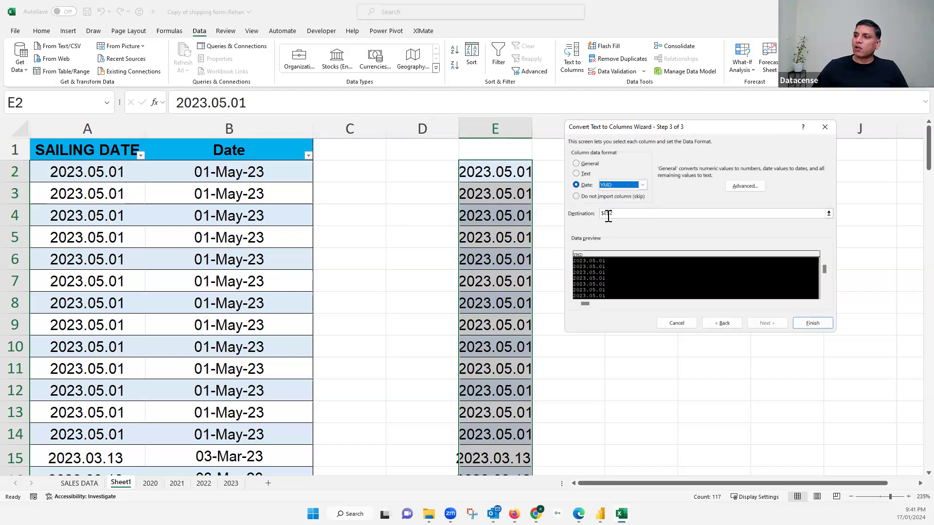
click(819, 325)
- Widen column E to fit its dates and format E2:E118 as day-month-year dates like 01-May-23
double_click(532, 125)
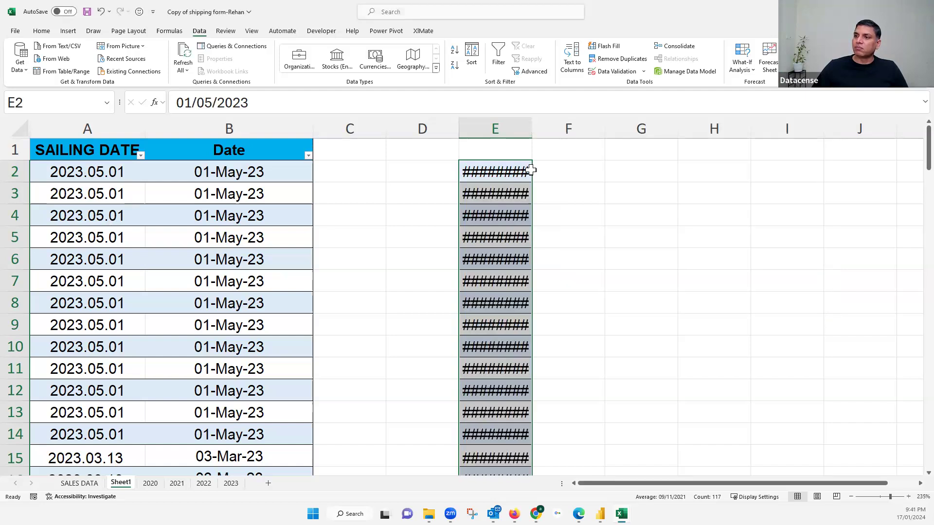
click(515, 171)
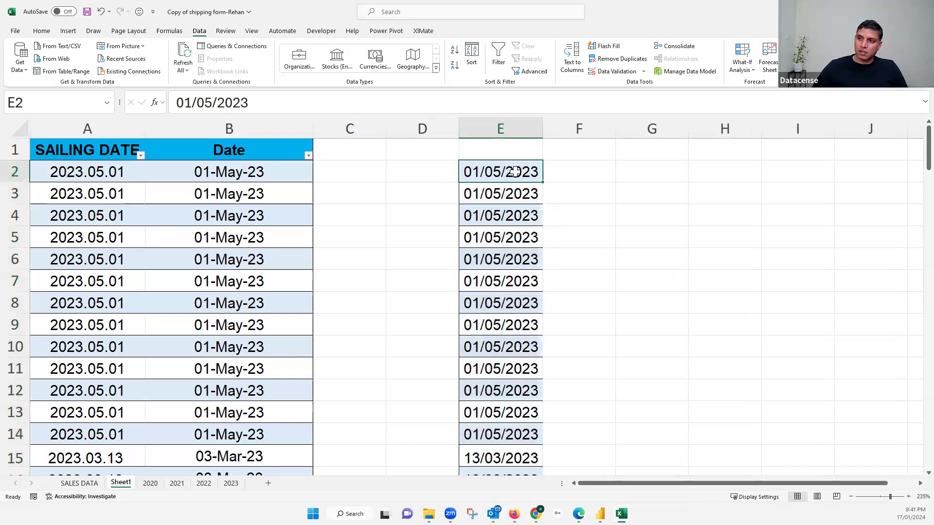
key(ctrl+shift+Down)
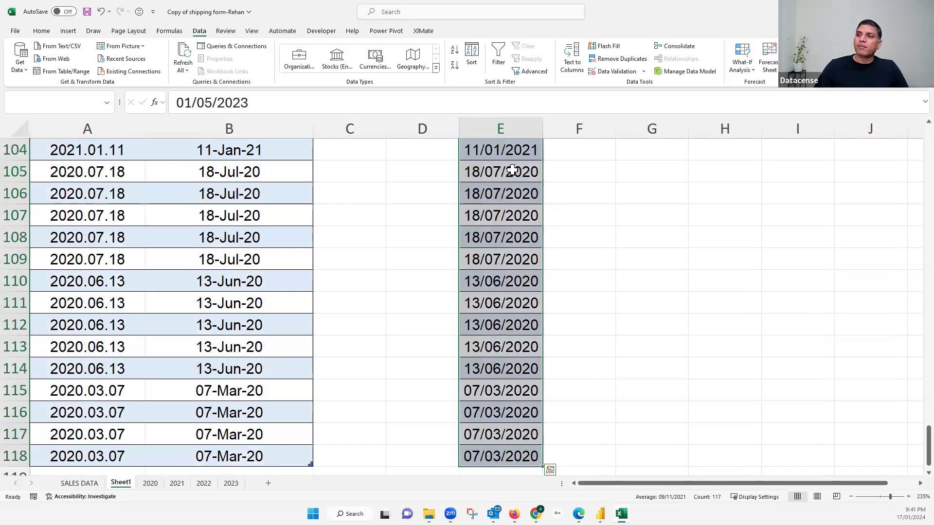
key(ctrl+shift+numbersign)
key(shift+BackSpace)
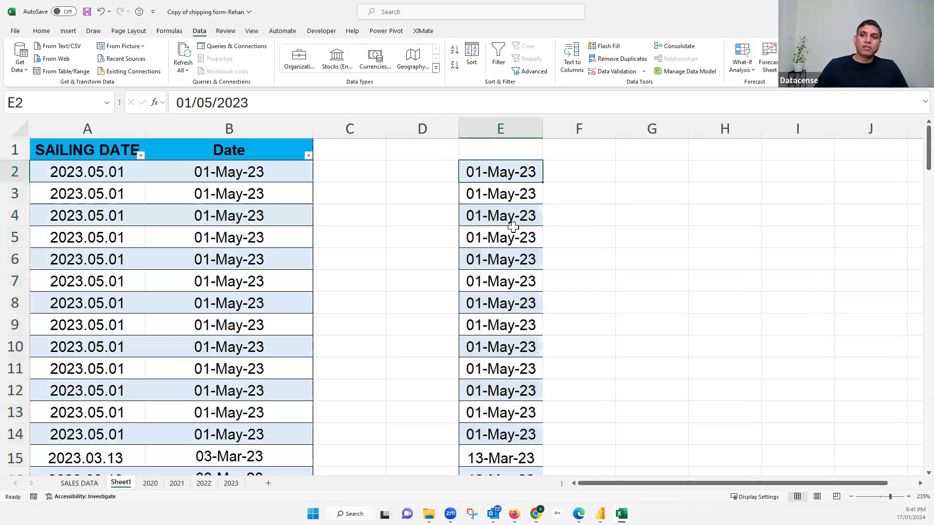
- Compare the DATE formula in B2 and the text date in A2 with the converted date in E2
click(267, 173)
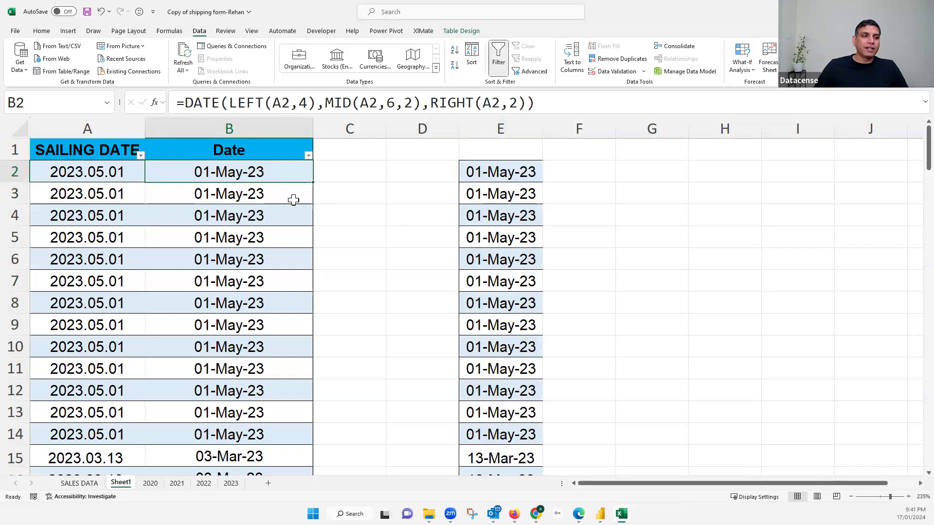
click(98, 172)
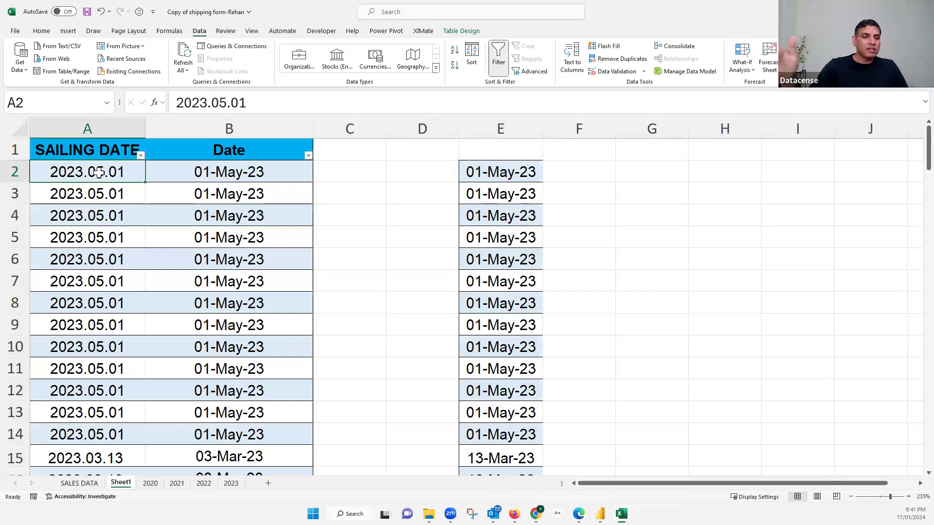
click(495, 168)
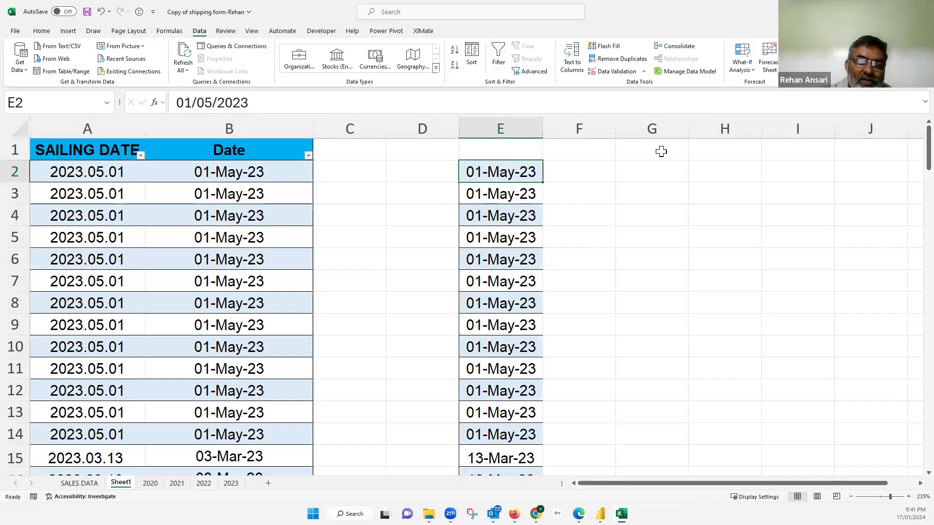
click(372, 192)
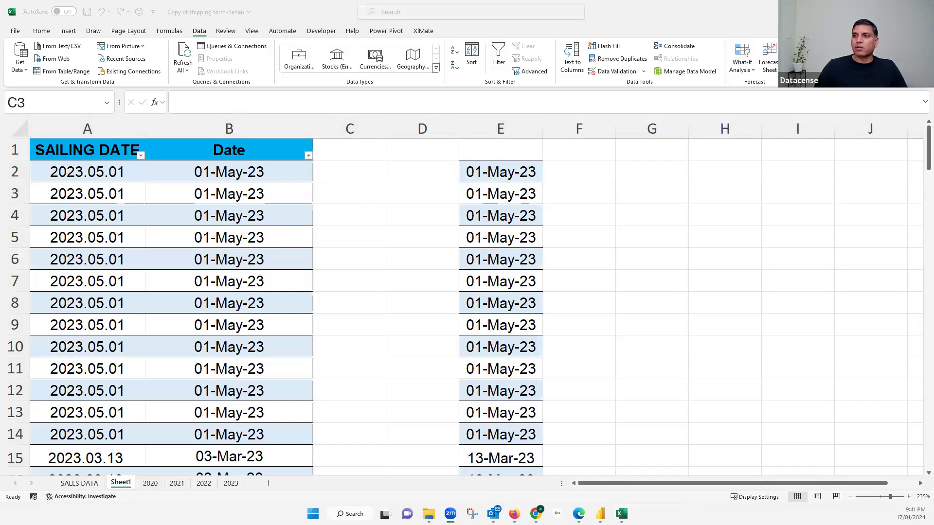
click(488, 148)
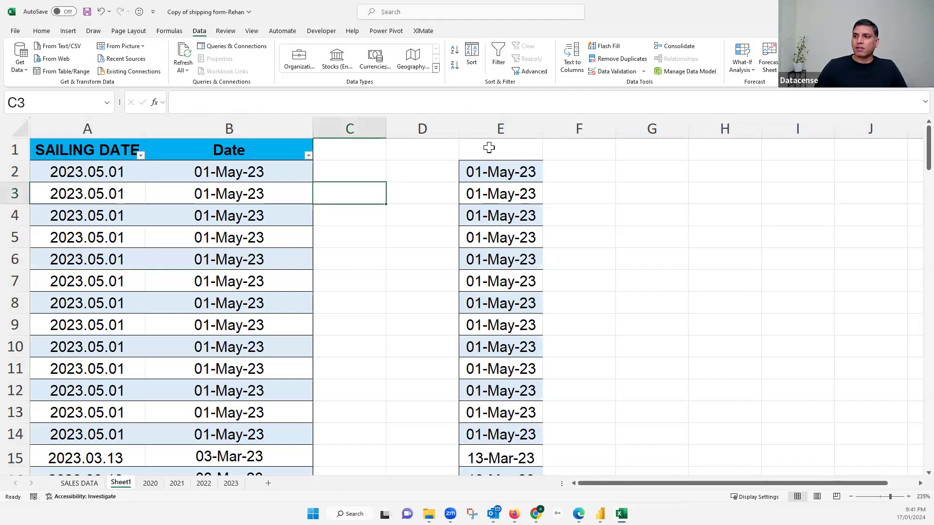
click(488, 146)
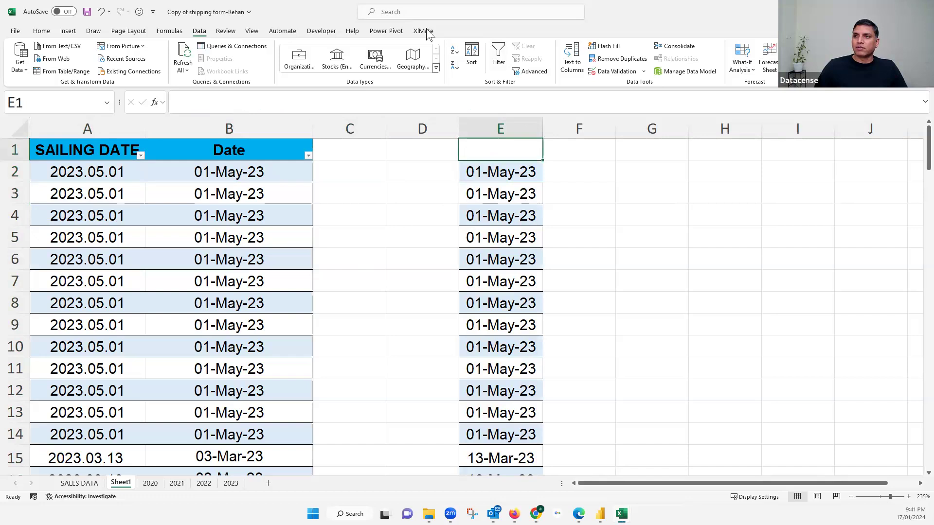
- Try to convert the text dates in A2:A118 with XlMate's Fix Dates, giving YMD as the current date format
click(427, 33)
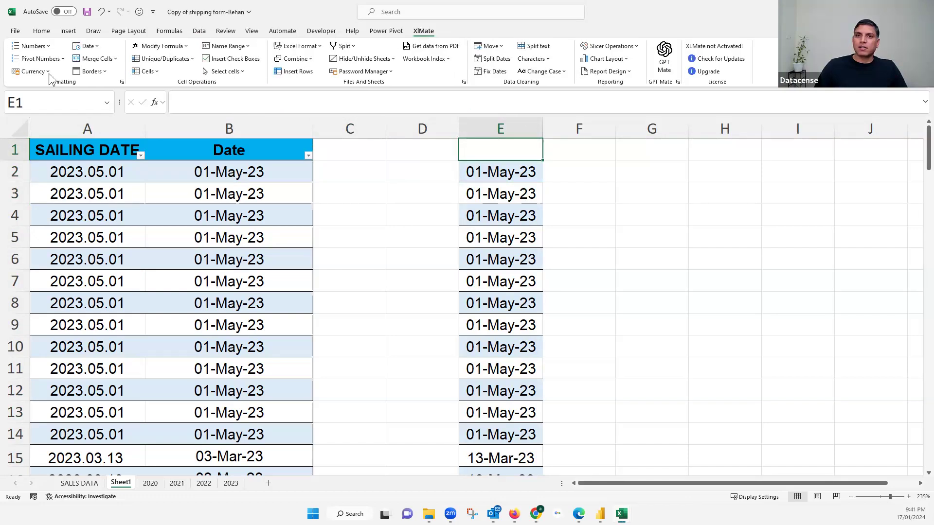
click(77, 175)
key(ctrl+shift+Down)
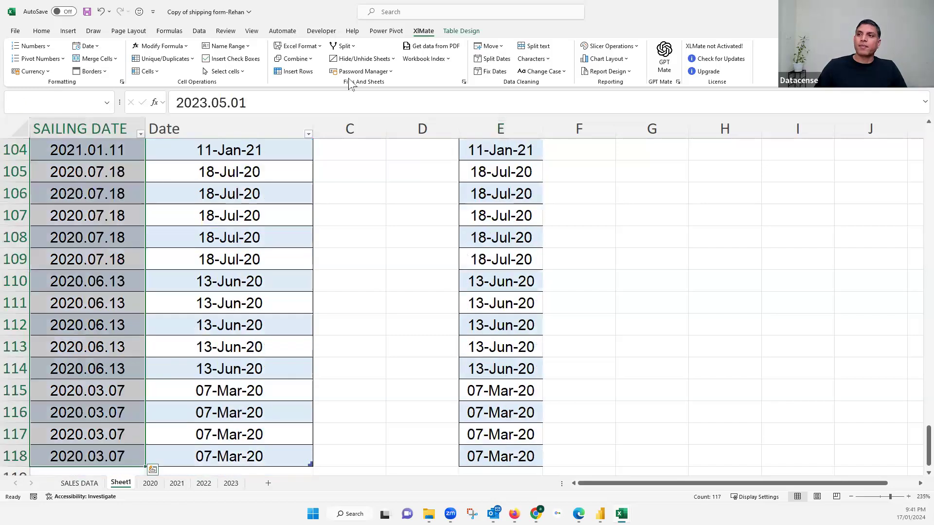
click(496, 73)
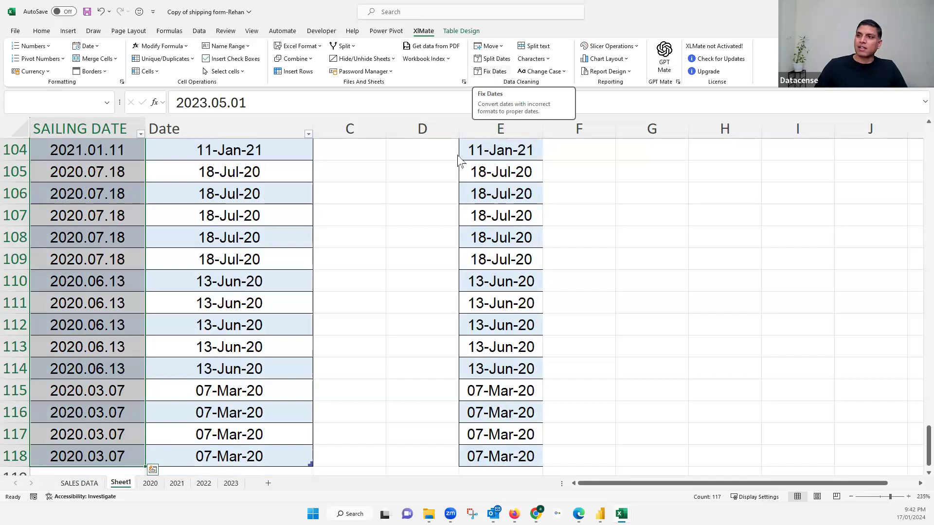
drag(456, 149, 254, 148)
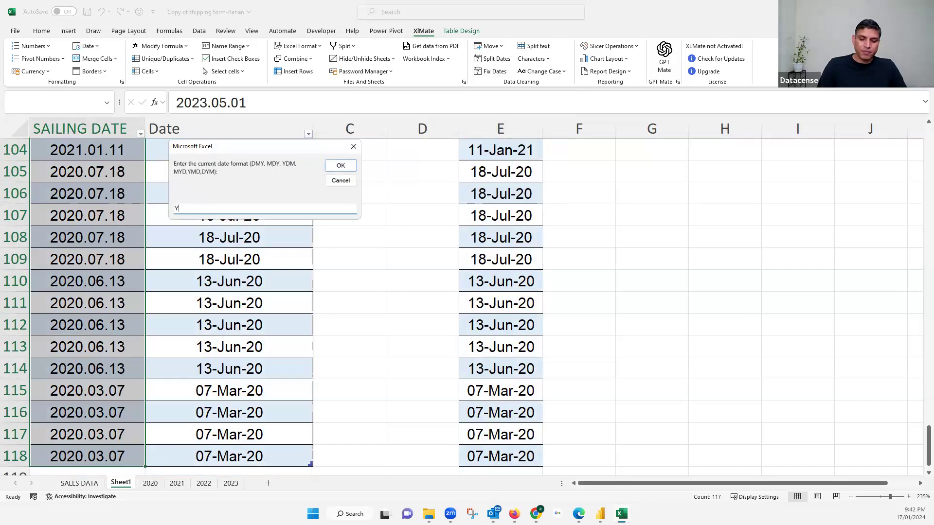
text(MD)
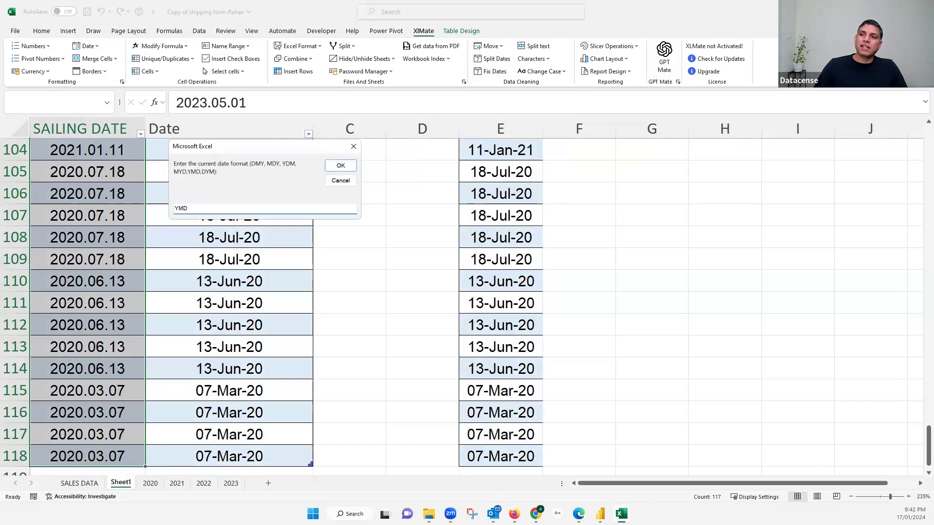
click(343, 166)
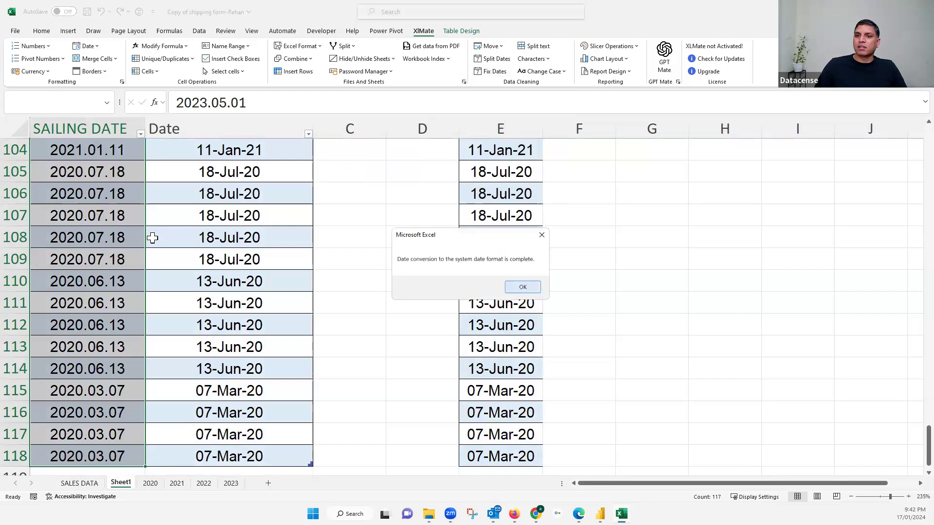
key(Return)
click(81, 234)
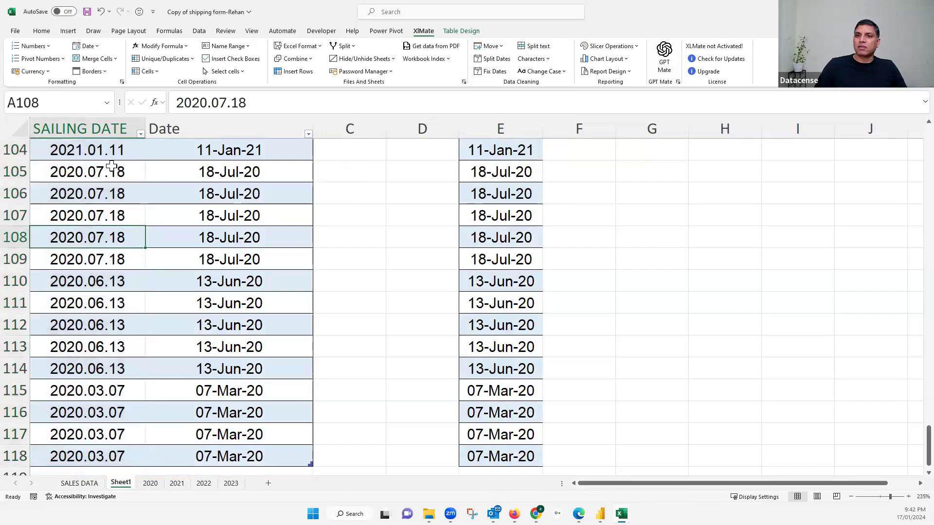
click(101, 154)
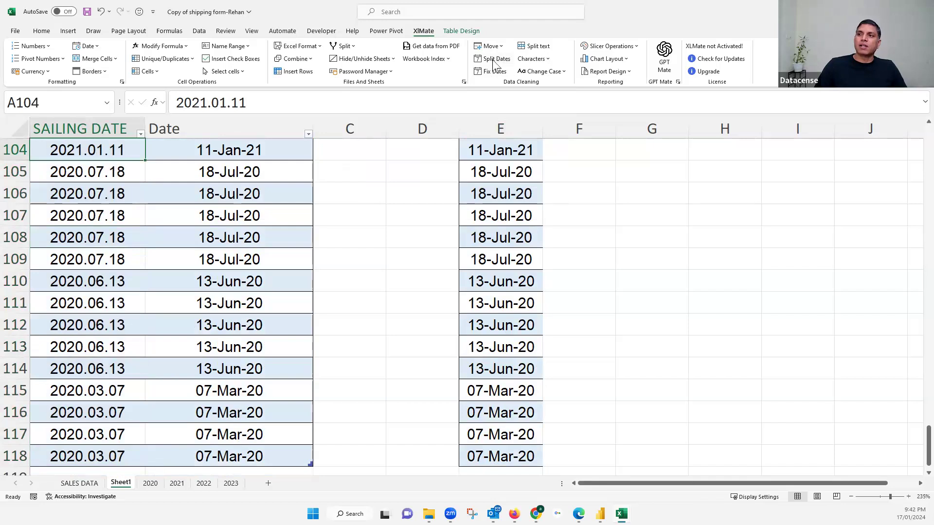
click(498, 74)
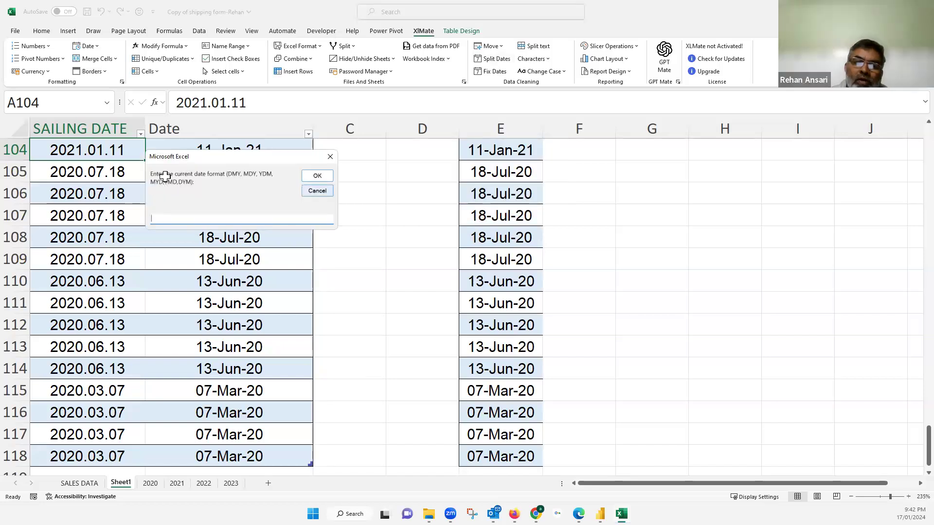
key(Escape)
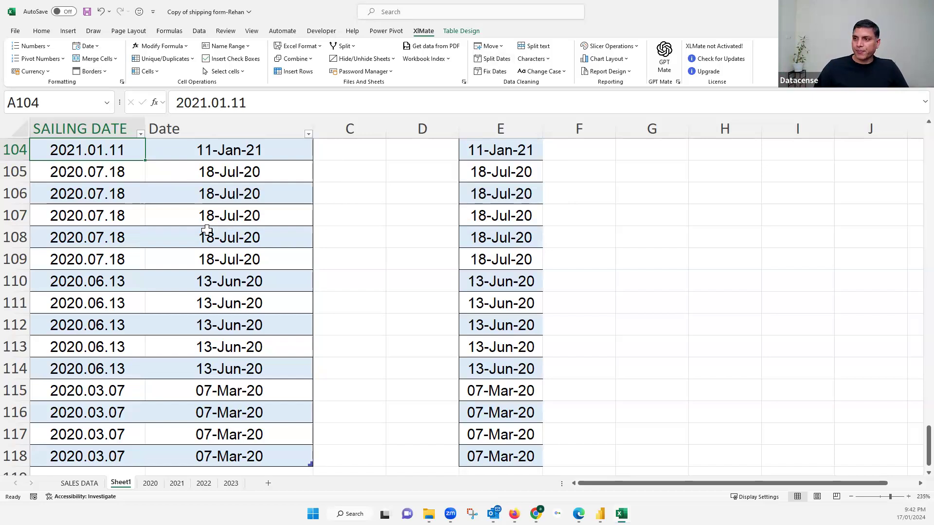
click(432, 174)
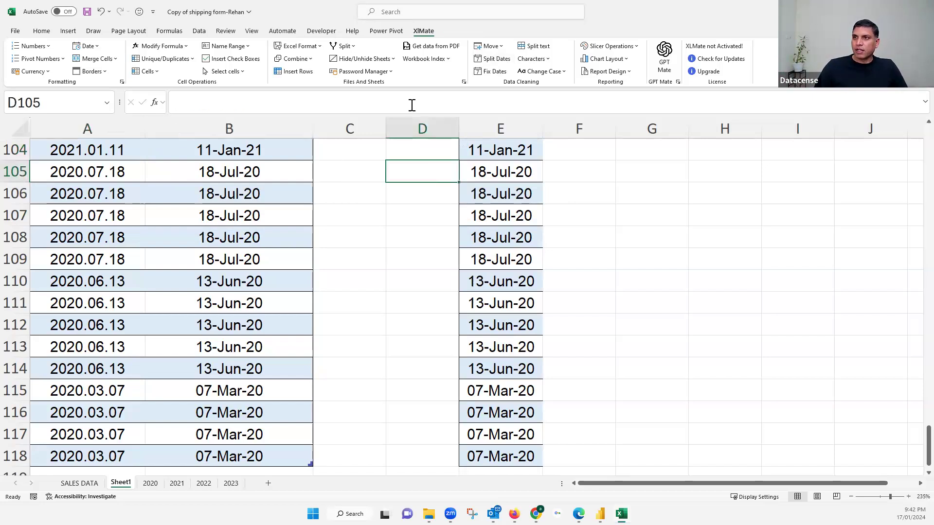
- Open the import dialog for a SQL Server database to view its connection fields, and close it without connecting
click(42, 33)
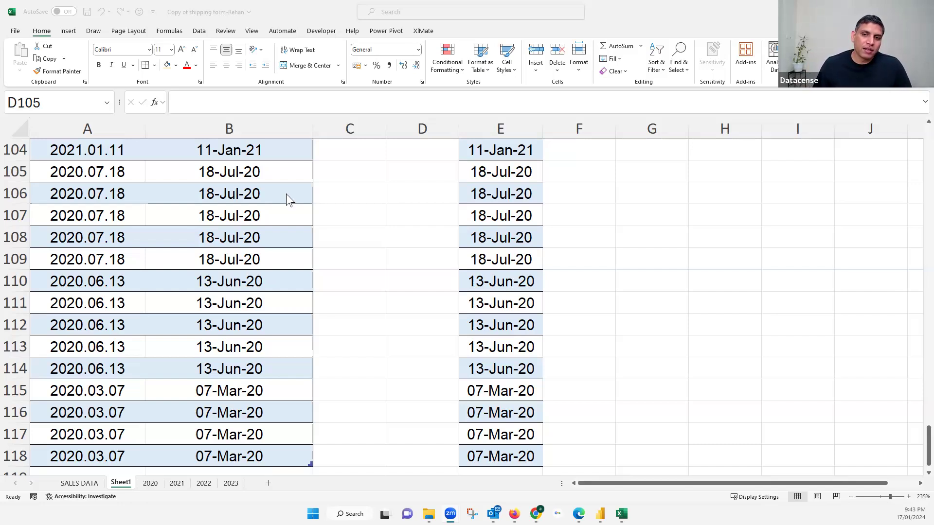
click(201, 32)
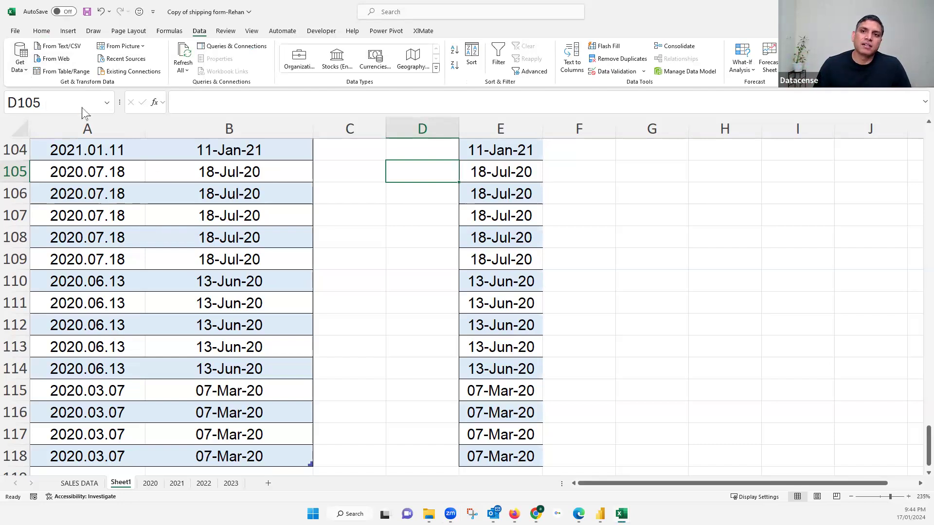
click(19, 62)
mouse_move(107, 110)
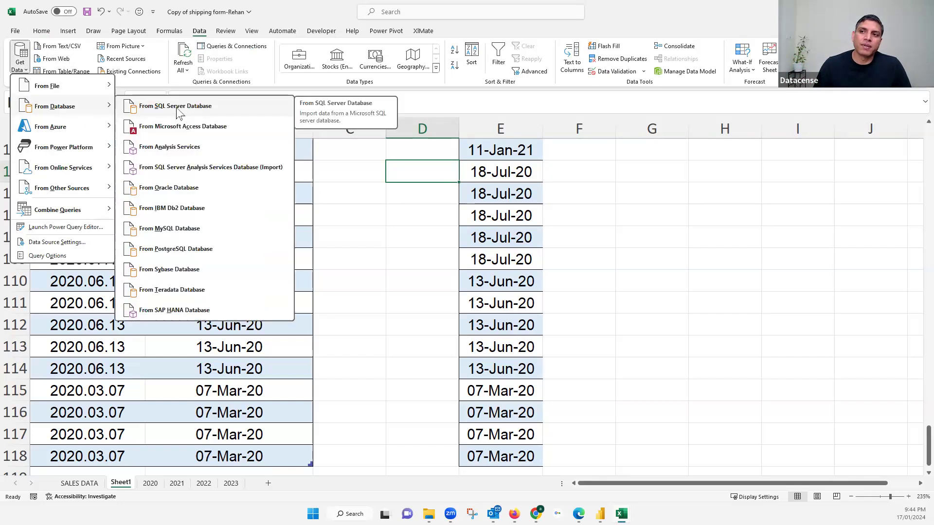
click(178, 112)
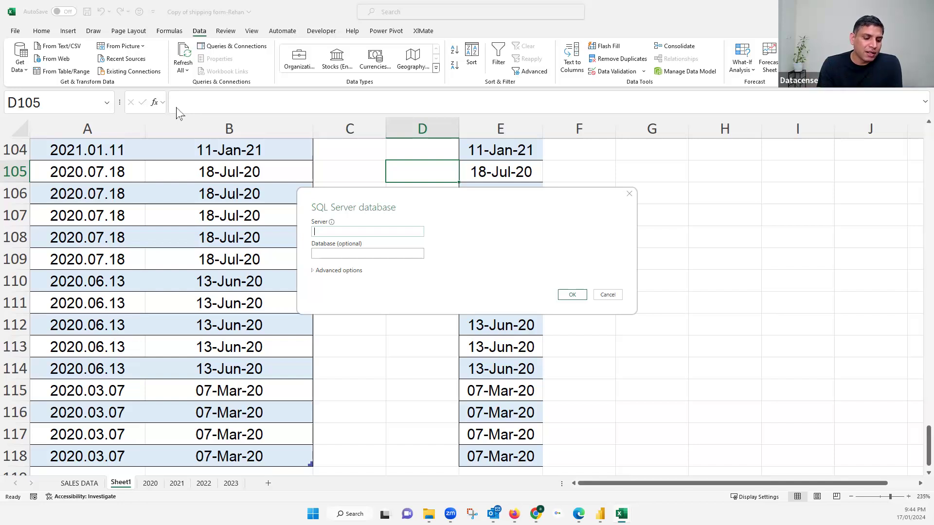
key(Escape)
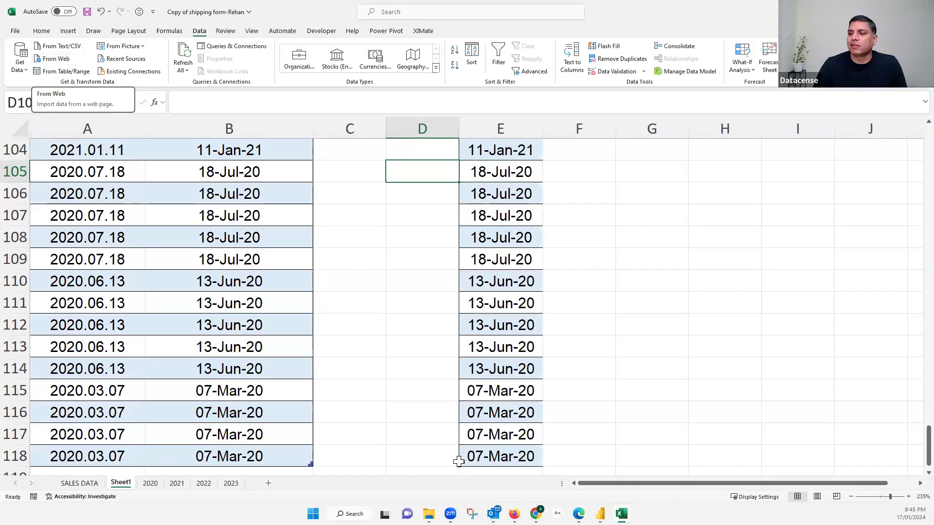
- Switch to Chrome, maximize a new browser window and search Google for "indian actors by their net worth"
click(536, 513)
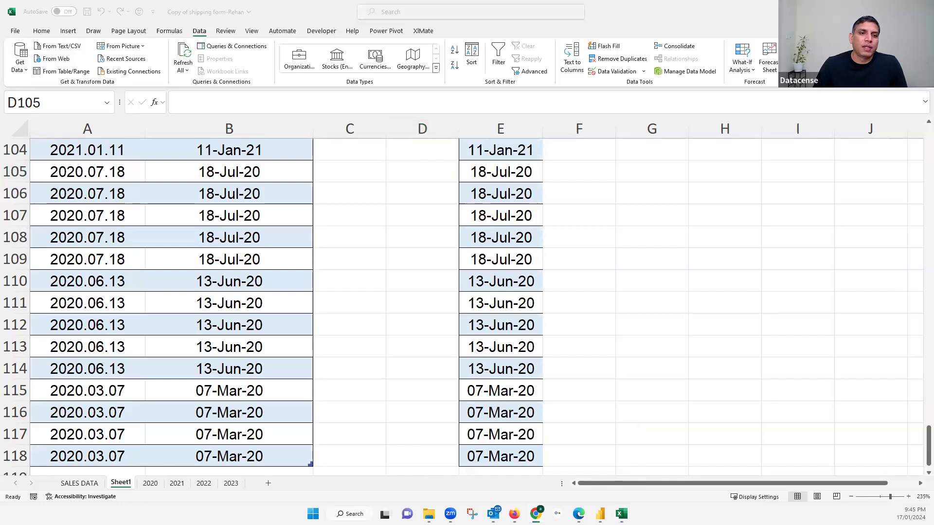
click(636, 20)
click(667, 14)
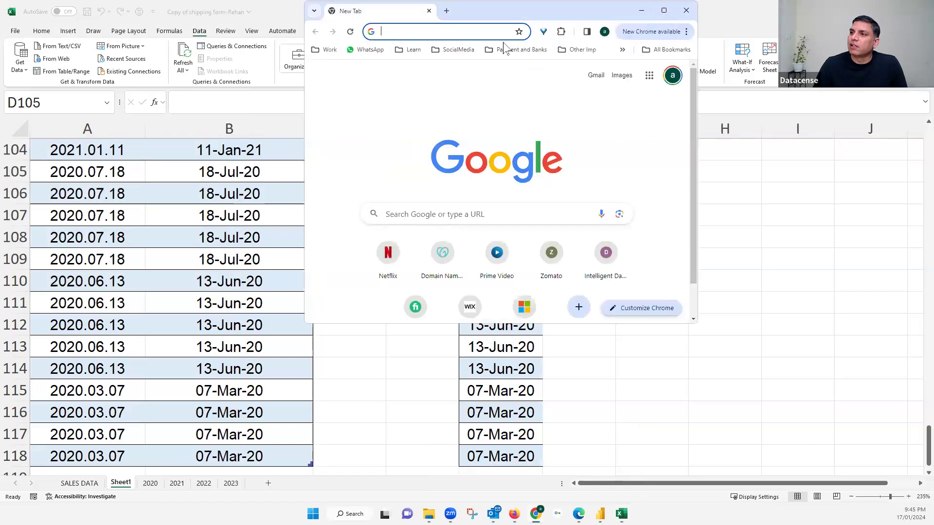
click(452, 29)
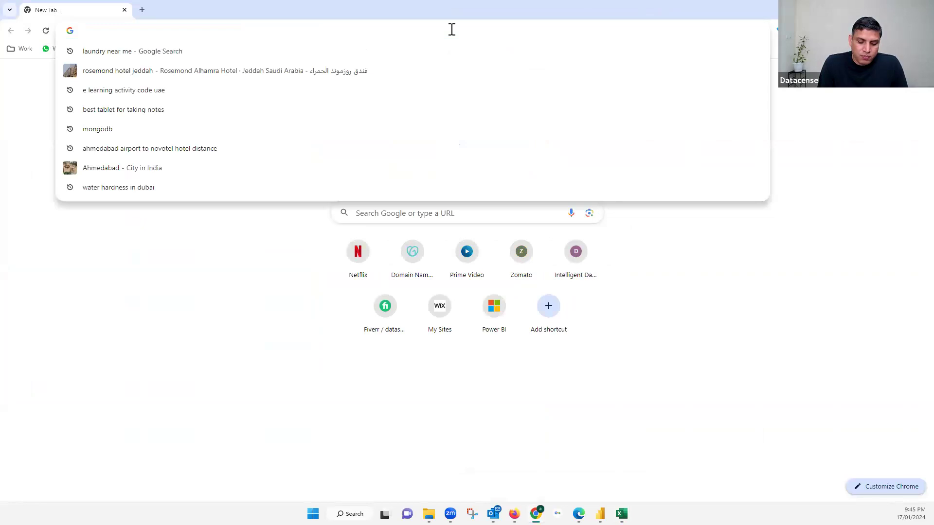
text(po)
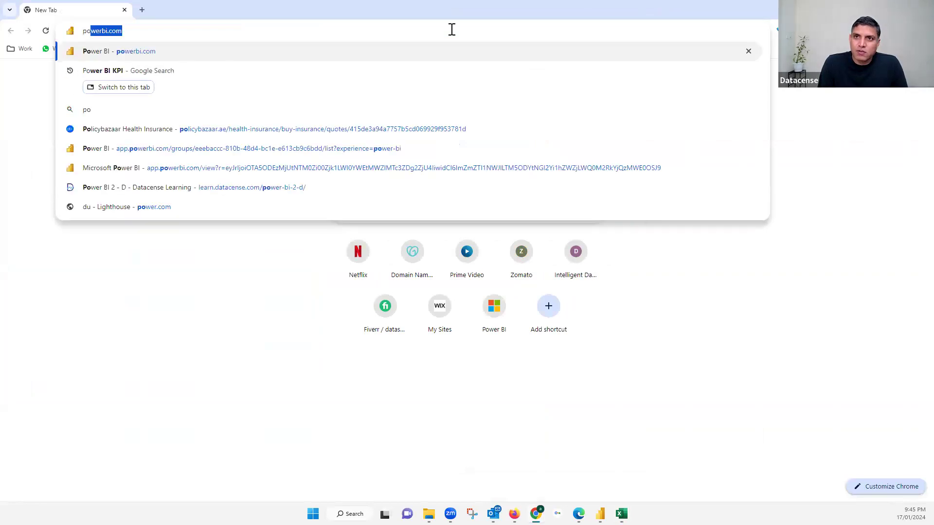
key(BackSpace)
key(BackSpace)
key(BackSpace)
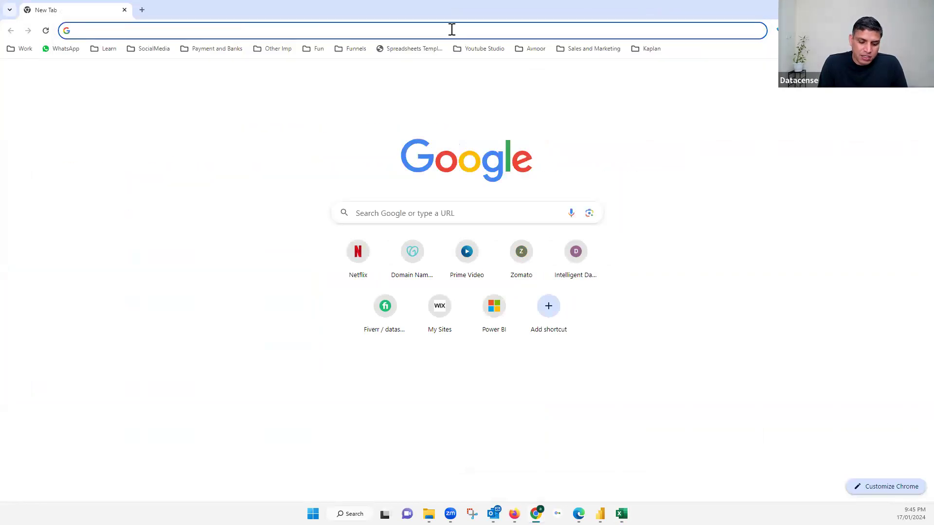
text(indi)
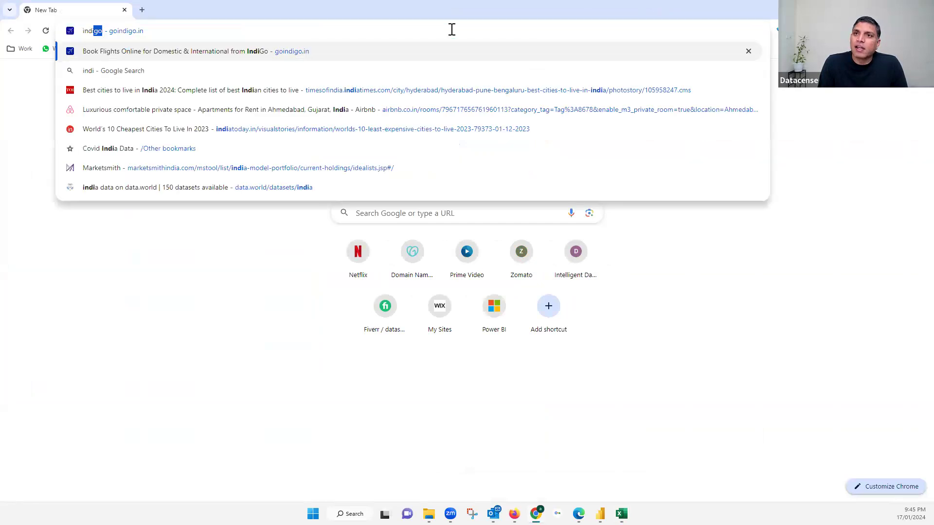
text(an actors by t)
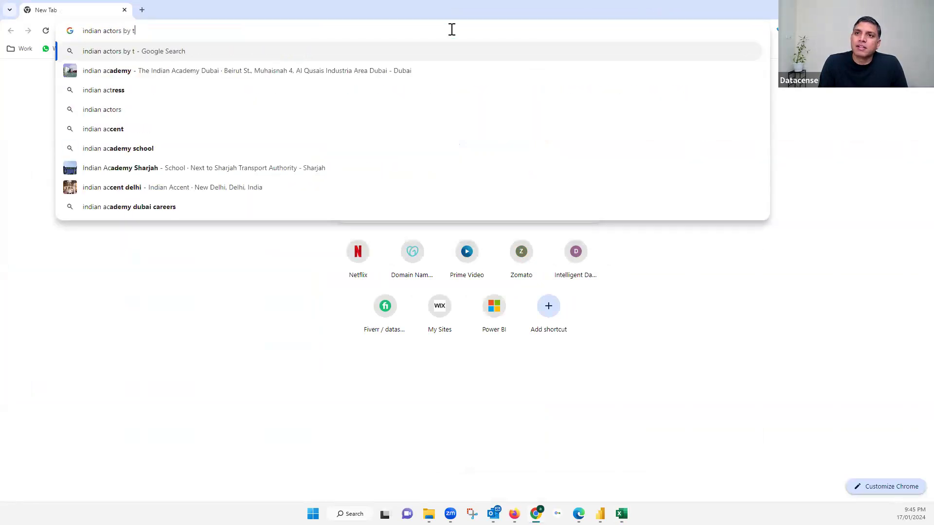
text(t worth)
key(Return)
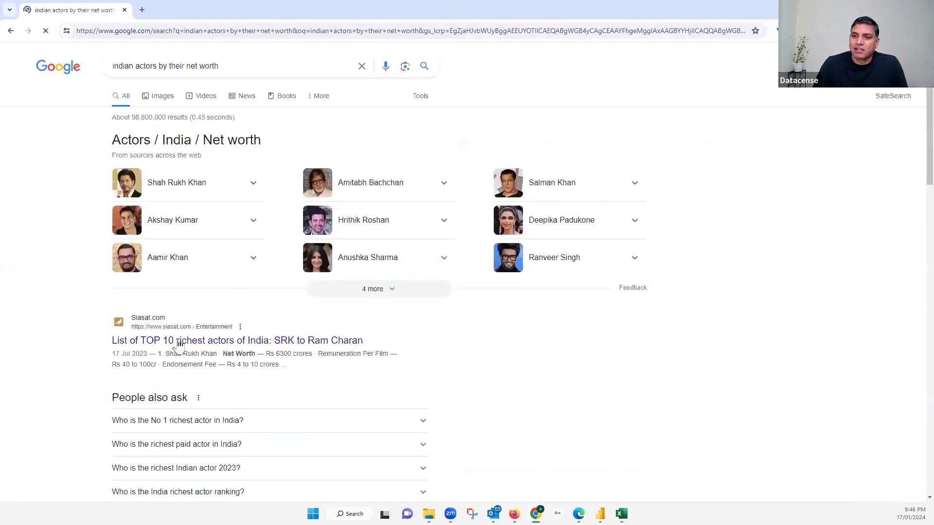
- Look through the search results and refine the query to "indian actors by their net worth wikipedia"
scroll(182, 348, down, 5)
scroll(181, 345, down, 3)
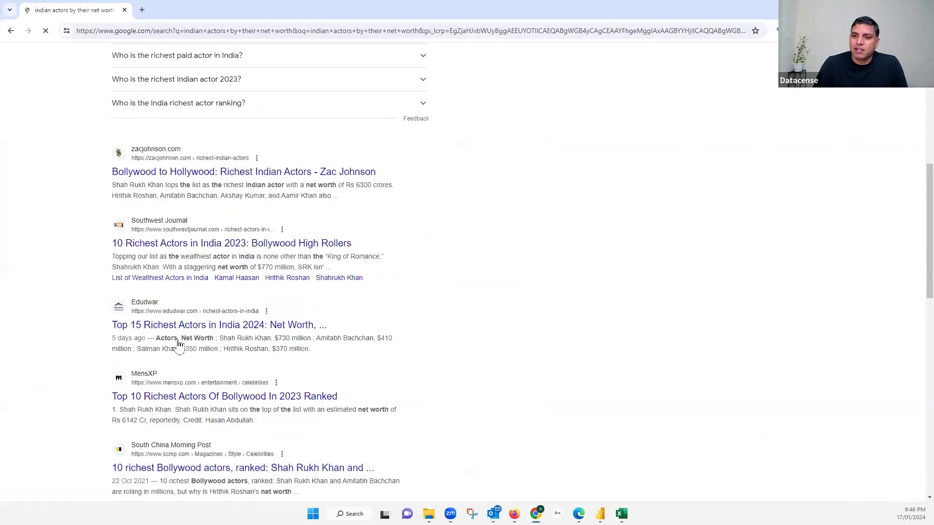
scroll(180, 345, down, 3)
scroll(228, 64, up, 5)
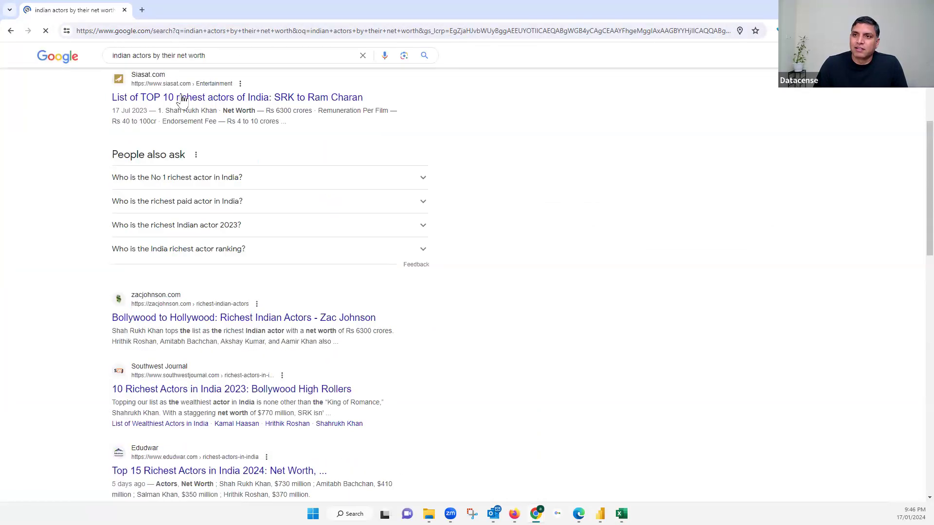
scroll(234, 67, up, 5)
click(234, 67)
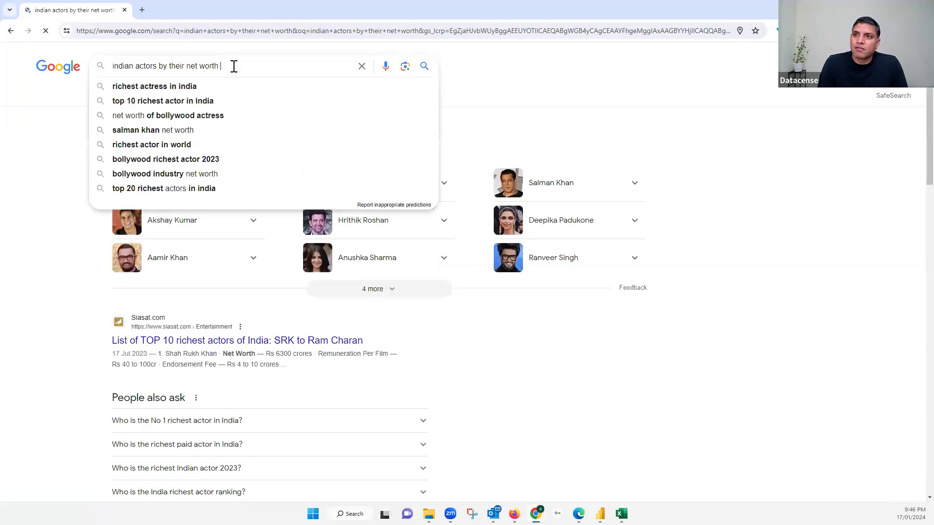
text(wiki)
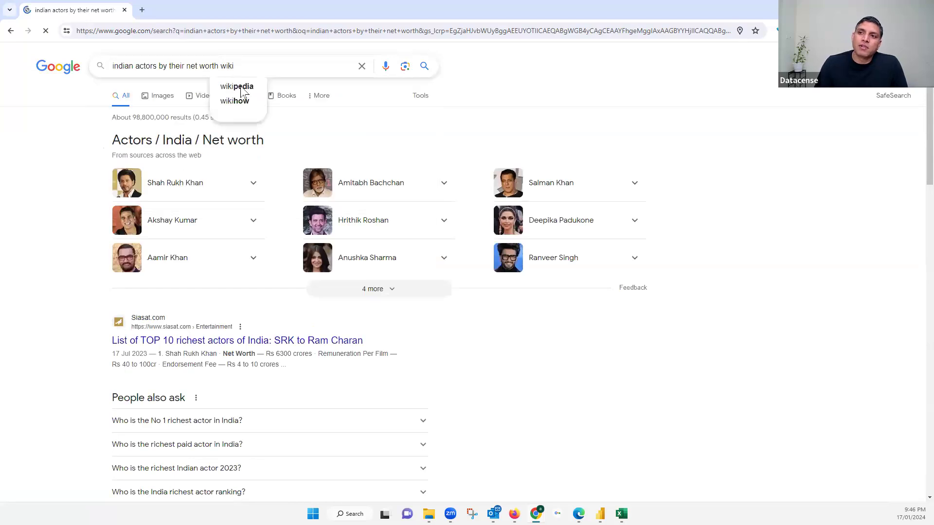
click(241, 87)
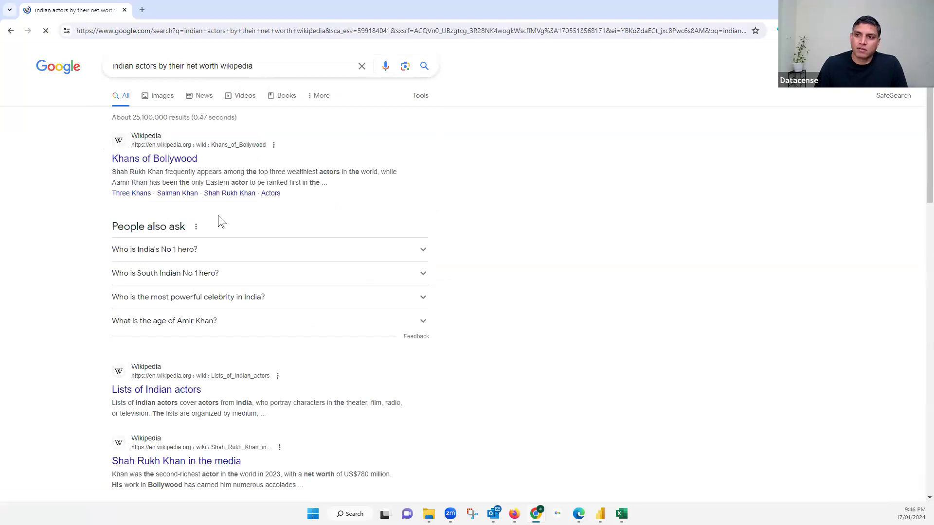
- Open Wikipedia's Lists of Indian actors, go to the List of Indian male film actors and check it for tabular data
scroll(220, 221, down, 2)
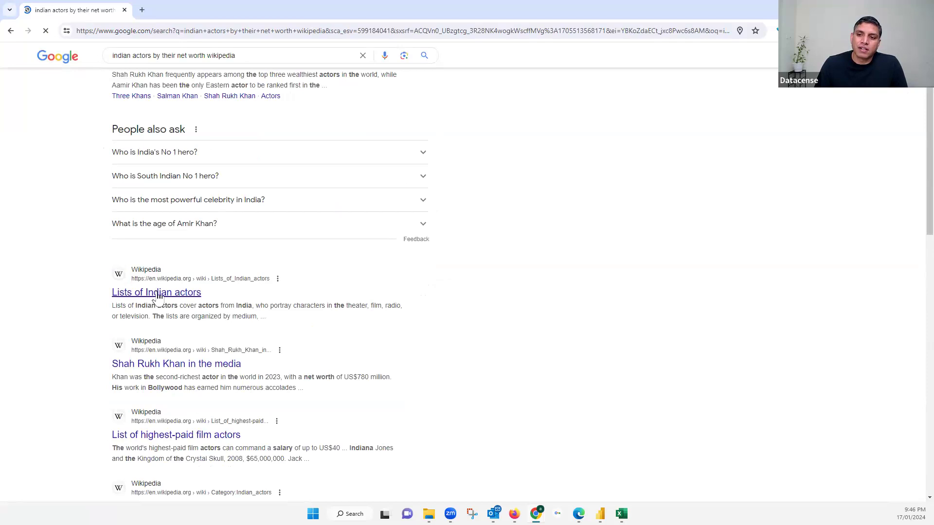
click(159, 295)
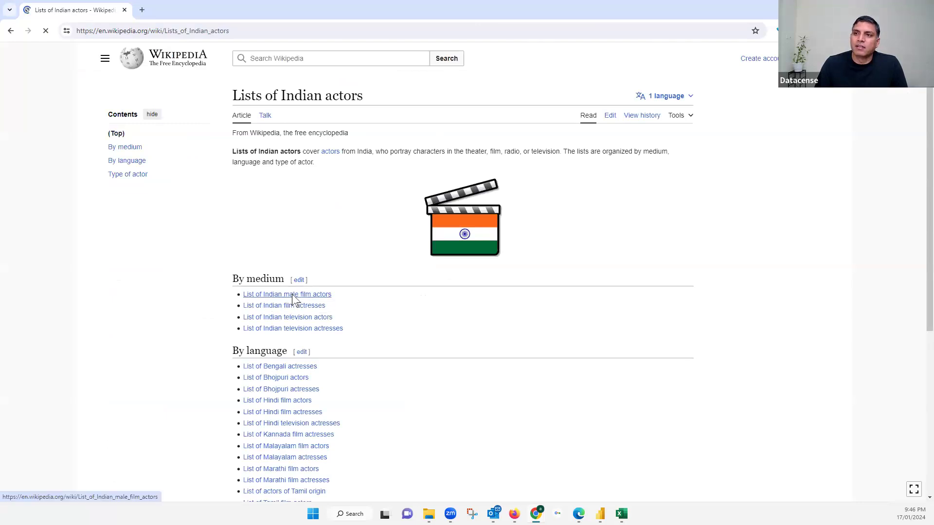
click(293, 296)
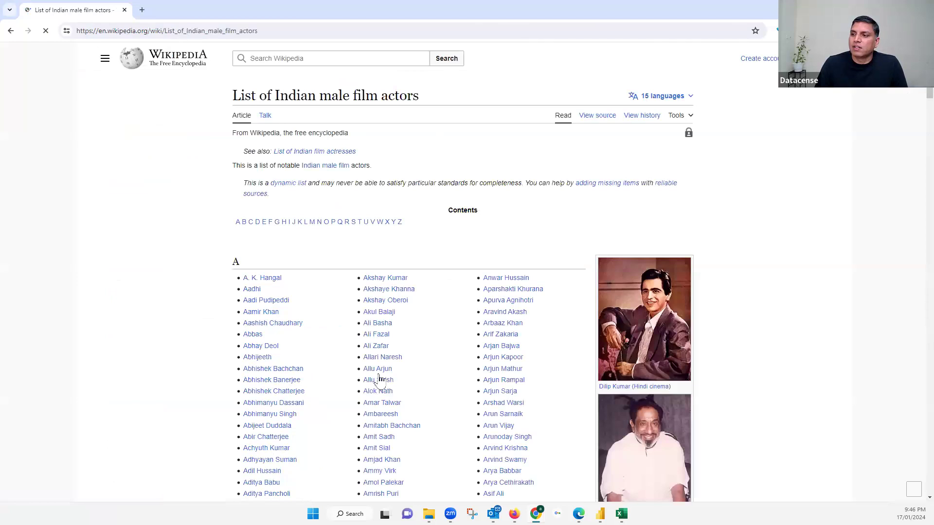
scroll(379, 378, down, 5)
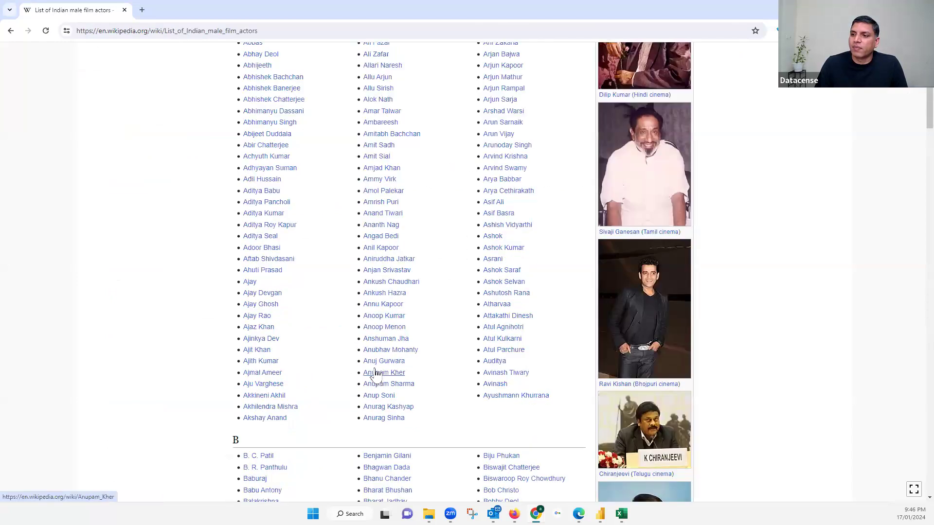
scroll(379, 378, down, 9)
scroll(340, 225, up, 6)
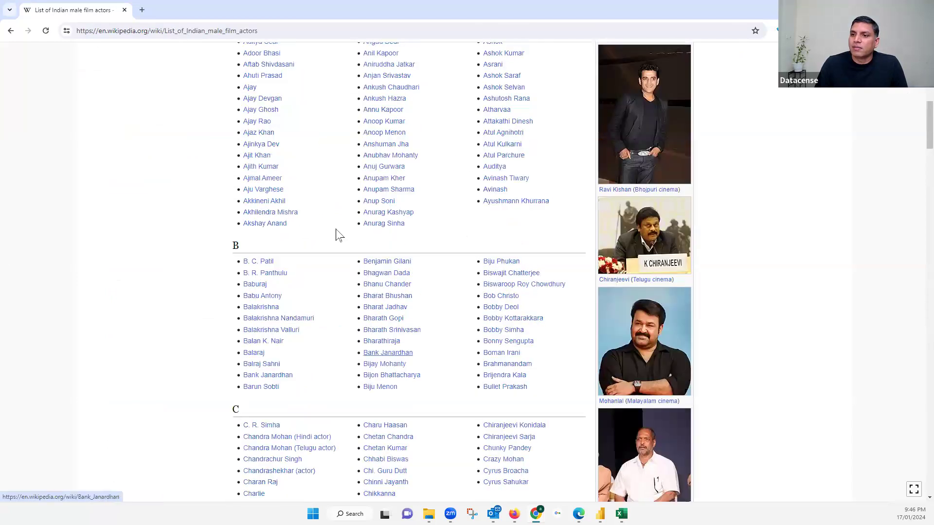
scroll(339, 236, up, 10)
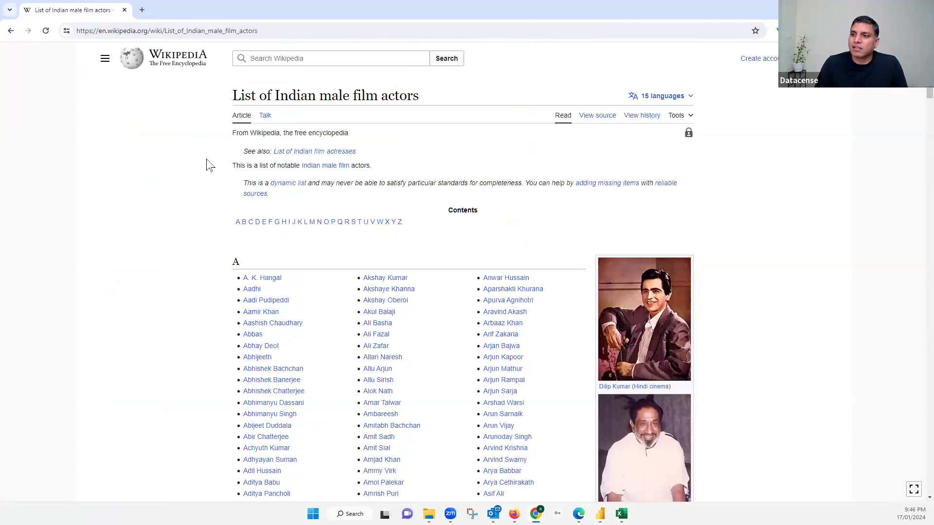
- Return to the previous Wikipedia page and search Wikipedia for "population by country", opening the matching article
key(alt+Left)
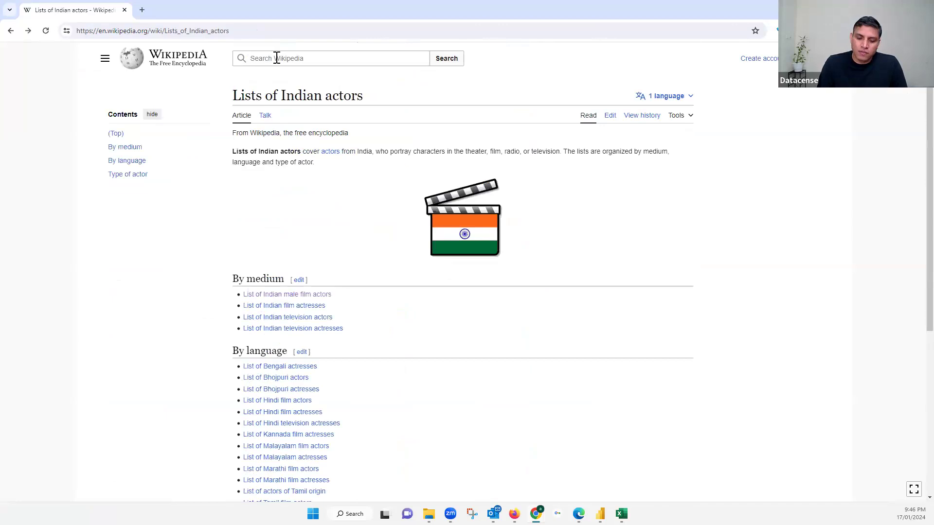
click(277, 58)
text(p)
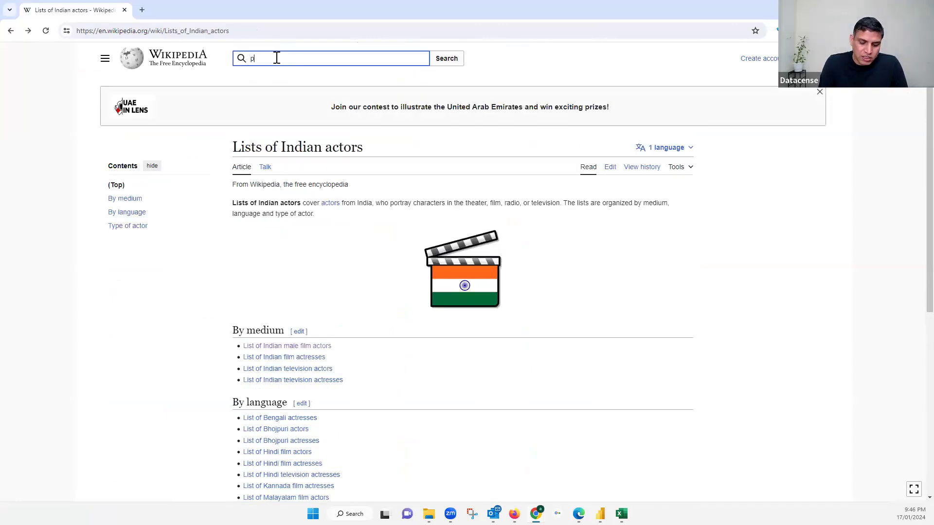
text(opulation bu)
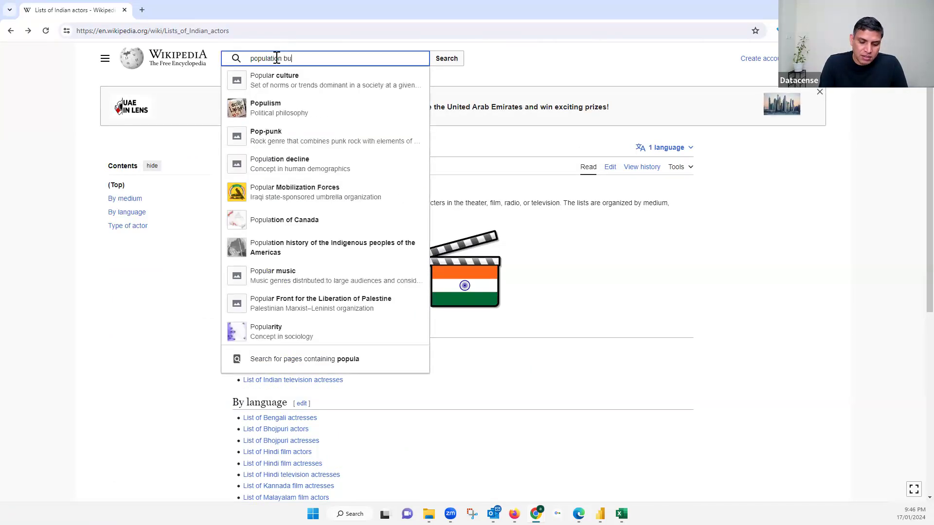
key(BackSpace)
text(y country)
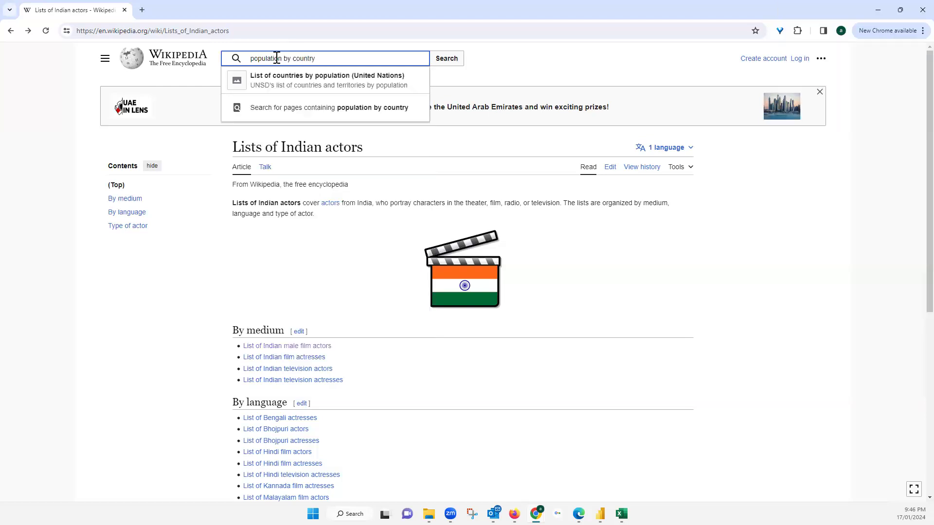
key(Return)
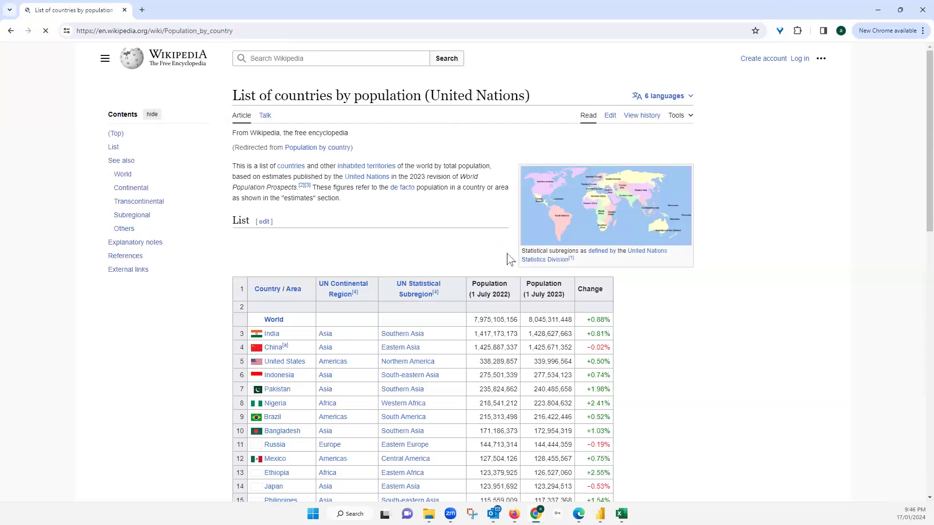
- Review the countries by population table and select it all for copying, from its header row down to Pitcairn Islands
scroll(529, 286, down, 5)
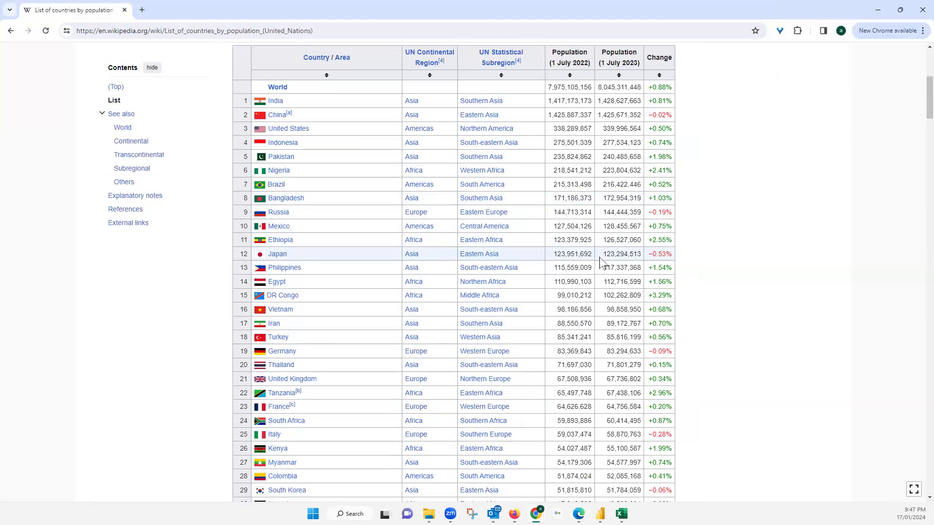
scroll(602, 263, down, 8)
scroll(601, 244, up, 1)
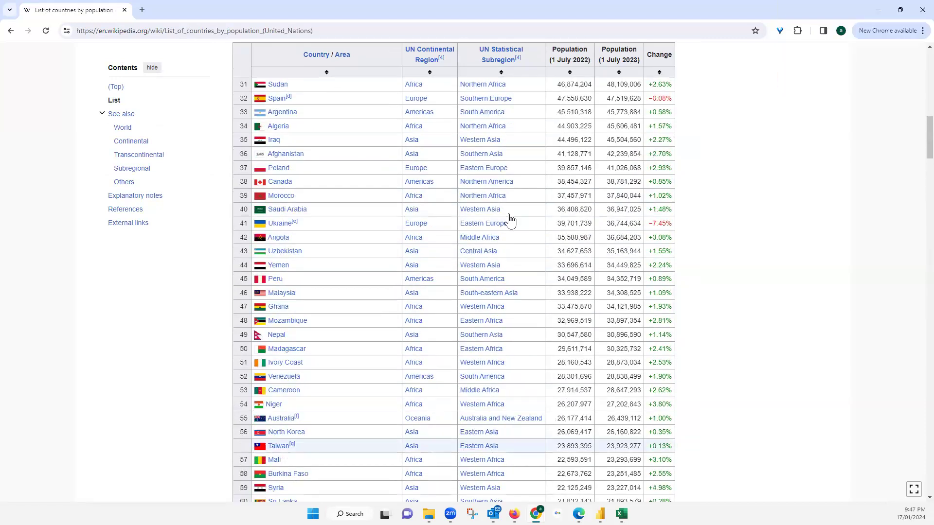
scroll(510, 220, up, 13)
drag(244, 334, 682, 345)
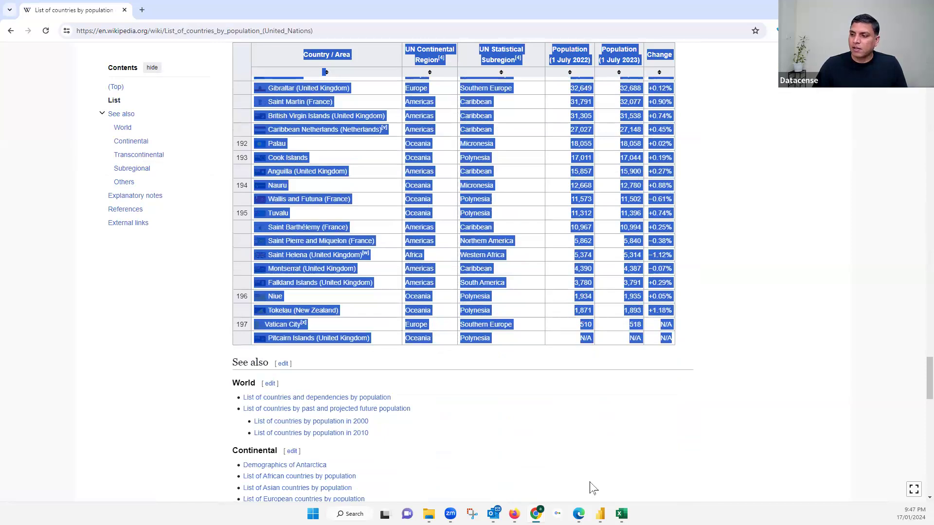
- Switch to the 2024 Sales and P&L Budgets Summary workbook in Excel and paste the population table into a new sheet
click(621, 513)
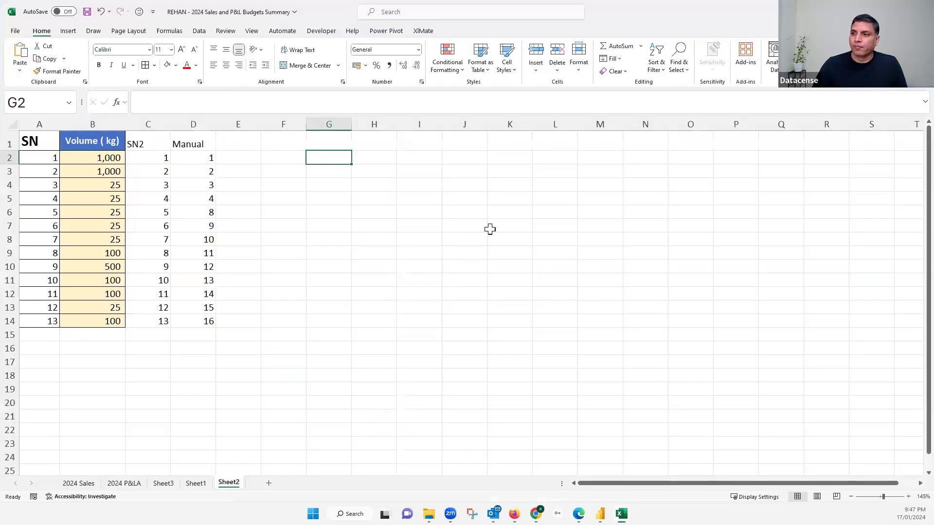
click(490, 227)
click(266, 482)
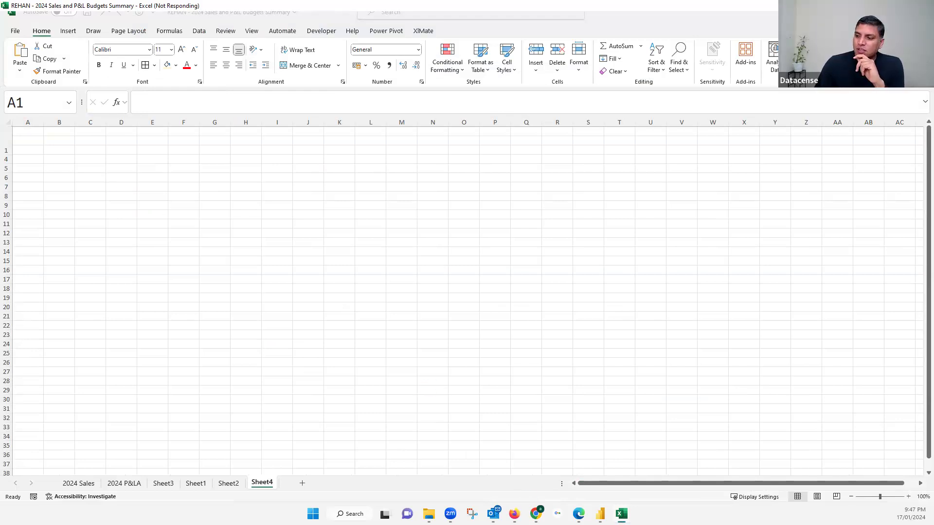
- Switch back to Chrome and copy the full web address of the Wikipedia population article
mouse_move(536, 511)
click(617, 447)
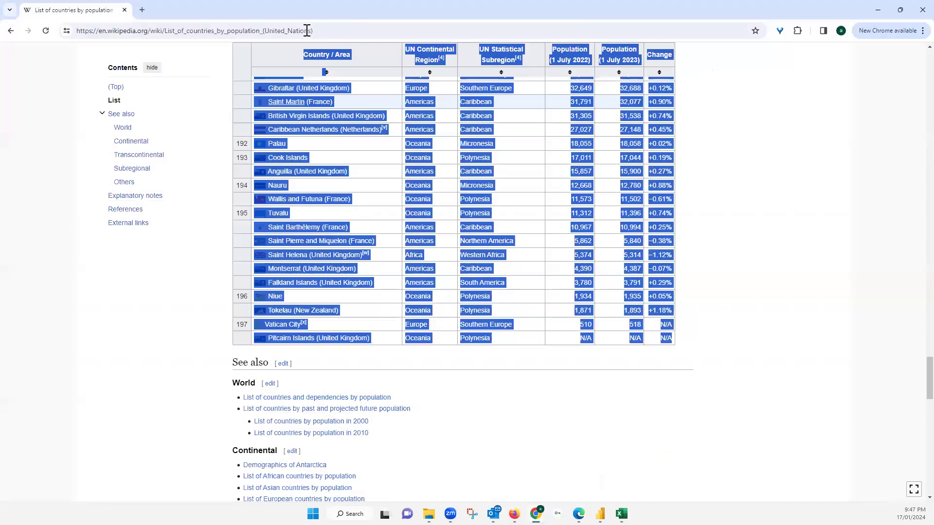
click(306, 31)
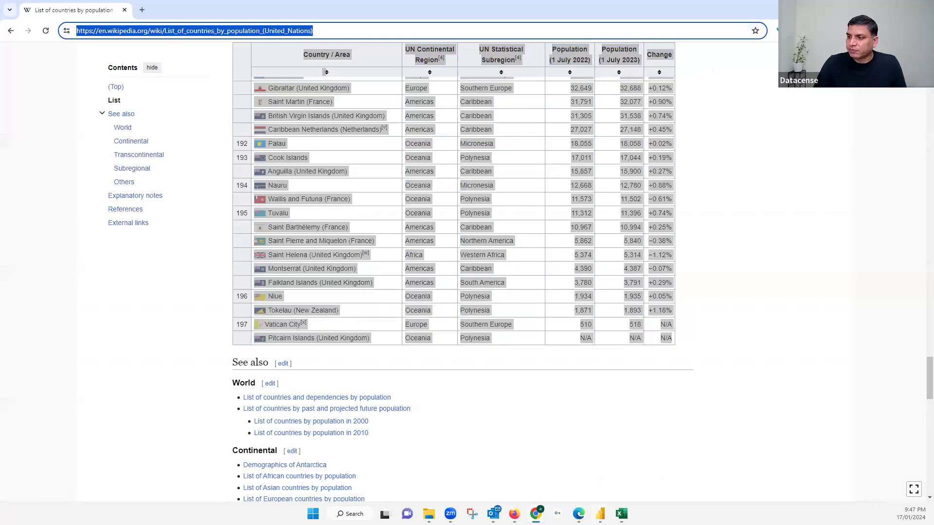
- Switch to the 2024 Sales and P&L Budgets Summary workbook in Excel and start a web import from cell K1 of Sheet4
mouse_move(621, 514)
click(701, 467)
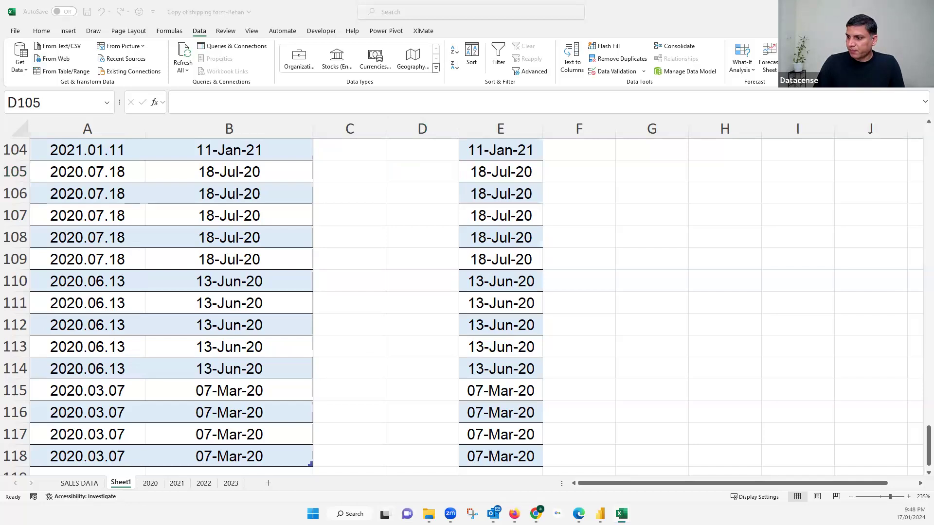
mouse_move(384, 514)
mouse_move(621, 514)
click(528, 479)
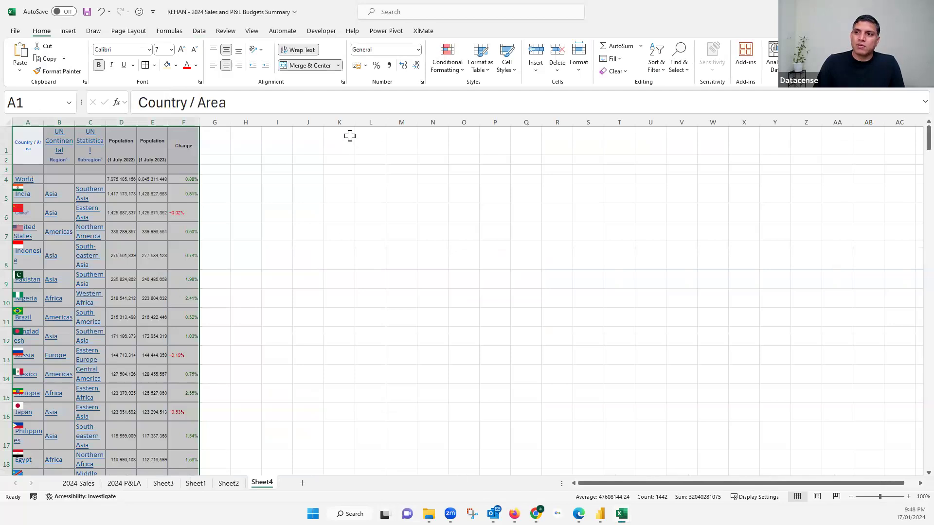
click(350, 136)
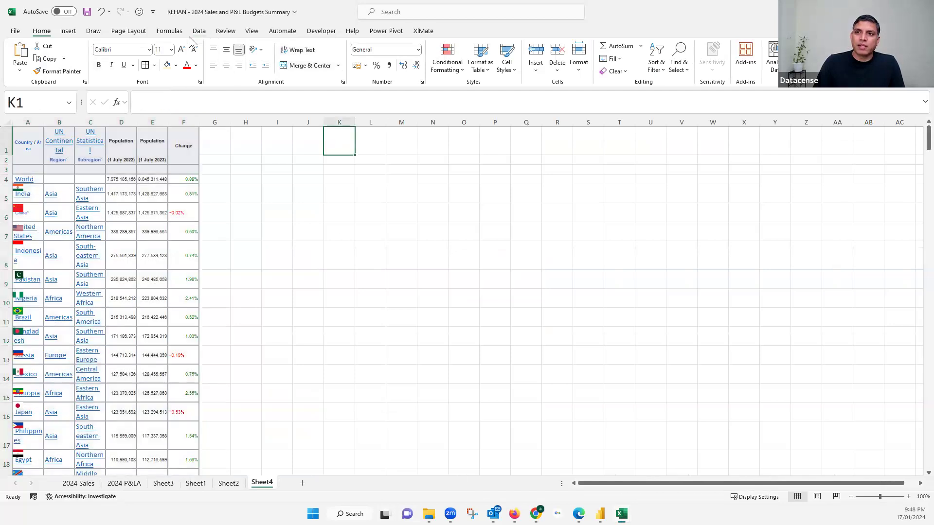
click(199, 30)
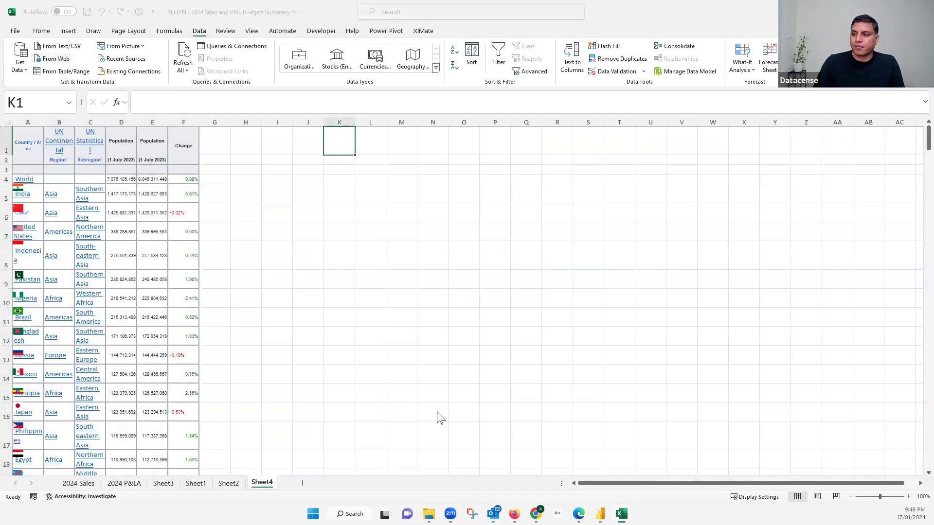
- Switch to Chrome and copy the full address of the Wikipedia population article again
mouse_move(535, 513)
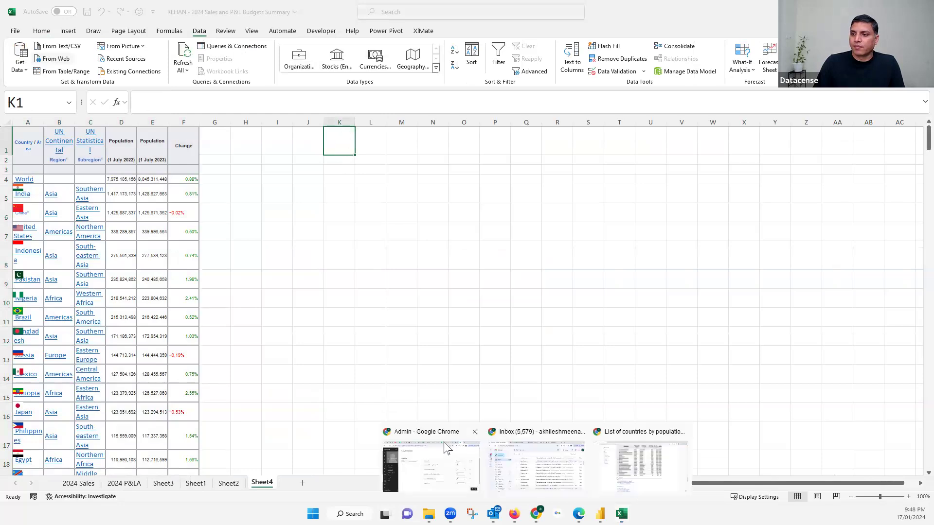
click(323, 31)
drag(323, 31, 131, 33)
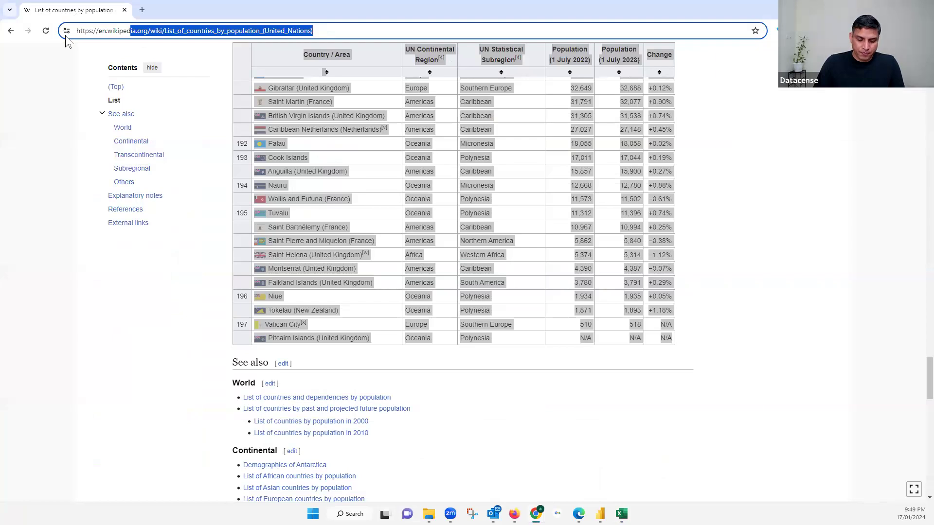
drag(68, 41, 66, 39)
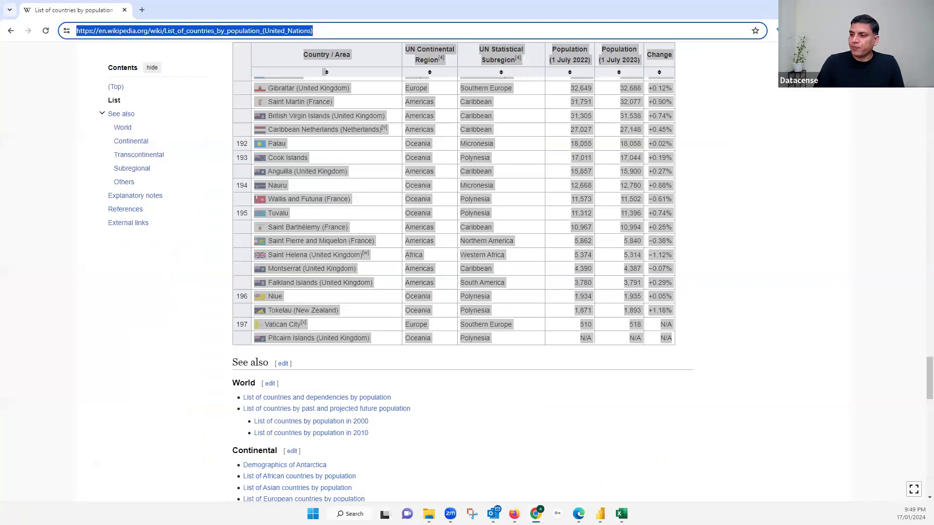
- Switch back to the budgets workbook, connect the web import to the copied Wikipedia address with anonymous access, and refresh the Navigator
click(621, 514)
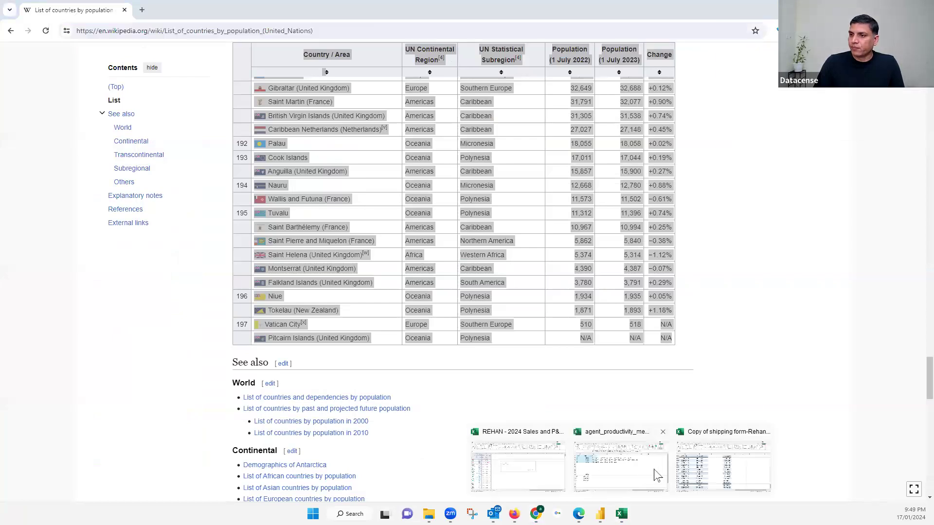
click(657, 475)
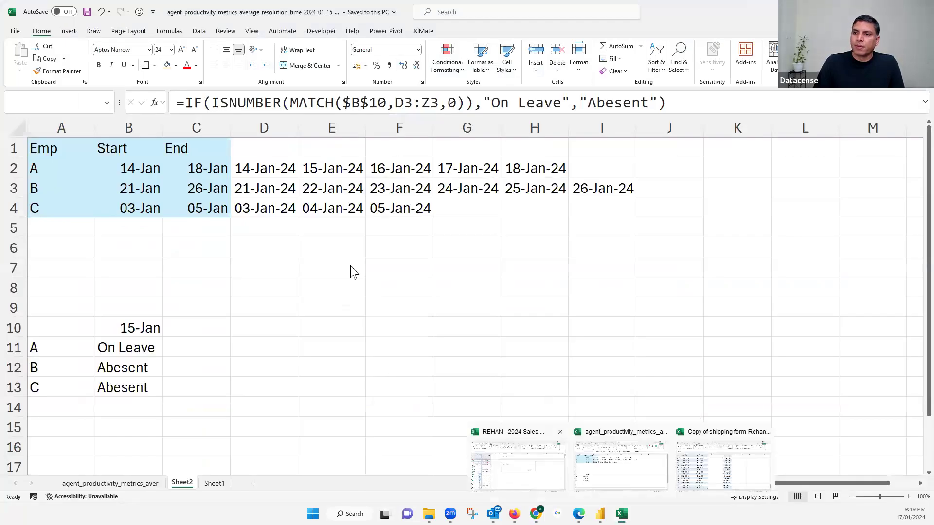
key(ctrl+v)
click(572, 286)
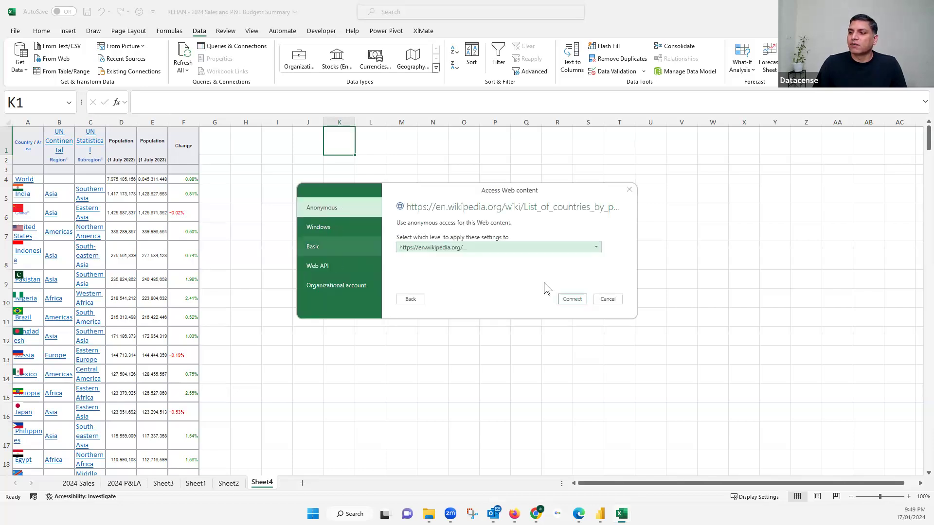
click(575, 300)
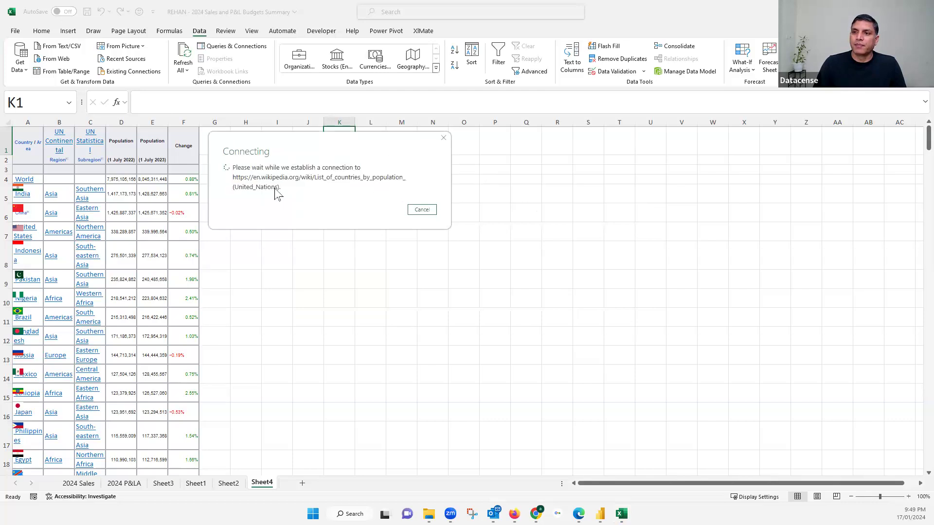
drag(324, 139, 349, 148)
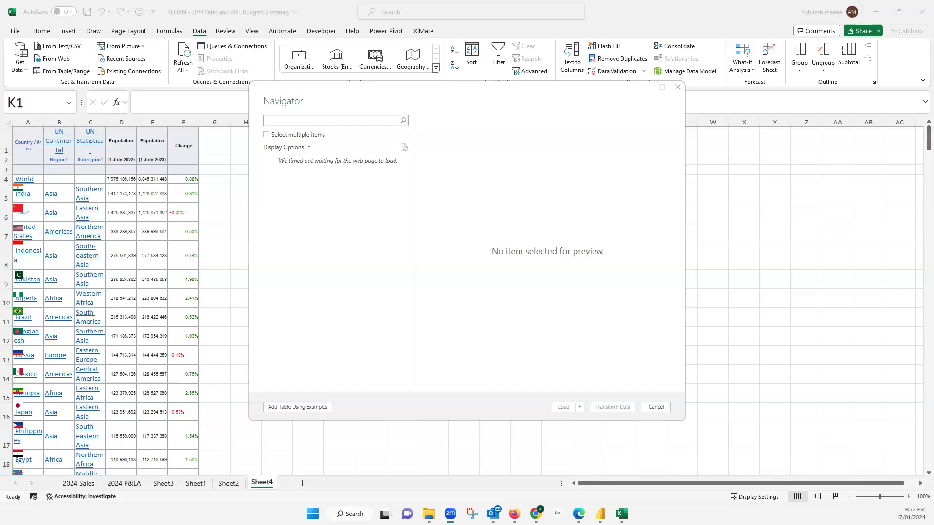
click(404, 150)
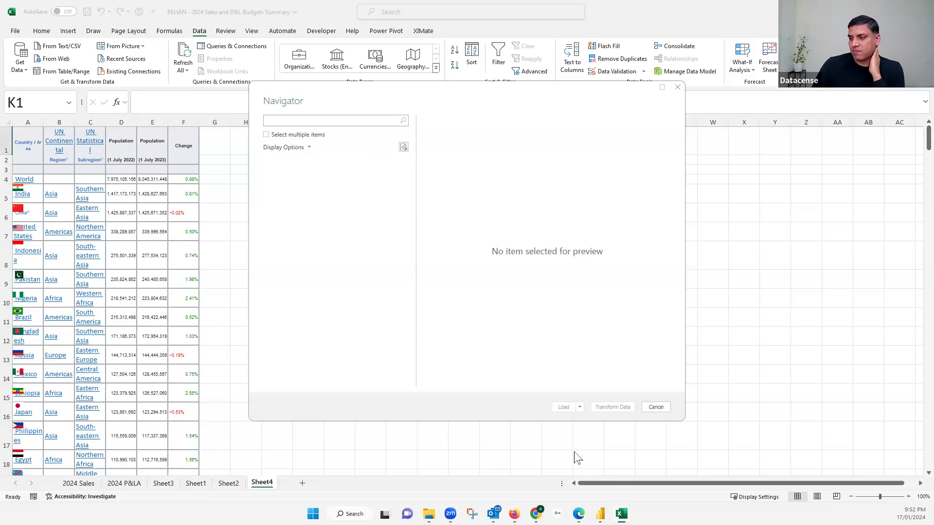
- Switch to Chrome and review the Power Query course curriculum for lessons on extracting web or PDF data, then return to Excel
mouse_move(535, 514)
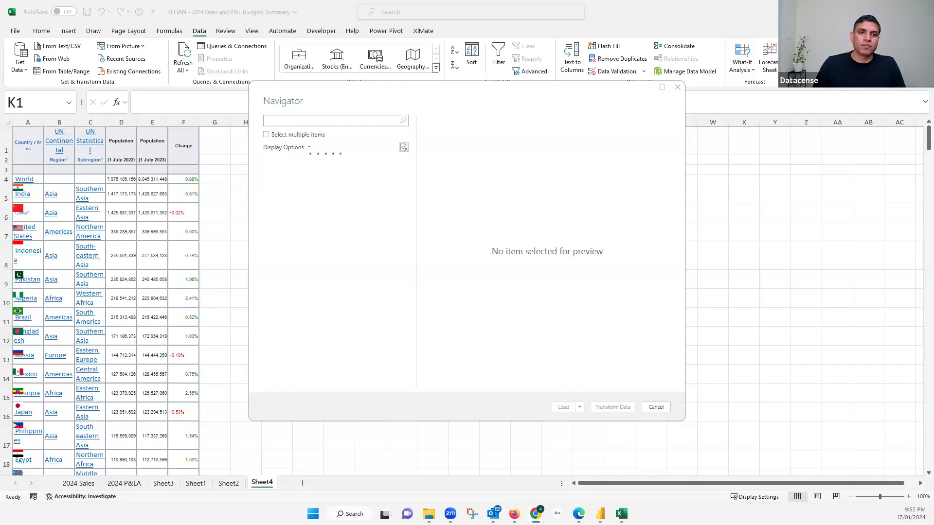
click(676, 41)
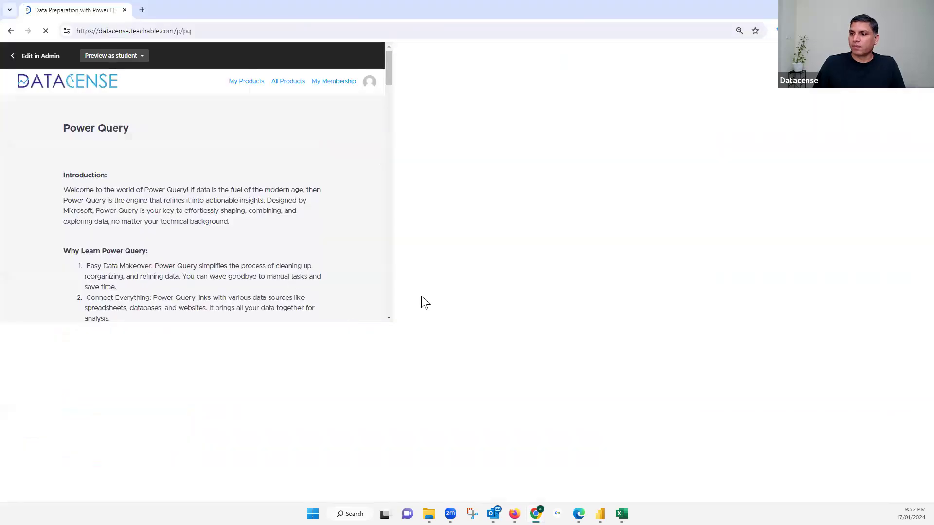
scroll(454, 157, down, 10)
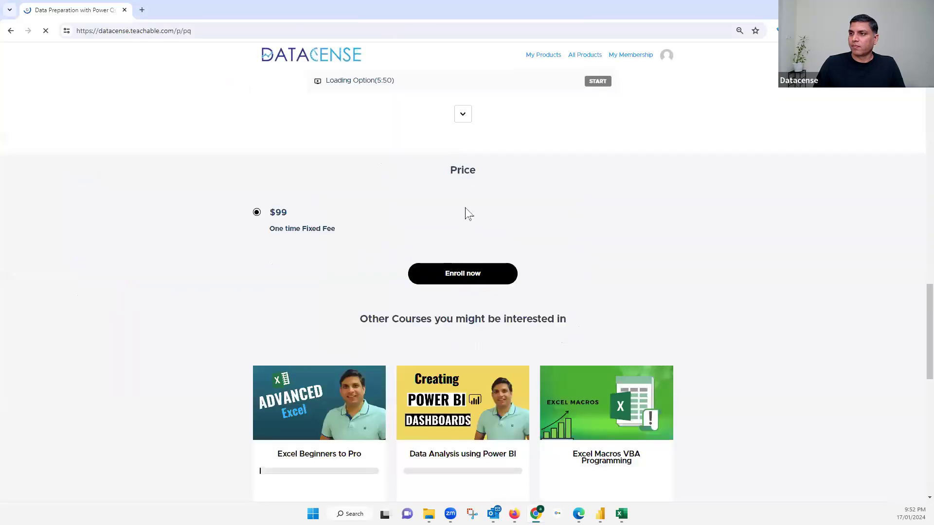
scroll(467, 211, up, 2)
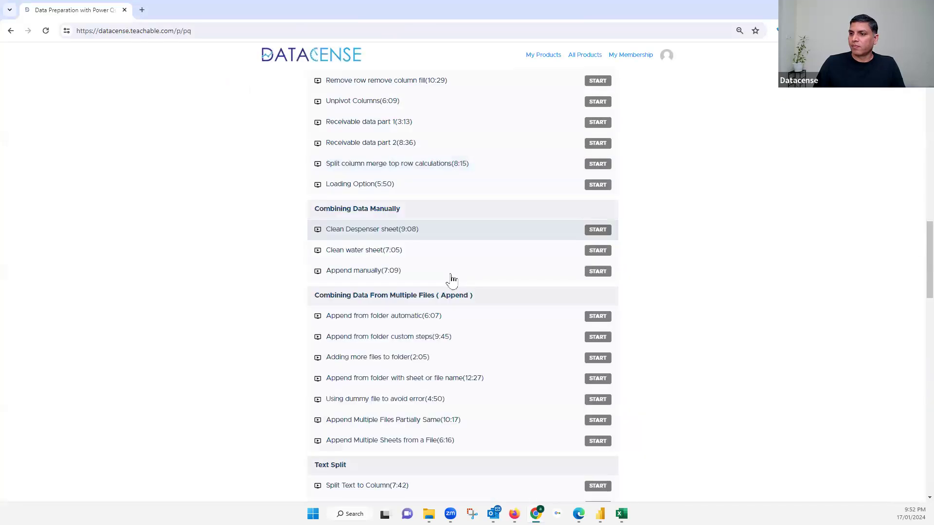
scroll(440, 302, down, 6)
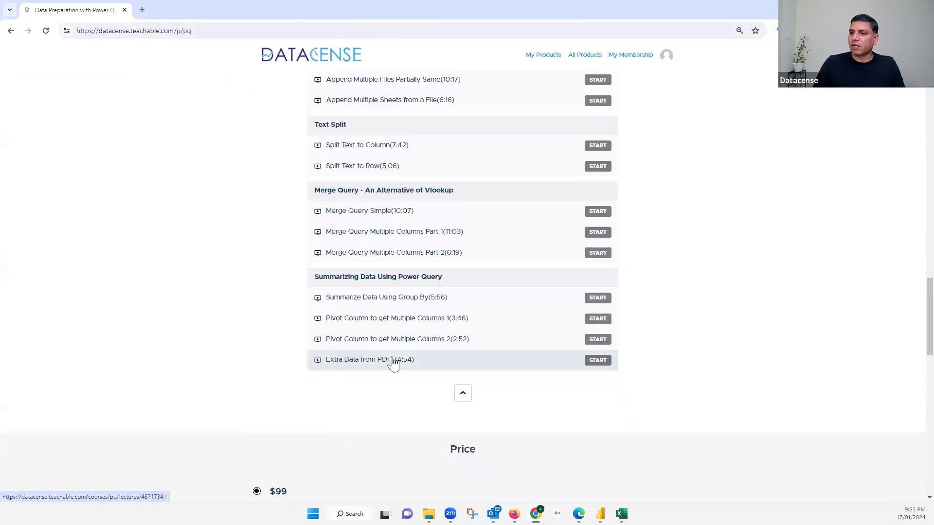
scroll(388, 371, up, 2)
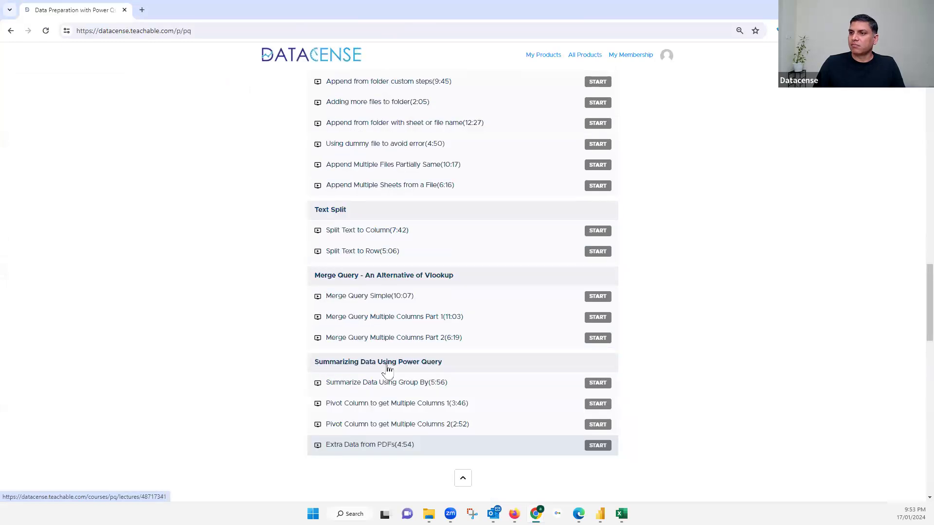
scroll(388, 371, down, 2)
scroll(369, 318, down, 1)
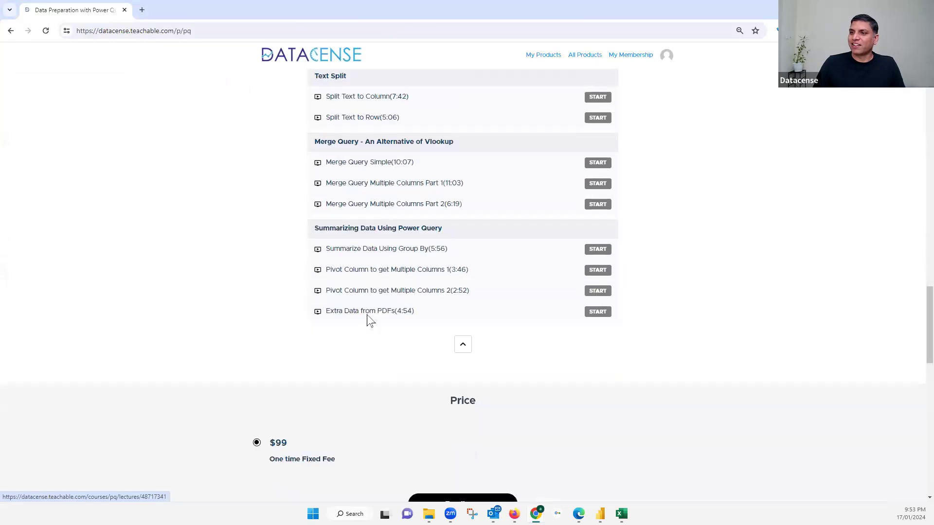
scroll(368, 321, up, 5)
scroll(368, 320, up, 6)
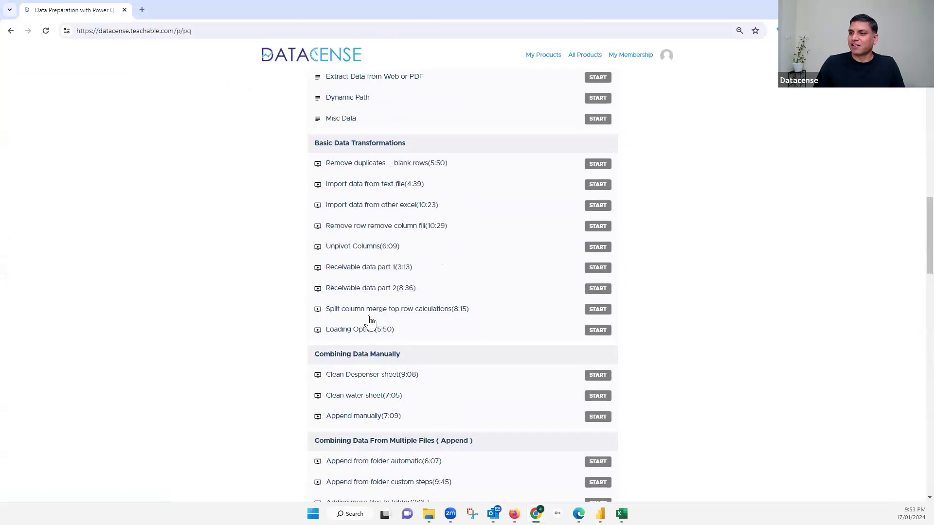
scroll(369, 320, up, 4)
scroll(370, 321, up, 1)
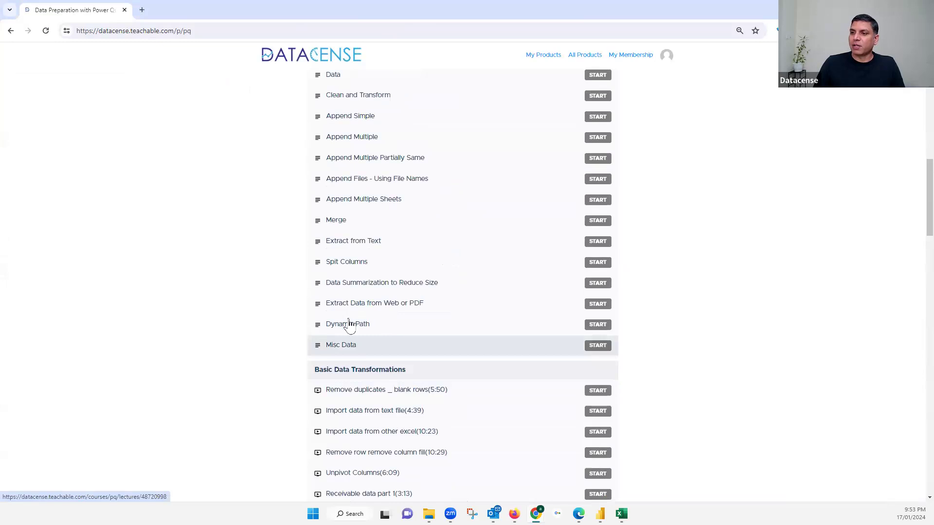
scroll(370, 322, up, 1)
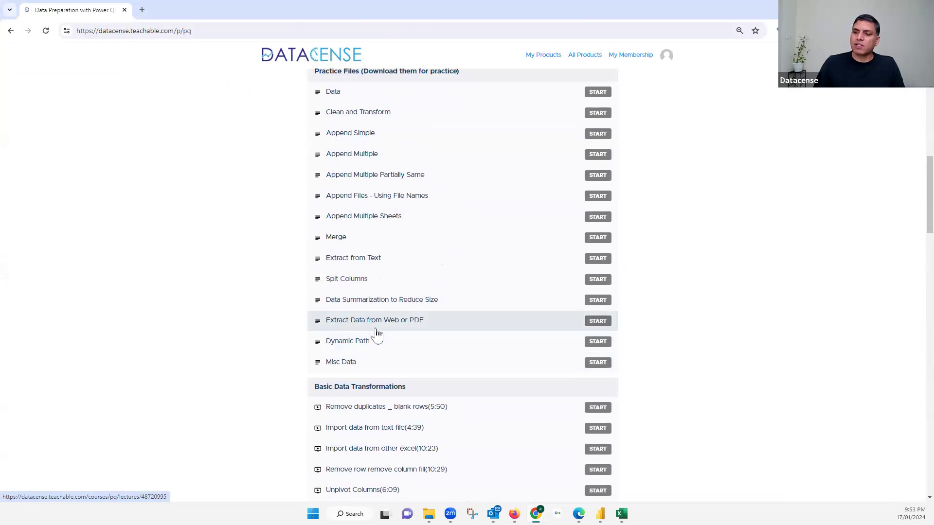
scroll(378, 335, down, 10)
scroll(562, 236, down, 10)
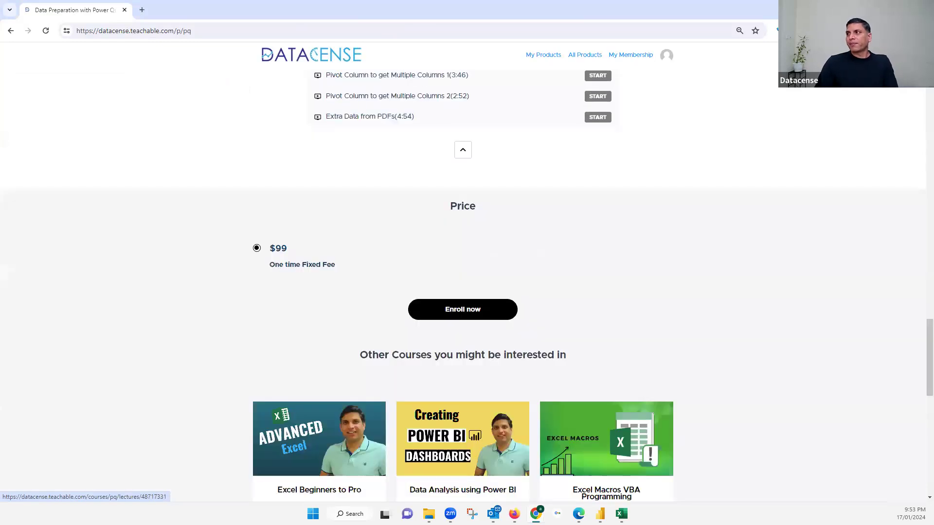
click(878, 9)
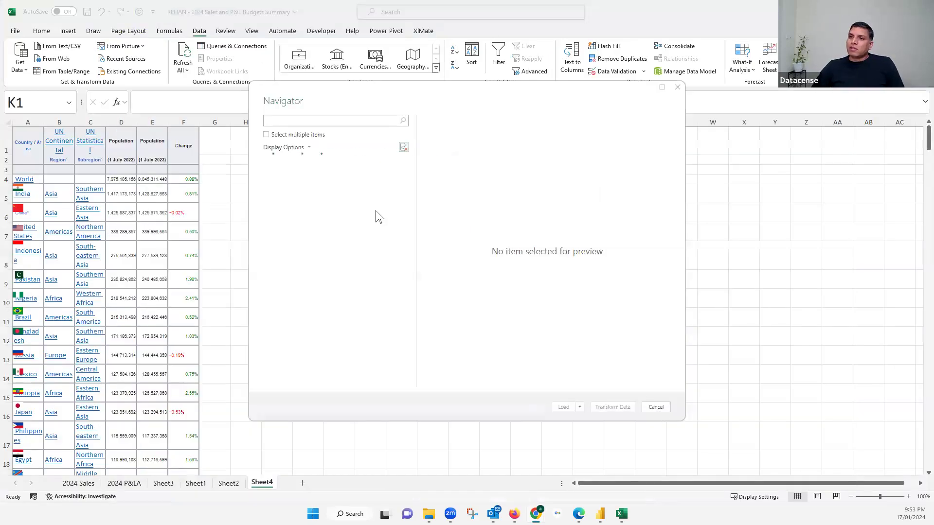
click(655, 407)
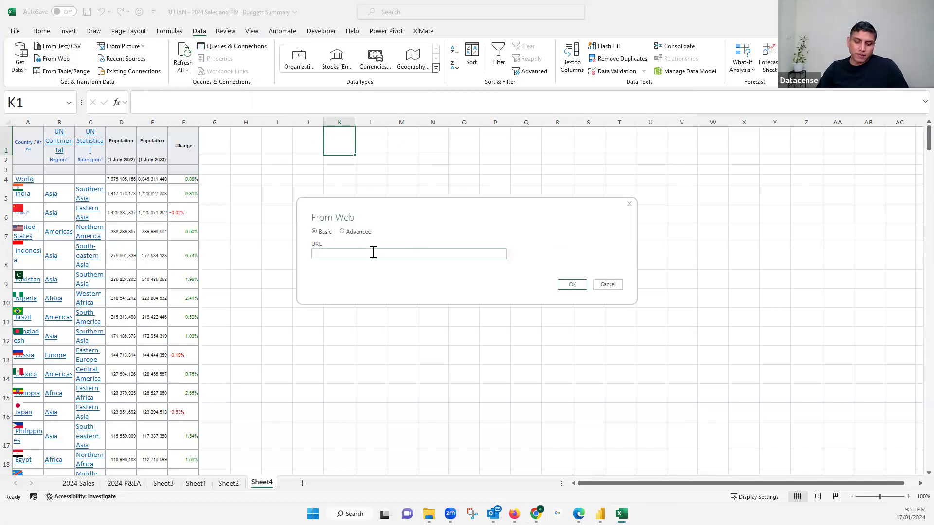
text(https://en.wikipedia.org/wiki/List_of_countries_by_population_(United_Nations))
click(574, 286)
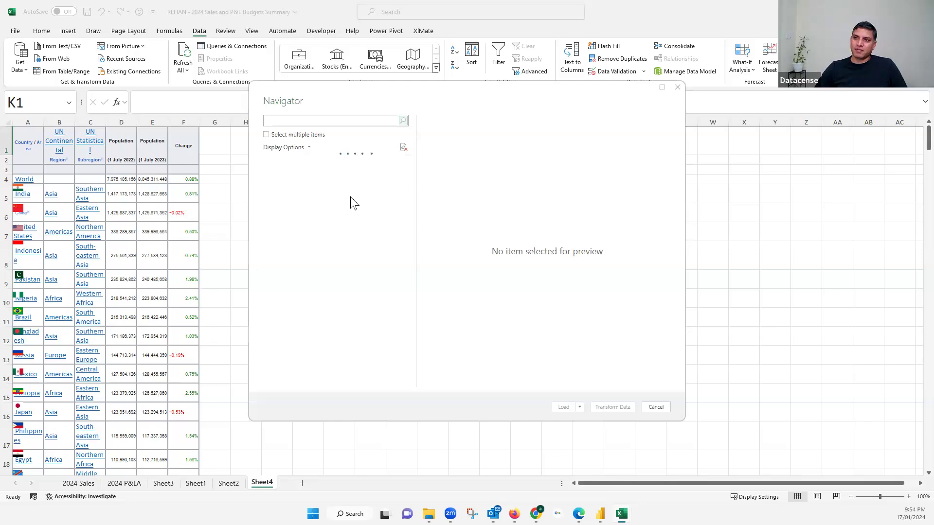
click(308, 148)
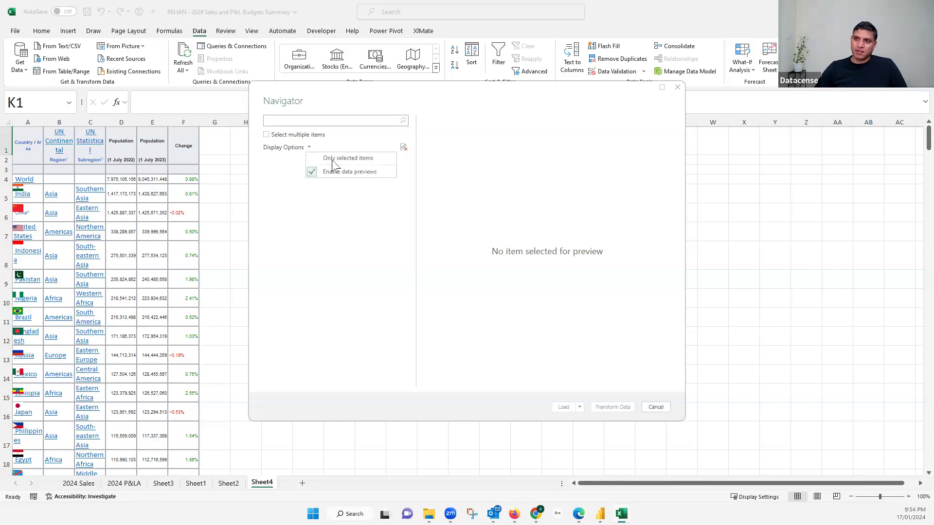
click(368, 237)
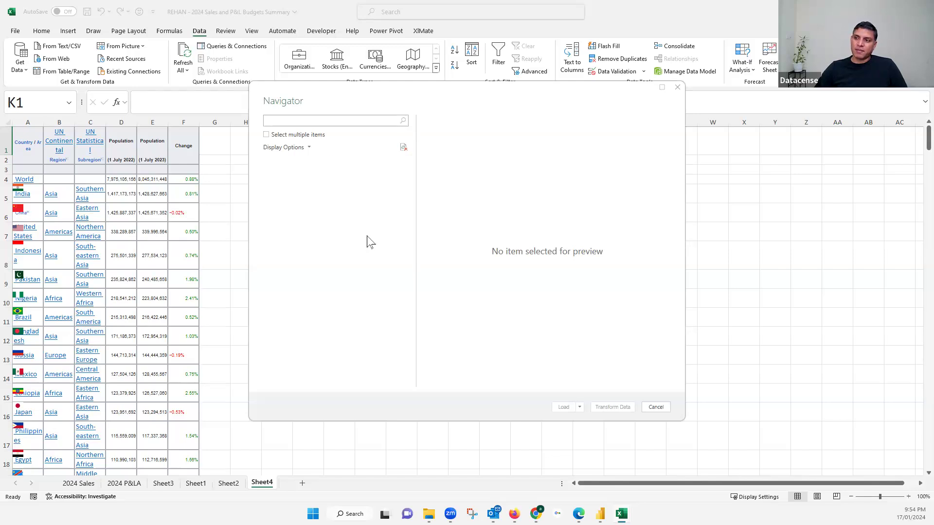